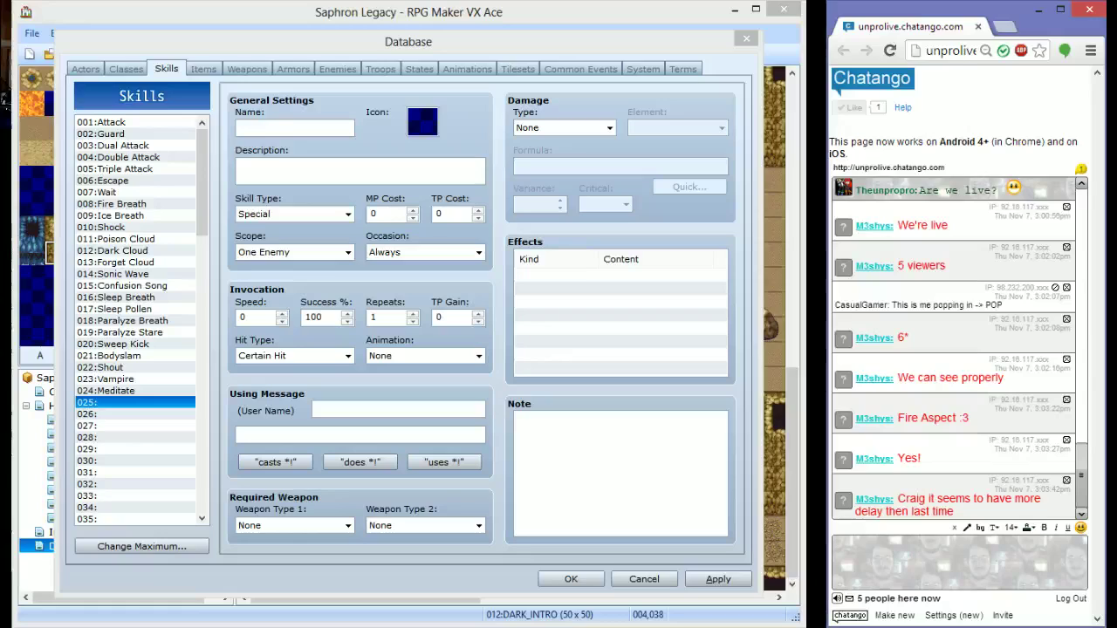
Check the list of people present in the Chatango chat room and close it
{"action": "left_click", "coordinate": [563, 426]}
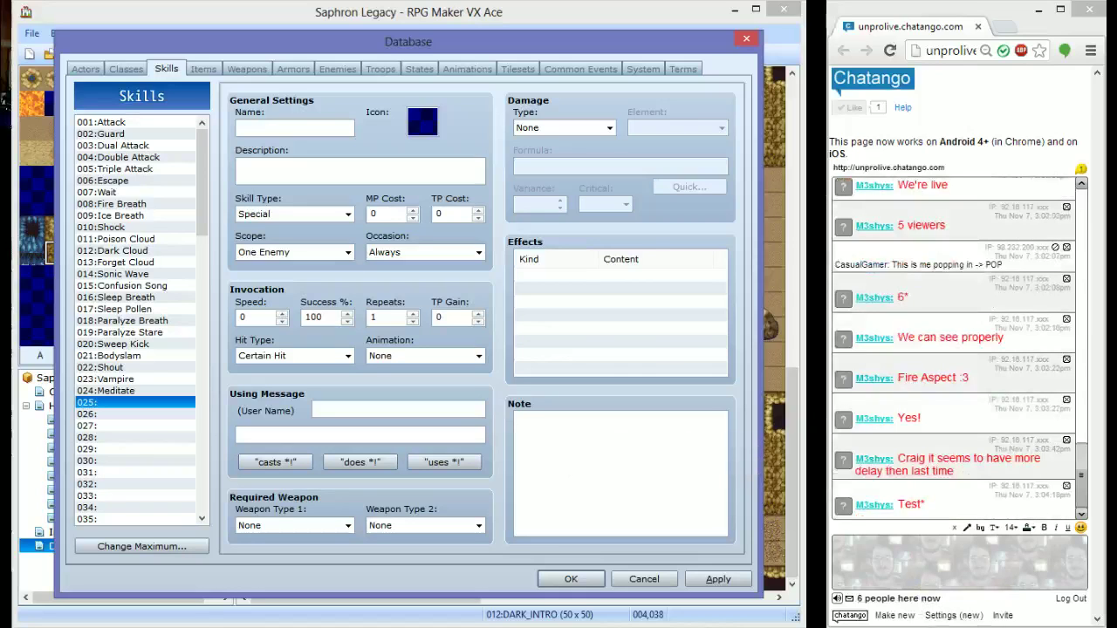
{"action": "left_click", "coordinate": [904, 600]}
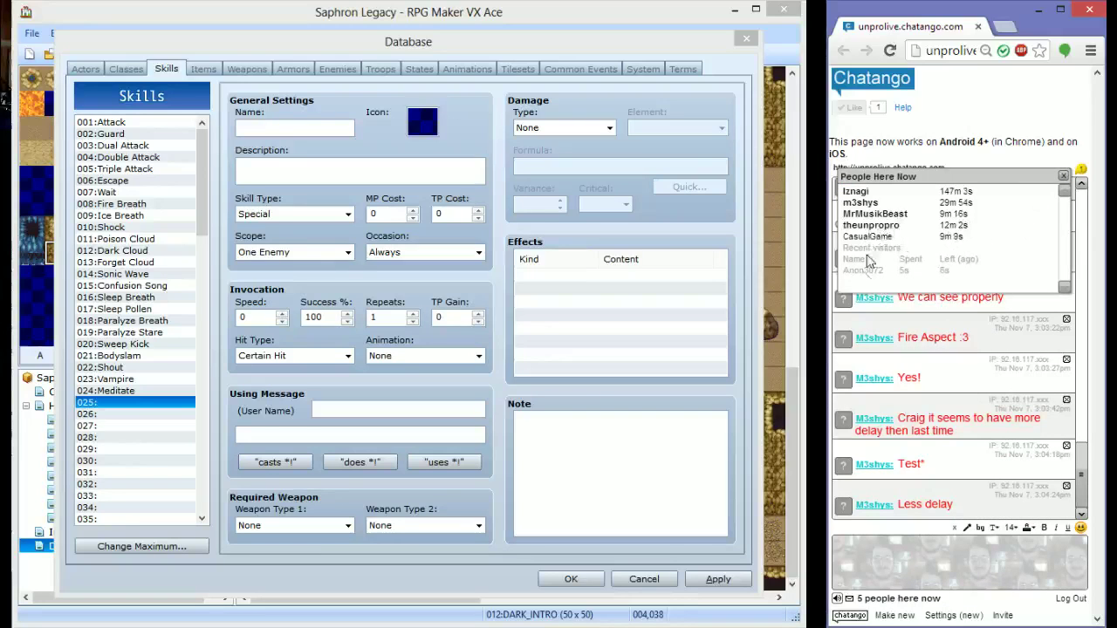
{"action": "left_click", "coordinate": [1063, 176]}
{"action": "left_click", "coordinate": [591, 353]}
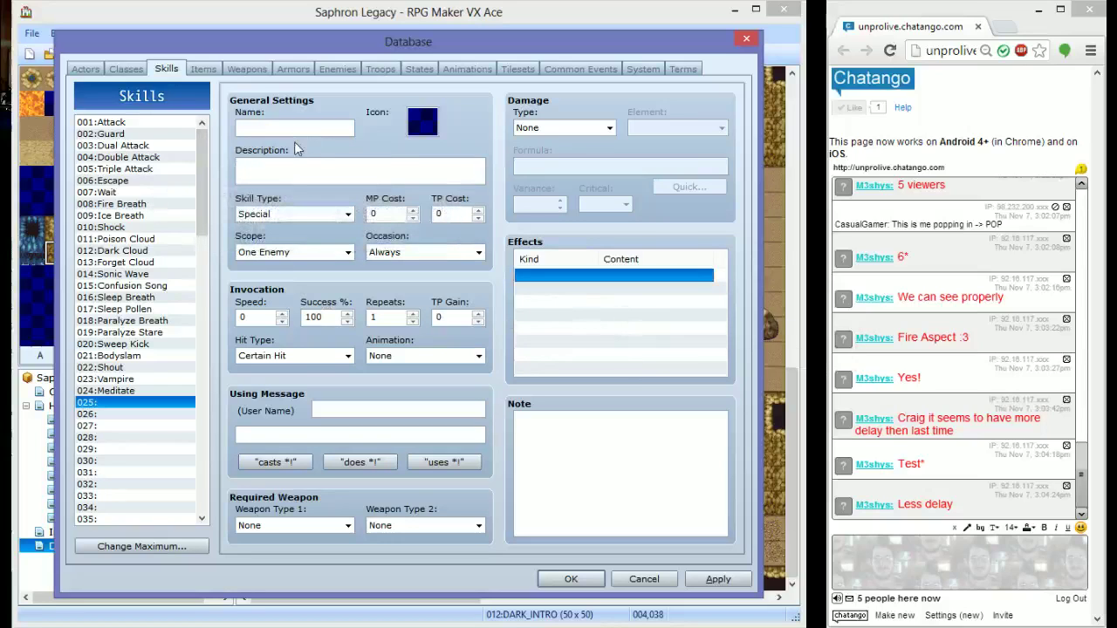
Name the empty skill 025 "Fire Lv.1" and give it the framed flame icon at index 104
{"action": "left_click", "coordinate": [144, 407]}
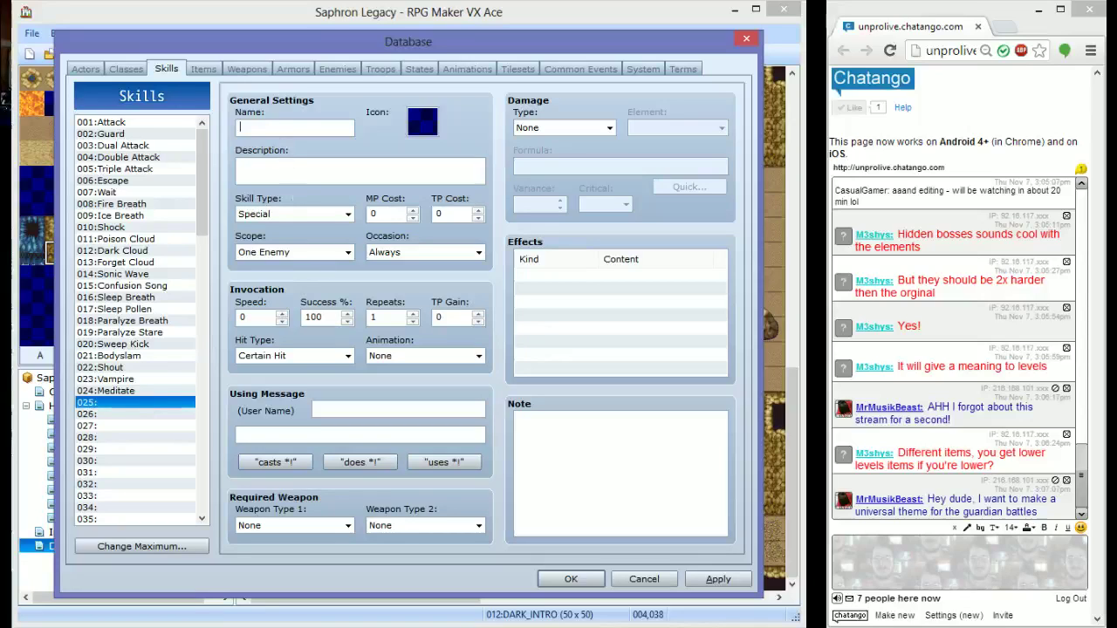
{"action": "type", "text": "Fire Lv.11"}
{"action": "double_click", "coordinate": [429, 115]}
{"action": "double_click", "coordinate": [404, 203]}
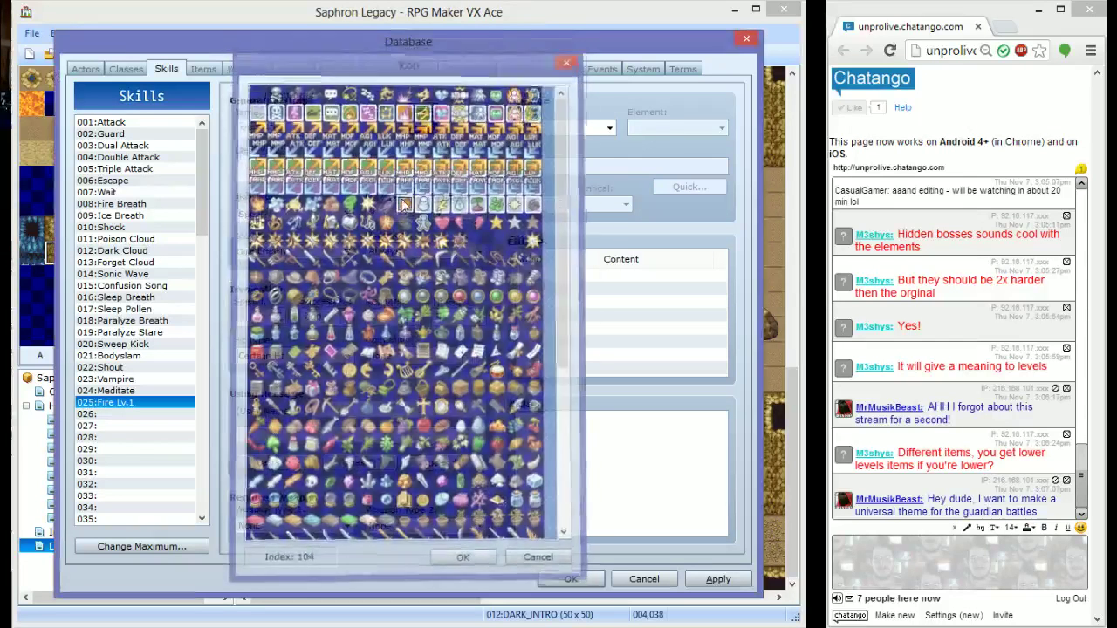
Enter "A basic fire spell." as the description of the Fire Lv.1 skill
{"action": "key", "text": "Tab"}
{"action": "type", "text": "A basic f"}
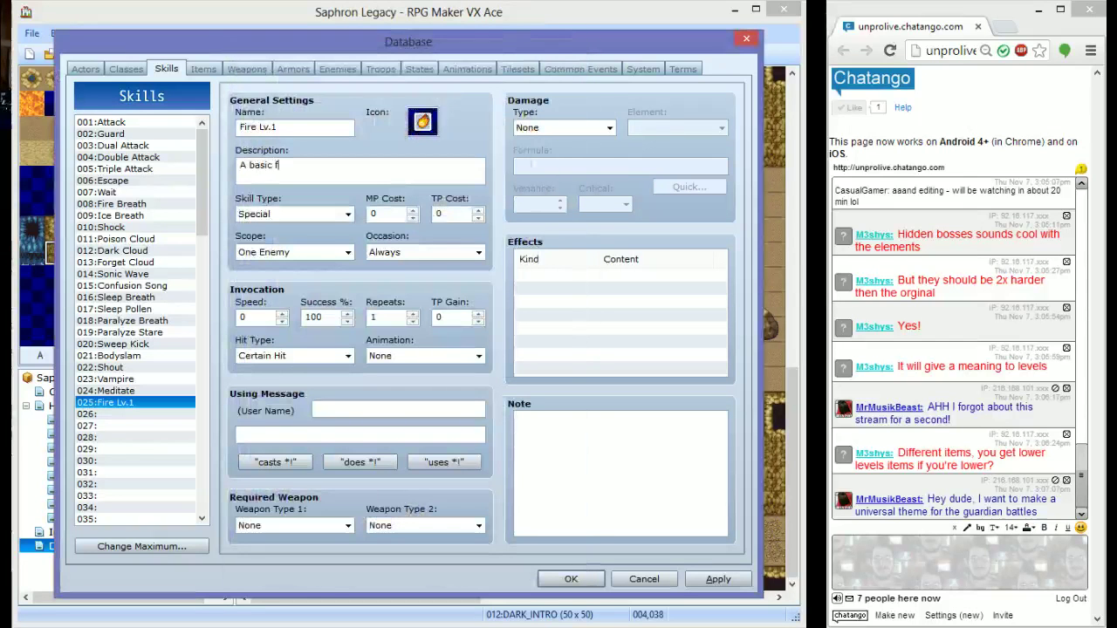
{"action": "type", "text": "ire spell, cures donkey status"}
{"action": "key", "text": "BackSpace"}
{"action": "key", "text": "BackSpace"}
{"action": "key", "text": "BackSpace"}
{"action": "key", "text": "BackSpace"}
{"action": "key", "text": "BackSpace"}
{"action": "key", "text": "BackSpace"}
{"action": "key", "text": "BackSpace"}
{"action": "key", "text": "BackSpace"}
{"action": "key", "text": "BackSpace"}
{"action": "key", "text": "BackSpace"}
{"action": "key", "text": "BackSpace"}
{"action": "key", "text": "BackSpace"}
{"action": "key", "text": "BackSpace"}
{"action": "key", "text": "BackSpace"}
{"action": "key", "text": "BackSpace"}
{"action": "key", "text": "BackSpace"}
{"action": "key", "text": "BackSpace"}
{"action": "key", "text": "BackSpace"}
{"action": "key", "text": "BackSpace"}
{"action": "key", "text": "BackSpace"}
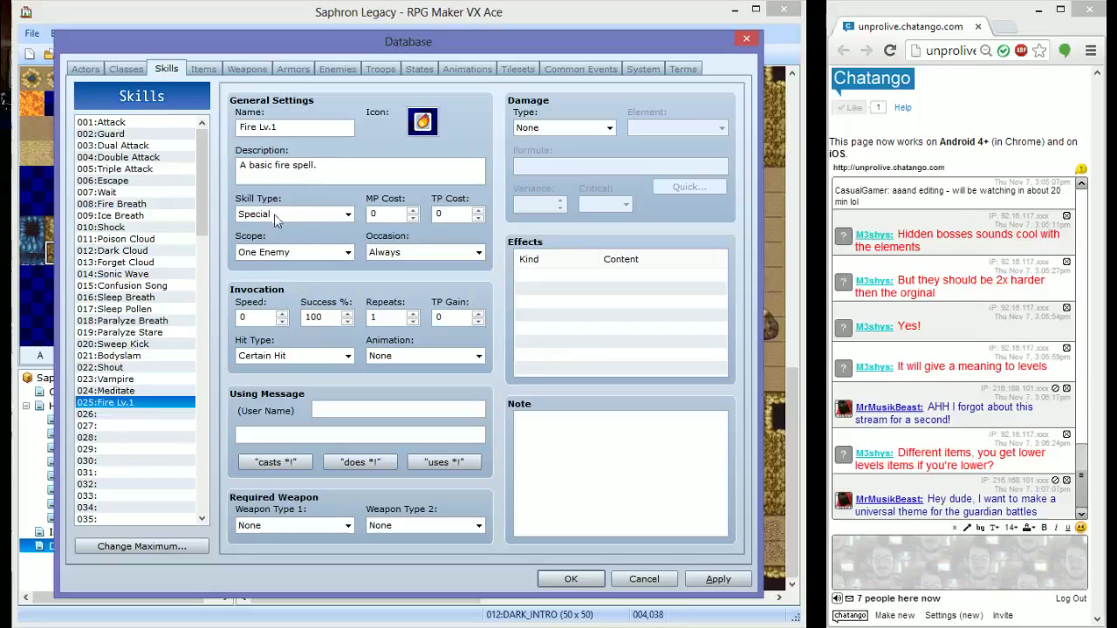
{"action": "double_click", "coordinate": [544, 294]}
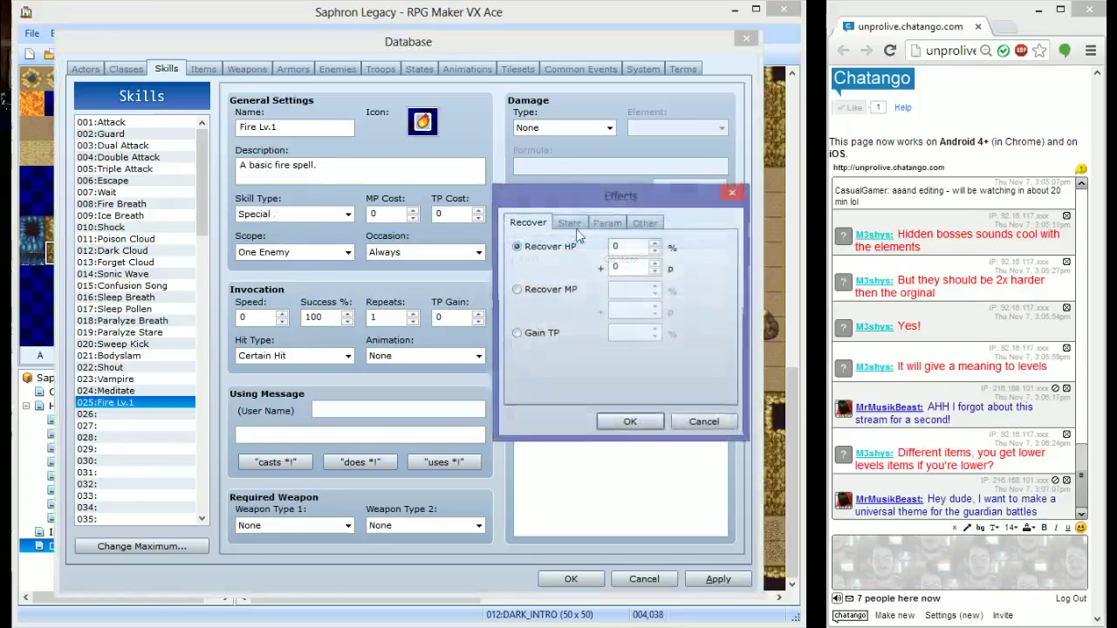
{"action": "left_click", "coordinate": [645, 225]}
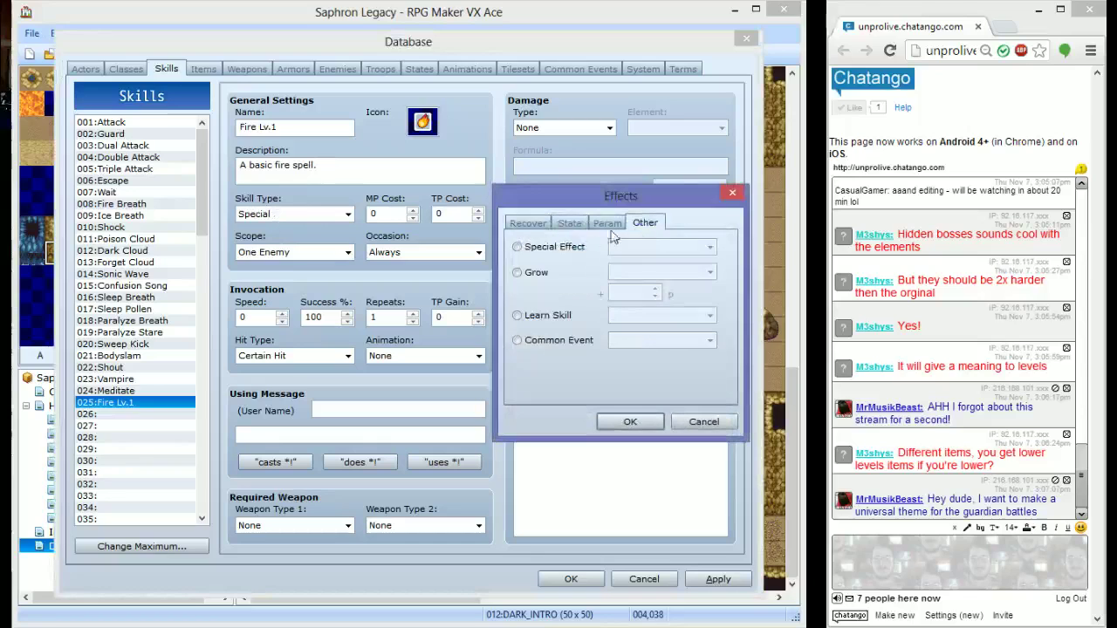
{"action": "left_click", "coordinate": [563, 248]}
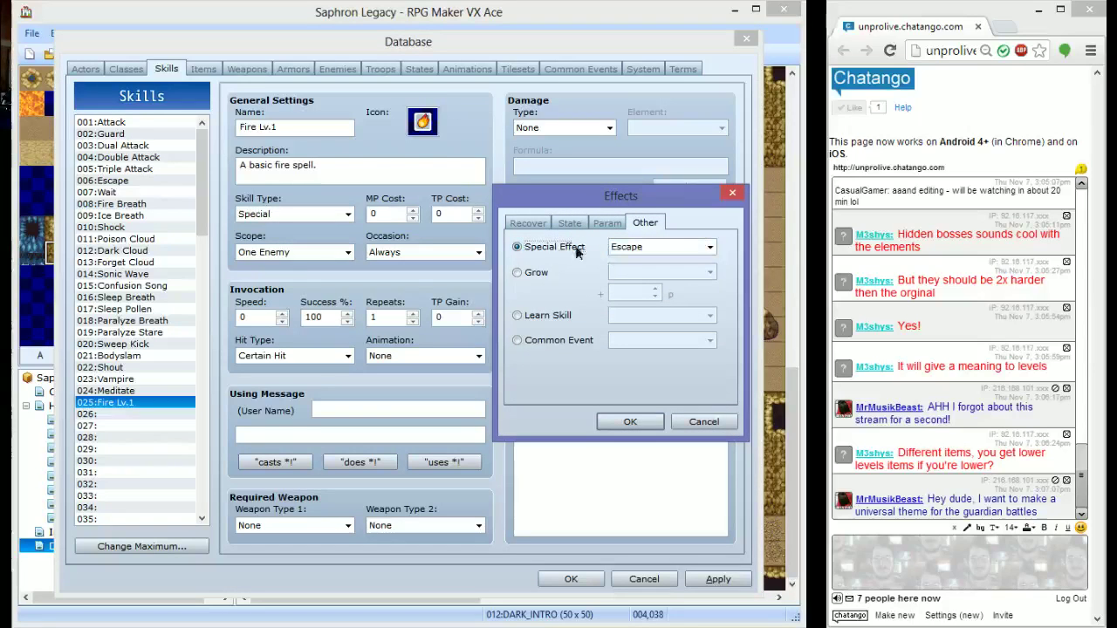
{"action": "left_click", "coordinate": [616, 224]}
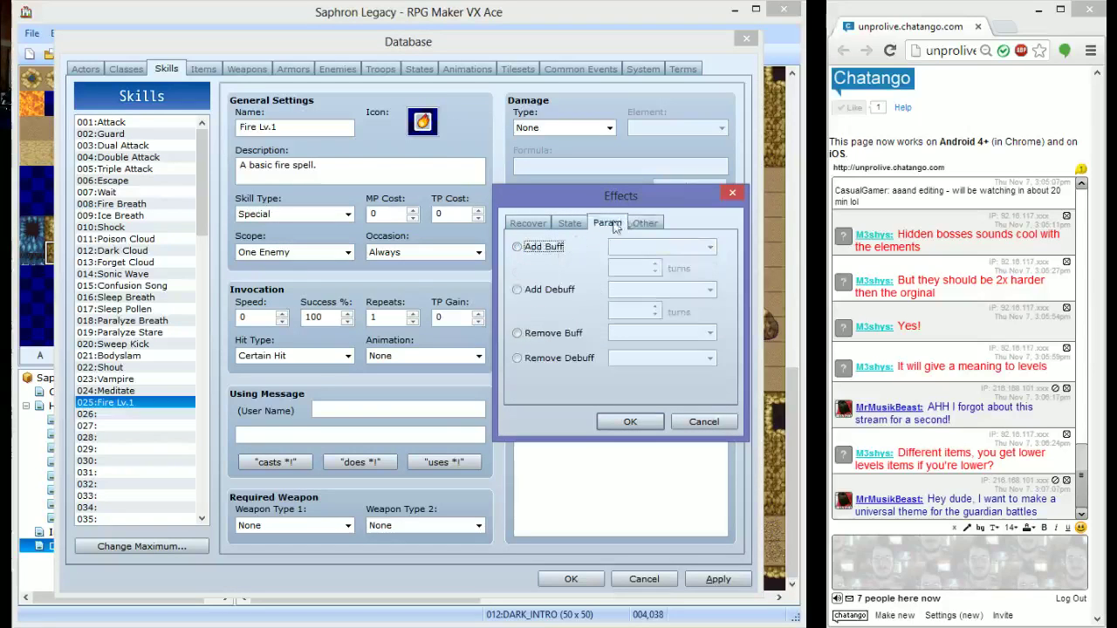
{"action": "left_click", "coordinate": [572, 225]}
{"action": "left_click", "coordinate": [530, 224]}
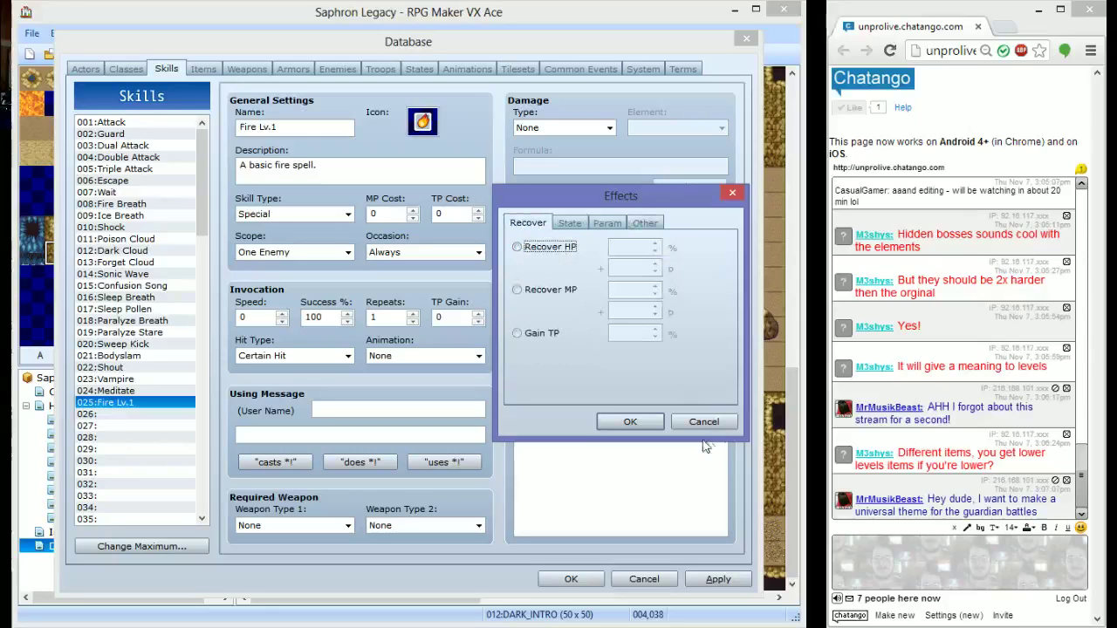
{"action": "key", "text": "Escape"}
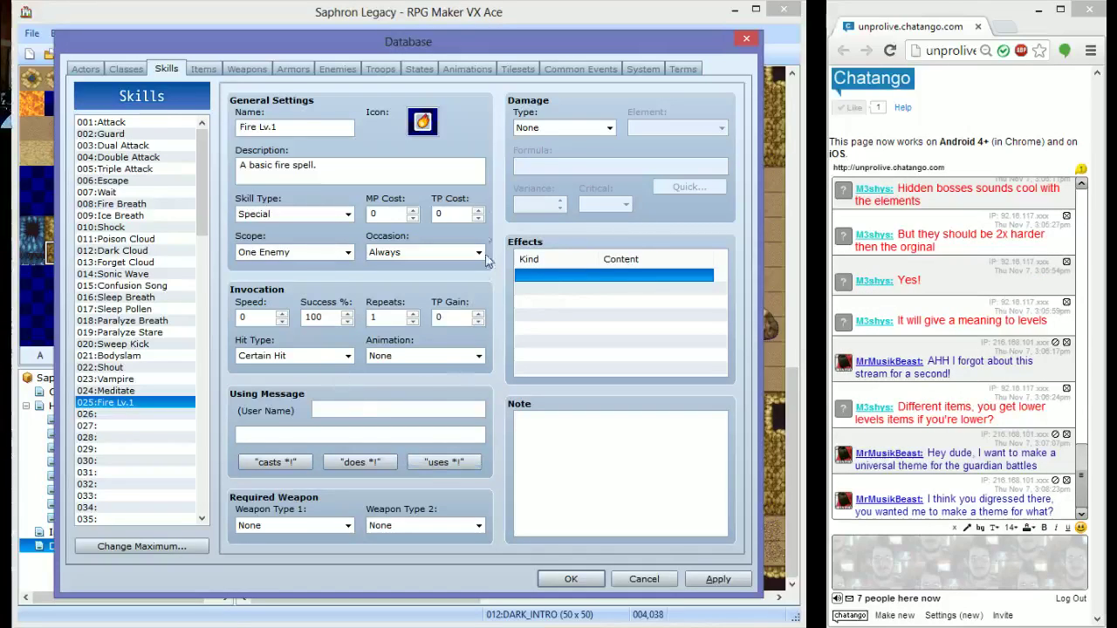
Set the Fire Lv.1 skill's damage type to HP Damage with the Fire element
{"action": "left_click", "coordinate": [561, 131]}
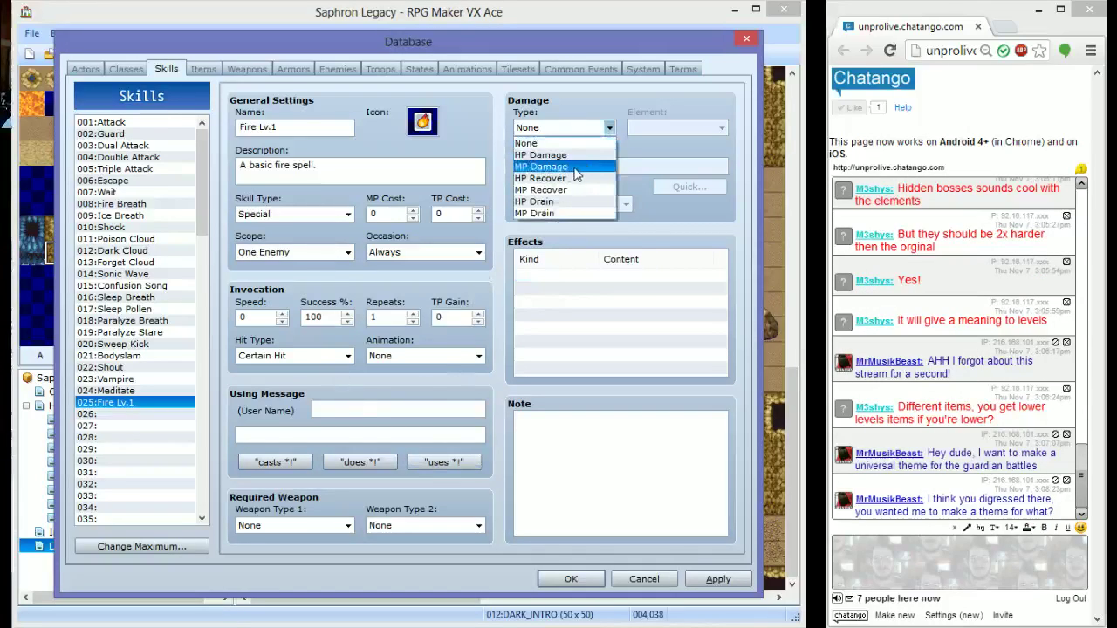
{"action": "left_click", "coordinate": [550, 155]}
{"action": "left_click", "coordinate": [676, 128]}
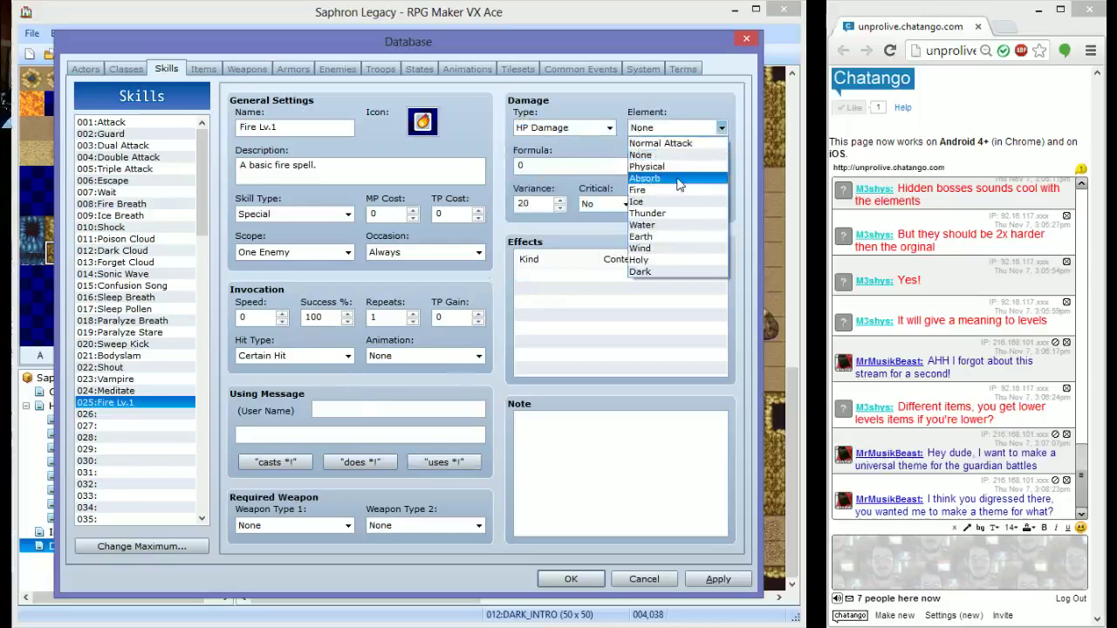
{"action": "left_click", "coordinate": [637, 189]}
{"action": "key", "text": "Tab"}
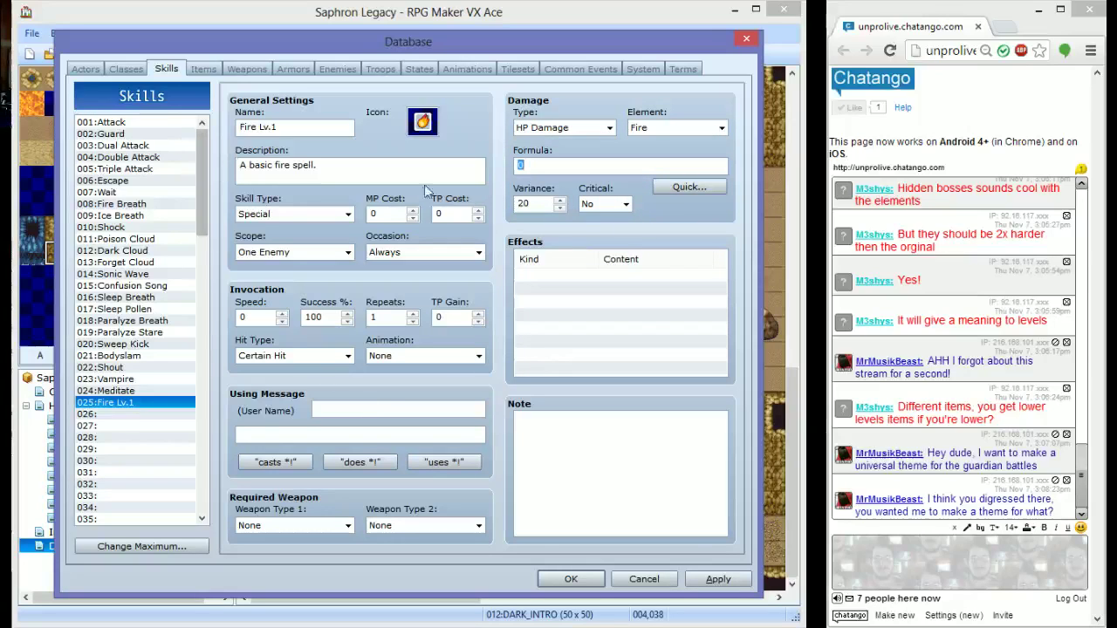
Begin the Fire Lv.1 damage formula with "25 + mat -"
{"action": "left_click", "coordinate": [115, 123]}
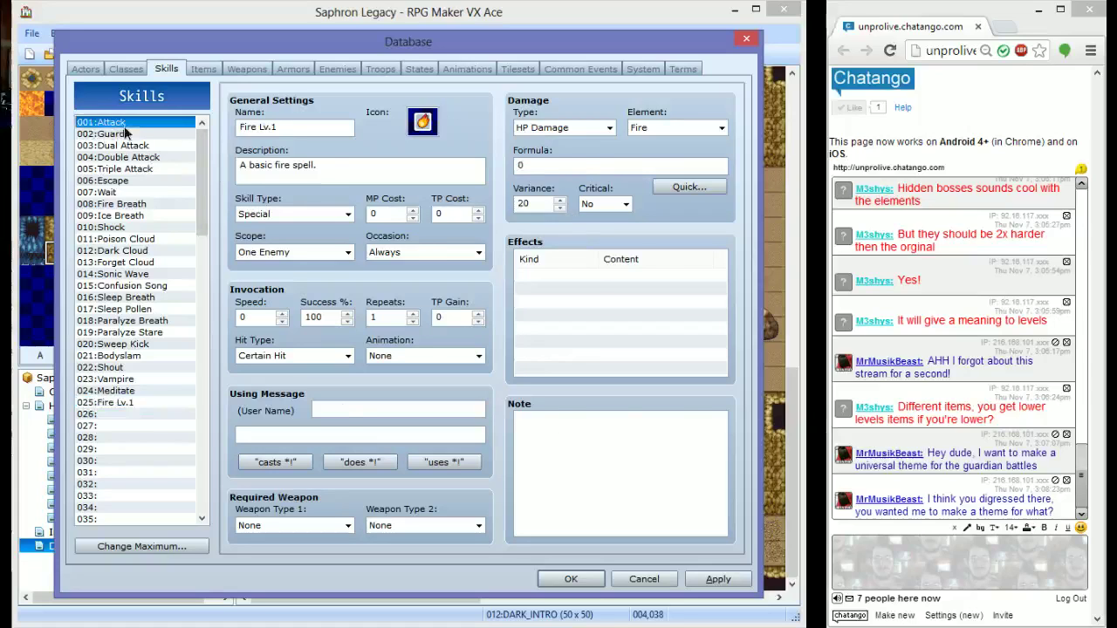
{"action": "left_click", "coordinate": [114, 403]}
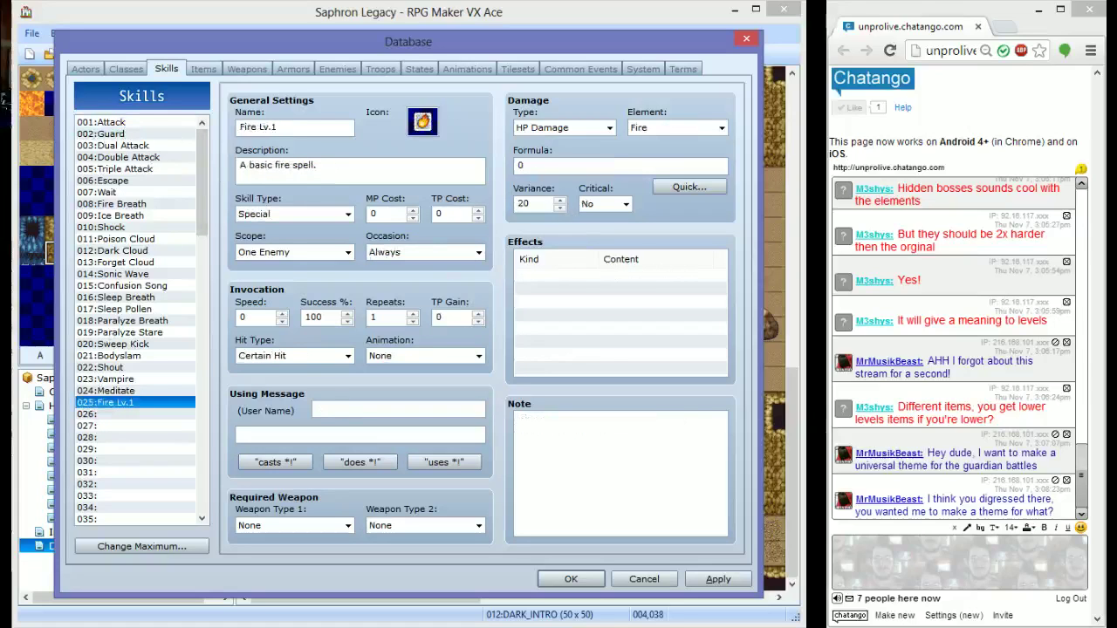
{"action": "mouse_move", "coordinate": [537, 154]}
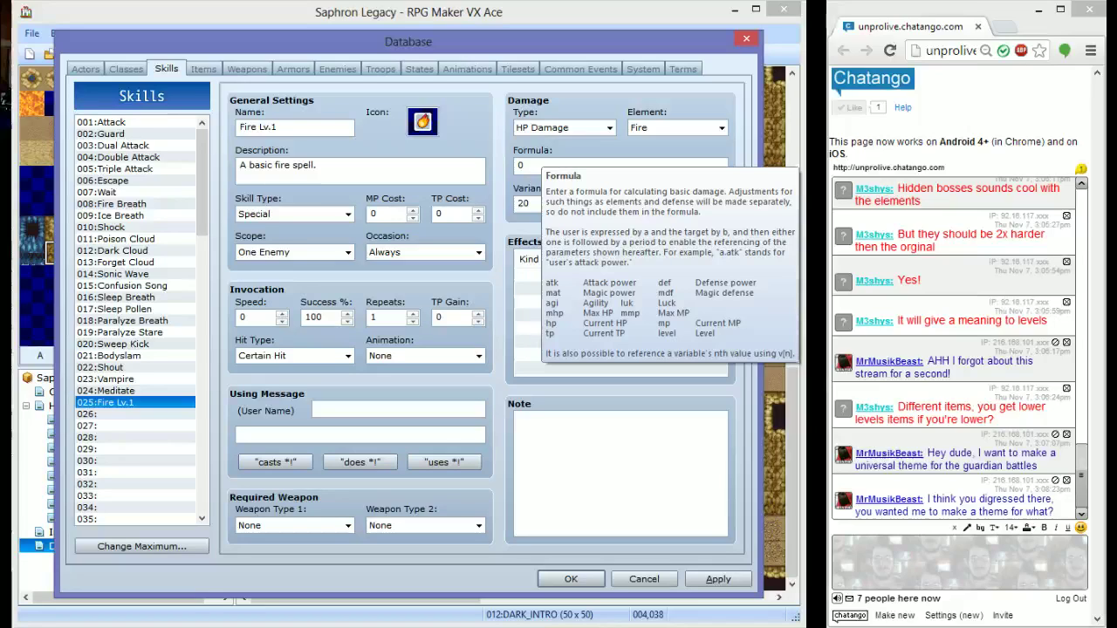
{"action": "left_click", "coordinate": [524, 165]}
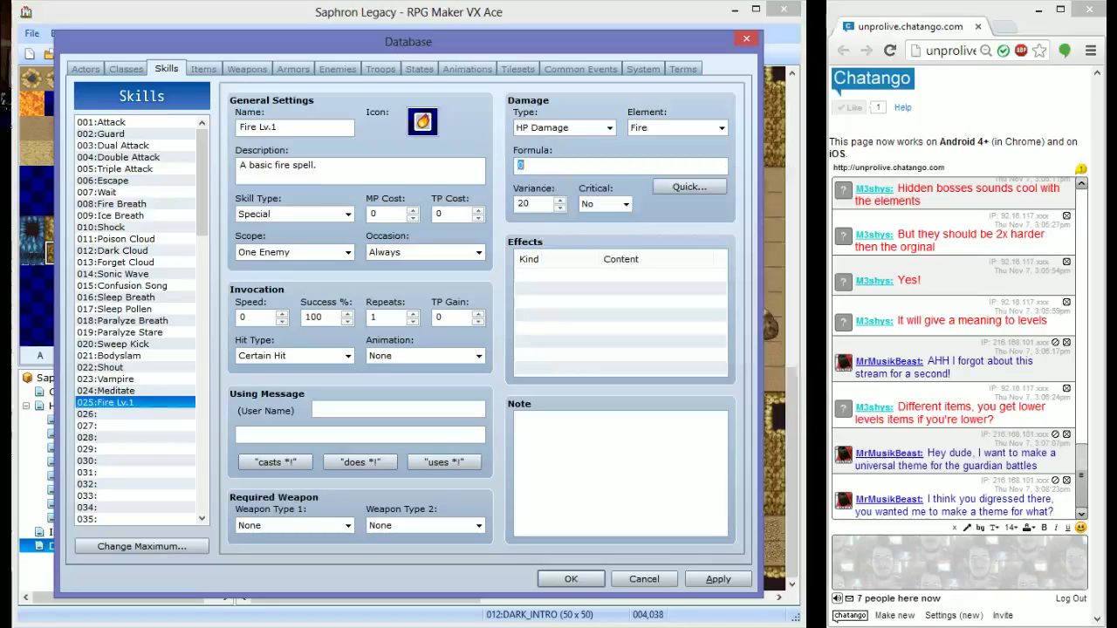
{"action": "type", "text": "25 + mat"}
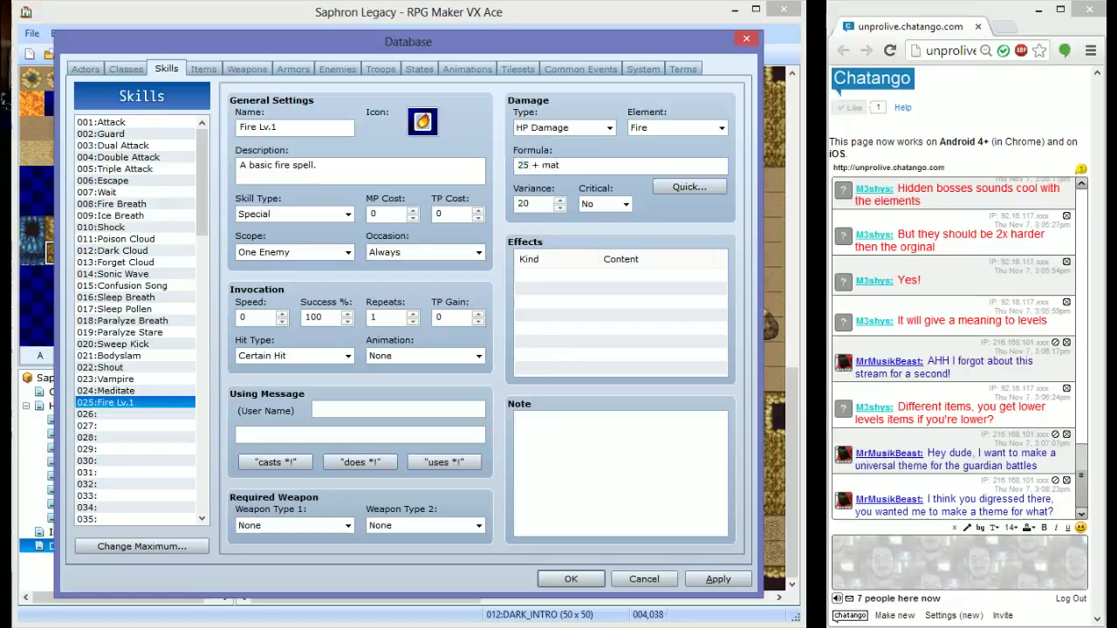
{"action": "type", "text": " -"}
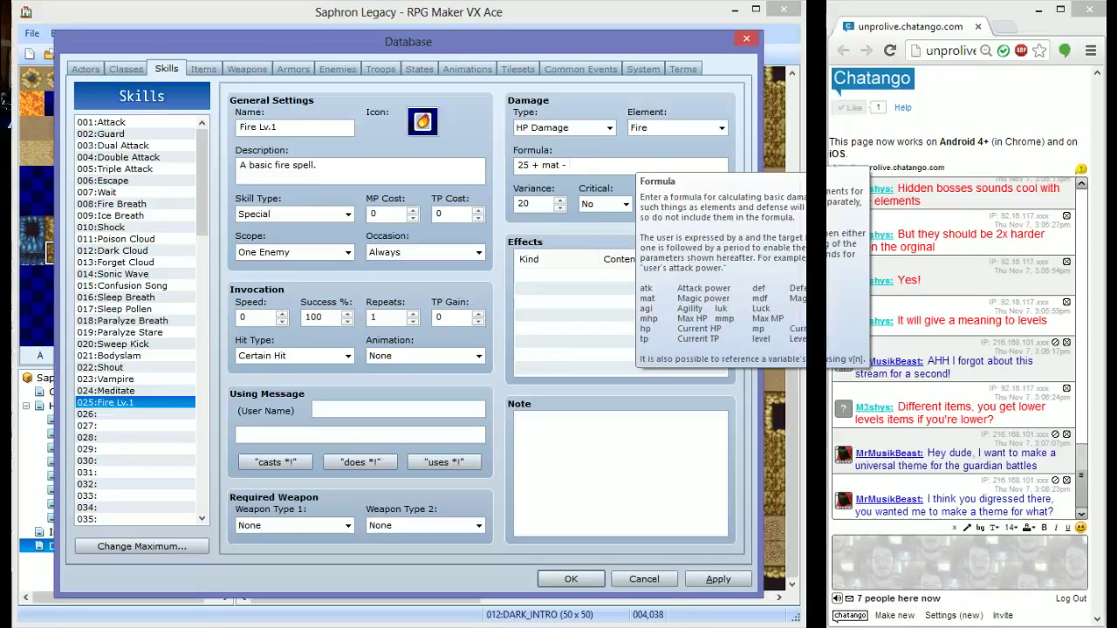
Look up the Vampire skill's damage formula as a syntax reference and return to Fire Lv.1
{"action": "left_click", "coordinate": [131, 181]}
{"action": "left_click", "coordinate": [132, 334]}
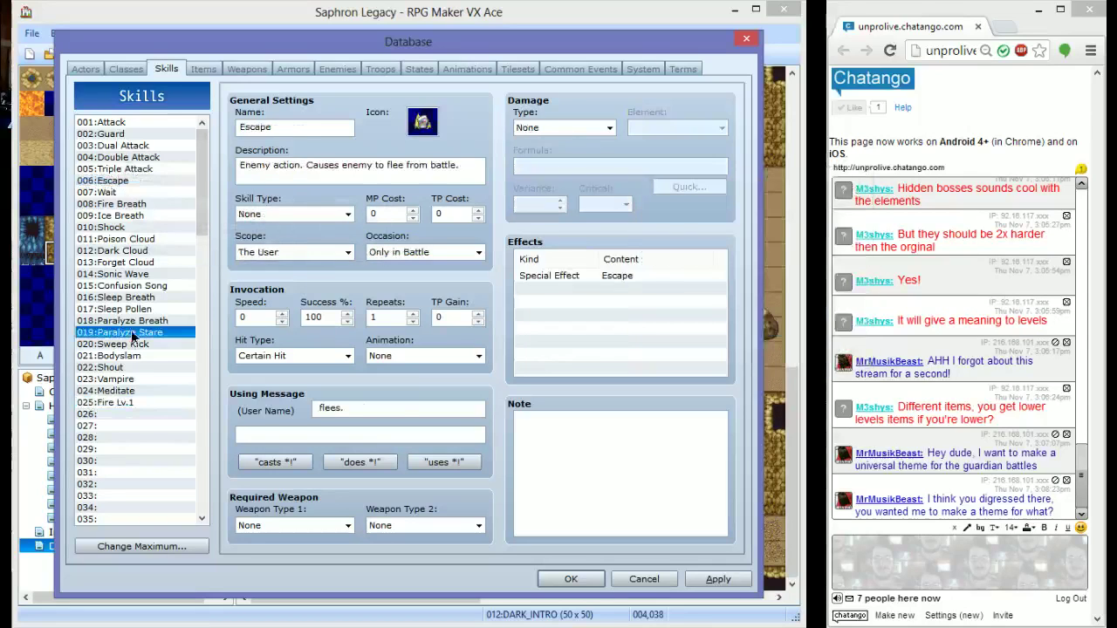
{"action": "left_click", "coordinate": [118, 391]}
{"action": "key", "text": "Up"}
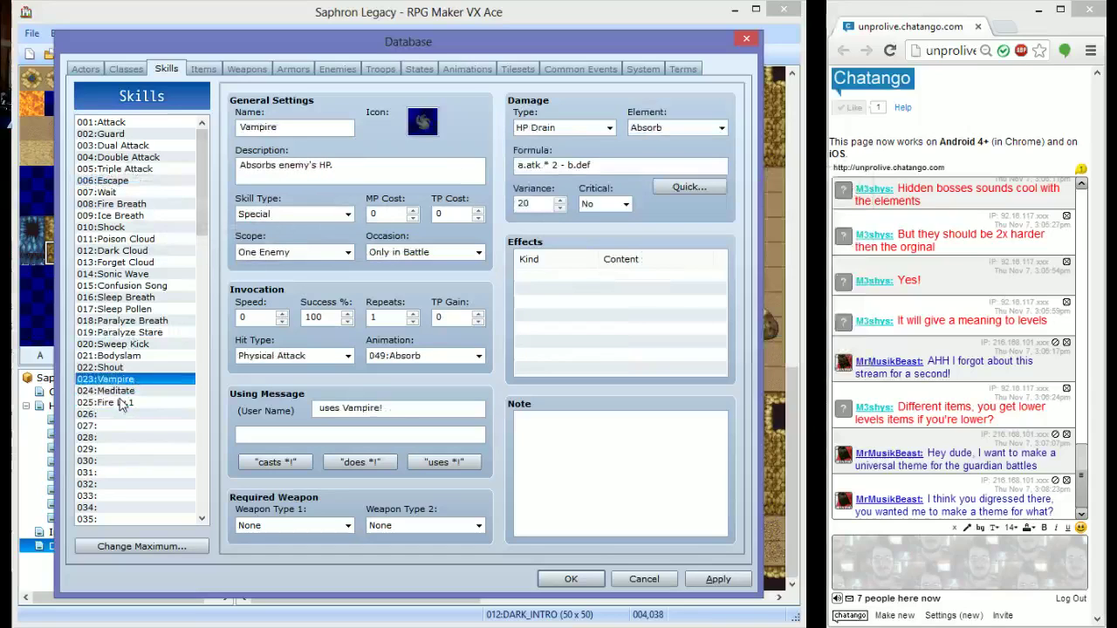
{"action": "key", "text": "Down"}
{"action": "key", "text": "Down"}
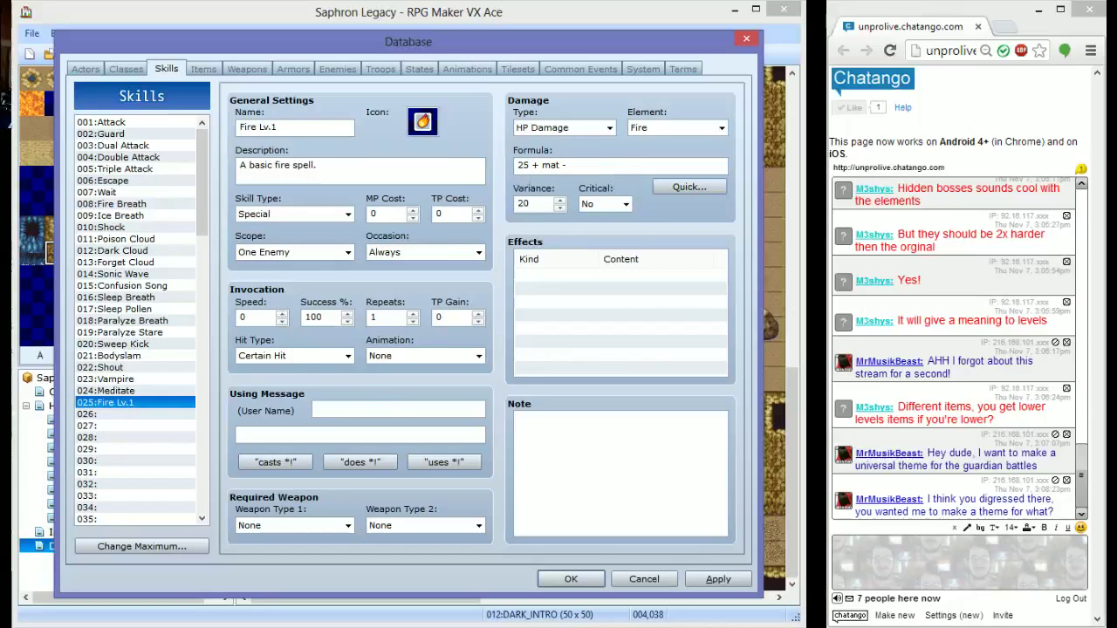
Complete the Fire Lv.1 damage formula as "25 + a.mat - b.mdef" and apply the database changes
{"action": "left_click", "coordinate": [542, 165]}
{"action": "type", "text": "a."}
{"action": "key", "text": "End"}
{"action": "key", "text": "BackSpace"}
{"action": "type", "text": "b.mdef"}
{"action": "mouse_move", "coordinate": [610, 164]}
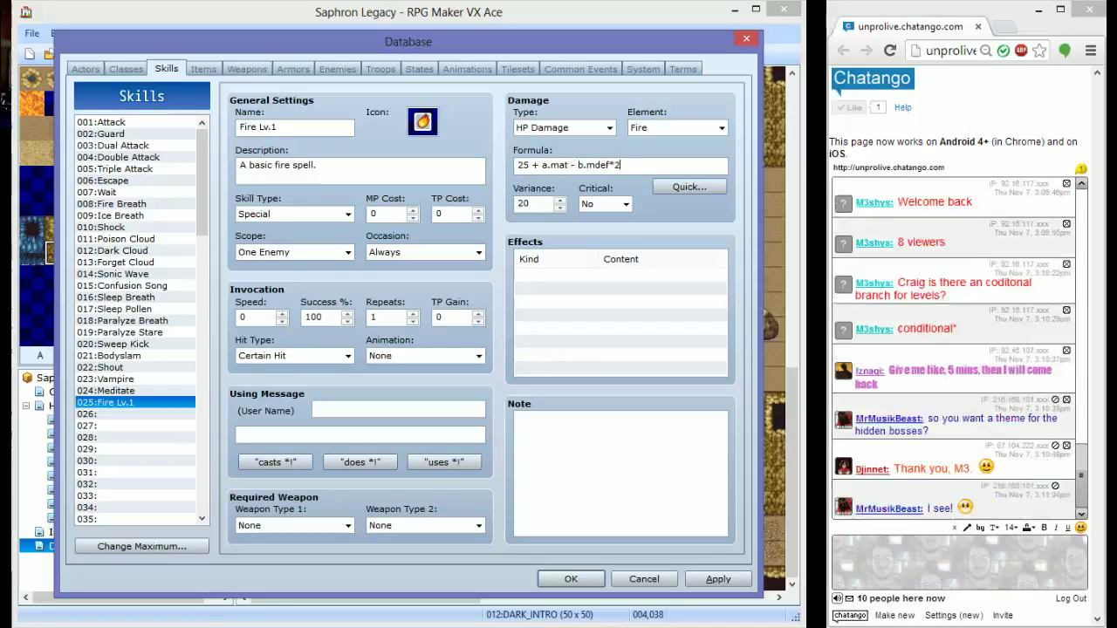
{"action": "key", "text": "BackSpace"}
{"action": "key", "text": "BackSpace"}
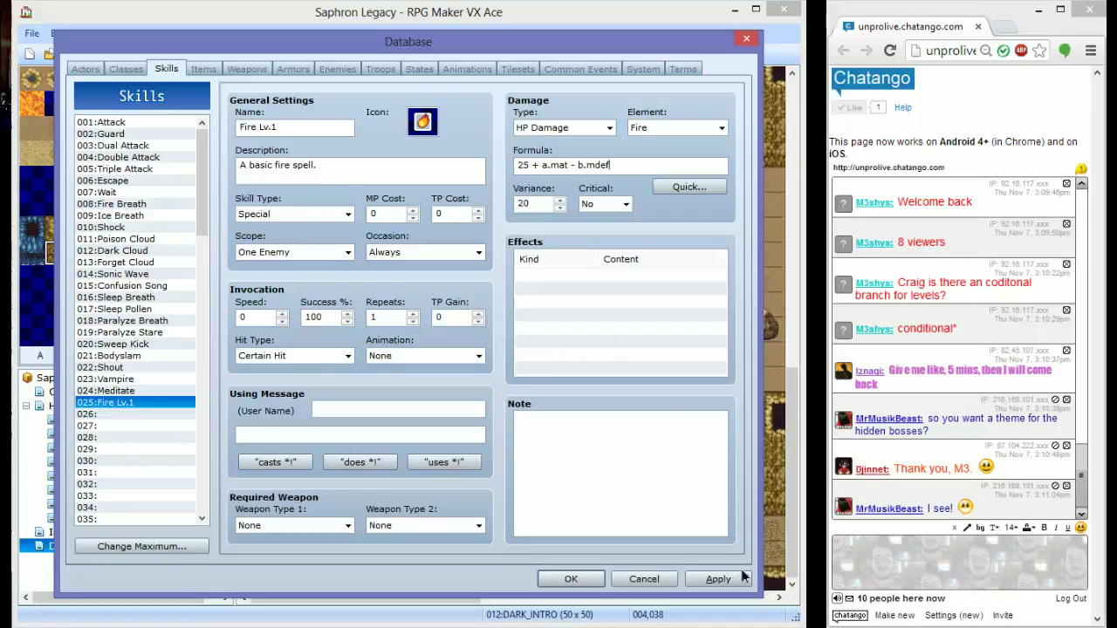
{"action": "left_click", "coordinate": [718, 579]}
Add Fire Lv.1 to the Witch class as a skill learned at level 1 and apply the change
{"action": "left_click", "coordinate": [122, 69]}
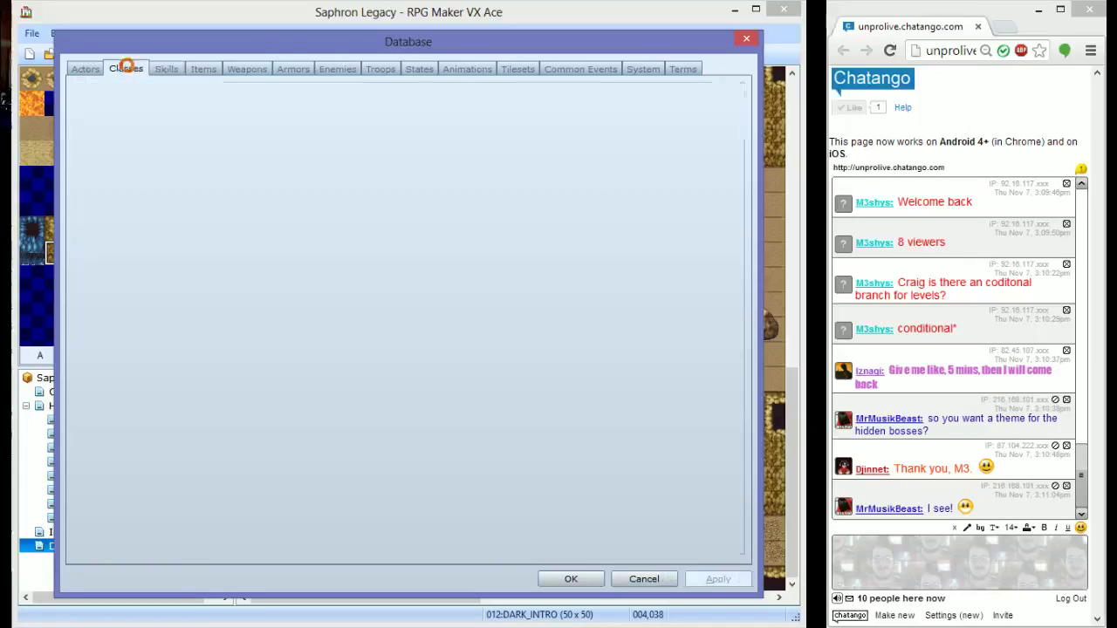
{"action": "double_click", "coordinate": [270, 323]}
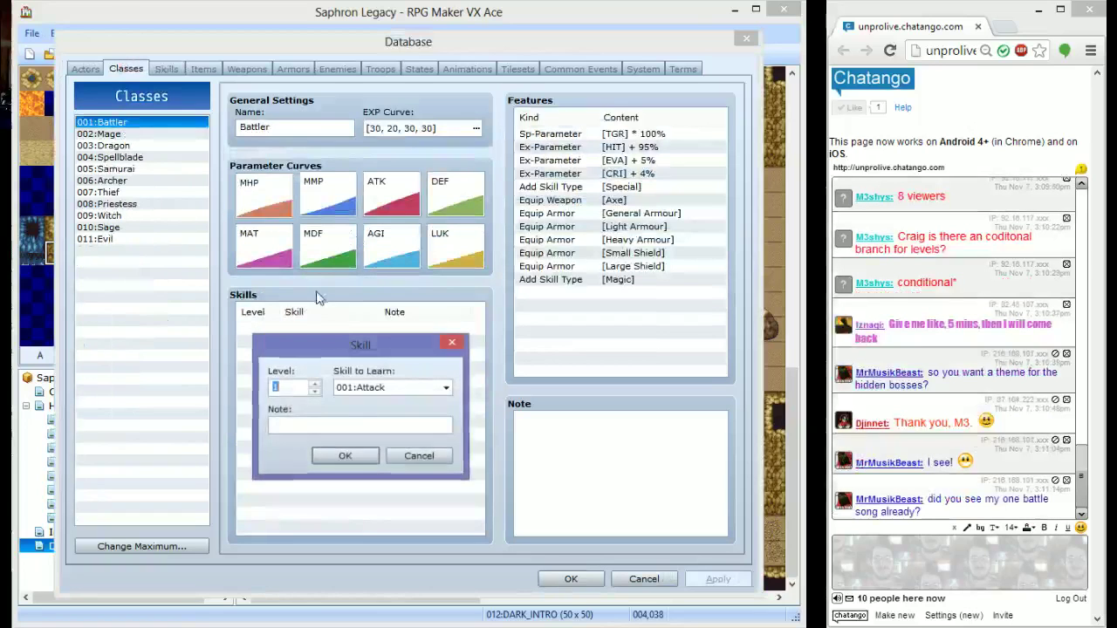
{"action": "left_click", "coordinate": [419, 460]}
{"action": "left_click", "coordinate": [122, 217]}
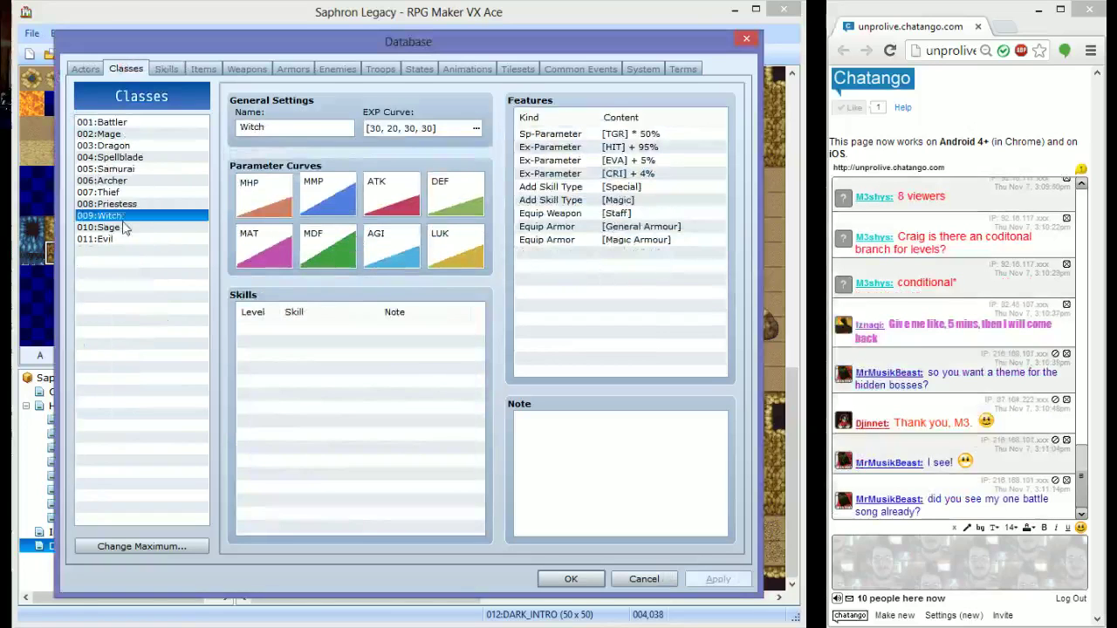
{"action": "double_click", "coordinate": [390, 435]}
{"action": "left_click", "coordinate": [402, 459]}
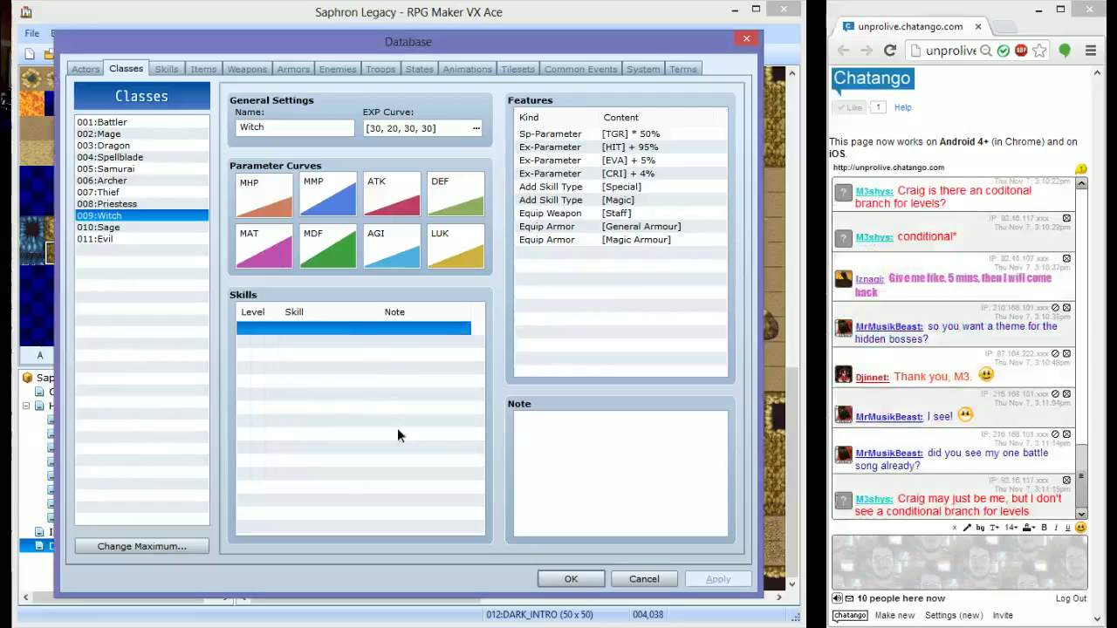
{"action": "double_click", "coordinate": [343, 377]}
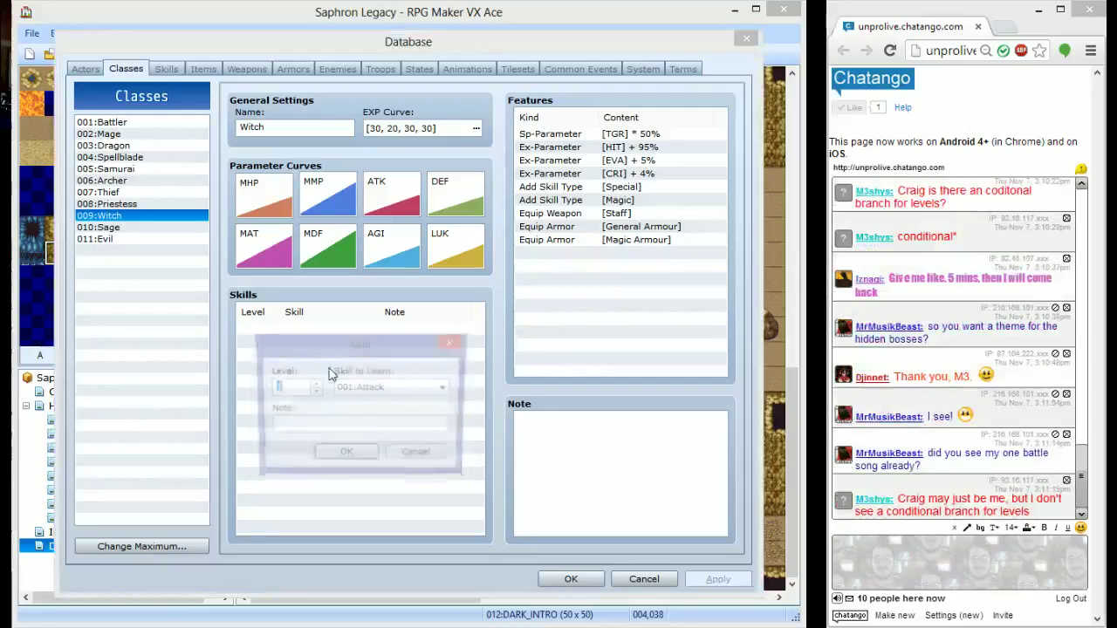
{"action": "left_click", "coordinate": [389, 389]}
{"action": "left_click", "coordinate": [377, 314]}
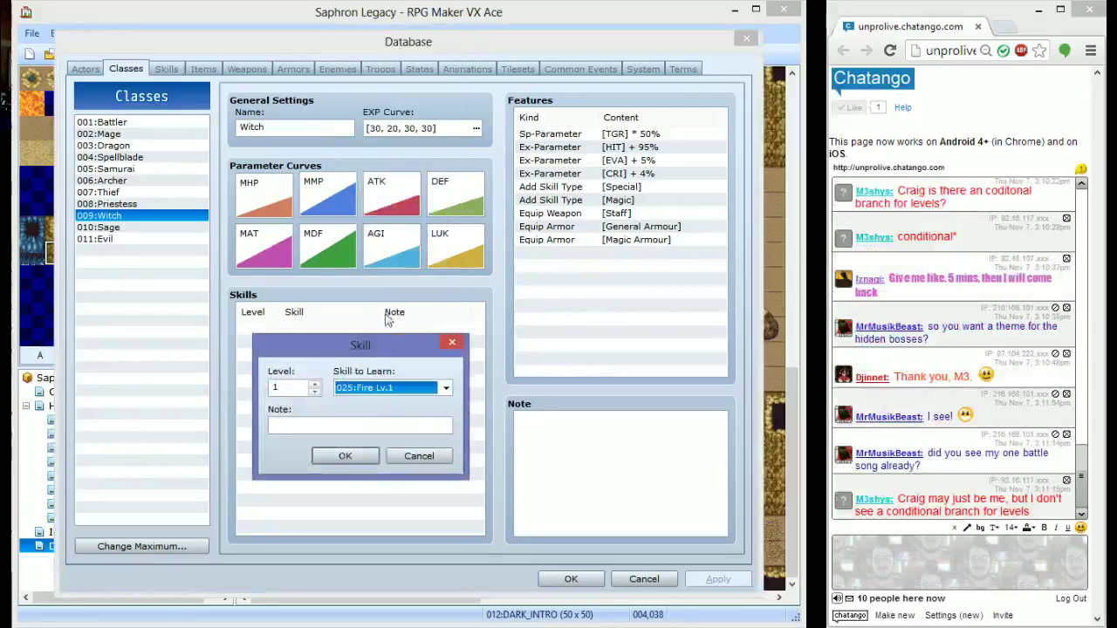
{"action": "left_click", "coordinate": [345, 456]}
{"action": "left_click", "coordinate": [708, 578]}
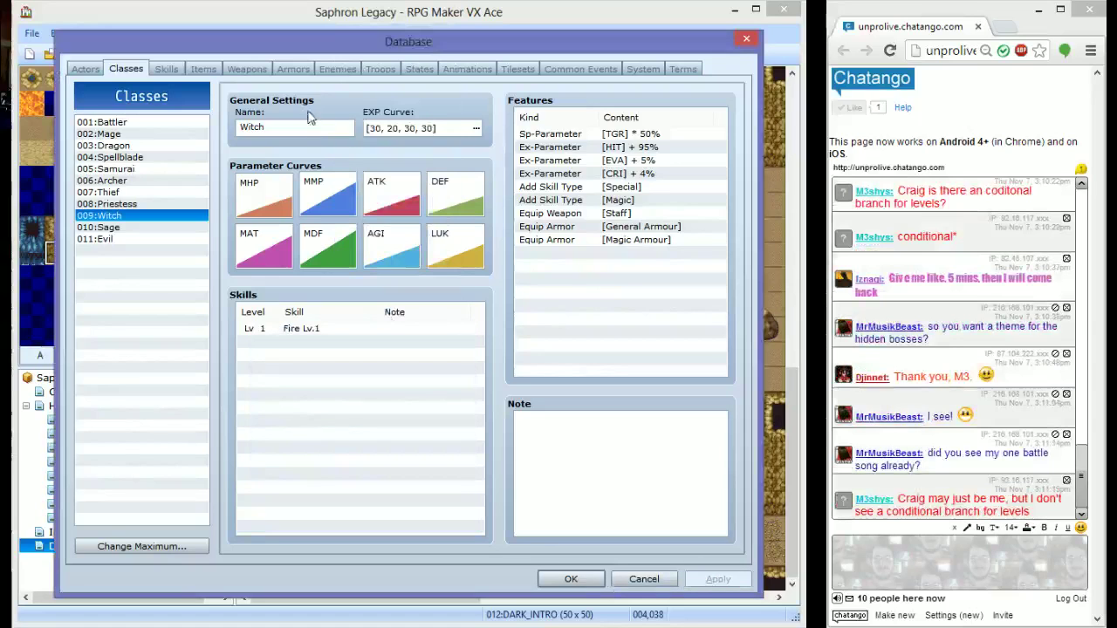
{"action": "left_click", "coordinate": [384, 71]}
{"action": "left_click", "coordinate": [612, 129]}
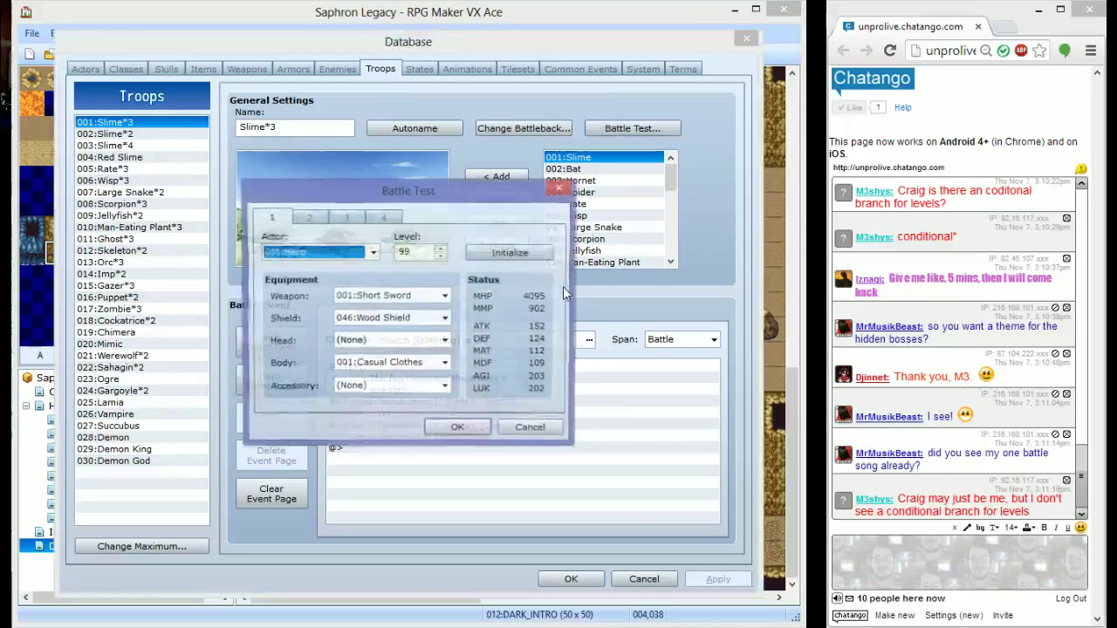
{"action": "left_click", "coordinate": [319, 255]}
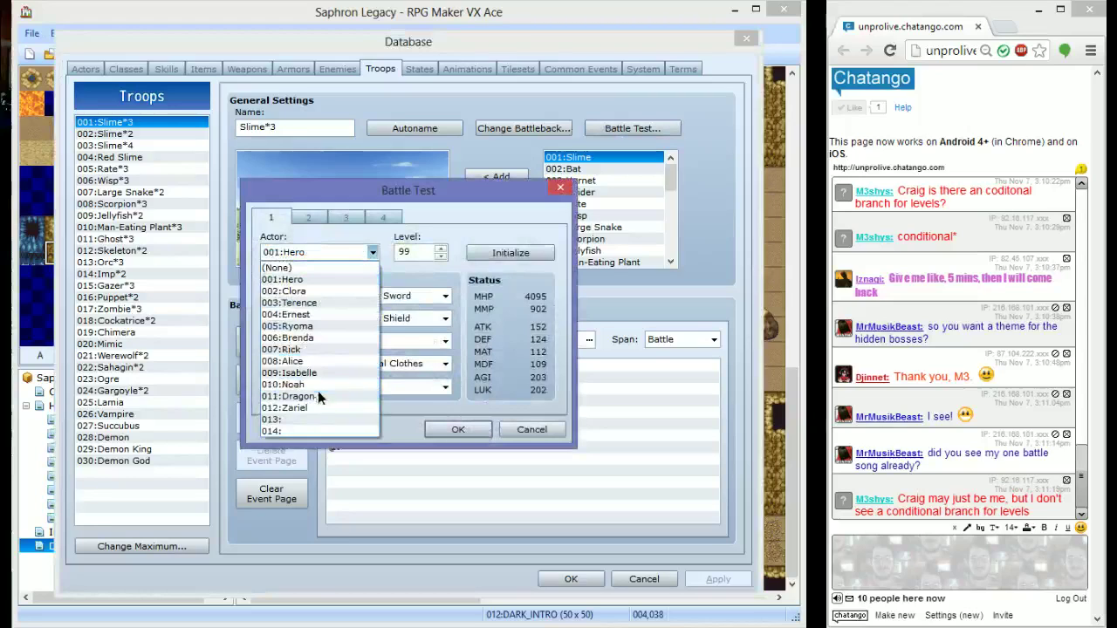
{"action": "left_click", "coordinate": [293, 408]}
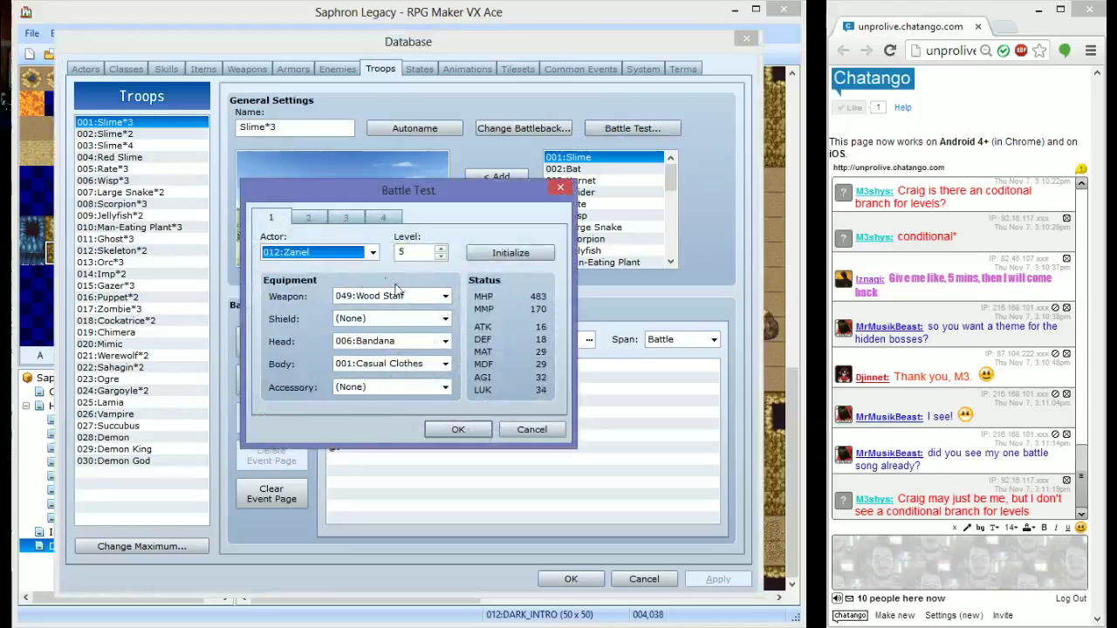
{"action": "left_click", "coordinate": [509, 253]}
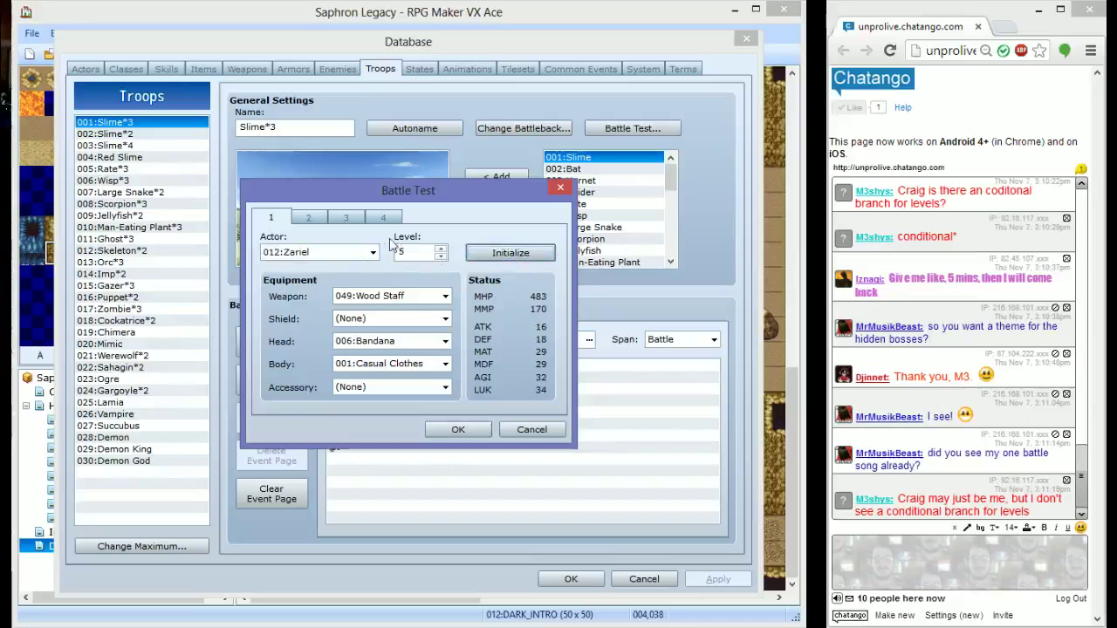
{"action": "left_click", "coordinate": [529, 430]}
Start a battle test against the Skeleton*2 troop with Zariel as the first actor
{"action": "left_click", "coordinate": [138, 136]}
{"action": "left_click", "coordinate": [135, 157]}
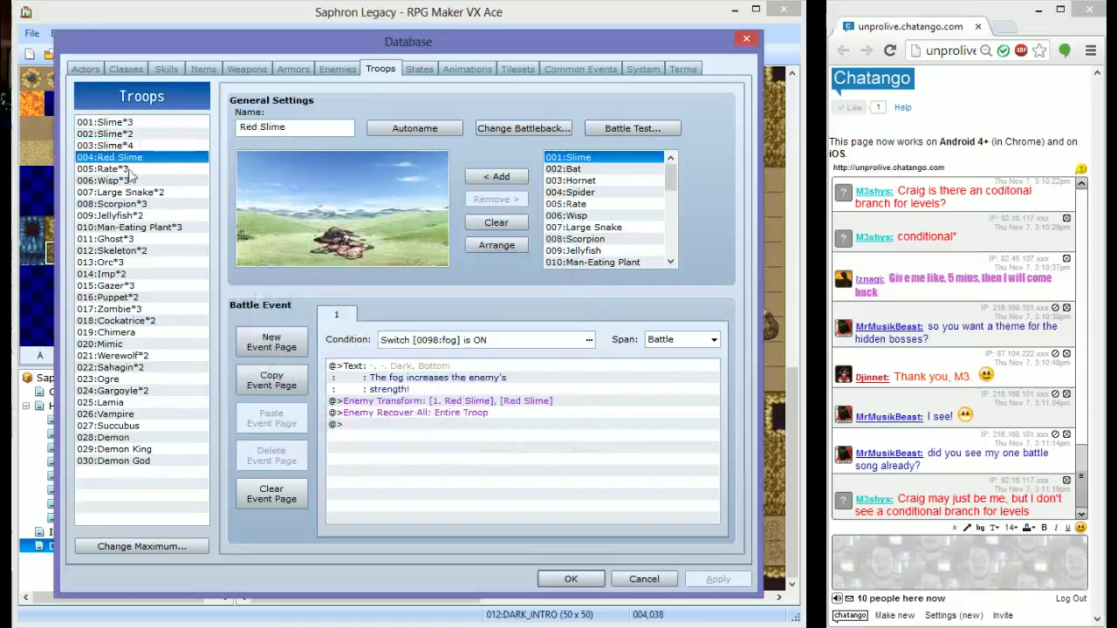
{"action": "left_click", "coordinate": [127, 250]}
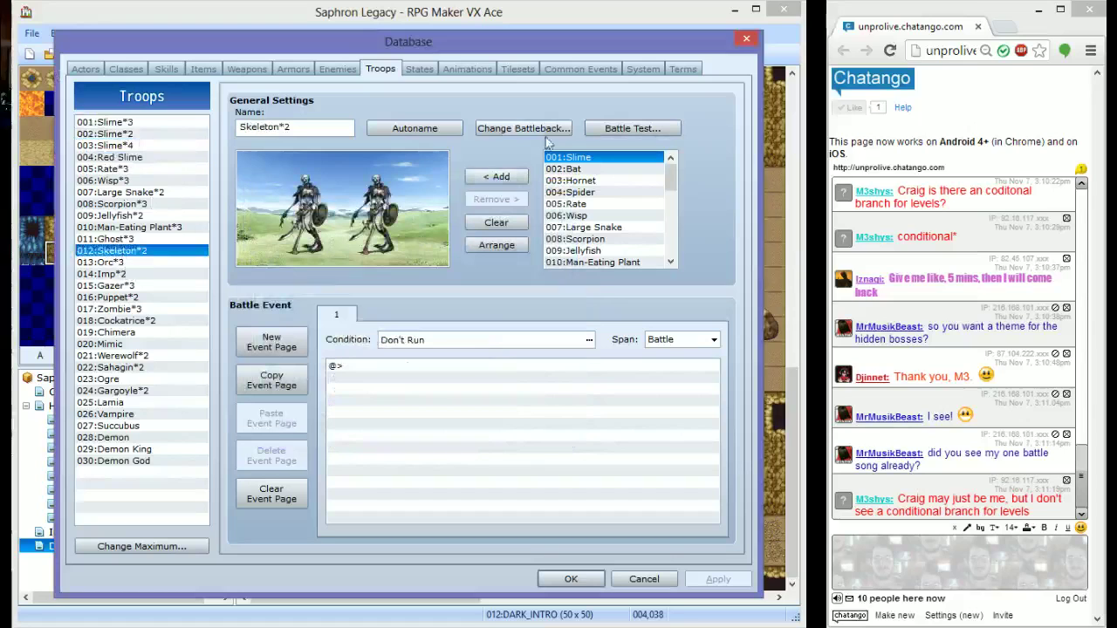
{"action": "left_click", "coordinate": [611, 128]}
{"action": "left_click", "coordinate": [288, 252]}
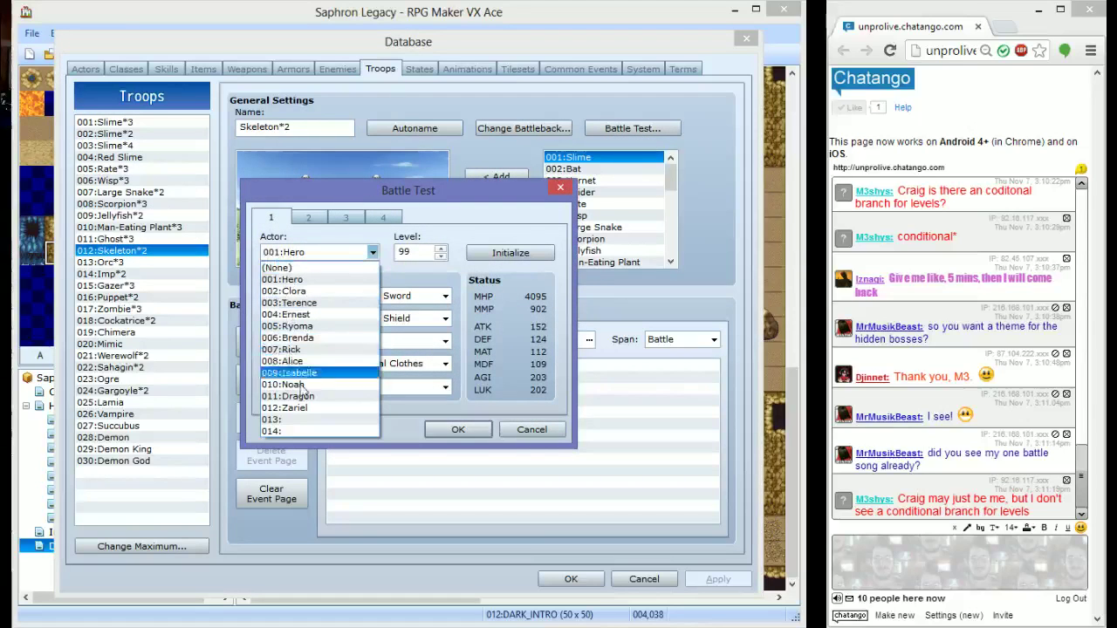
{"action": "left_click", "coordinate": [317, 407]}
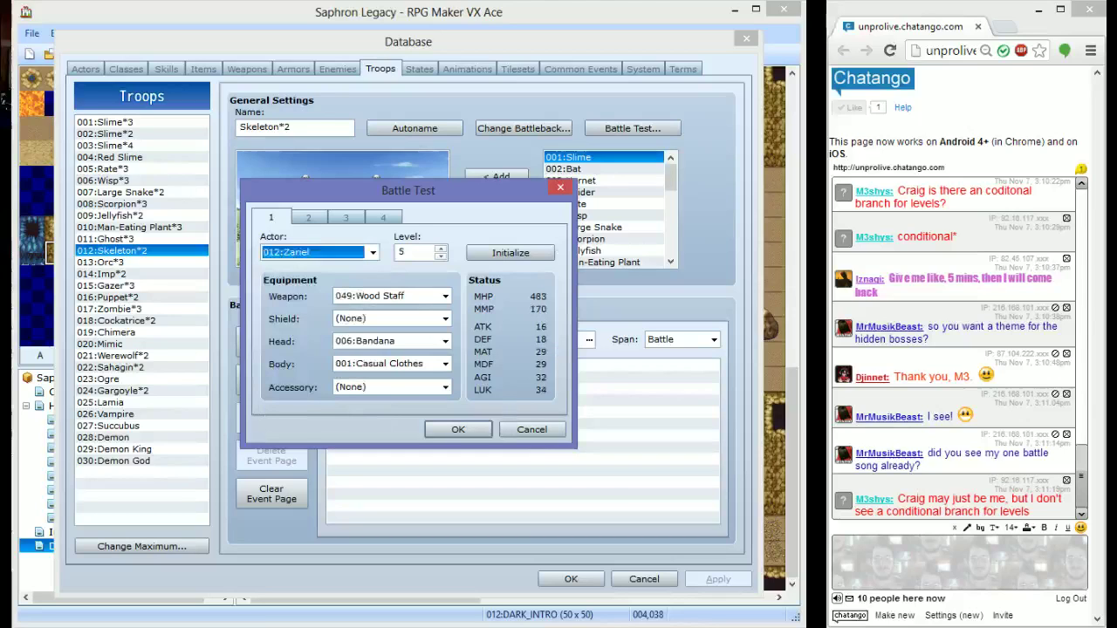
{"action": "left_click", "coordinate": [454, 428]}
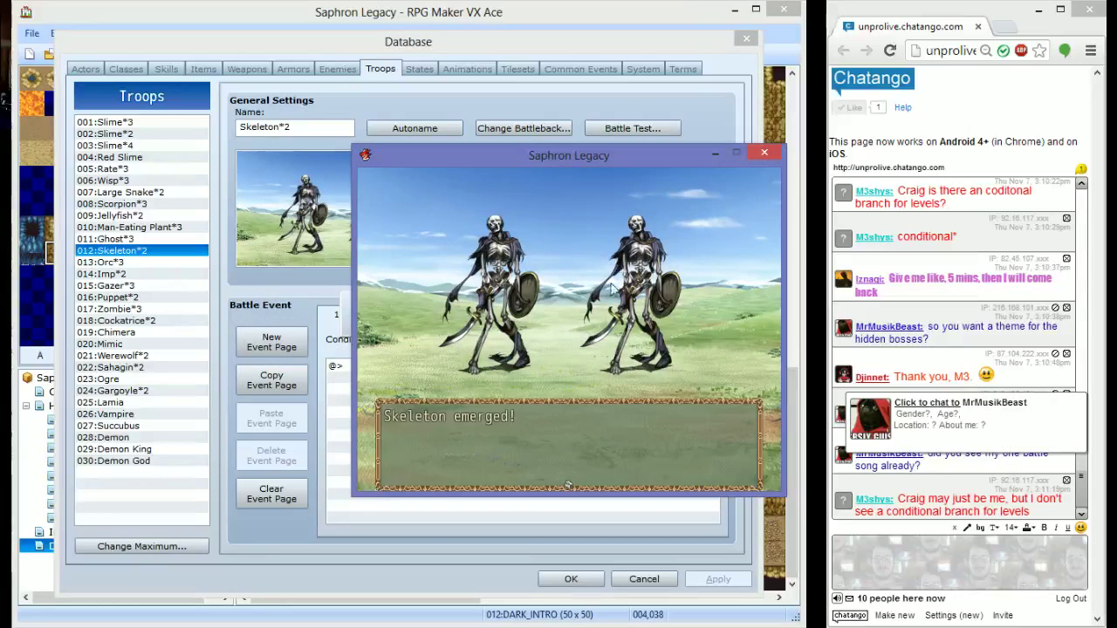
Have Zariel cast Fire Lv.1 on Skeleton A in the battle test, and close the test window after the turn plays out
{"action": "key", "text": "Return"}
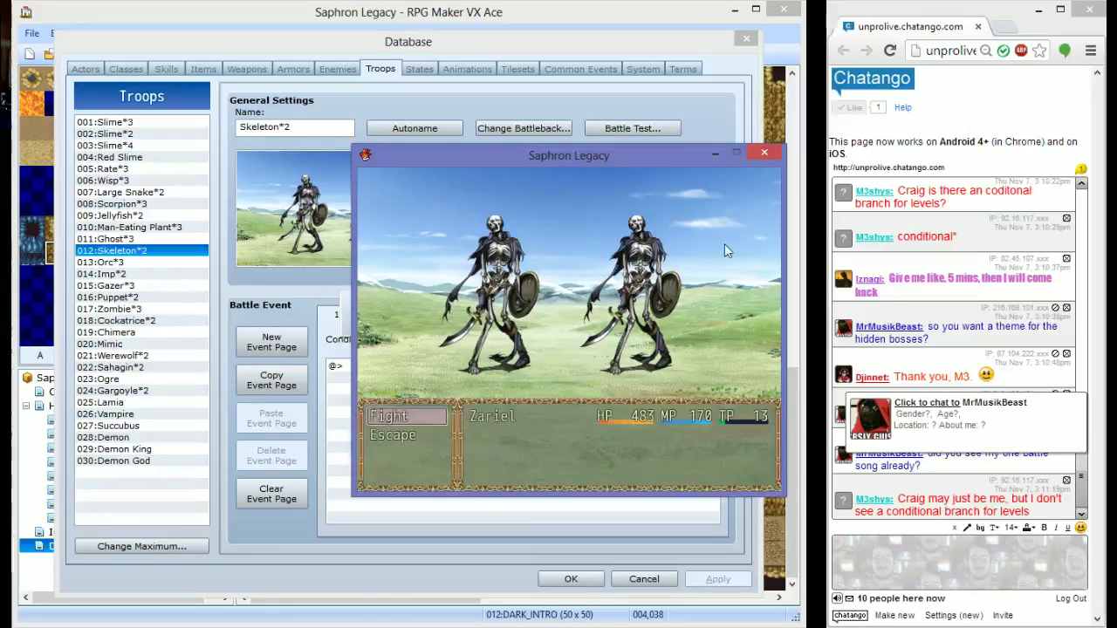
{"action": "key", "text": "Return"}
{"action": "key", "text": "Down"}
{"action": "key", "text": "Return"}
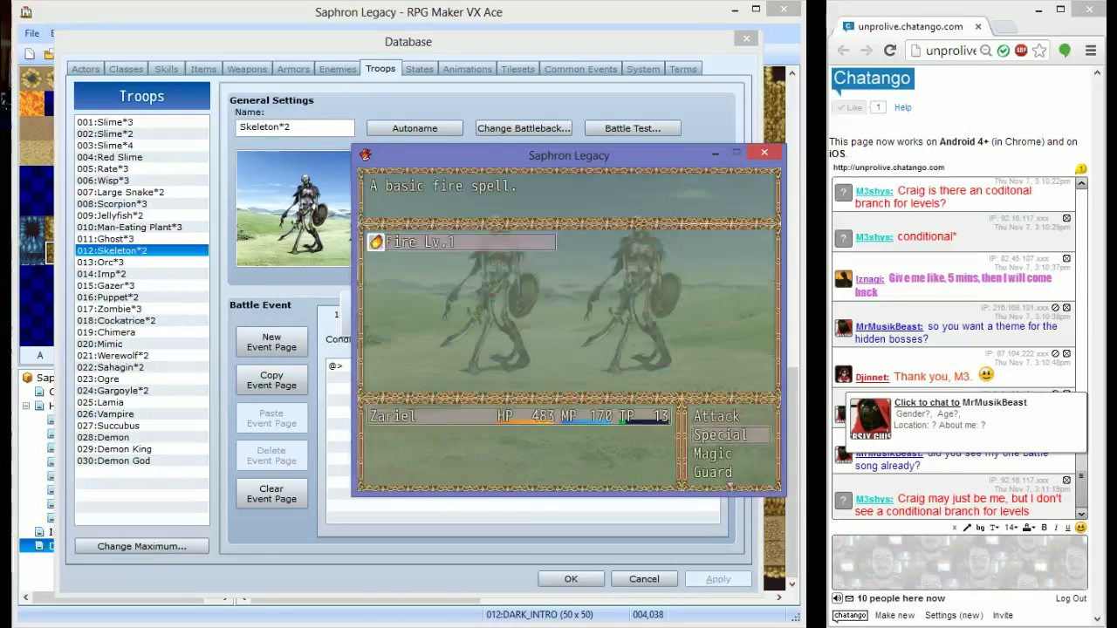
{"action": "key", "text": "Escape"}
{"action": "key", "text": "Down"}
{"action": "key", "text": "Up"}
{"action": "key", "text": "Return"}
{"action": "key", "text": "Return"}
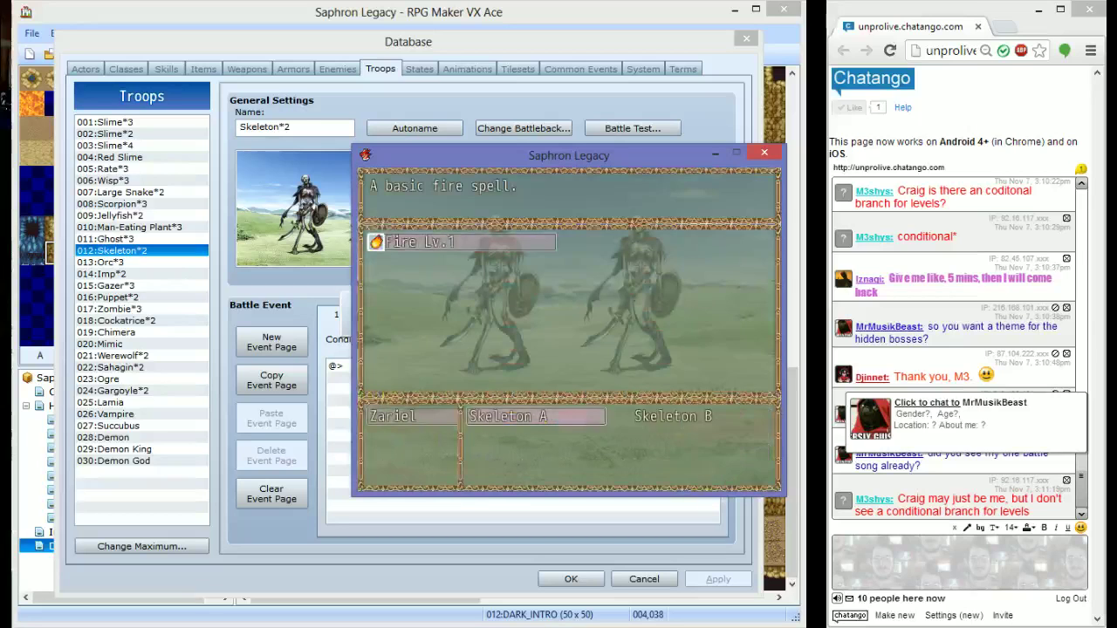
{"action": "key", "text": "Return"}
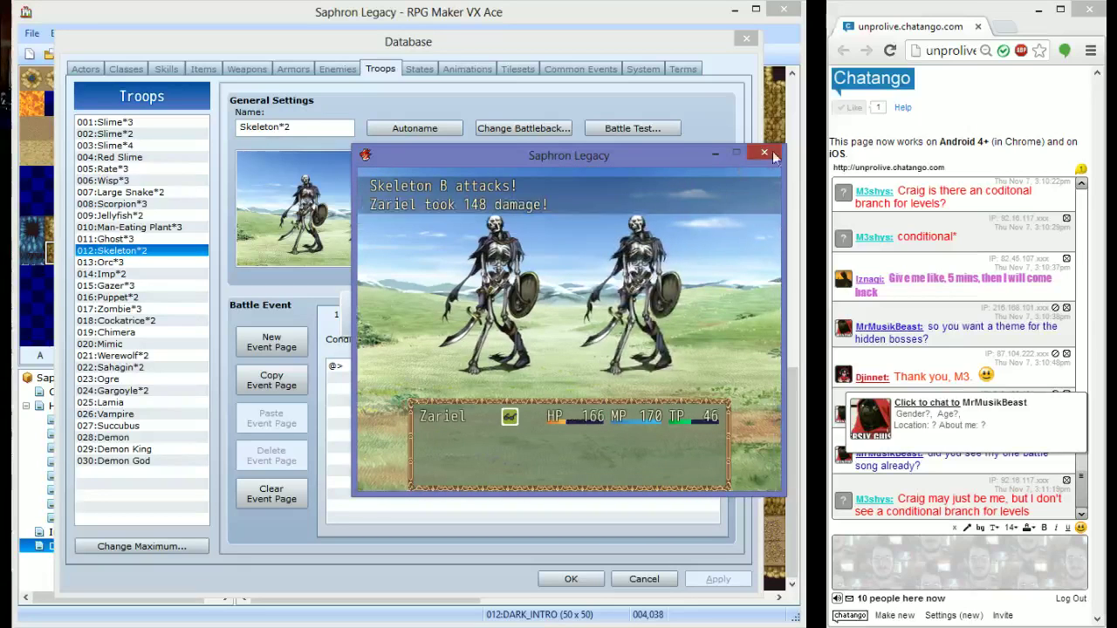
{"action": "left_click", "coordinate": [765, 153]}
Inspect the Witch class's MAT parameter curve and close it without changes
{"action": "left_click", "coordinate": [336, 69]}
{"action": "left_click", "coordinate": [297, 69]}
{"action": "left_click", "coordinate": [321, 69]}
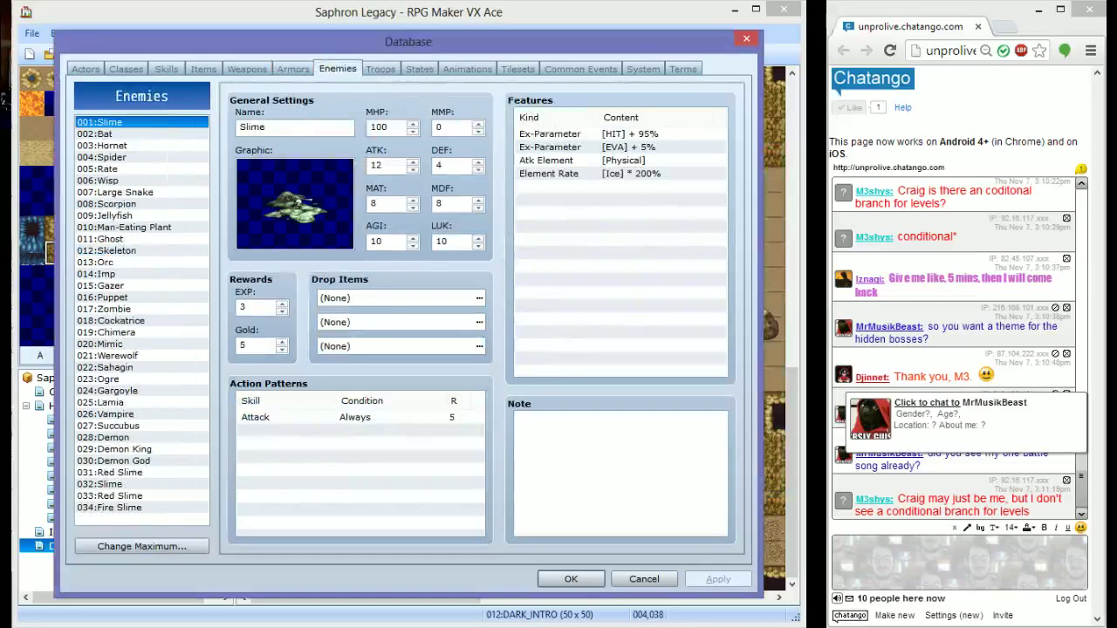
{"action": "left_click", "coordinate": [126, 69]}
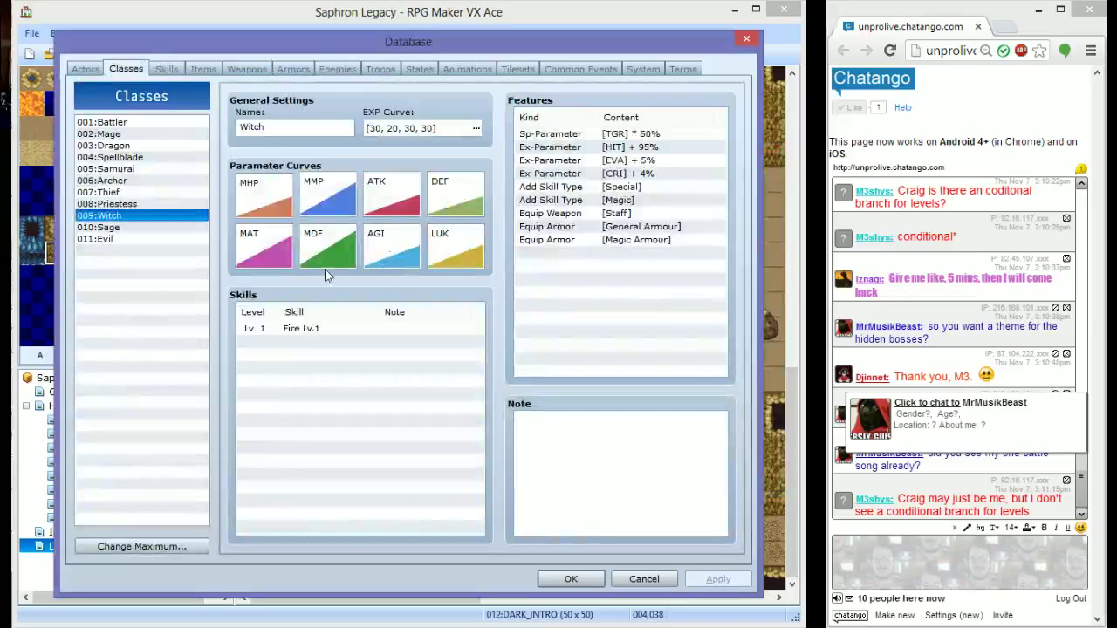
{"action": "double_click", "coordinate": [265, 244]}
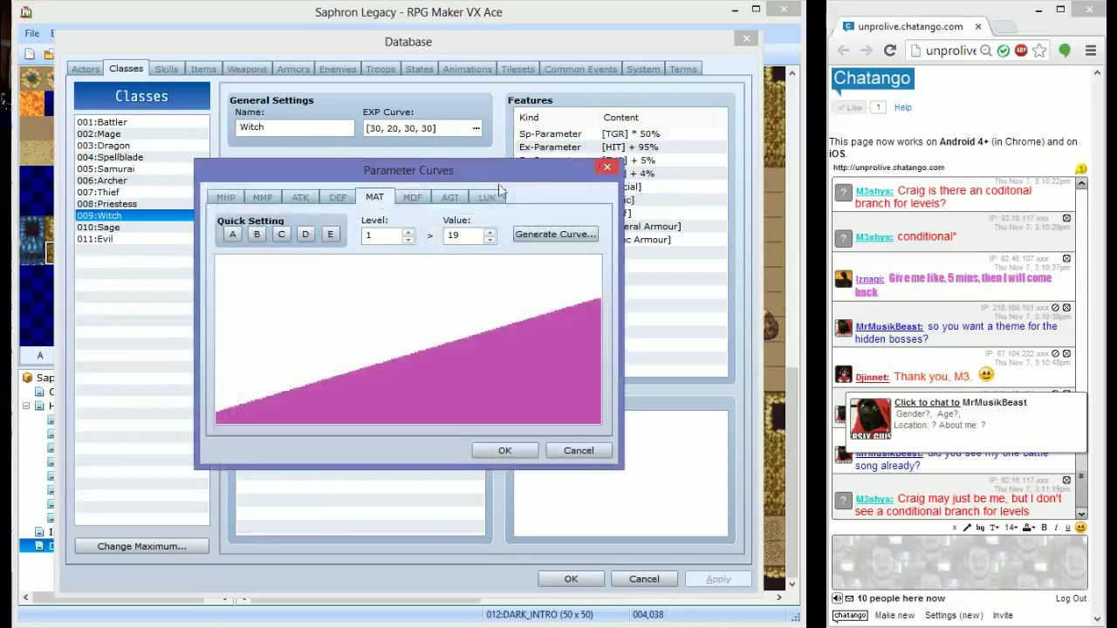
{"action": "left_click", "coordinate": [606, 167]}
Start a battle test against the Slime*4 troop with Zariel as the first actor
{"action": "left_click", "coordinate": [381, 70]}
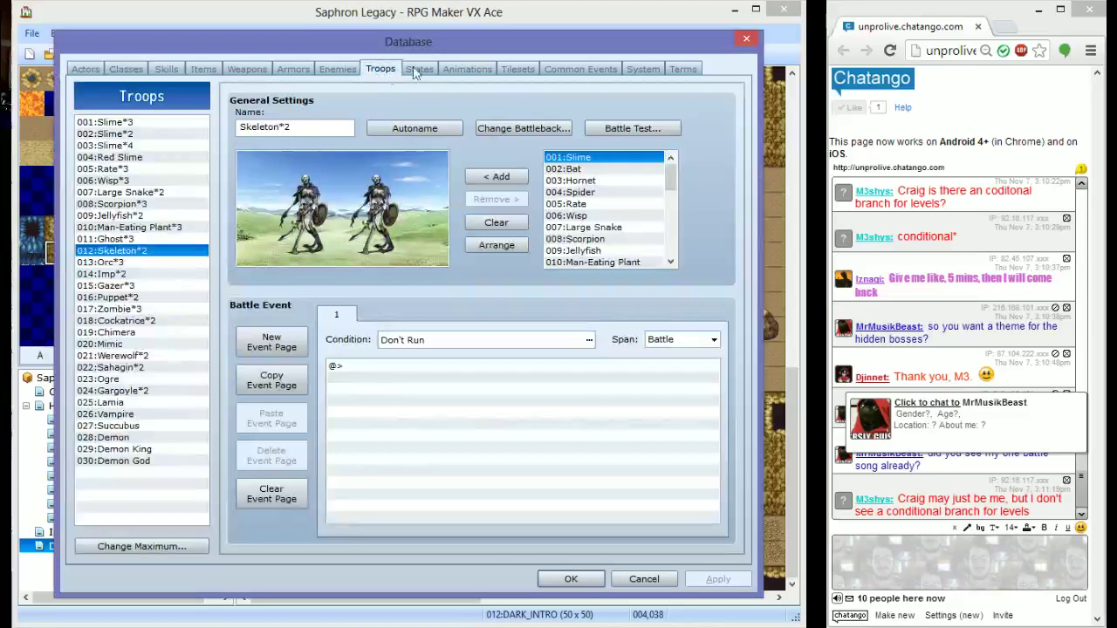
{"action": "left_click", "coordinate": [642, 131]}
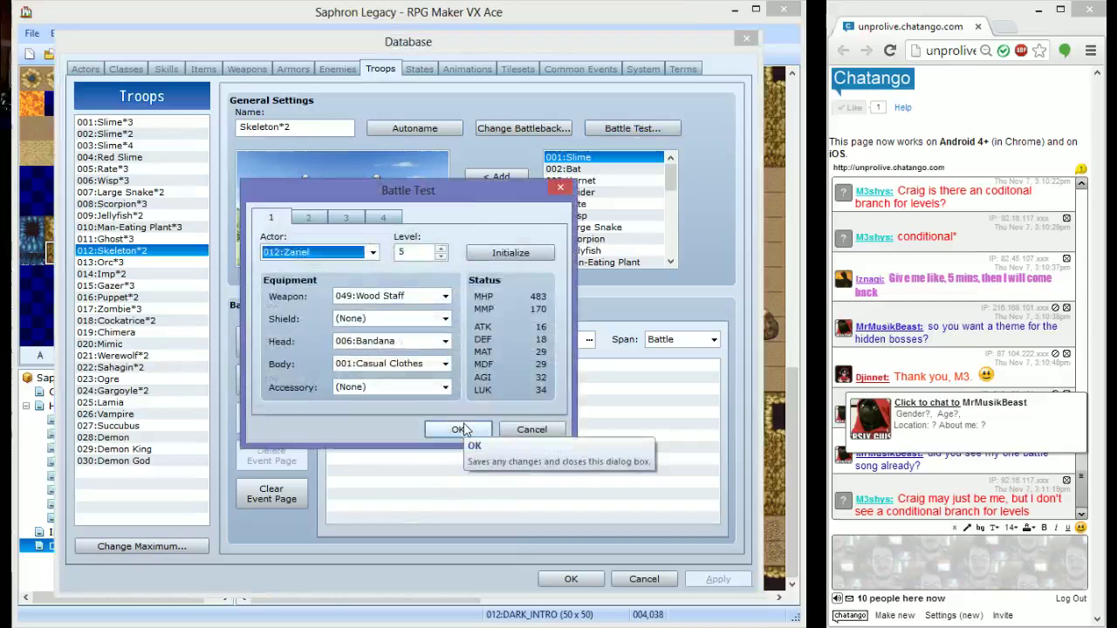
{"action": "left_click", "coordinate": [532, 430]}
{"action": "left_click", "coordinate": [137, 157]}
{"action": "left_click", "coordinate": [131, 145]}
{"action": "left_click", "coordinate": [633, 128]}
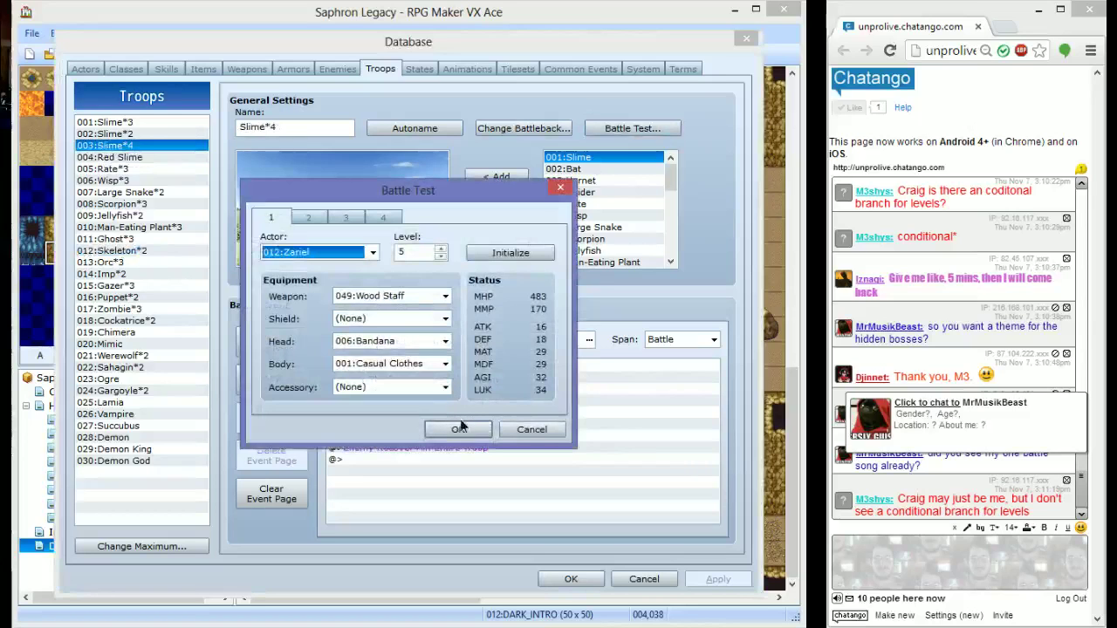
{"action": "left_click", "coordinate": [460, 428]}
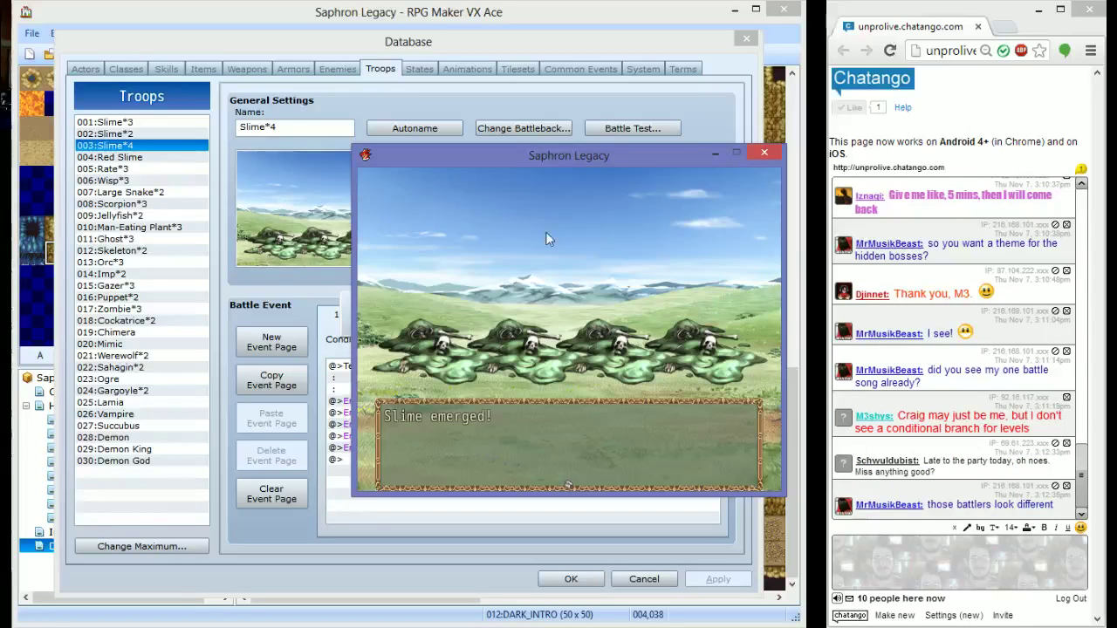
Cast Fire Lv.1 on Slime A, try another turn, and close the battle test
{"action": "key", "text": "Return"}
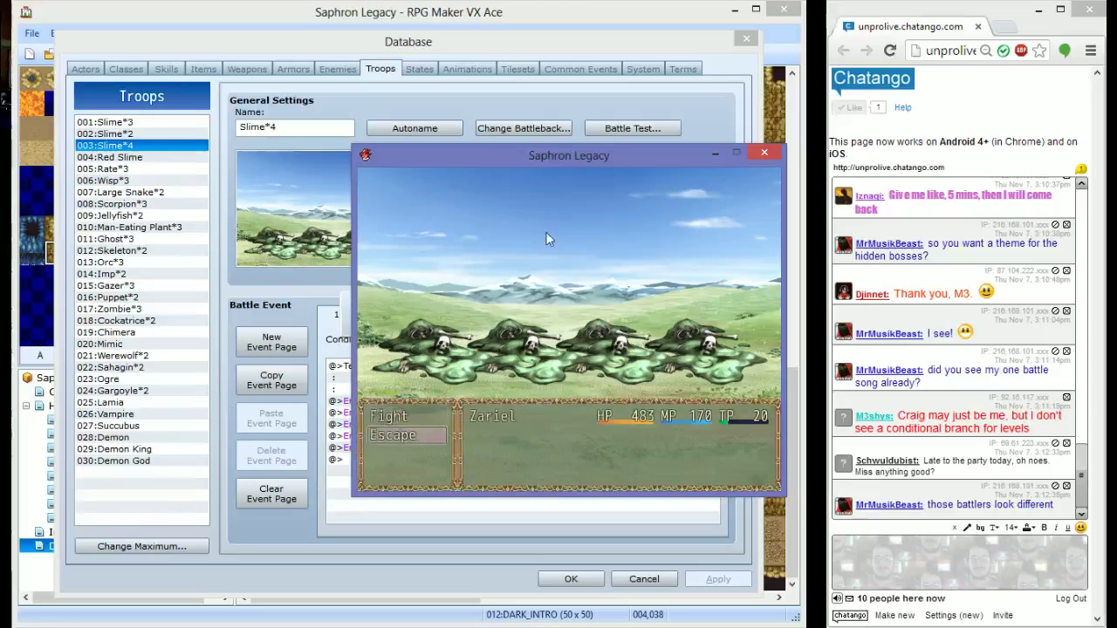
{"action": "key", "text": "Down"}
{"action": "key", "text": "Return"}
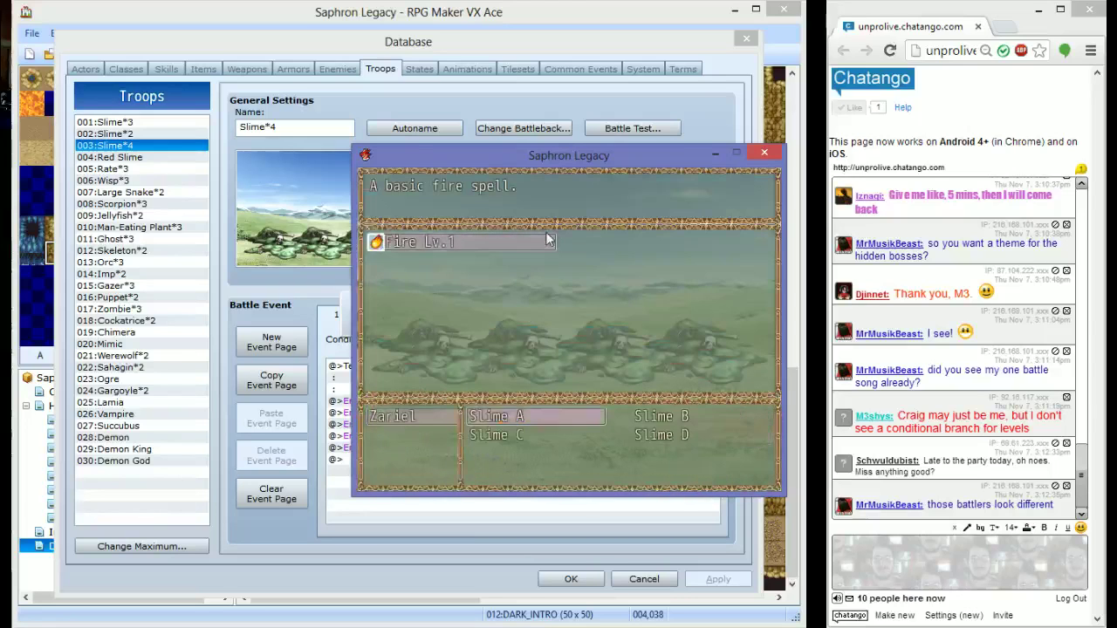
{"action": "key", "text": "Return"}
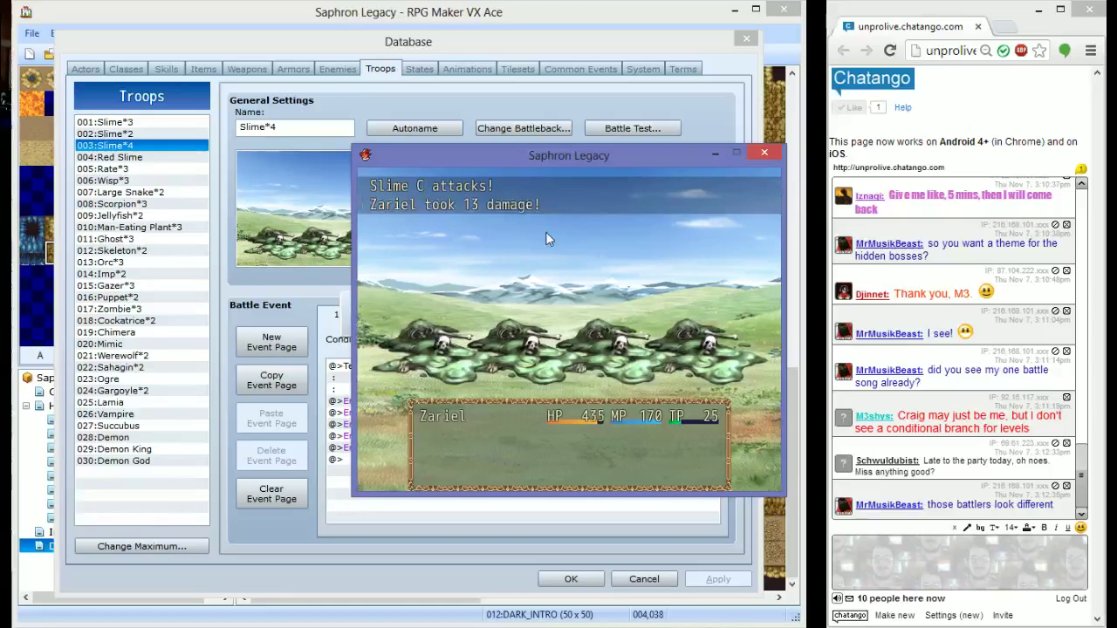
{"action": "key", "text": "Return"}
{"action": "key", "text": "Down"}
{"action": "key", "text": "Return"}
{"action": "key", "text": "Return"}
{"action": "key", "text": "Return"}
{"action": "left_click", "coordinate": [764, 152]}
Check the damage formulas of the Attack and Meditate skills and return to Fire Lv.1
{"action": "left_click", "coordinate": [167, 68]}
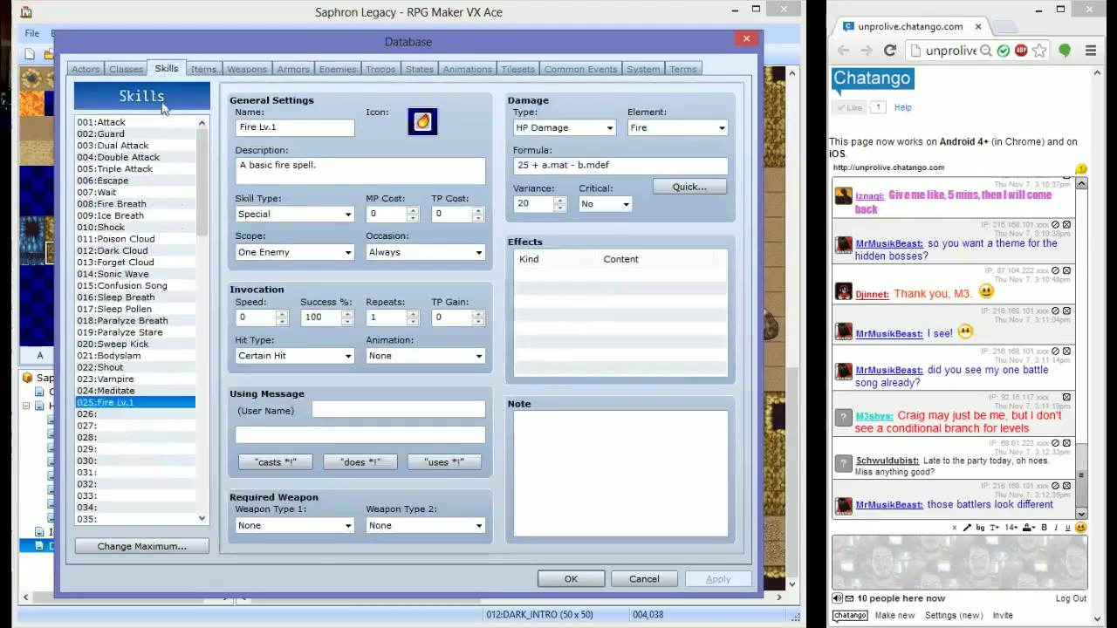
{"action": "left_click", "coordinate": [155, 122]}
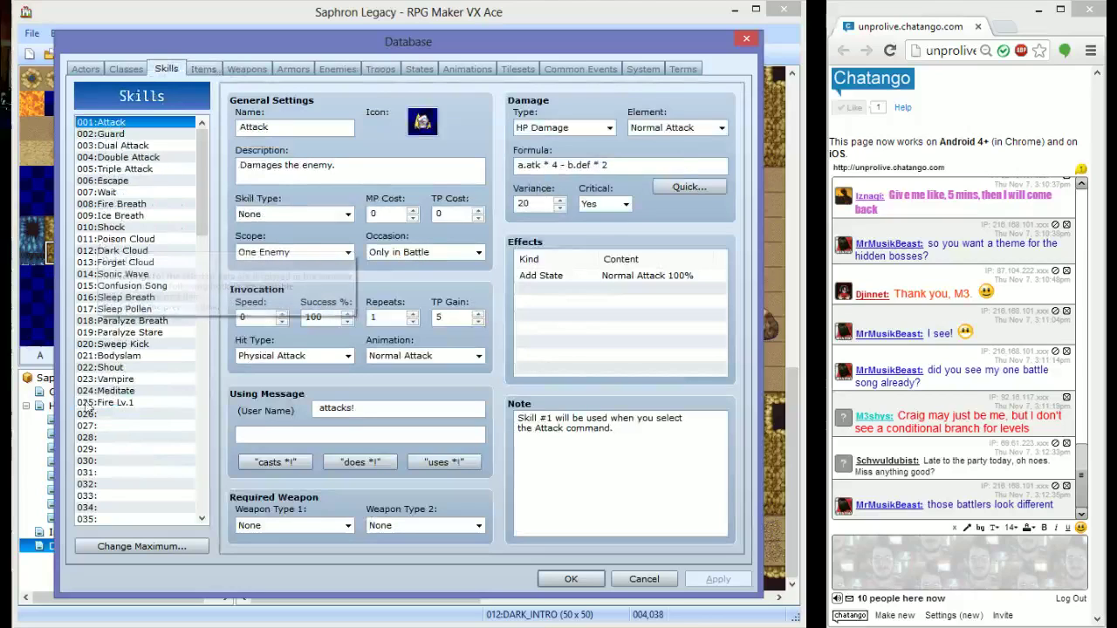
{"action": "left_click", "coordinate": [131, 391]}
{"action": "left_click", "coordinate": [558, 165]}
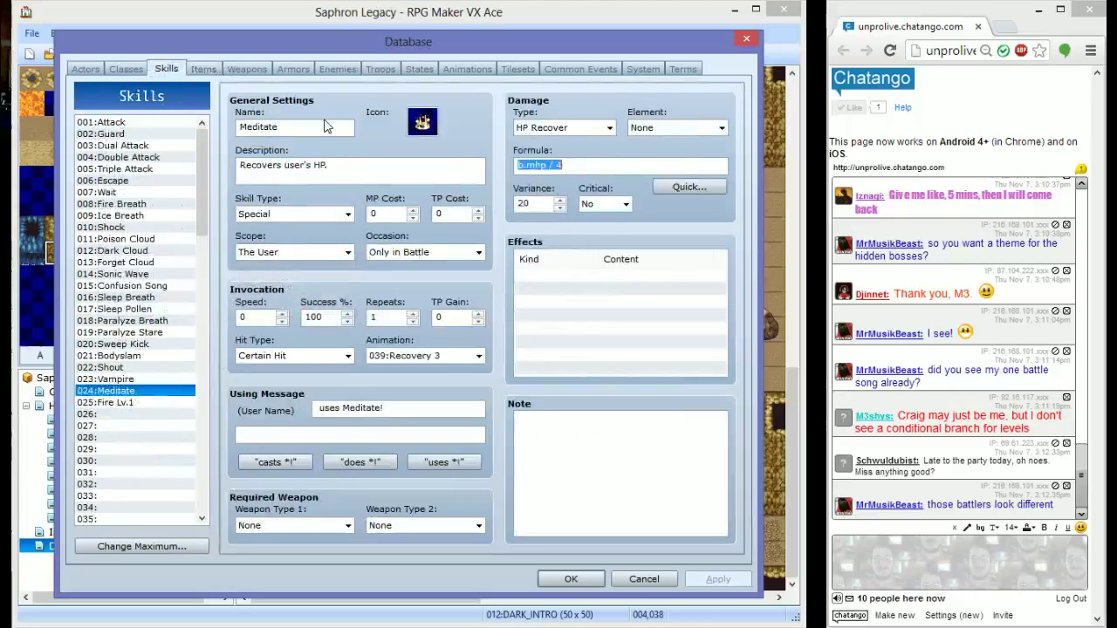
{"action": "left_click", "coordinate": [131, 402]}
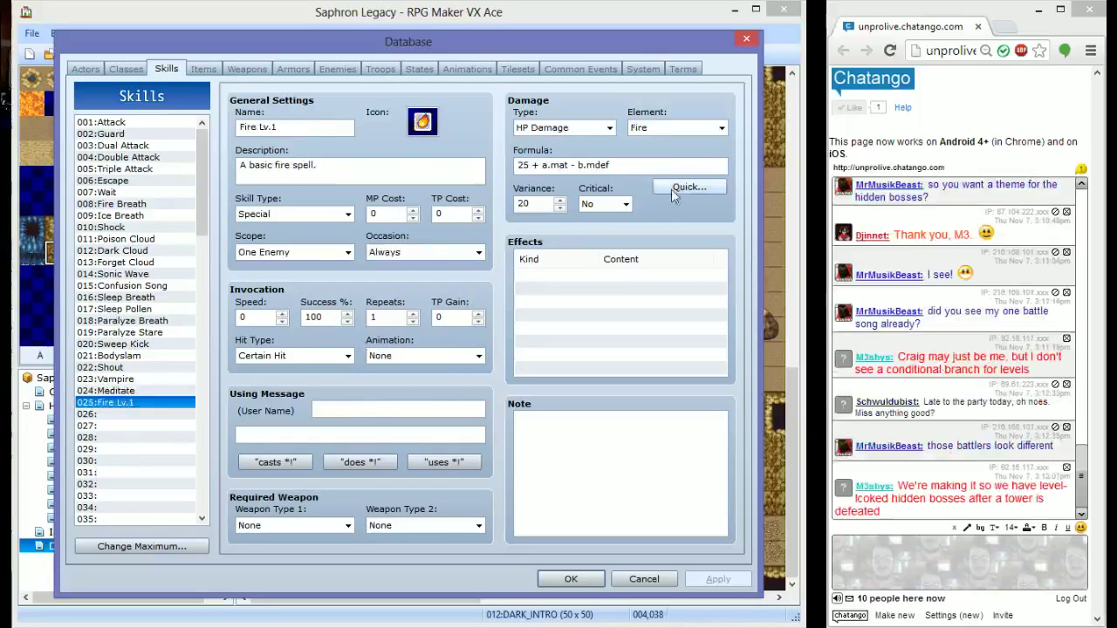
Set the Fire Lv.1 damage formula to "a.mat * 4 - b.mdef * 2", compare it with Attack's formula, and apply the change
{"action": "type", "text": "a.mat "}
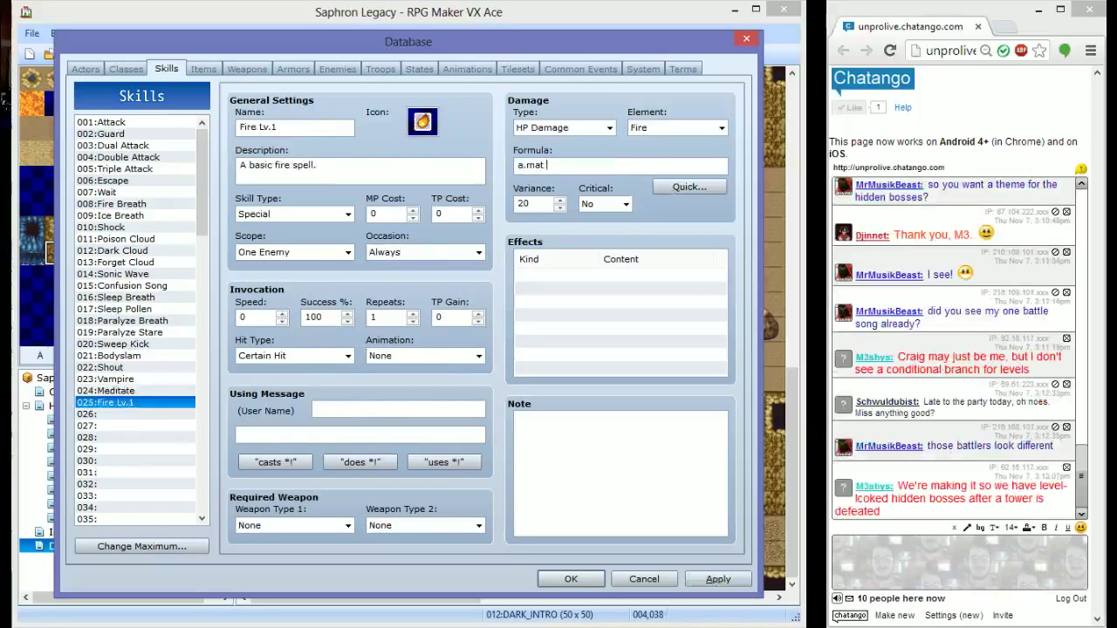
{"action": "type", "text": "* "}
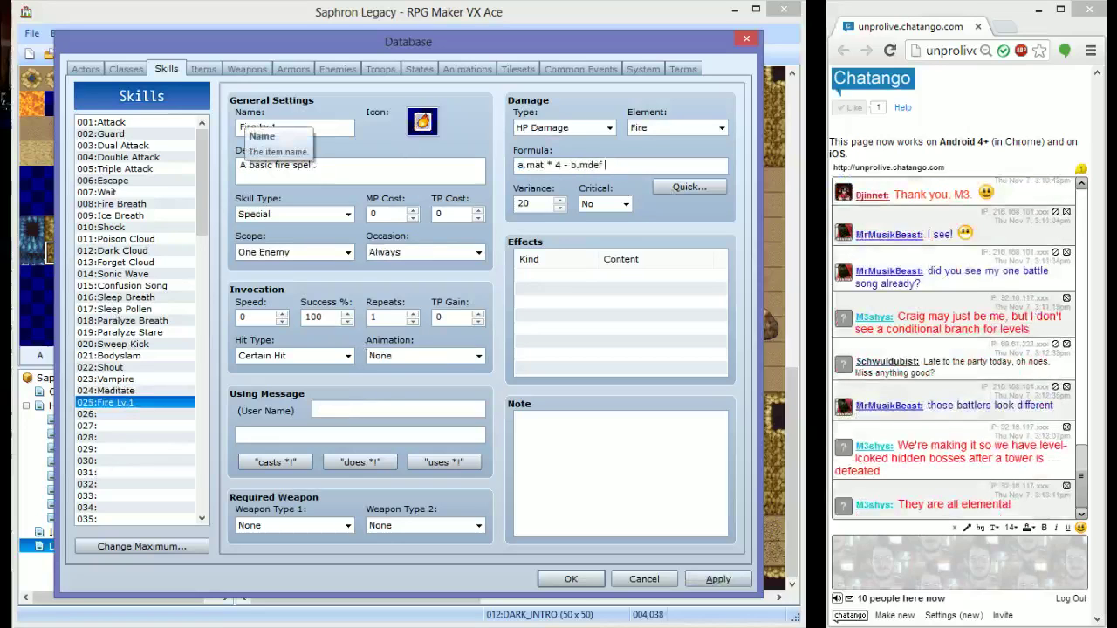
{"action": "type", "text": "4 - b.mdef * 2"}
{"action": "left_click", "coordinate": [133, 123]}
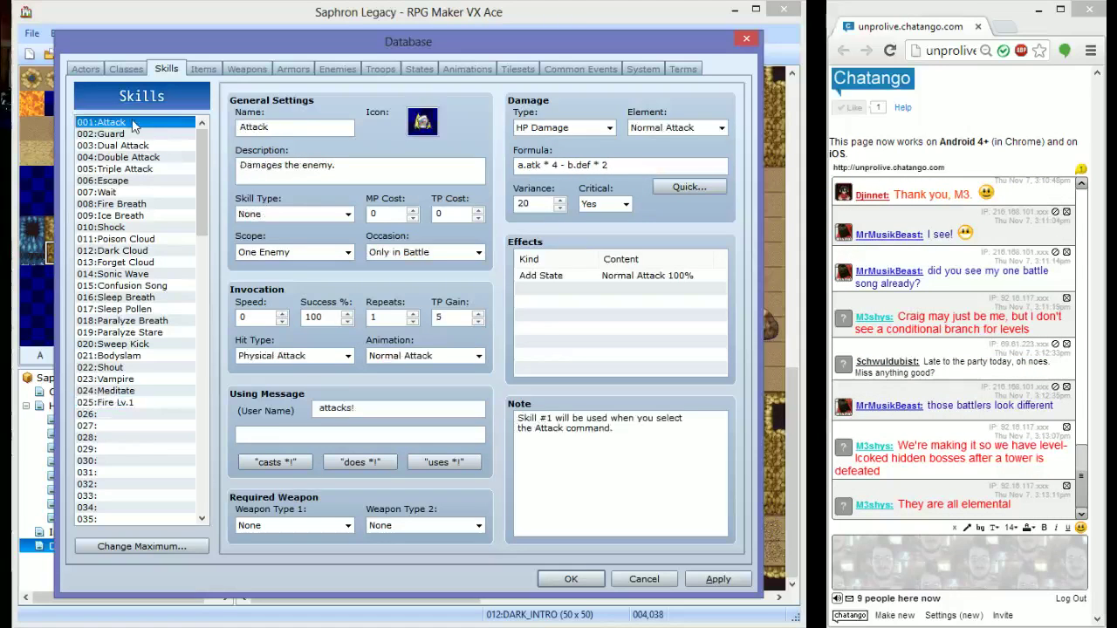
{"action": "left_click", "coordinate": [131, 403]}
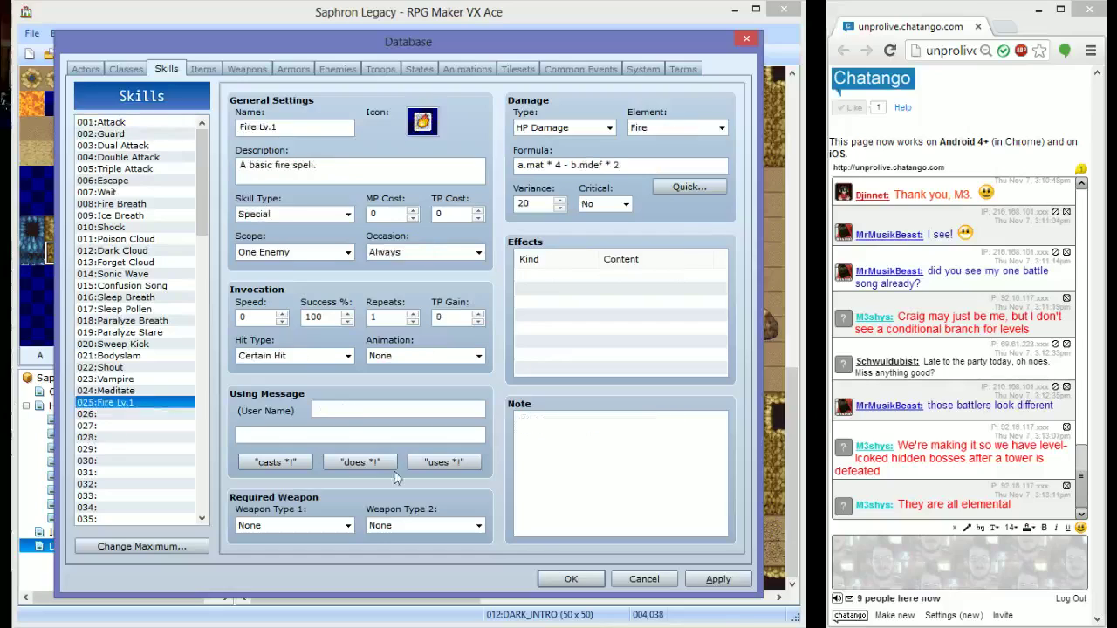
{"action": "left_click", "coordinate": [718, 581]}
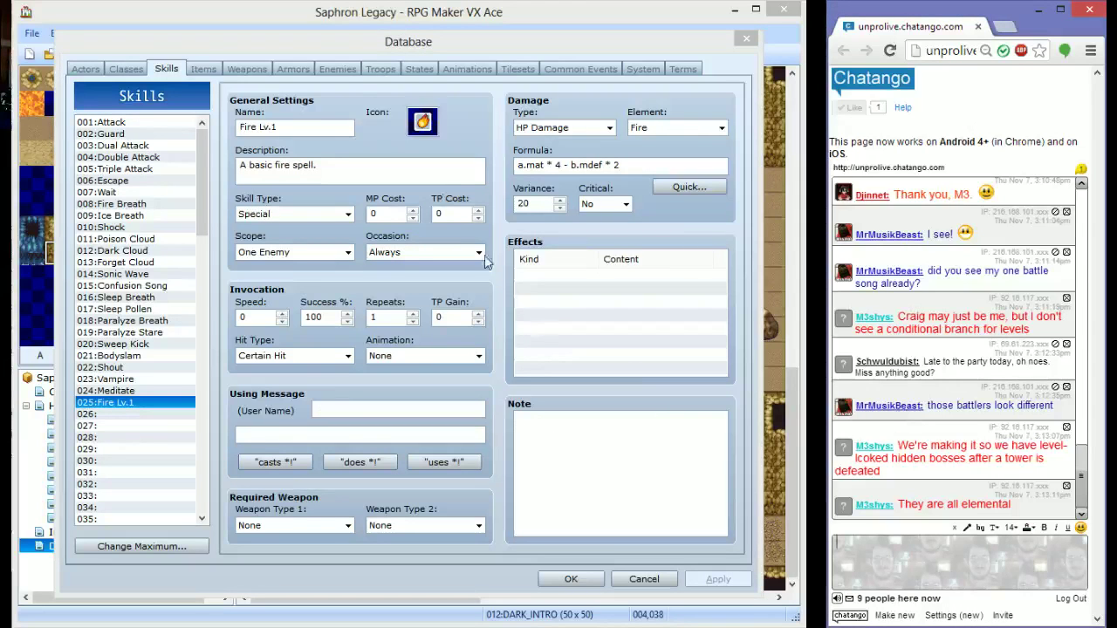
Start another battle test against the Slime*4 troop with Zariel and proceed to the Fight or Escape choice
{"action": "left_click", "coordinate": [382, 70]}
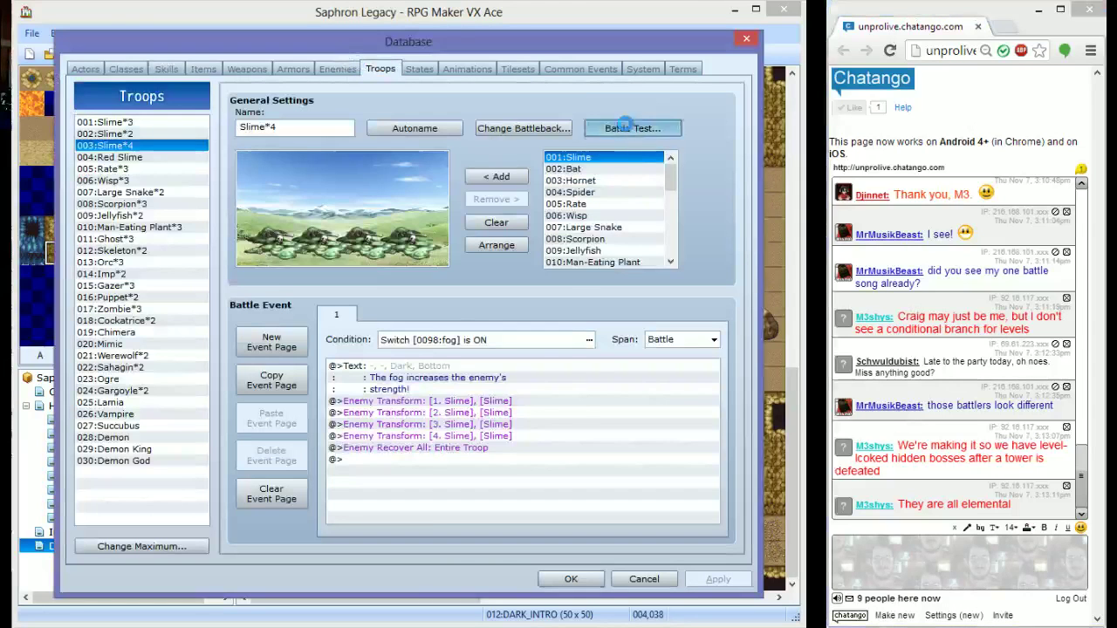
{"action": "left_click", "coordinate": [632, 128]}
{"action": "left_click", "coordinate": [476, 427]}
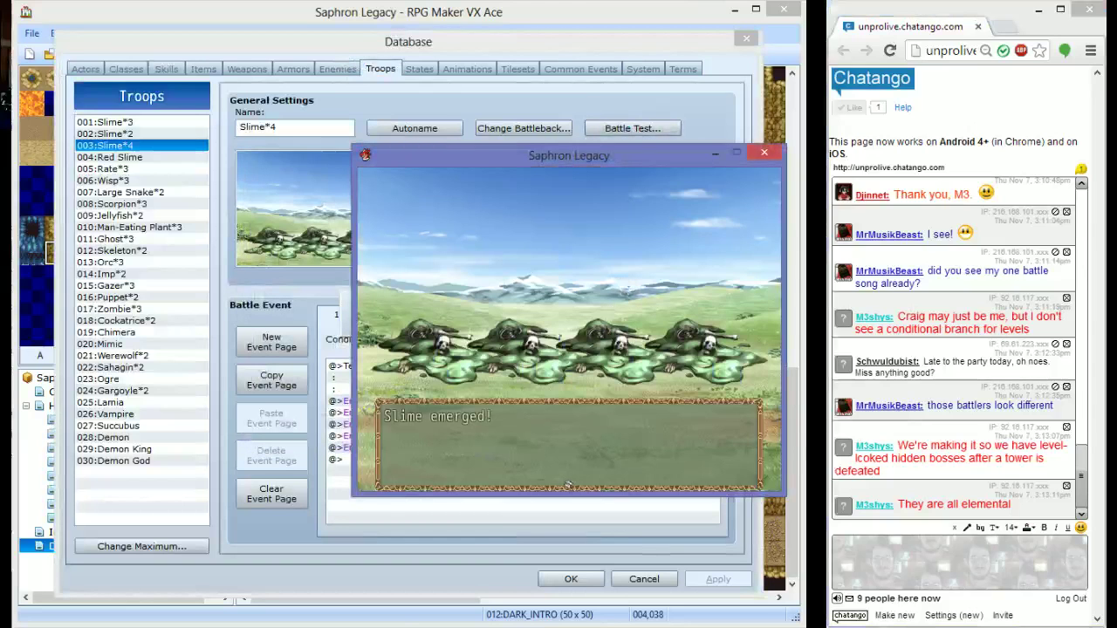
{"action": "key", "text": "Return"}
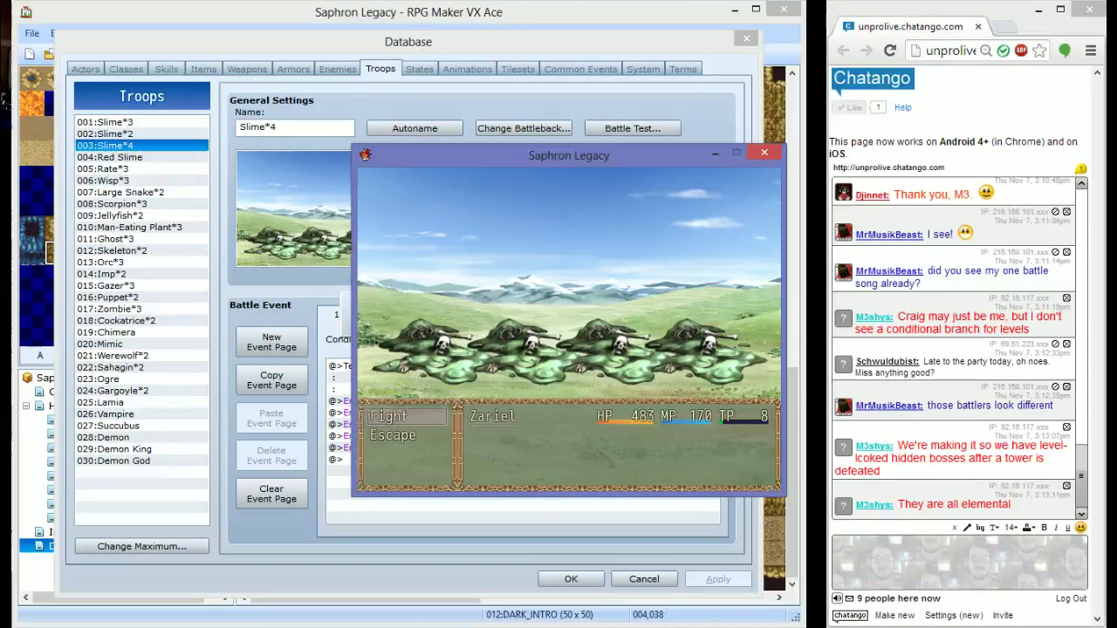
Choose Fire Lv.1 as Zariel's action, try targeting Slime A, and close the battle test
{"action": "key", "text": "Return"}
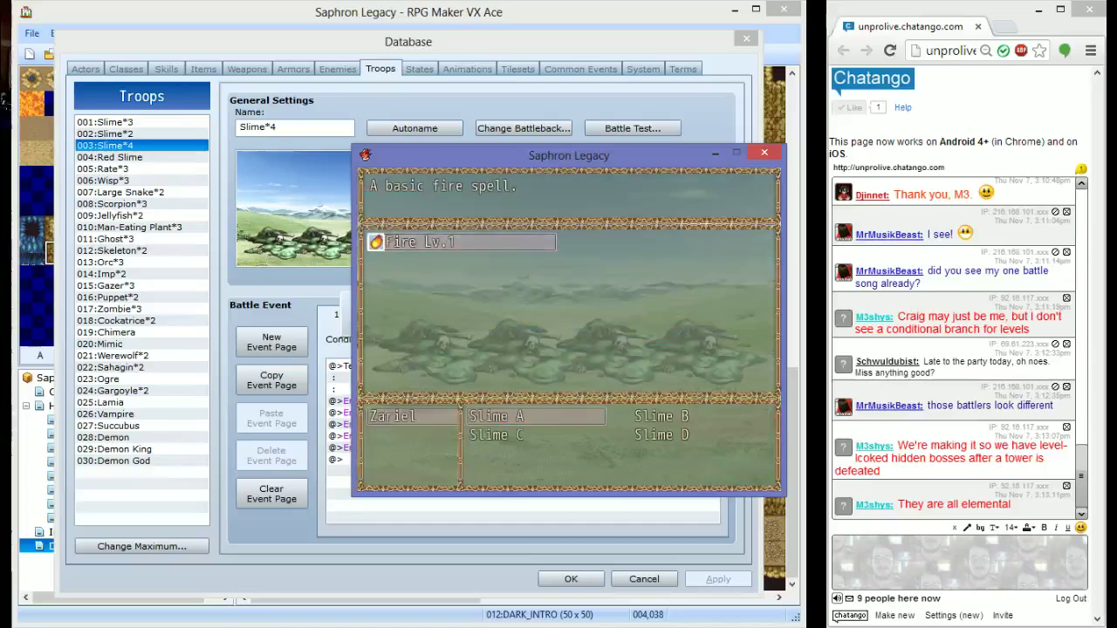
{"action": "key", "text": "Escape"}
{"action": "key", "text": "Escape"}
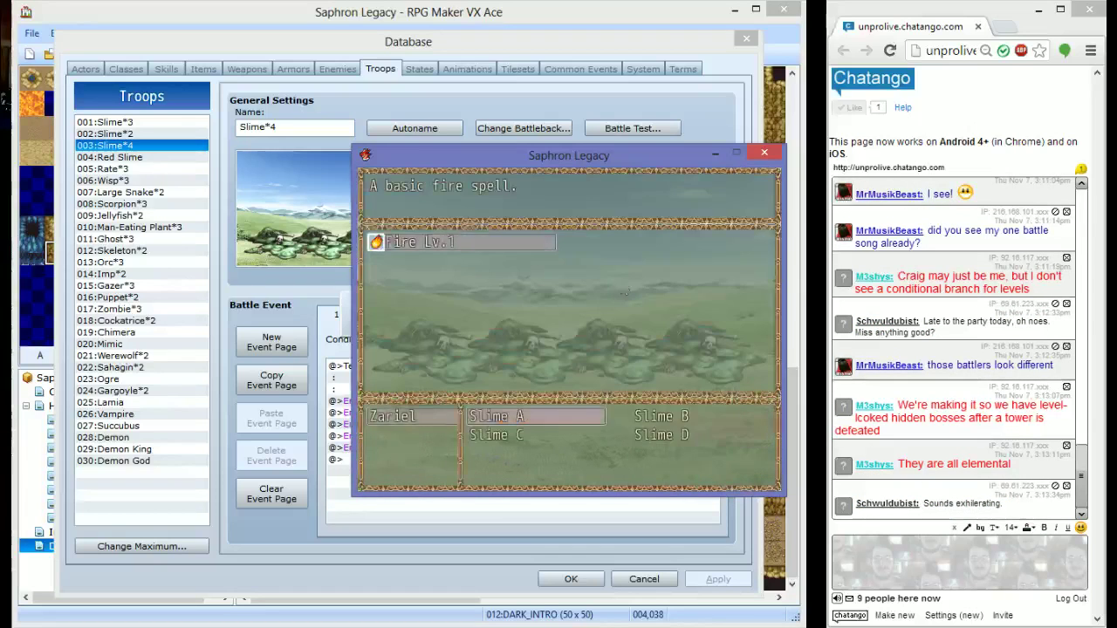
{"action": "left_click", "coordinate": [764, 153]}
Return to the skill settings and examine the effects of the Attack skill
{"action": "left_click", "coordinate": [167, 69]}
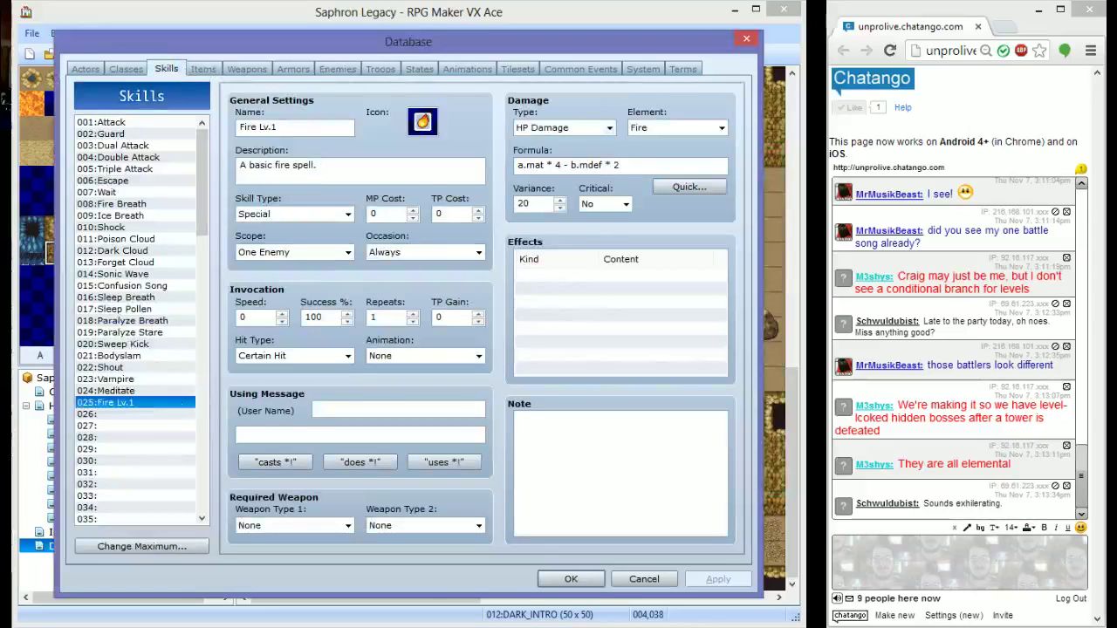
{"action": "left_click", "coordinate": [112, 123]}
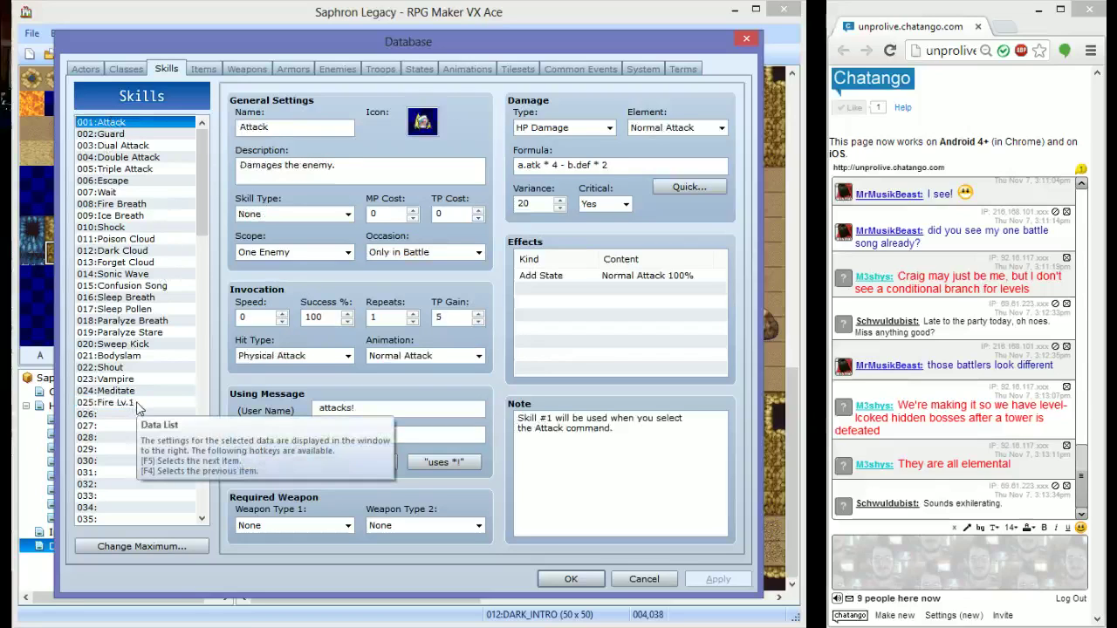
{"action": "left_click", "coordinate": [568, 320]}
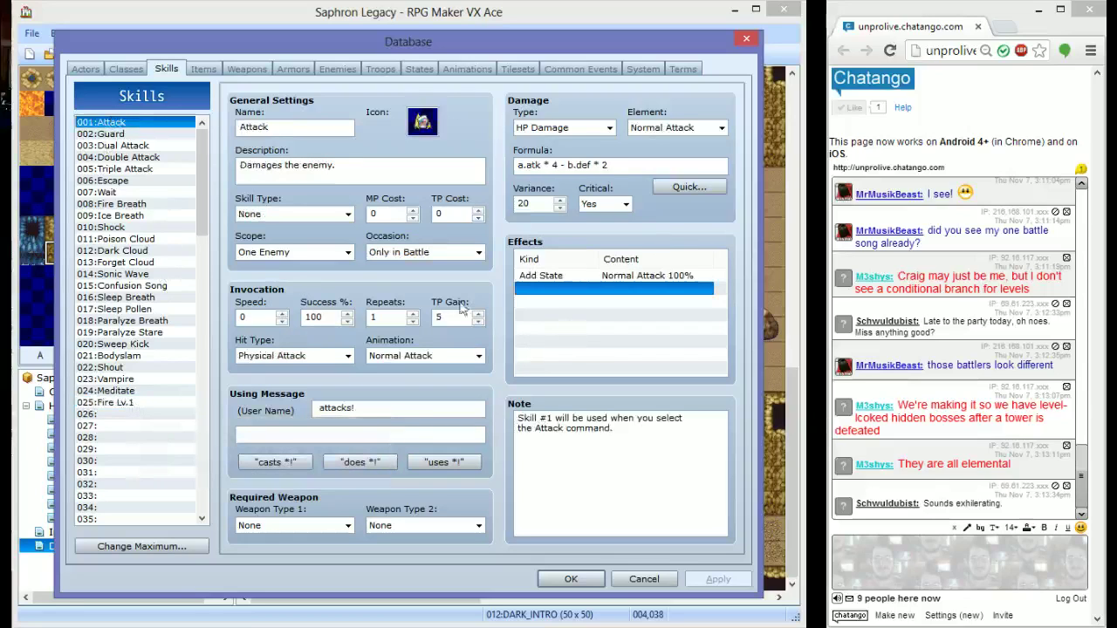
{"action": "left_click", "coordinate": [116, 402]}
{"action": "double_click", "coordinate": [604, 312]}
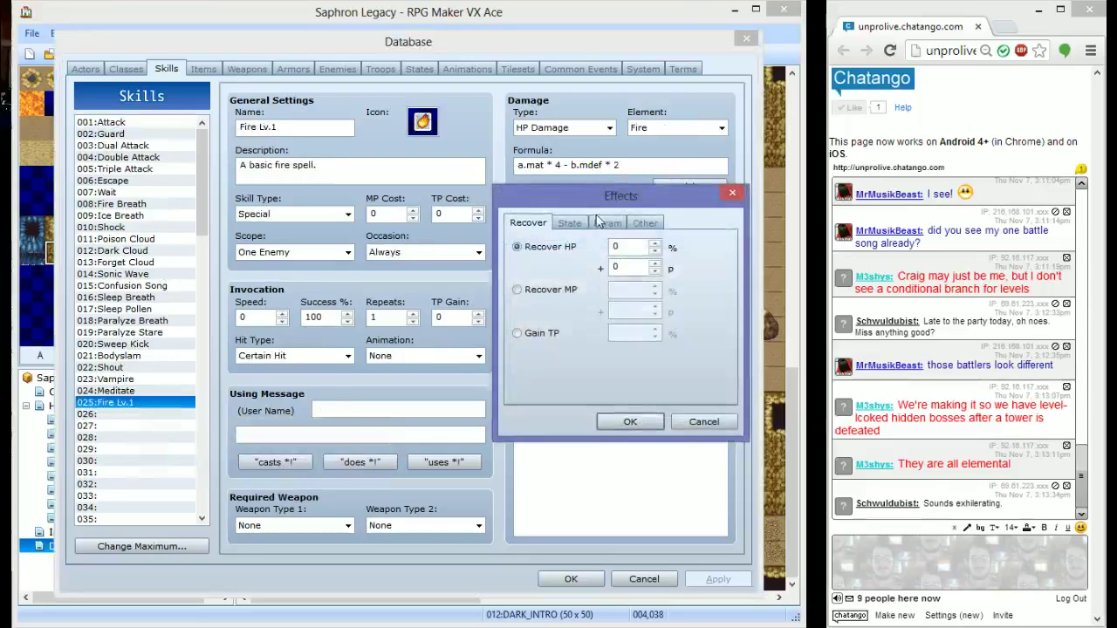
{"action": "left_click", "coordinate": [570, 223]}
{"action": "left_click", "coordinate": [550, 248]}
{"action": "left_click", "coordinate": [645, 247]}
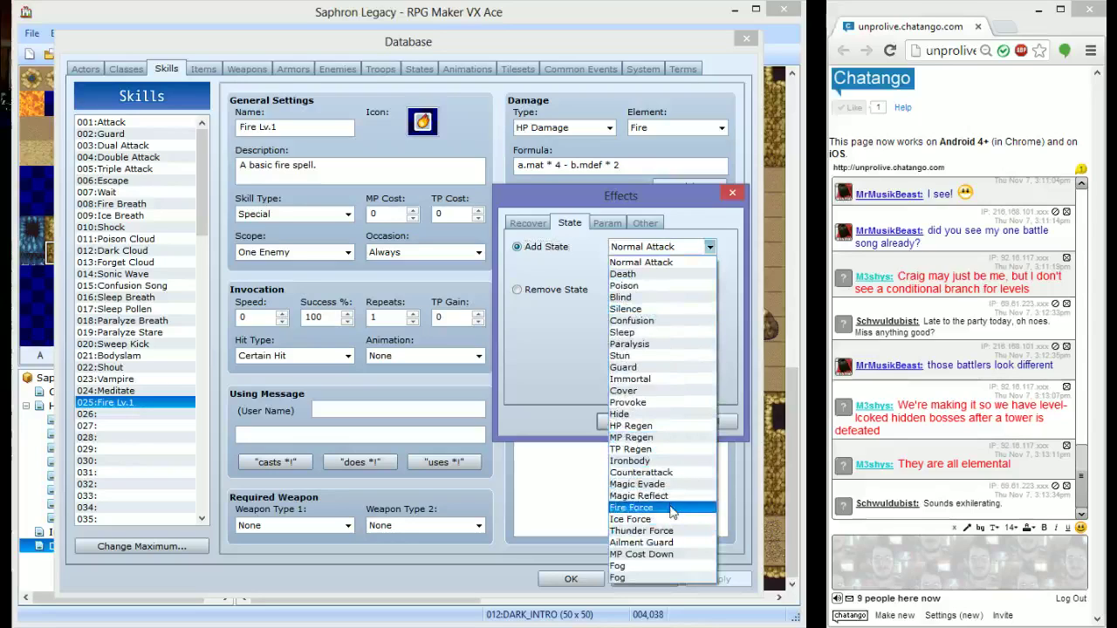
{"action": "left_click", "coordinate": [504, 357]}
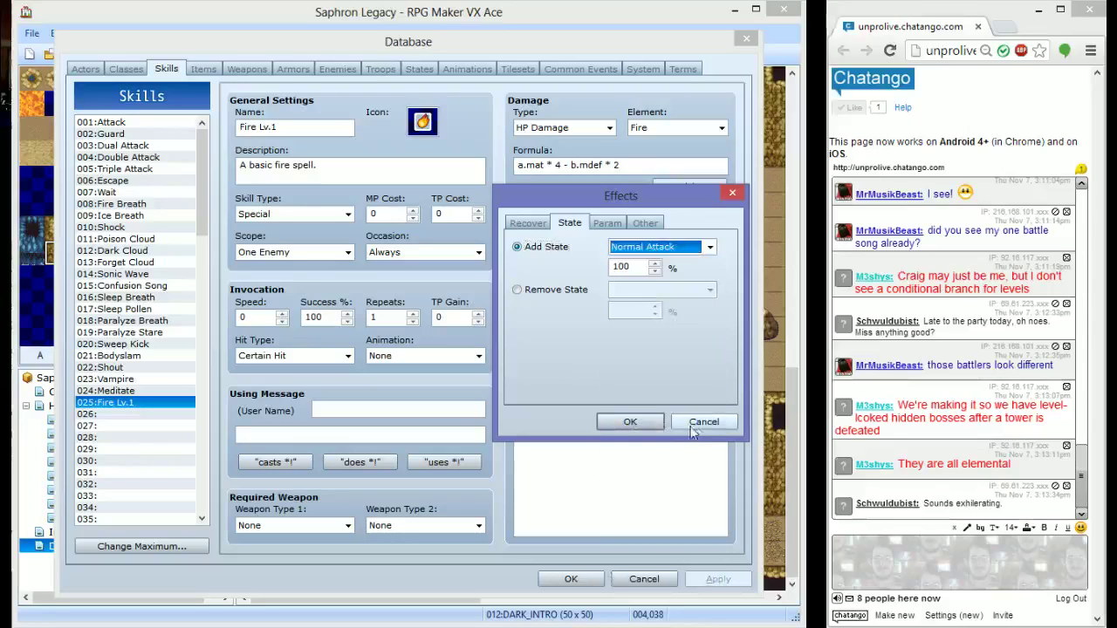
{"action": "left_click", "coordinate": [695, 428]}
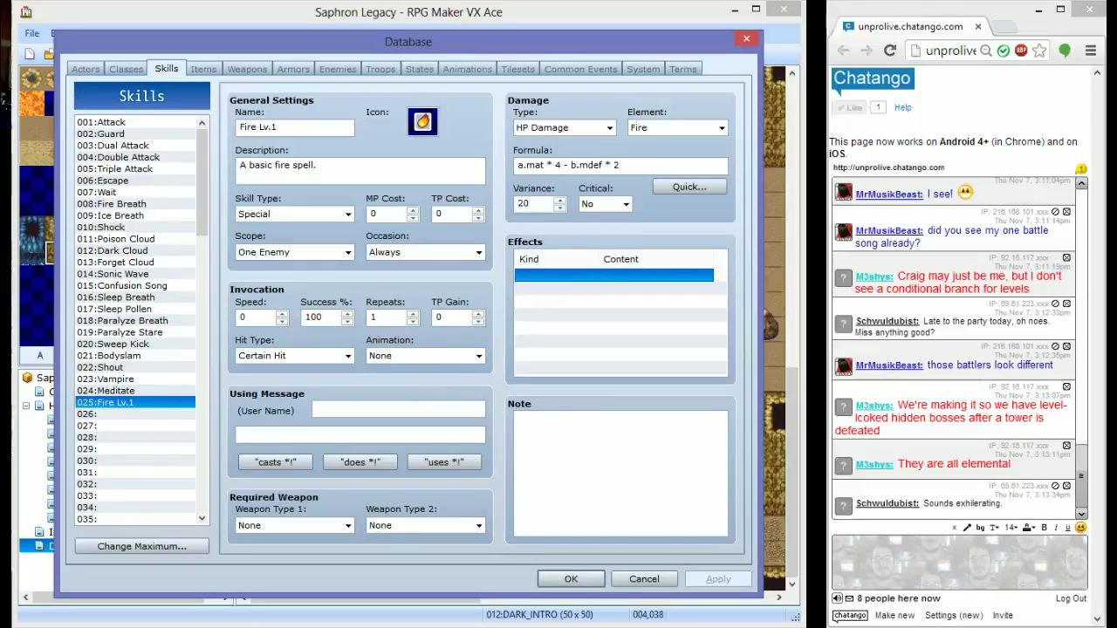
Compare the settings of the Vampire skill with those of the Attack skill
{"action": "left_click", "coordinate": [99, 123]}
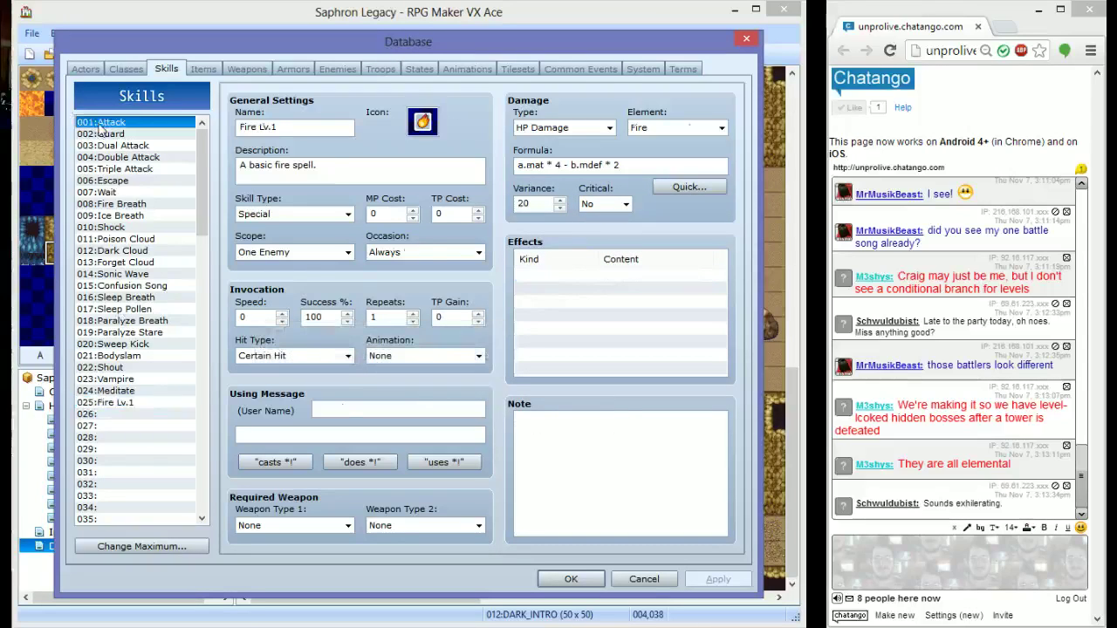
{"action": "left_click", "coordinate": [126, 346]}
{"action": "left_click", "coordinate": [122, 380]}
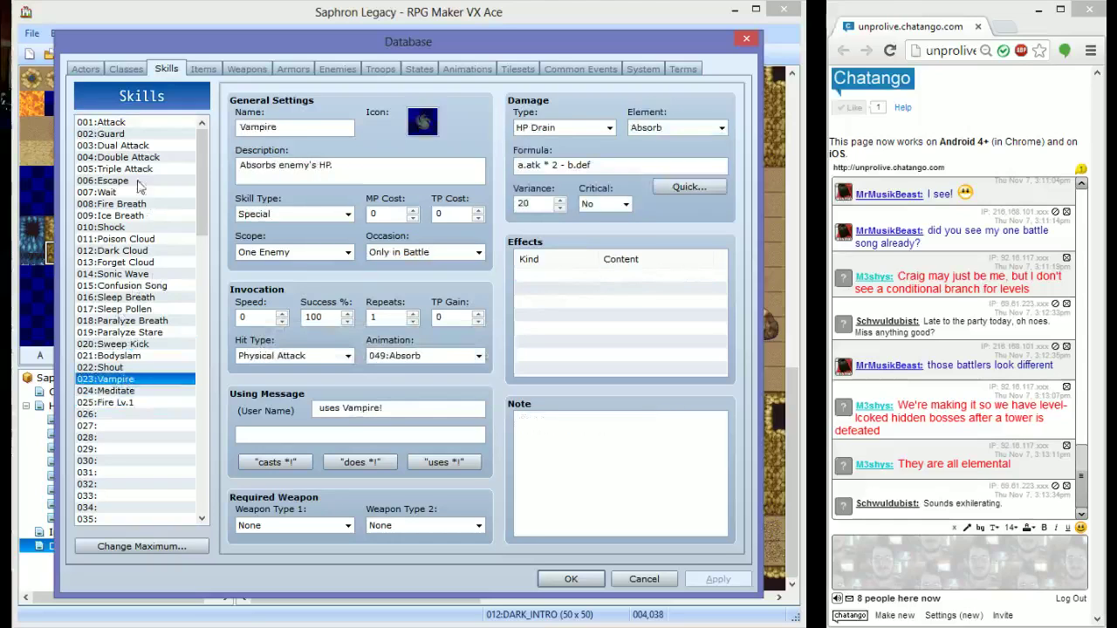
{"action": "left_click", "coordinate": [105, 123]}
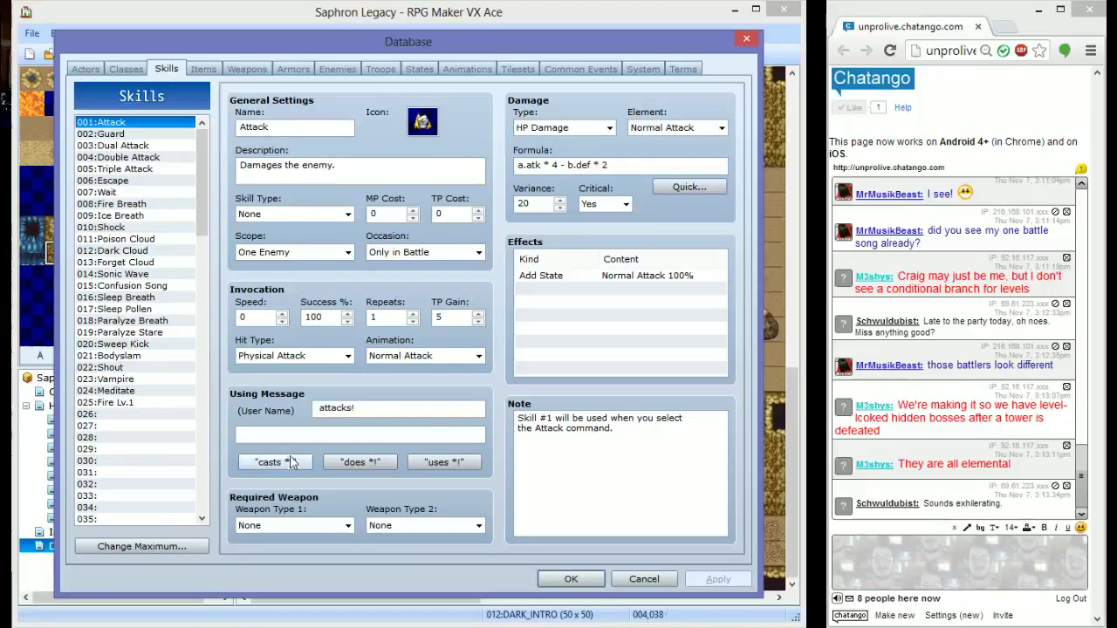
Try the preset using messages on the Attack skill, leaving it as "does Attack!"
{"action": "left_click", "coordinate": [251, 463]}
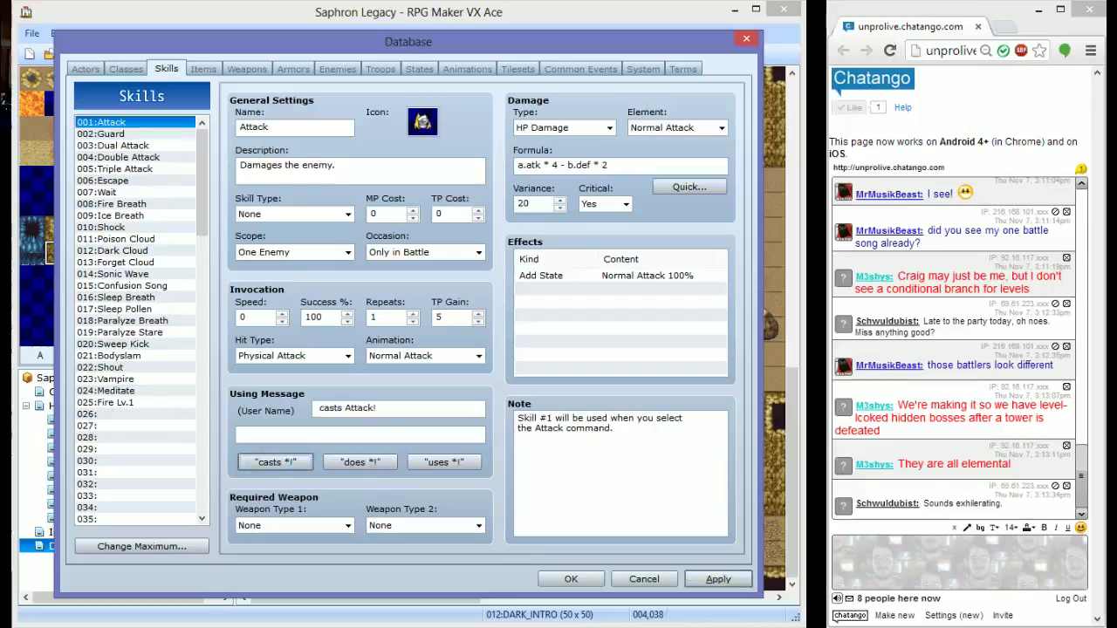
{"action": "left_click", "coordinate": [331, 461]}
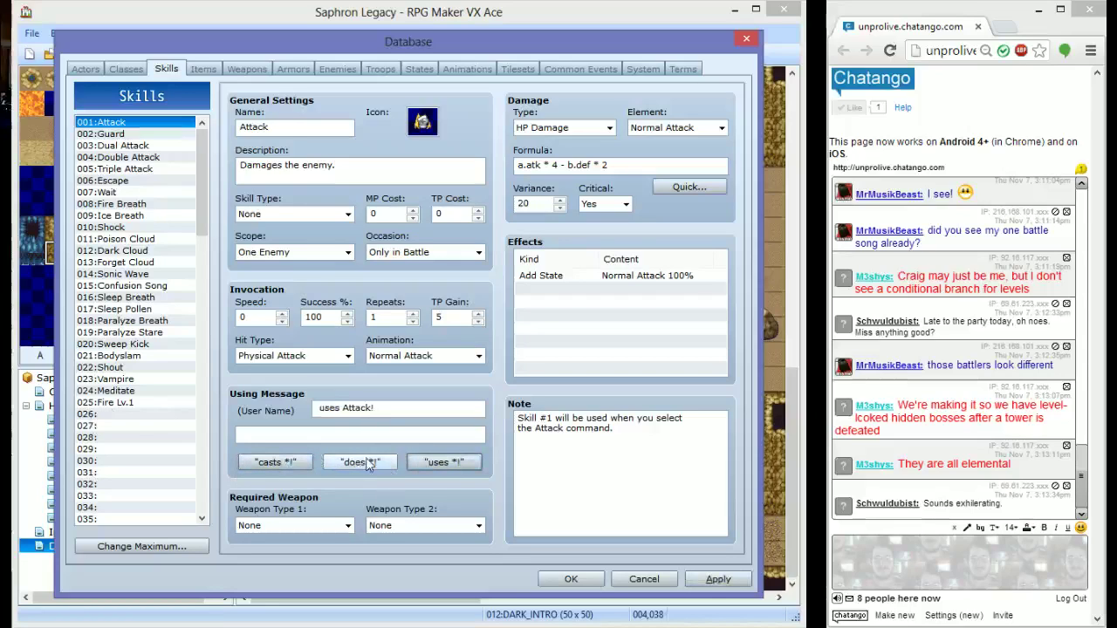
{"action": "left_click", "coordinate": [326, 407]}
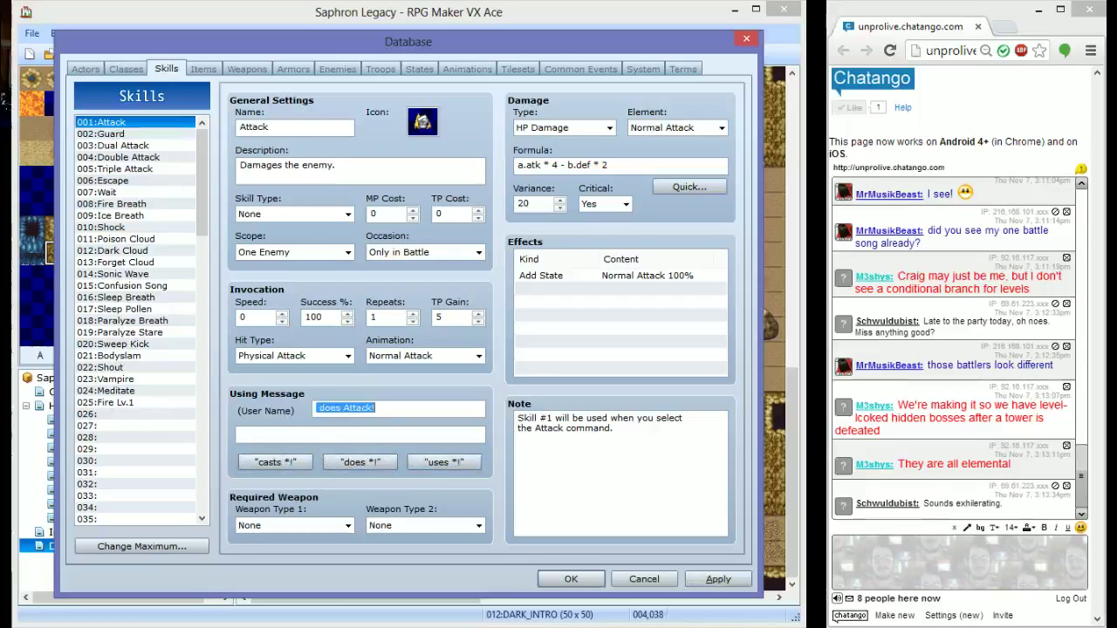
Set the using message of Fire Lv.1 to "casts Fire Lv.1!" and keep its required weapon type as None
{"action": "left_click", "coordinate": [131, 403]}
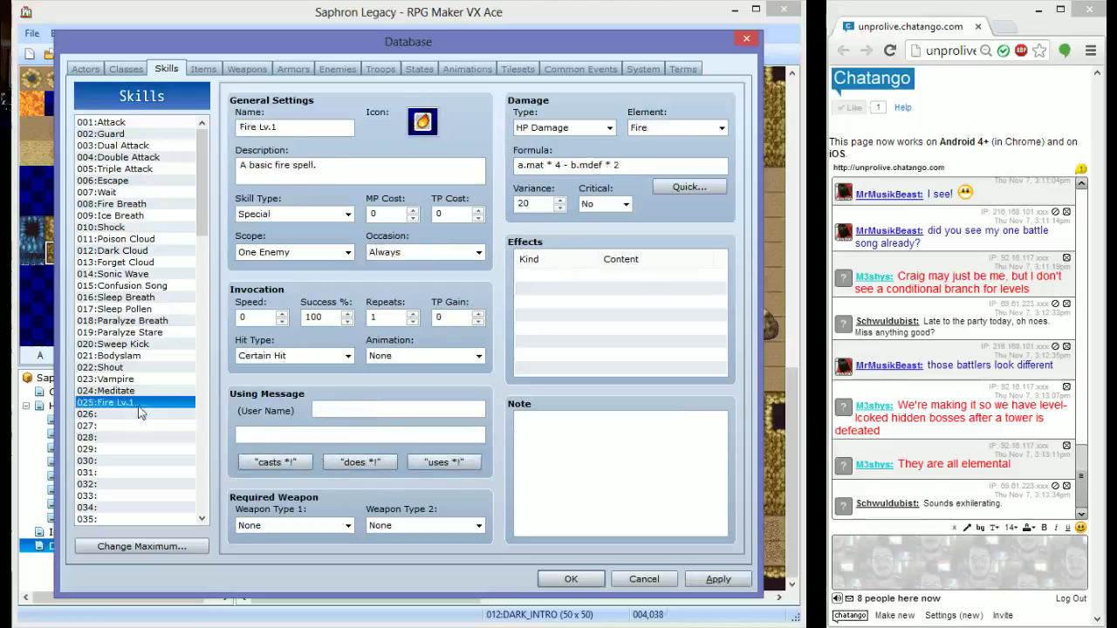
{"action": "left_click", "coordinate": [264, 462]}
{"action": "left_click", "coordinate": [331, 527]}
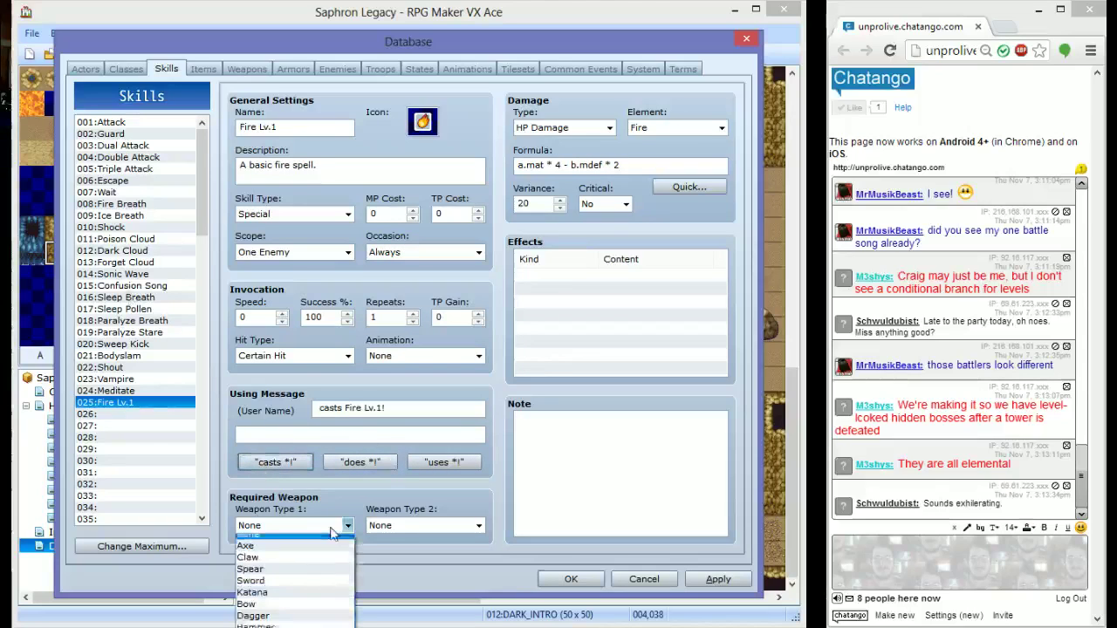
{"action": "left_click", "coordinate": [333, 528]}
Review the Attack skill again and read the explanation of its damage formula parameters
{"action": "left_click", "coordinate": [131, 162]}
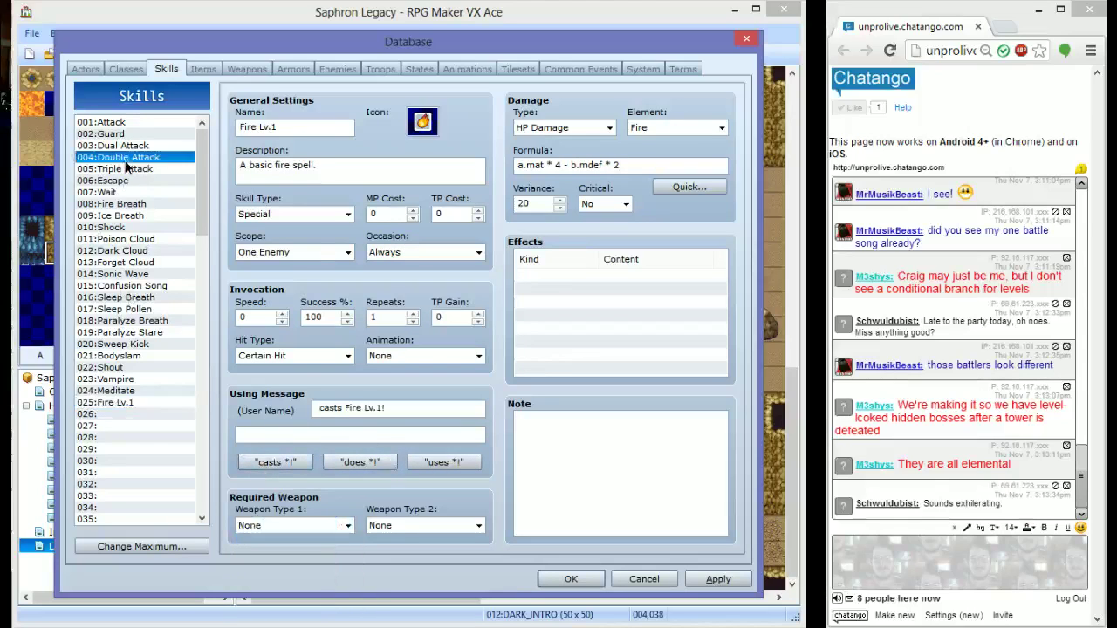
{"action": "key", "text": "Up"}
{"action": "key", "text": "Up"}
{"action": "key", "text": "Up"}
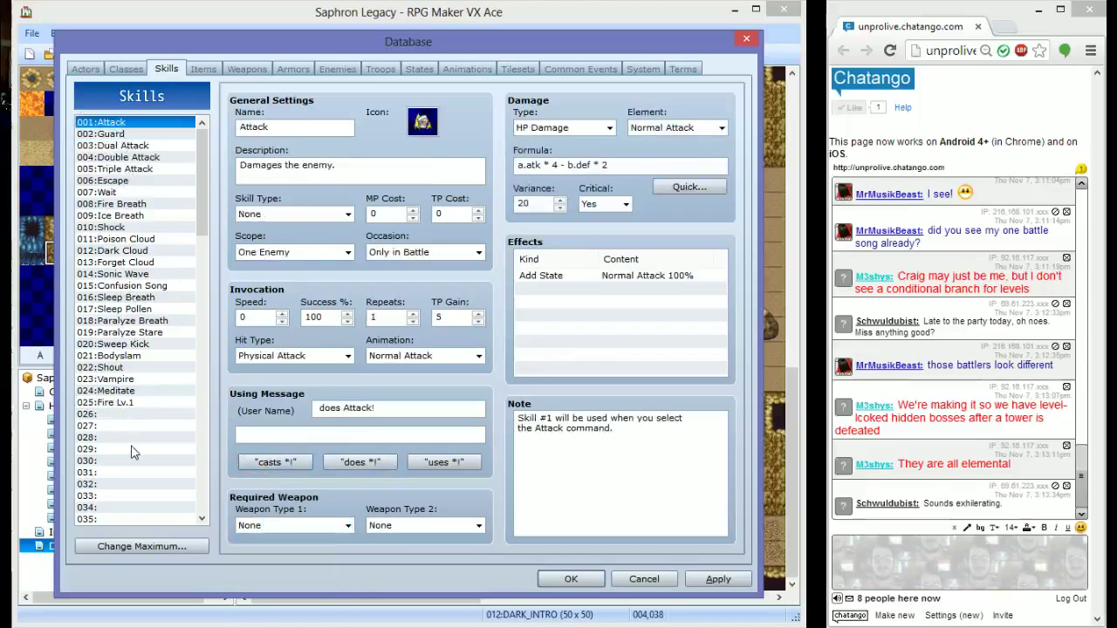
{"action": "mouse_move", "coordinate": [616, 164]}
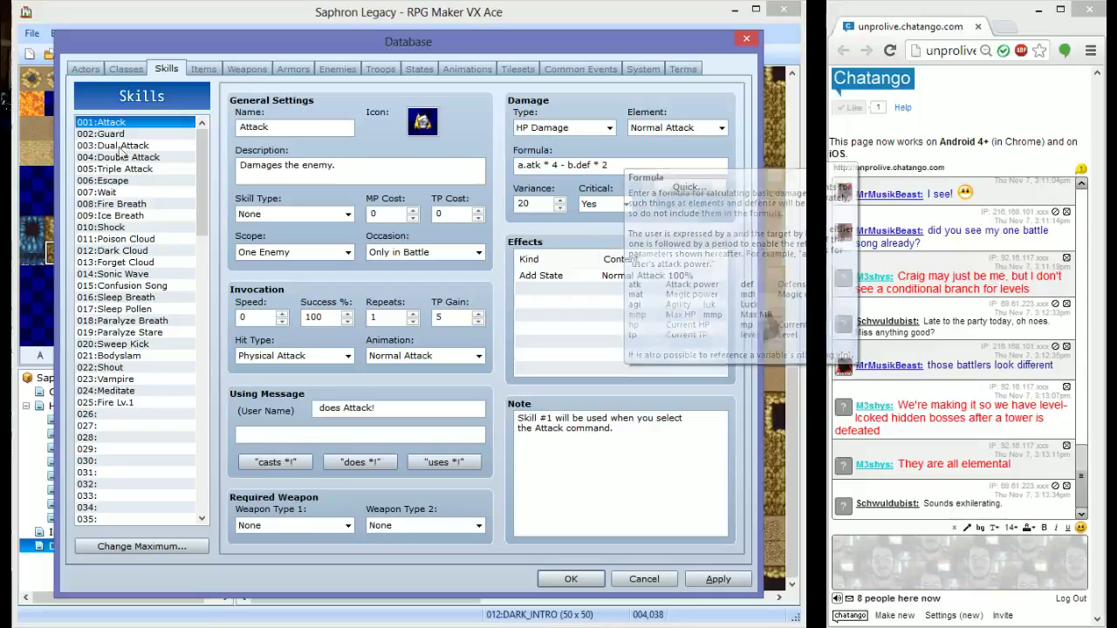
Return to Fire Lv.1, apply the skill changes, and close the database
{"action": "left_click", "coordinate": [139, 403]}
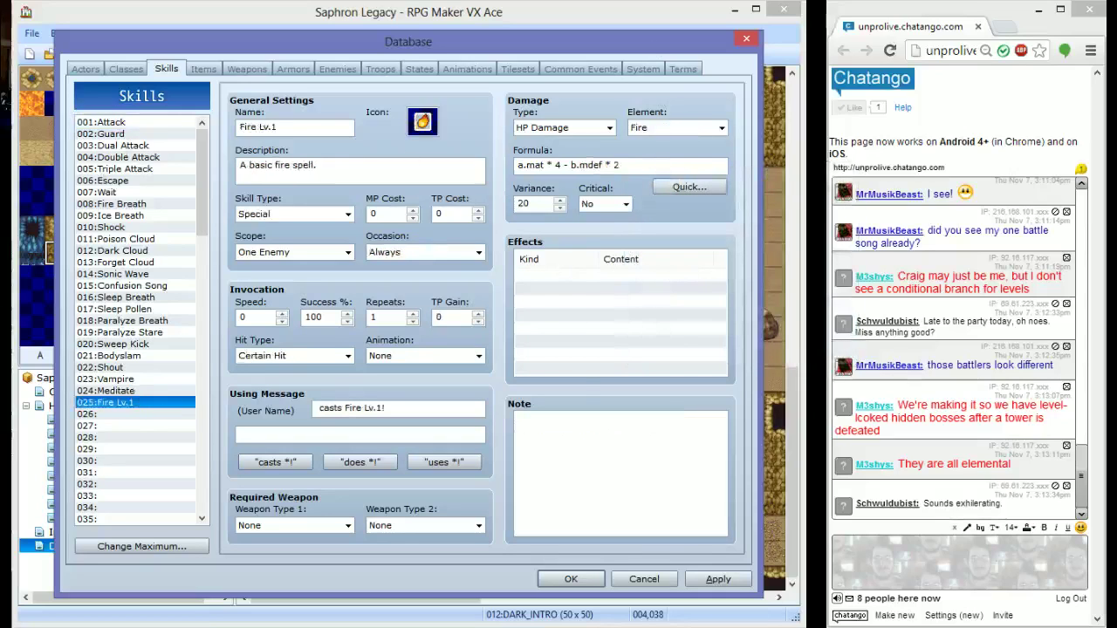
{"action": "left_click", "coordinate": [718, 578]}
{"action": "left_click", "coordinate": [571, 578]}
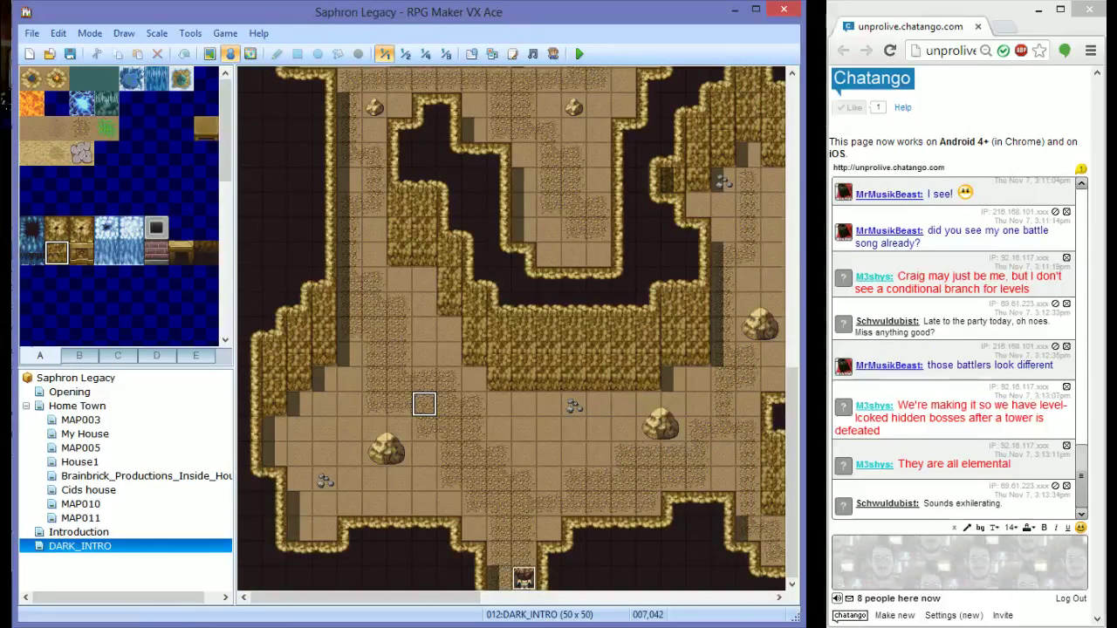
Launch a second RPG Maker VX Ace window and create a new project with the default settings
{"action": "right_click", "coordinate": [276, 627]}
{"action": "left_click", "coordinate": [372, 433]}
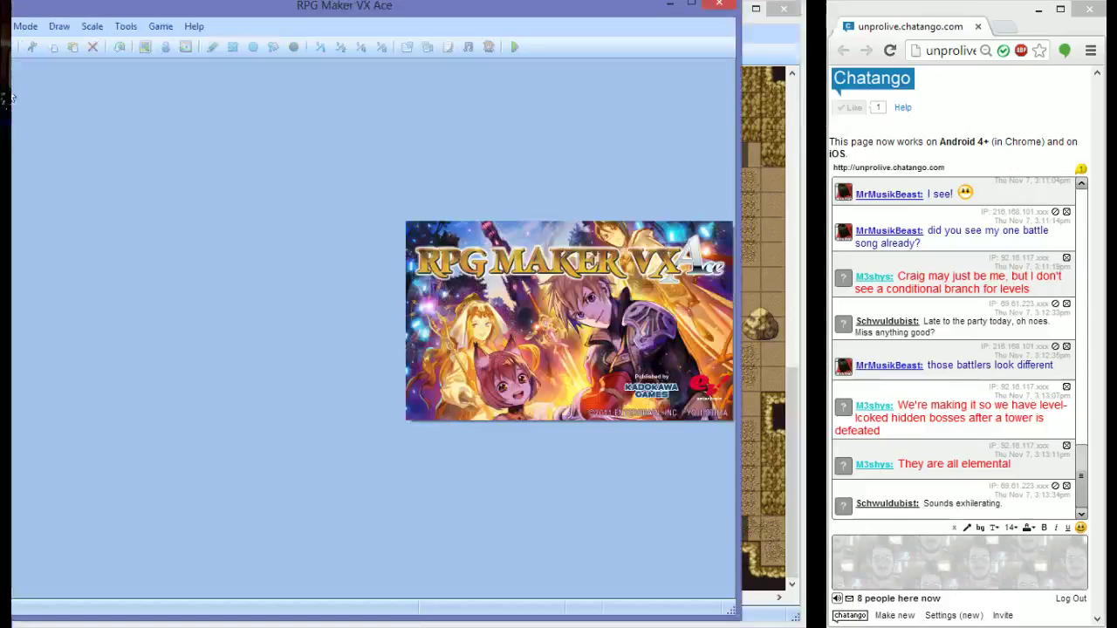
{"action": "double_click", "coordinate": [246, 58]}
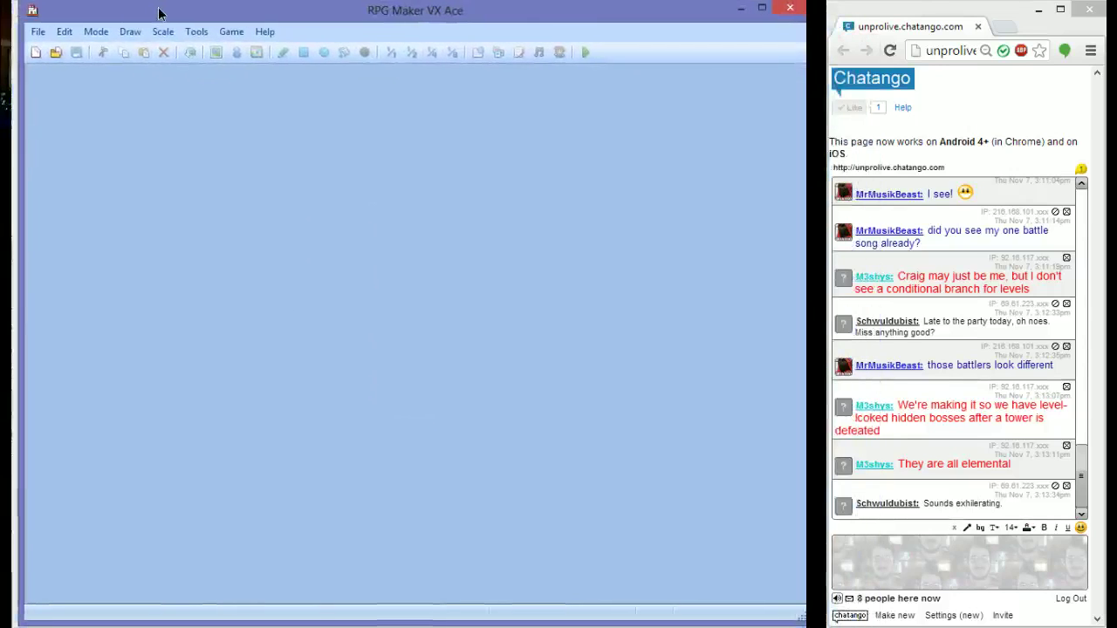
{"action": "left_click", "coordinate": [31, 29]}
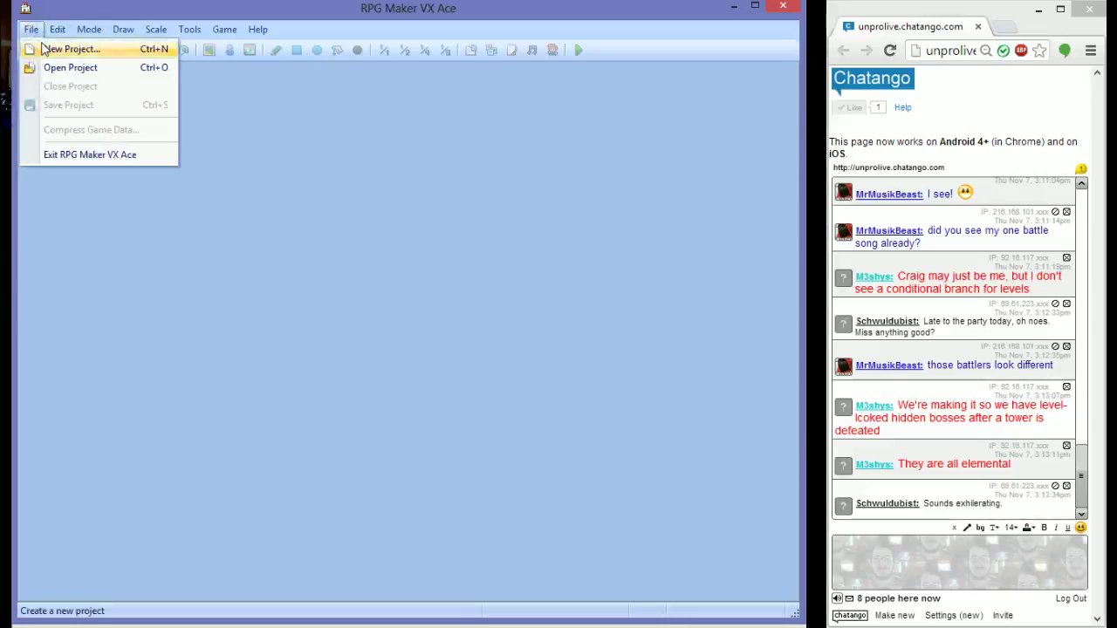
{"action": "left_click", "coordinate": [53, 48]}
{"action": "left_click", "coordinate": [462, 357]}
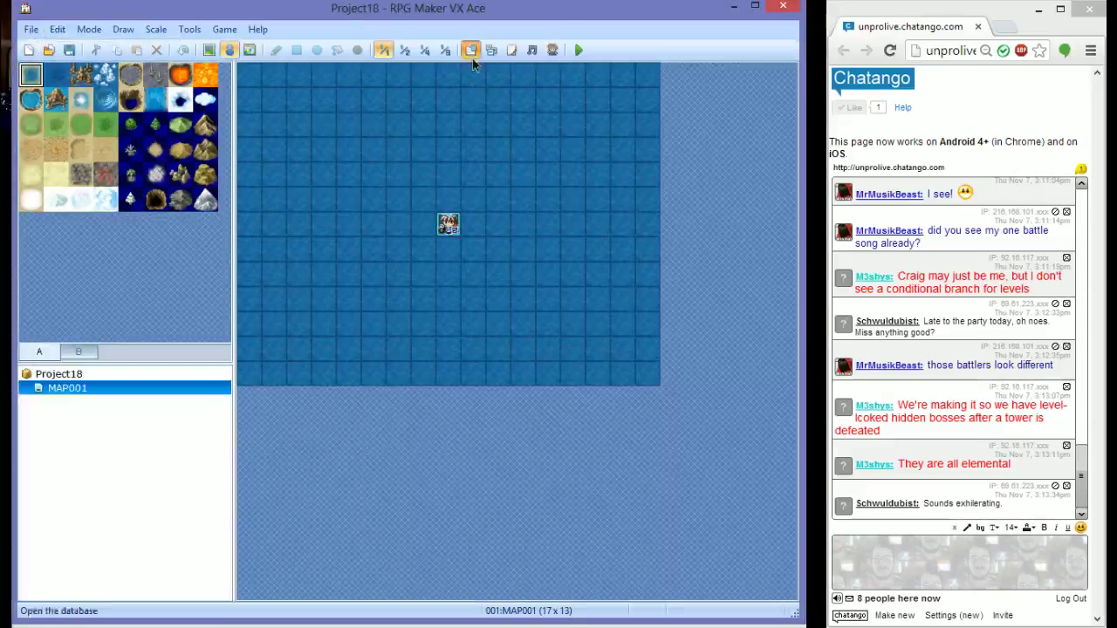
Open the new project's database and find the default Fire skill among its skills
{"action": "left_click", "coordinate": [471, 50]}
{"action": "left_click", "coordinate": [166, 65]}
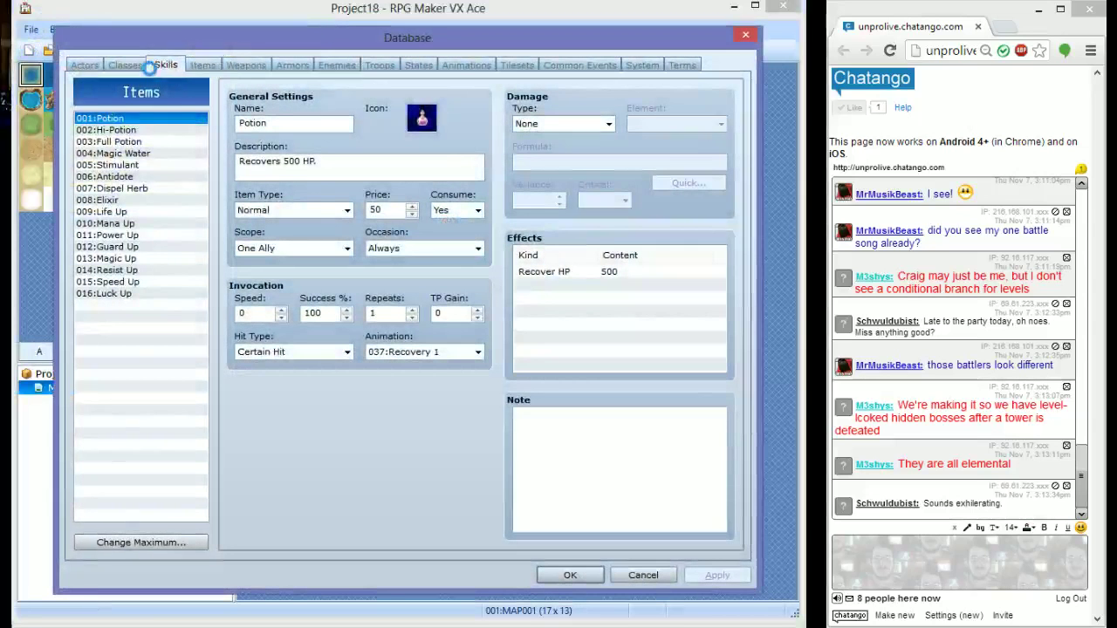
{"action": "left_click", "coordinate": [131, 413]}
{"action": "scroll", "coordinate": [129, 424], "scroll_direction": "down", "scroll_amount": 3}
{"action": "scroll", "coordinate": [129, 424], "scroll_direction": "down", "scroll_amount": 7}
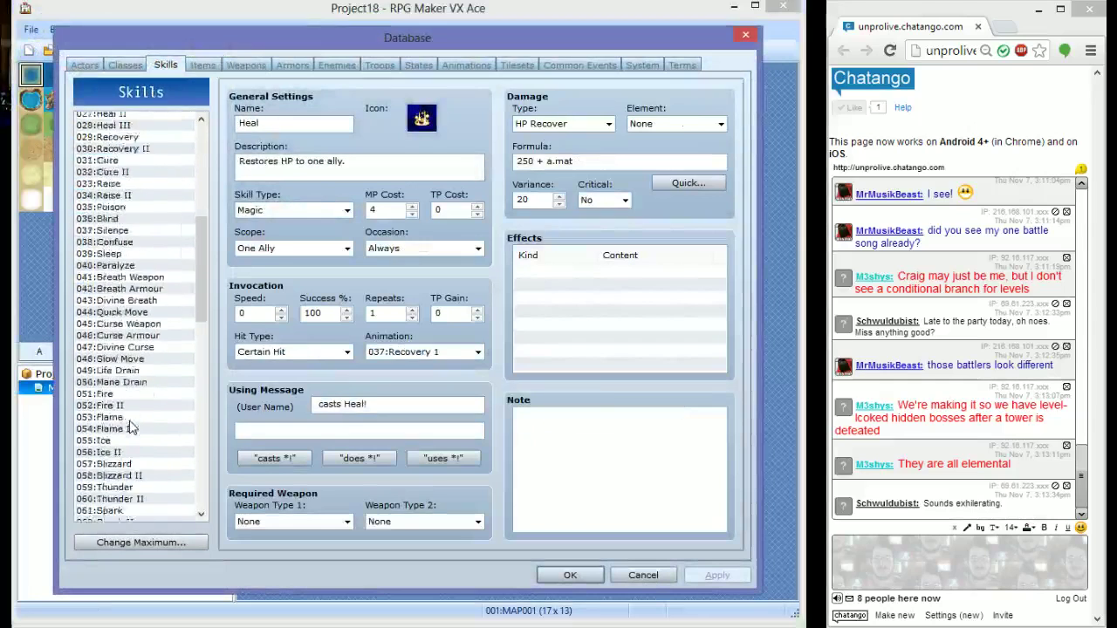
{"action": "left_click", "coordinate": [131, 351]}
{"action": "scroll", "coordinate": [131, 314], "scroll_direction": "up", "scroll_amount": 1}
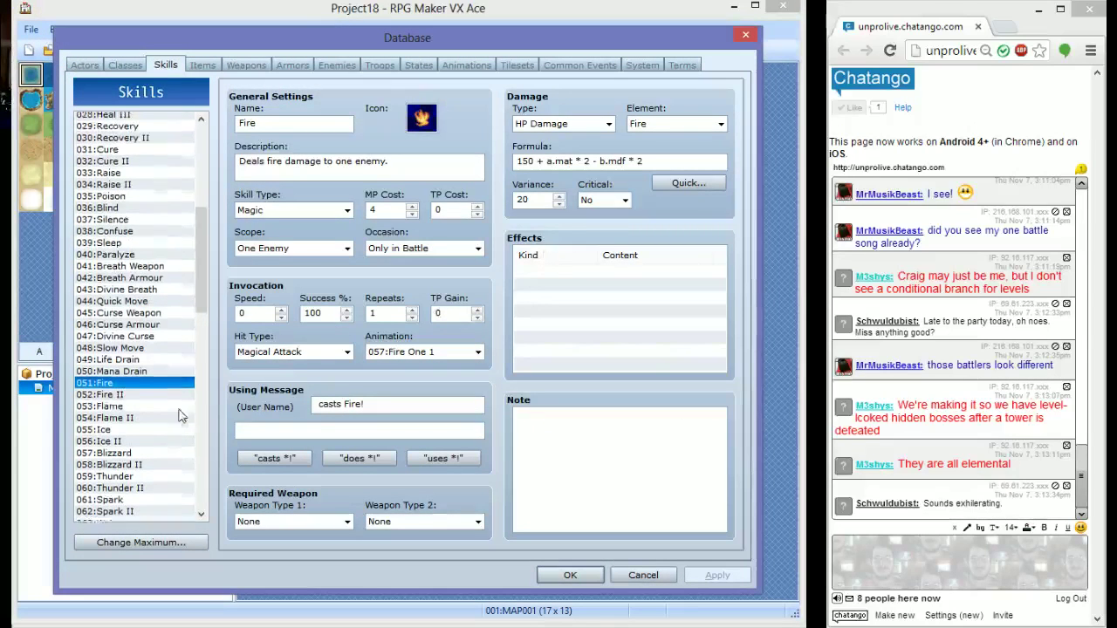
Copy the default Fire skill's damage formula "150 + a.mat * 2 - b.mdf * 2" and close the database
{"action": "left_click", "coordinate": [579, 160]}
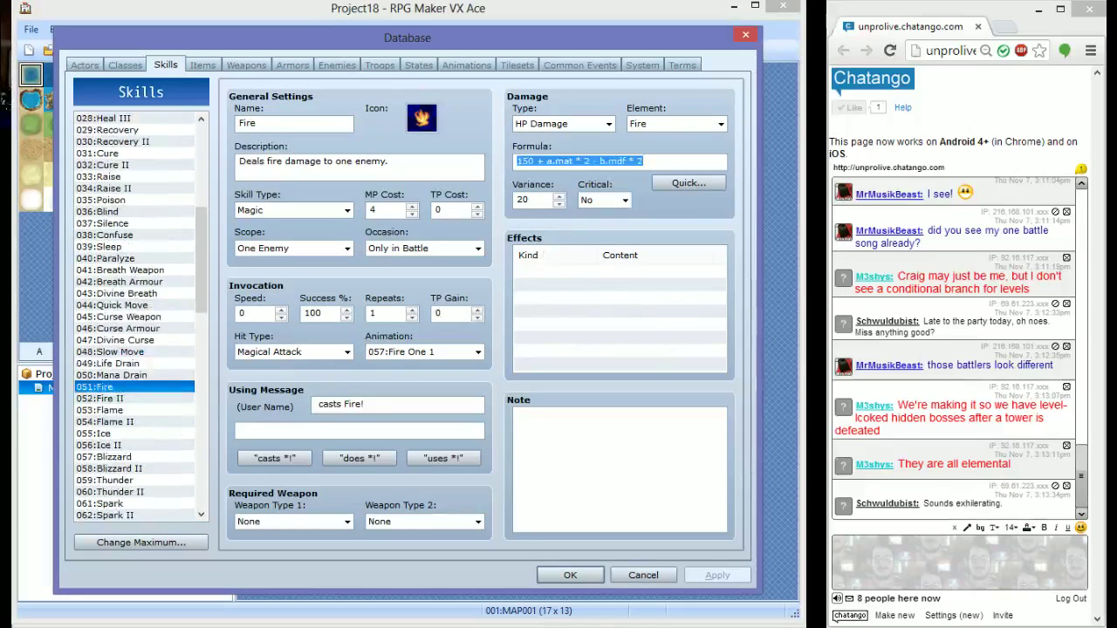
{"action": "right_click", "coordinate": [576, 161]}
{"action": "left_click", "coordinate": [610, 209]}
{"action": "left_click", "coordinate": [645, 171]}
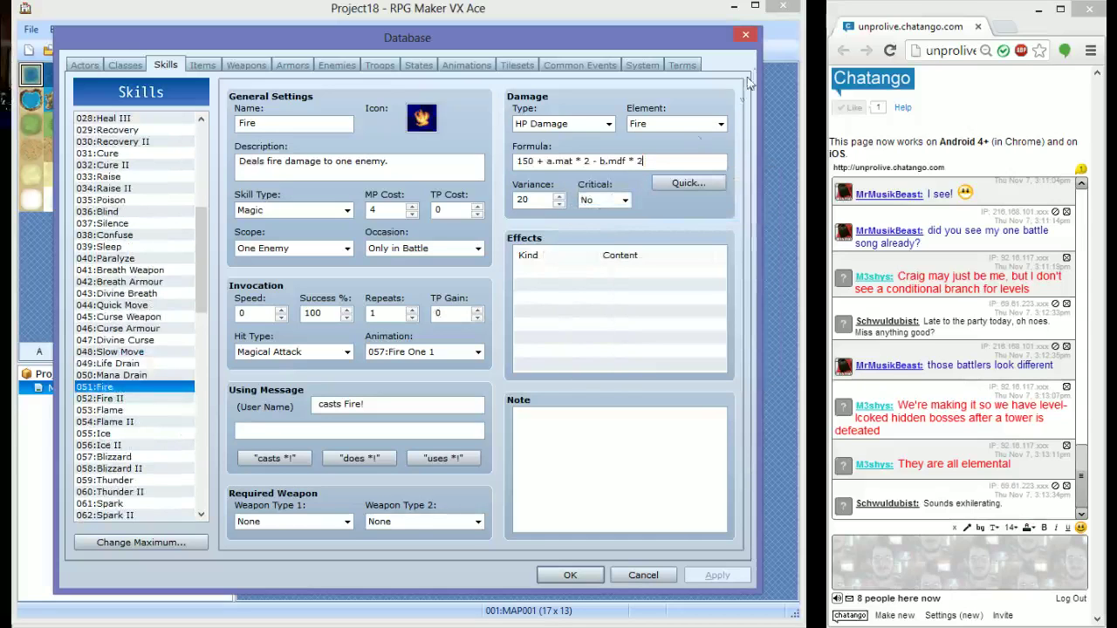
{"action": "left_click", "coordinate": [748, 36]}
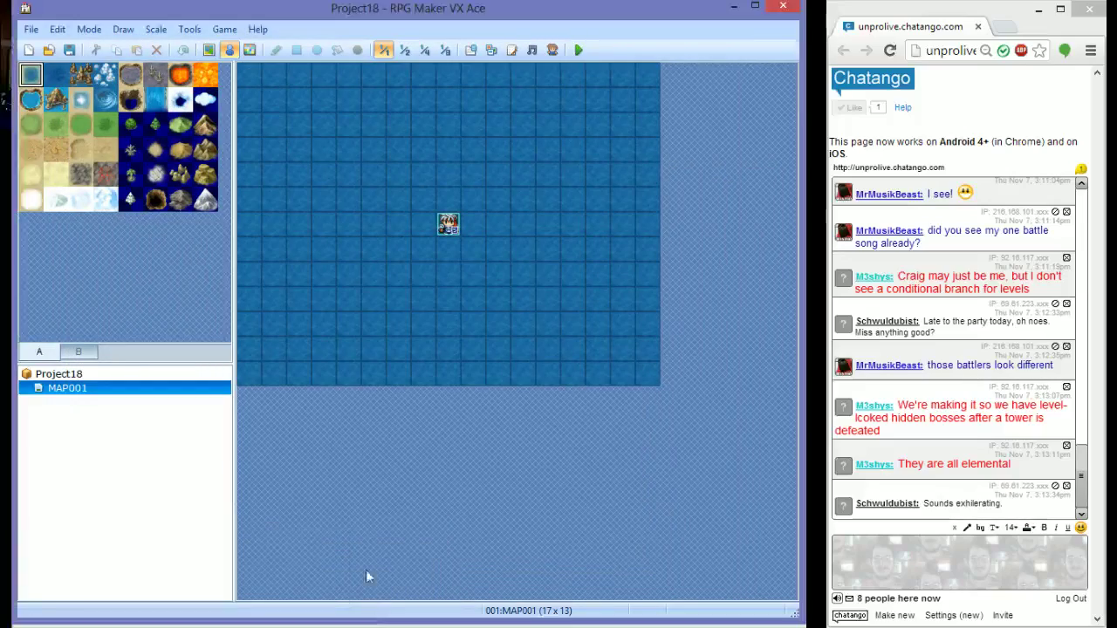
Switch back to the Saphron Legacy project and replace the Fire Lv.1 damage formula with "150 + a.mat * 2 - b.mdf * 2"
{"action": "left_click", "coordinate": [187, 571]}
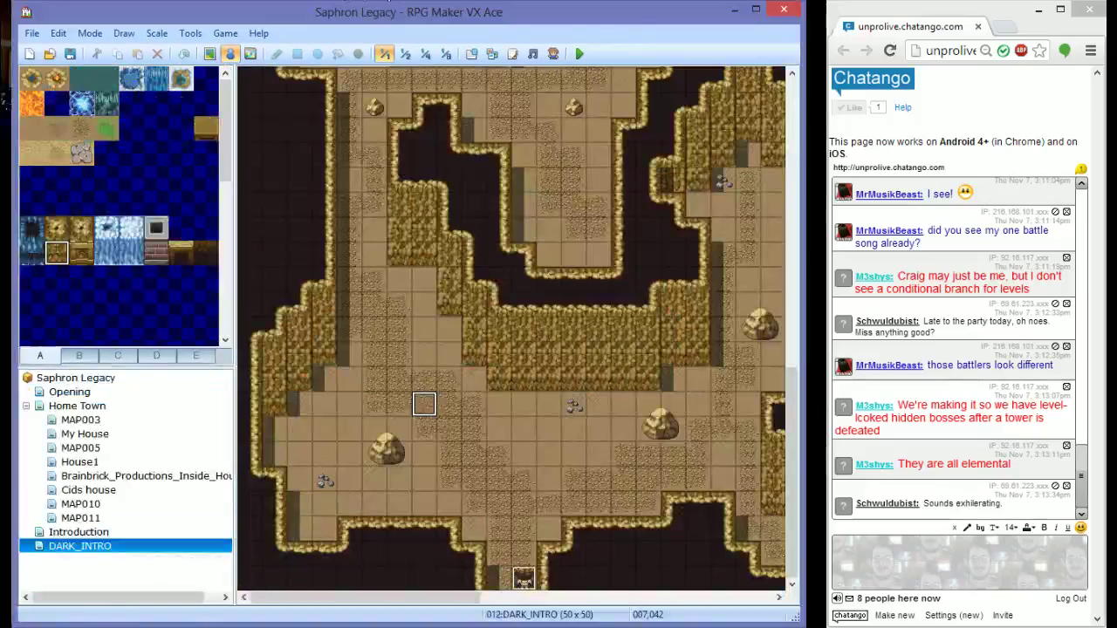
{"action": "left_click", "coordinate": [472, 54]}
{"action": "left_click_drag", "start_coordinate": [518, 165], "coordinate": [621, 165]}
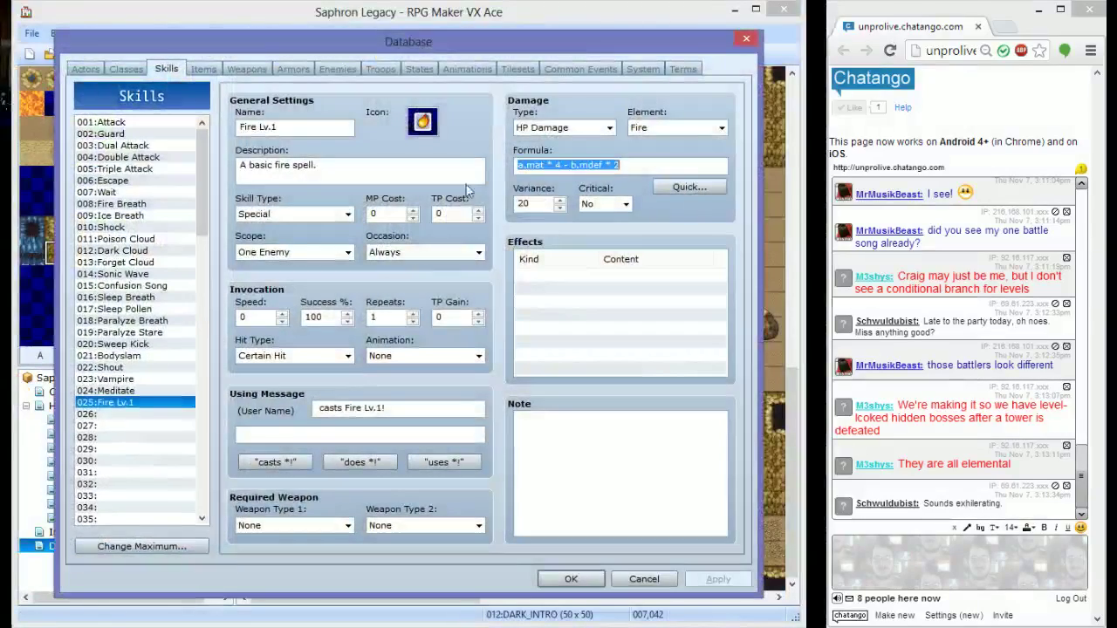
{"action": "right_click", "coordinate": [556, 203]}
{"action": "left_click", "coordinate": [584, 236]}
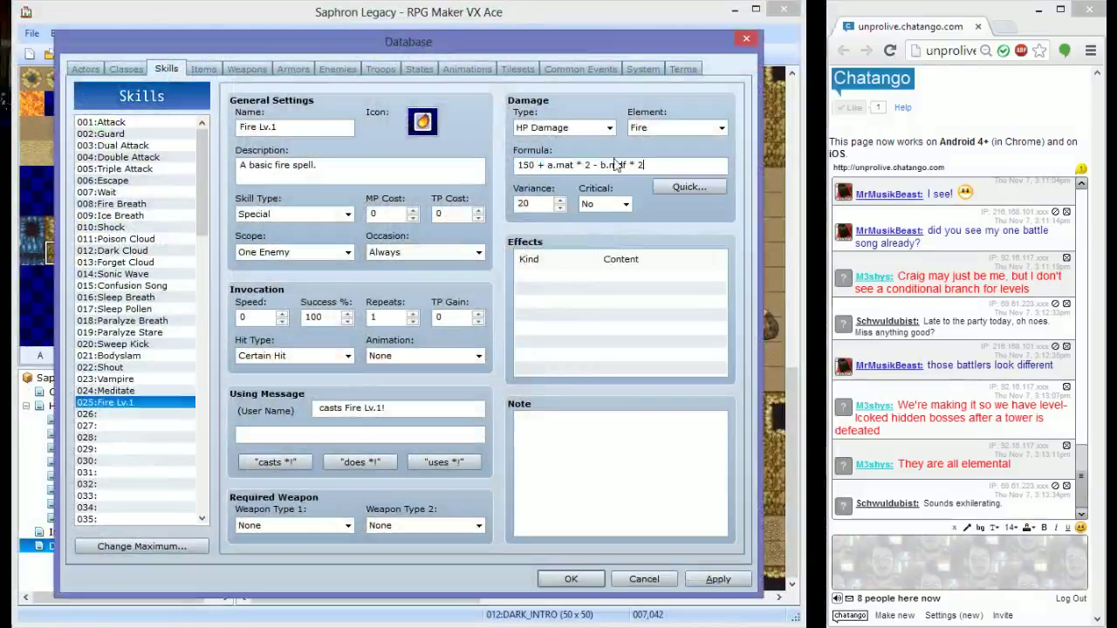
Apply the Fire Lv.1 changes and start a battle test of the Slime*4 troop with the level 5 actor
{"action": "left_click", "coordinate": [718, 579]}
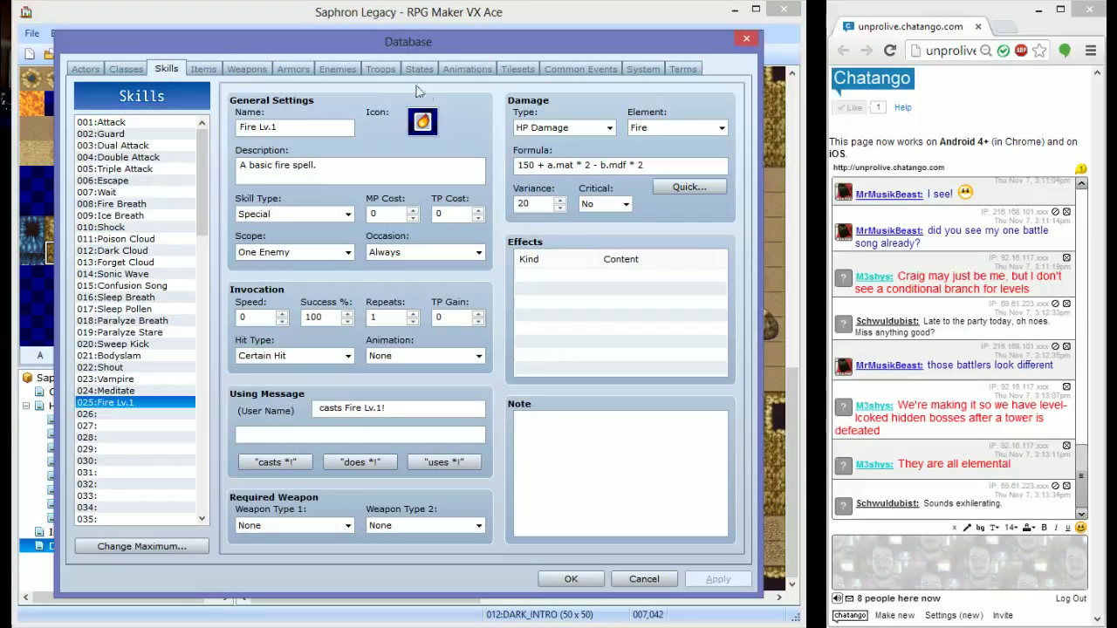
{"action": "left_click", "coordinate": [381, 69]}
{"action": "left_click", "coordinate": [633, 128]}
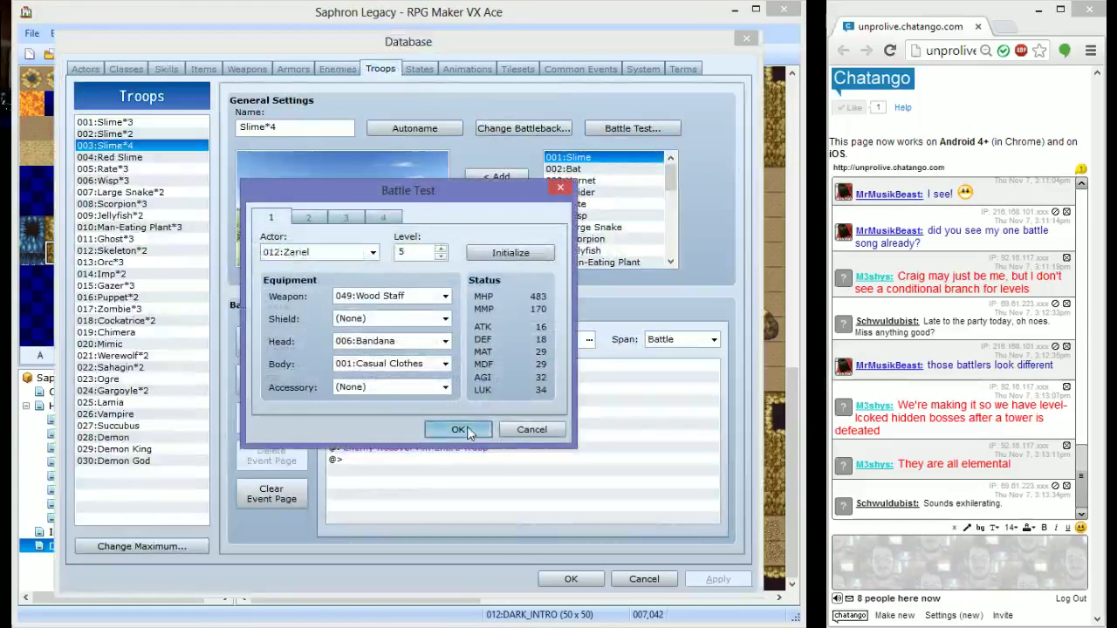
{"action": "left_click", "coordinate": [467, 427]}
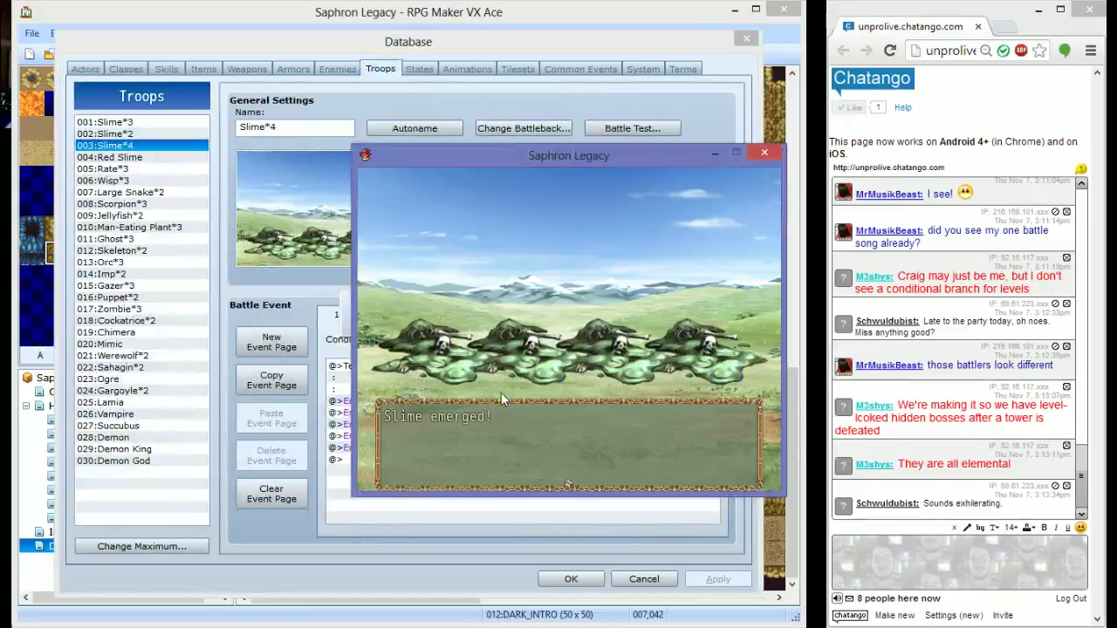
Cast Fire Lv.1 on the first slime to check its damage, and close the battle test and the database
{"action": "key", "text": "Return"}
{"action": "key", "text": "Return"}
{"action": "key", "text": "Return"}
{"action": "key", "text": "Return"}
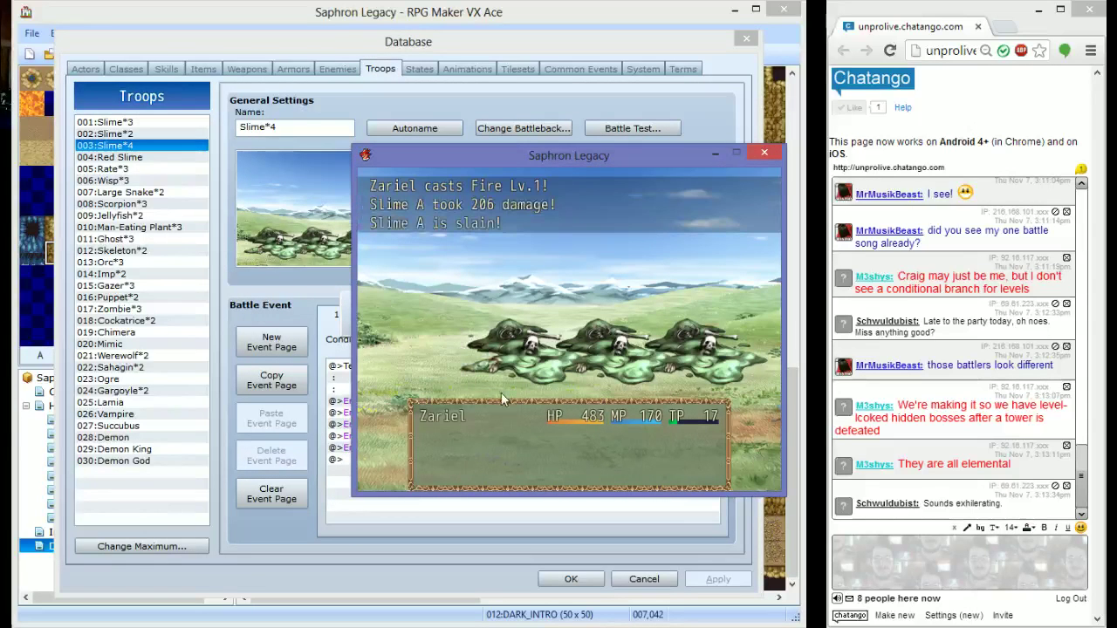
{"action": "left_click", "coordinate": [763, 154]}
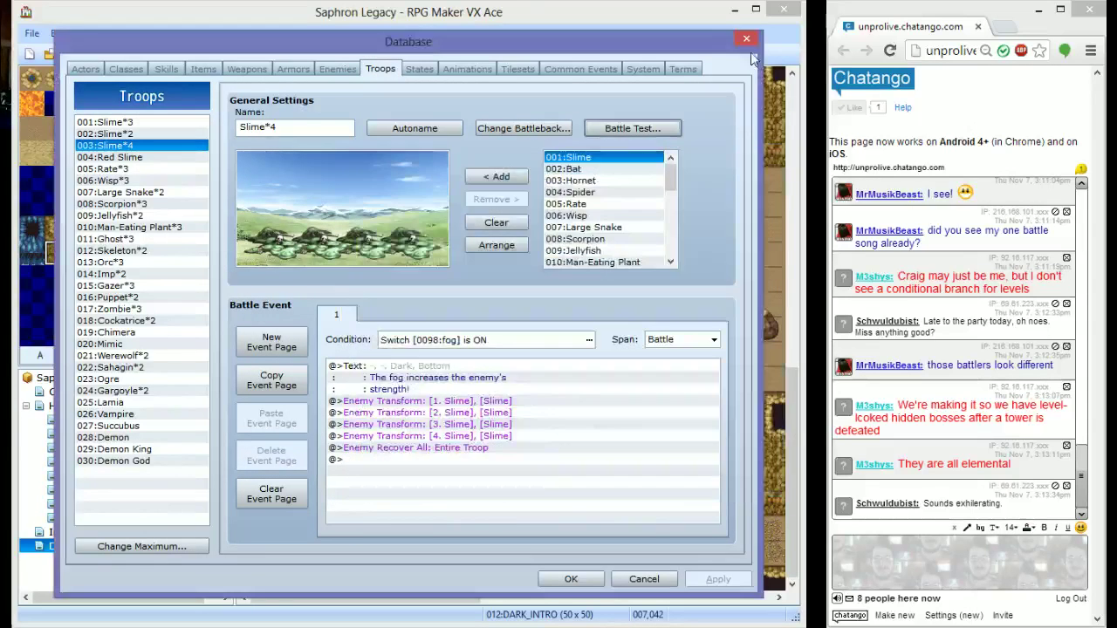
{"action": "left_click", "coordinate": [746, 38]}
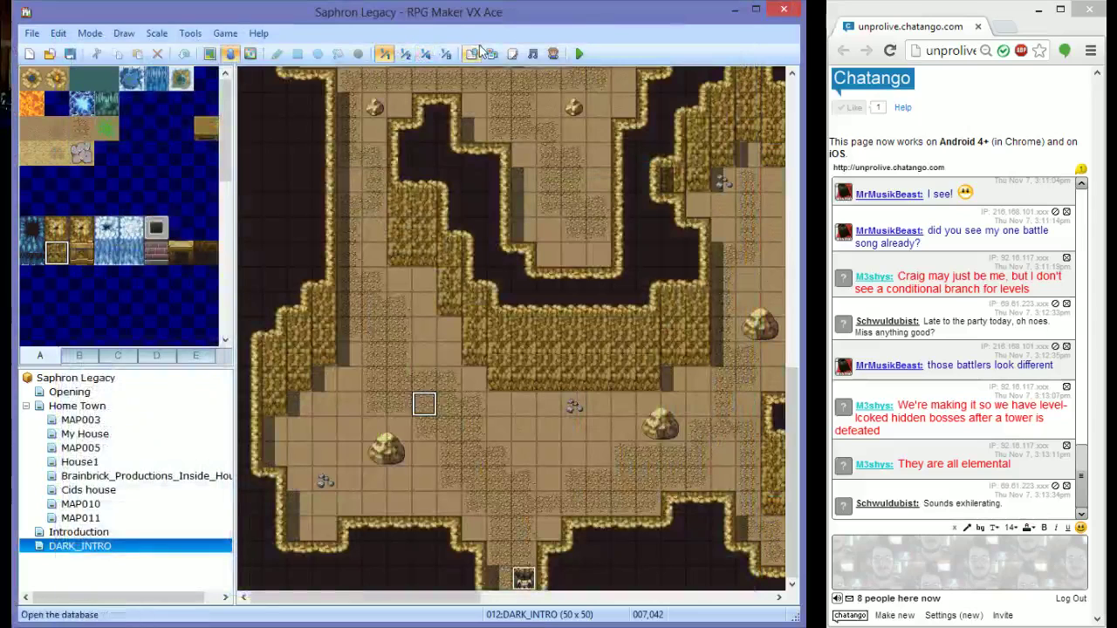
Create a new event in the cave area of the DARK_INTRO map and start adding a Conditional Branch command to it
{"action": "left_click", "coordinate": [467, 215]}
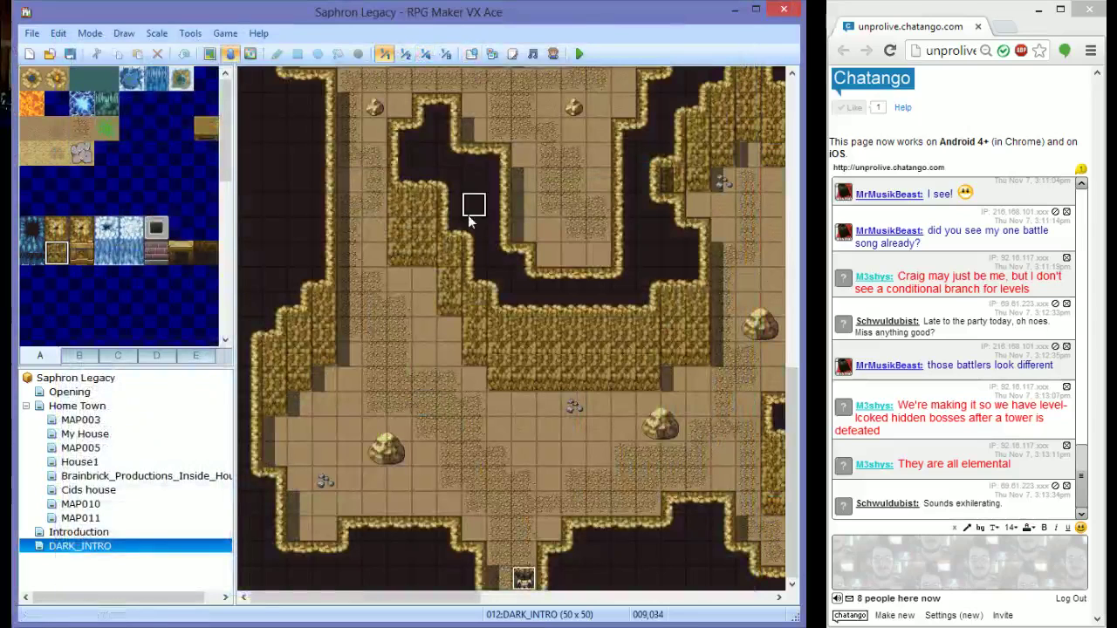
{"action": "double_click", "coordinate": [555, 206]}
{"action": "double_click", "coordinate": [534, 278]}
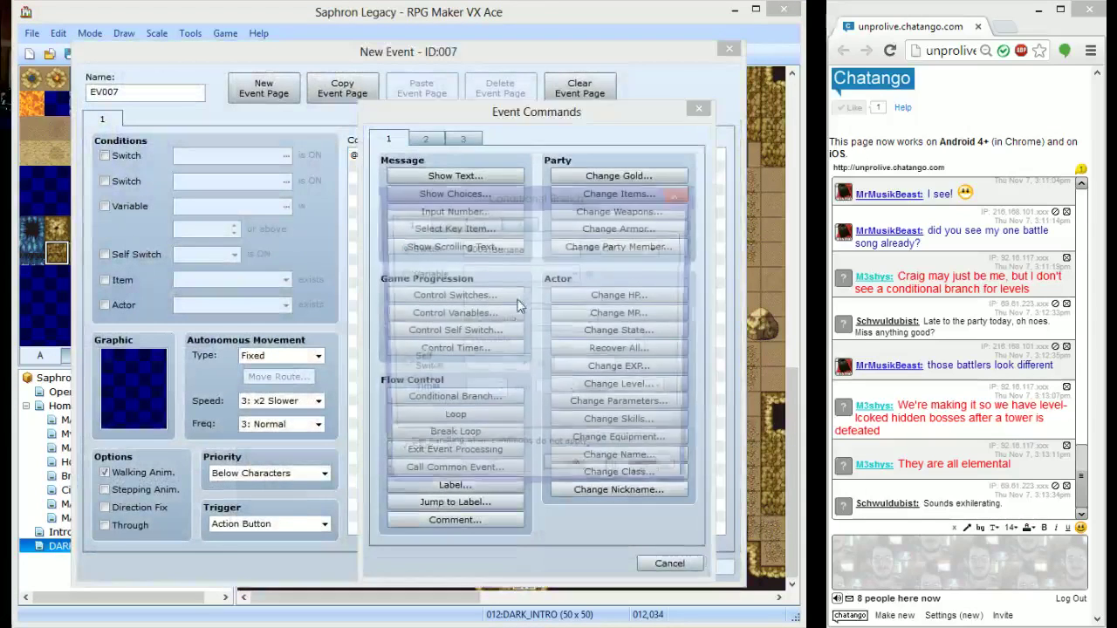
Look through all the Conditional Branch condition types for an actor level check, and cancel without adding the command
{"action": "left_click", "coordinate": [506, 227]}
{"action": "left_click", "coordinate": [490, 229]}
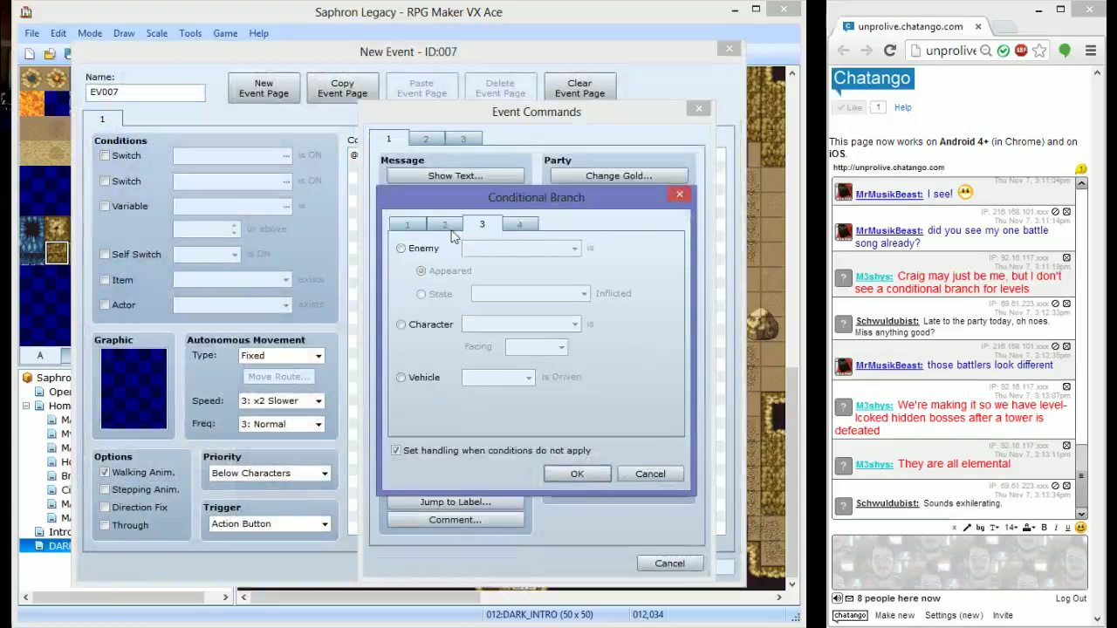
{"action": "left_click", "coordinate": [400, 324]}
{"action": "left_click", "coordinate": [519, 225]}
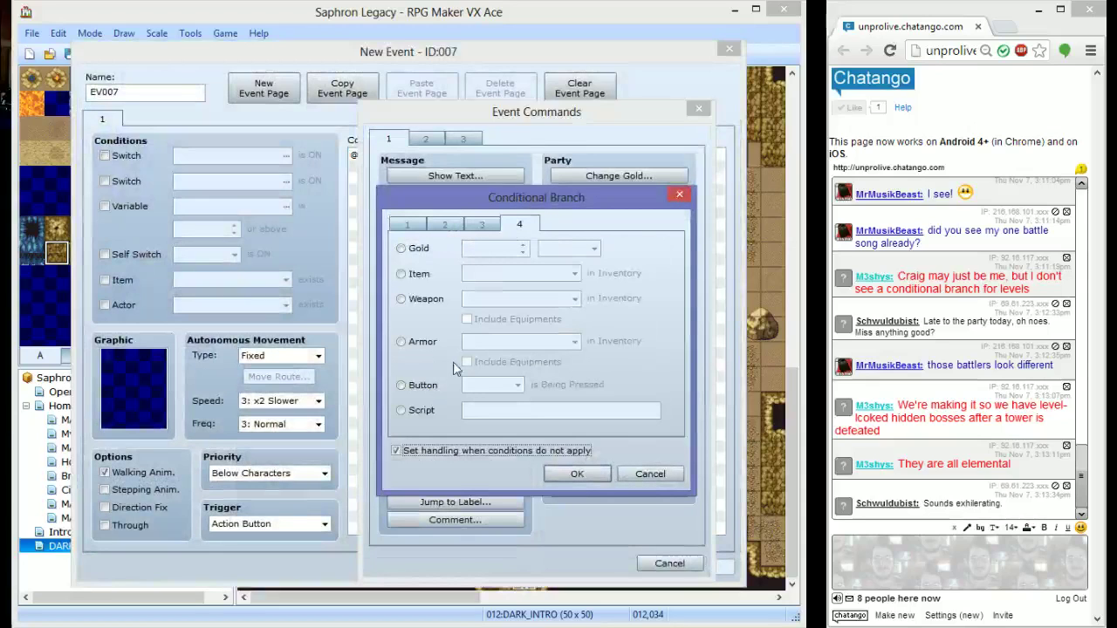
{"action": "left_click", "coordinate": [431, 225]}
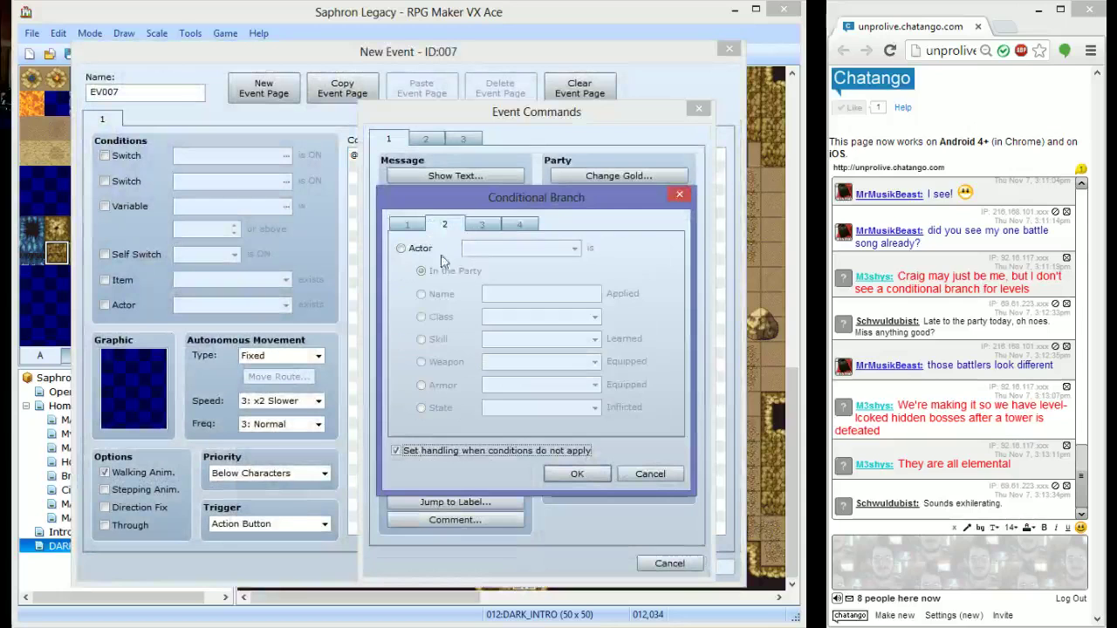
{"action": "left_click", "coordinate": [411, 249]}
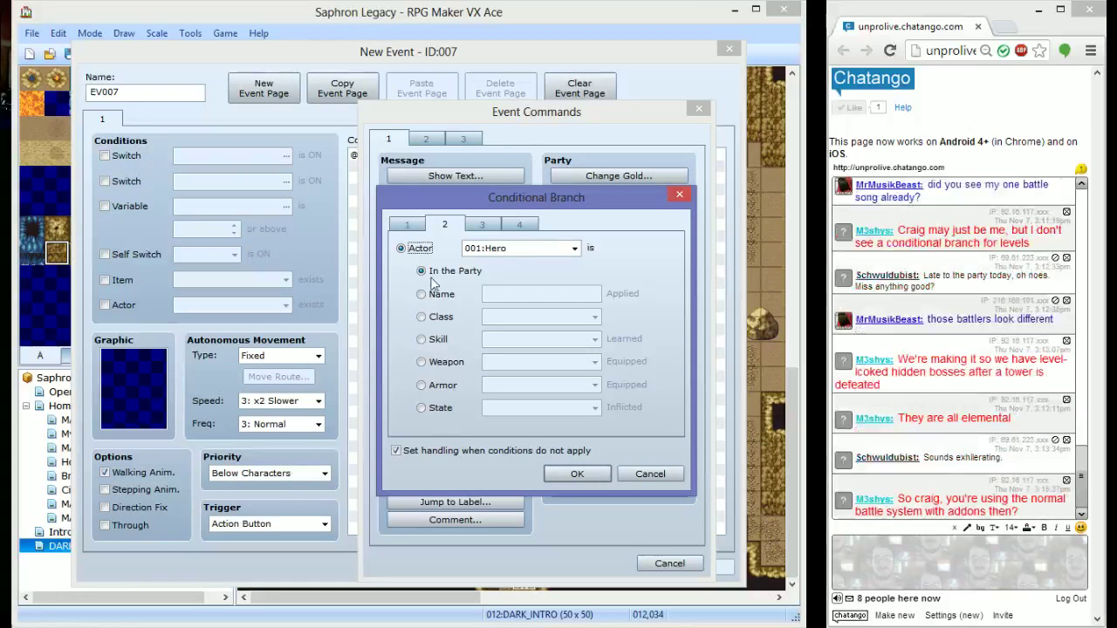
{"action": "left_click", "coordinate": [416, 227]}
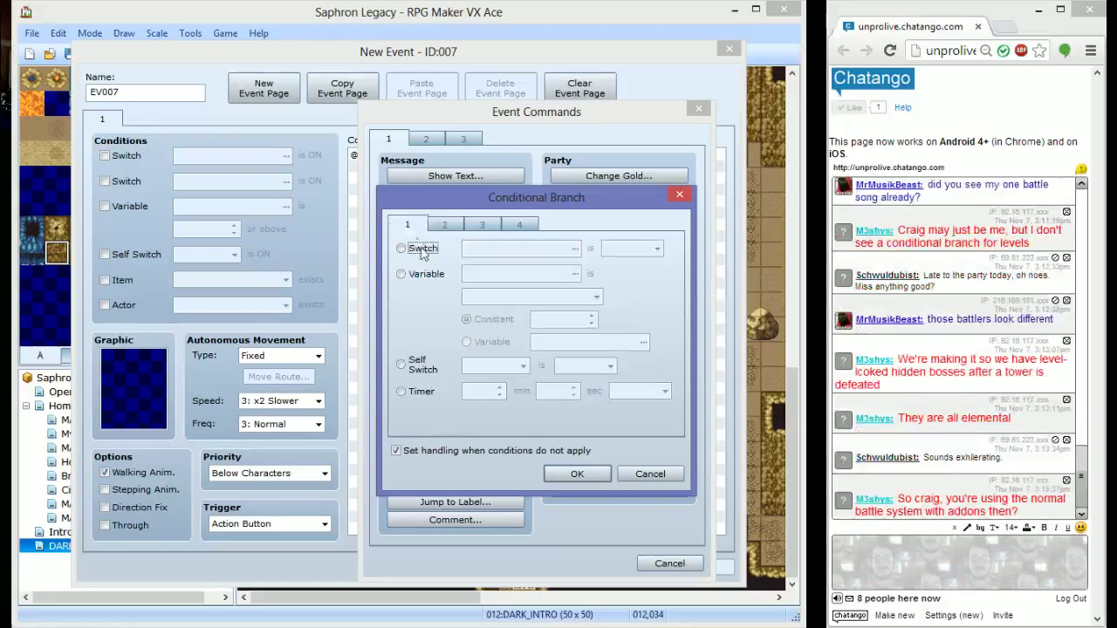
{"action": "left_click", "coordinate": [650, 473]}
{"action": "left_click", "coordinate": [669, 563]}
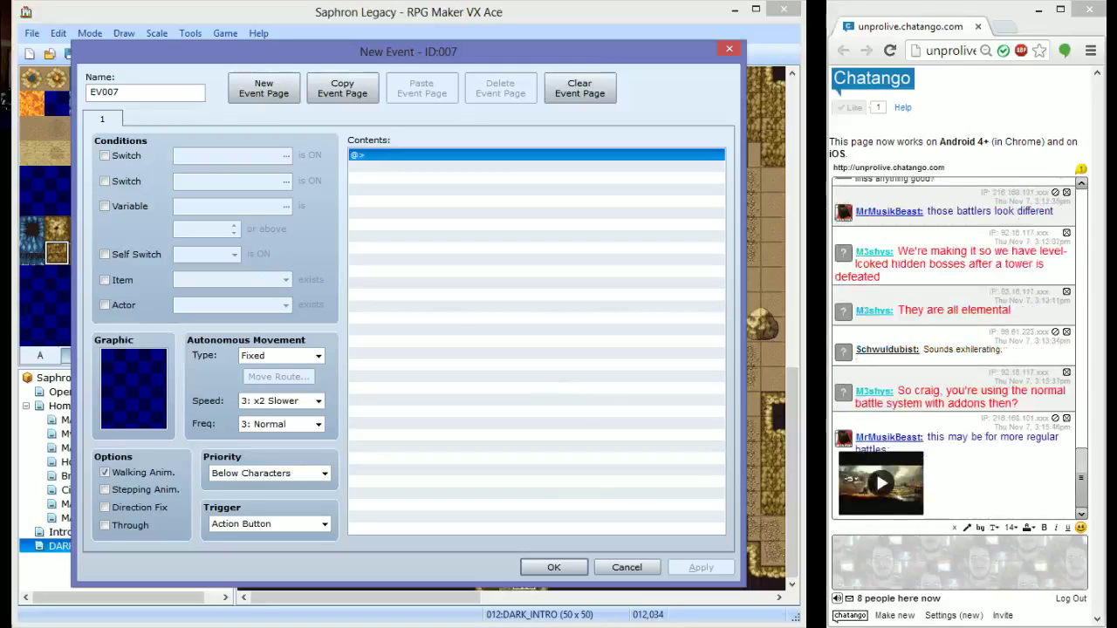
Switch to the browser, watch part of the "Charge" YouTube video linked in the chat, and pause it
{"action": "left_click", "coordinate": [913, 486]}
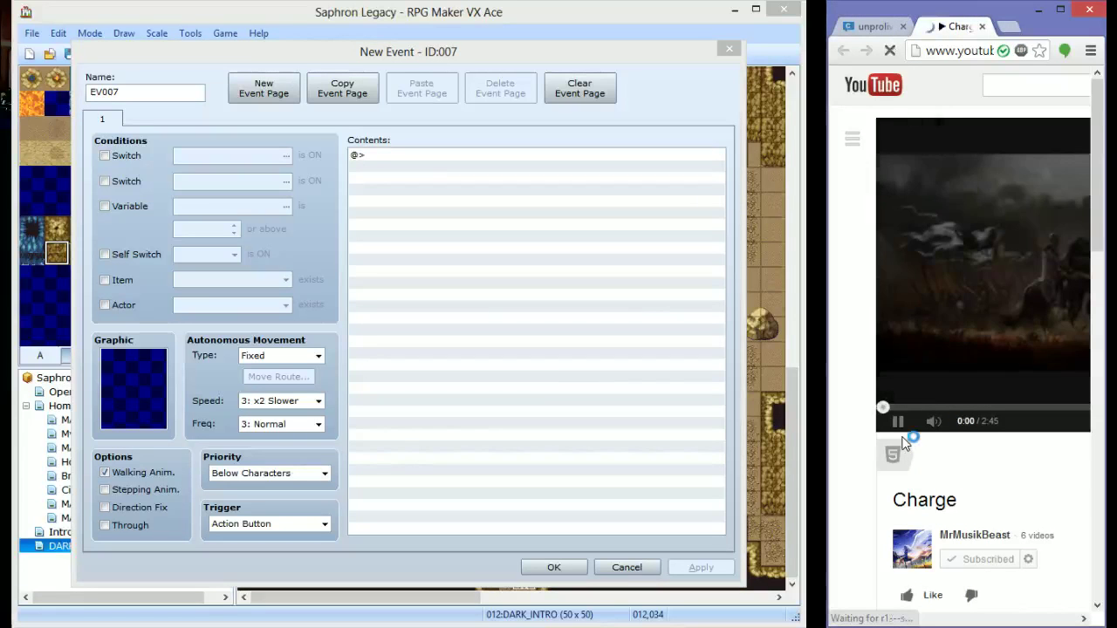
{"action": "left_click_drag", "start_coordinate": [927, 620], "coordinate": [879, 154]}
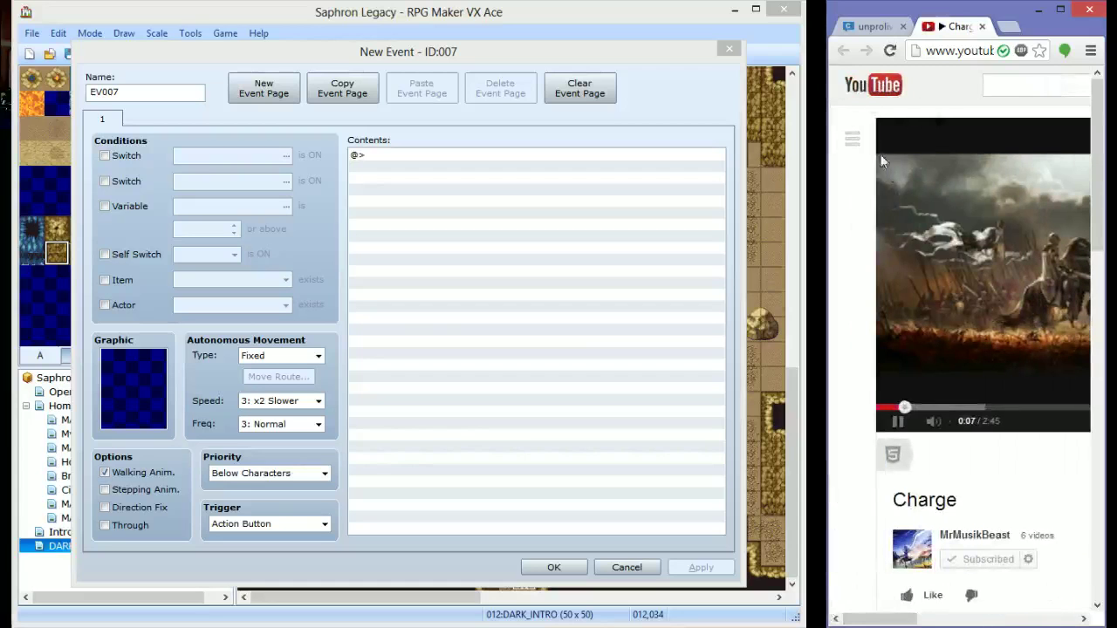
{"action": "left_click", "coordinate": [876, 27]}
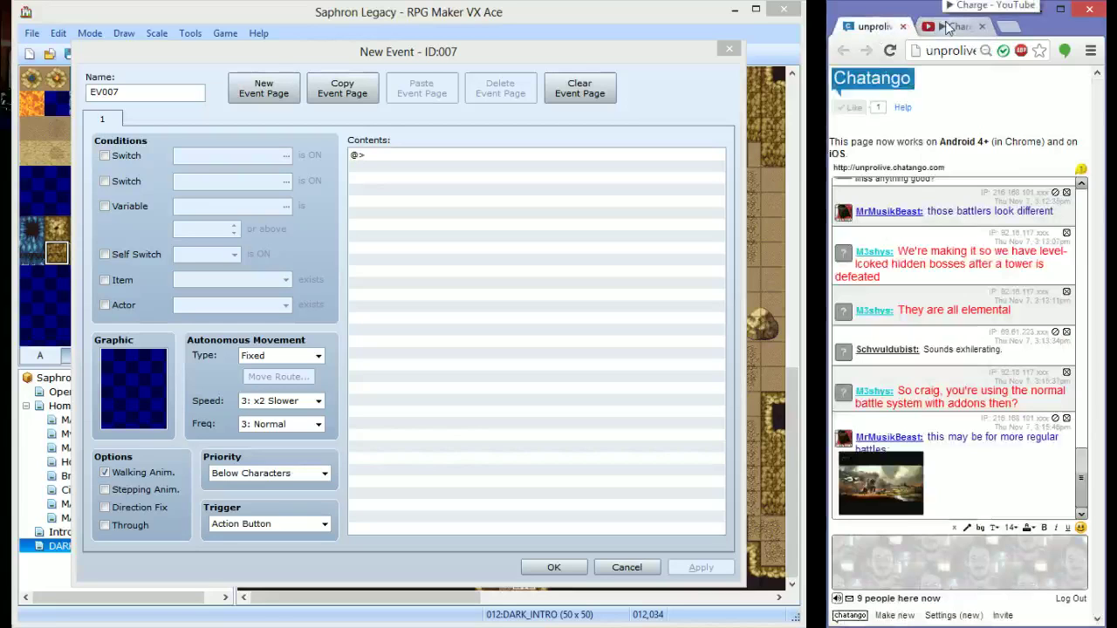
{"action": "left_click", "coordinate": [949, 27]}
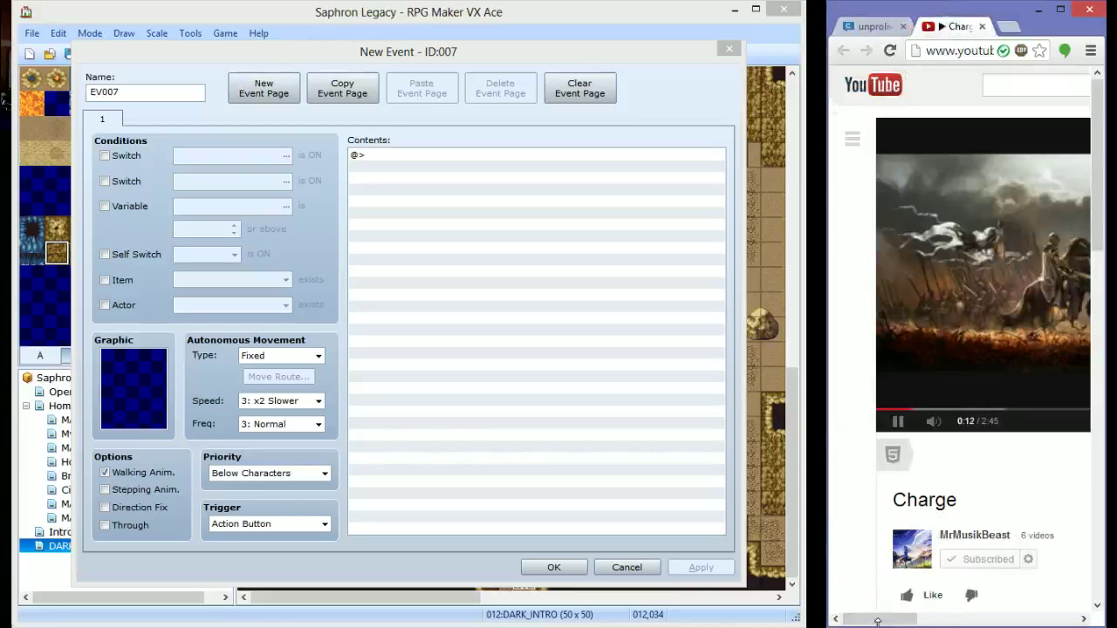
{"action": "left_click_drag", "start_coordinate": [878, 621], "coordinate": [911, 459]}
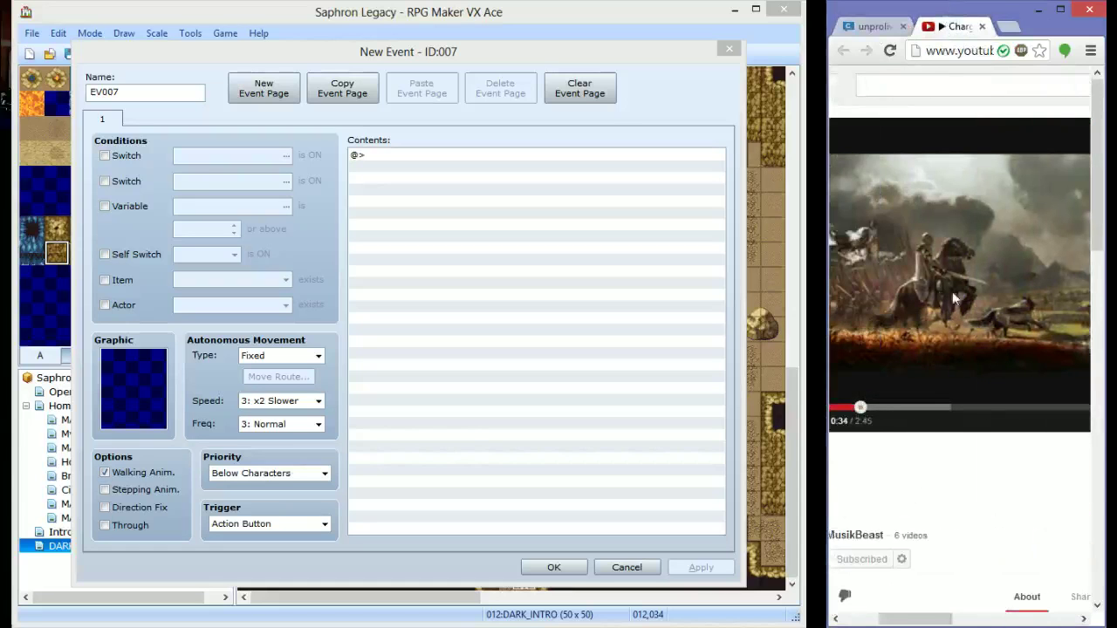
{"action": "left_click_drag", "start_coordinate": [929, 622], "coordinate": [896, 623]}
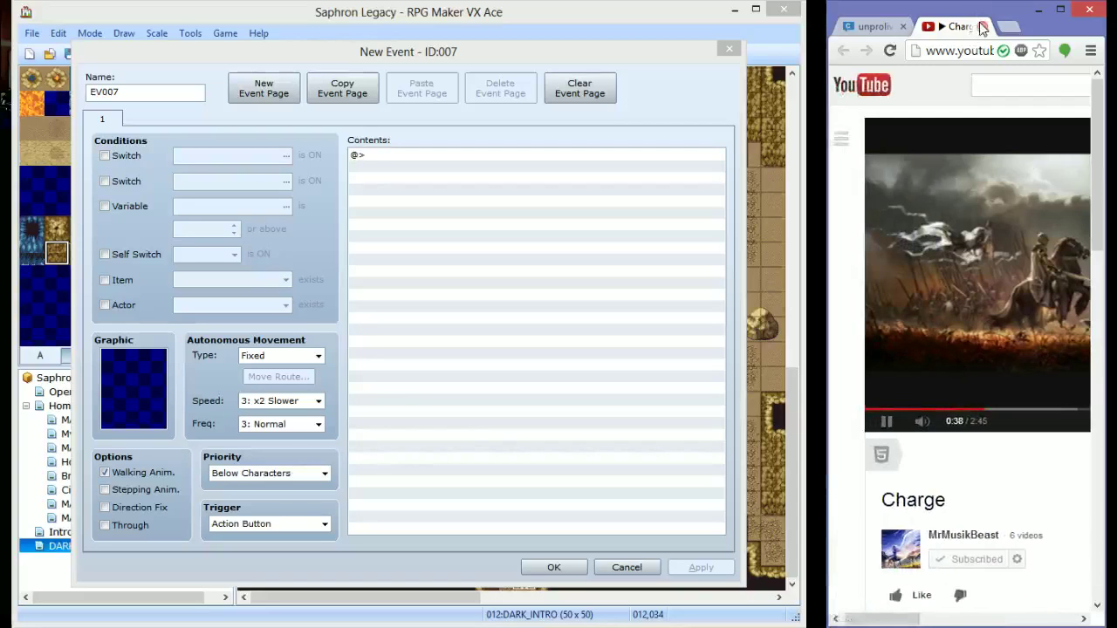
{"action": "left_click", "coordinate": [923, 249]}
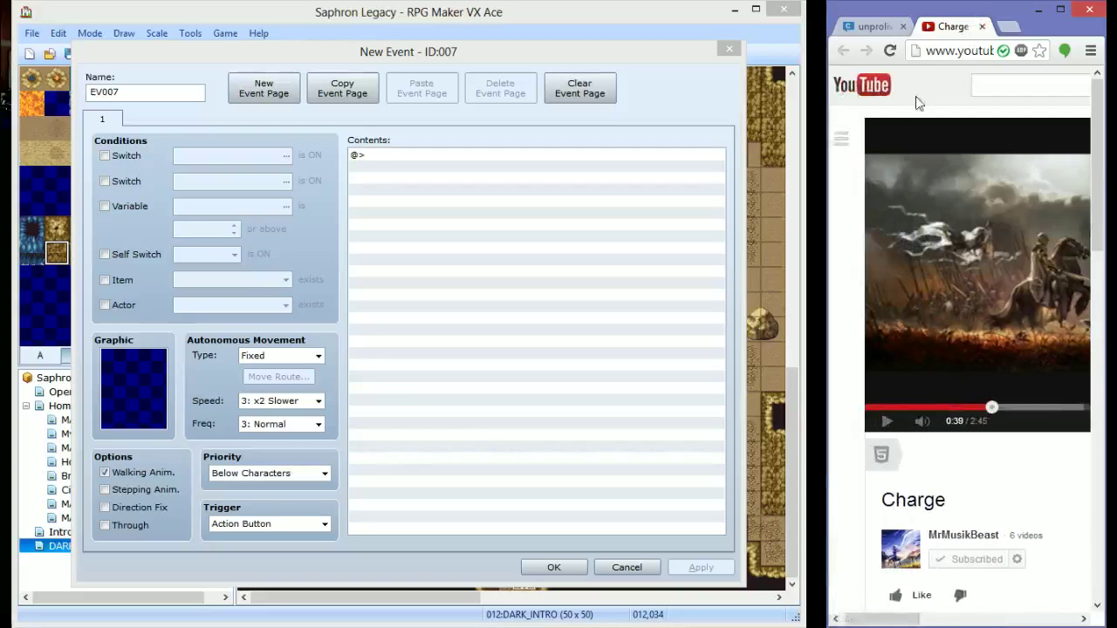
Try to convert the "Charge" video to MP3 on youtube-mp3 in a separate tab, and return to the chat
{"action": "left_click", "coordinate": [958, 51]}
{"action": "key", "text": "ctrl+t"}
{"action": "type", "text": "youtube-mp3"}
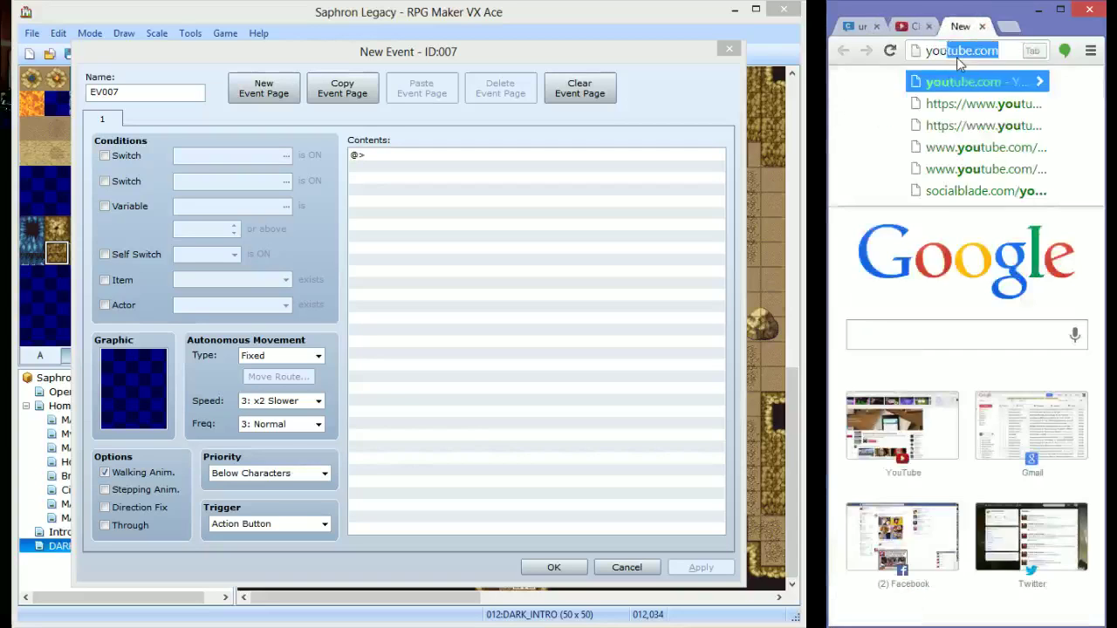
{"action": "key", "text": "Return"}
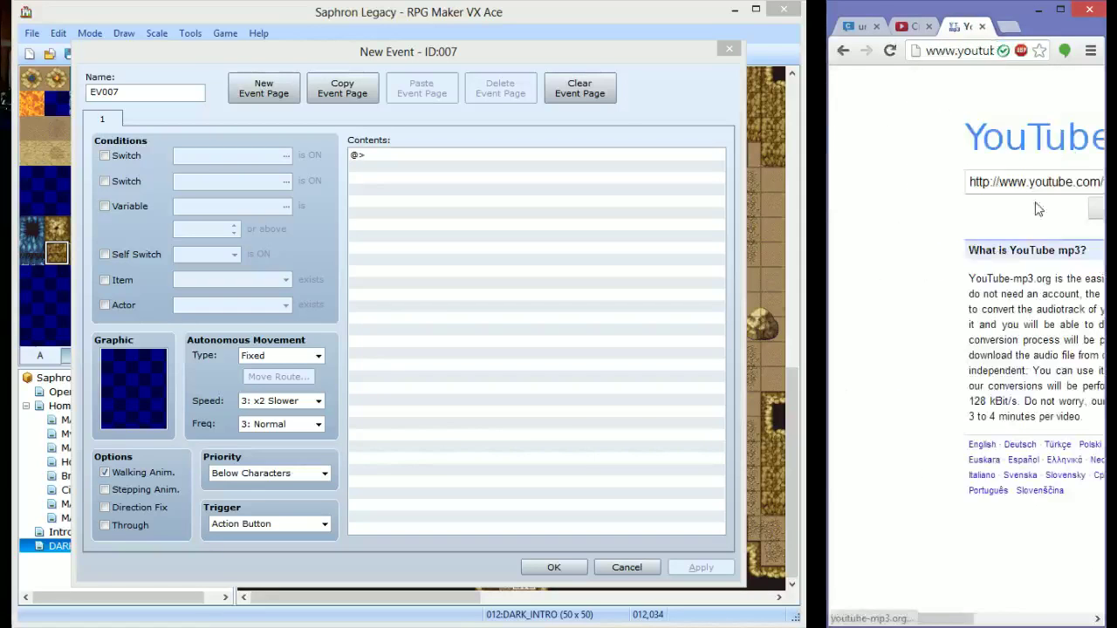
{"action": "type", "text": "https://www.youtube.com/watch?v=FZ6zSSN_6NU"}
{"action": "left_click", "coordinate": [941, 213]}
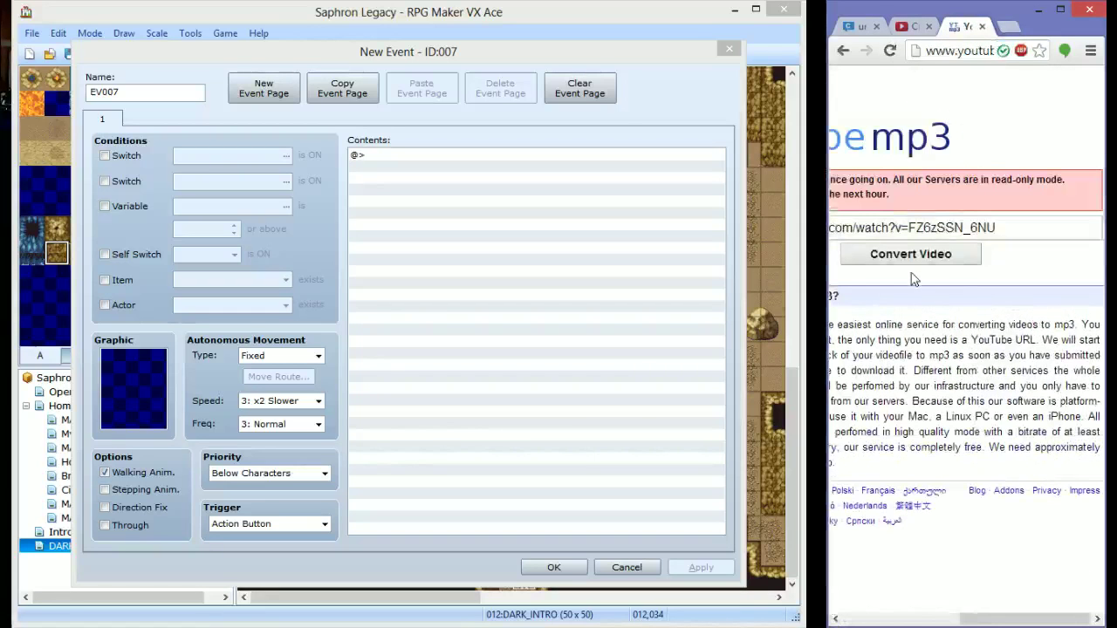
{"action": "left_click_drag", "start_coordinate": [998, 622], "coordinate": [936, 622]}
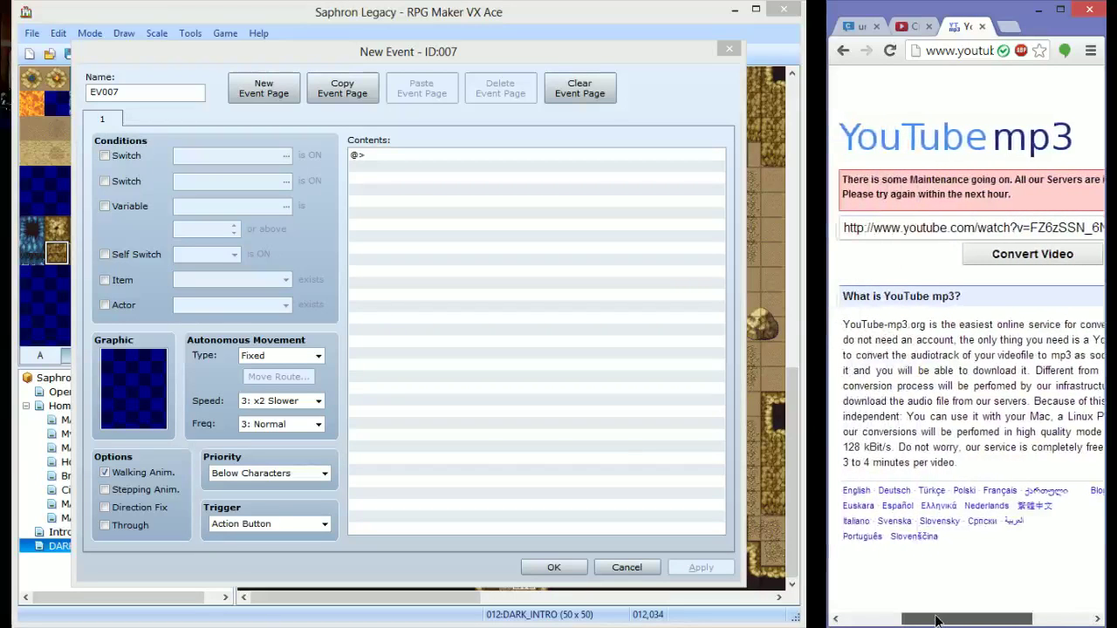
{"action": "left_click", "coordinate": [982, 26]}
{"action": "left_click", "coordinate": [850, 27]}
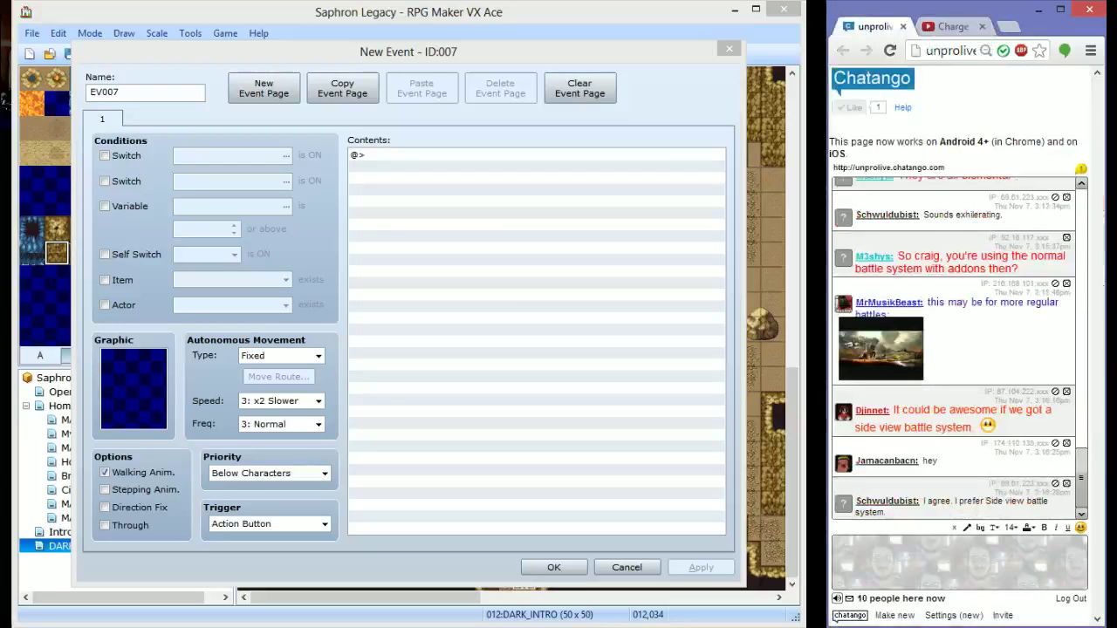
Open the flvto.com link from the chat, look over the converter page, and return to the chat
{"action": "left_click", "coordinate": [539, 295]}
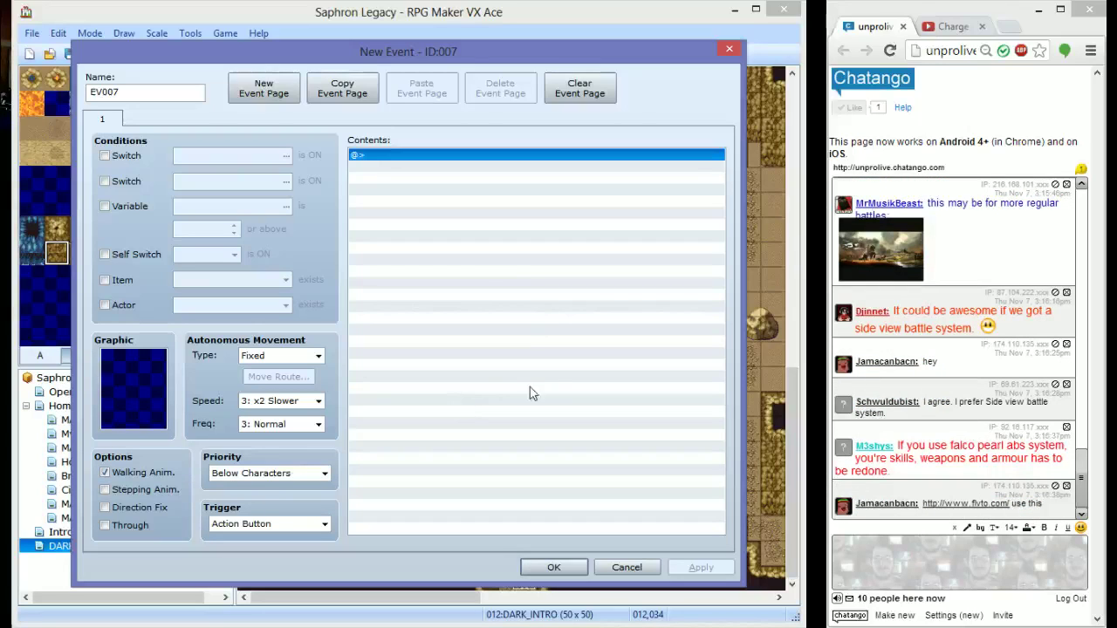
{"action": "triple_click", "coordinate": [900, 446]}
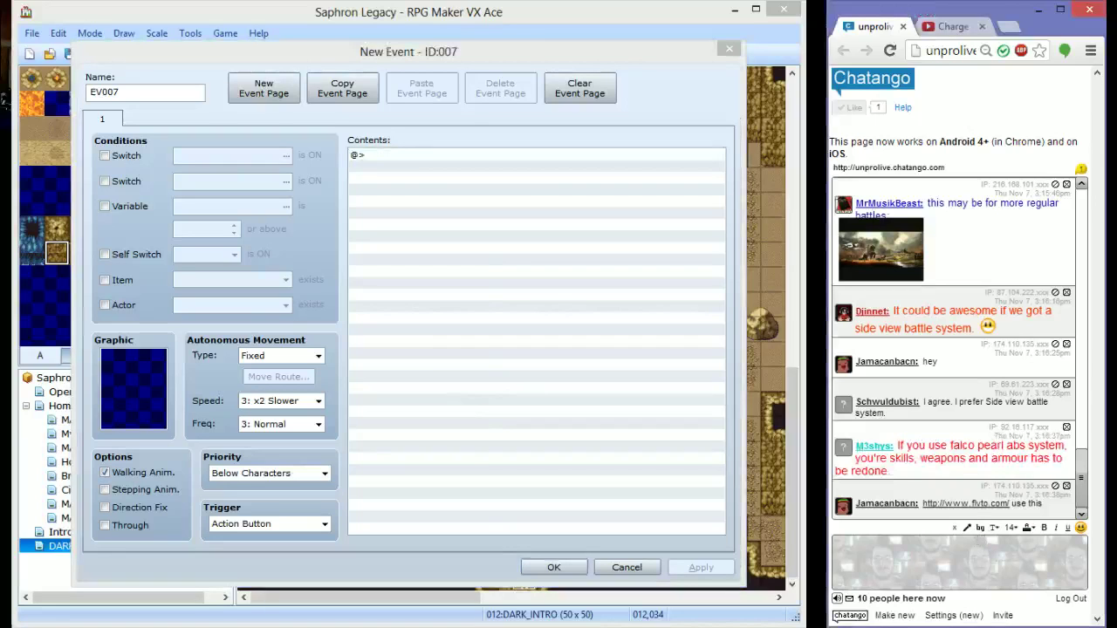
{"action": "left_click", "coordinate": [997, 509]}
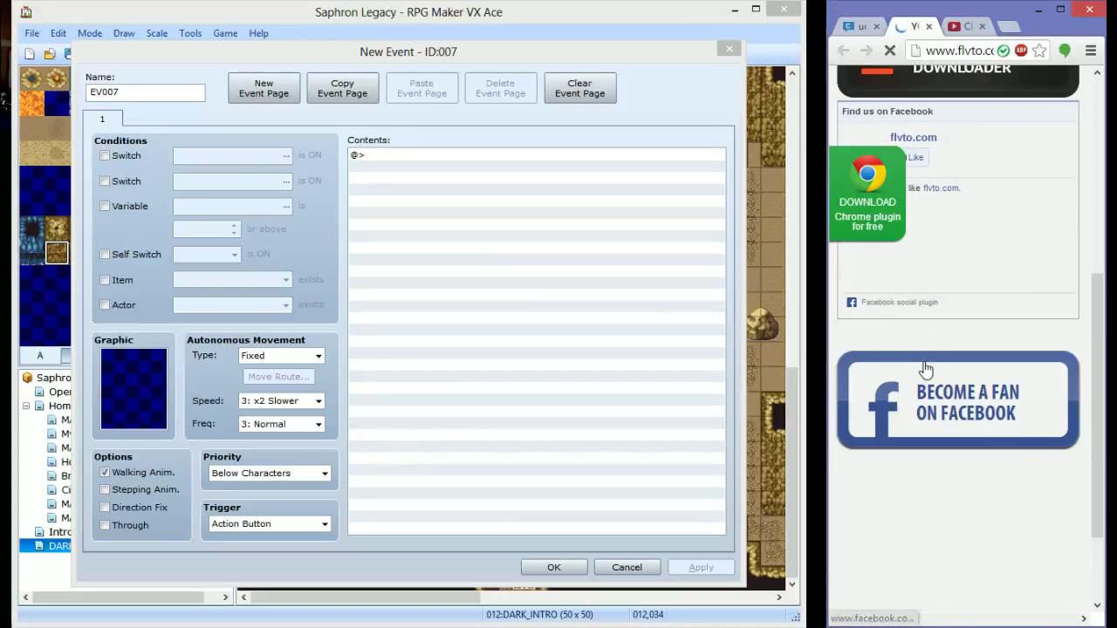
{"action": "scroll", "coordinate": [925, 367], "scroll_direction": "down", "scroll_amount": 3}
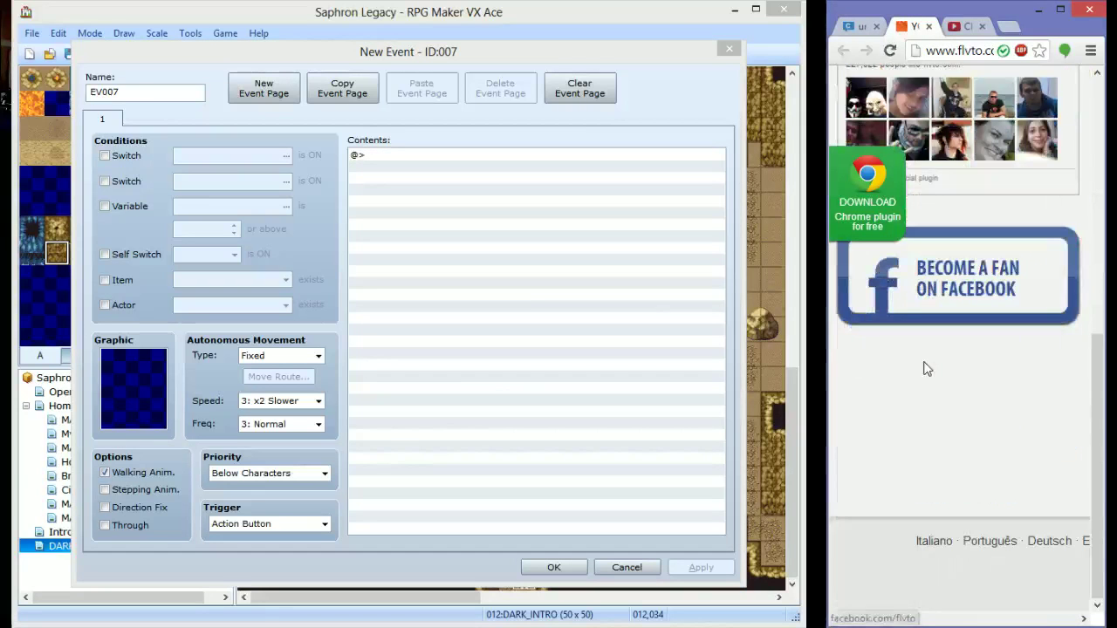
{"action": "scroll", "coordinate": [899, 394], "scroll_direction": "down", "scroll_amount": 3}
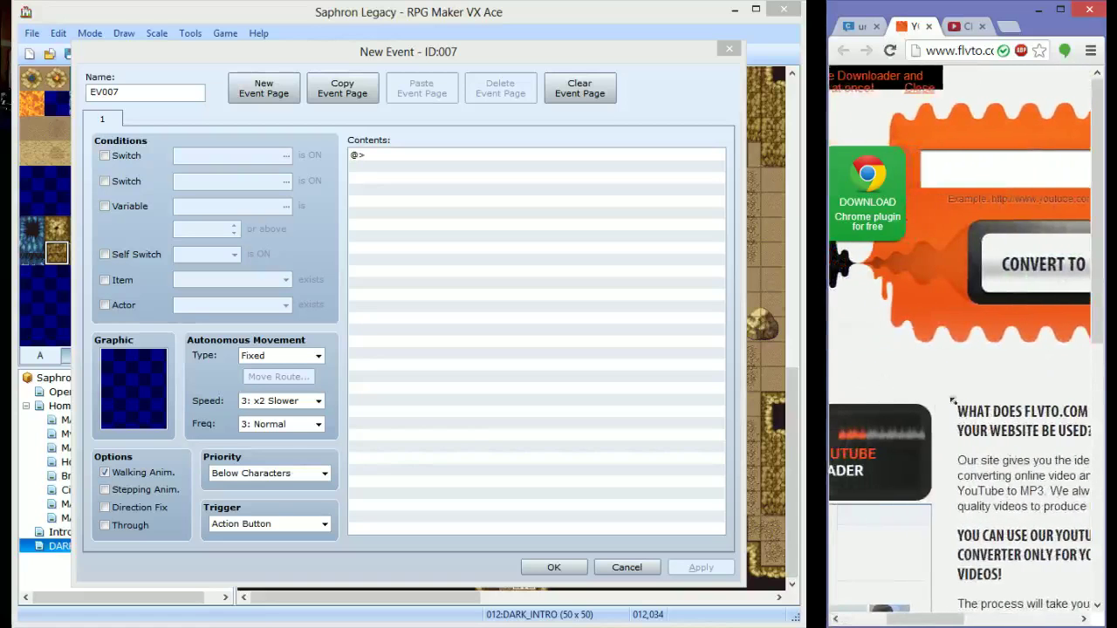
{"action": "left_click", "coordinate": [862, 31]}
Return to the new event, start a Control Variables command and target the single variable 0002
{"action": "left_click", "coordinate": [448, 381]}
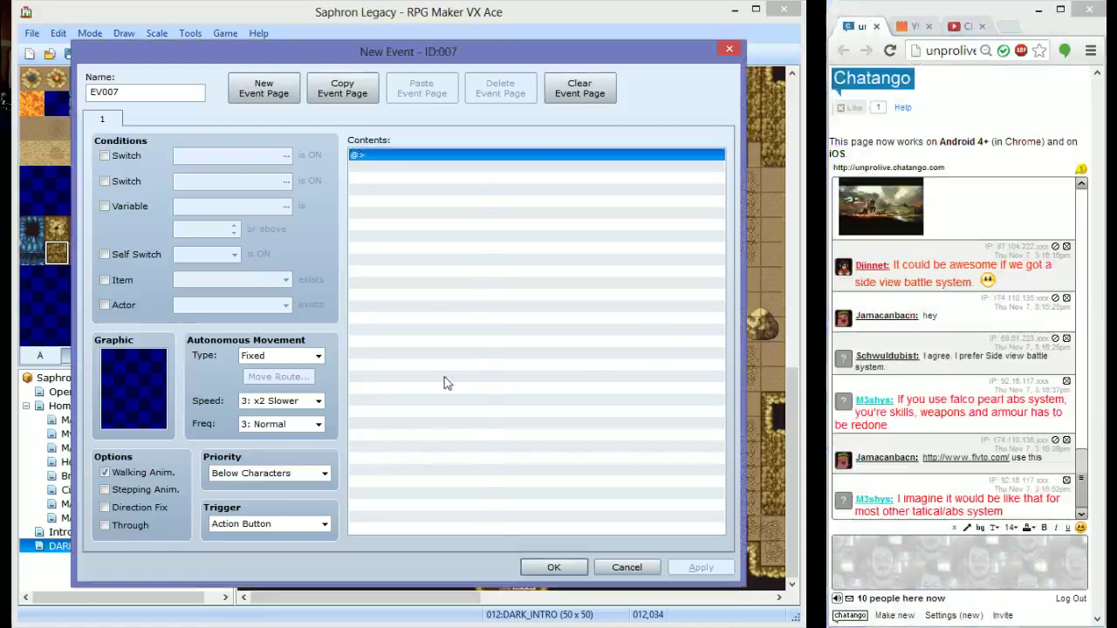
{"action": "double_click", "coordinate": [384, 263]}
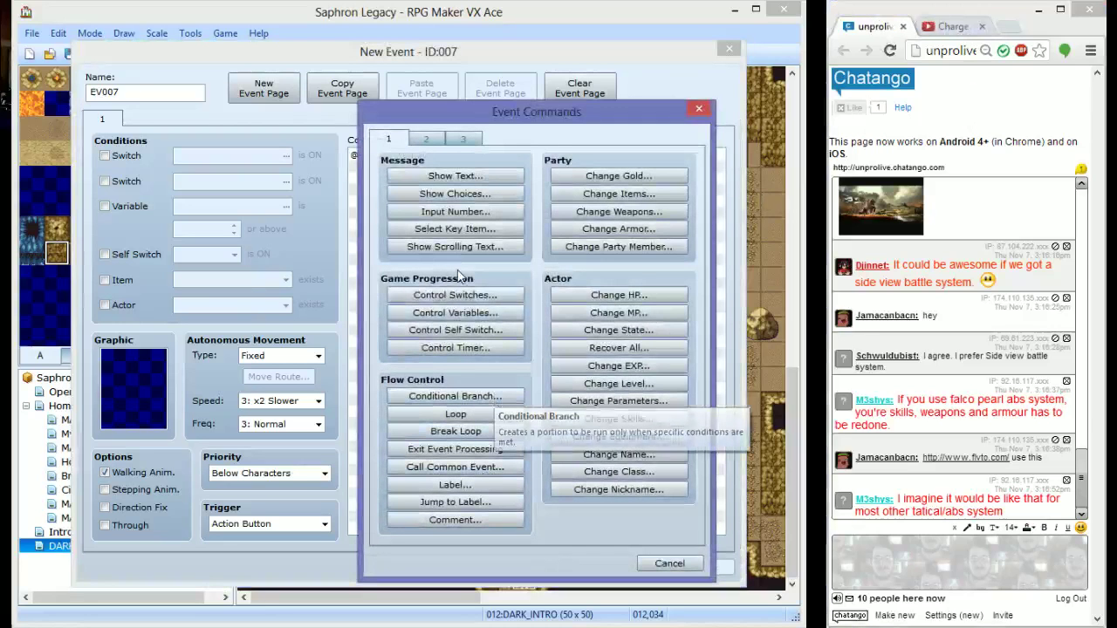
{"action": "left_click", "coordinate": [454, 312]}
{"action": "left_click", "coordinate": [556, 234]}
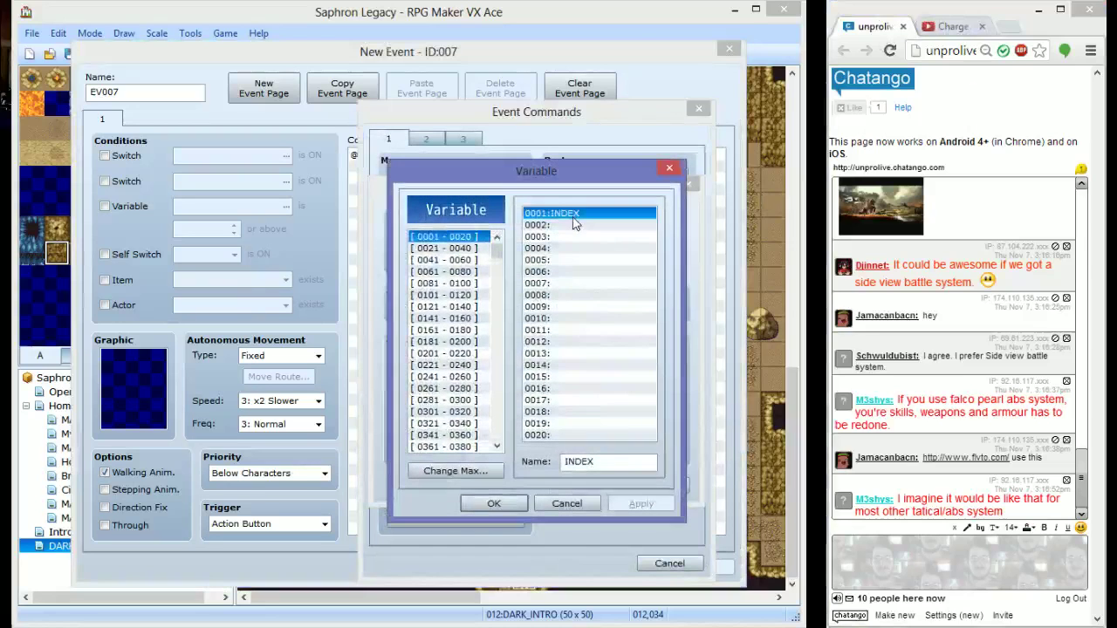
{"action": "left_click", "coordinate": [576, 226]}
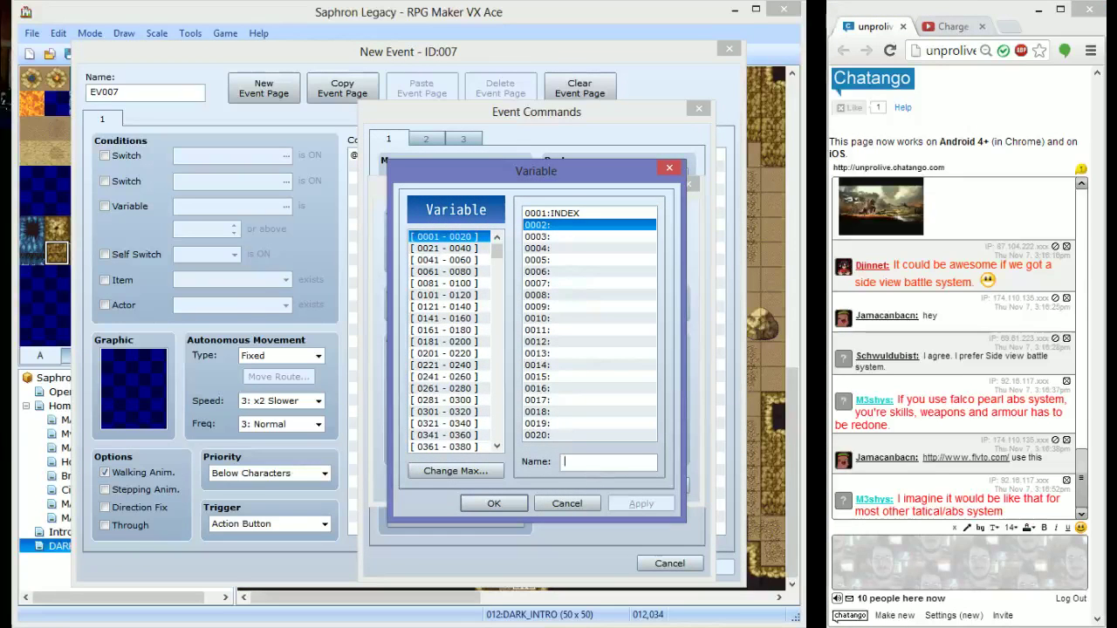
{"action": "left_click", "coordinate": [566, 503]}
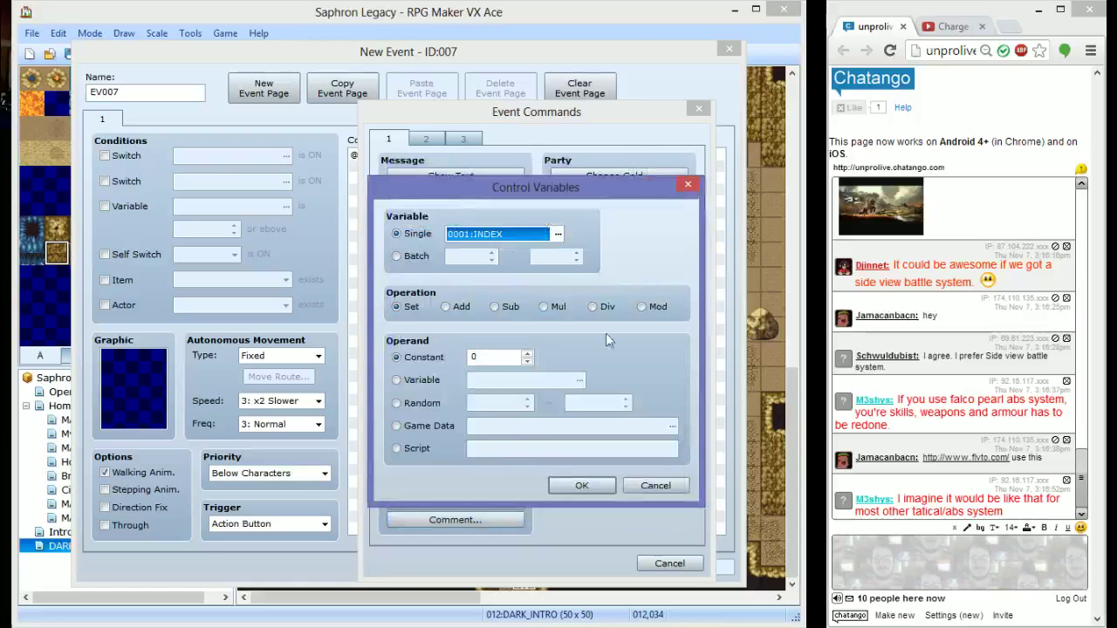
{"action": "left_click", "coordinate": [556, 234]}
{"action": "double_click", "coordinate": [573, 229]}
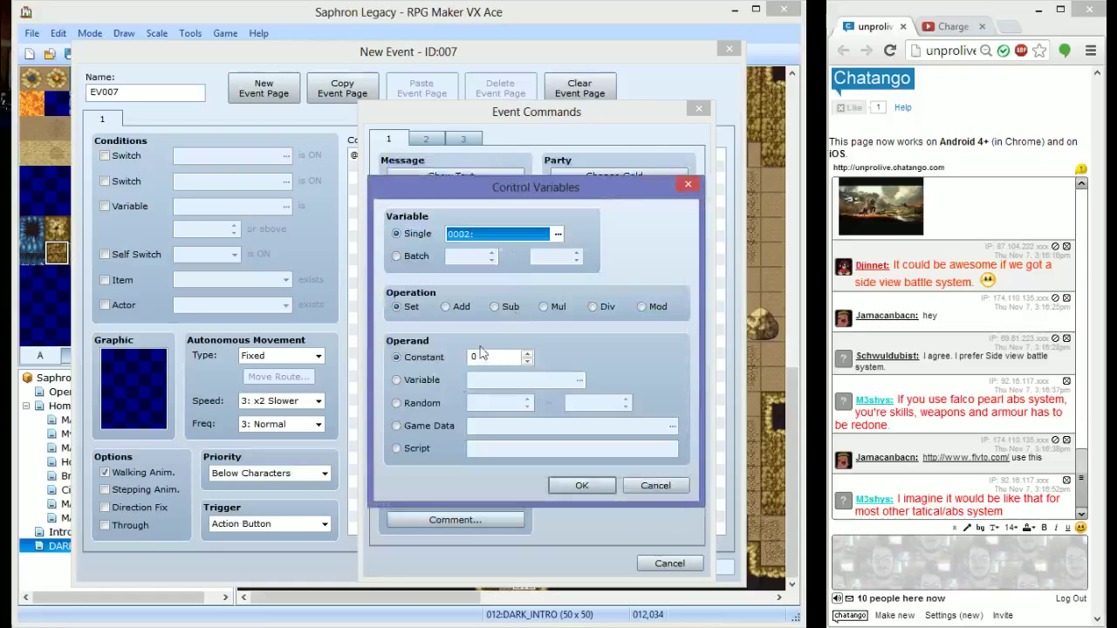
Choose game data as the variable's operand and look through the Party and Character options
{"action": "left_click", "coordinate": [404, 449]}
{"action": "left_click", "coordinate": [424, 426]}
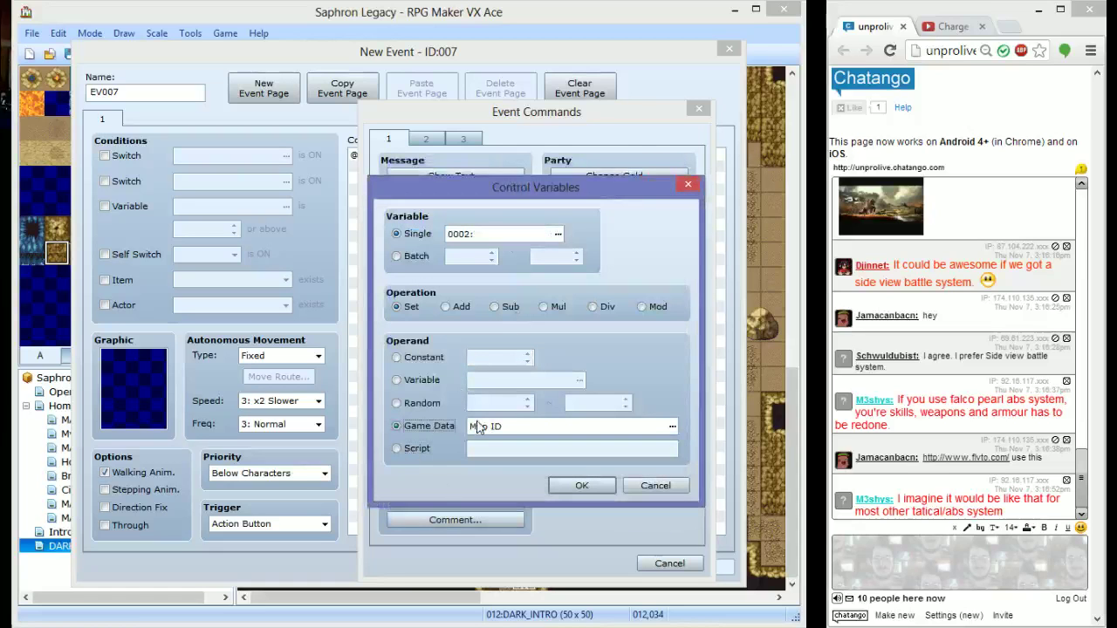
{"action": "left_click", "coordinate": [478, 427]}
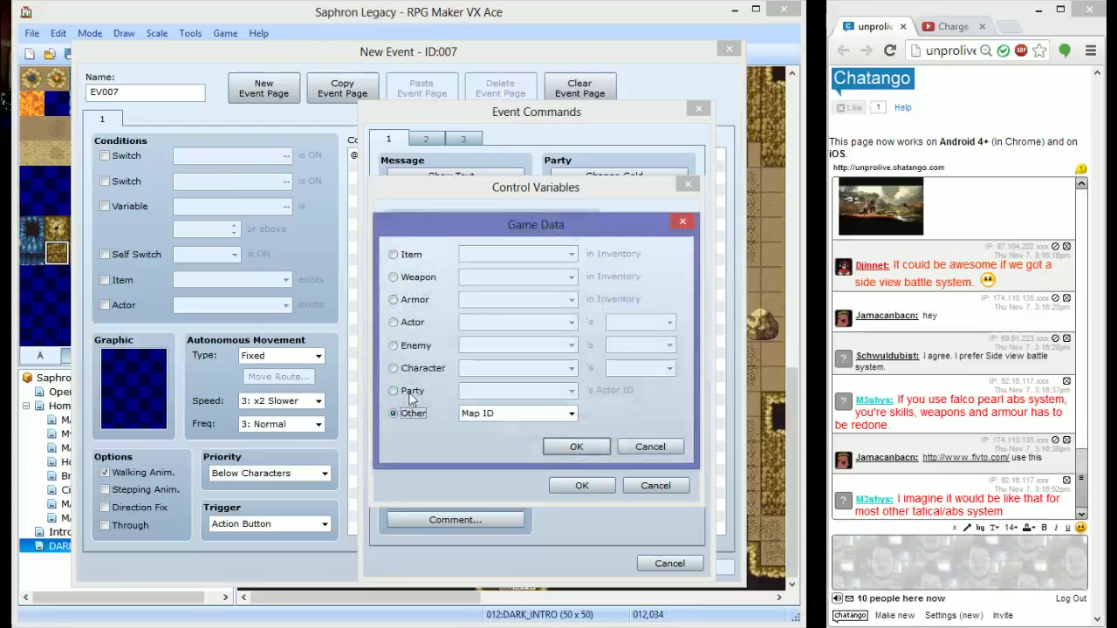
{"action": "left_click", "coordinate": [410, 393]}
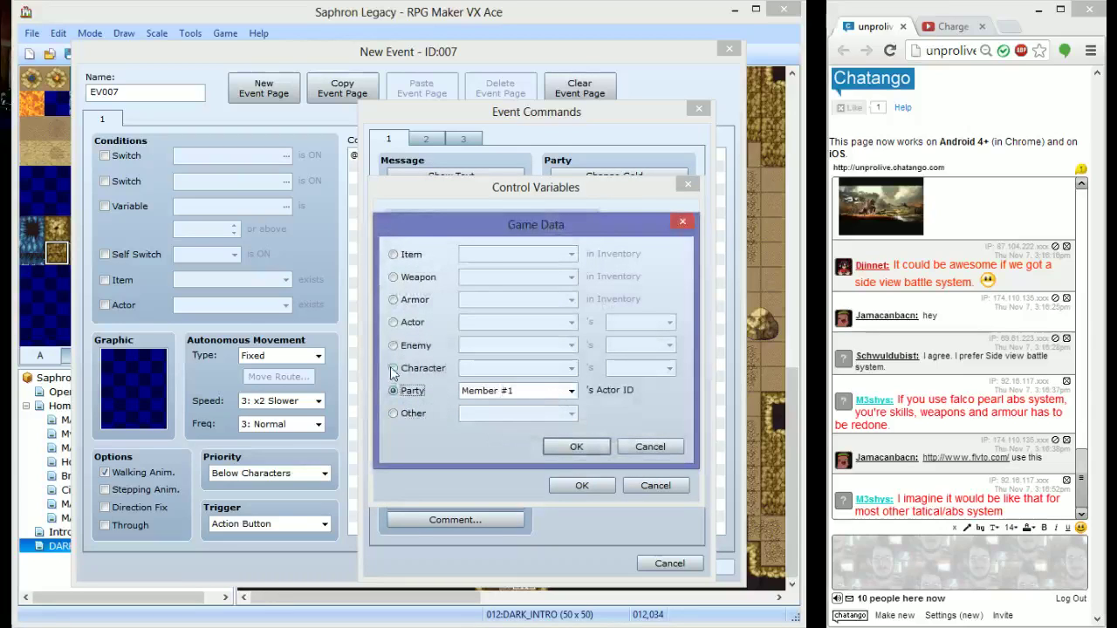
{"action": "left_click", "coordinate": [397, 368]}
{"action": "left_click", "coordinate": [541, 370]}
{"action": "left_click", "coordinate": [540, 375]}
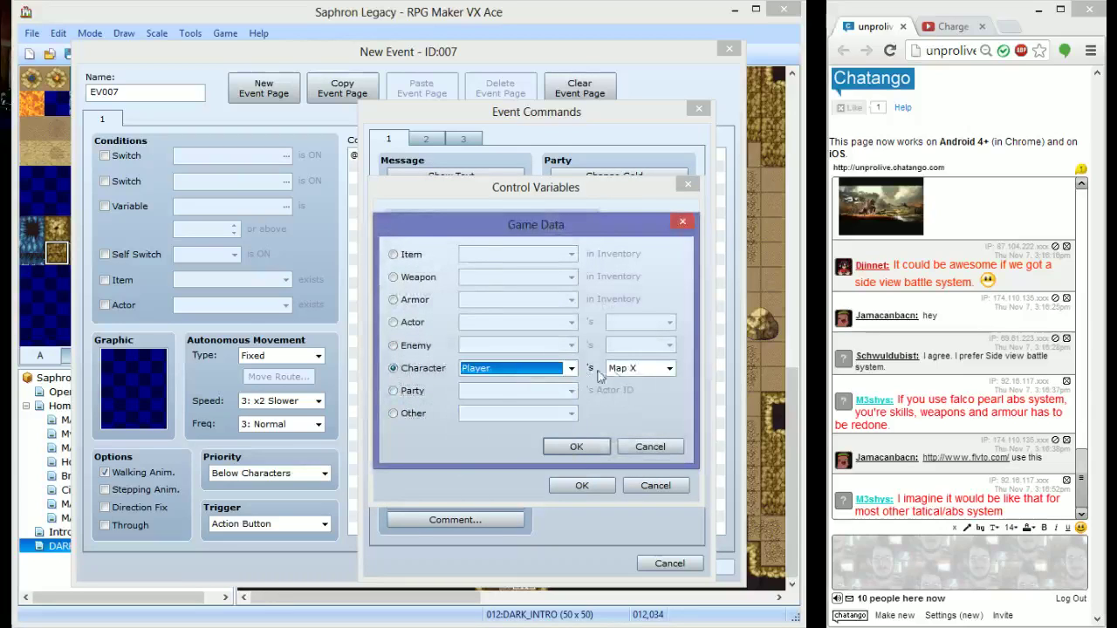
{"action": "left_click", "coordinate": [640, 368]}
{"action": "left_click", "coordinate": [637, 370]}
Set the operand to the Hero actor's level, and cancel the Control Variables command without adding it
{"action": "left_click", "coordinate": [433, 323]}
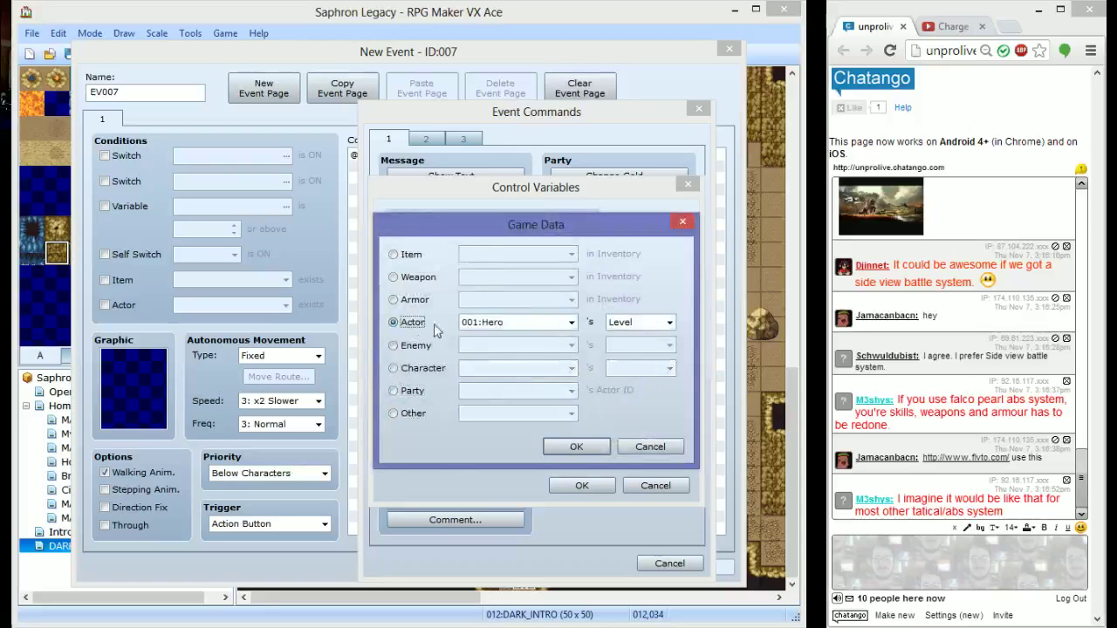
{"action": "left_click", "coordinate": [633, 322]}
{"action": "left_click", "coordinate": [635, 335]}
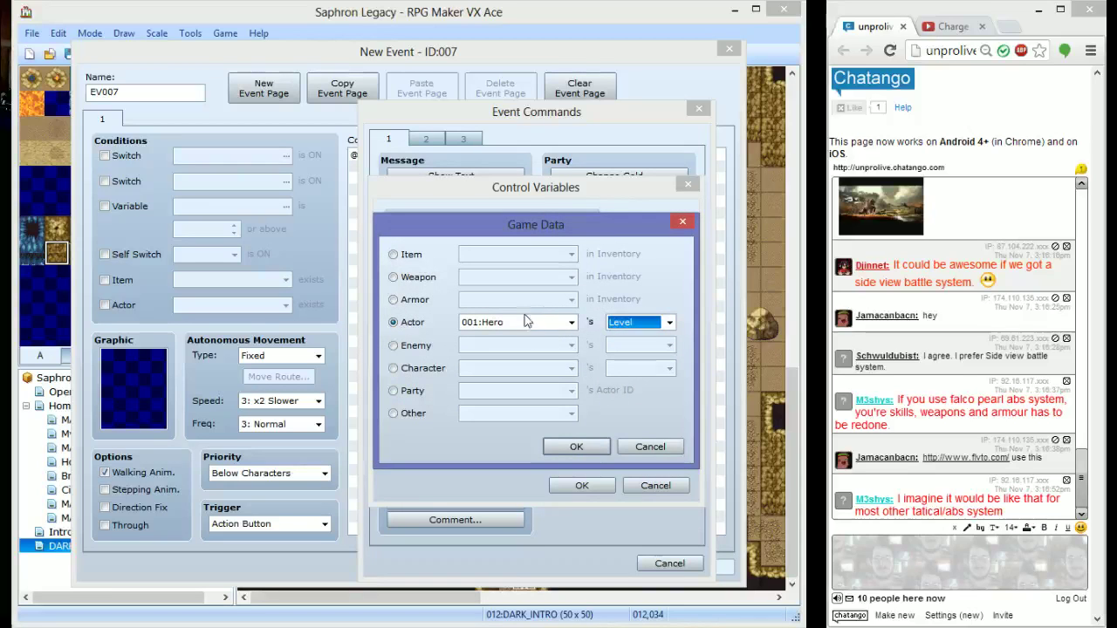
{"action": "left_click", "coordinate": [576, 446]}
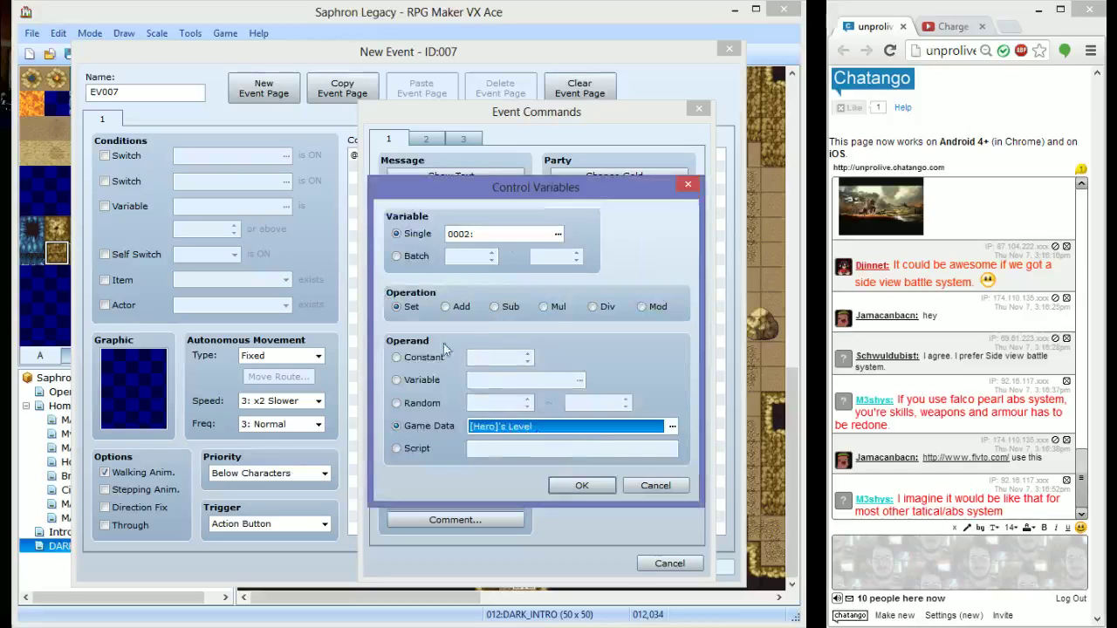
{"action": "left_click", "coordinate": [468, 235]}
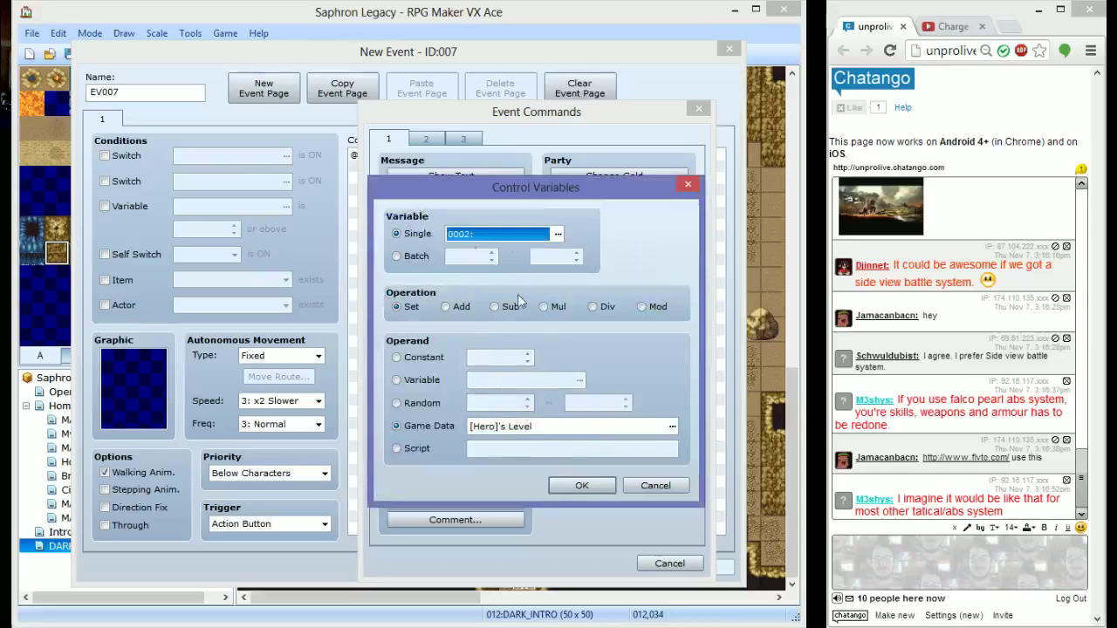
{"action": "left_click", "coordinate": [501, 425]}
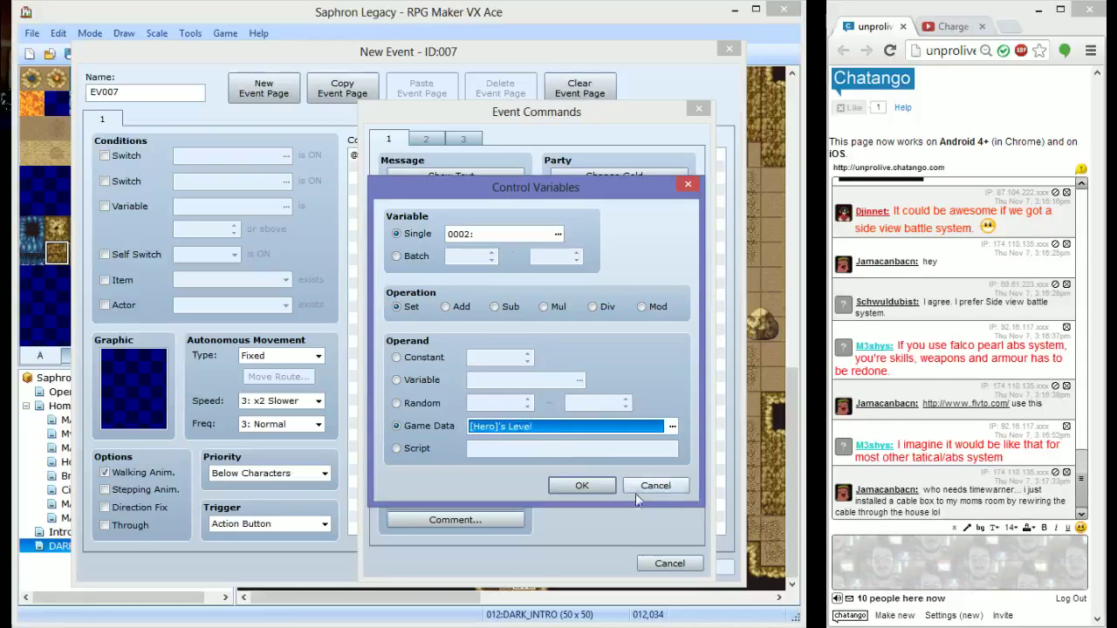
{"action": "left_click", "coordinate": [650, 487]}
{"action": "left_click", "coordinate": [651, 561]}
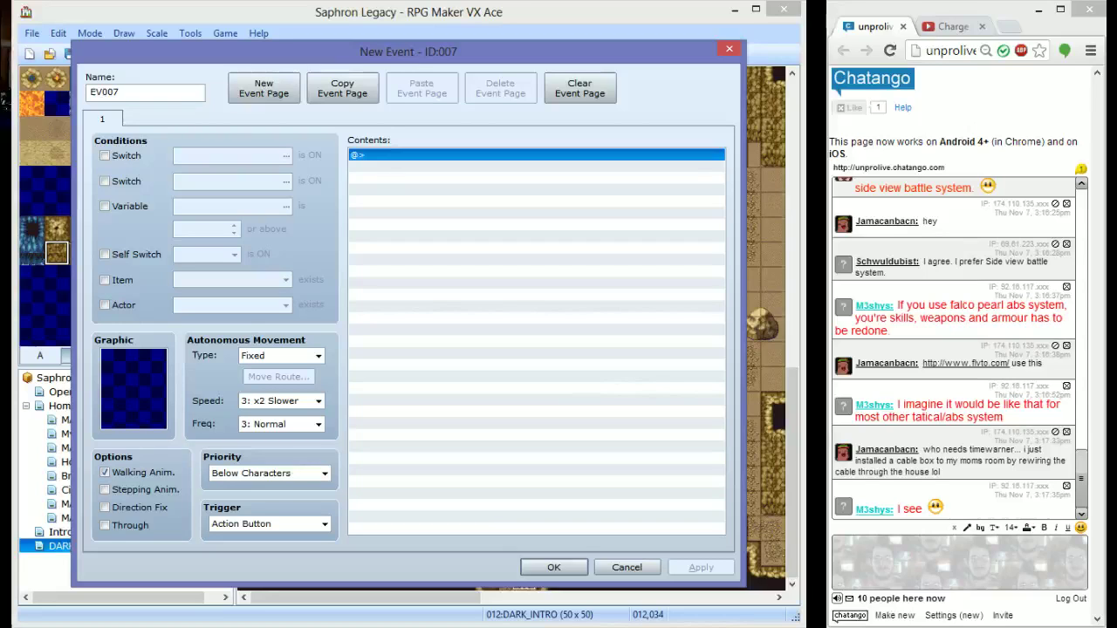
Check the list of people present in the chat, close it, and return to the event editor
{"action": "left_click", "coordinate": [872, 597]}
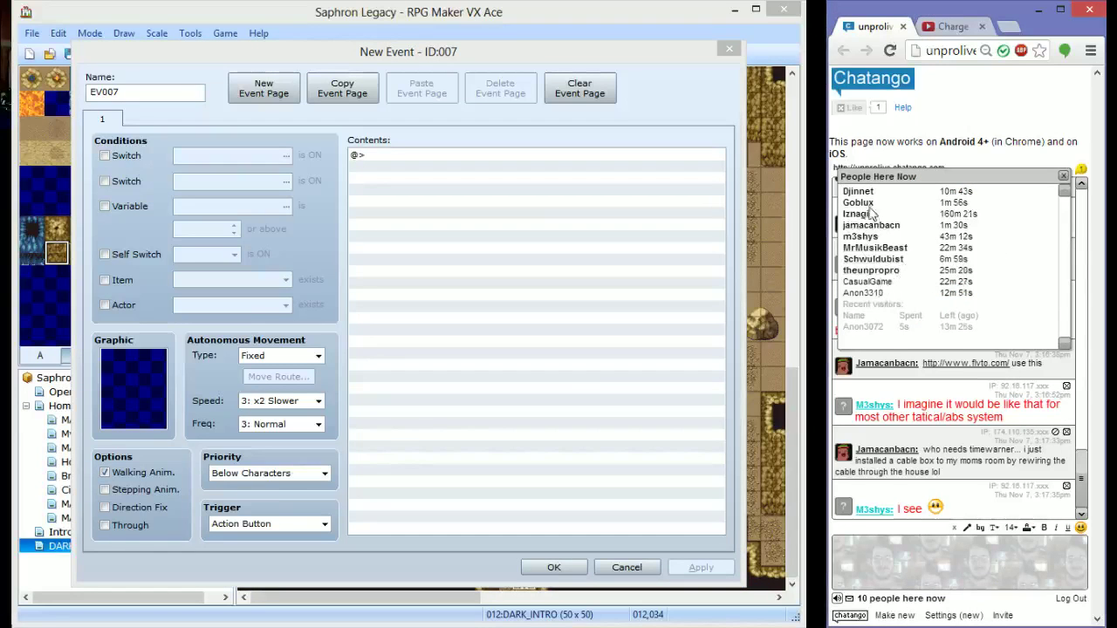
{"action": "left_click", "coordinate": [1063, 176]}
{"action": "left_click", "coordinate": [525, 301]}
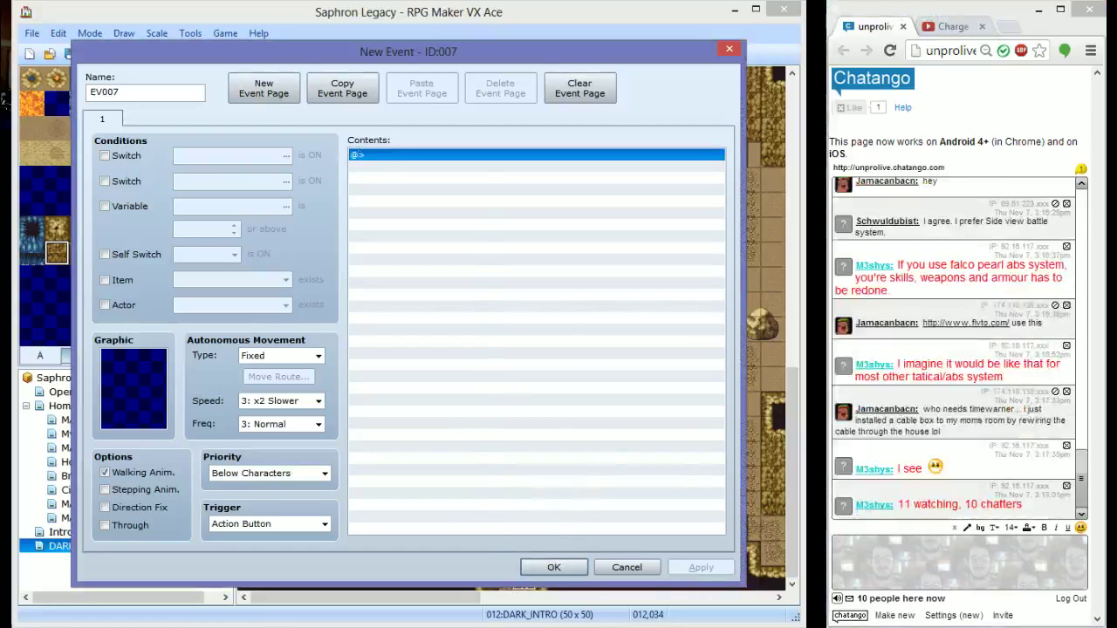
Discard the new event EV007 without adding any command, and return to the DARK_INTRO map
{"action": "double_click", "coordinate": [481, 424]}
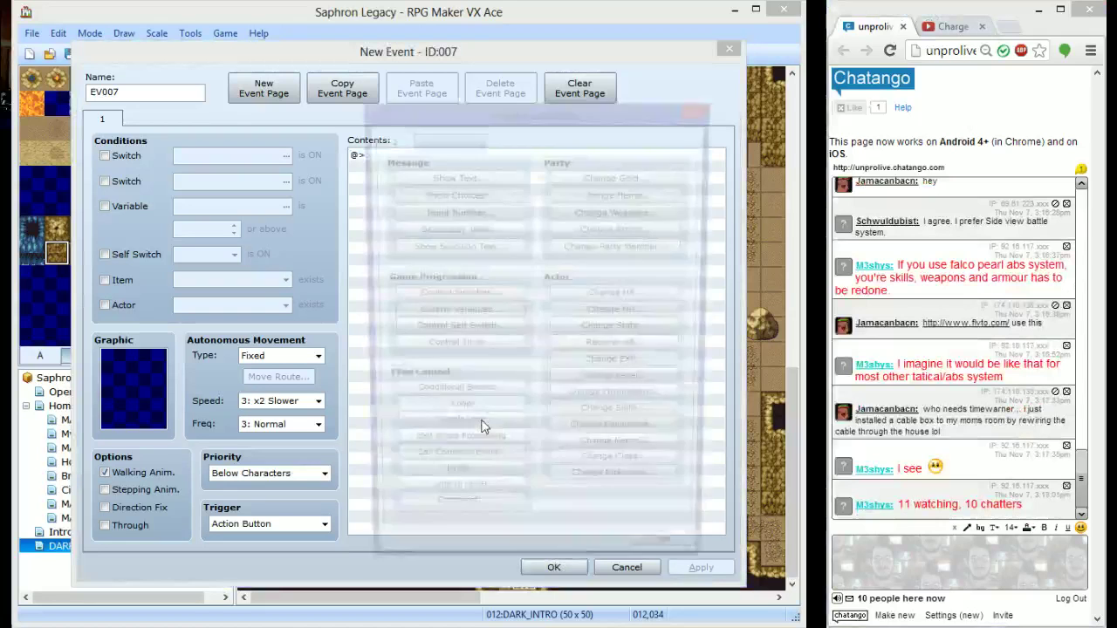
{"action": "left_click", "coordinate": [663, 562]}
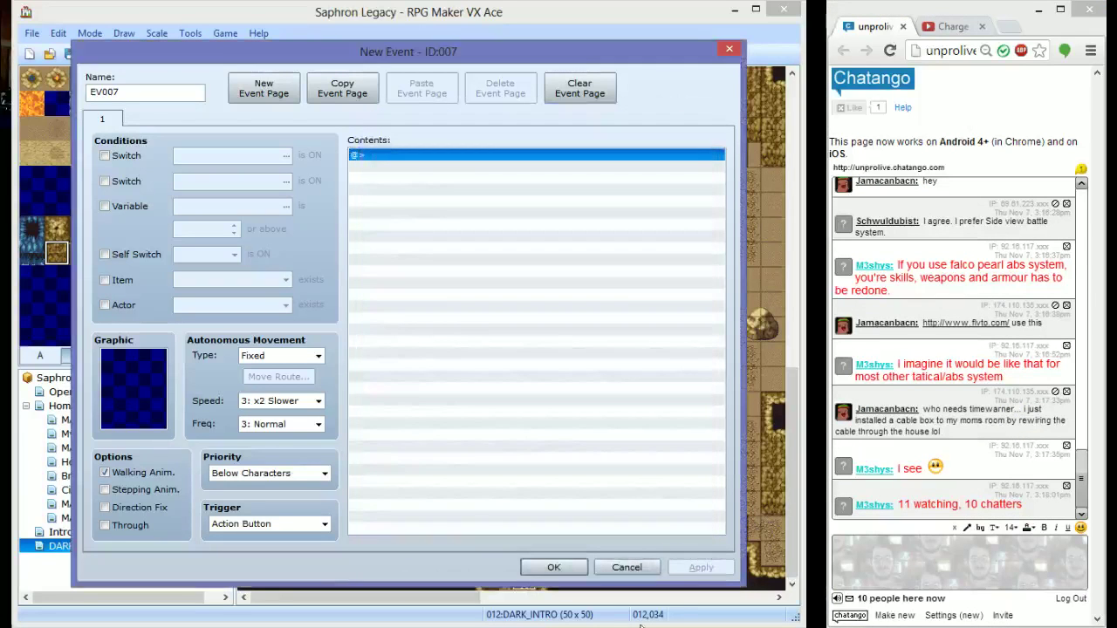
{"action": "left_click", "coordinate": [629, 564]}
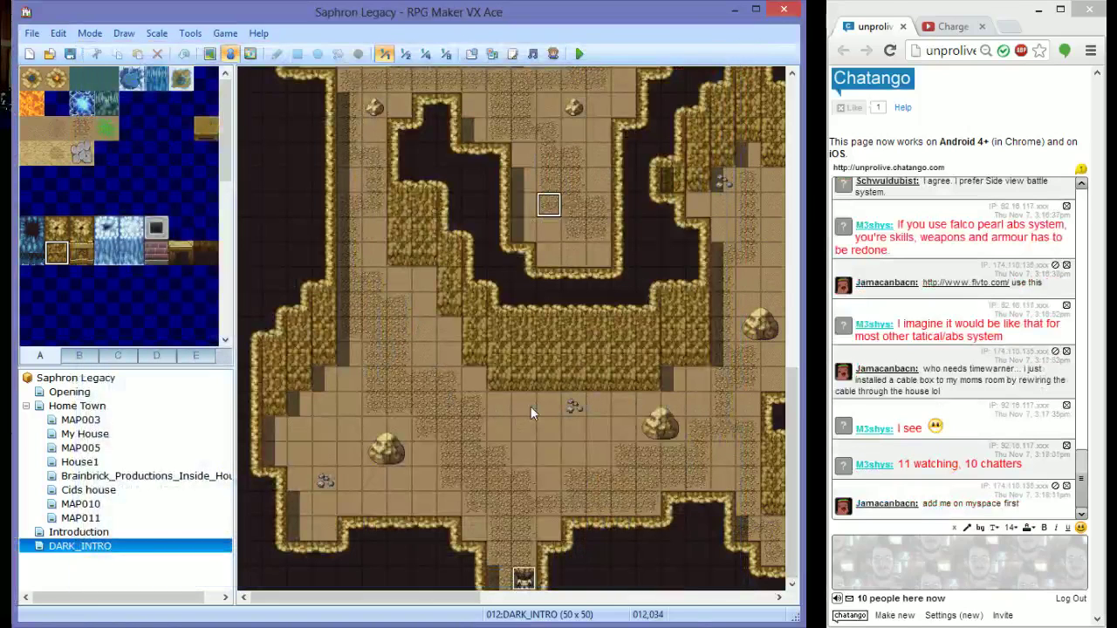
{"action": "left_click", "coordinate": [379, 309]}
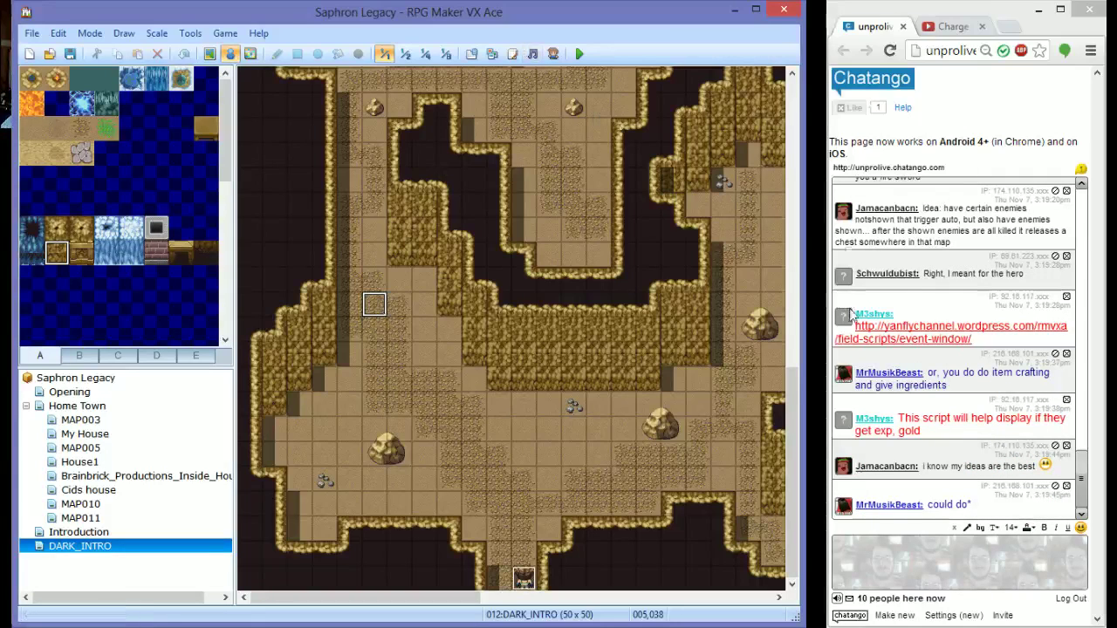
Open the Yanfly Event Window script page linked in the chat, read its description and script calls, and close it
{"action": "left_click", "coordinate": [896, 328]}
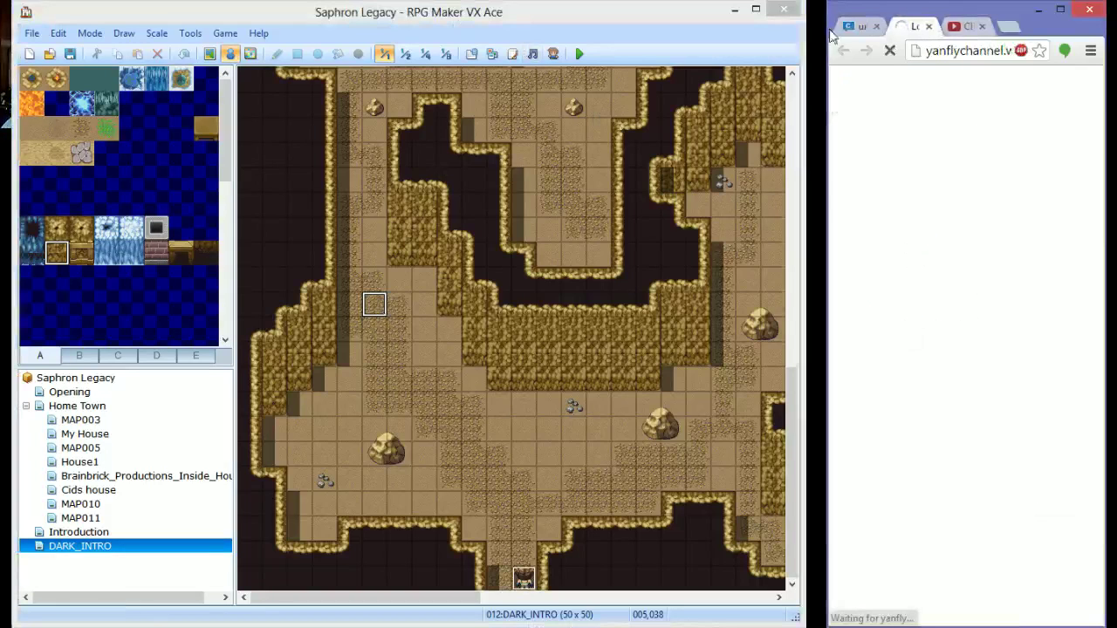
{"action": "left_click", "coordinate": [859, 25]}
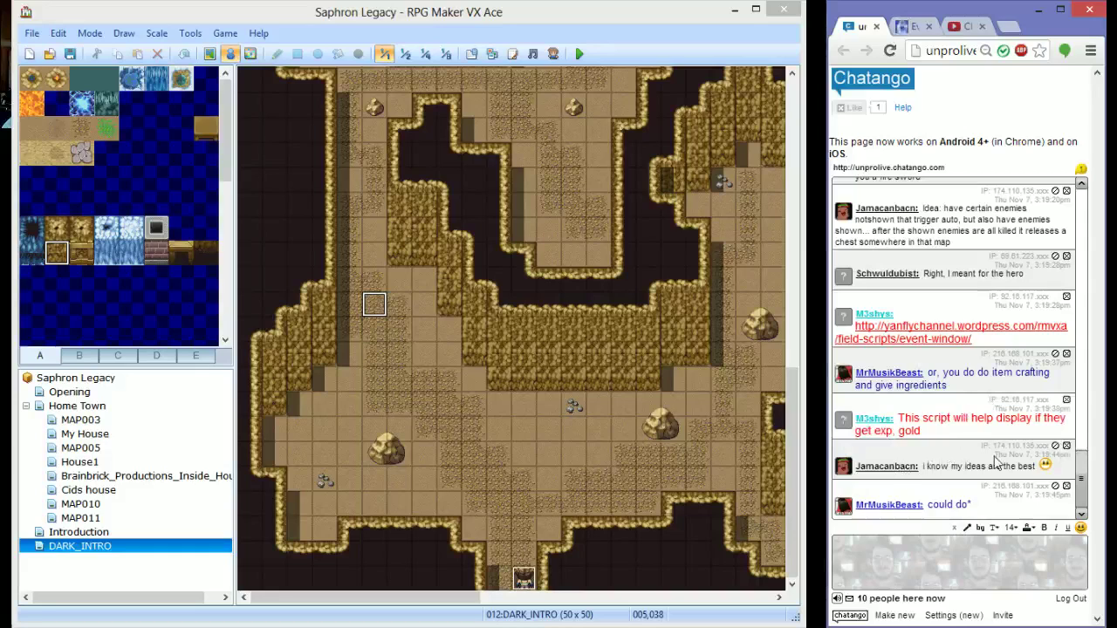
{"action": "left_click", "coordinate": [912, 26]}
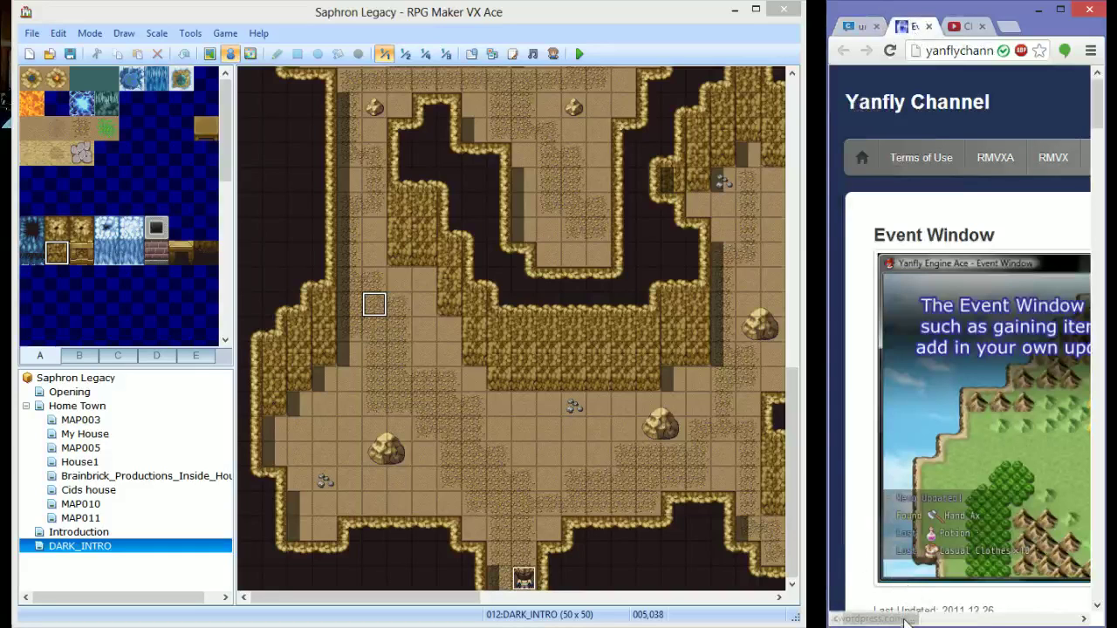
{"action": "left_click_drag", "start_coordinate": [902, 618], "coordinate": [960, 617]}
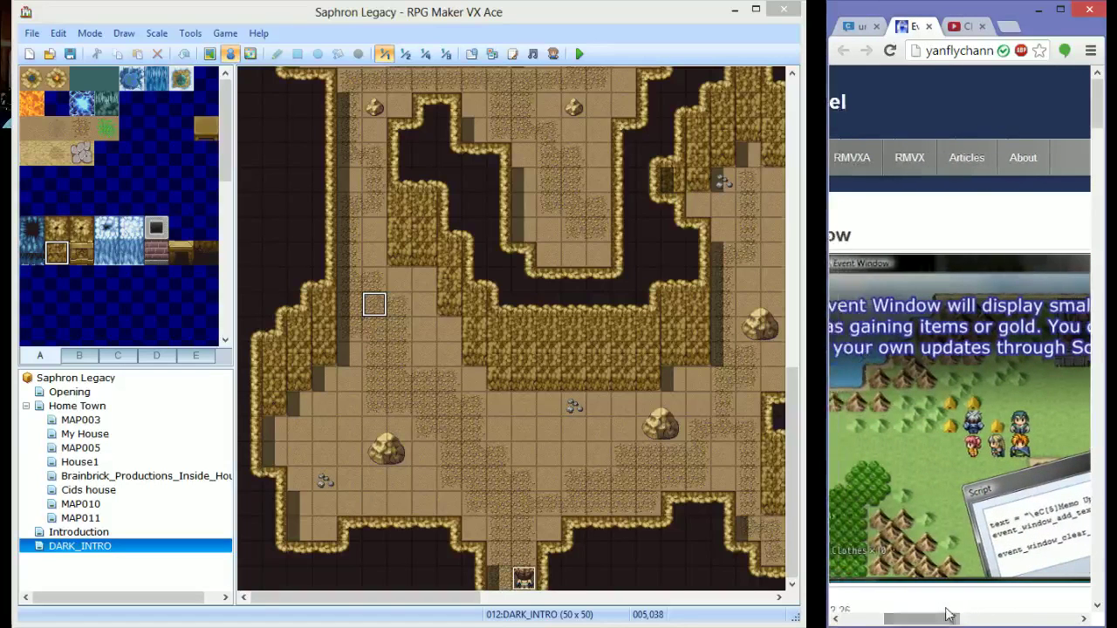
{"action": "scroll", "coordinate": [960, 527], "scroll_direction": "down", "scroll_amount": 5}
{"action": "scroll", "coordinate": [960, 528], "scroll_direction": "down", "scroll_amount": 4}
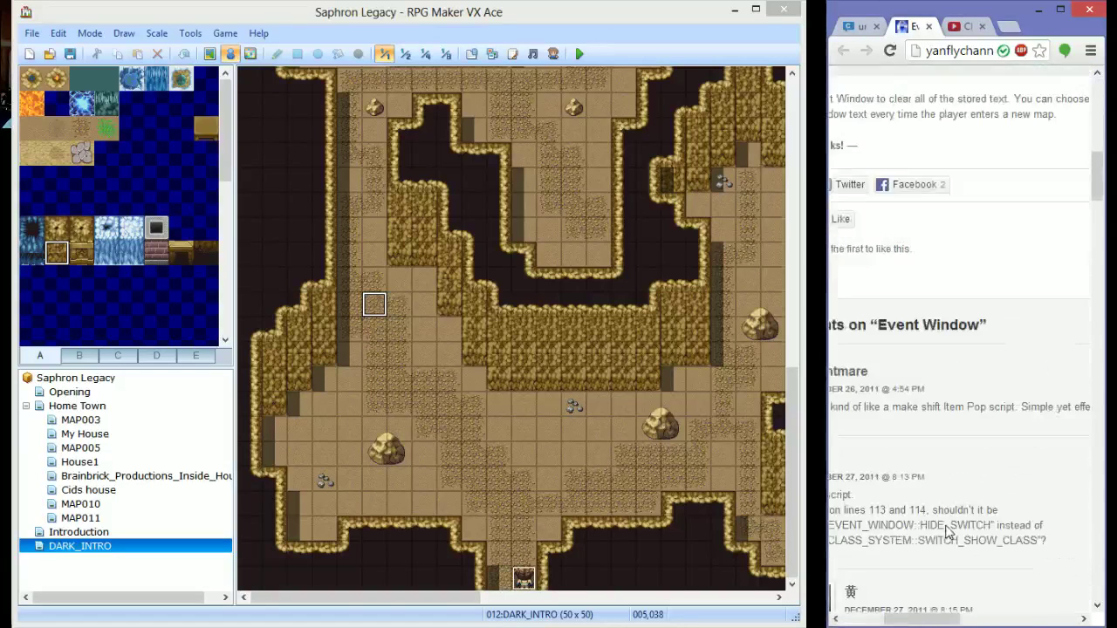
{"action": "scroll", "coordinate": [947, 532], "scroll_direction": "up", "scroll_amount": 7}
{"action": "left_click_drag", "start_coordinate": [910, 615], "coordinate": [877, 620]}
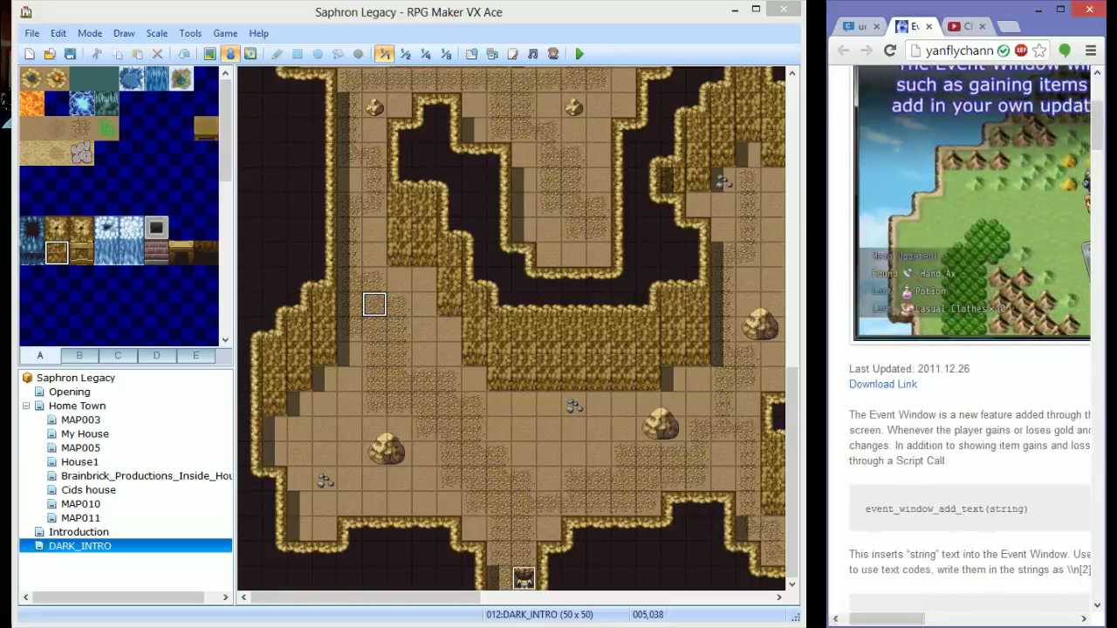
{"action": "scroll", "coordinate": [967, 521], "scroll_direction": "up", "scroll_amount": 2}
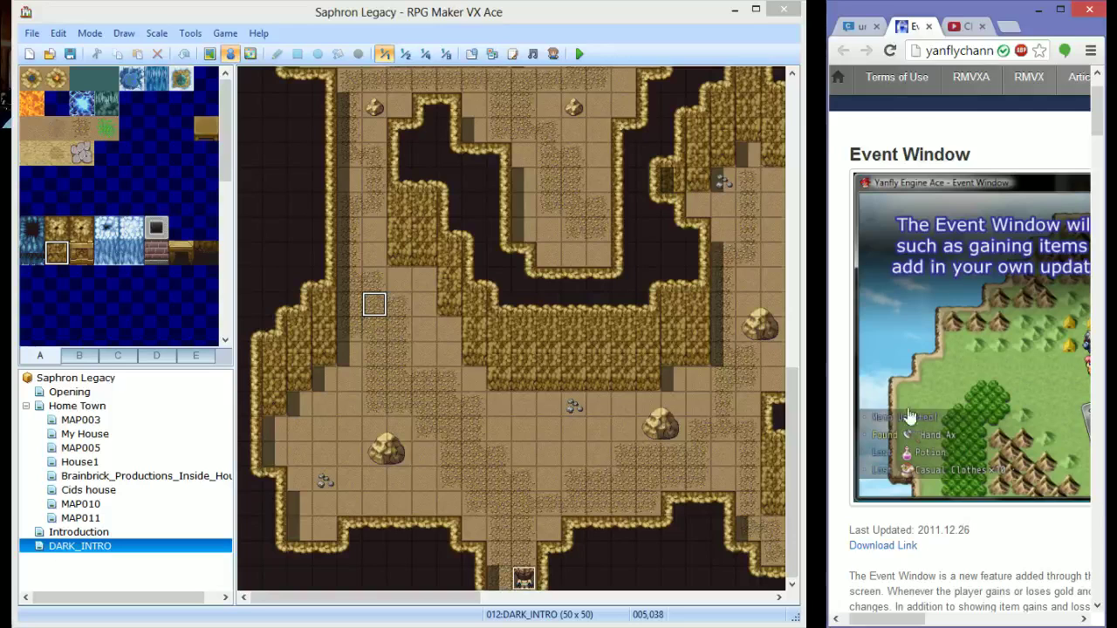
{"action": "scroll", "coordinate": [944, 534], "scroll_direction": "down", "scroll_amount": 10}
{"action": "scroll", "coordinate": [942, 535], "scroll_direction": "up", "scroll_amount": 4}
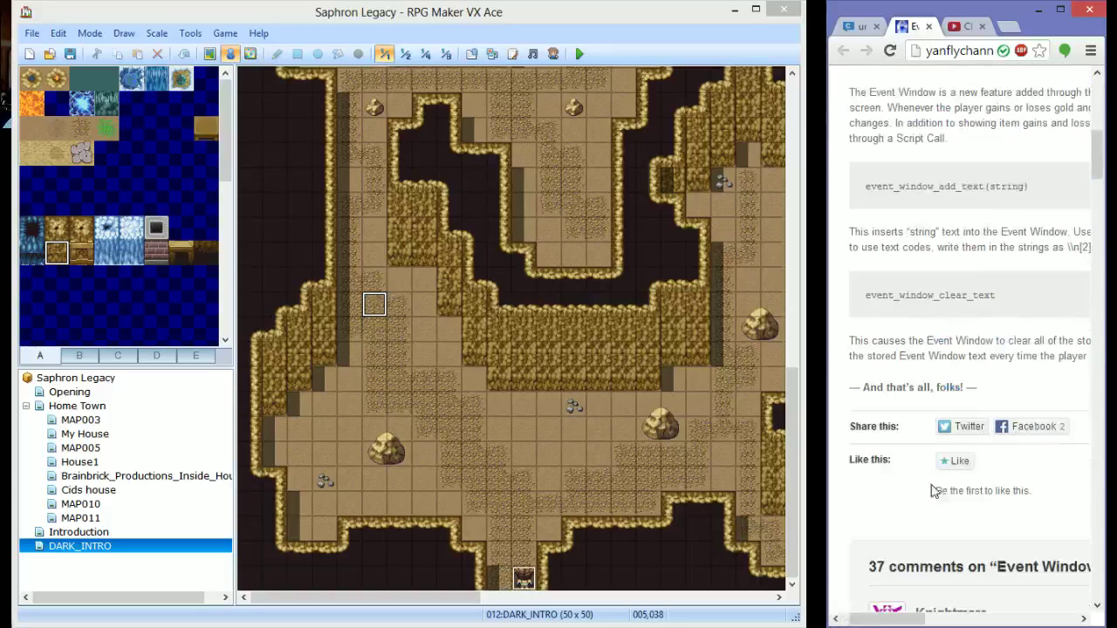
{"action": "left_click", "coordinate": [929, 27]}
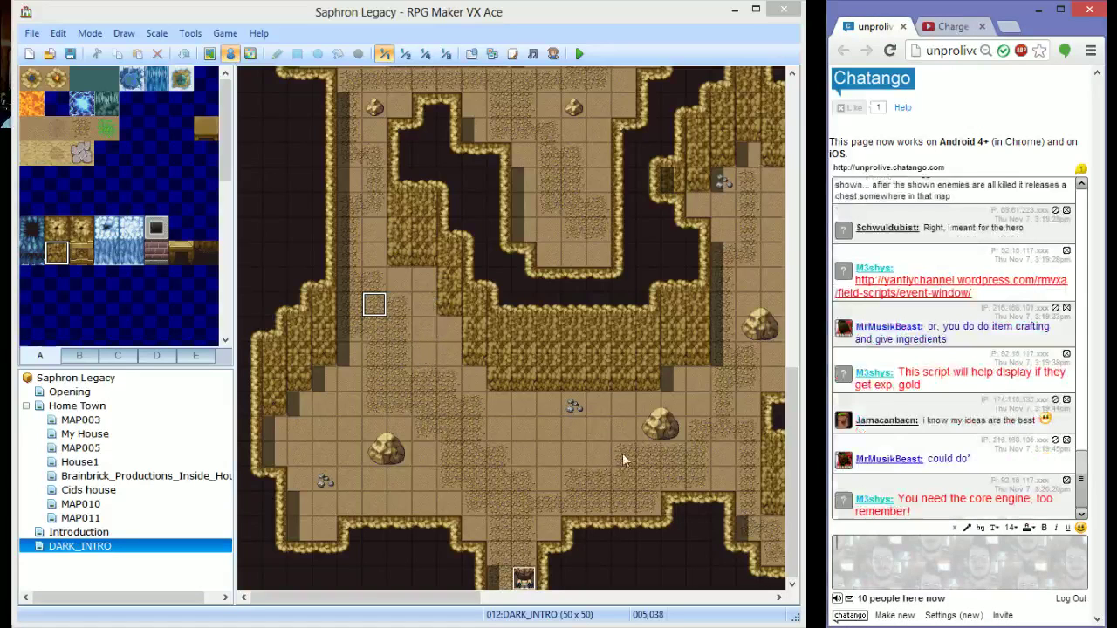
Duplicate the copied Fire Lv.1 skill into the empty skill slot 026 of the database
{"action": "left_click", "coordinate": [521, 454]}
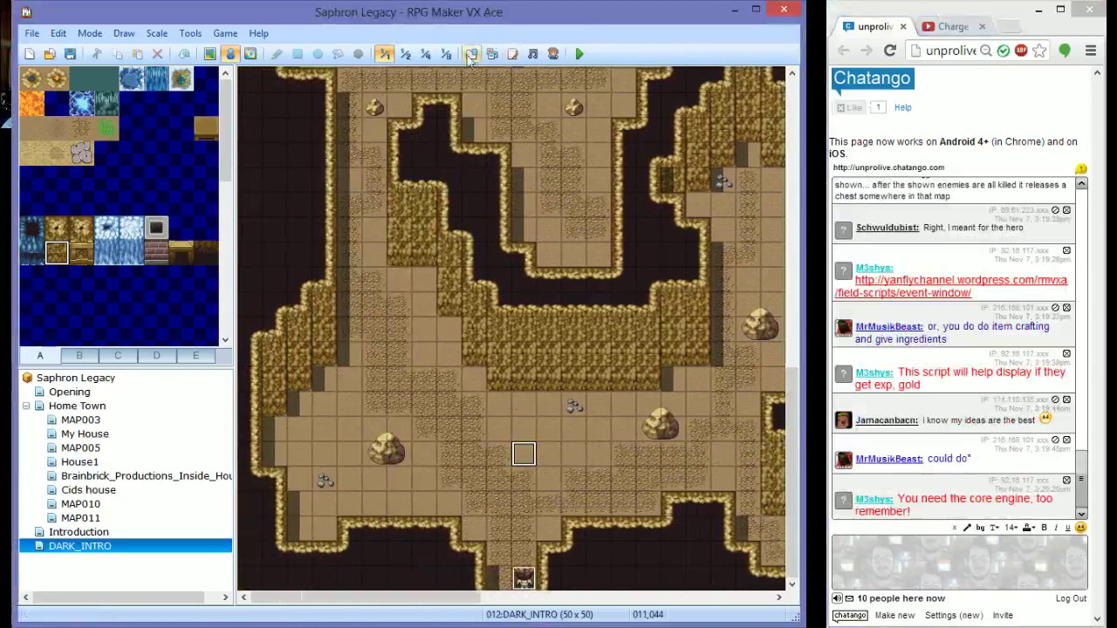
{"action": "left_click", "coordinate": [470, 54]}
{"action": "left_click", "coordinate": [166, 68]}
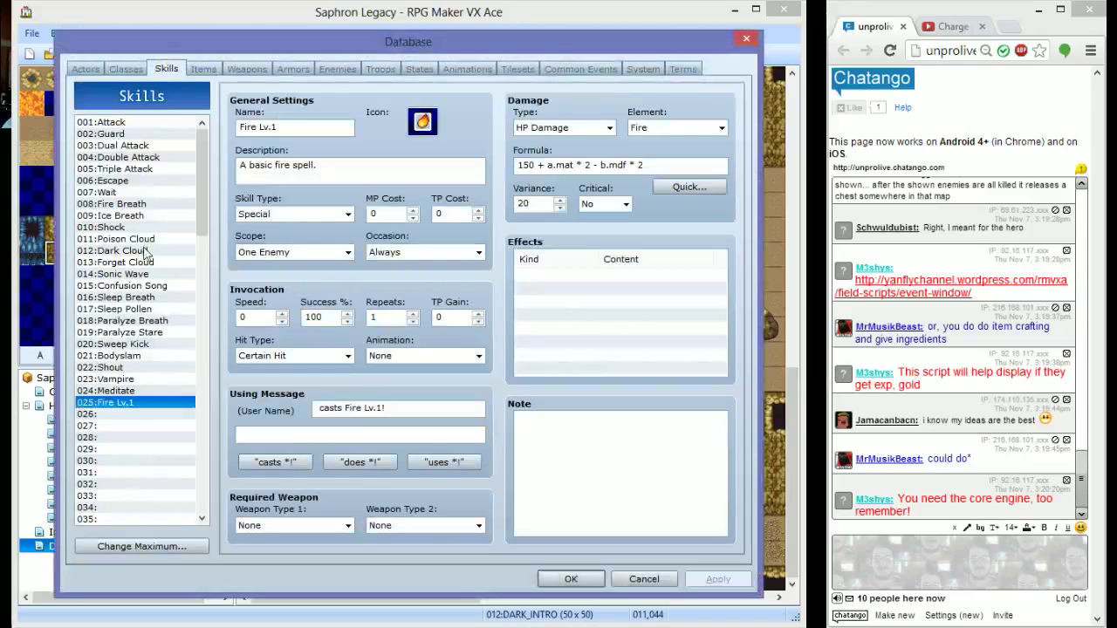
{"action": "left_click", "coordinate": [134, 417]}
{"action": "key", "text": "ctrl+v"}
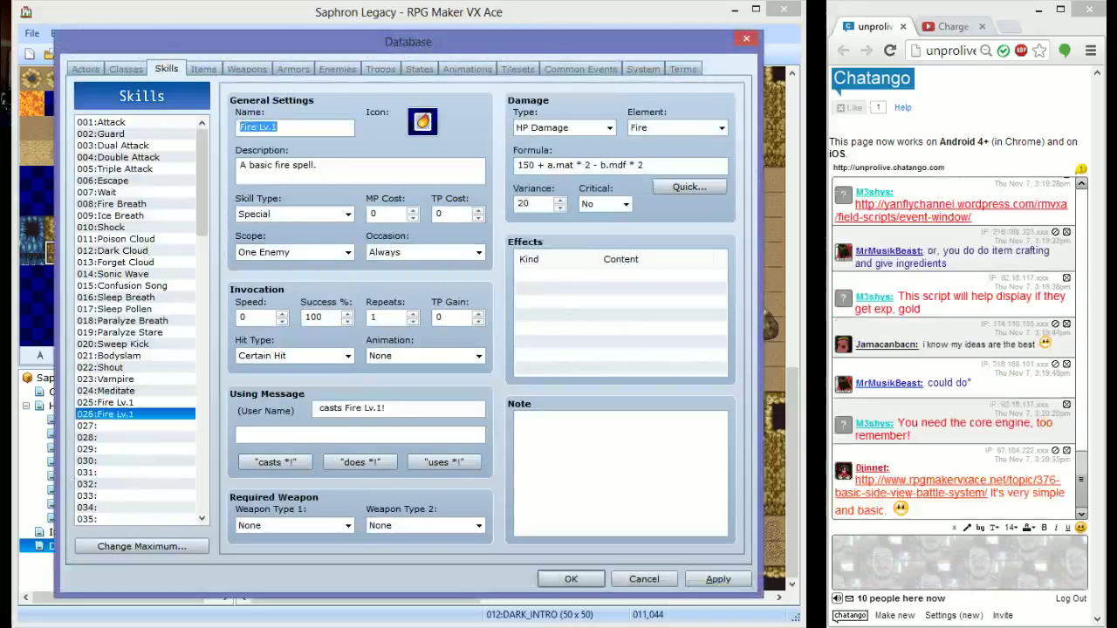
Set the duplicated skill's damage formula to 150 + a.mat * 4 - b.mdf * 2, rename it Fire Lv.2, and apply the changes
{"action": "left_click", "coordinate": [577, 165]}
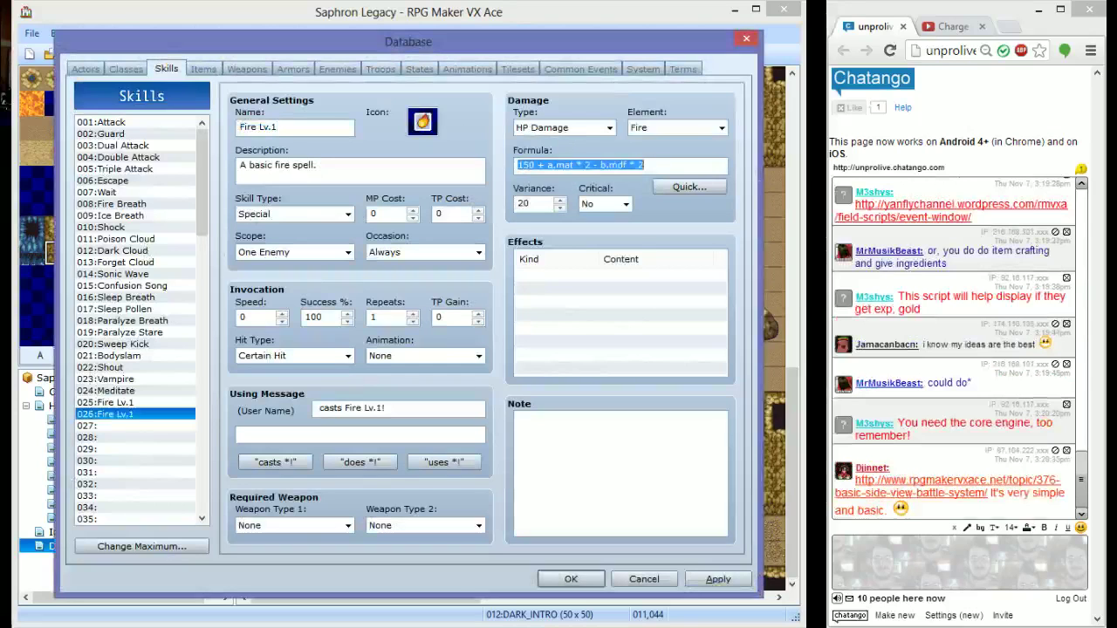
{"action": "double_click", "coordinate": [588, 165]}
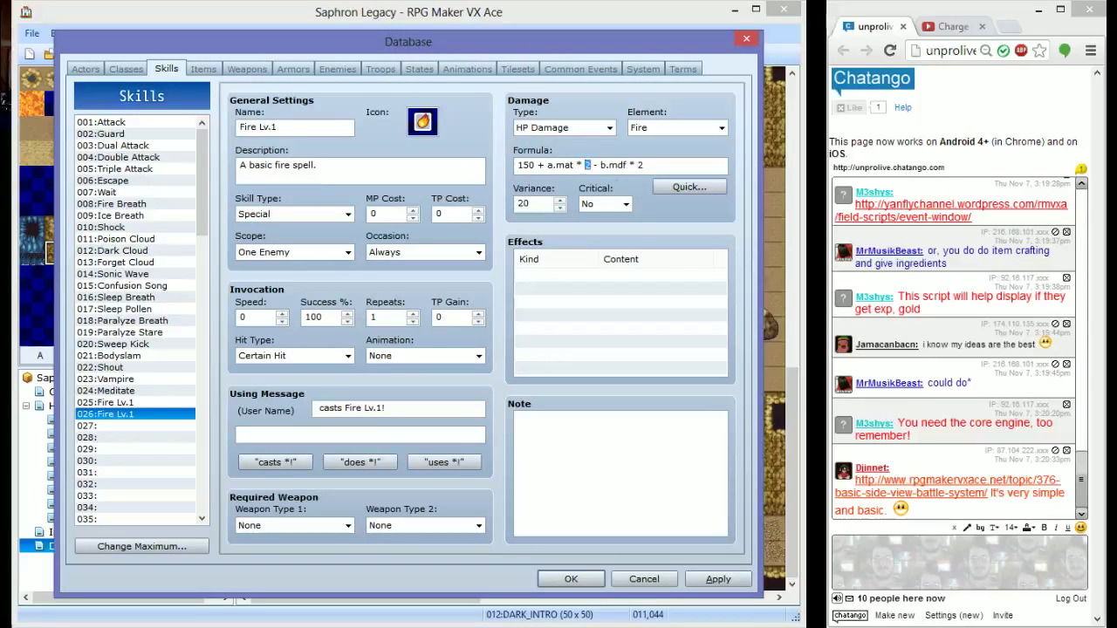
{"action": "type", "text": "4"}
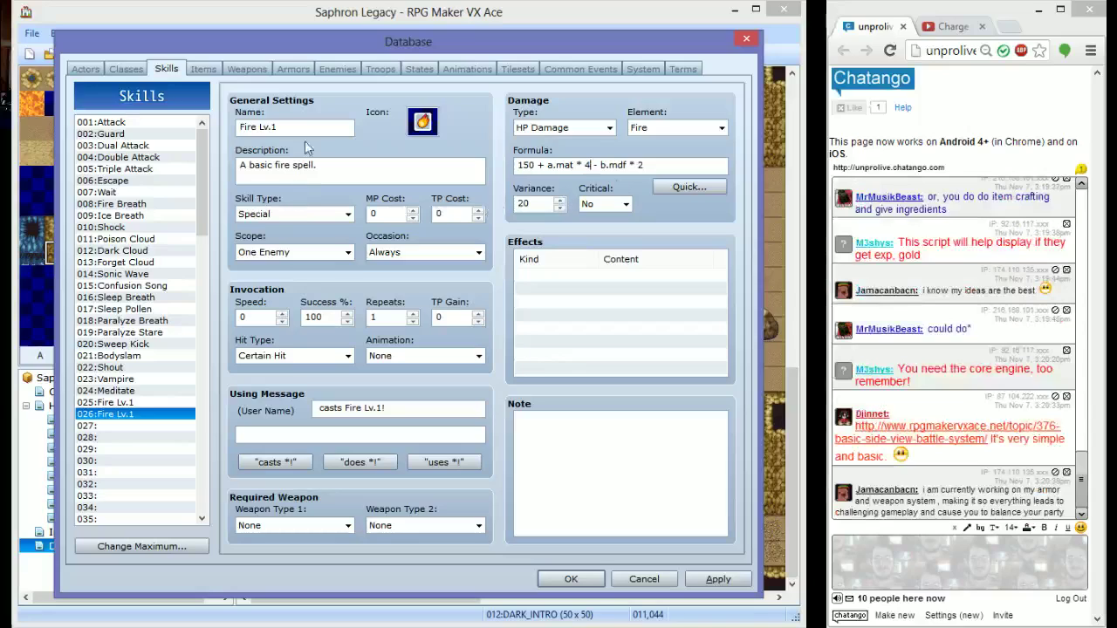
{"action": "double_click", "coordinate": [311, 128]}
{"action": "left_click", "coordinate": [310, 128]}
{"action": "key", "text": "BackSpace"}
{"action": "type", "text": "2"}
{"action": "left_click", "coordinate": [717, 578]}
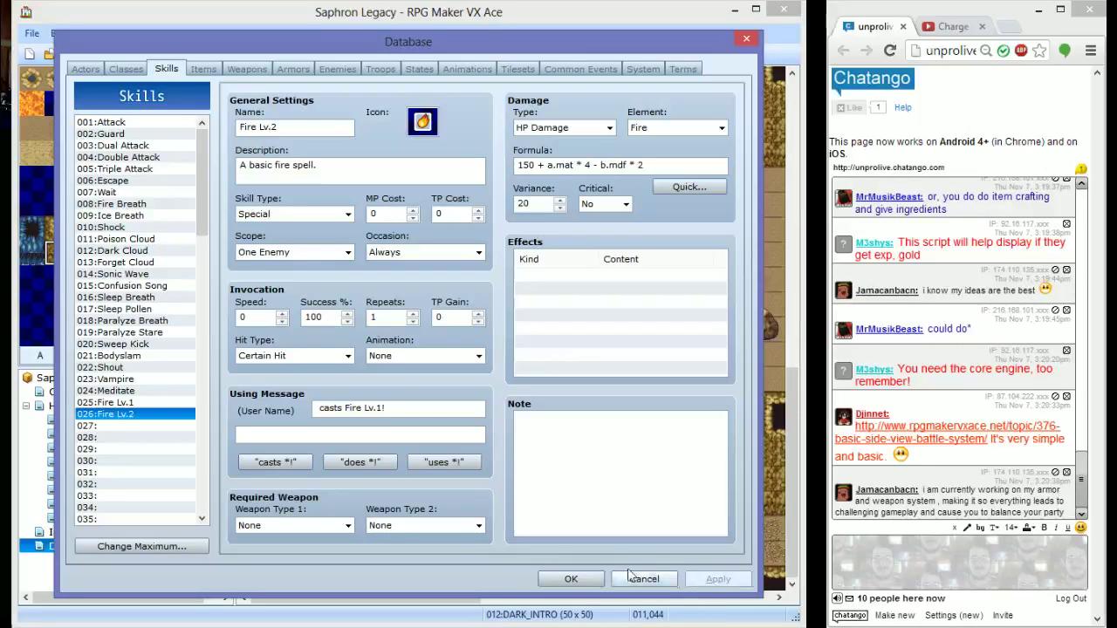
{"action": "left_click", "coordinate": [117, 426]}
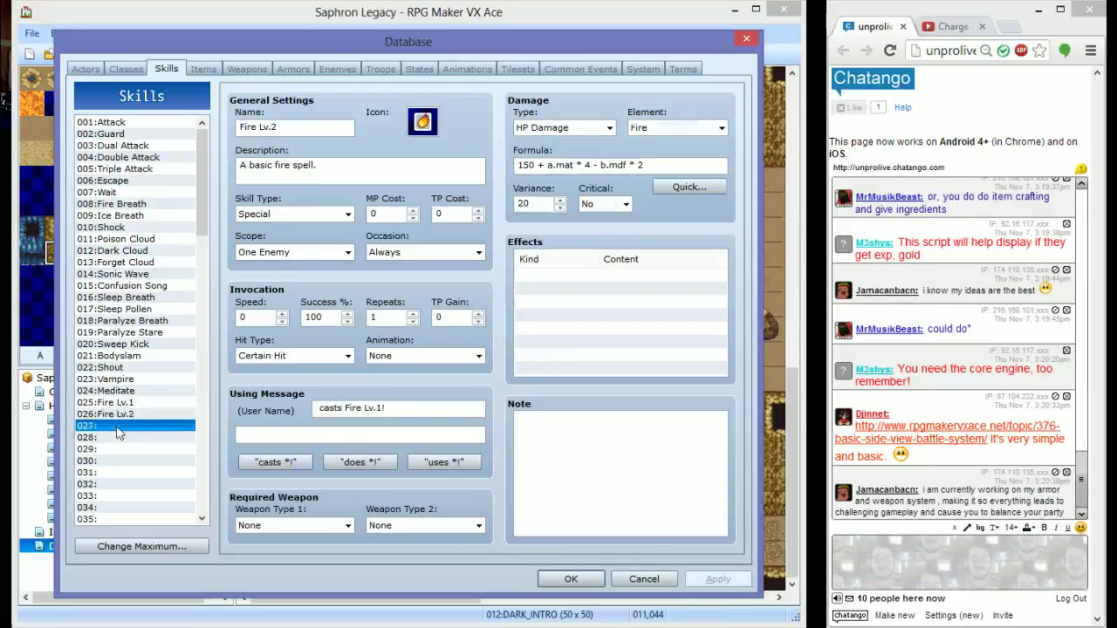
{"action": "key", "text": "ctrl+v"}
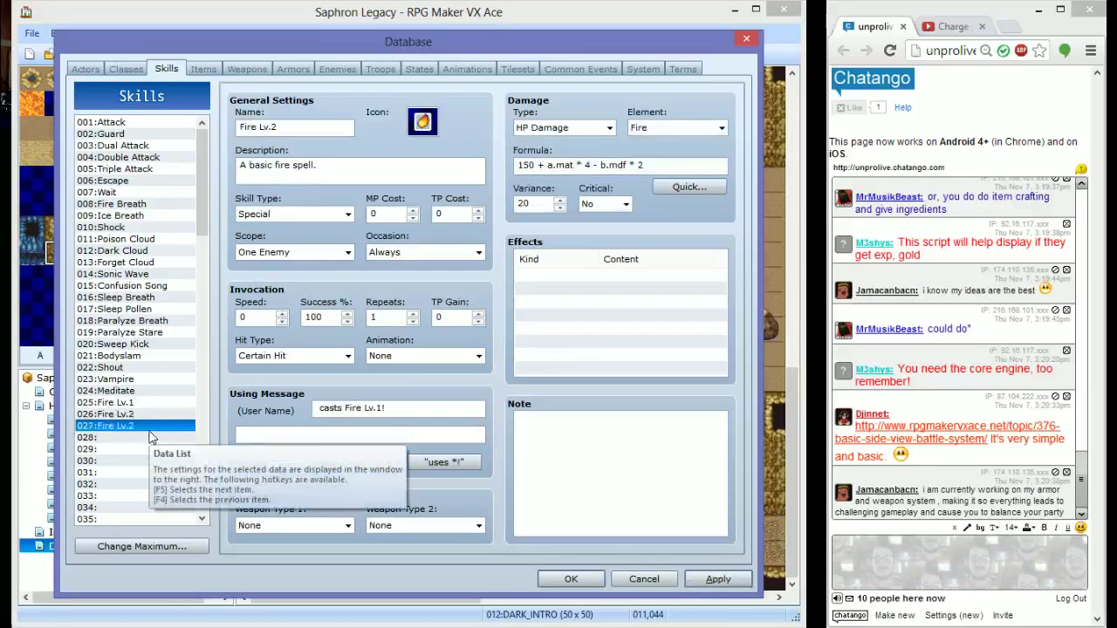
{"action": "key", "text": "Delete"}
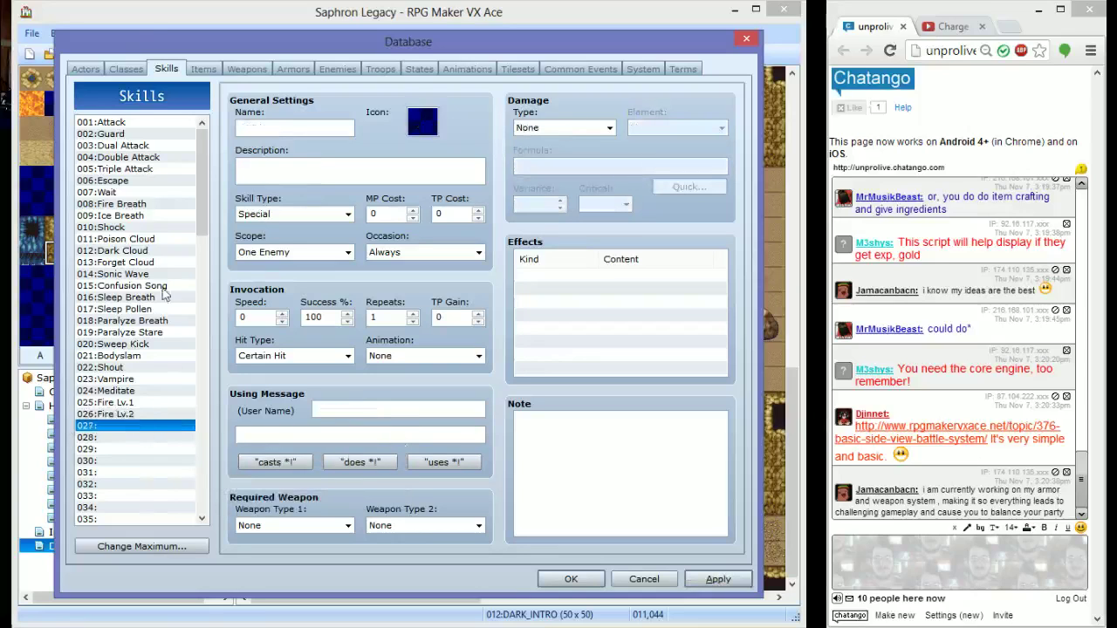
Add Fire Lv.2 to the Witch class as a skill learned at level 1
{"action": "left_click", "coordinate": [133, 67]}
{"action": "double_click", "coordinate": [340, 358]}
{"action": "left_click", "coordinate": [382, 387]}
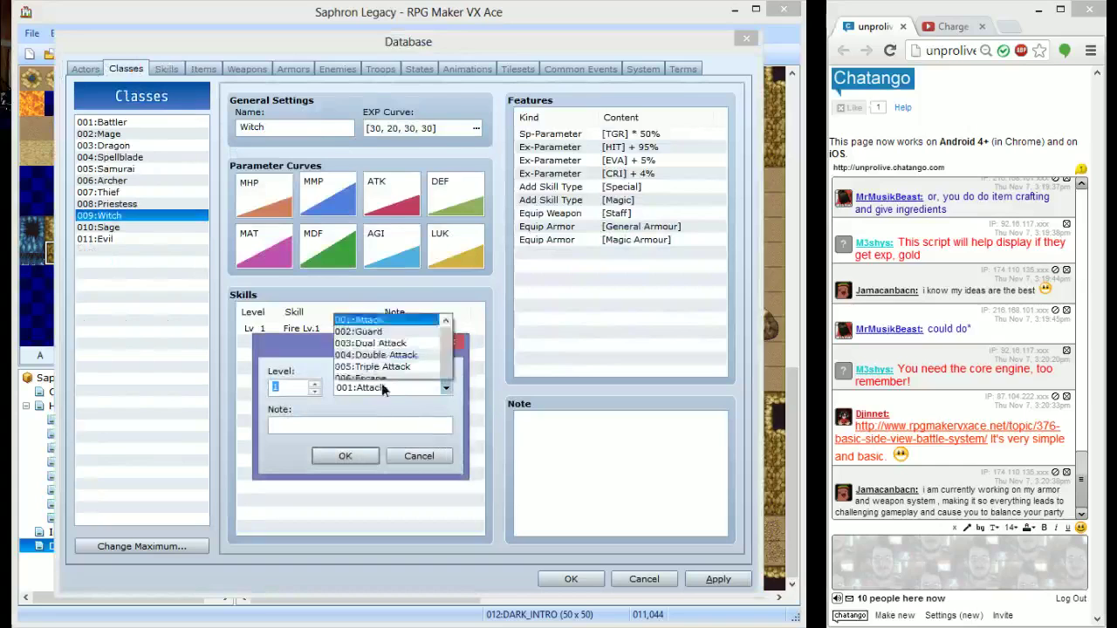
{"action": "left_click", "coordinate": [375, 336]}
{"action": "left_click", "coordinate": [349, 455]}
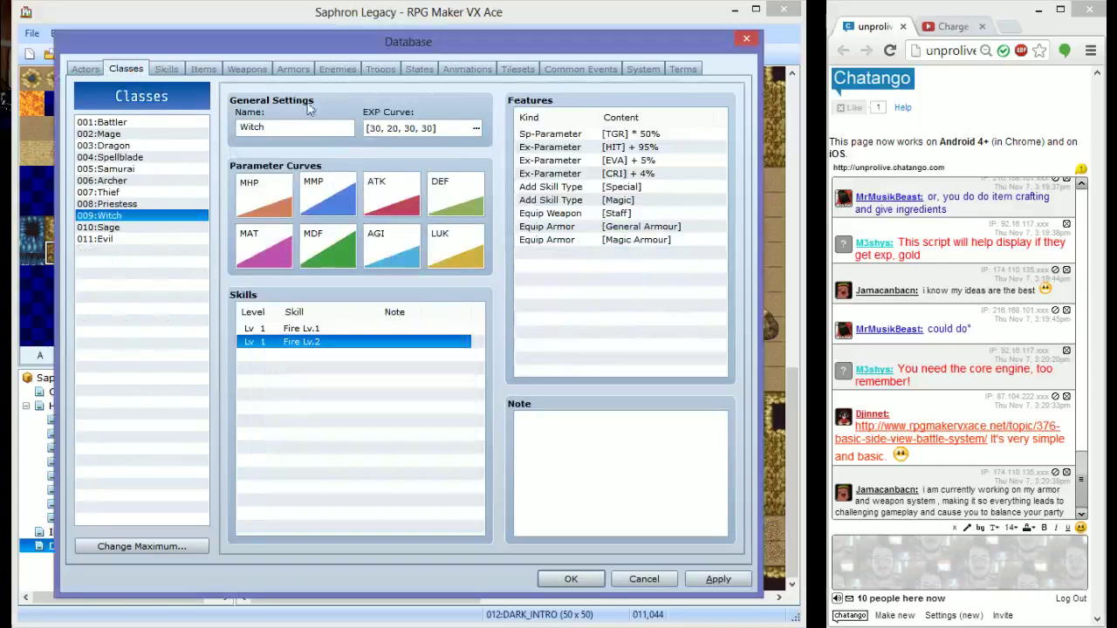
Run a battle test of the Slime*4 troop and cast Fire Lv.2 on the first slime
{"action": "left_click", "coordinate": [381, 68]}
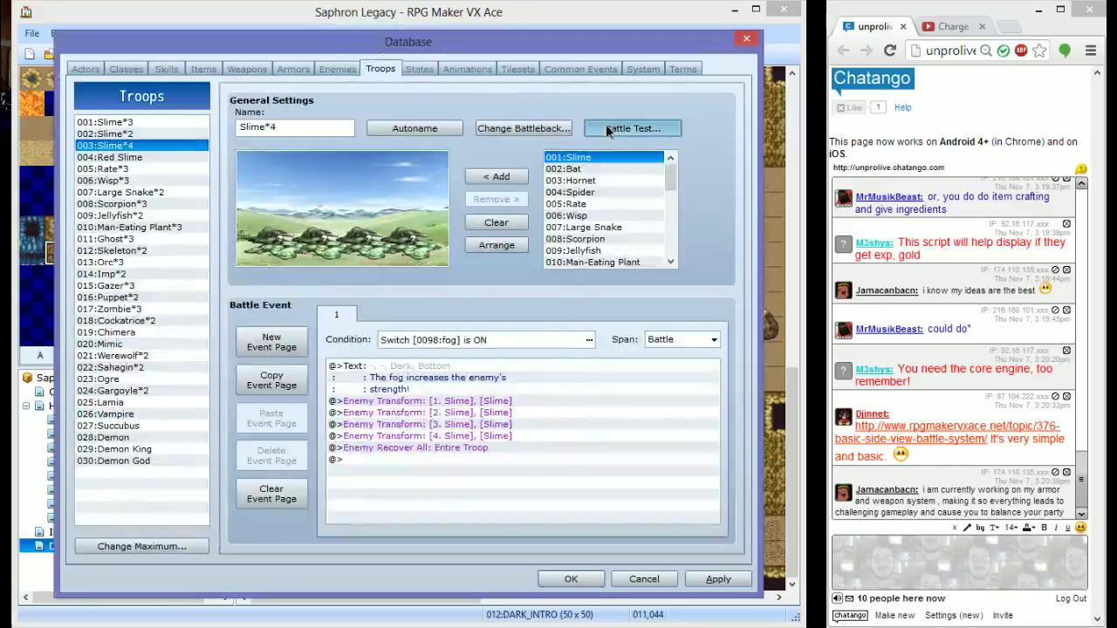
{"action": "left_click", "coordinate": [607, 127]}
{"action": "left_click", "coordinate": [457, 431]}
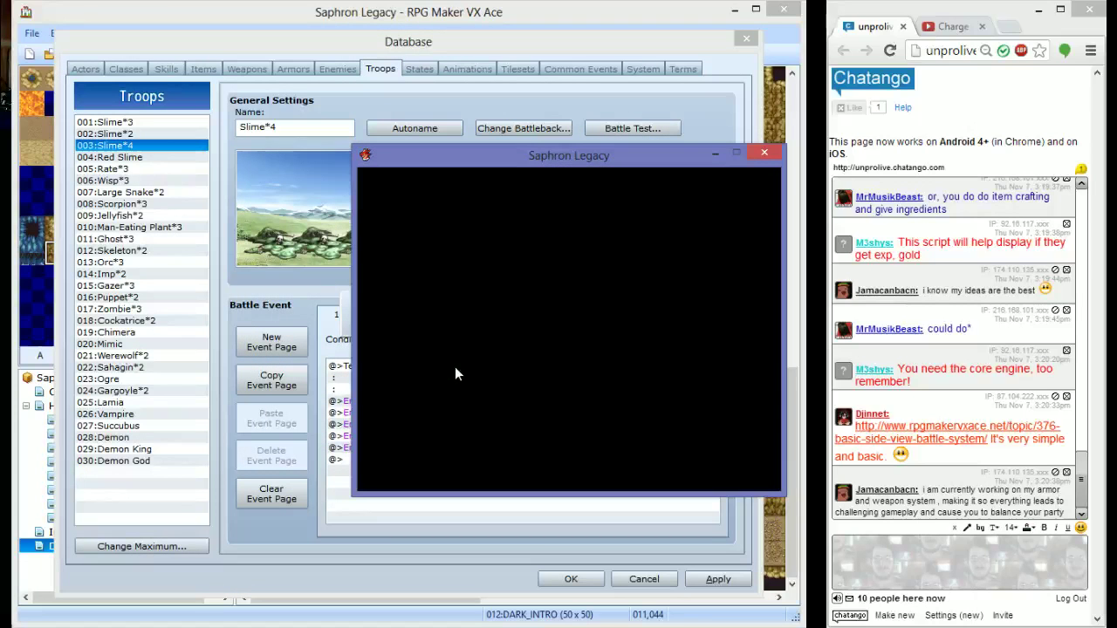
{"action": "key", "text": "Return"}
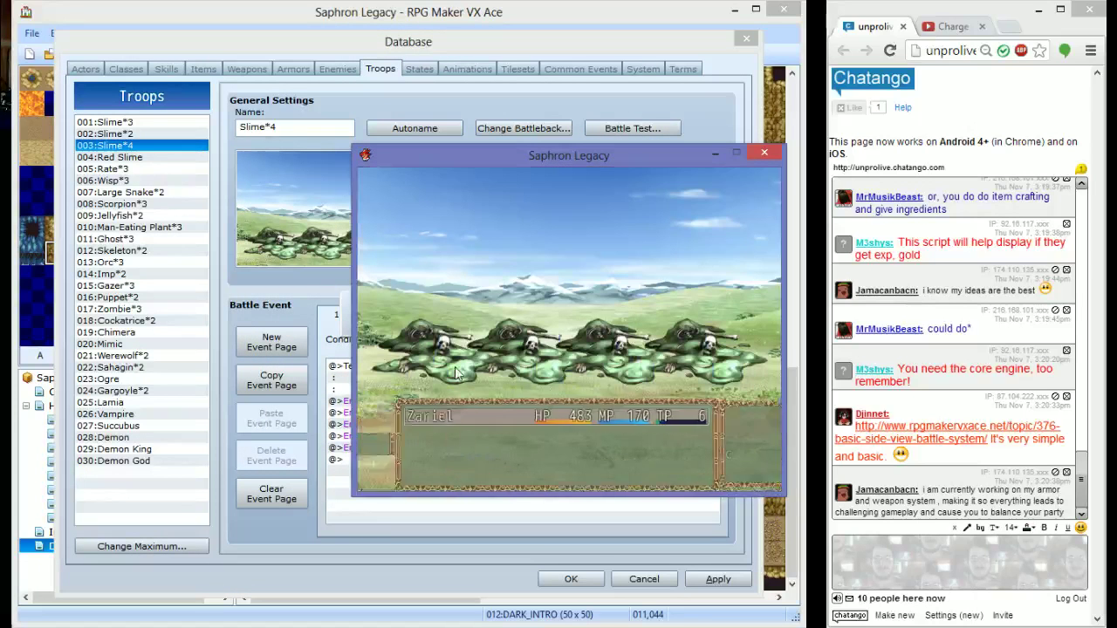
{"action": "key", "text": "Down"}
{"action": "key", "text": "Down"}
{"action": "key", "text": "Return"}
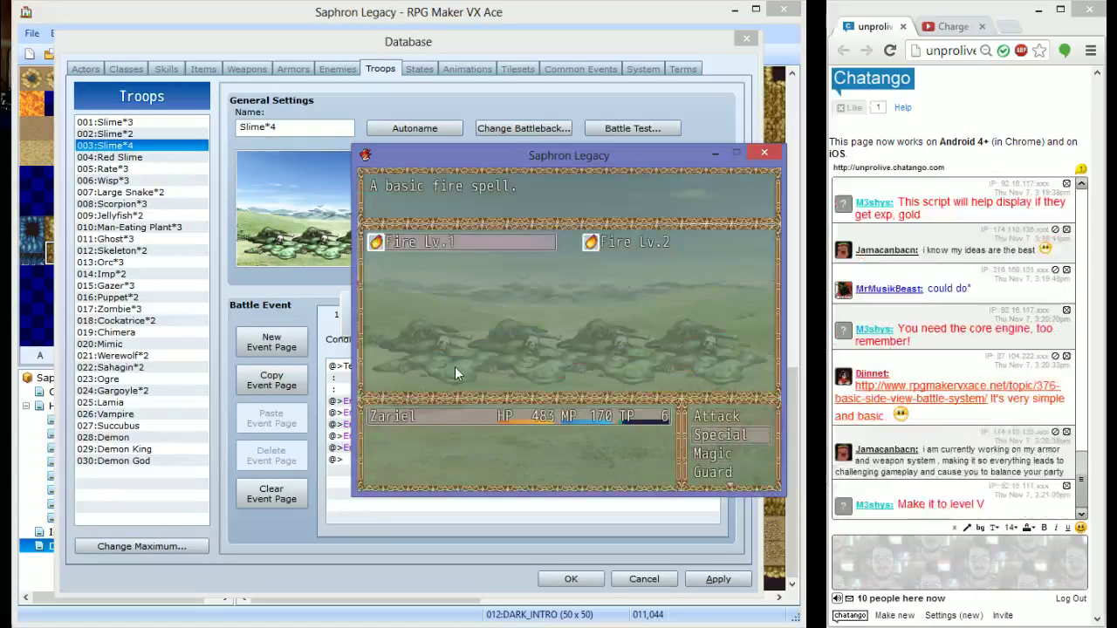
{"action": "key", "text": "Right"}
{"action": "key", "text": "Return"}
{"action": "key", "text": "Return"}
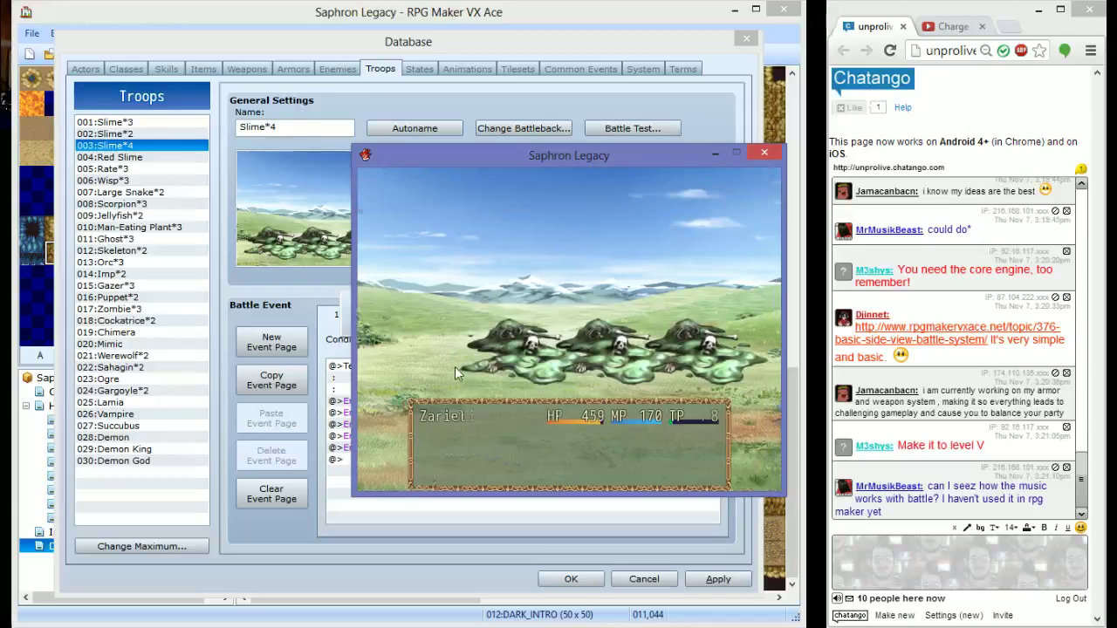
Cast Fire Lv.1 on Slime B to compare its damage, and end the battle test
{"action": "key", "text": "Down"}
{"action": "key", "text": "Return"}
{"action": "key", "text": "Left"}
{"action": "key", "text": "Return"}
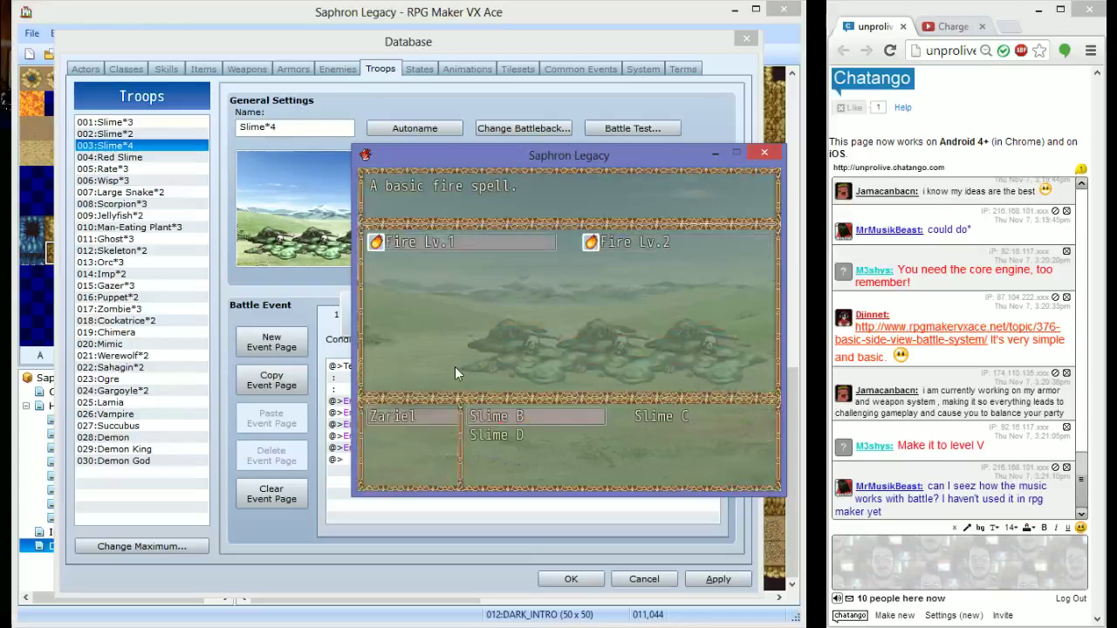
{"action": "key", "text": "Return"}
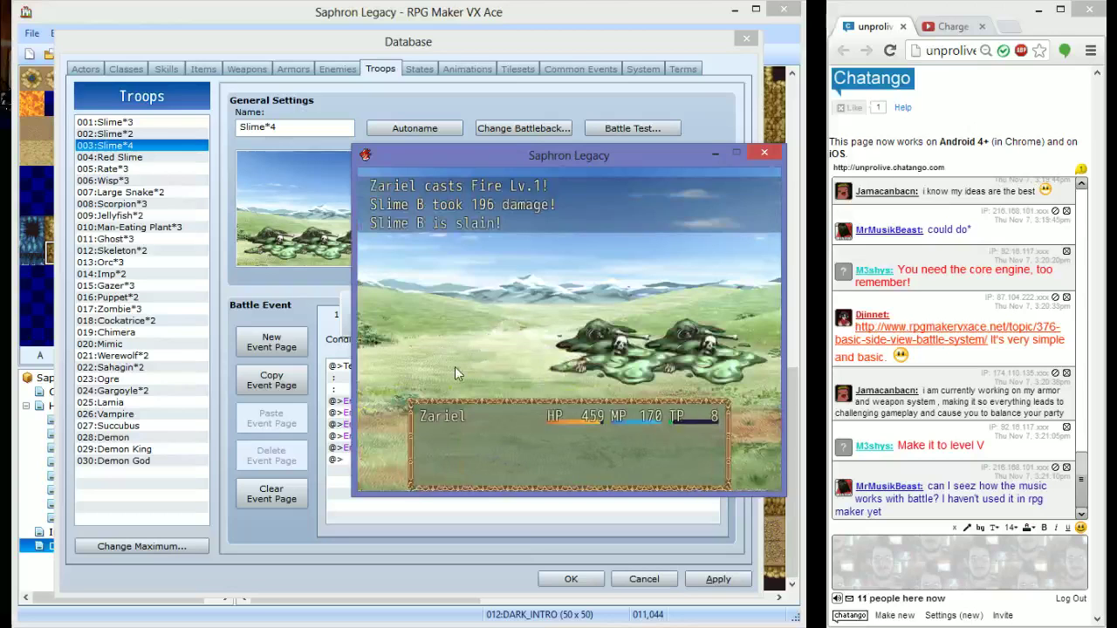
{"action": "left_click", "coordinate": [765, 153]}
Change the Fire Lv.2 damage formula to 150 + a.mat * 14 - b.mdf * 2 and apply it
{"action": "left_click", "coordinate": [186, 69]}
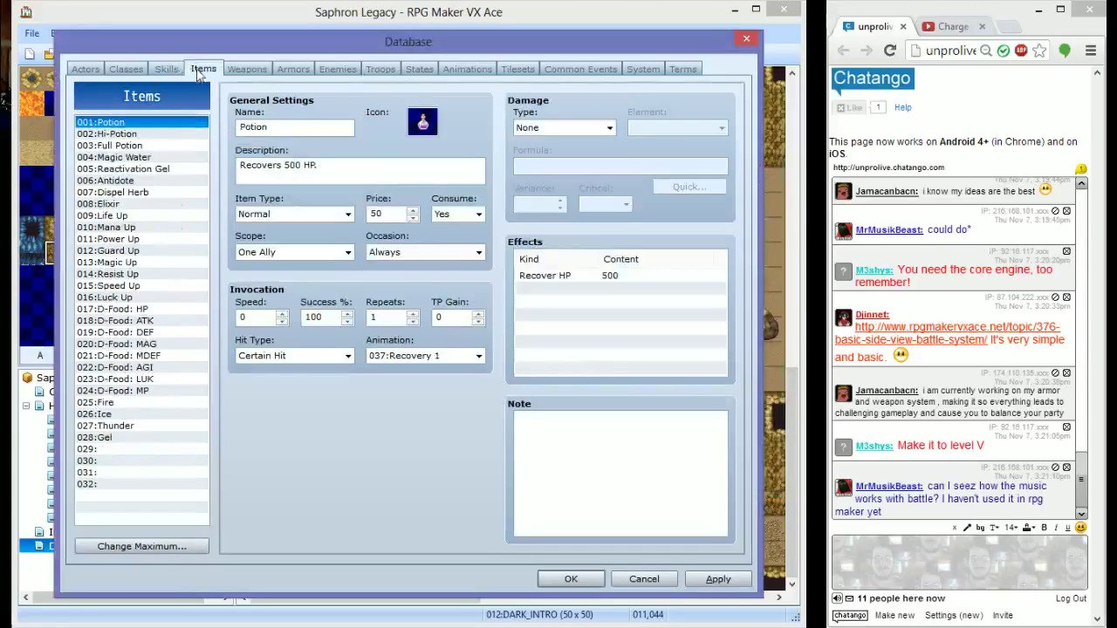
{"action": "key", "text": "Left"}
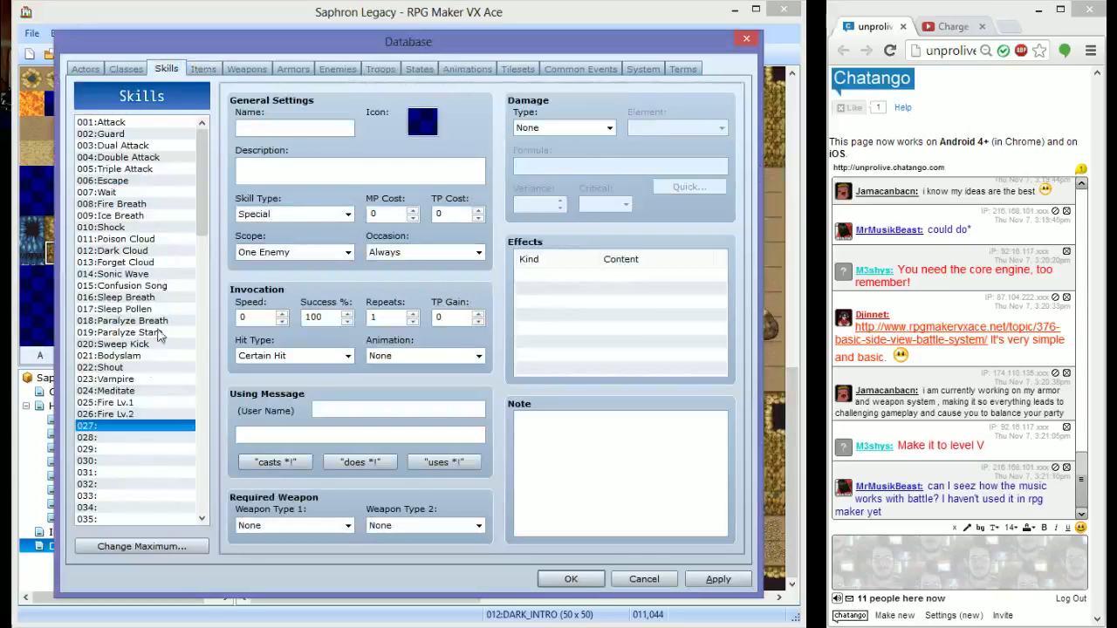
{"action": "left_click", "coordinate": [147, 414]}
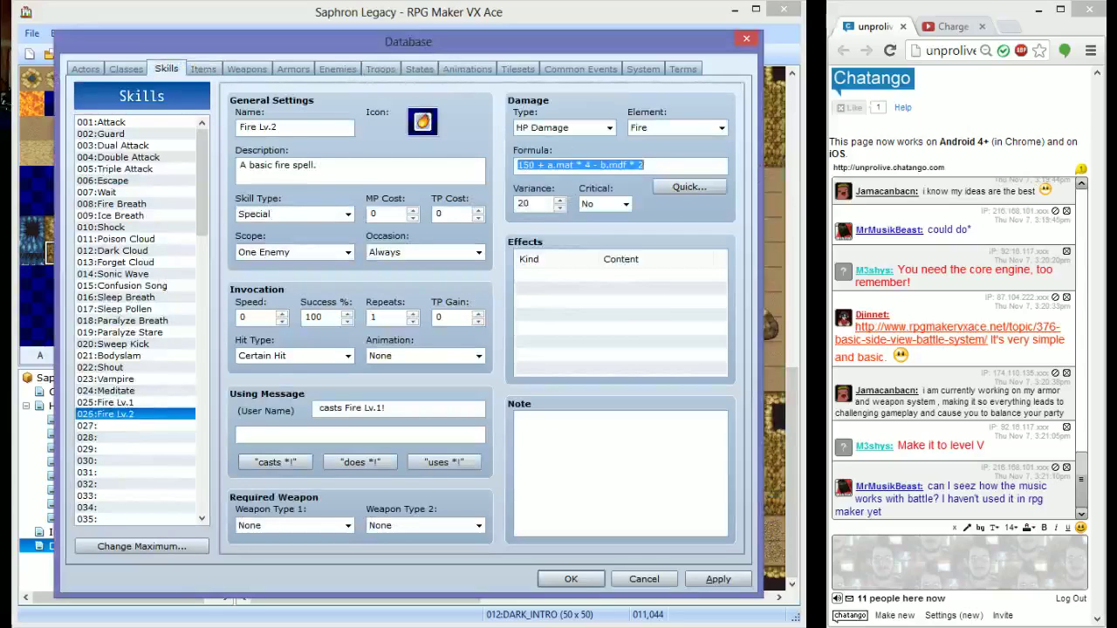
{"action": "type", "text": "14"}
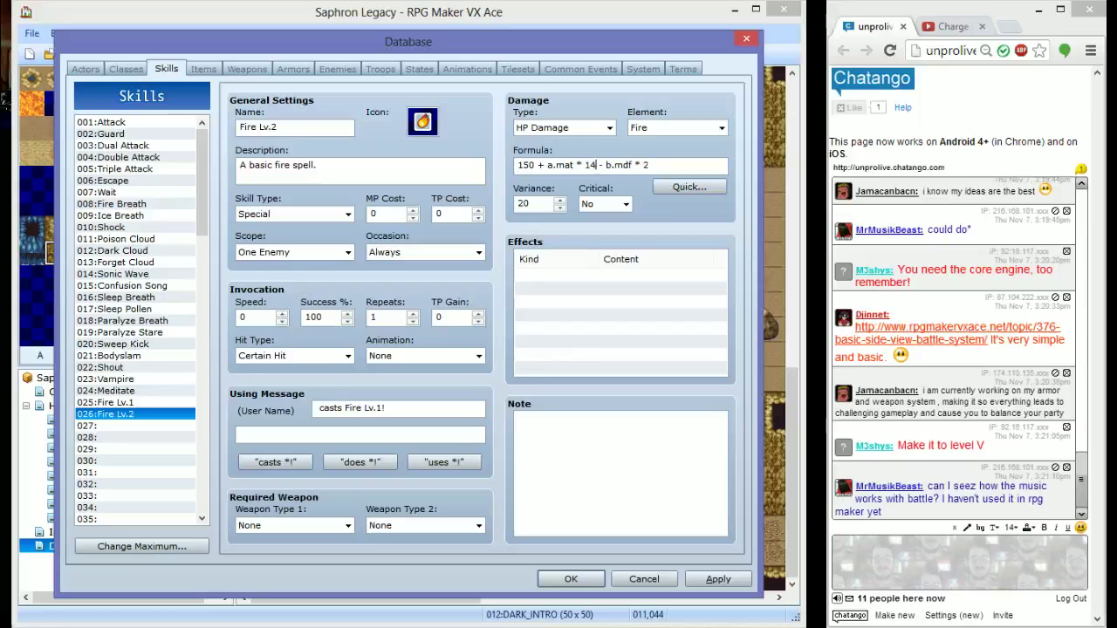
{"action": "left_click", "coordinate": [723, 580]}
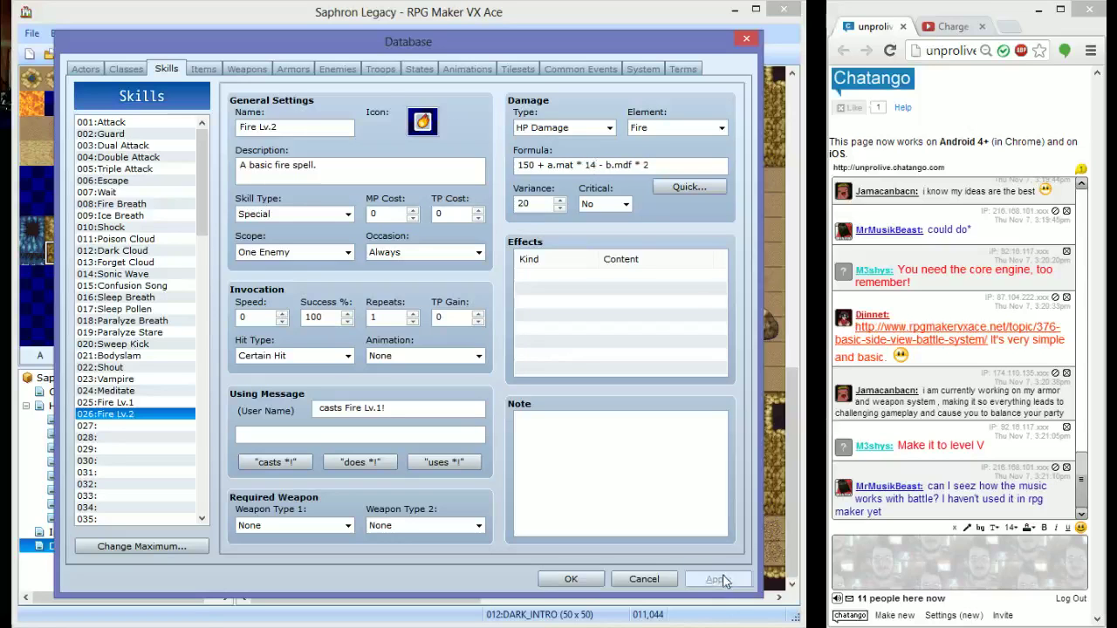
Battle-test the Slime*4 troop again, cast the strengthened Fire Lv.2 on the first slime, and close the test
{"action": "left_click", "coordinate": [354, 70]}
{"action": "left_click", "coordinate": [381, 69]}
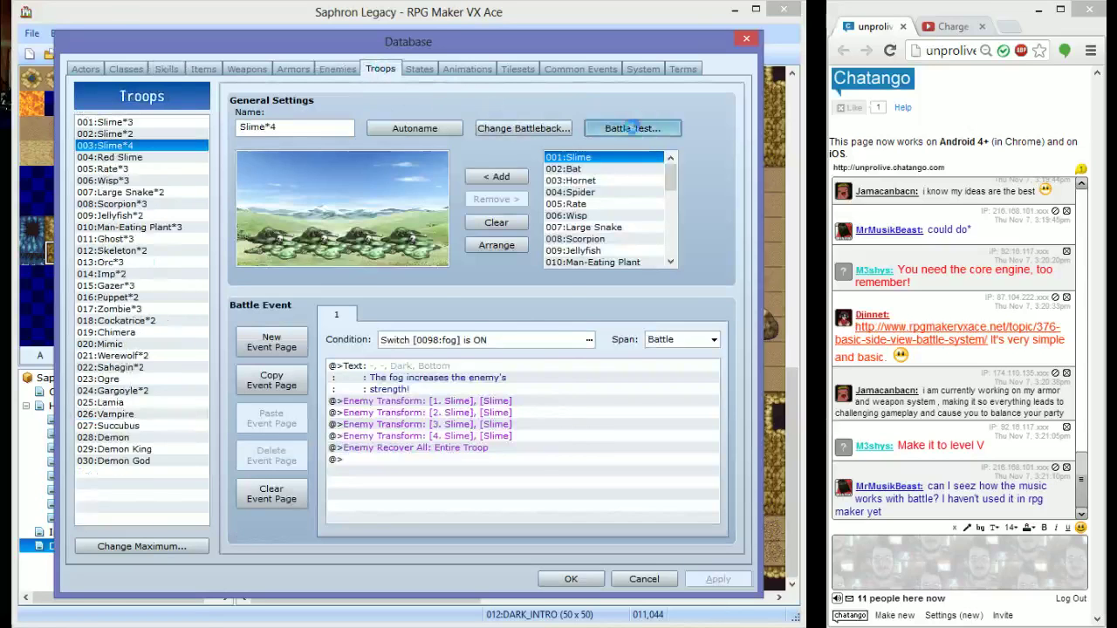
{"action": "left_click", "coordinate": [637, 128]}
{"action": "left_click", "coordinate": [457, 428]}
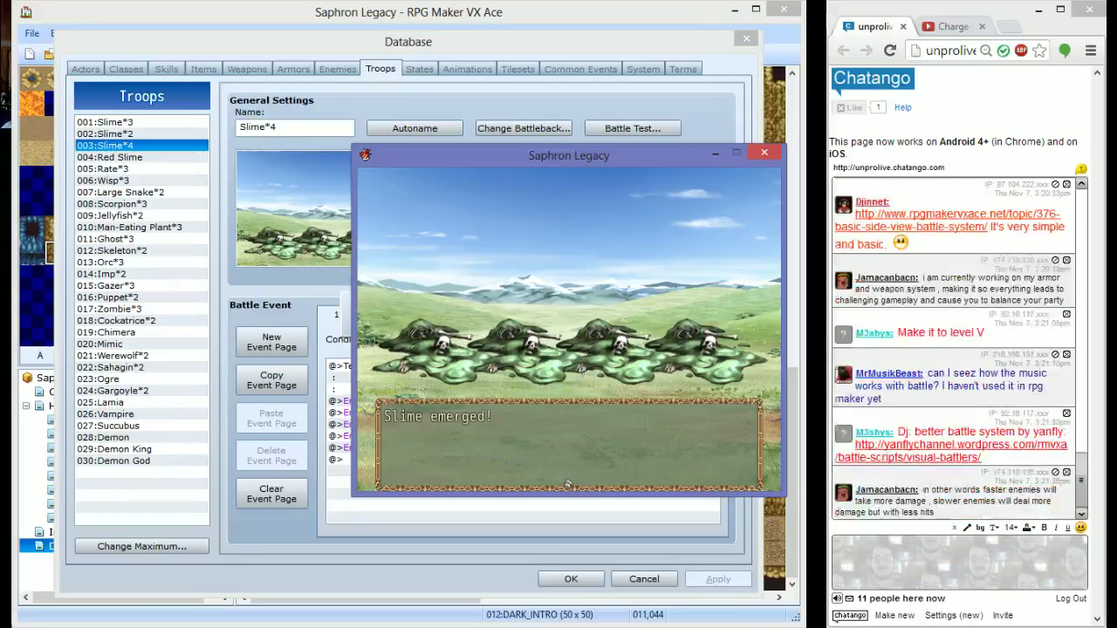
{"action": "key", "text": "Return"}
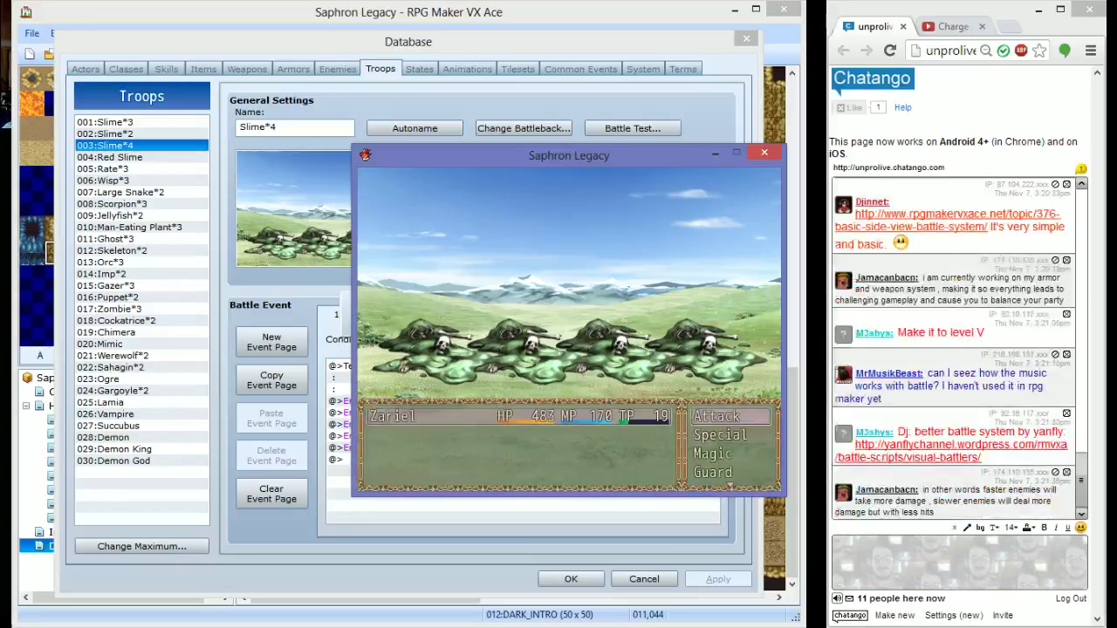
{"action": "key", "text": "Return"}
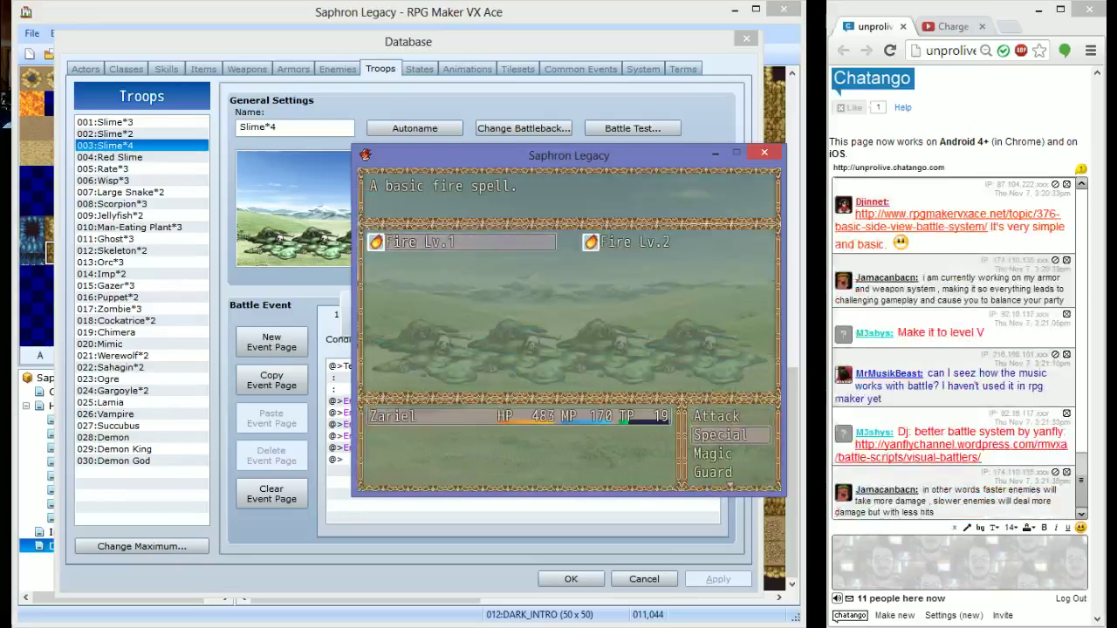
{"action": "key", "text": "Right"}
{"action": "key", "text": "Return"}
{"action": "key", "text": "Return"}
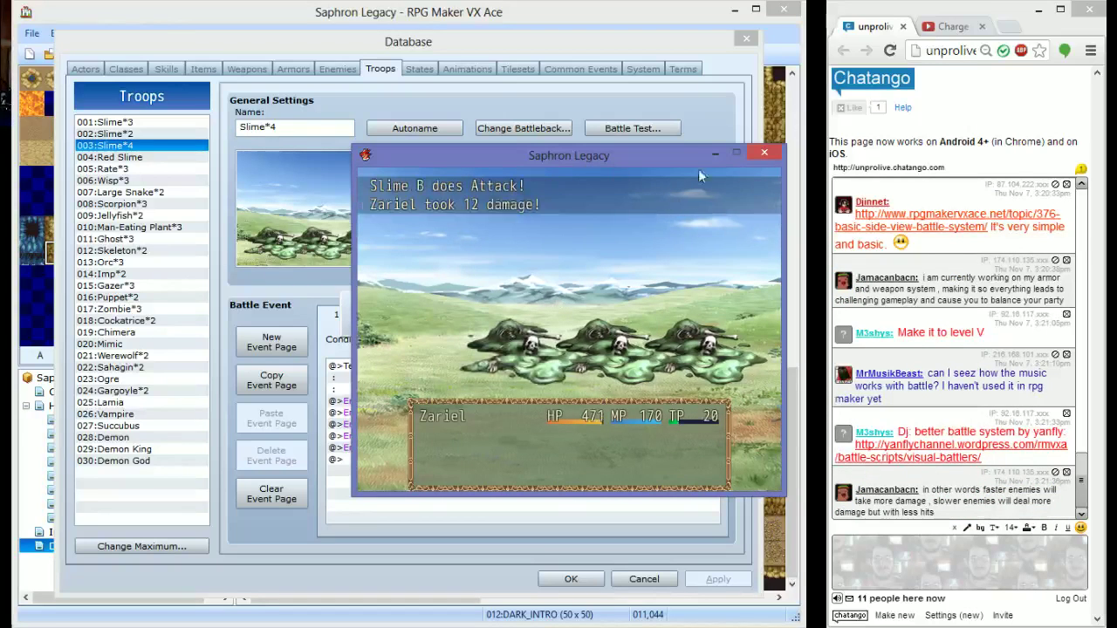
{"action": "left_click", "coordinate": [758, 156]}
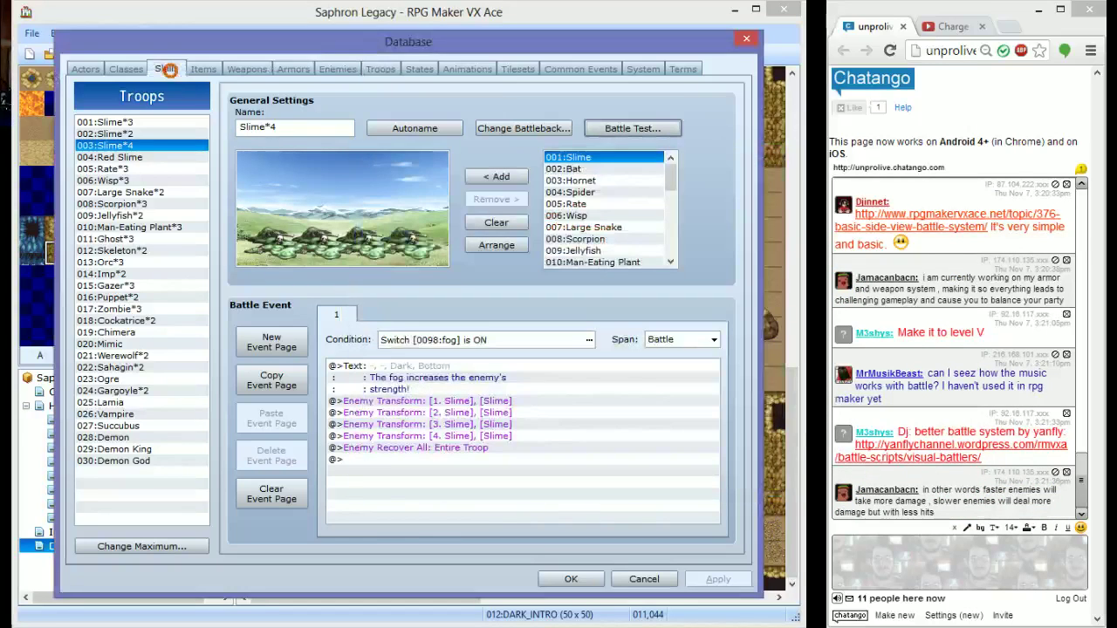
Set the using message of the Fire Lv.2 skill to "casts Fire Lv.2!"
{"action": "left_click", "coordinate": [166, 69]}
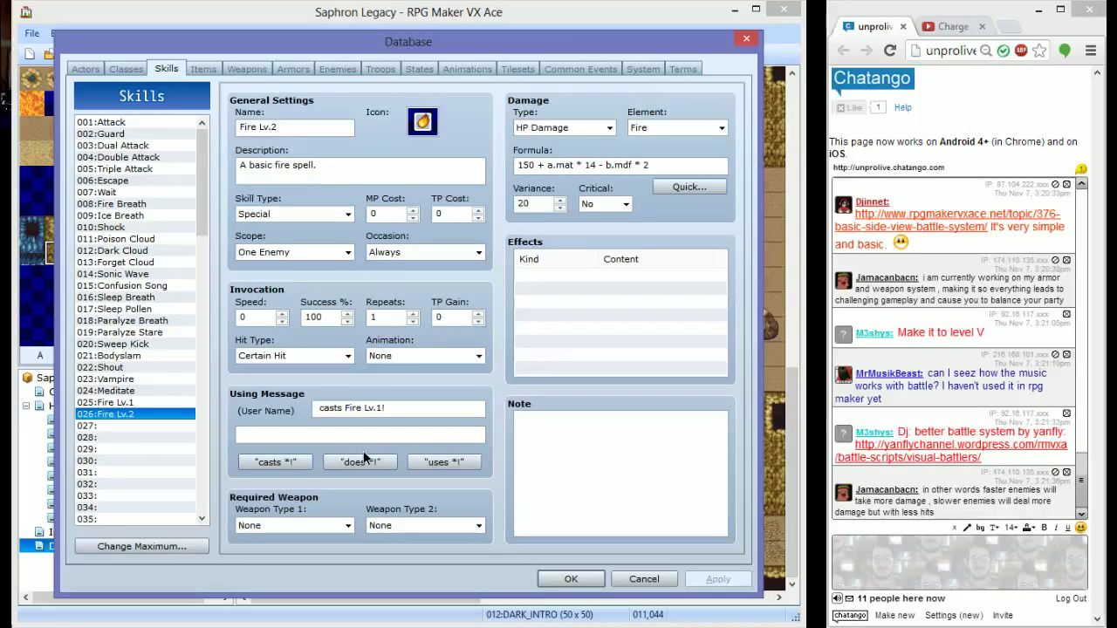
{"action": "left_click", "coordinate": [277, 463]}
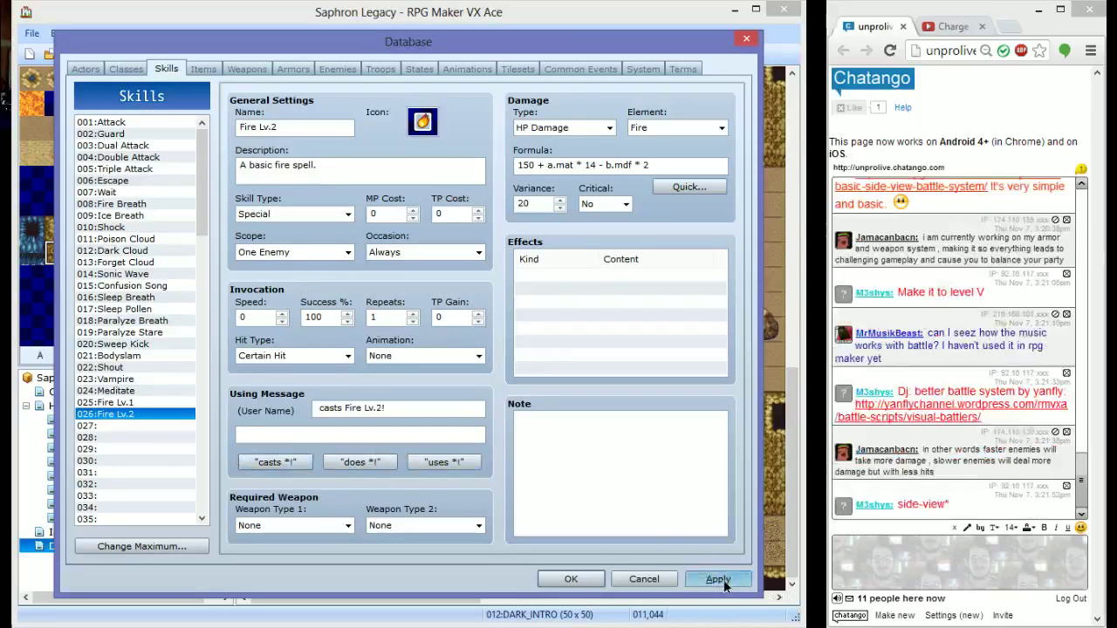
Open the basic side-view battle system page linked in the chat and examine its screenshots and script instructions
{"action": "left_click", "coordinate": [920, 399]}
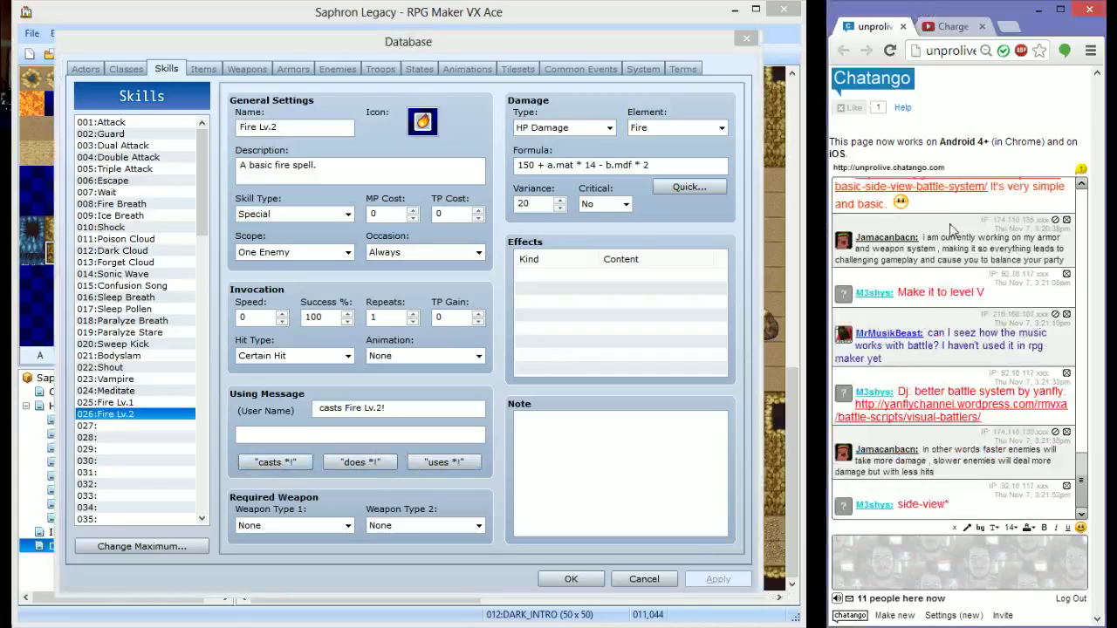
{"action": "scroll", "coordinate": [953, 236], "scroll_direction": "up", "scroll_amount": 1}
{"action": "left_click", "coordinate": [930, 202]}
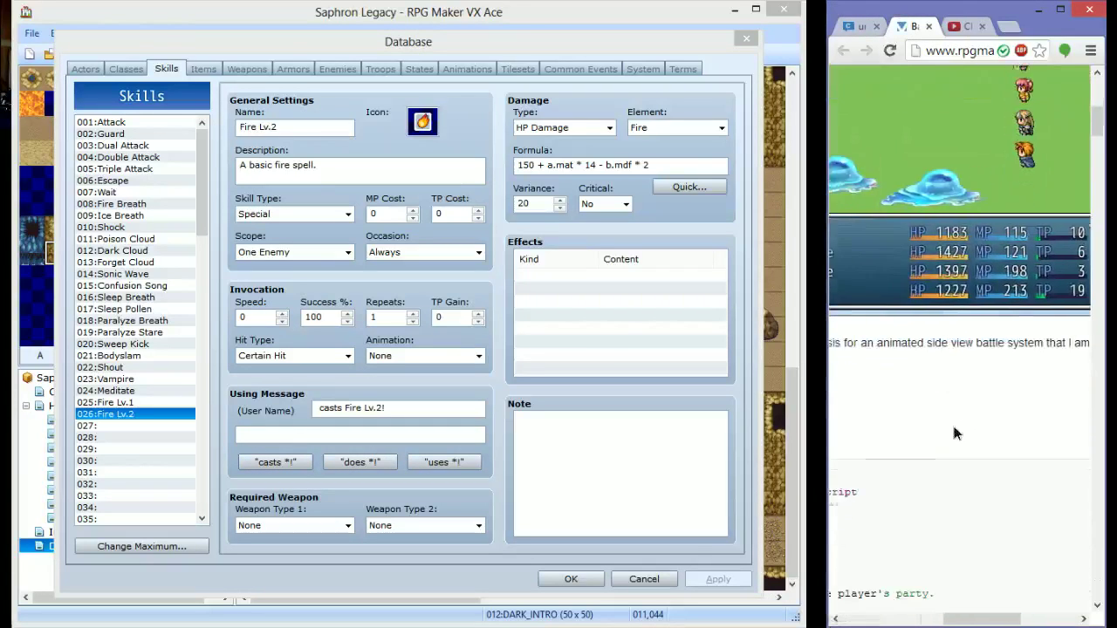
{"action": "scroll", "coordinate": [954, 433], "scroll_direction": "down", "scroll_amount": 2}
{"action": "left_click_drag", "start_coordinate": [985, 606], "coordinate": [921, 607]}
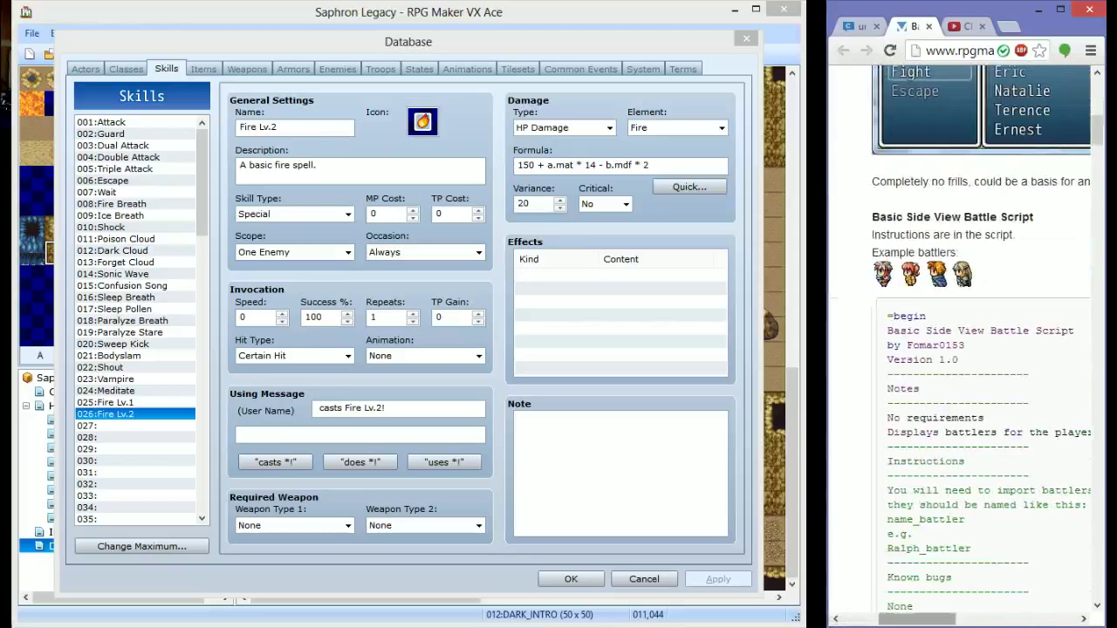
Copy the full Basic Side View Battle Script code from the web page and open the Script Editor in place of the Database
{"action": "left_click_drag", "start_coordinate": [927, 316], "coordinate": [908, 360]}
{"action": "left_click", "coordinate": [967, 365]}
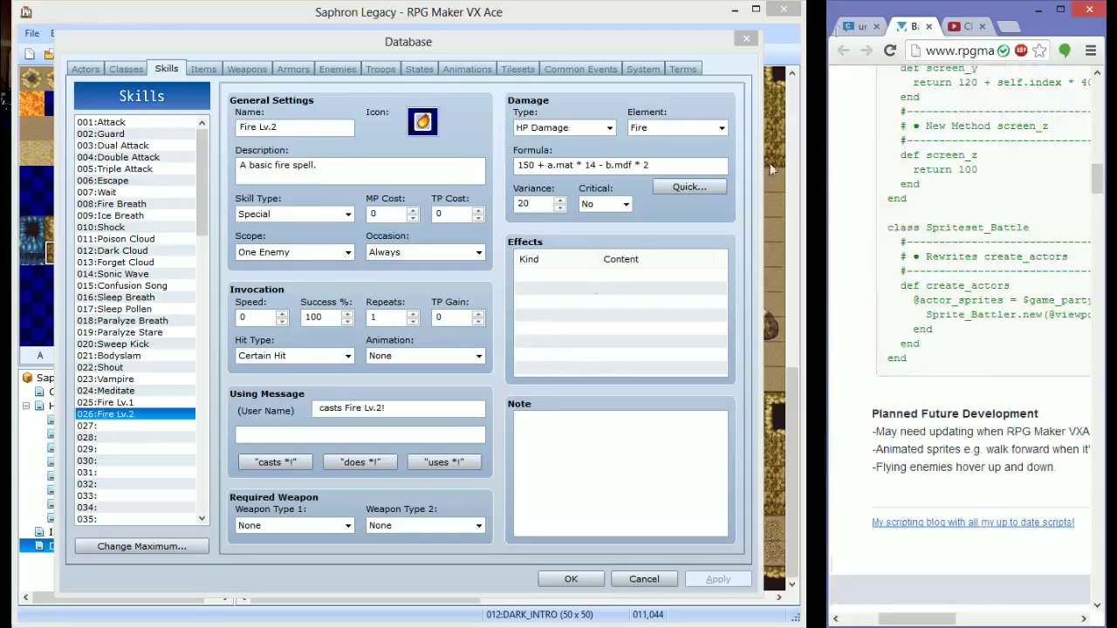
{"action": "left_click", "coordinate": [570, 578]}
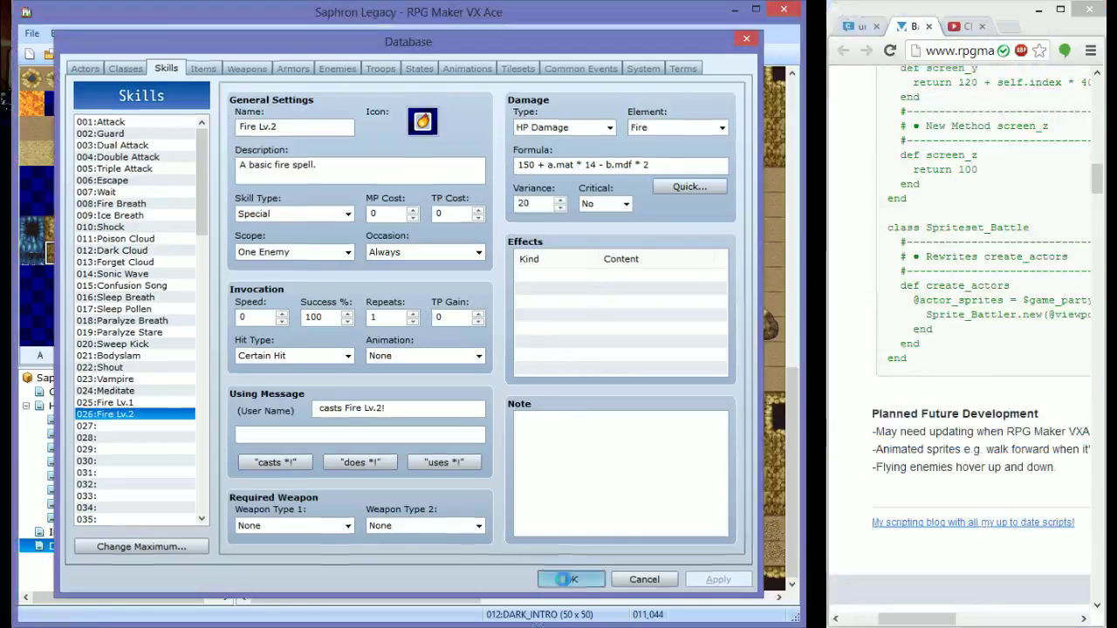
{"action": "left_click", "coordinate": [513, 54]}
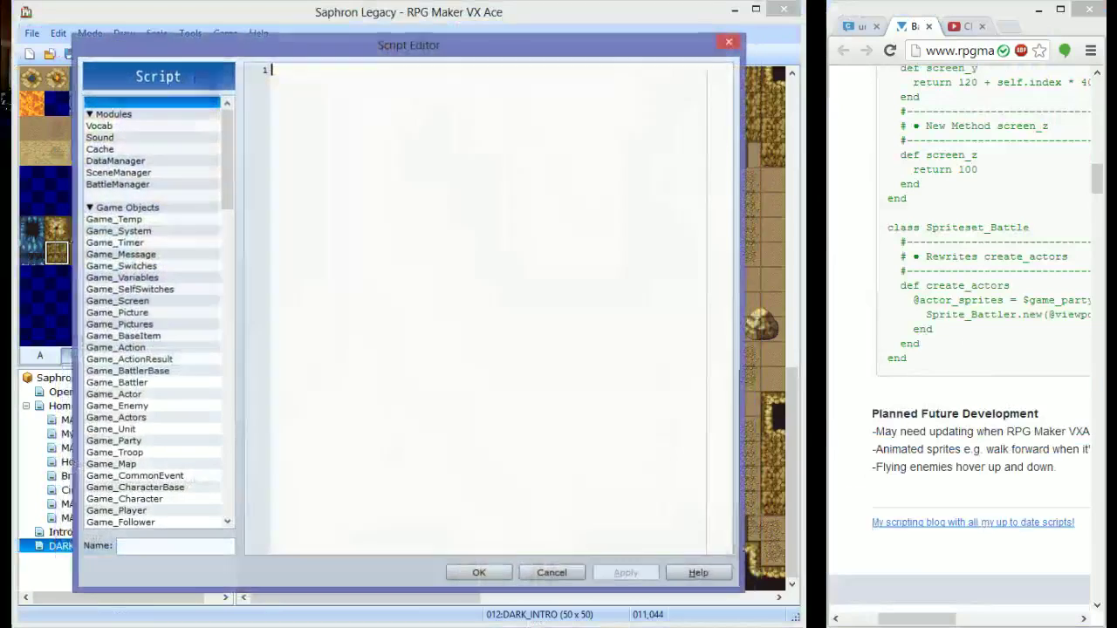
{"action": "left_click", "coordinate": [862, 26]}
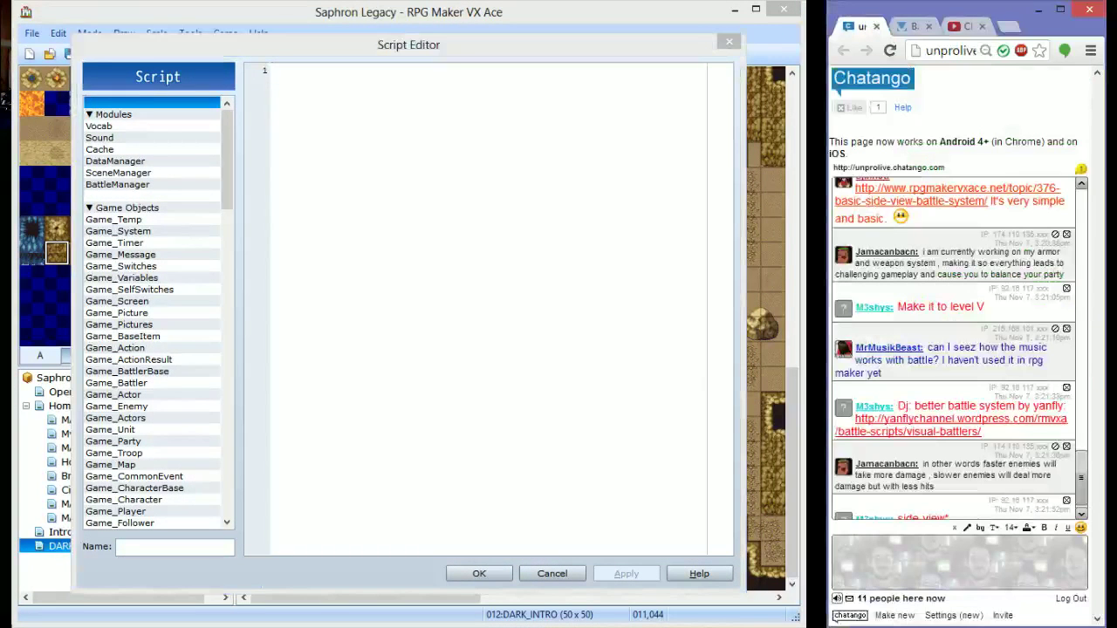
{"action": "left_click", "coordinate": [271, 69]}
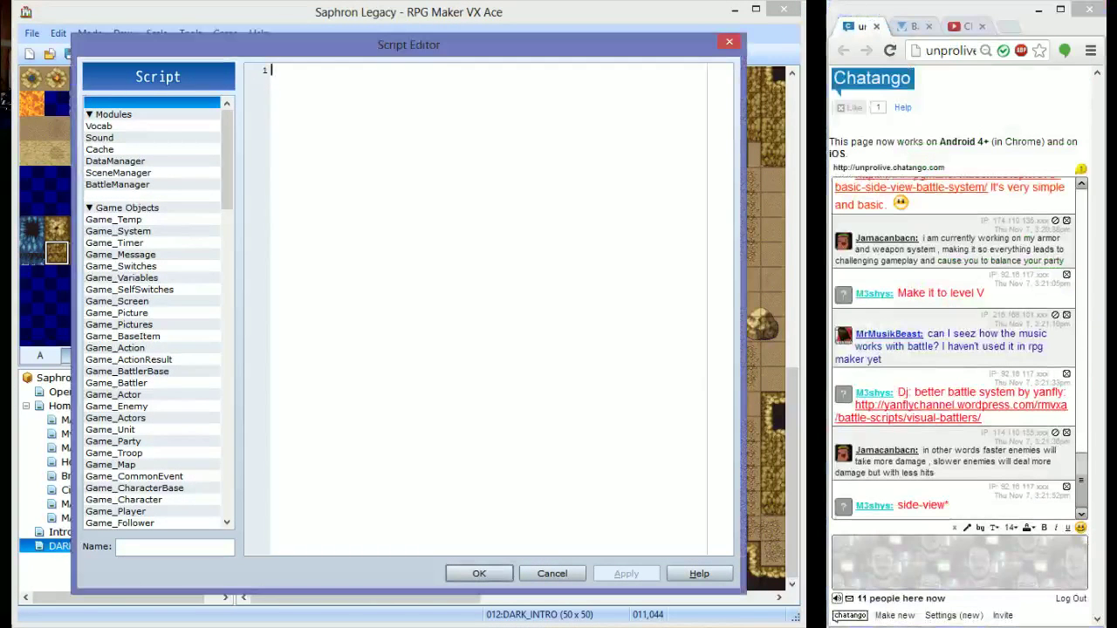
Insert a new script entry below the Main entry in the Materials section and paste the Basic Side View Battle Script into it
{"action": "left_click_drag", "start_coordinate": [228, 166], "coordinate": [242, 513]}
{"action": "right_click", "coordinate": [139, 464]}
{"action": "left_click", "coordinate": [165, 472]}
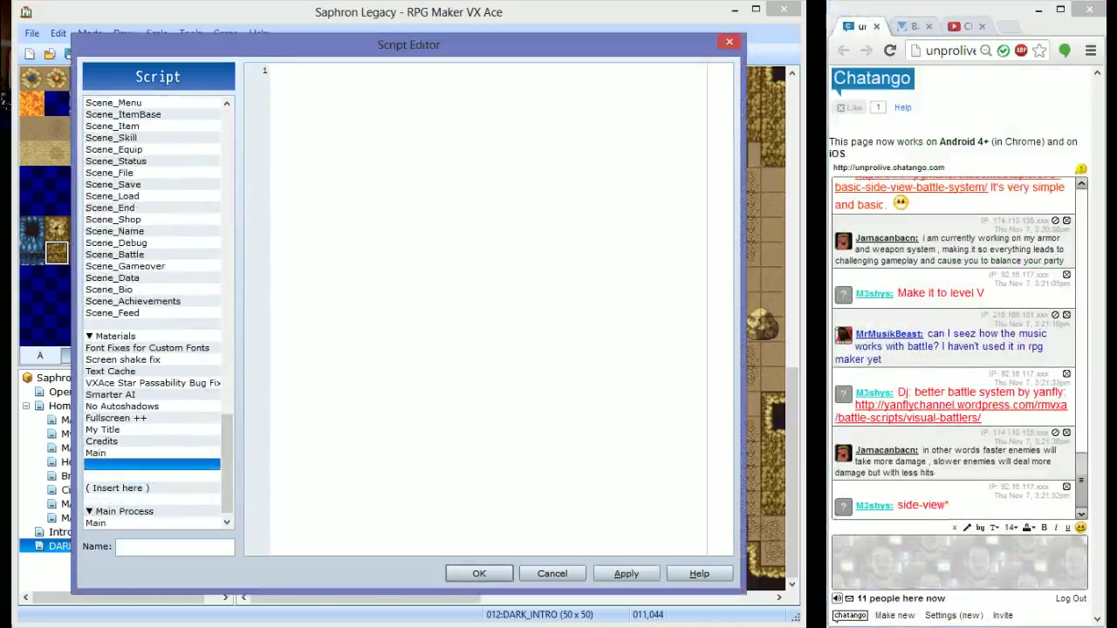
{"action": "key", "text": "ctrl+v"}
{"action": "left_click_drag", "start_coordinate": [720, 394], "coordinate": [724, 154]}
Copy the author name from the pasted script's header and find the Window_Intro script that holds the game's credits text
{"action": "double_click", "coordinate": [323, 94]}
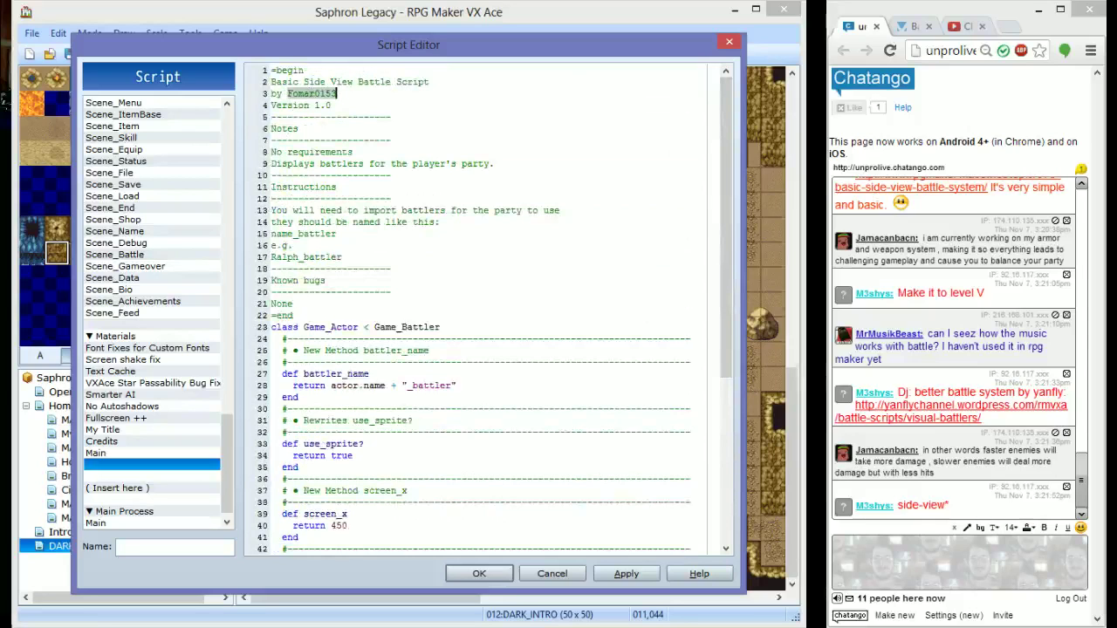
{"action": "left_click", "coordinate": [114, 441]}
{"action": "left_click", "coordinate": [109, 429]}
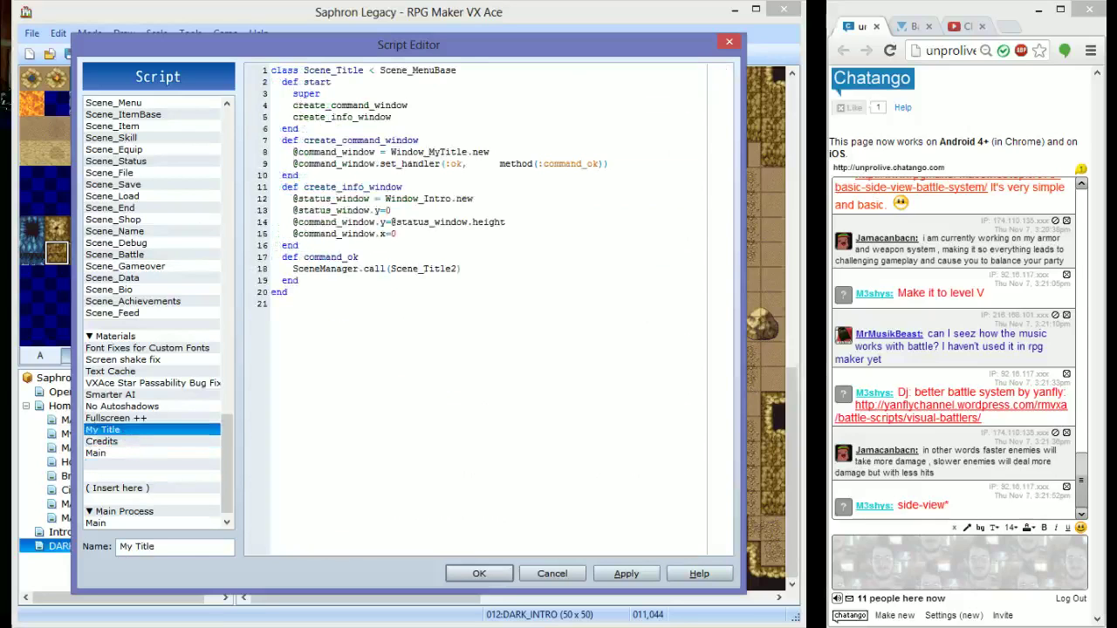
{"action": "left_click", "coordinate": [125, 266]}
{"action": "scroll", "coordinate": [155, 207], "scroll_direction": "up", "scroll_amount": 3}
{"action": "left_click", "coordinate": [135, 127]}
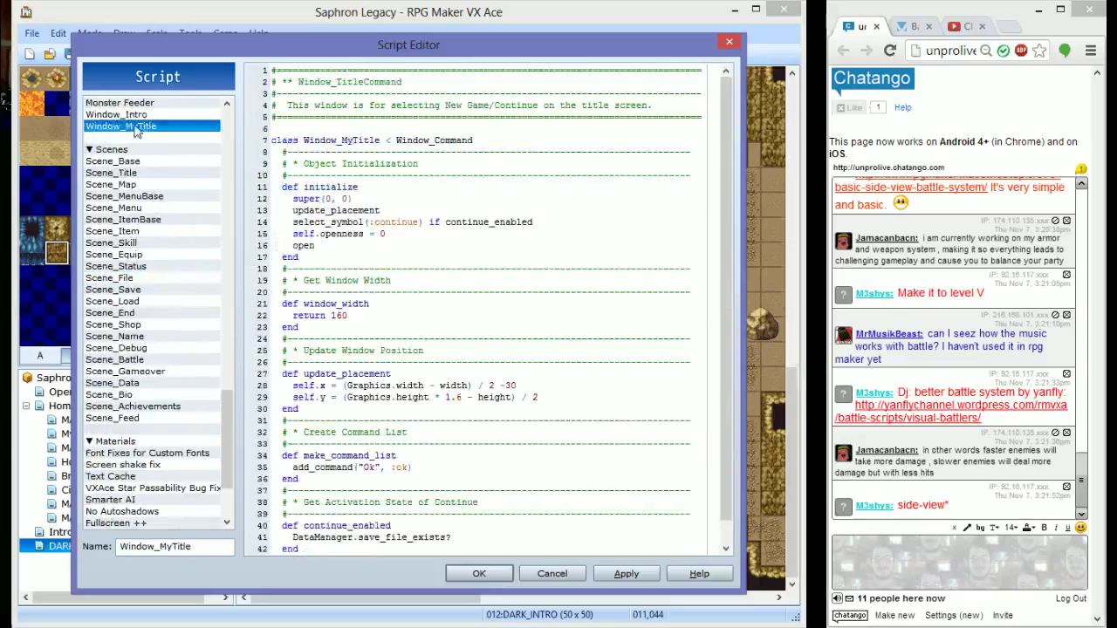
{"action": "scroll", "coordinate": [298, 256], "scroll_direction": "down", "scroll_amount": 1}
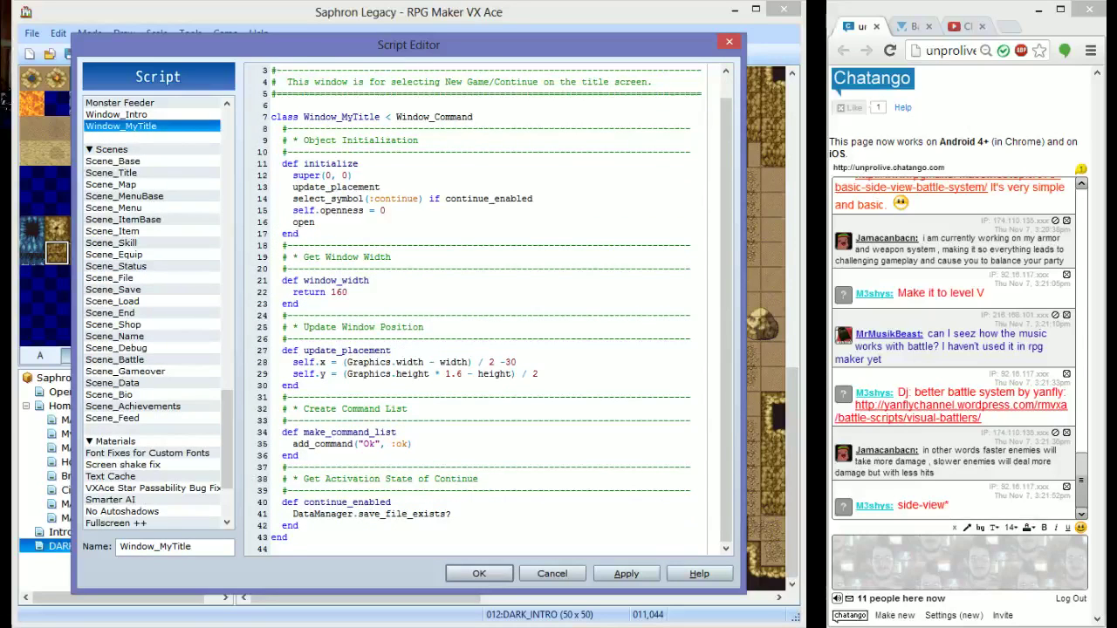
{"action": "scroll", "coordinate": [298, 256], "scroll_direction": "up", "scroll_amount": 1}
{"action": "left_click", "coordinate": [133, 103]}
{"action": "left_click", "coordinate": [135, 114]}
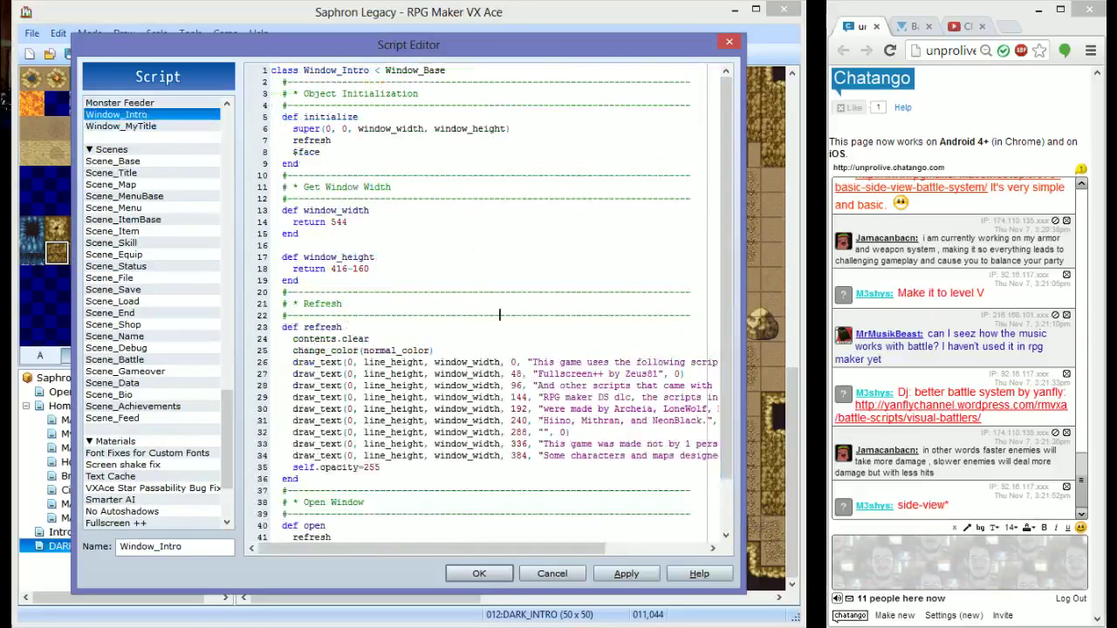
Reword the last line of script-maker credits in Window_Intro so the list ends with "and" followed by the side-view script's author
{"action": "scroll", "coordinate": [454, 349], "scroll_direction": "down", "scroll_amount": 1}
{"action": "left_click_drag", "start_coordinate": [548, 549], "coordinate": [646, 548]}
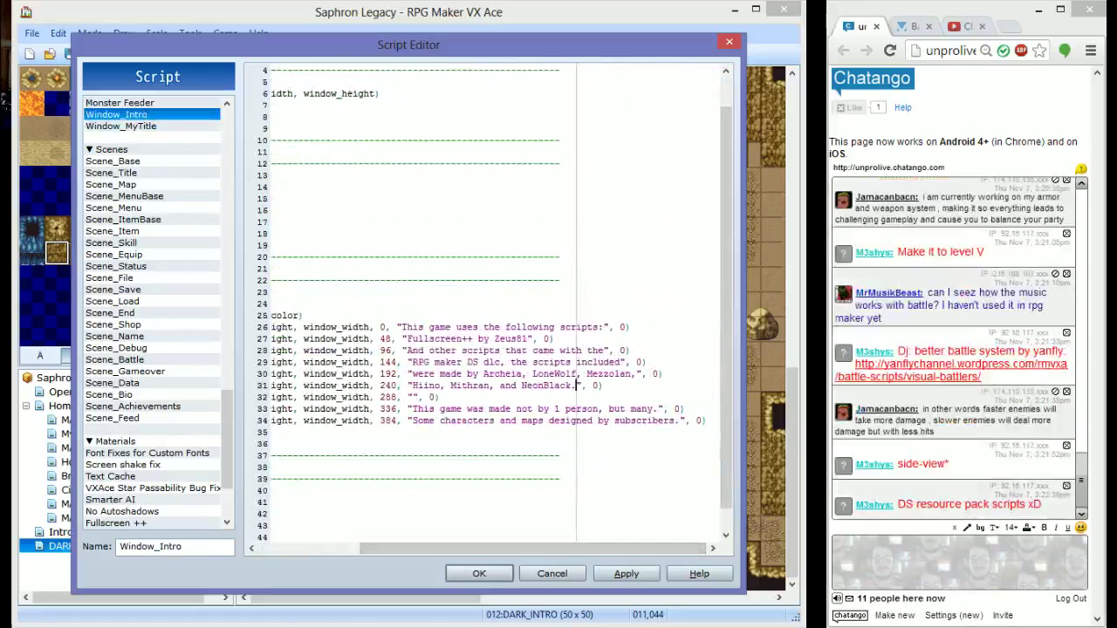
{"action": "left_click_drag", "start_coordinate": [499, 386], "coordinate": [518, 387]}
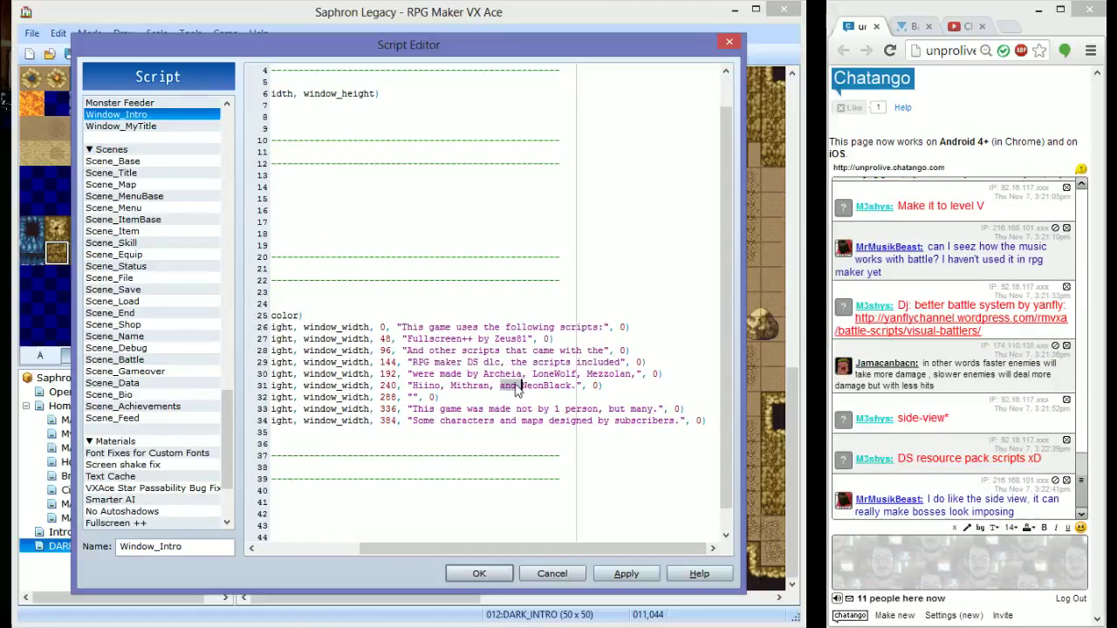
{"action": "key", "text": "BackSpace"}
{"action": "type", "text": "Fomar0153"}
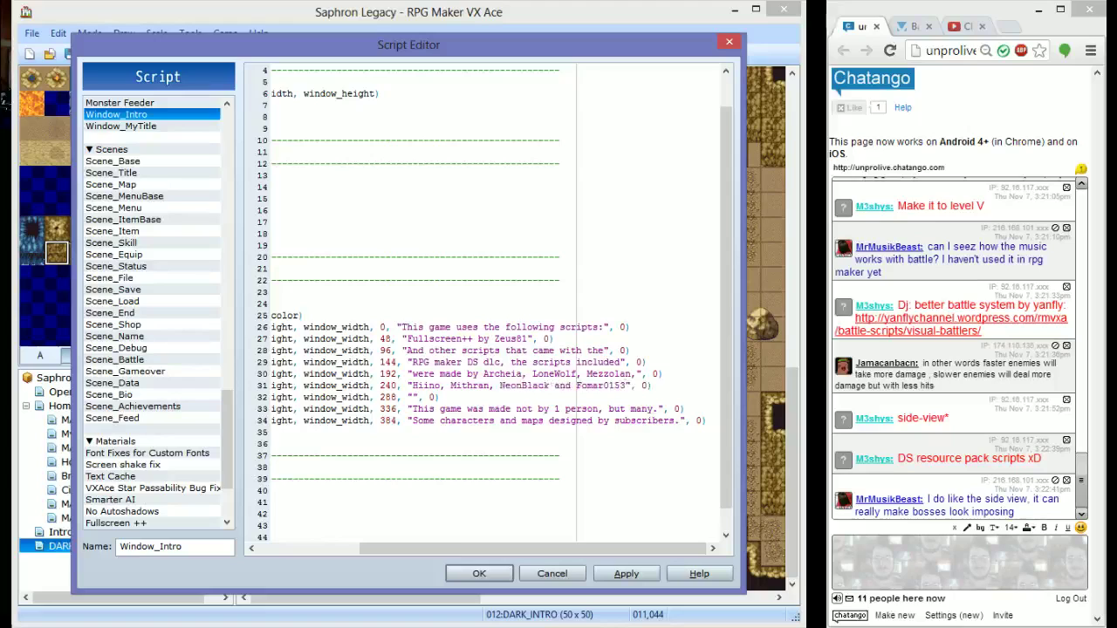
Accept the script edits, launch a playtest of the game and close its window
{"action": "left_click", "coordinate": [479, 573]}
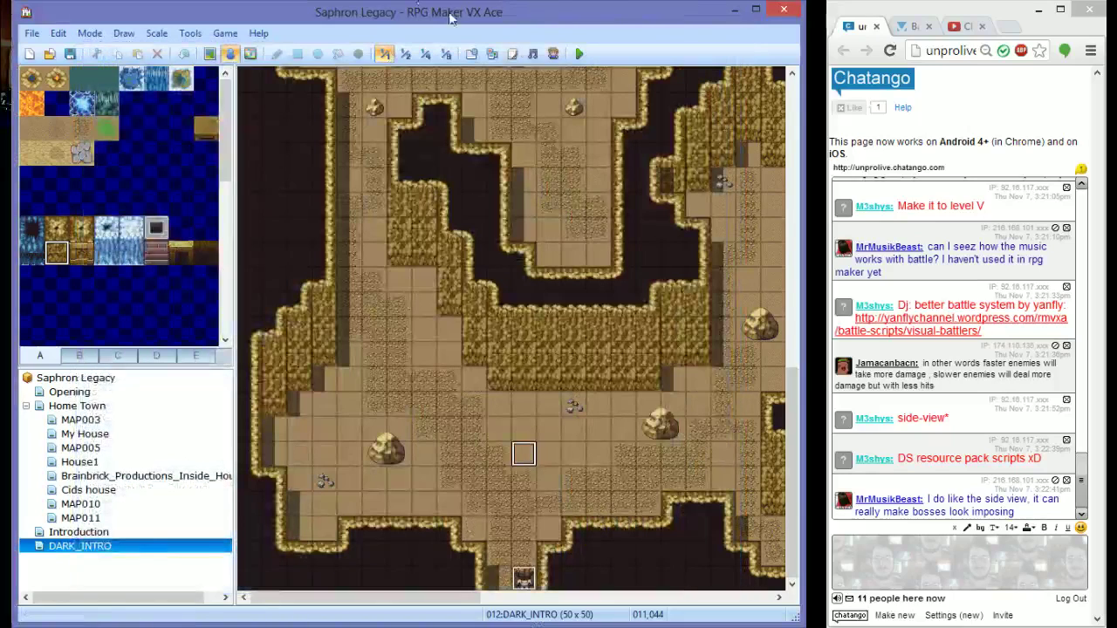
{"action": "left_click", "coordinate": [581, 55]}
{"action": "left_click", "coordinate": [362, 356]}
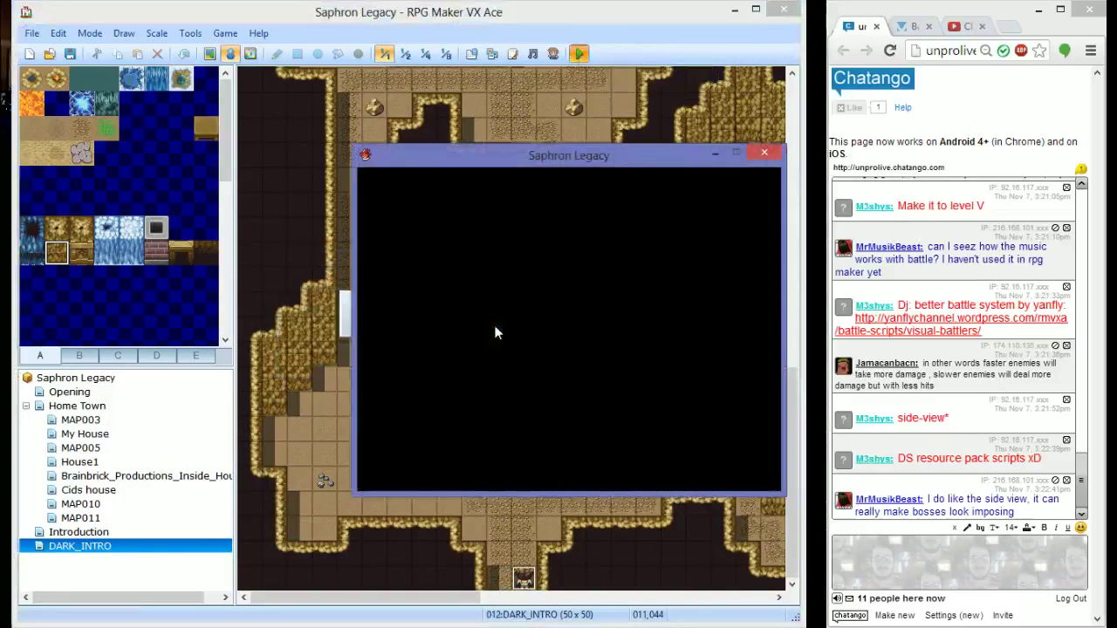
{"action": "left_click", "coordinate": [764, 153]}
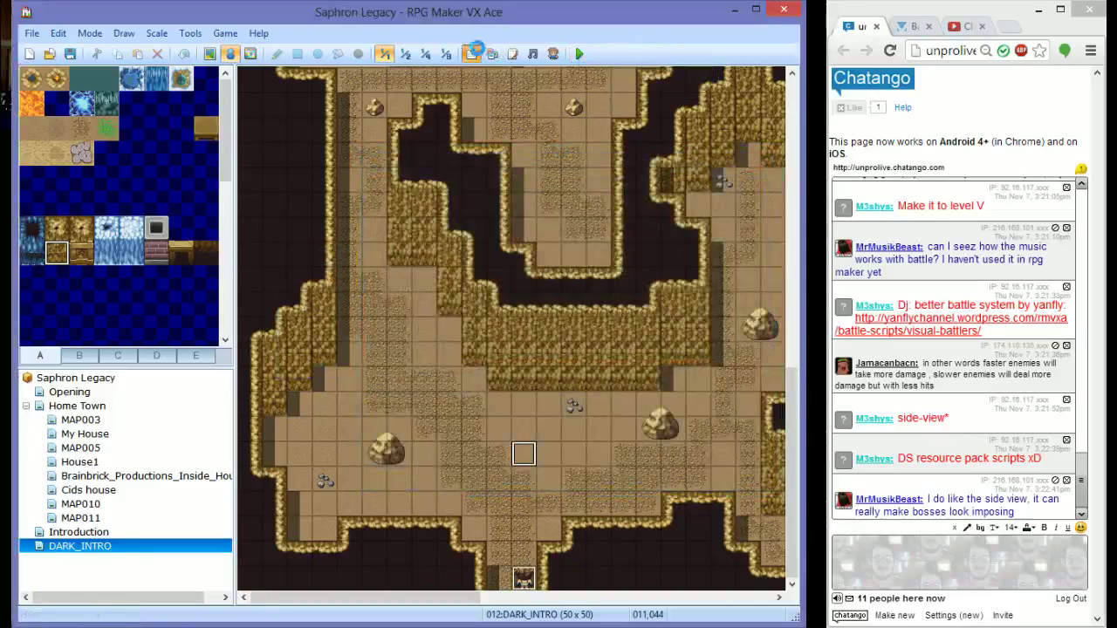
Rearrange the enemies of the Slime*4 troop in the Database so the slimes stand grouped on the left side of the battlefield
{"action": "left_click", "coordinate": [471, 54]}
{"action": "left_click", "coordinate": [467, 69]}
{"action": "left_click", "coordinate": [380, 69]}
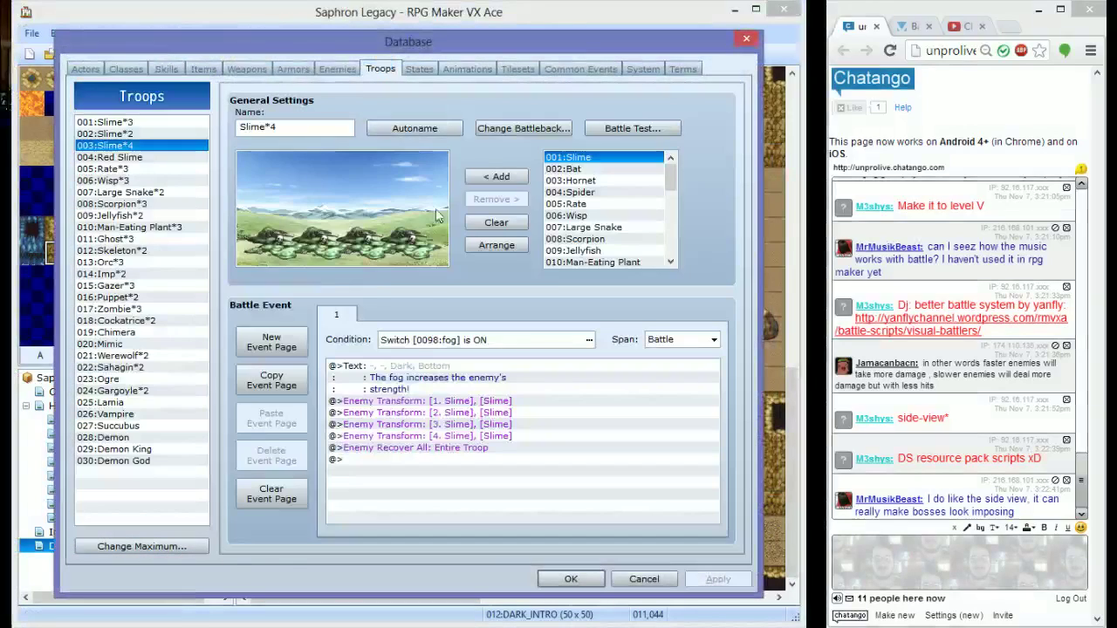
{"action": "mouse_move", "coordinate": [276, 246]}
{"action": "left_mouse_down"}
{"action": "mouse_move", "coordinate": [349, 242]}
{"action": "mouse_move", "coordinate": [273, 236]}
{"action": "left_mouse_up"}
{"action": "left_click_drag", "start_coordinate": [408, 242], "coordinate": [311, 255]}
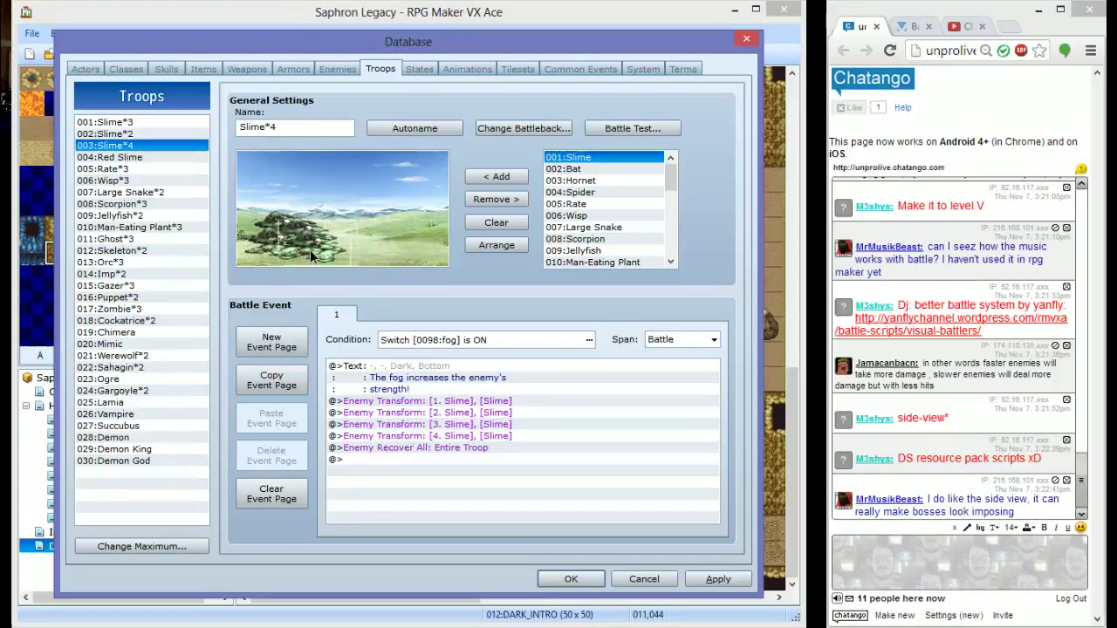
Battle-test the rearranged Slime*4 troop with the side-view script, end the test and accept the Database changes
{"action": "left_click", "coordinate": [632, 128]}
{"action": "left_click", "coordinate": [459, 429]}
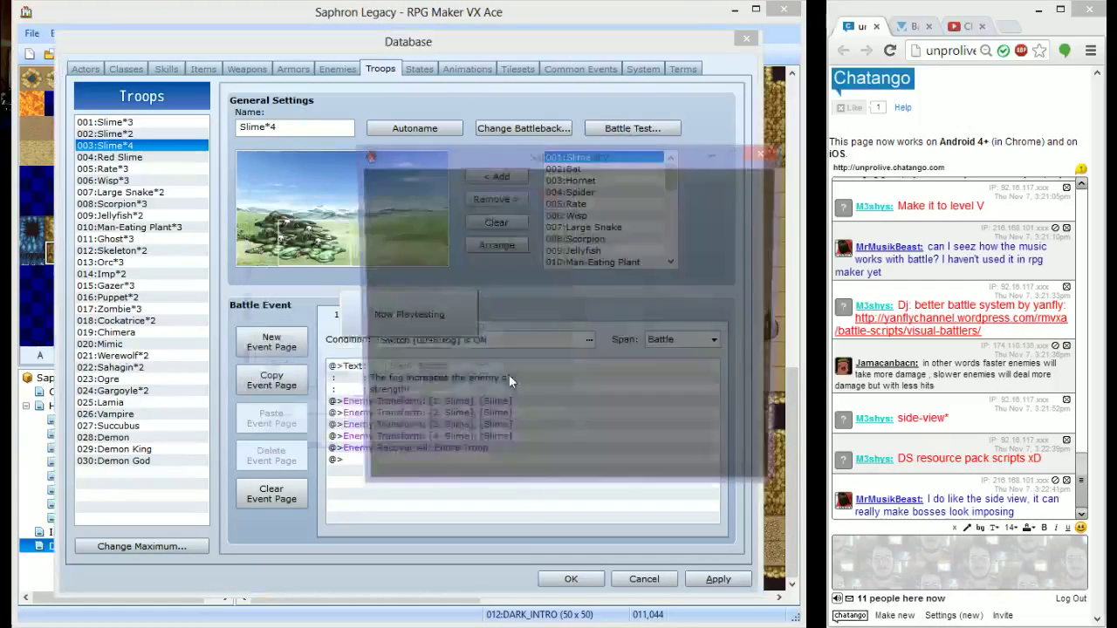
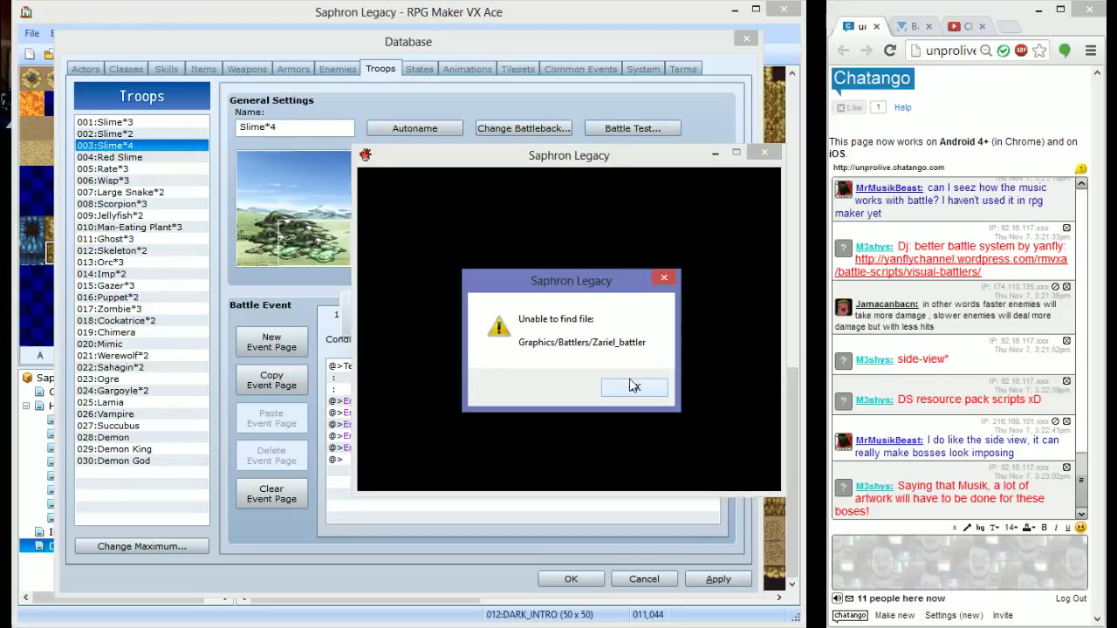
{"action": "left_click", "coordinate": [634, 385]}
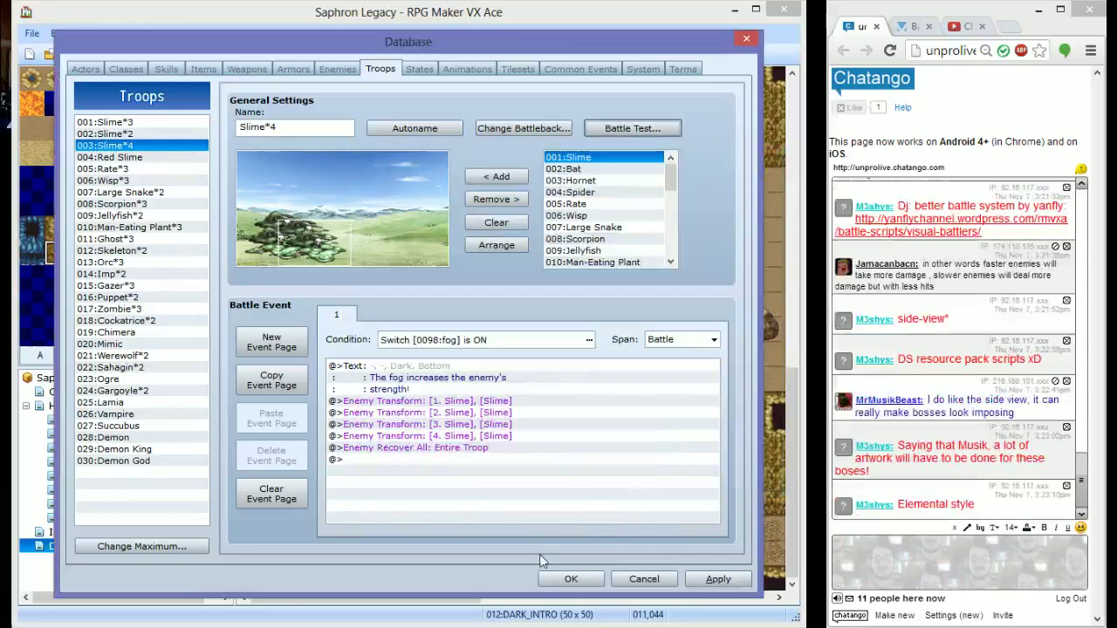
{"action": "left_click", "coordinate": [572, 579]}
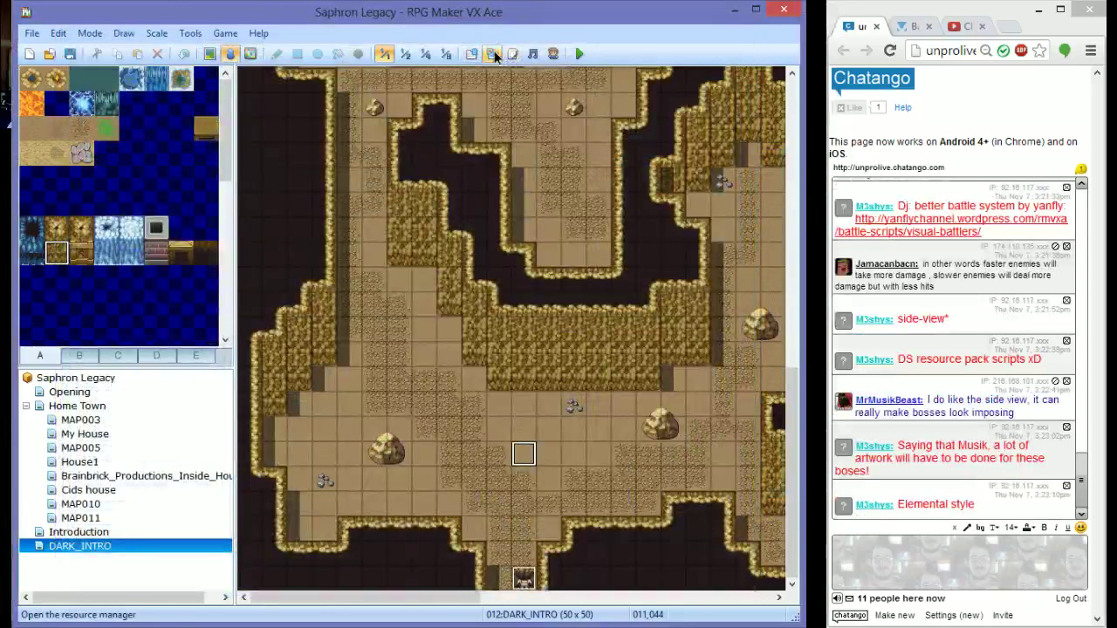
Look through the Graphics/Characters files in the Resource Manager and close it
{"action": "left_click", "coordinate": [493, 54]}
{"action": "left_click", "coordinate": [276, 235]}
{"action": "left_click", "coordinate": [288, 223]}
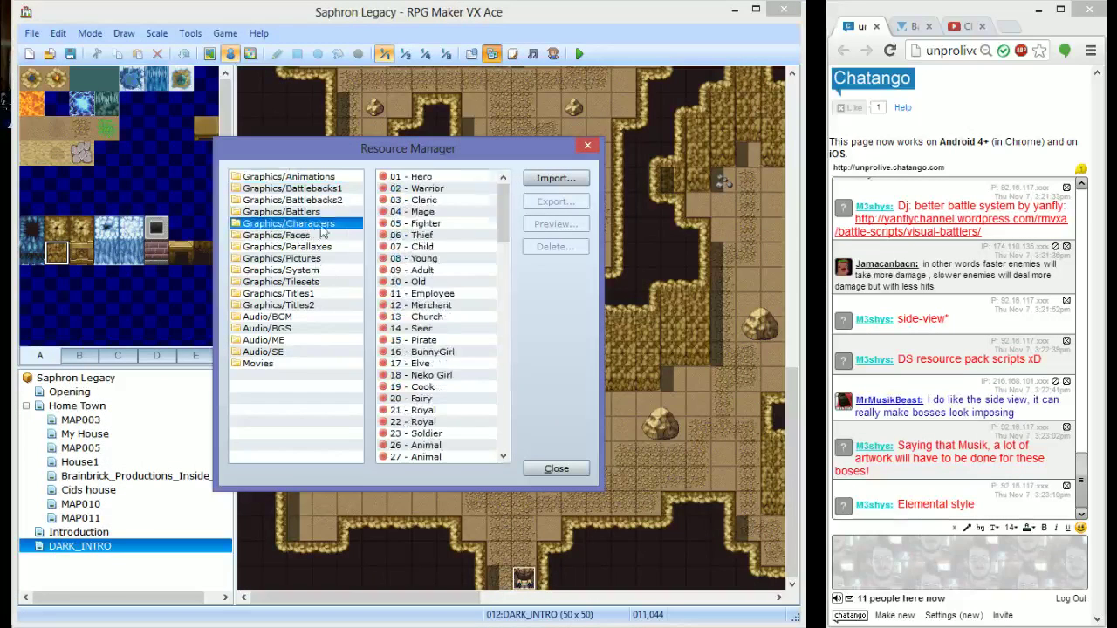
{"action": "left_click_drag", "start_coordinate": [500, 224], "coordinate": [506, 192]}
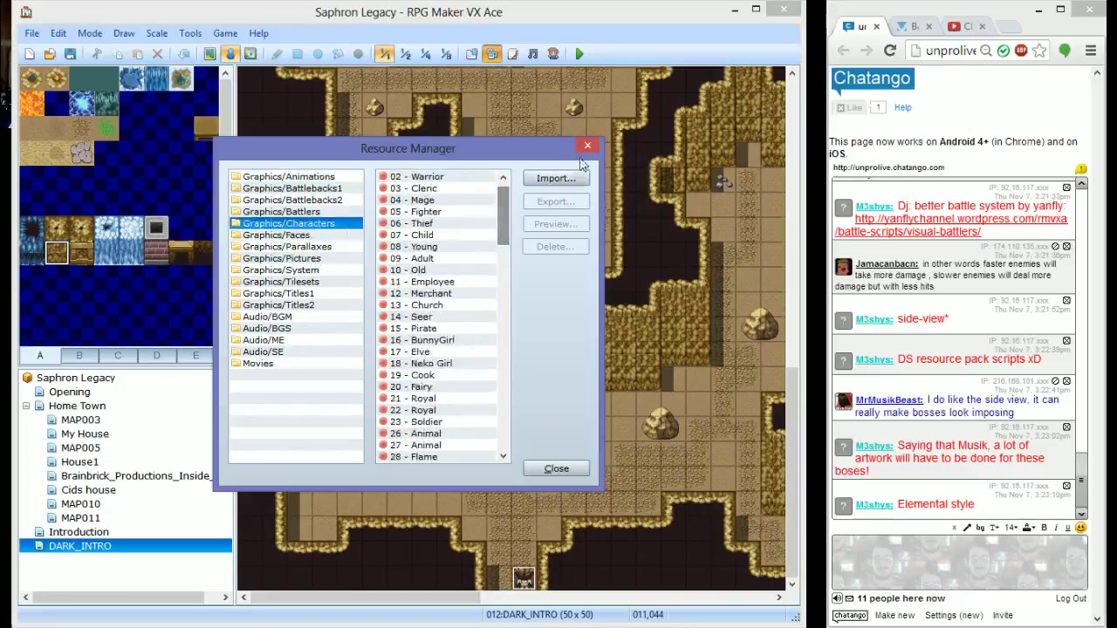
{"action": "left_click", "coordinate": [587, 145]}
Reopen the Script Editor and open the Yanfly visual-battlers link posted in the chat
{"action": "left_click", "coordinate": [512, 54]}
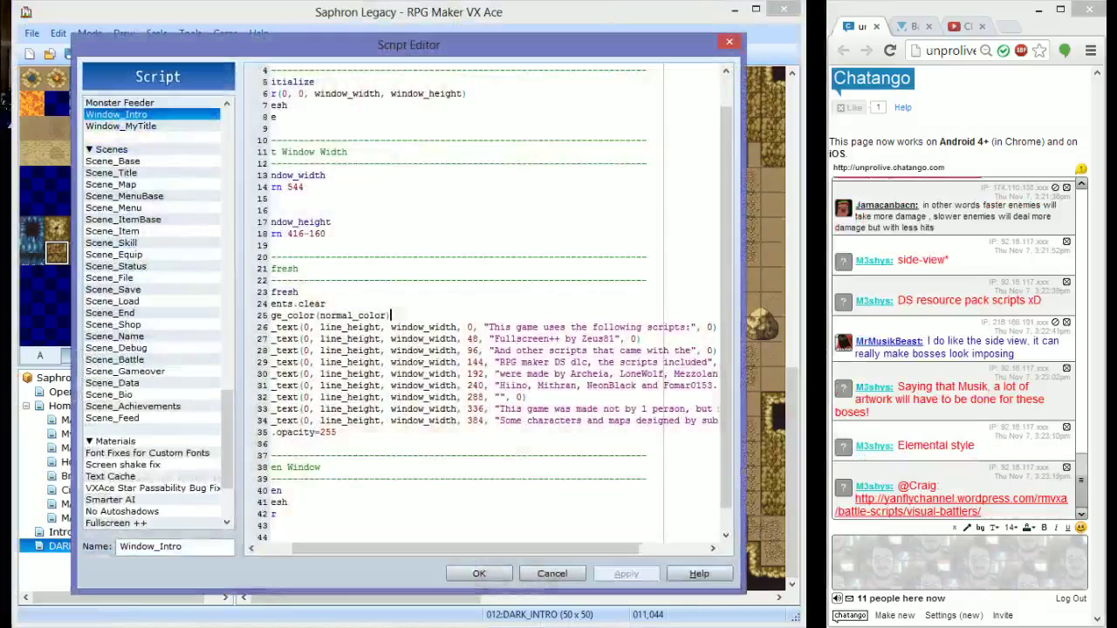
{"action": "left_click", "coordinate": [869, 534]}
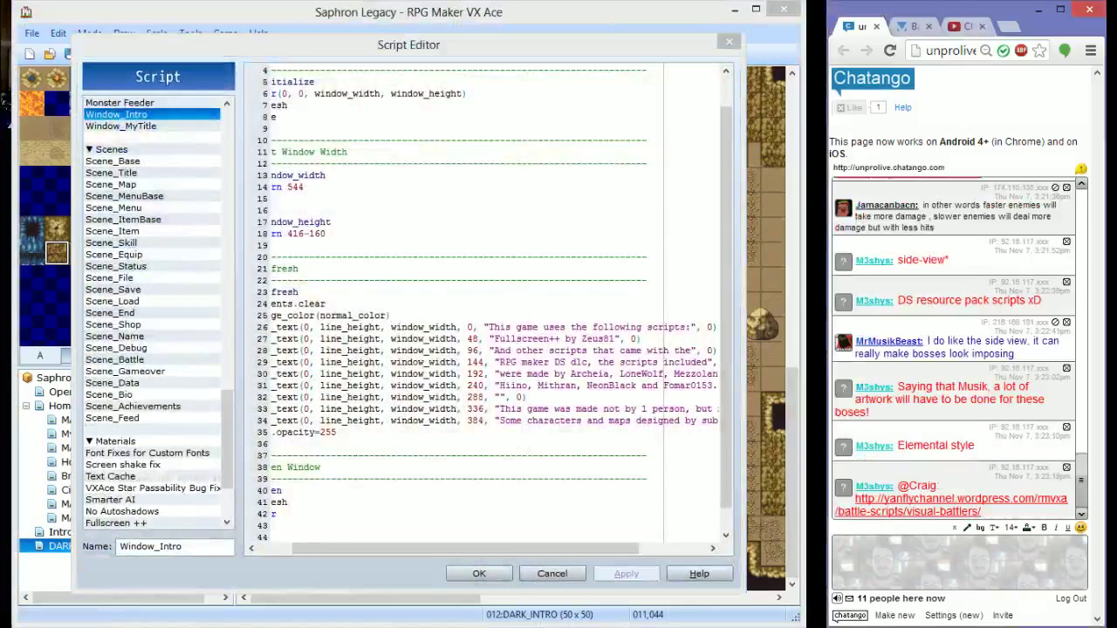
{"action": "left_click", "coordinate": [930, 511]}
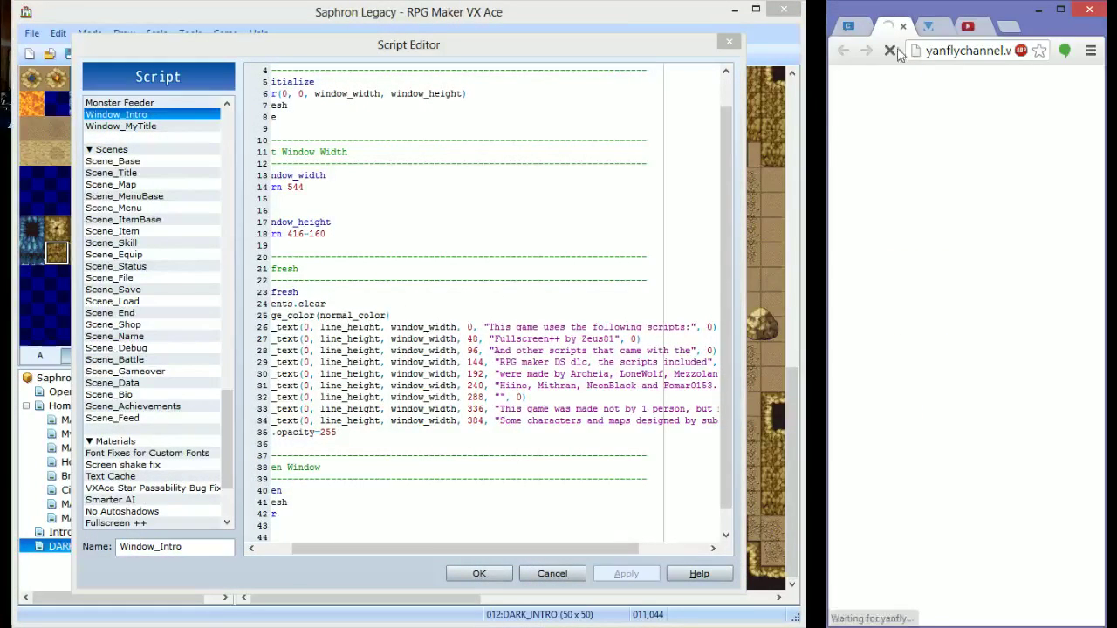
{"action": "left_click", "coordinate": [851, 27]}
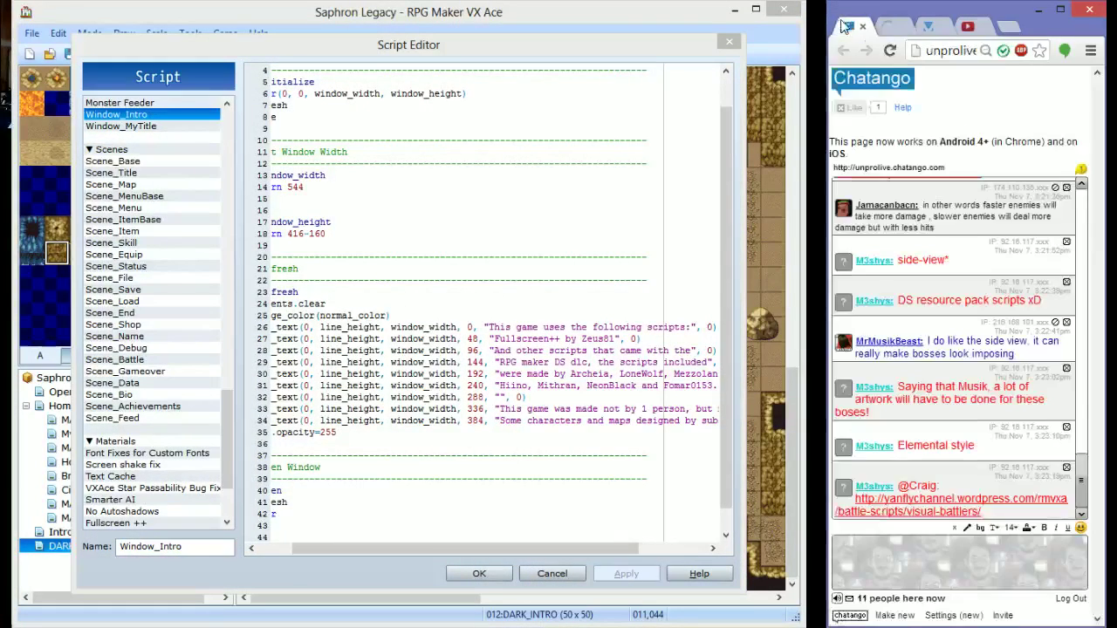
{"action": "left_click", "coordinate": [886, 29]}
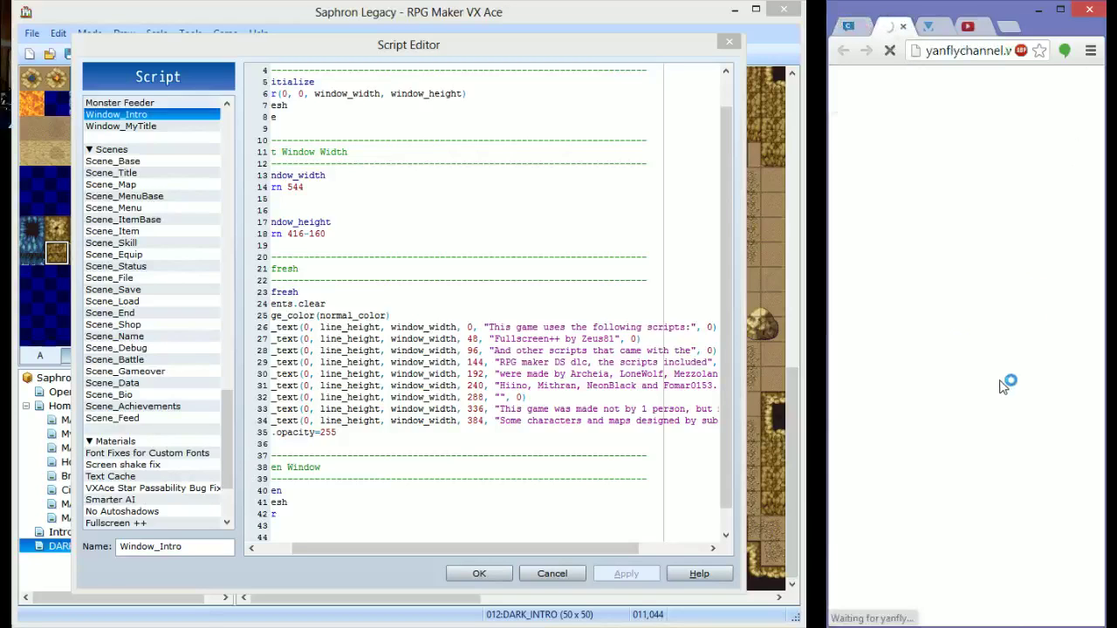
Examine the Visual Battlers page's screenshots, description and party location settings
{"action": "scroll", "coordinate": [994, 471], "scroll_direction": "down", "scroll_amount": 3}
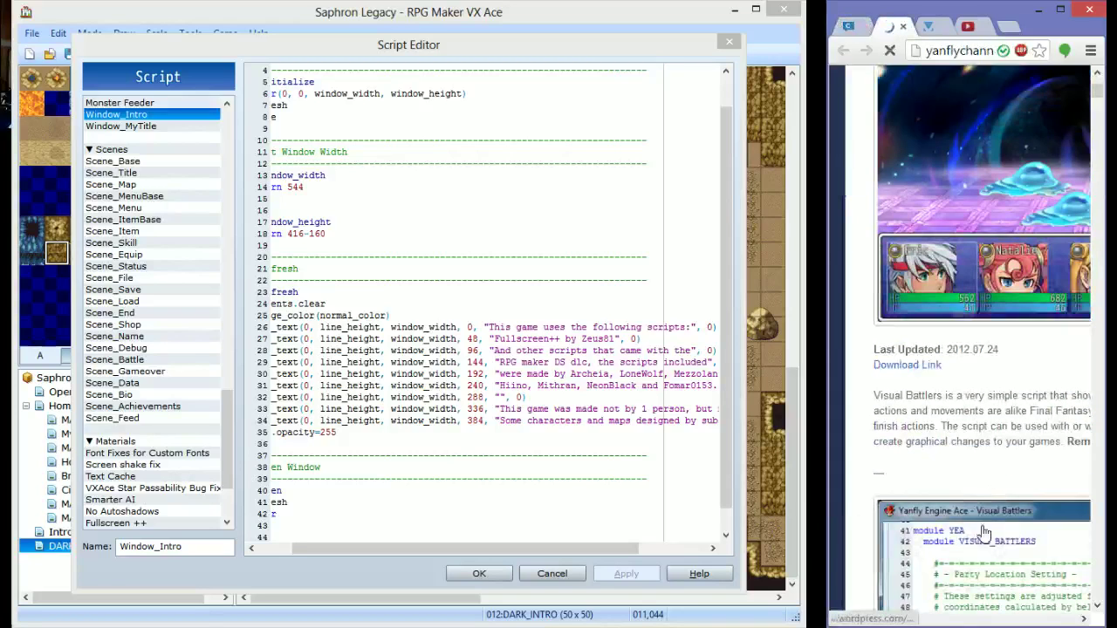
{"action": "scroll", "coordinate": [983, 532], "scroll_direction": "down", "scroll_amount": 4}
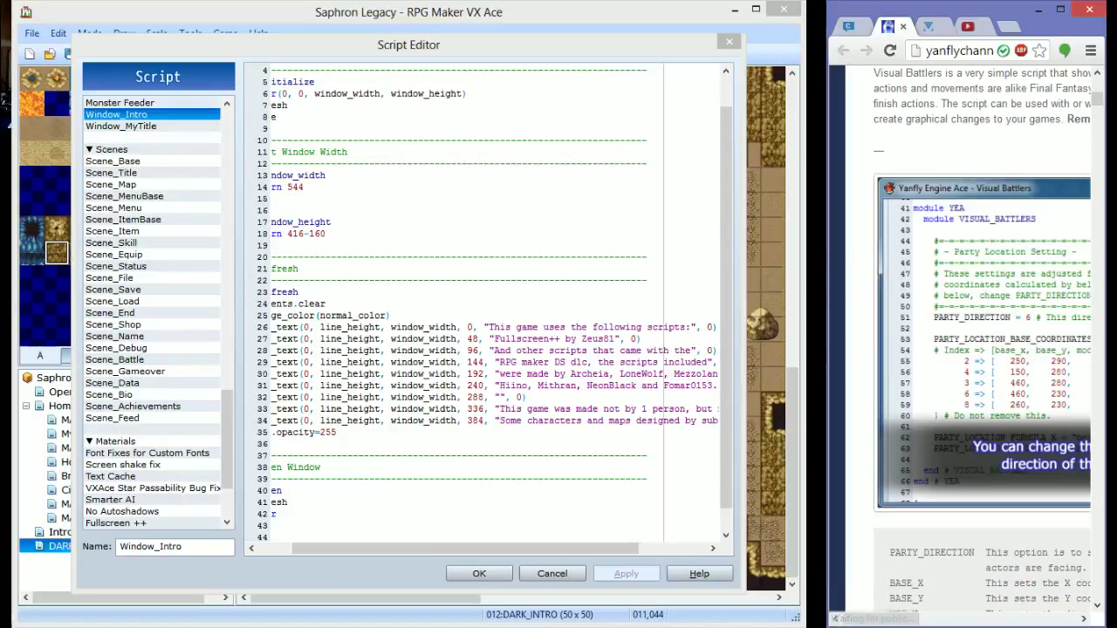
{"action": "scroll", "coordinate": [1003, 550], "scroll_direction": "right", "scroll_amount": 1}
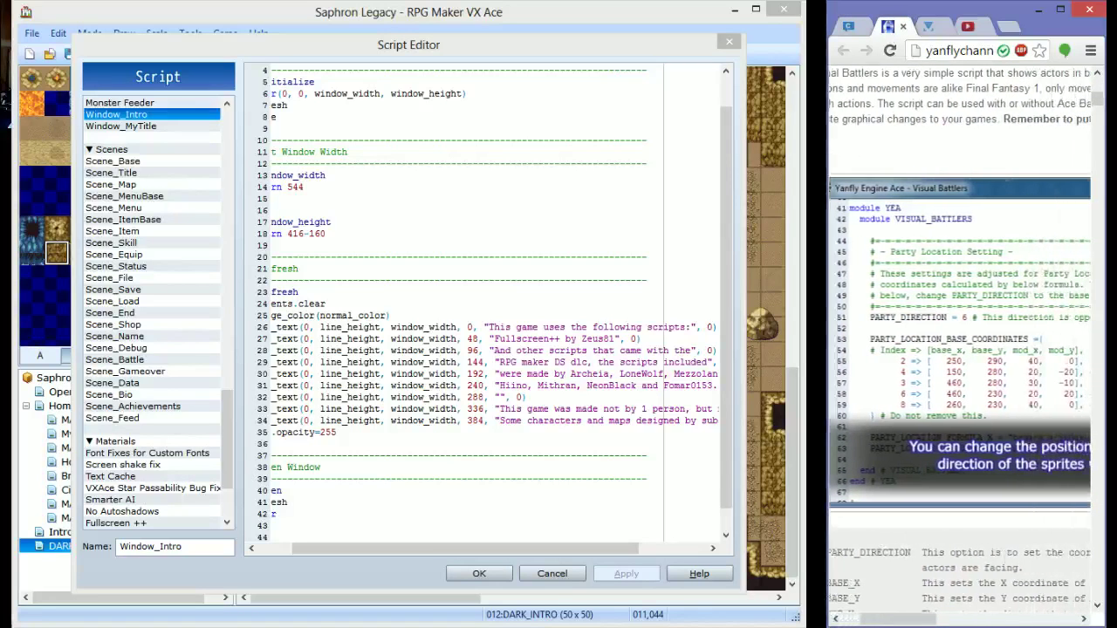
{"action": "scroll", "coordinate": [1001, 460], "scroll_direction": "up", "scroll_amount": 4}
{"action": "scroll", "coordinate": [995, 471], "scroll_direction": "right", "scroll_amount": 1}
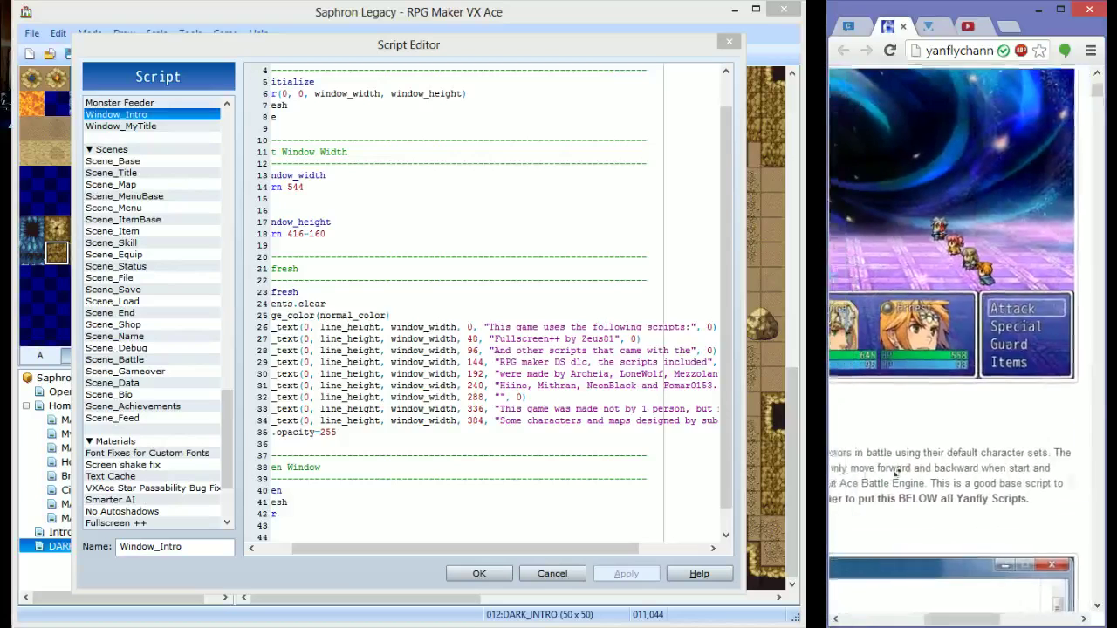
{"action": "scroll", "coordinate": [972, 523], "scroll_direction": "left", "scroll_amount": 3}
{"action": "scroll", "coordinate": [963, 390], "scroll_direction": "down", "scroll_amount": 1}
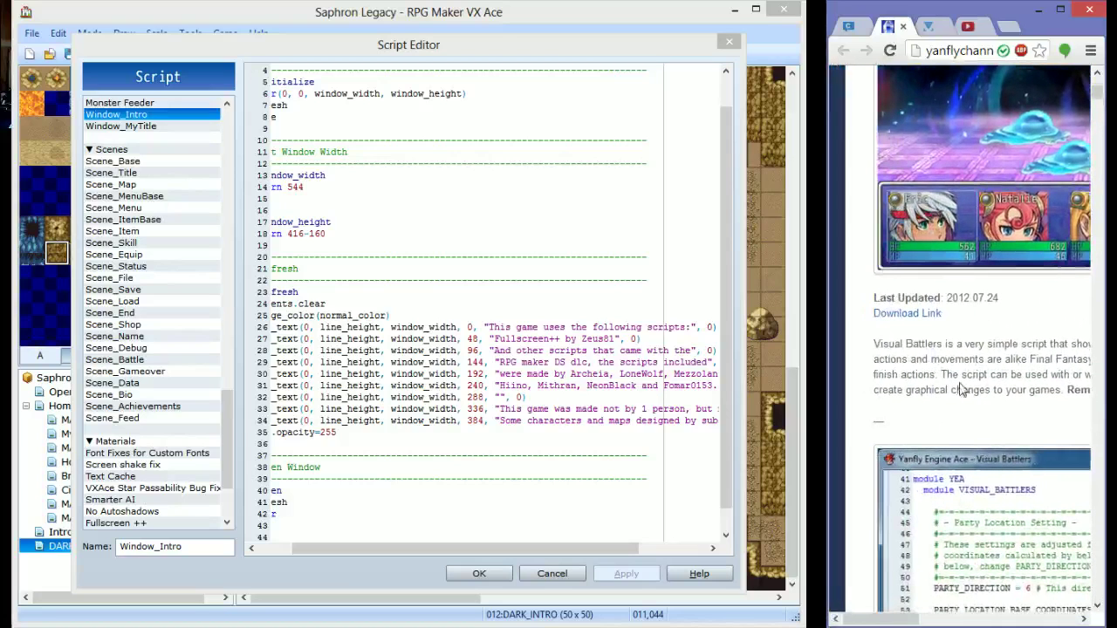
Check the chat, then remove the former side-view script author's name from the scripter credits line in Window_Intro
{"action": "left_click", "coordinate": [849, 27]}
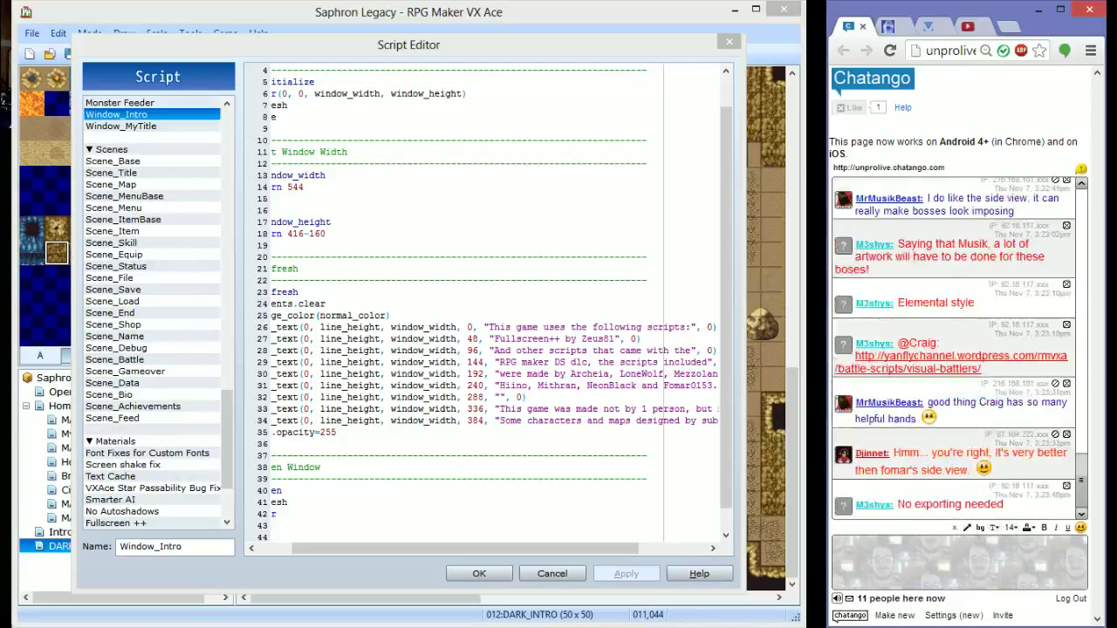
{"action": "left_click_drag", "start_coordinate": [227, 440], "coordinate": [227, 471]}
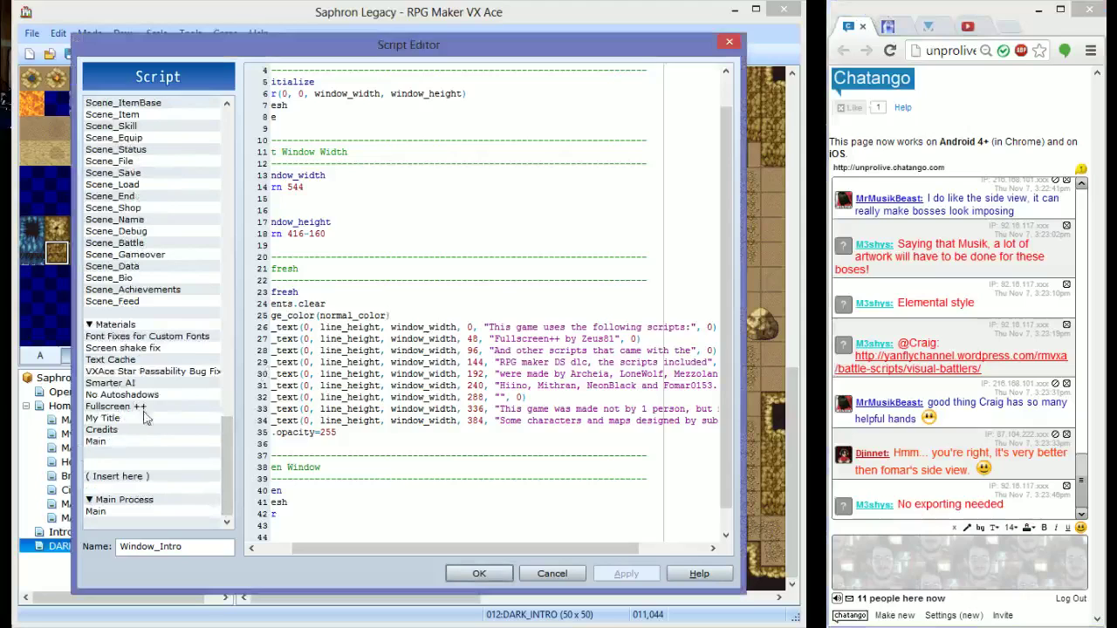
{"action": "left_click_drag", "start_coordinate": [576, 548], "coordinate": [616, 548]}
{"action": "double_click", "coordinate": [636, 385]}
{"action": "key", "text": "BackSpace"}
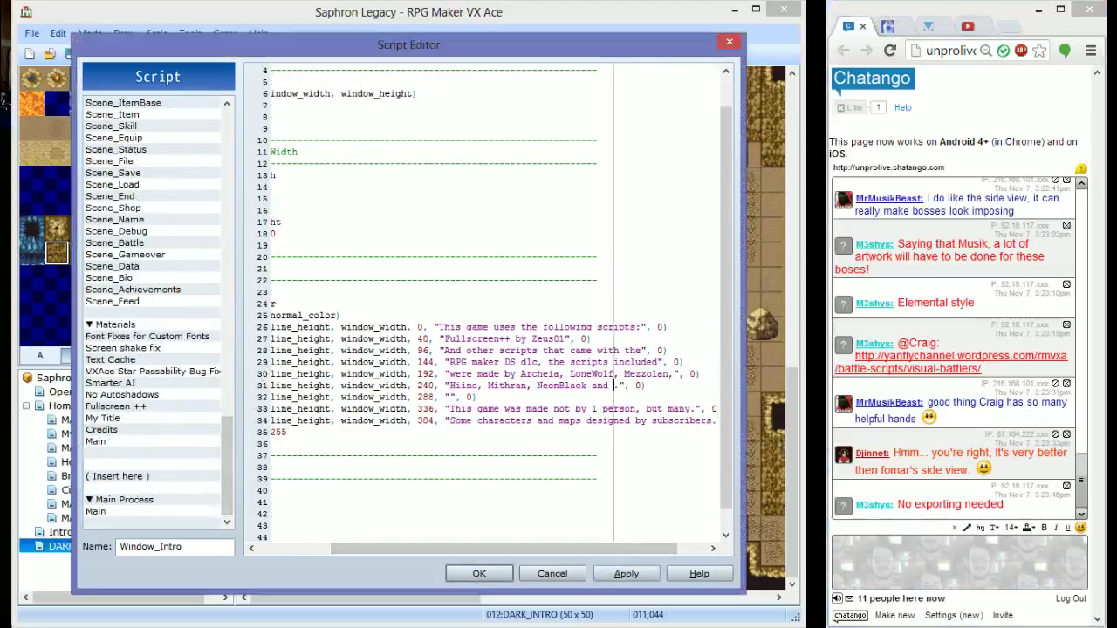
Delete the unnamed script entry below Main under Materials and accept the Script Editor changes
{"action": "left_click", "coordinate": [102, 429]}
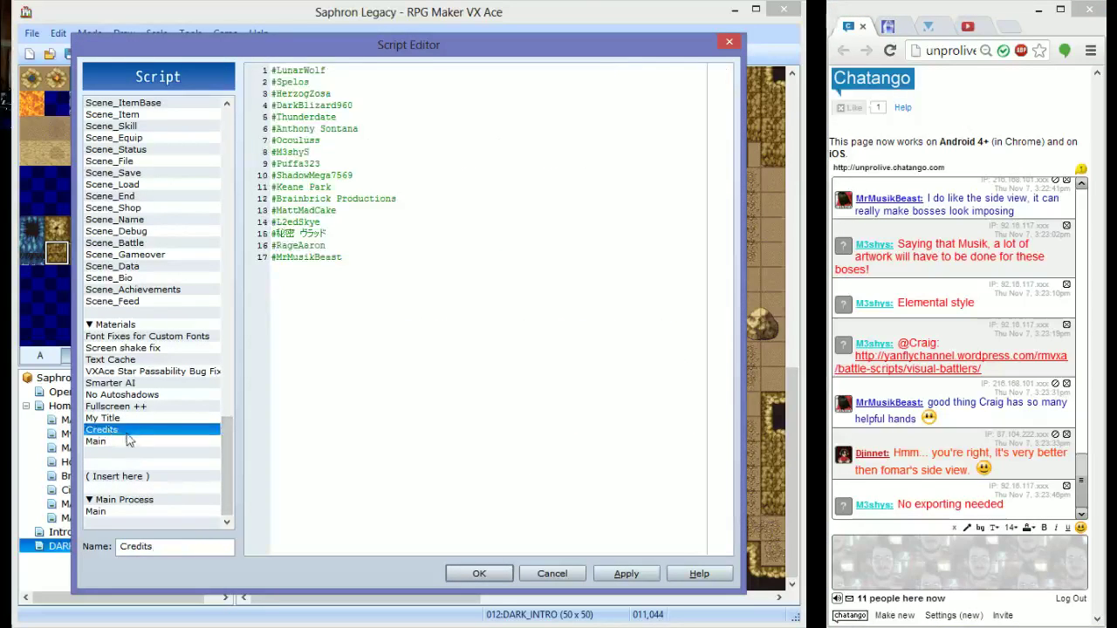
{"action": "left_click", "coordinate": [96, 441]}
{"action": "left_click", "coordinate": [131, 453]}
{"action": "key", "text": "Delete"}
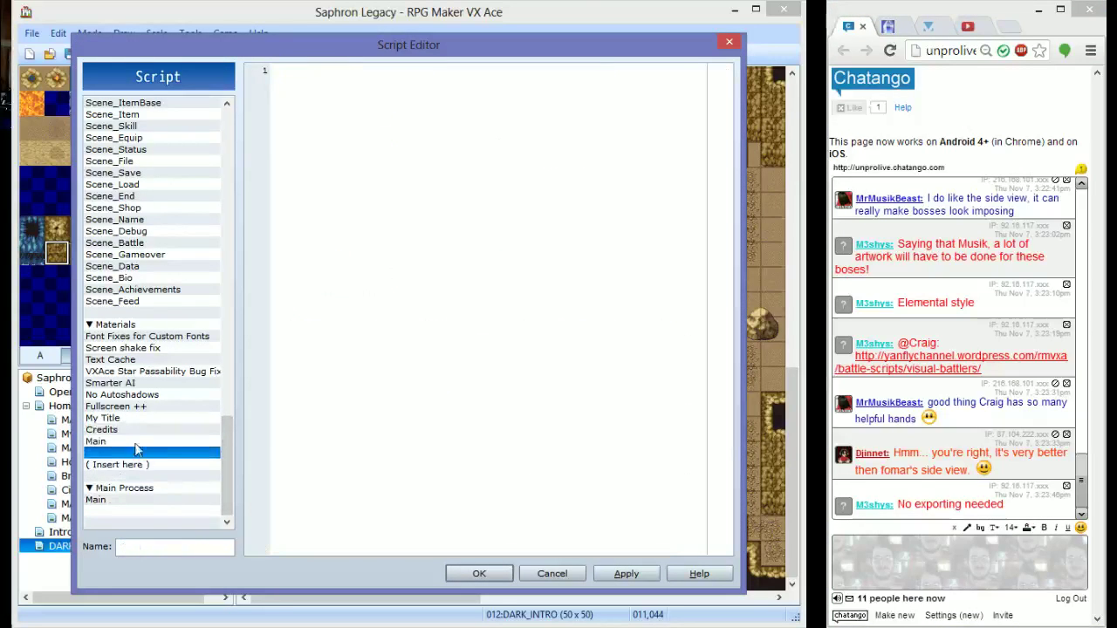
{"action": "left_click", "coordinate": [502, 572]}
Examine the Yanfly Visual Battlers page's screenshots, party direction instructions and download section
{"action": "left_click", "coordinate": [890, 26]}
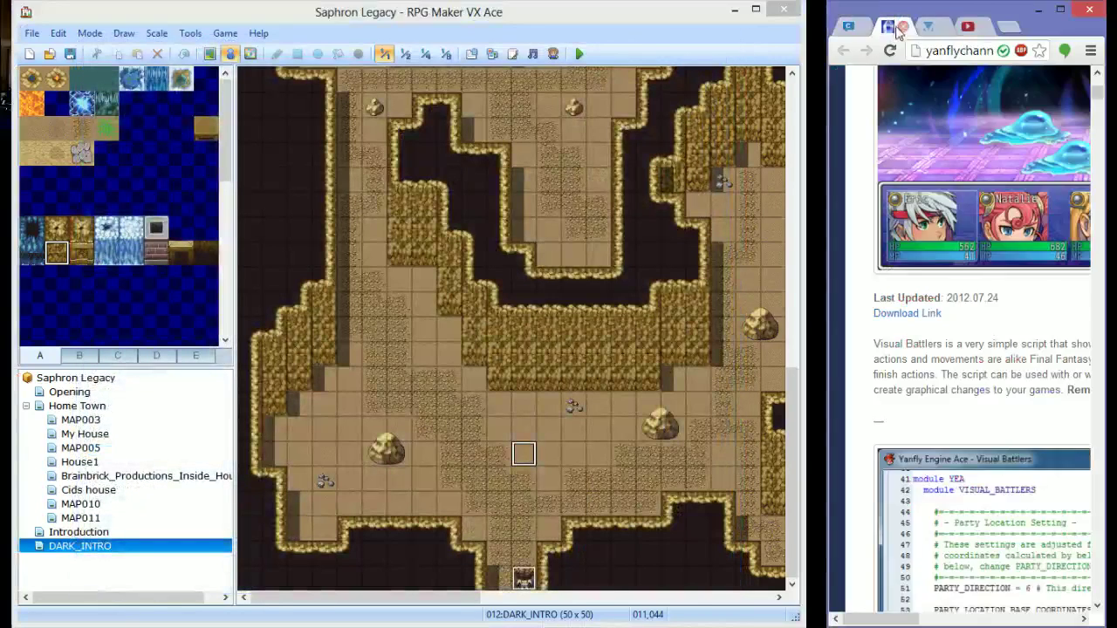
{"action": "scroll", "coordinate": [877, 502], "scroll_direction": "down", "scroll_amount": 3}
{"action": "scroll", "coordinate": [877, 501], "scroll_direction": "down", "scroll_amount": 1}
{"action": "scroll", "coordinate": [886, 550], "scroll_direction": "down", "scroll_amount": 5}
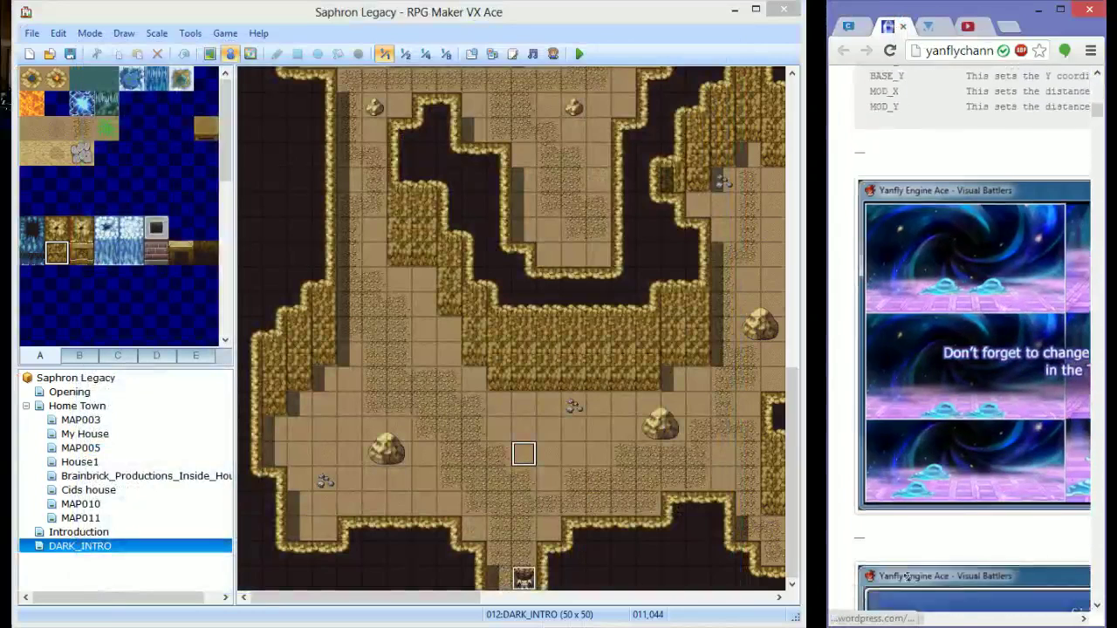
{"action": "scroll", "coordinate": [892, 572], "scroll_direction": "down", "scroll_amount": 10}
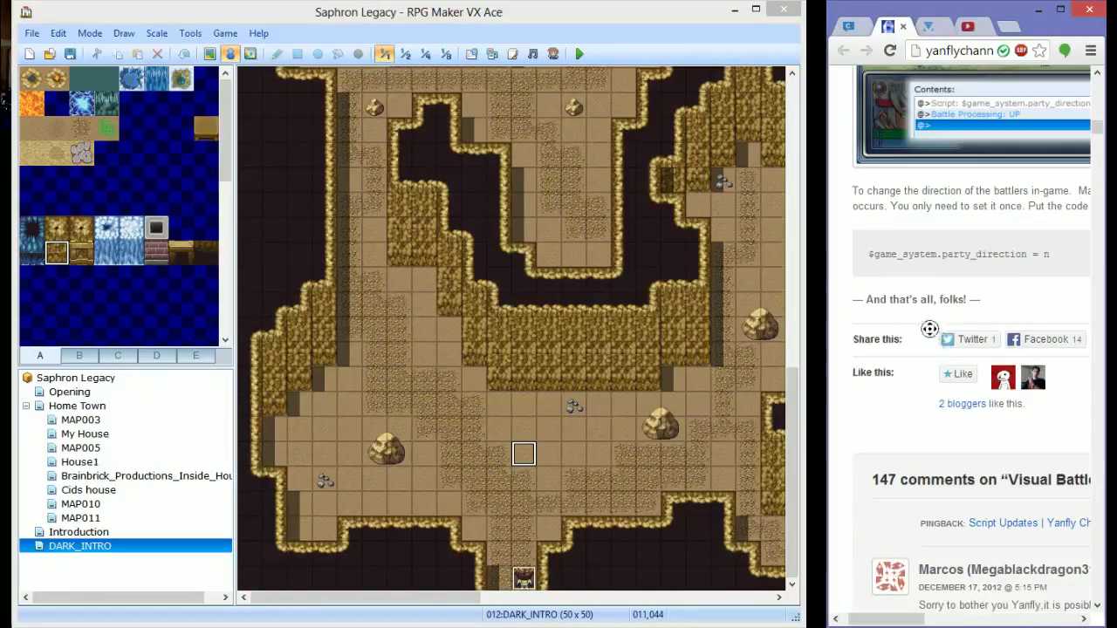
{"action": "middle_click_drag", "start_coordinate": [929, 328], "coordinate": [1017, 358]}
{"action": "scroll", "coordinate": [934, 364], "scroll_direction": "down", "scroll_amount": 1}
{"action": "scroll", "coordinate": [933, 364], "scroll_direction": "left", "scroll_amount": 1}
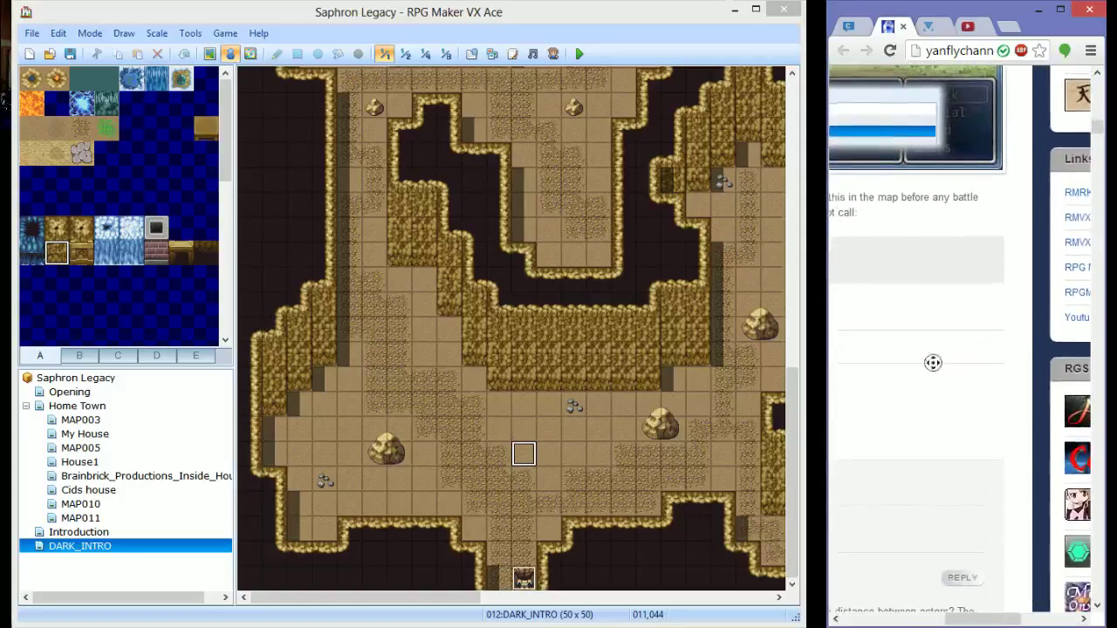
{"action": "scroll", "coordinate": [933, 363], "scroll_direction": "left", "scroll_amount": 3}
{"action": "left_click_drag", "start_coordinate": [968, 620], "coordinate": [879, 623]}
{"action": "scroll", "coordinate": [909, 559], "scroll_direction": "up", "scroll_amount": 5}
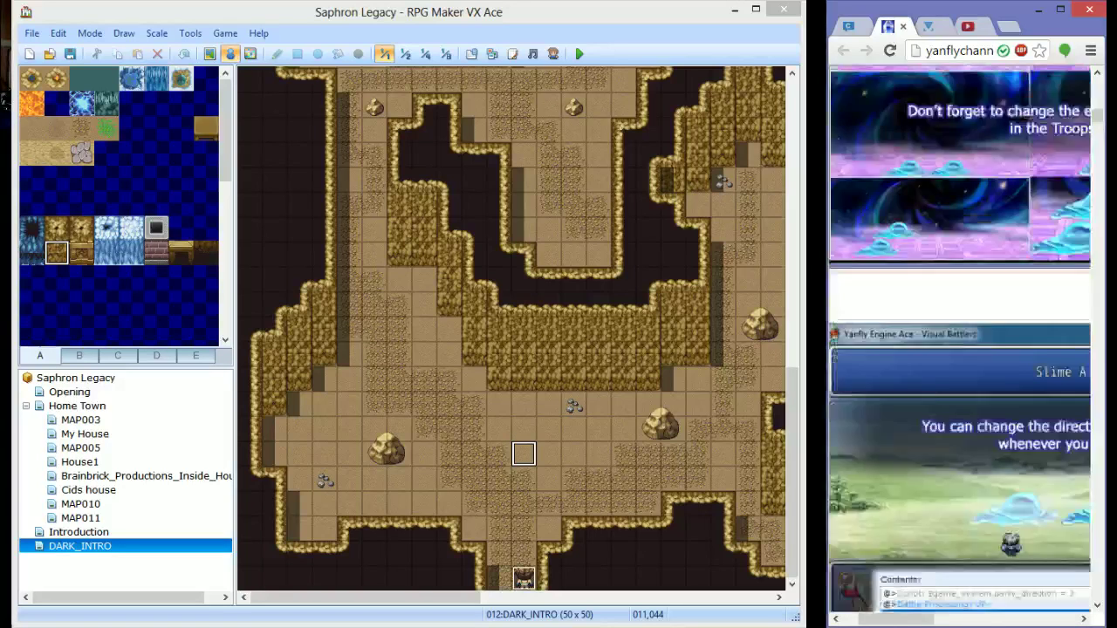
{"action": "scroll", "coordinate": [925, 543], "scroll_direction": "up", "scroll_amount": 15}
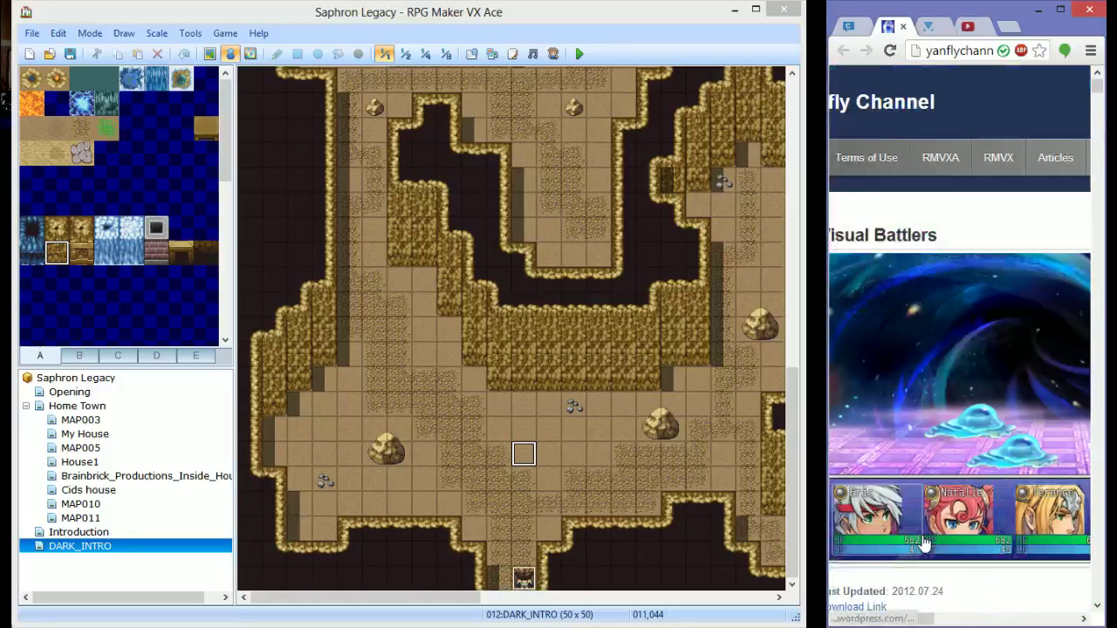
{"action": "scroll", "coordinate": [960, 349], "scroll_direction": "down", "scroll_amount": 2}
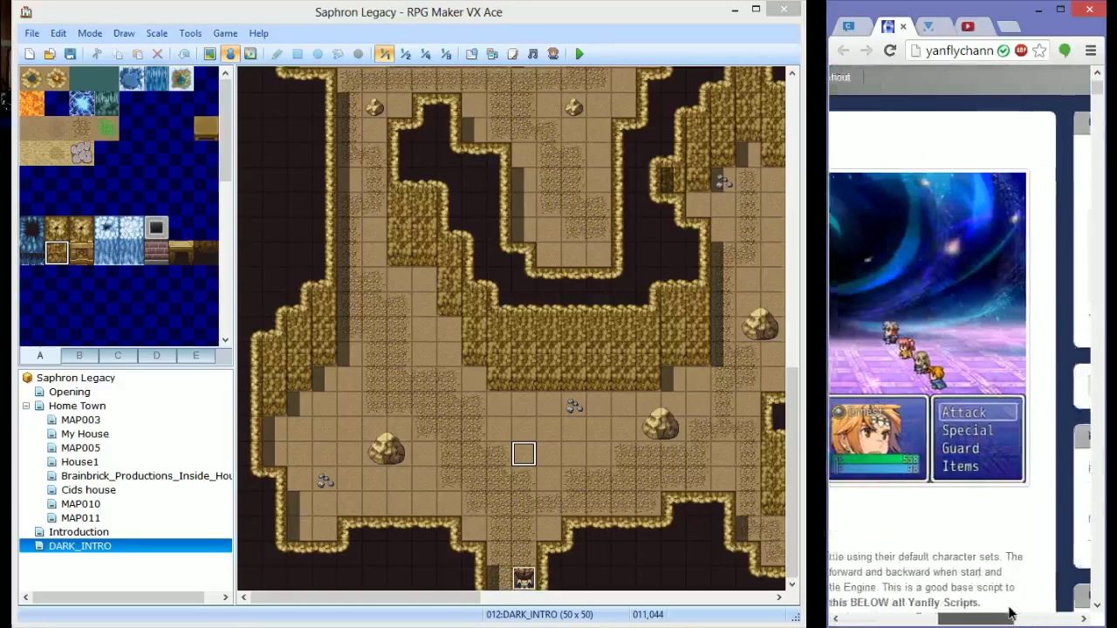
{"action": "scroll", "coordinate": [960, 349], "scroll_direction": "down", "scroll_amount": 3}
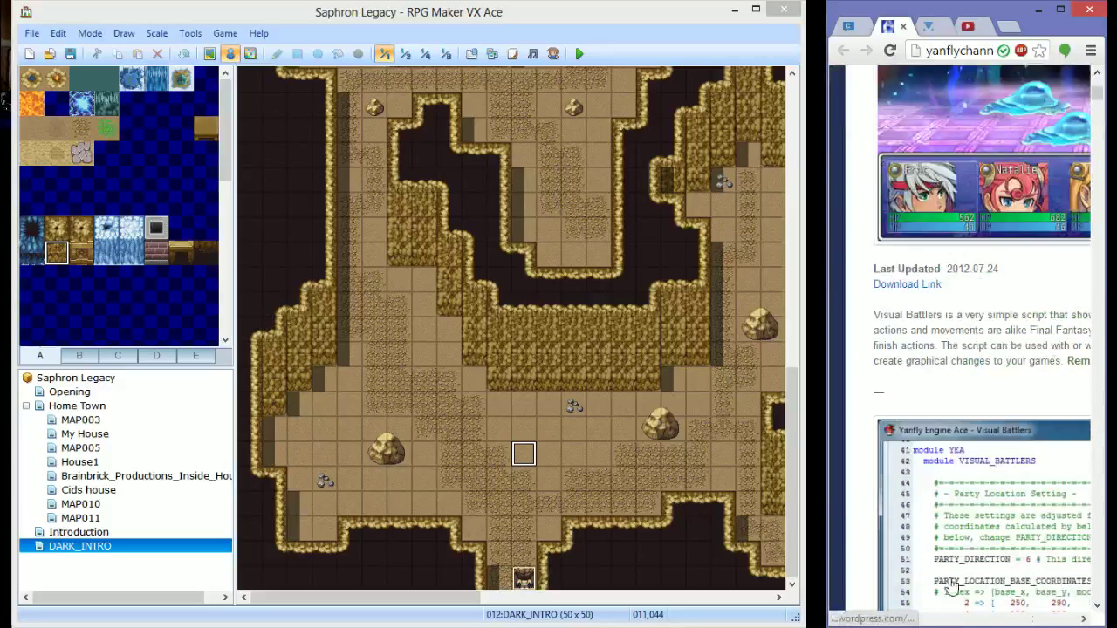
{"action": "scroll", "coordinate": [960, 349], "scroll_direction": "up", "scroll_amount": 2}
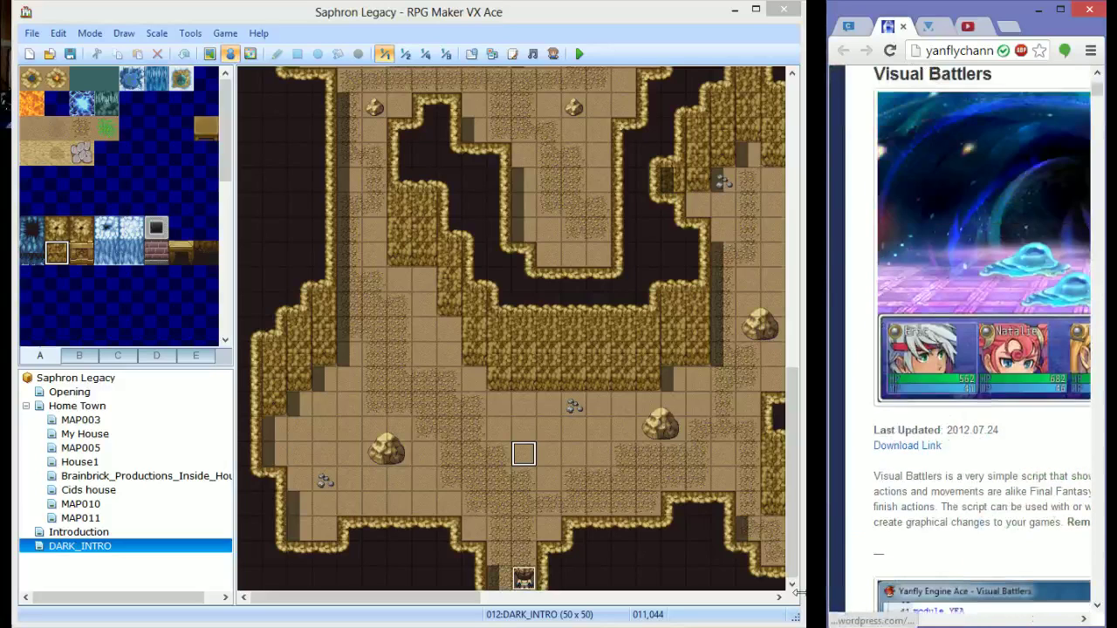
Close the old side-view script page and the Visual Battlers page and return to the chat
{"action": "left_click", "coordinate": [917, 31]}
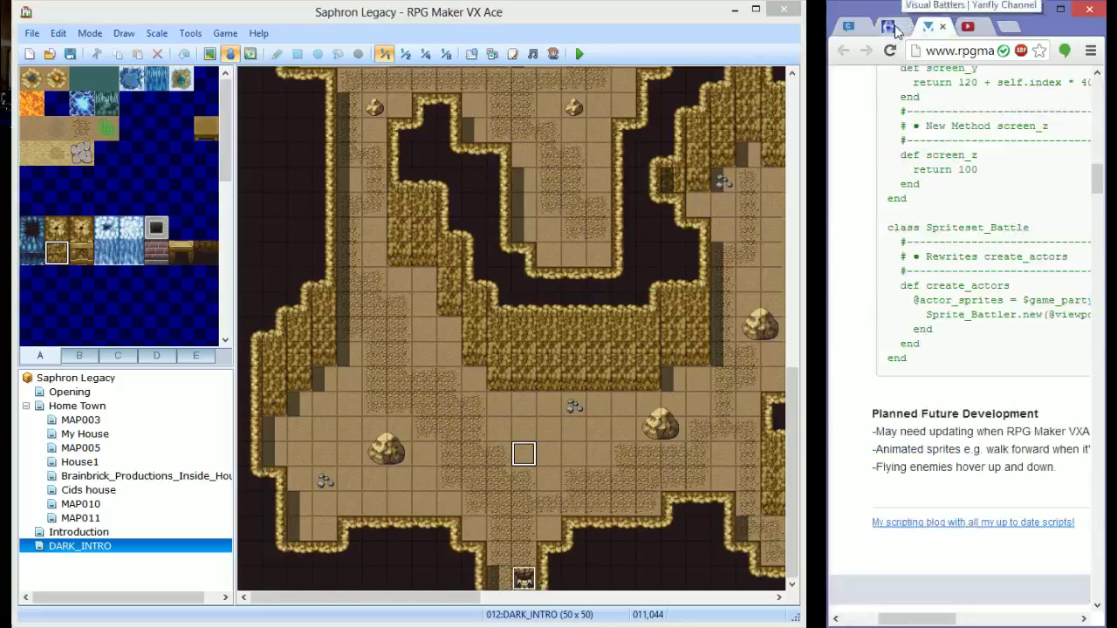
{"action": "key", "text": "ctrl+w"}
{"action": "left_click", "coordinate": [904, 29]}
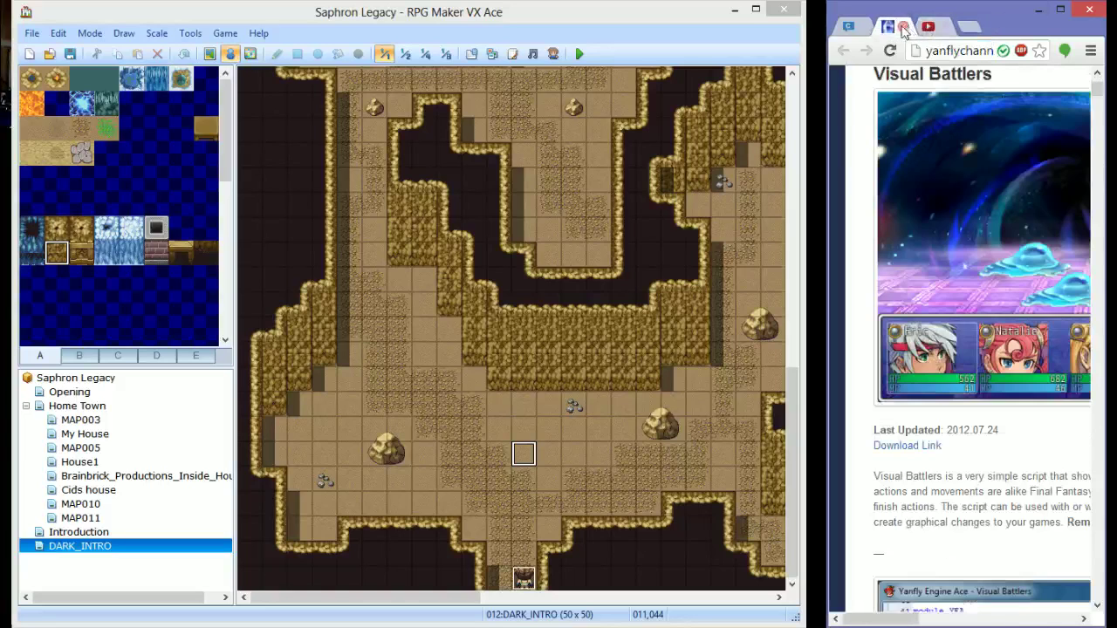
{"action": "key", "text": "ctrl+w"}
{"action": "left_click", "coordinate": [852, 28]}
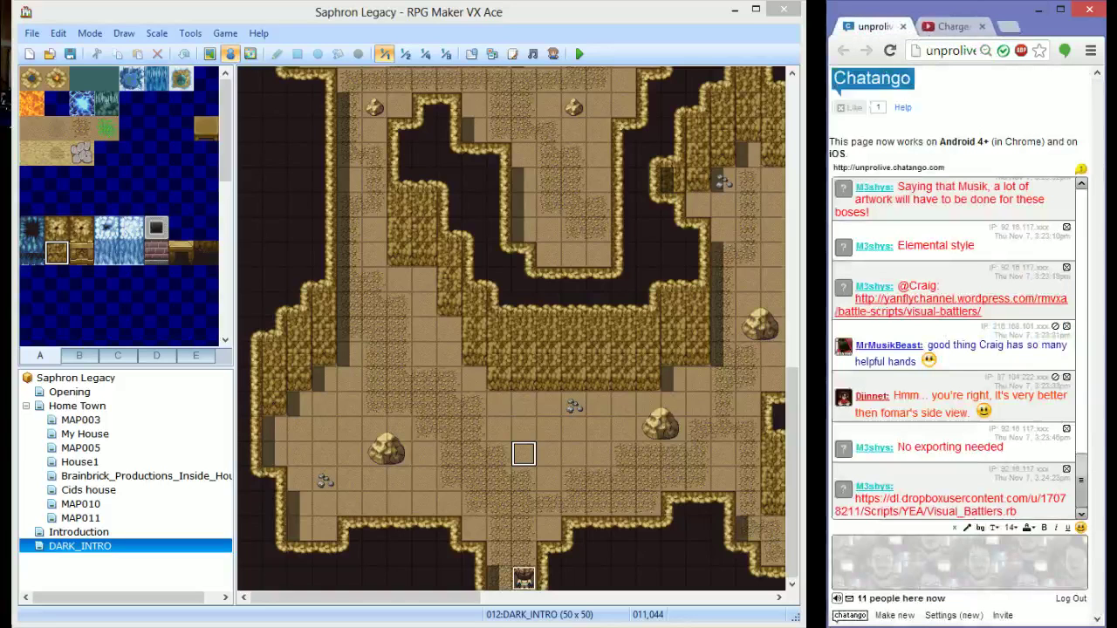
Copy the Dropbox link to Visual_Battlers.rb from the chat and open it in a new browser tab
{"action": "left_click_drag", "start_coordinate": [1018, 512], "coordinate": [827, 491]}
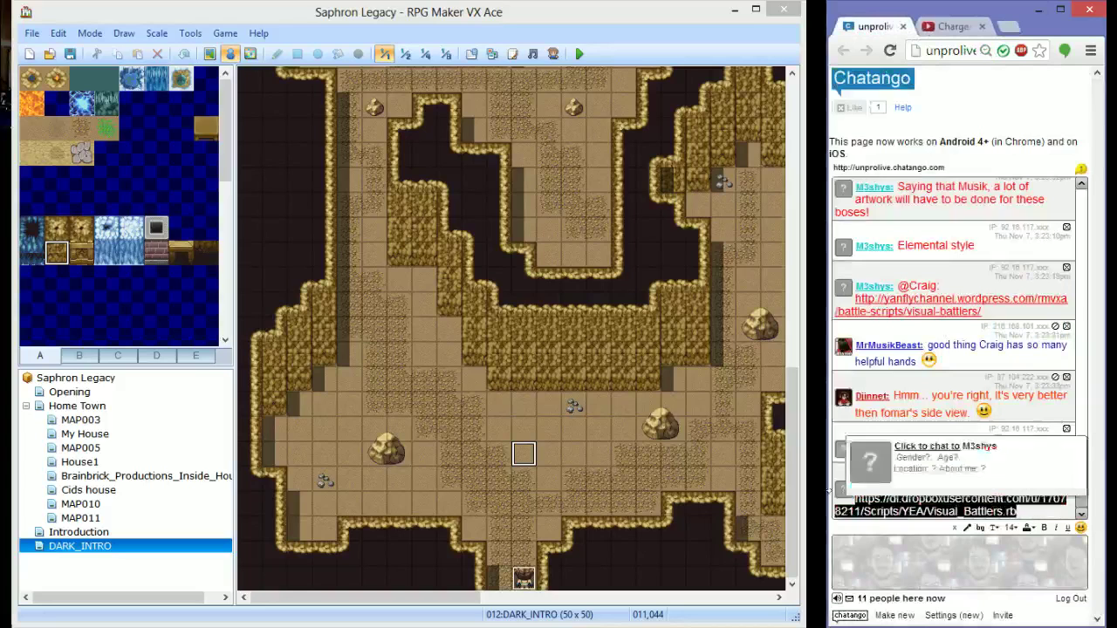
{"action": "key", "text": "ctrl+c"}
{"action": "key", "text": "ctrl+t"}
{"action": "key", "text": "ctrl+v"}
{"action": "key", "text": "Return"}
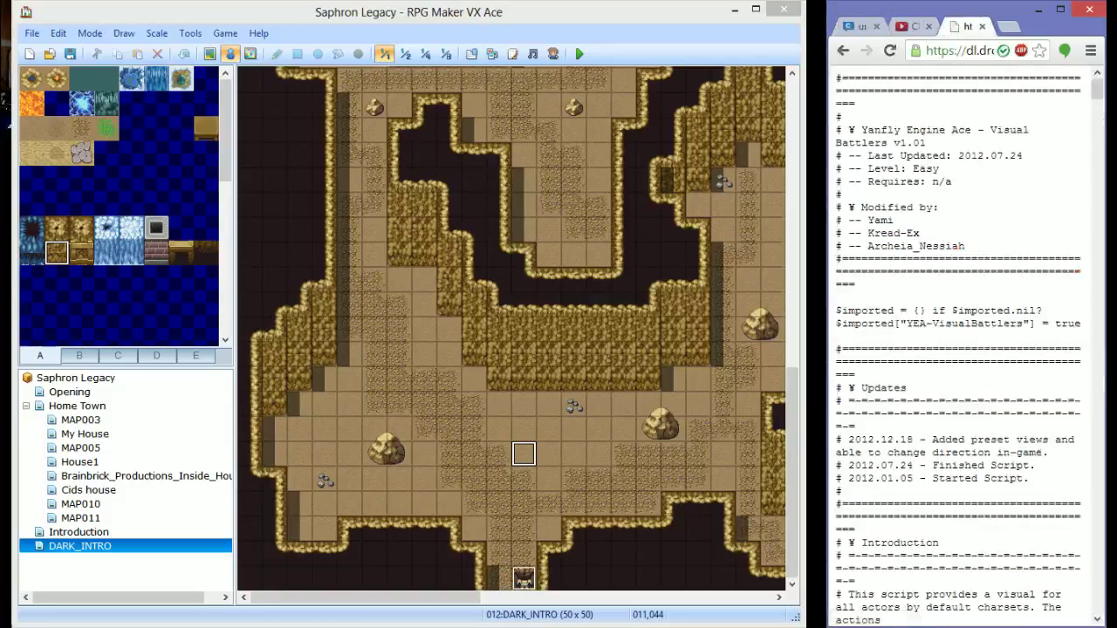
Insert a script entry named Yanfly below Main under Materials and paste the Visual Battlers code into it
{"action": "left_click", "coordinate": [512, 53]}
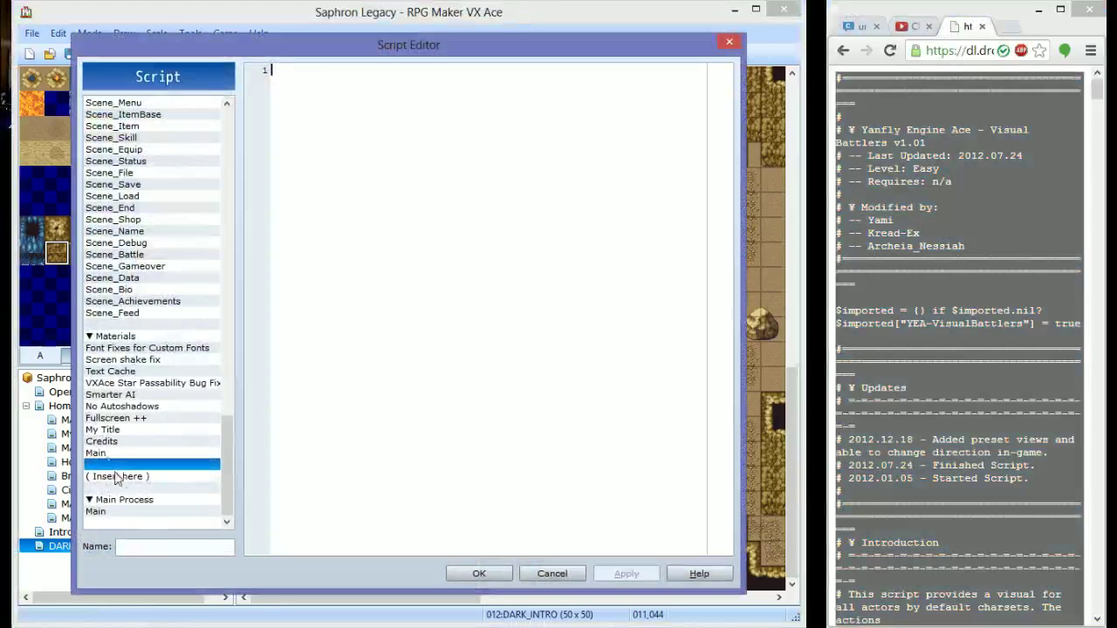
{"action": "right_click", "coordinate": [125, 475]}
{"action": "left_click", "coordinate": [153, 481]}
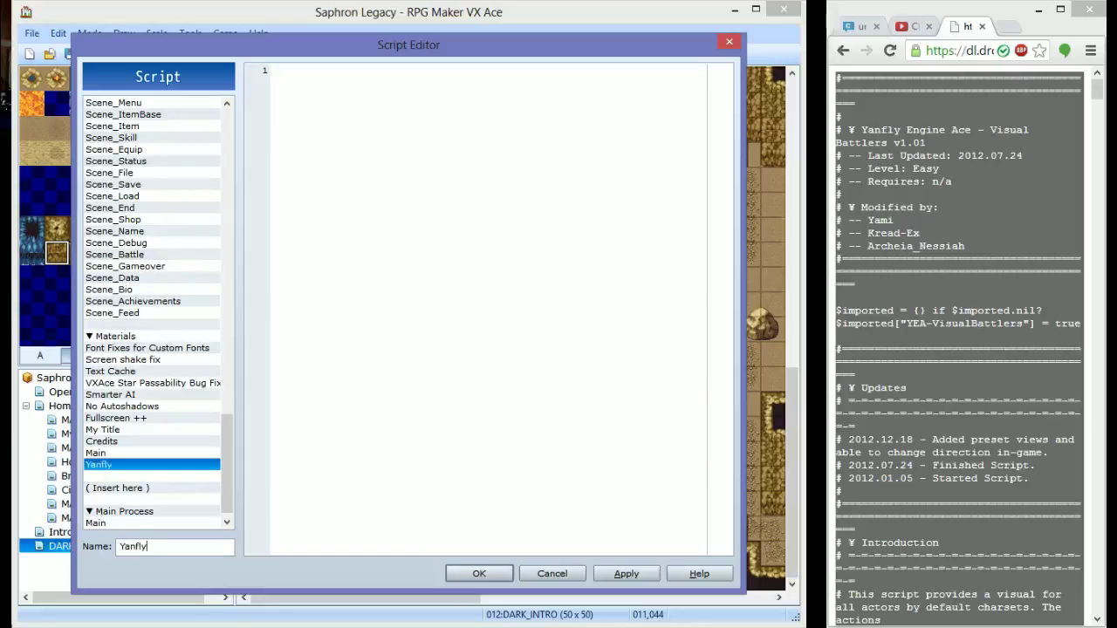
{"action": "key", "text": "ctrl+v"}
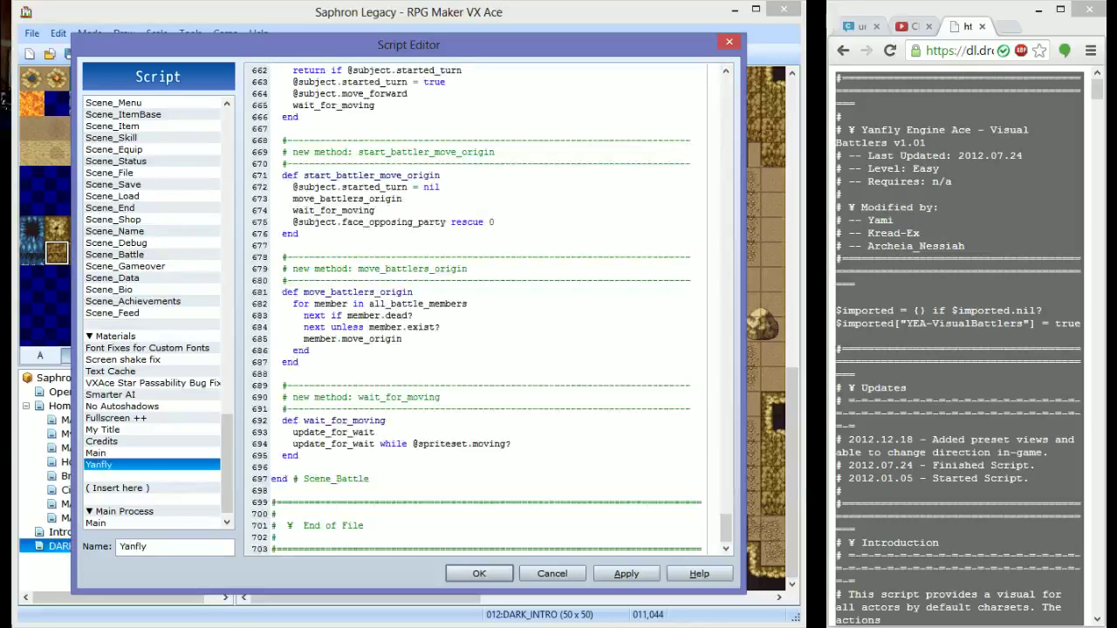
{"action": "left_click_drag", "start_coordinate": [728, 535], "coordinate": [726, 89]}
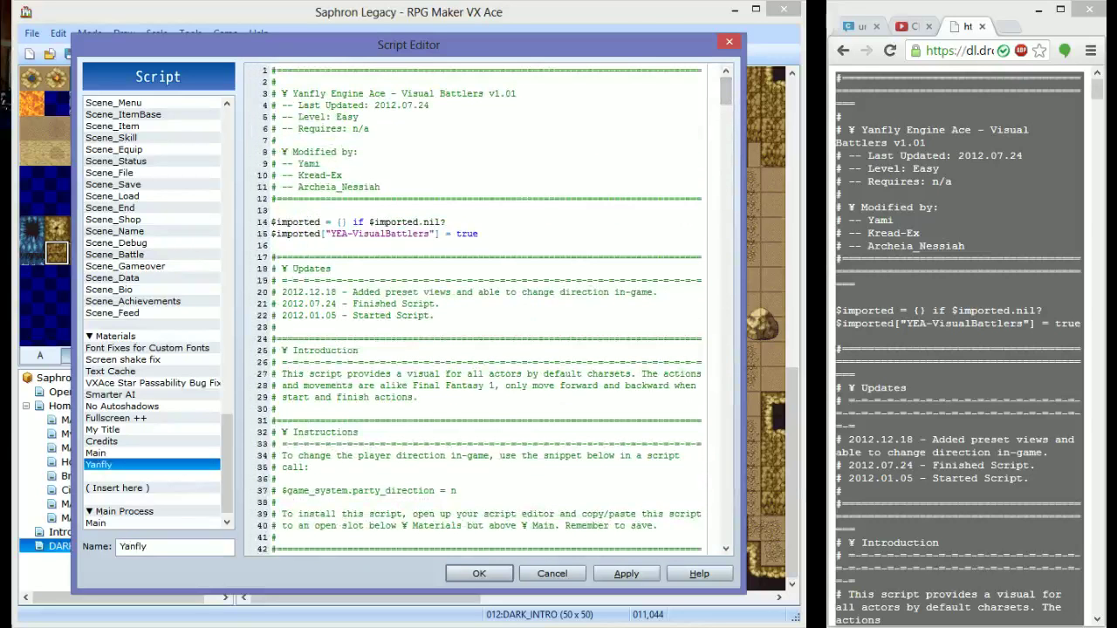
Select Yanfly's name in the script header, go to the Window_Intro credits line after "NeonBlack and", and accept the script changes
{"action": "left_click", "coordinate": [122, 442]}
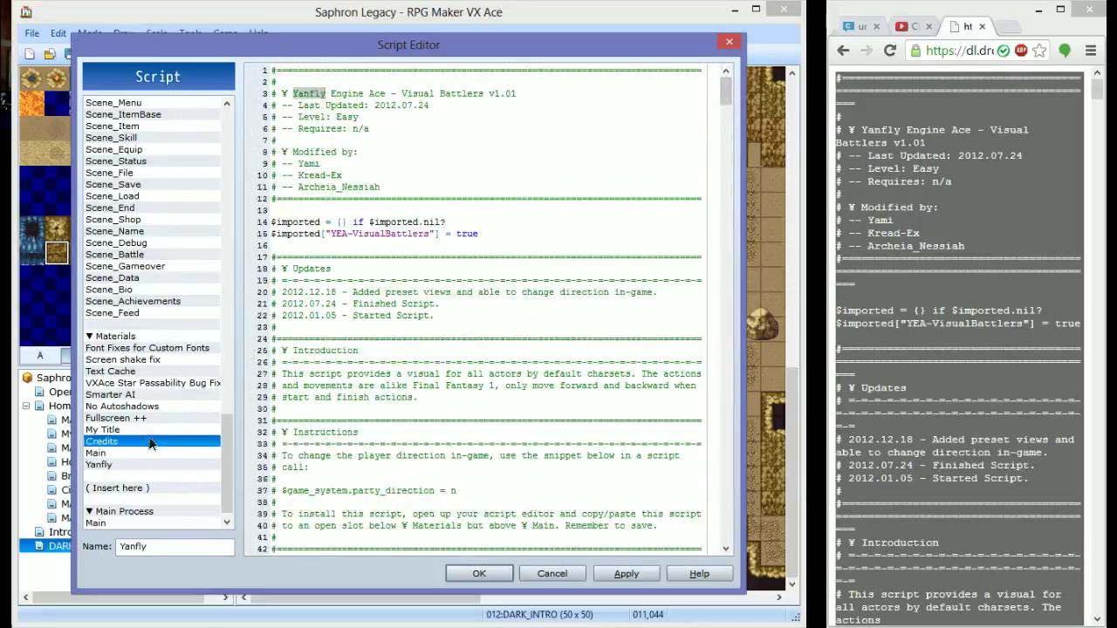
{"action": "scroll", "coordinate": [225, 408], "scroll_direction": "up", "scroll_amount": 10}
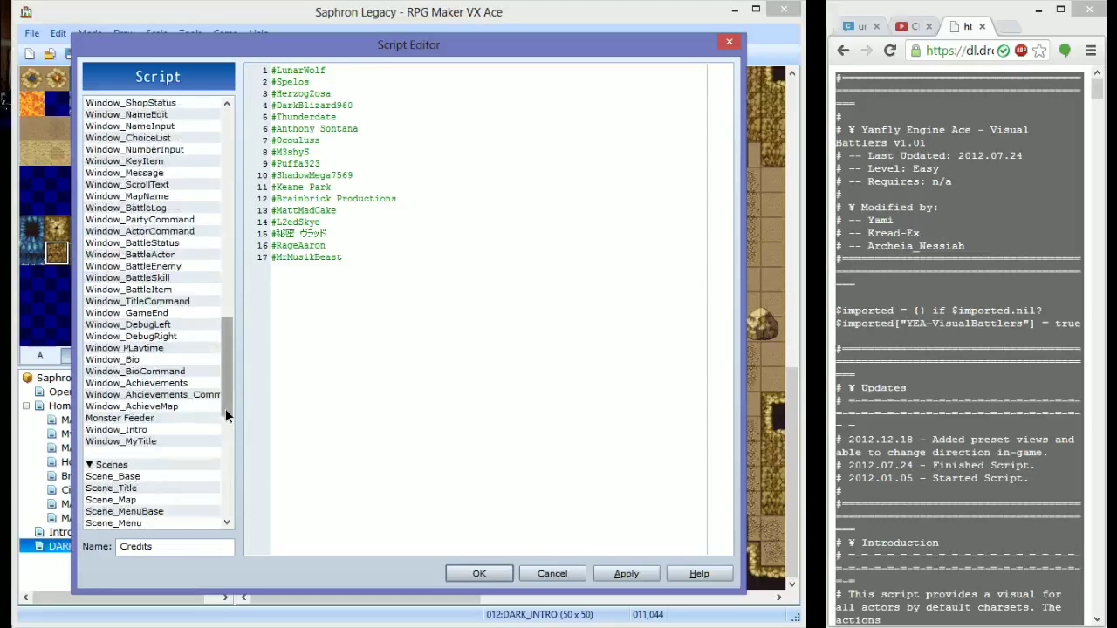
{"action": "left_click", "coordinate": [116, 429]}
{"action": "left_click_drag", "start_coordinate": [431, 548], "coordinate": [478, 548]}
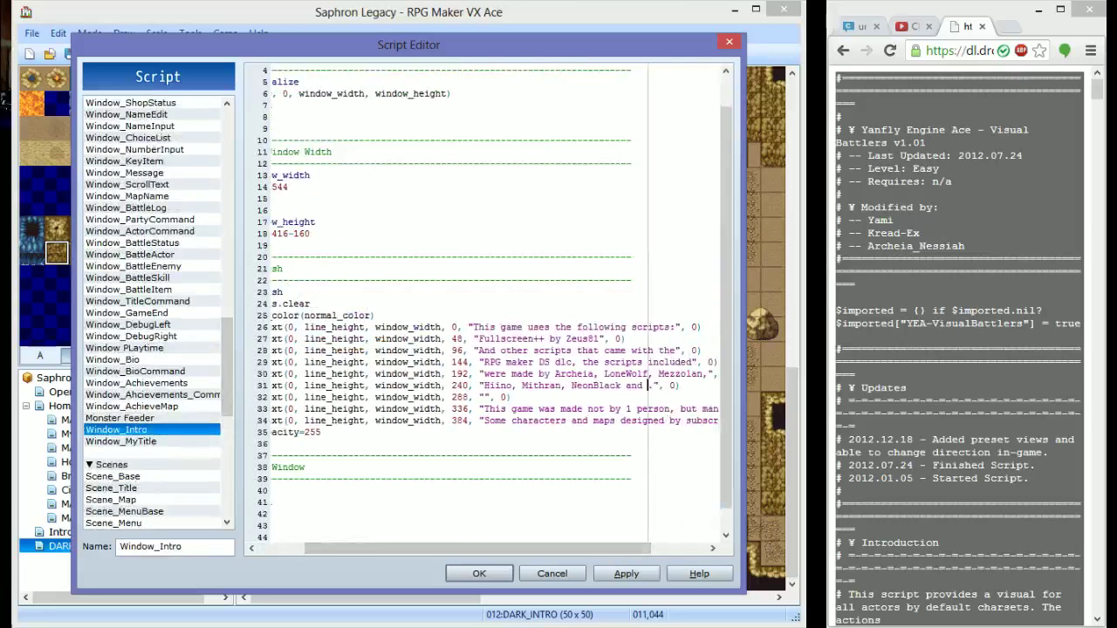
{"action": "left_click", "coordinate": [493, 576]}
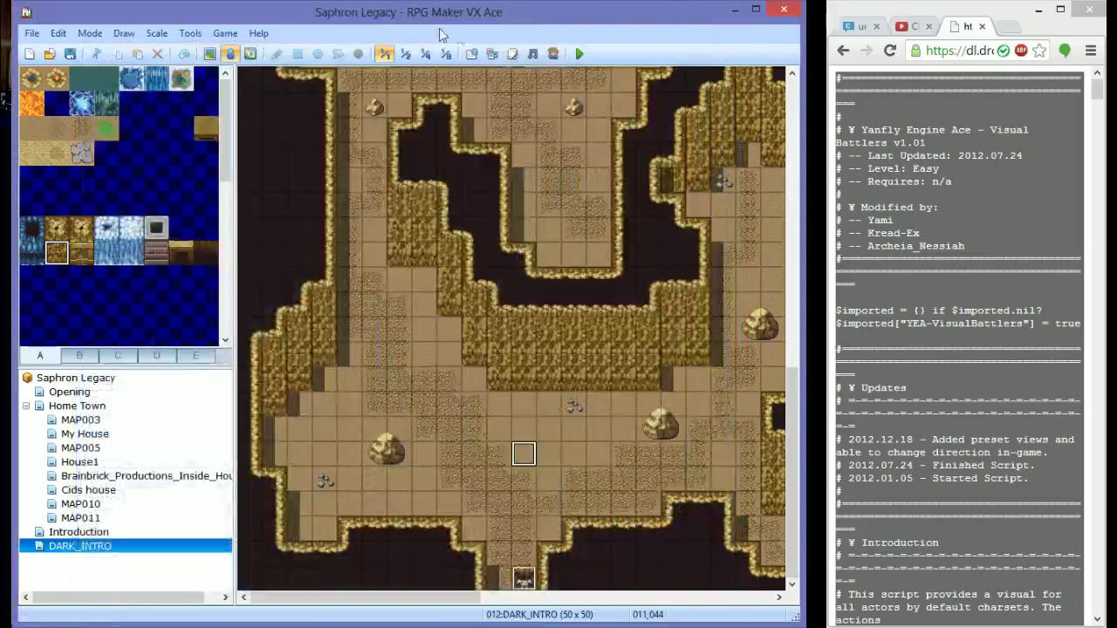
Launch and close a playtest, then start a battle test of the Slime*4 troop with Zariel and check the chat
{"action": "left_click", "coordinate": [579, 54]}
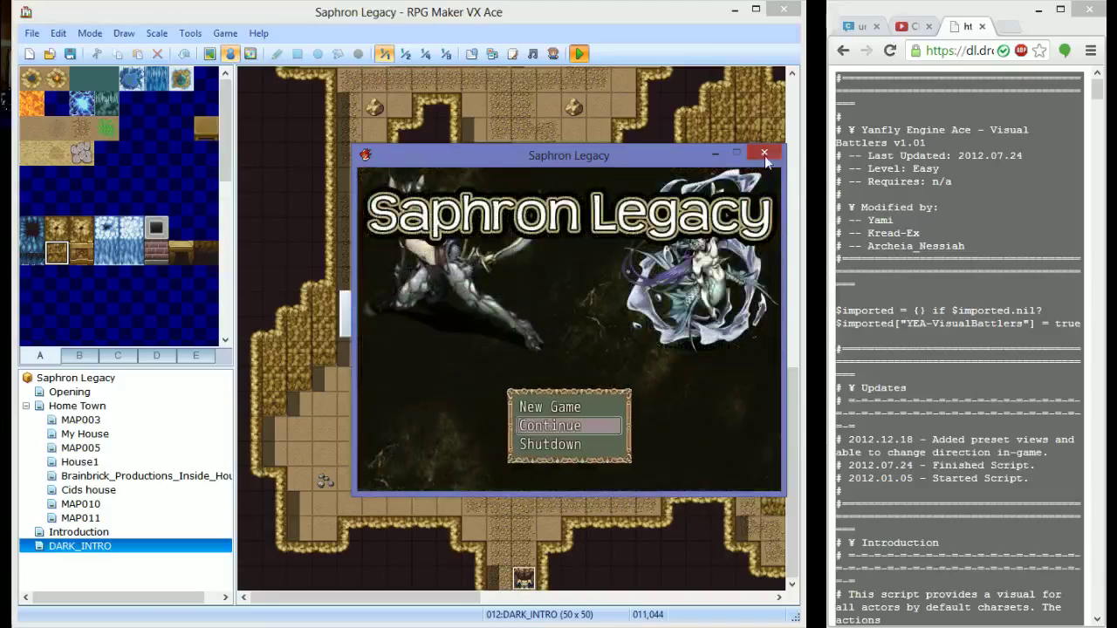
{"action": "key", "text": "alt+F4"}
{"action": "left_click", "coordinate": [469, 54]}
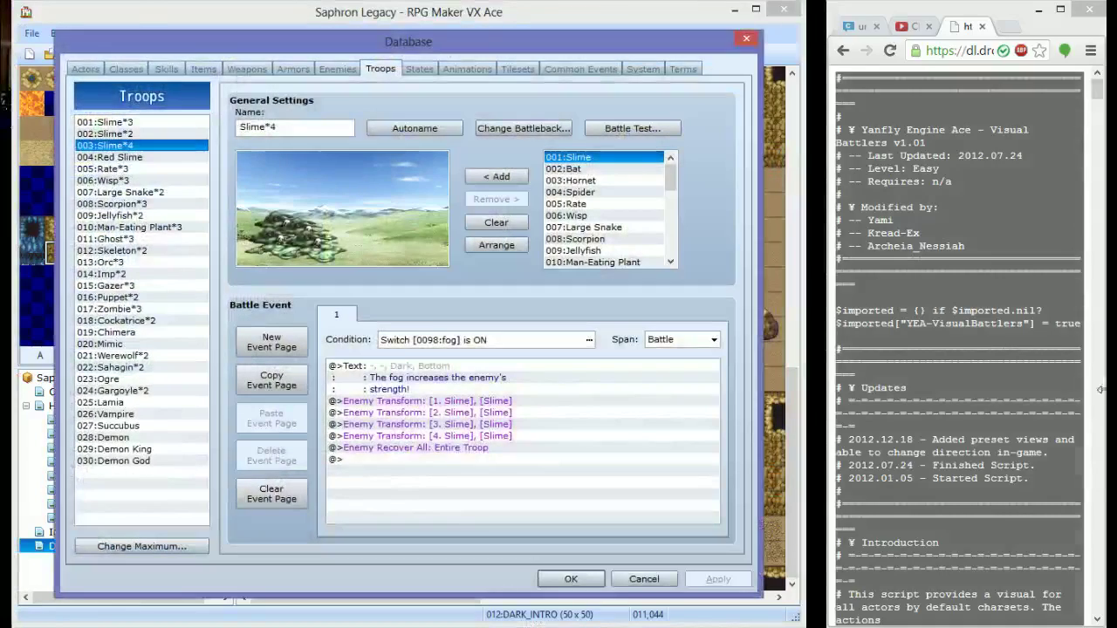
{"action": "left_click", "coordinate": [513, 478]}
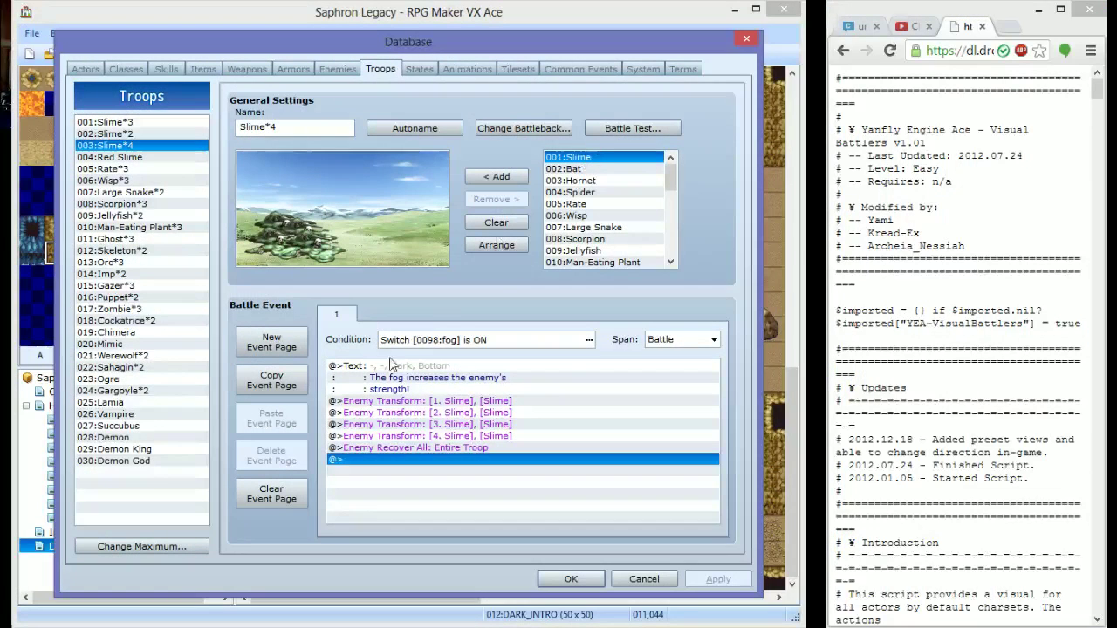
{"action": "left_click", "coordinate": [462, 345]}
{"action": "left_click", "coordinate": [611, 129]}
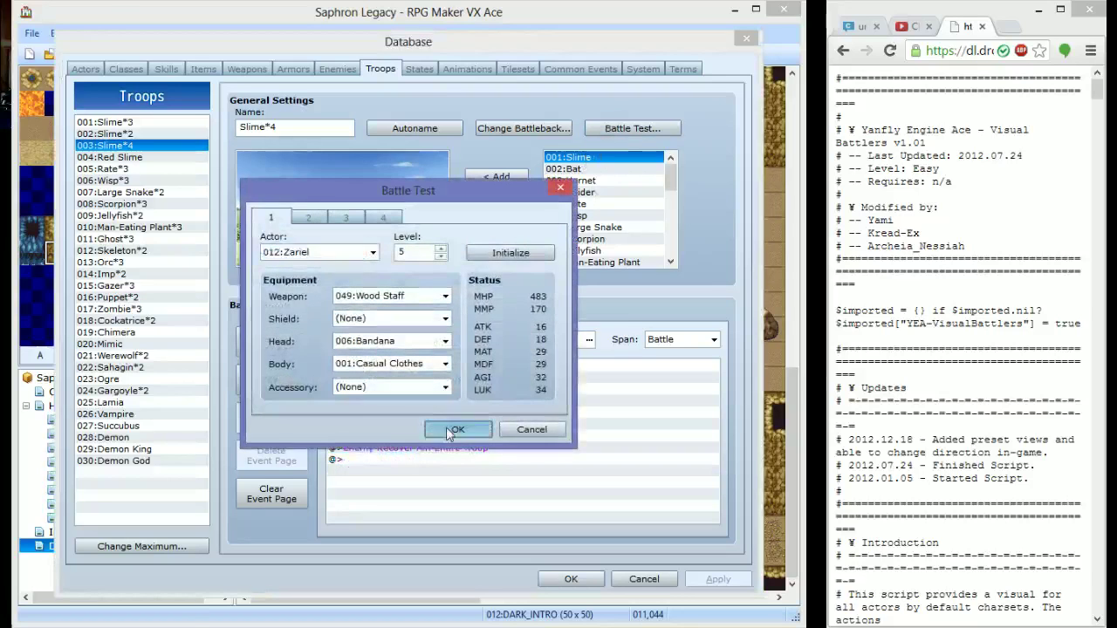
{"action": "left_click", "coordinate": [449, 427]}
{"action": "left_click", "coordinate": [857, 35]}
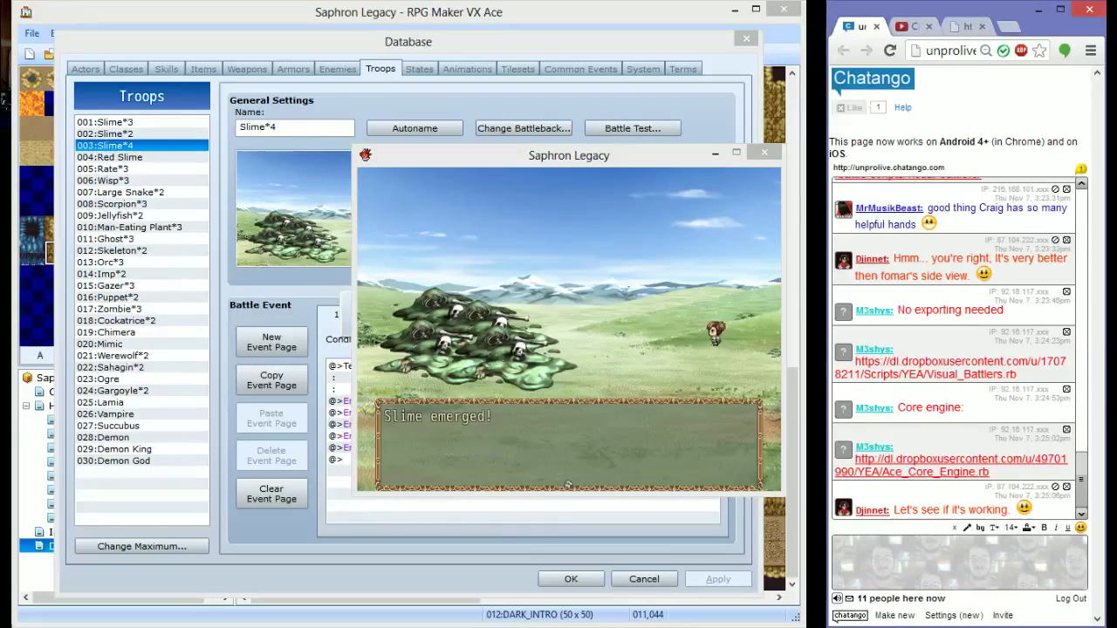
Fight a turn of the Slime*4 battle test by casting Fire Lv.2 on Slime A
{"action": "left_click", "coordinate": [572, 335]}
{"action": "key", "text": "Return"}
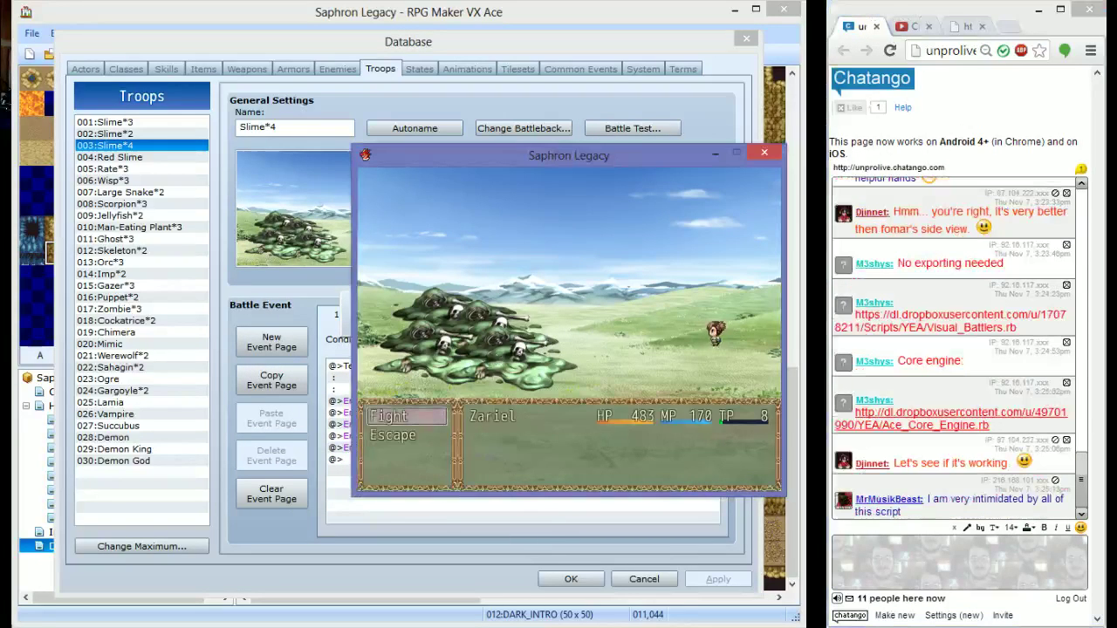
{"action": "key", "text": "Down"}
{"action": "key", "text": "Down"}
{"action": "key", "text": "Up"}
{"action": "key", "text": "Return"}
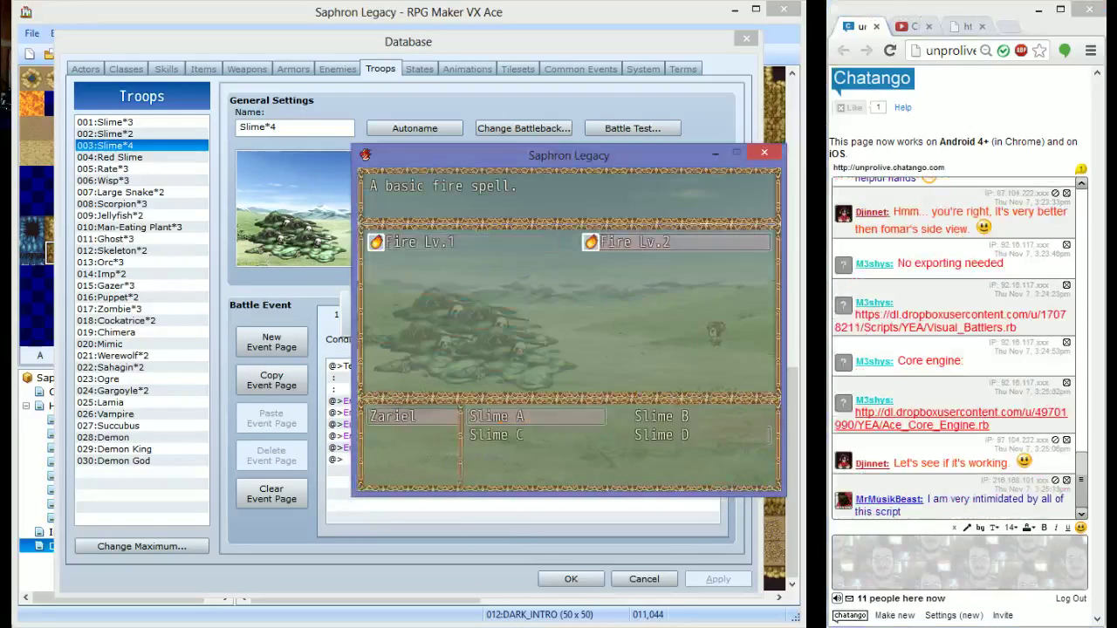
{"action": "key", "text": "Return"}
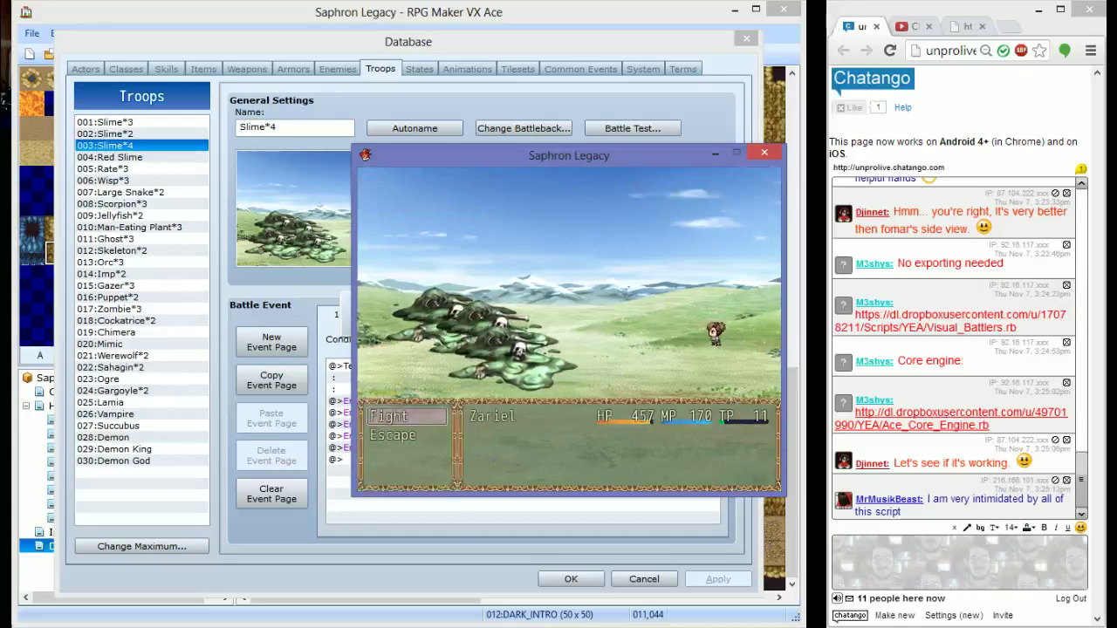
Fight another turn of the battle test by casting Fire Lv.1 from Zariel's Special skills on Slime B
{"action": "key", "text": "Return"}
{"action": "key", "text": "Down"}
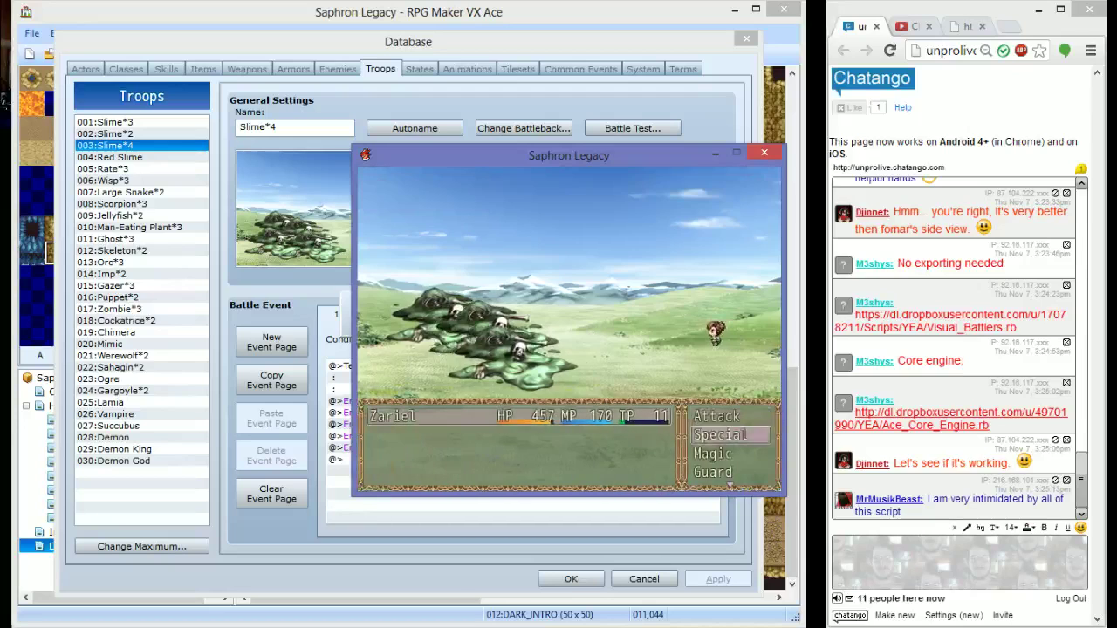
{"action": "key", "text": "Return"}
{"action": "key", "text": "Left"}
{"action": "key", "text": "Right"}
{"action": "key", "text": "Return"}
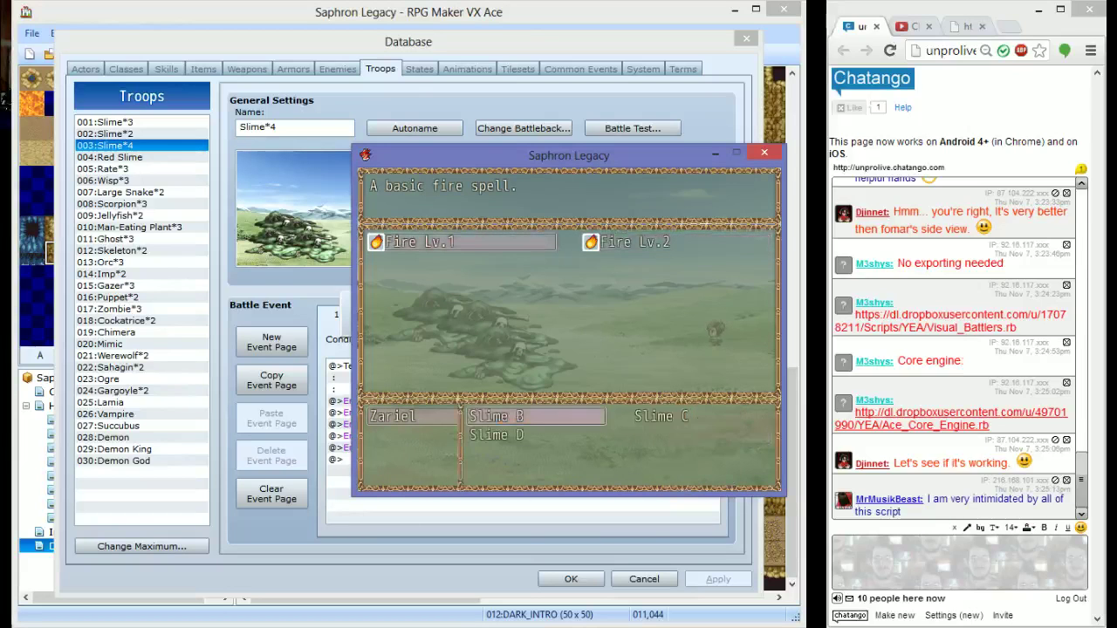
{"action": "key", "text": "Return"}
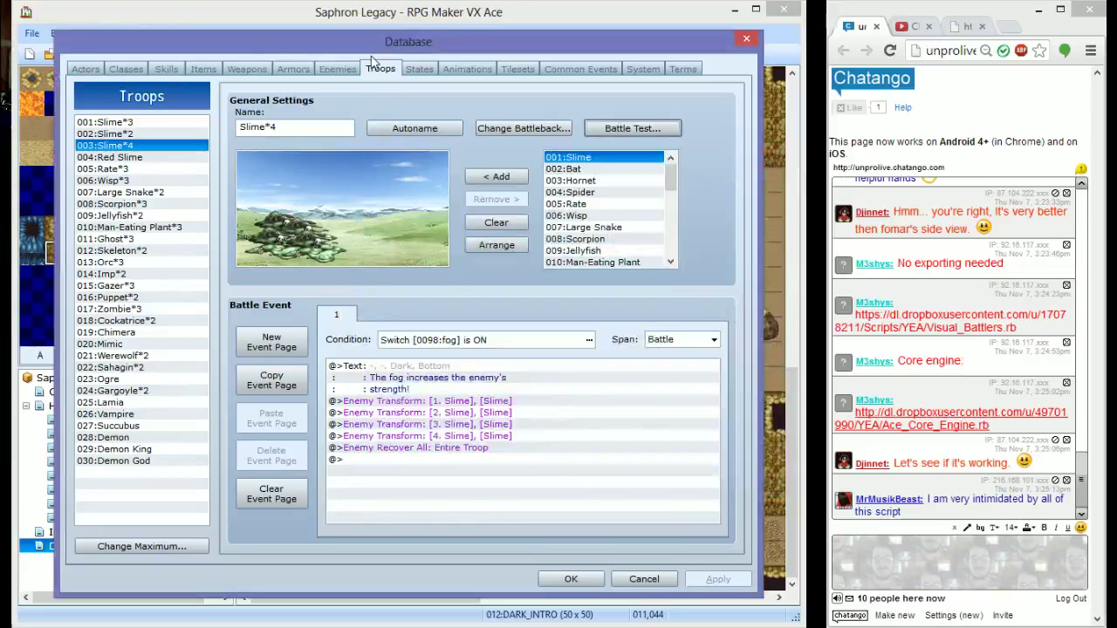
Open the Fire Lv.1 skill in the database and set its skill type to Magic
{"action": "left_click", "coordinate": [293, 69]}
{"action": "left_click", "coordinate": [337, 69]}
{"action": "left_click", "coordinate": [408, 69]}
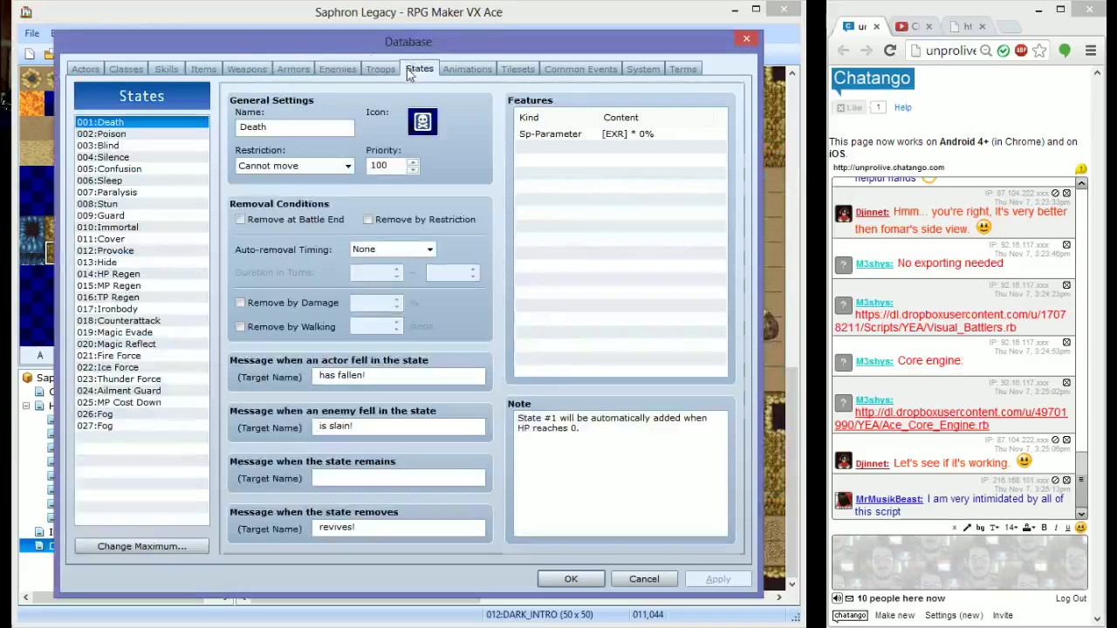
{"action": "left_click", "coordinate": [384, 69]}
{"action": "left_click", "coordinate": [167, 69]}
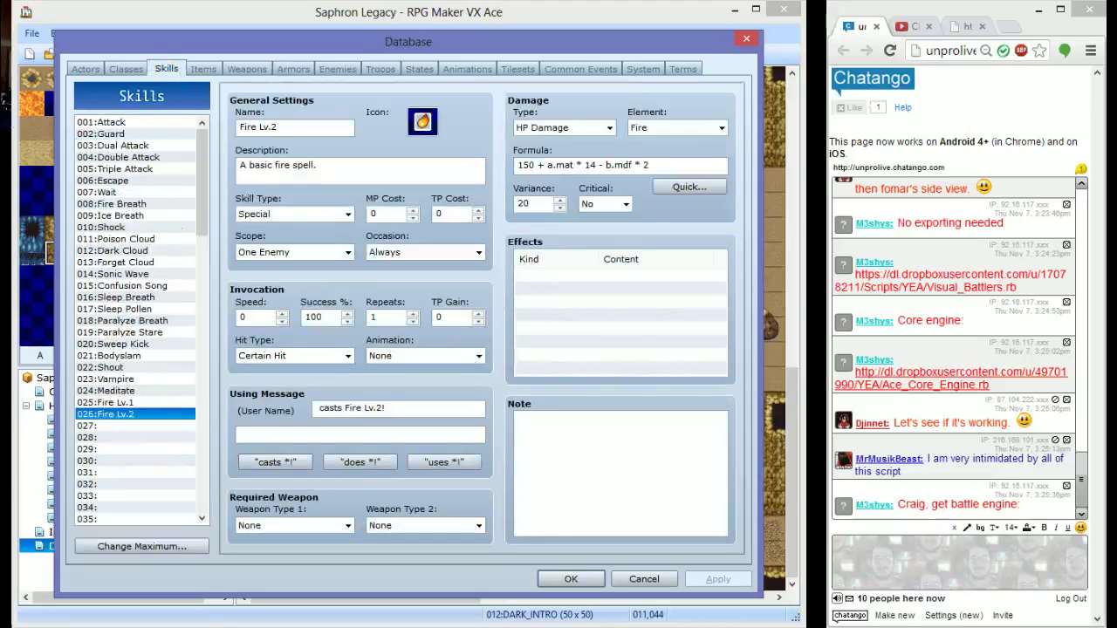
{"action": "left_click", "coordinate": [120, 402]}
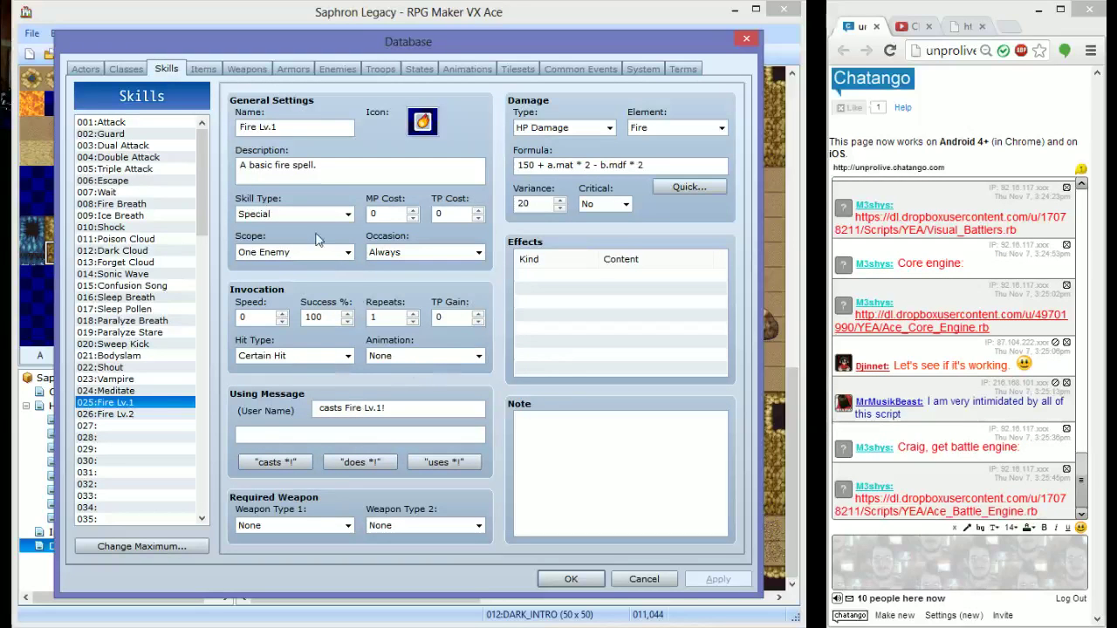
{"action": "left_click", "coordinate": [347, 214]}
{"action": "left_click", "coordinate": [282, 249]}
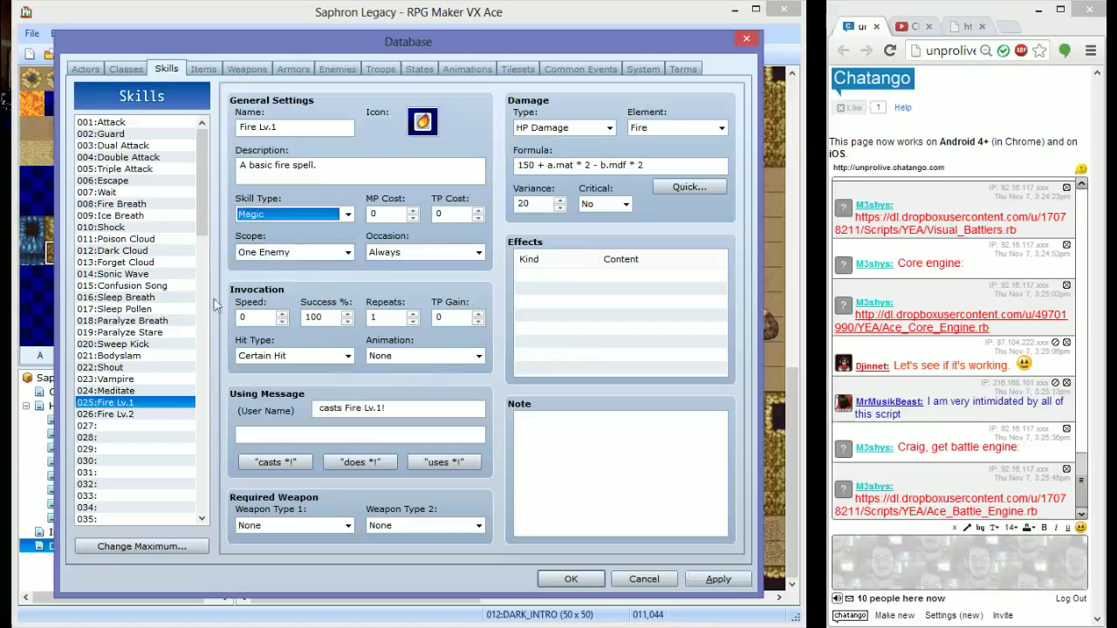
Set the Fire Lv.2 skill's type to Magic, apply the change and close the database
{"action": "left_click", "coordinate": [122, 425]}
{"action": "left_click", "coordinate": [262, 214]}
{"action": "left_click", "coordinate": [265, 253]}
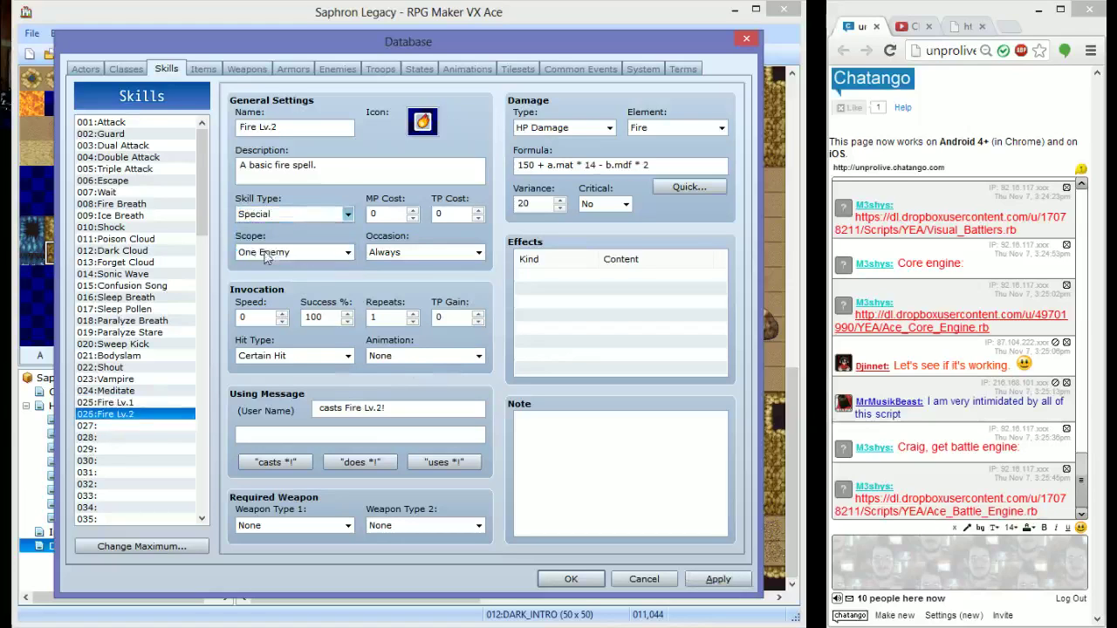
{"action": "left_click", "coordinate": [718, 581]}
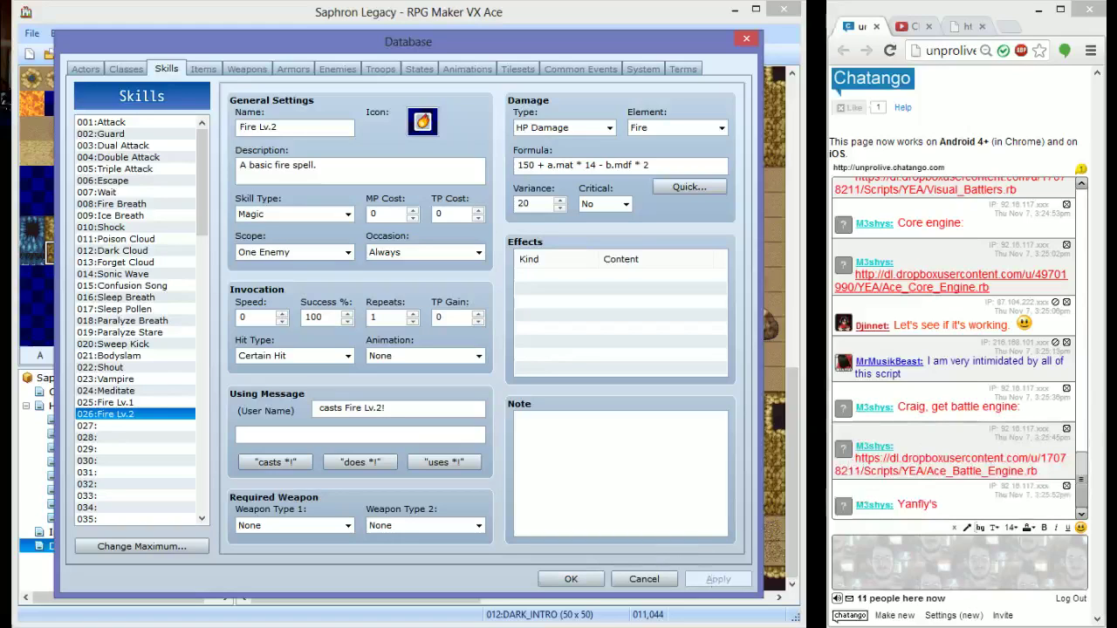
{"action": "left_click", "coordinate": [570, 578]}
Open the Yanfly script under Materials in the Script Editor and look through its party location settings
{"action": "left_click", "coordinate": [513, 54]}
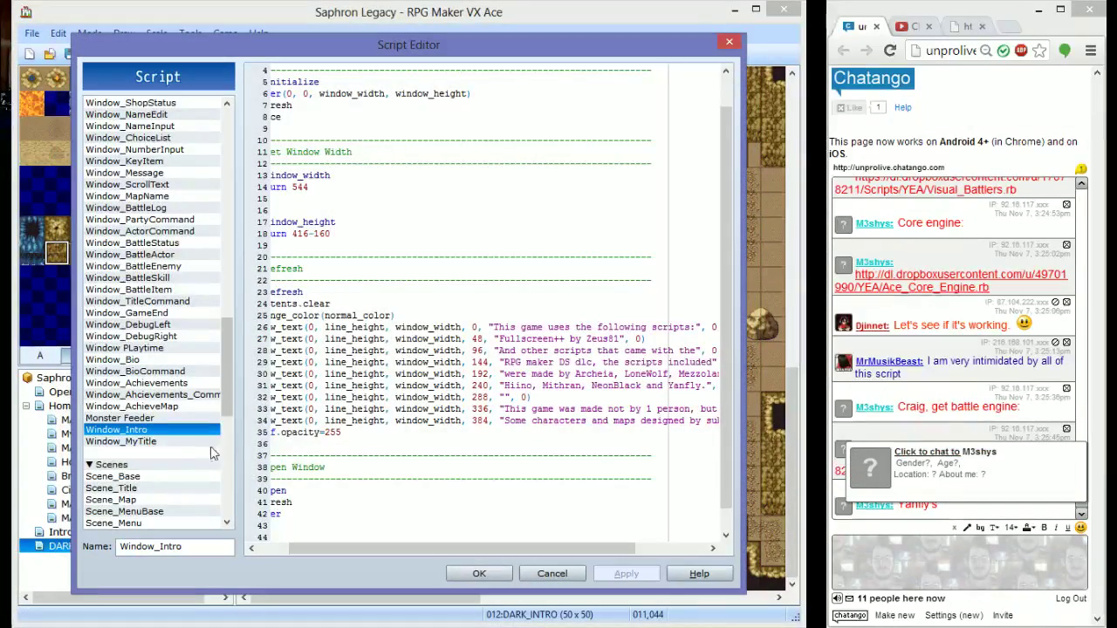
{"action": "scroll", "coordinate": [230, 395], "scroll_direction": "down", "scroll_amount": 6}
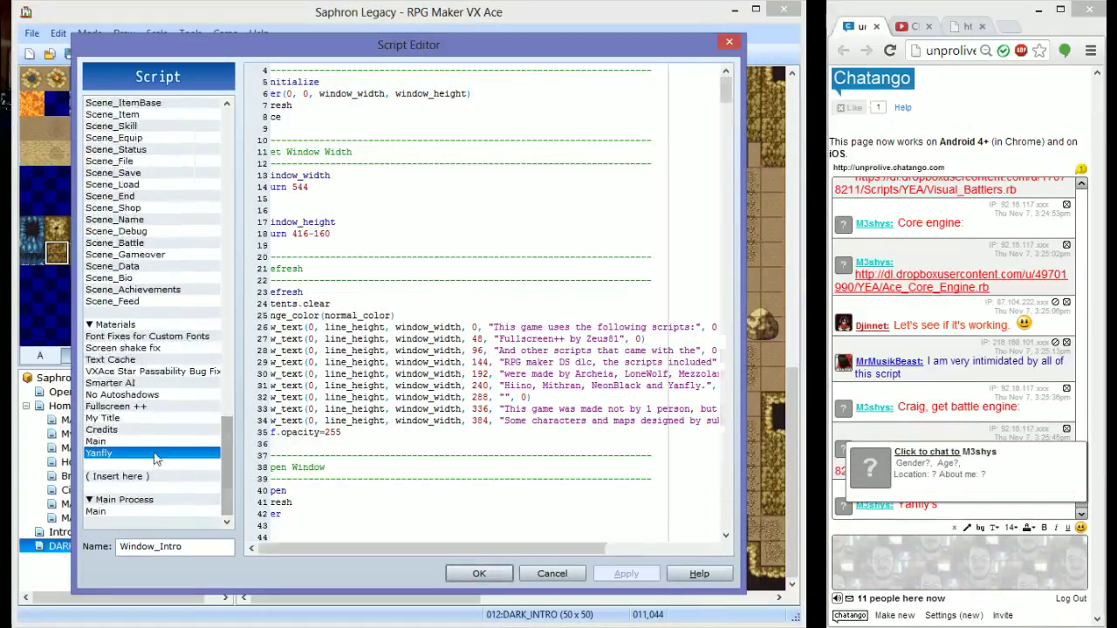
{"action": "left_click", "coordinate": [175, 453]}
{"action": "left_click_drag", "start_coordinate": [720, 103], "coordinate": [703, 135]}
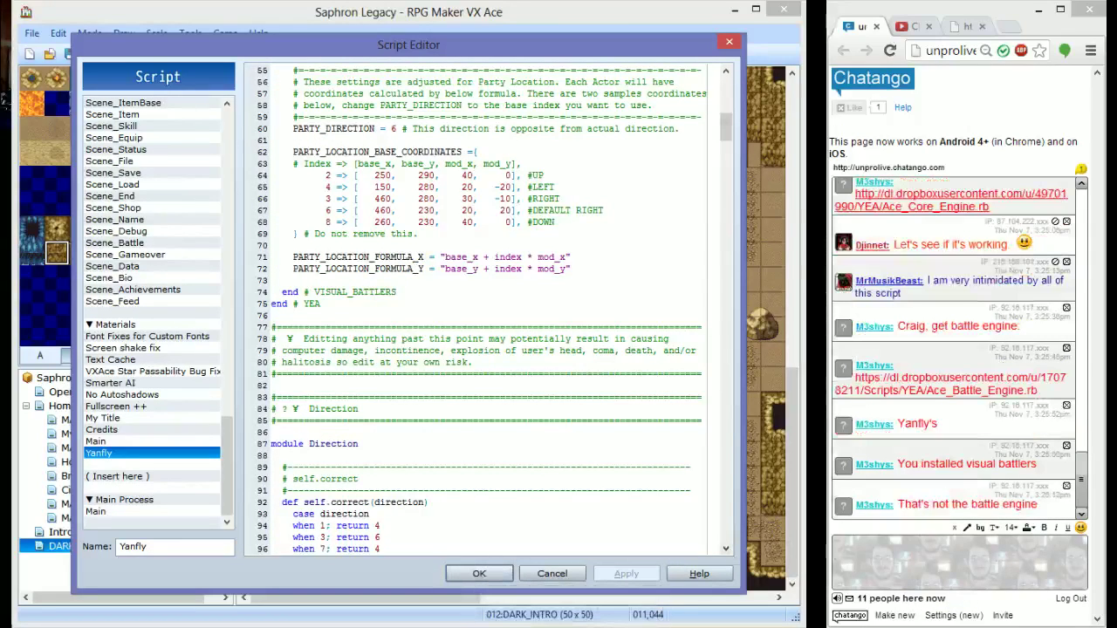
Copy the Ace_Battle_Engine.rb link from the chat, load it in the existing script page and copy all of its code
{"action": "left_click", "coordinate": [837, 544]}
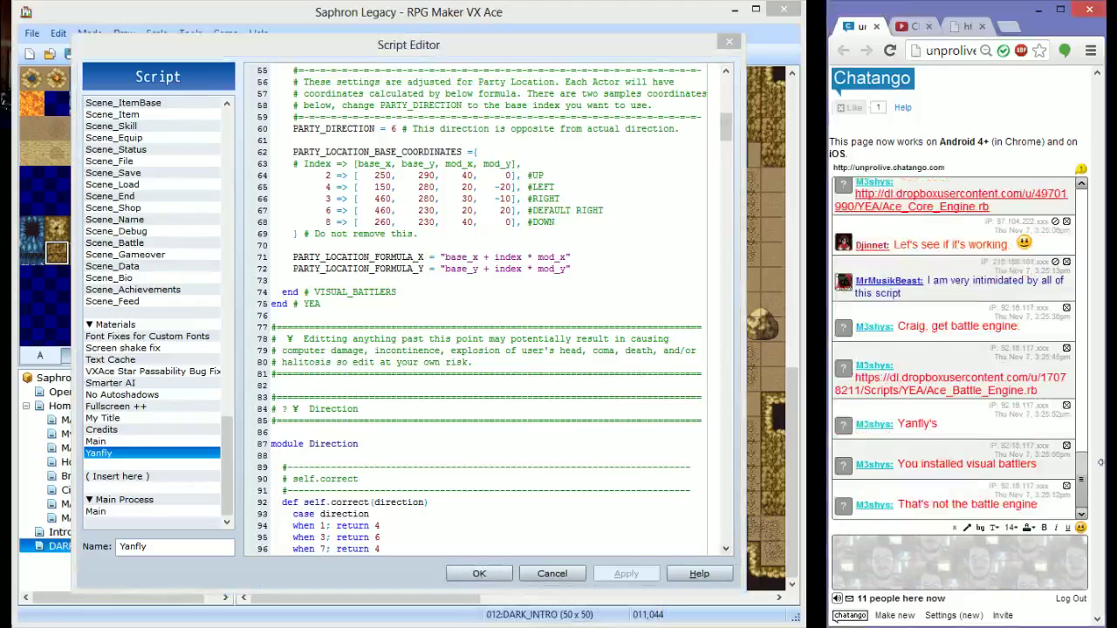
{"action": "left_click_drag", "start_coordinate": [1039, 391], "coordinate": [854, 377]}
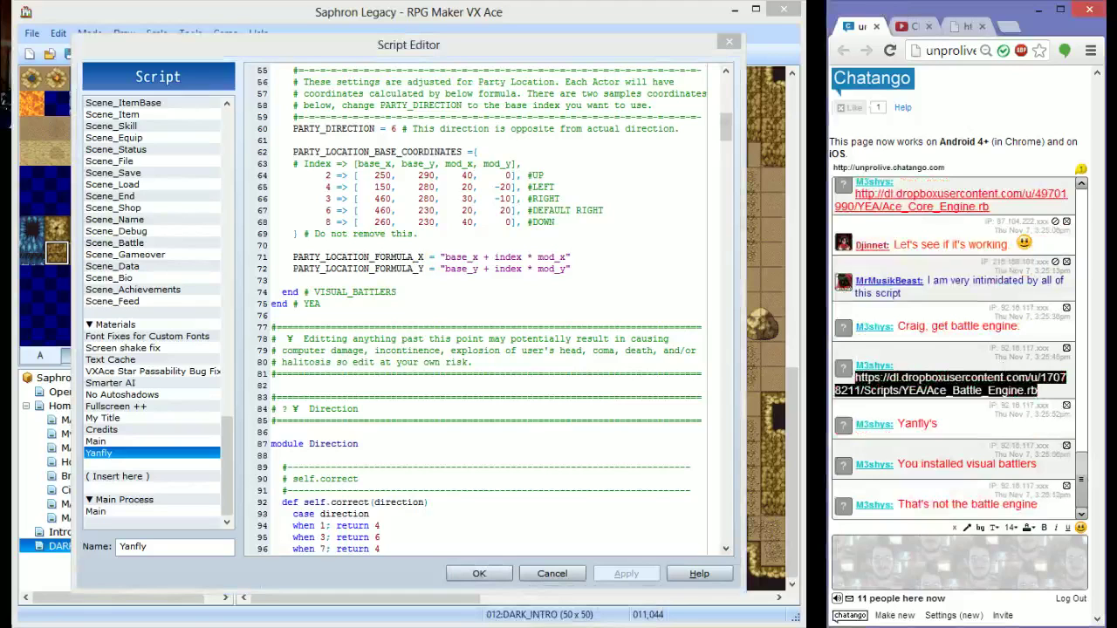
{"action": "left_click", "coordinate": [962, 27]}
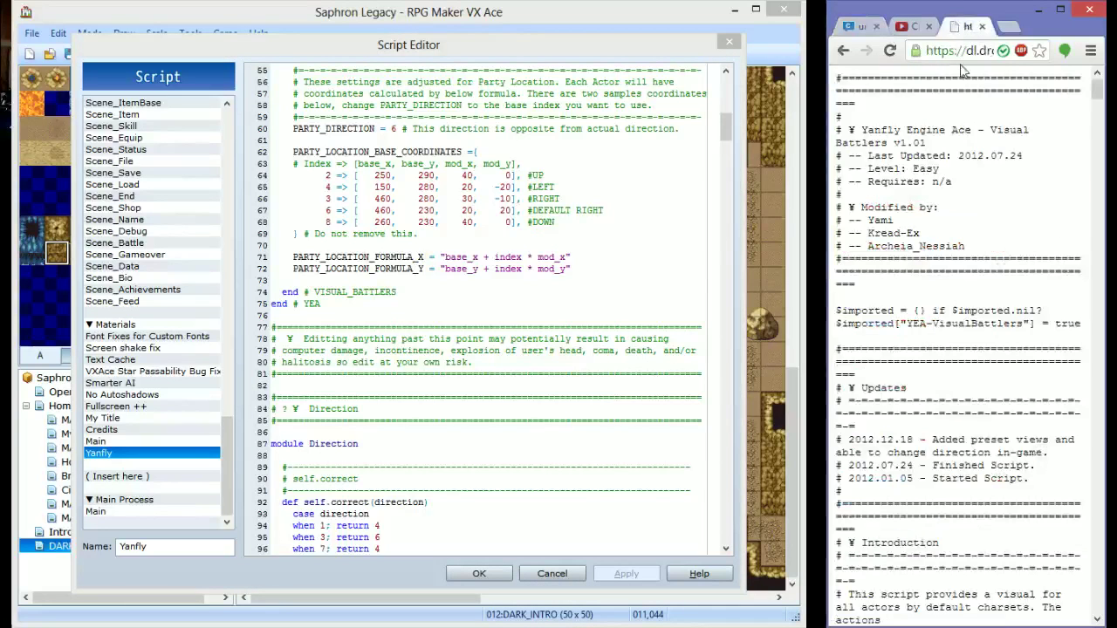
{"action": "left_click", "coordinate": [960, 51]}
{"action": "key", "text": "ctrl+v"}
{"action": "key", "text": "Return"}
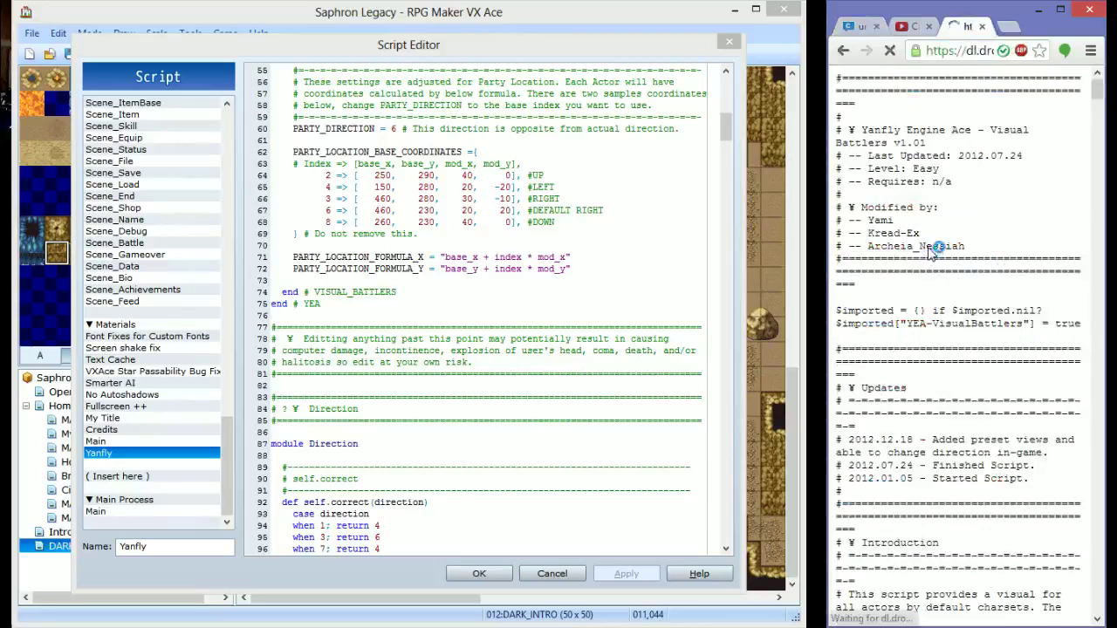
{"action": "key", "text": "ctrl+a"}
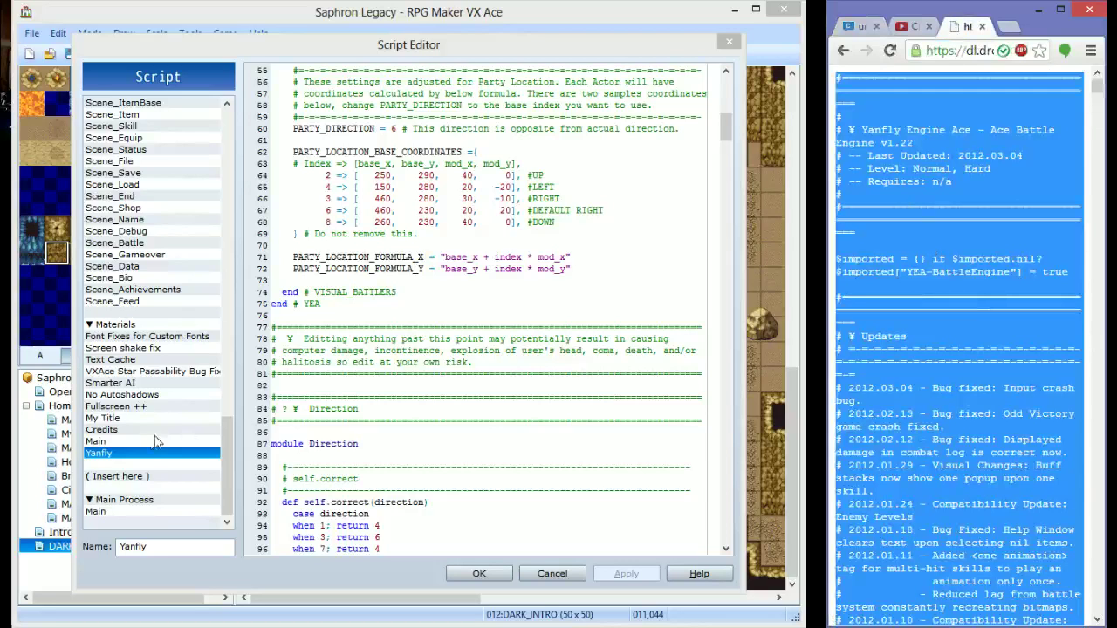
Insert a script entry named Yanfly 2 above Yanfly, paste the Ace Battle Engine code into it and accept the changes
{"action": "right_click", "coordinate": [147, 461]}
{"action": "left_click", "coordinate": [175, 467]}
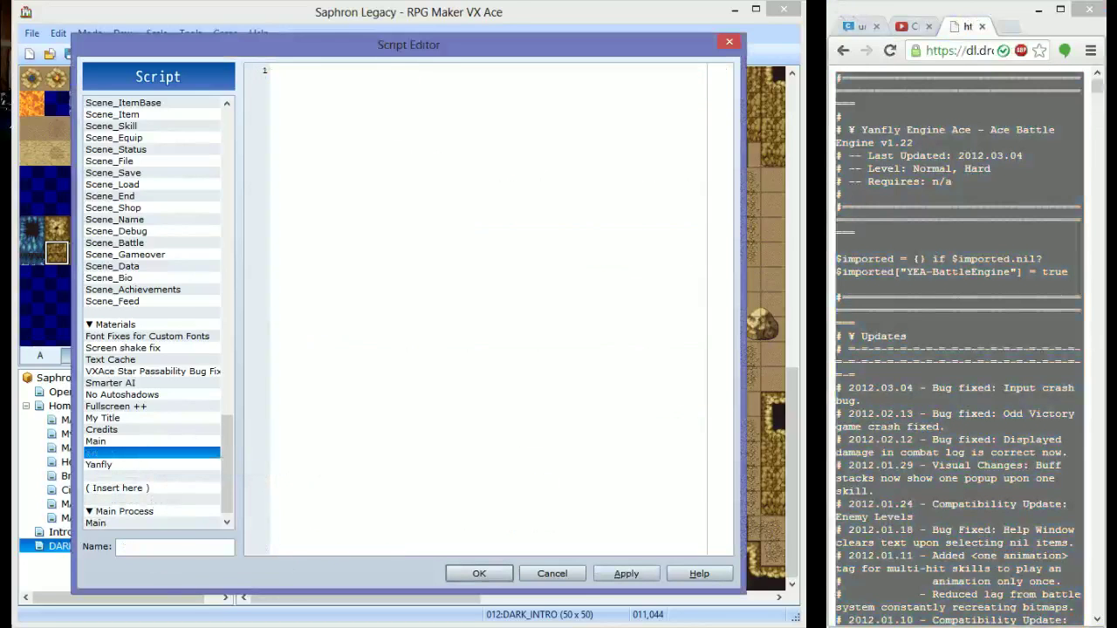
{"action": "type", "text": "Yanfly 2"}
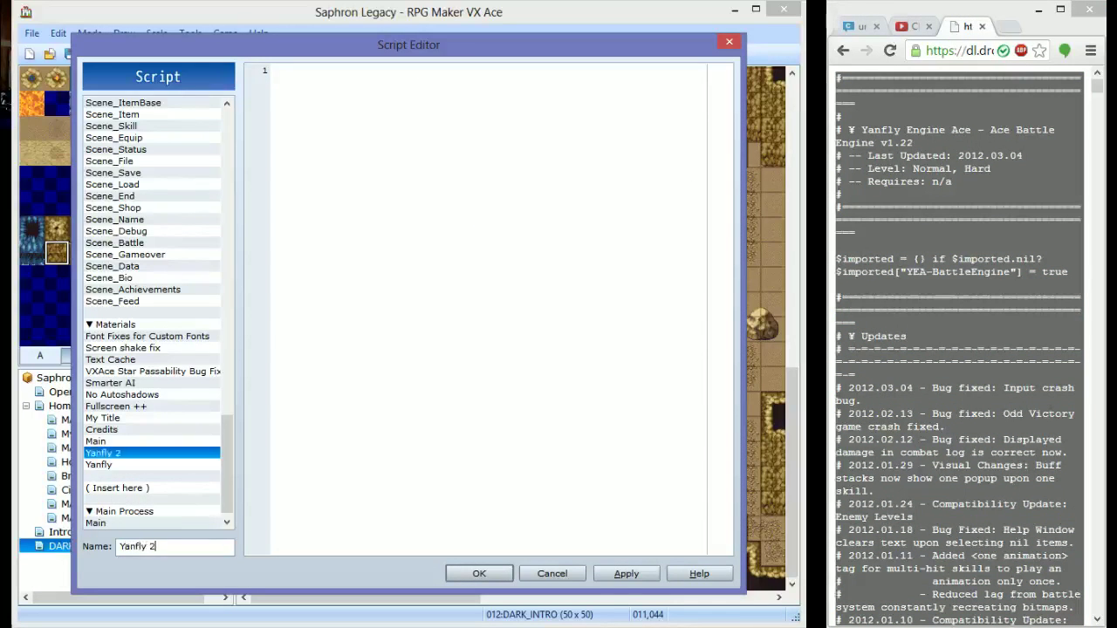
{"action": "left_click", "coordinate": [480, 349]}
{"action": "key", "text": "ctrl+v"}
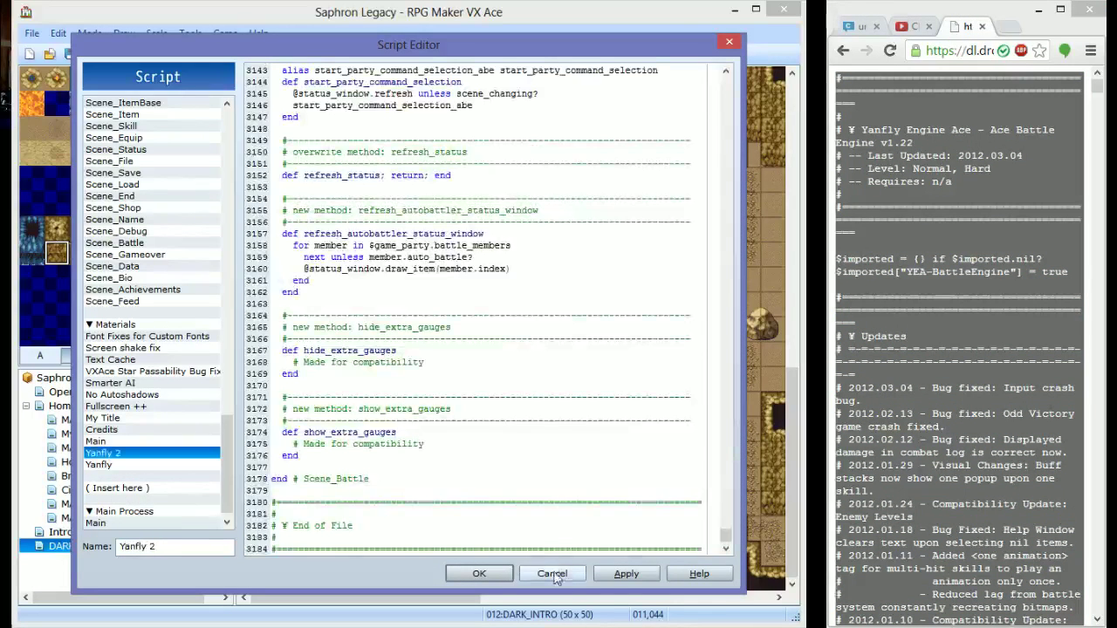
{"action": "left_click", "coordinate": [479, 573]}
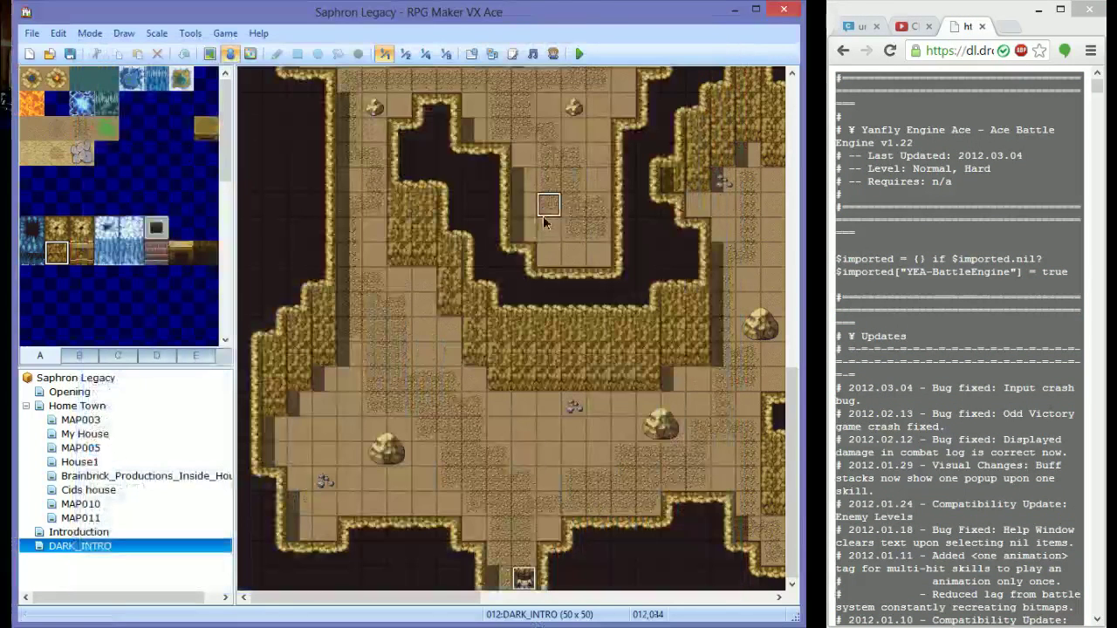
Close the script page in the browser and start a battle test of the Slime*4 troop with Zariel
{"action": "left_click", "coordinate": [471, 53]}
{"action": "left_click", "coordinate": [999, 39]}
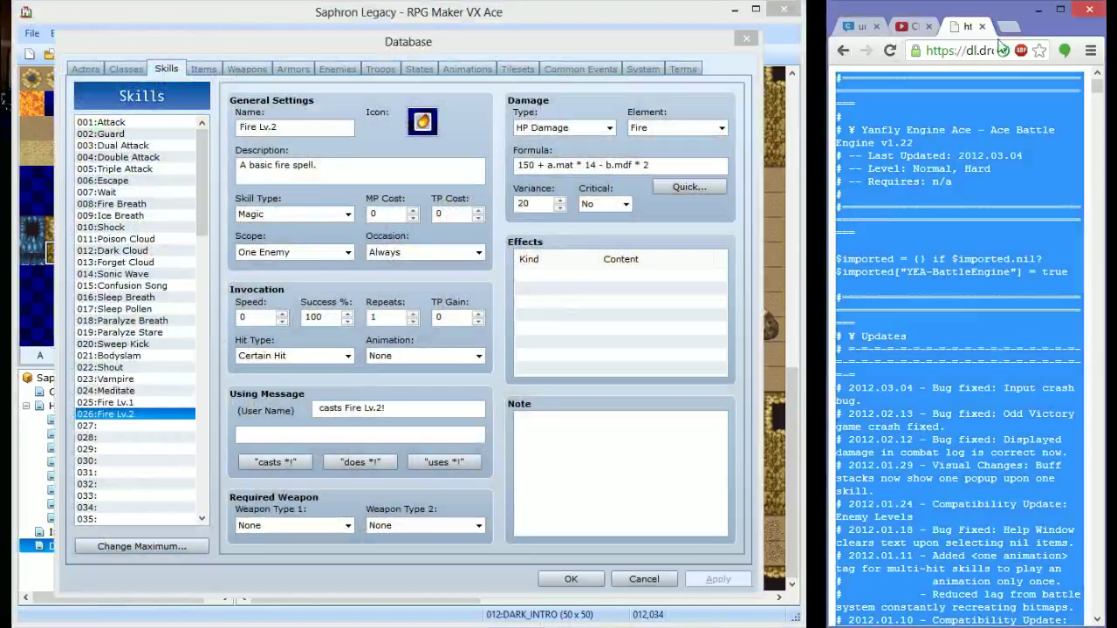
{"action": "left_click", "coordinate": [981, 26]}
{"action": "left_click", "coordinate": [873, 26]}
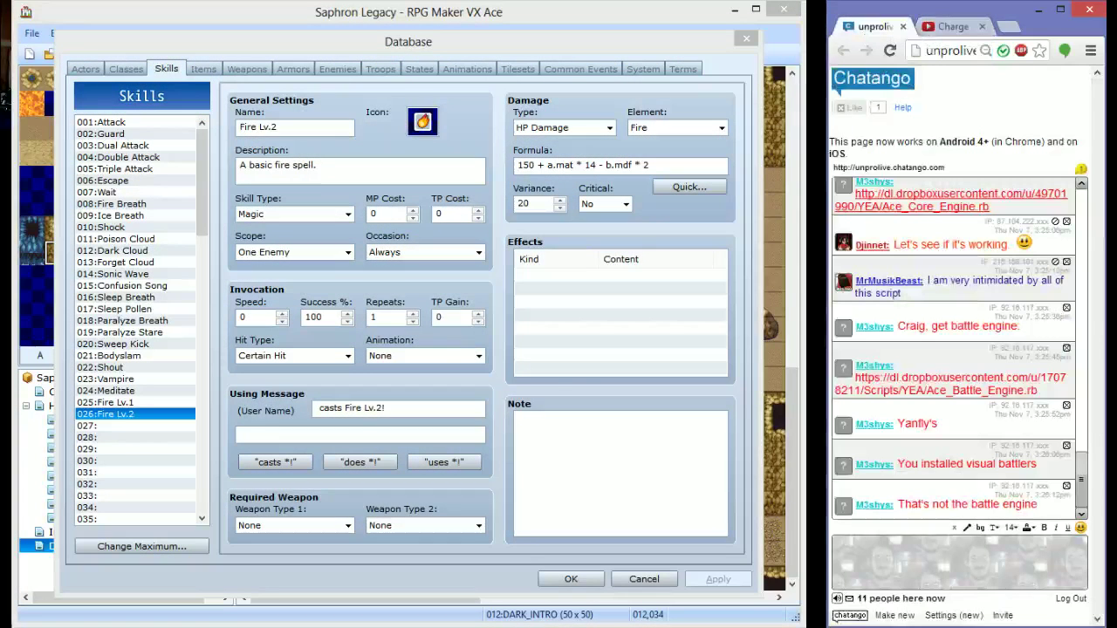
{"action": "left_click", "coordinate": [552, 376]}
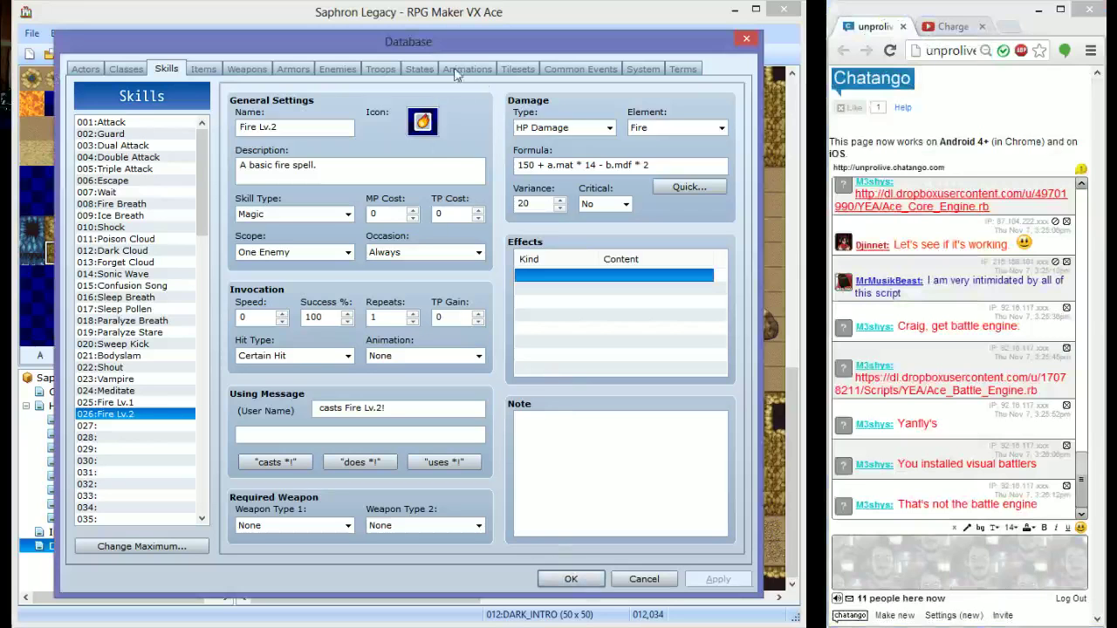
{"action": "left_click", "coordinate": [380, 70]}
{"action": "left_click", "coordinate": [640, 129]}
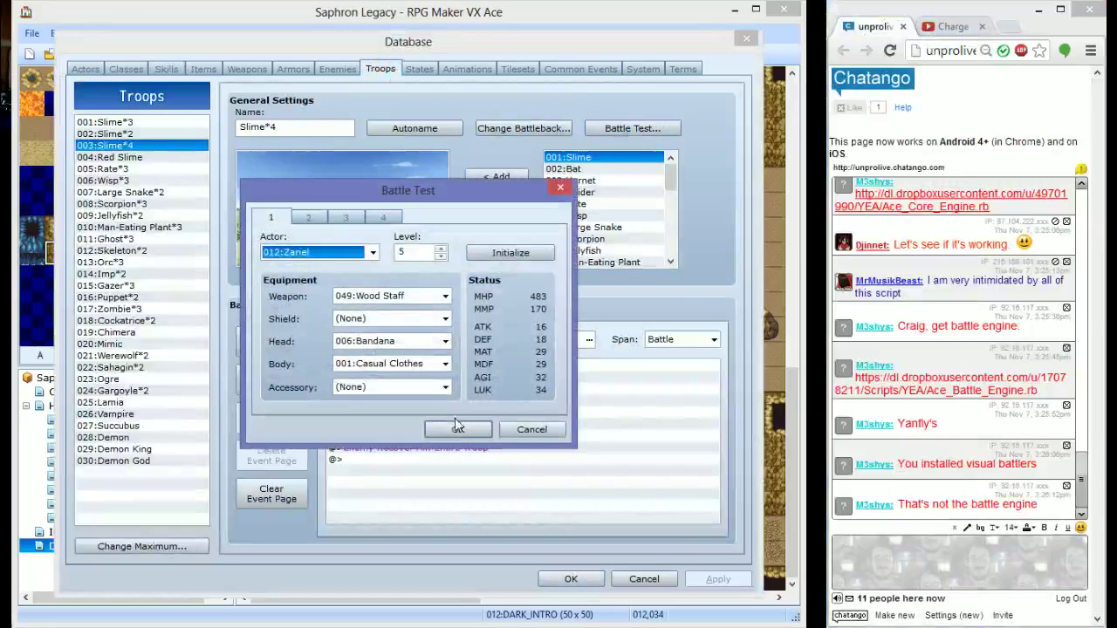
{"action": "left_click", "coordinate": [458, 431]}
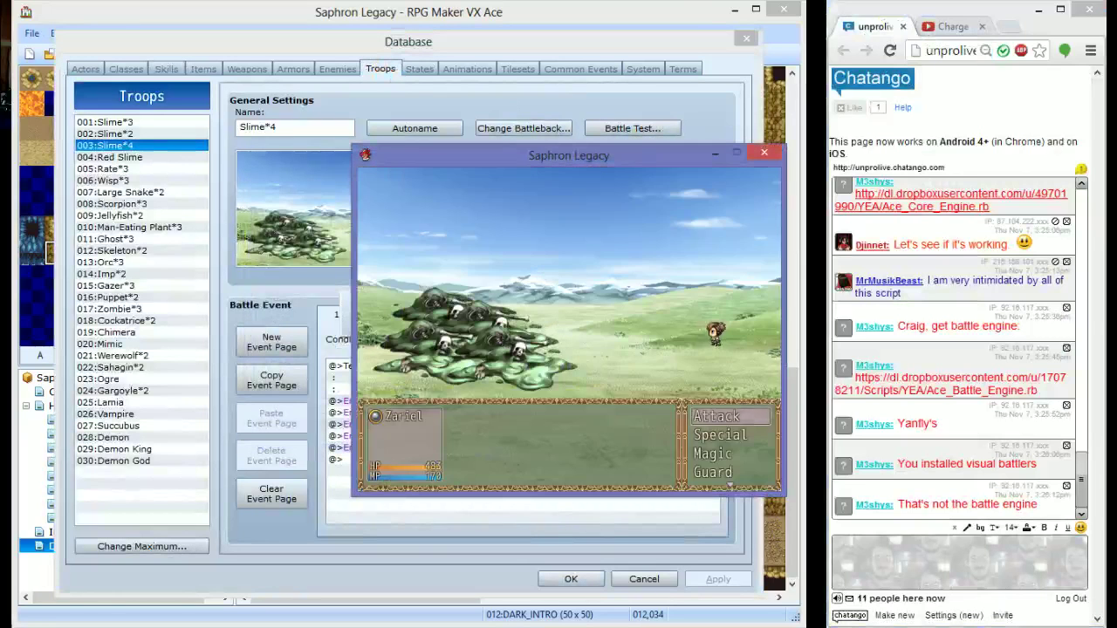
Attack Slime C with Zariel and check the Special skill list on the following turn
{"action": "key", "text": "Return"}
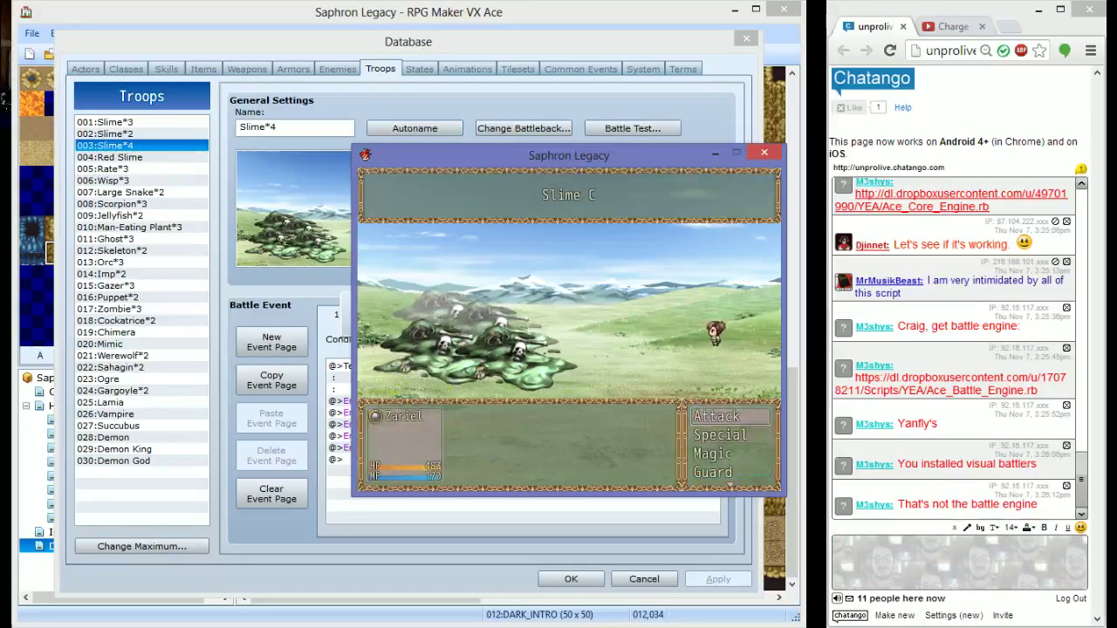
{"action": "key", "text": "Return"}
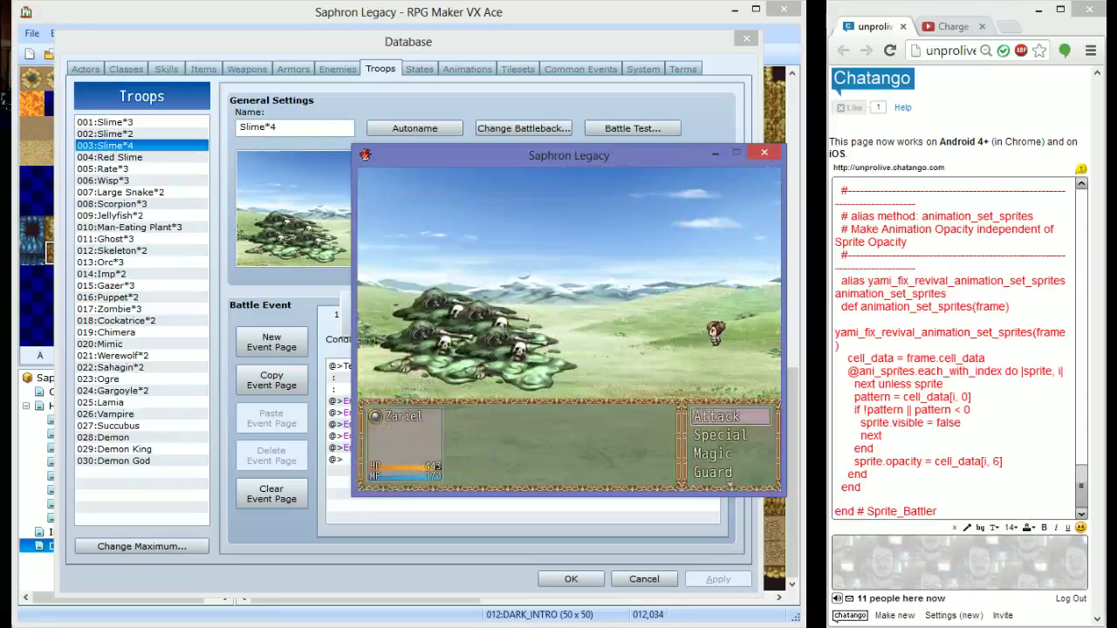
{"action": "key", "text": "Down"}
{"action": "key", "text": "Return"}
{"action": "key", "text": "Escape"}
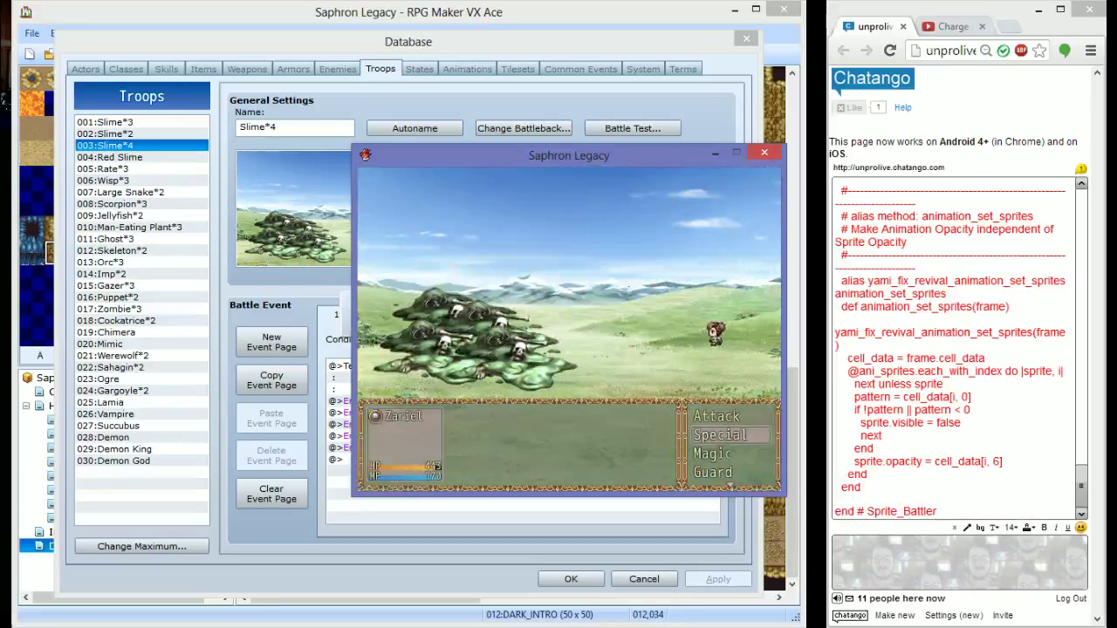
Cast Fire Lv.2 from Zariel's Magic skills and close the battle test
{"action": "key", "text": "Down"}
{"action": "key", "text": "Return"}
{"action": "key", "text": "Right"}
{"action": "key", "text": "Return"}
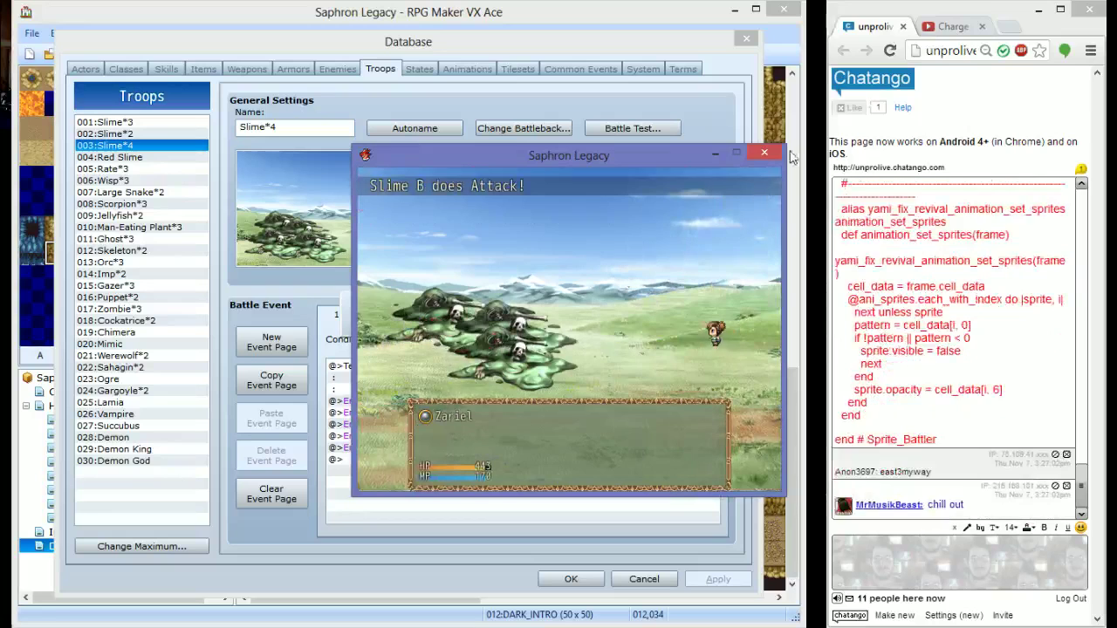
{"action": "left_click", "coordinate": [761, 154]}
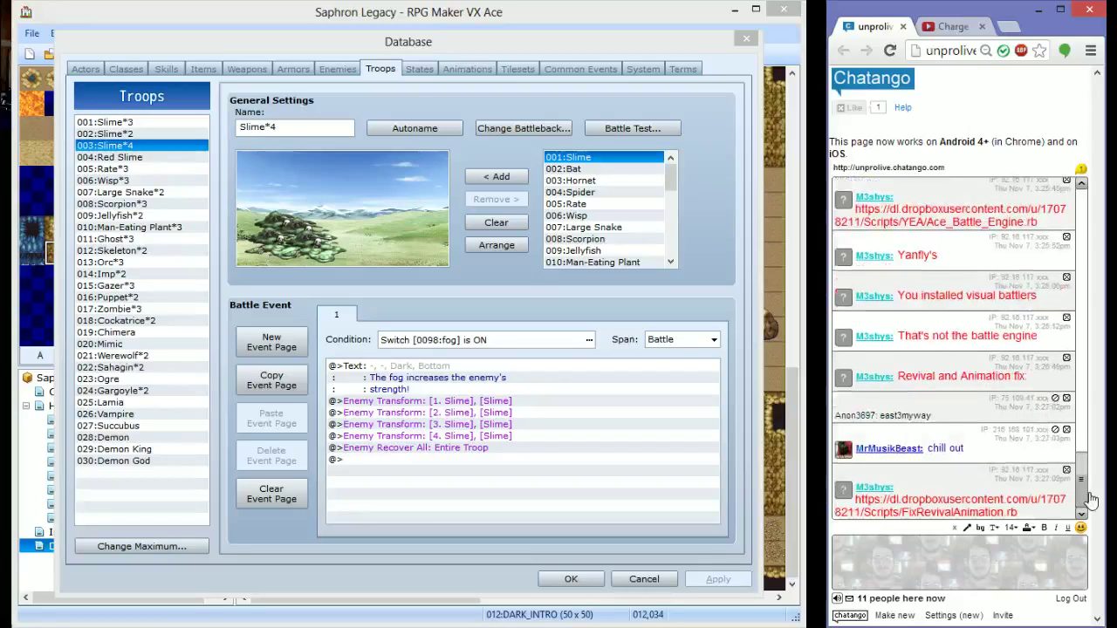
Copy the FixRevivalAnimation.rb link from the chat, open it in a new browser tab and check the chat before returning to it
{"action": "left_click_drag", "start_coordinate": [1017, 513], "coordinate": [901, 499]}
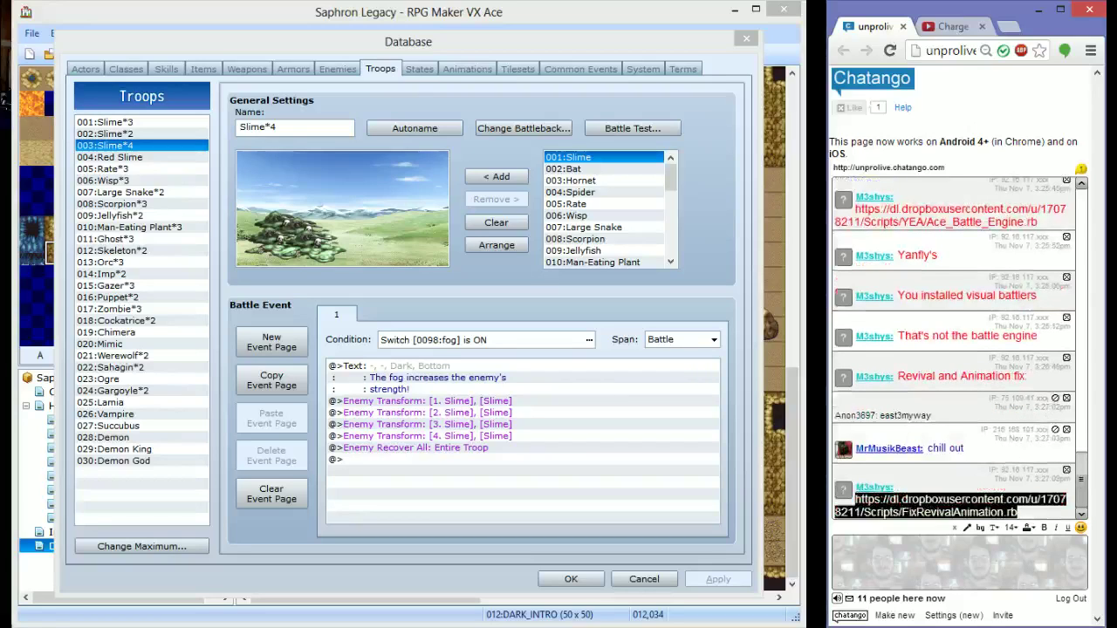
{"action": "key", "text": "ctrl+t"}
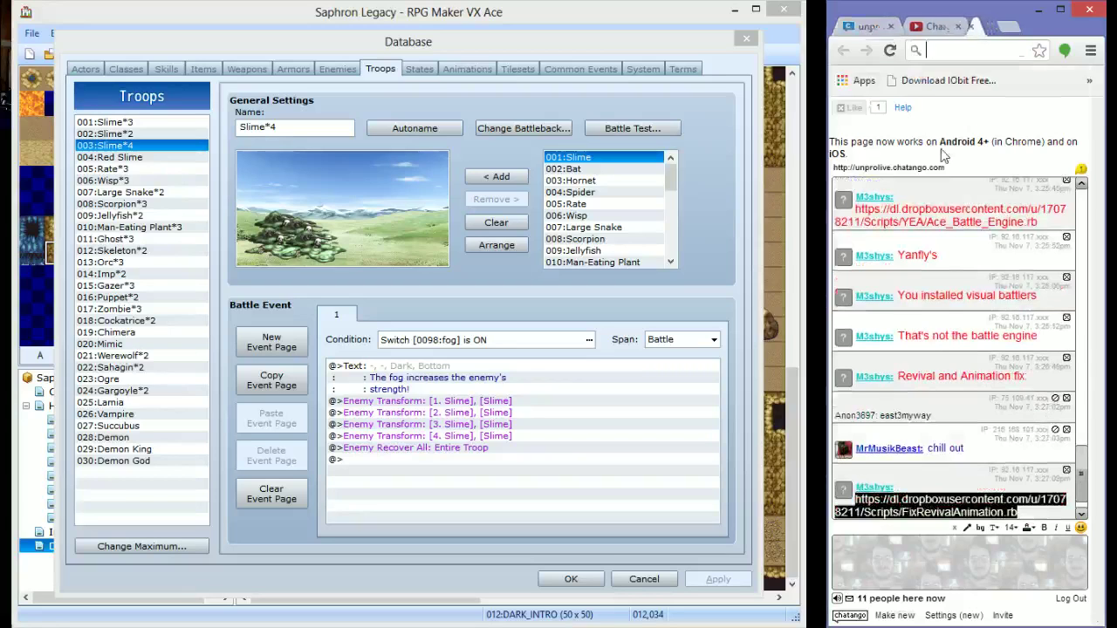
{"action": "key", "text": "ctrl+v"}
{"action": "key", "text": "Return"}
{"action": "left_click", "coordinate": [860, 27]}
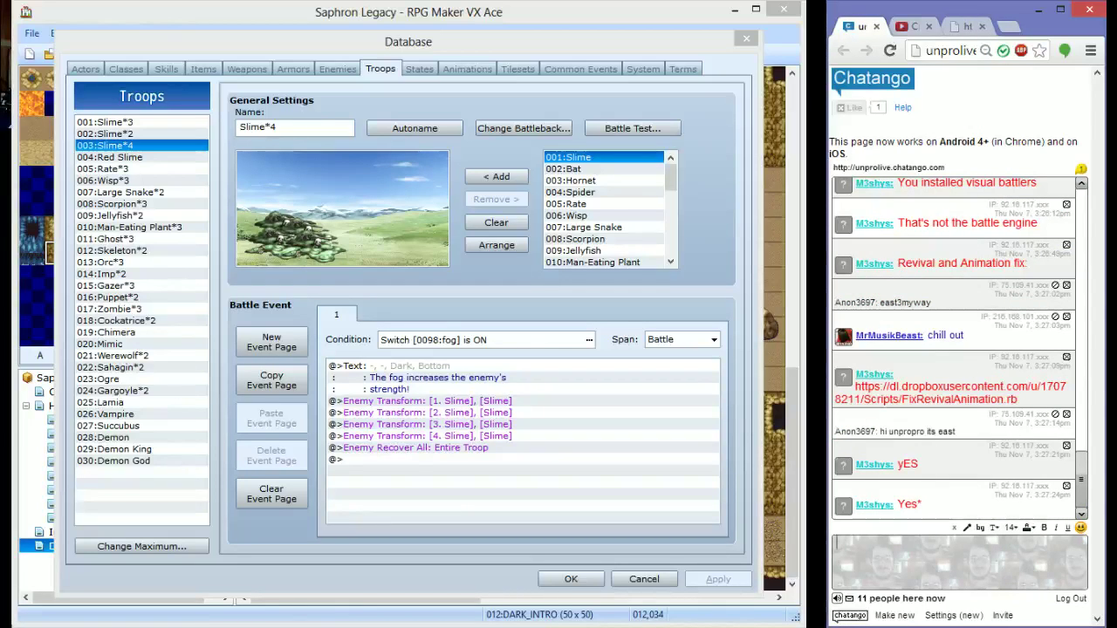
{"action": "left_click", "coordinate": [963, 27]}
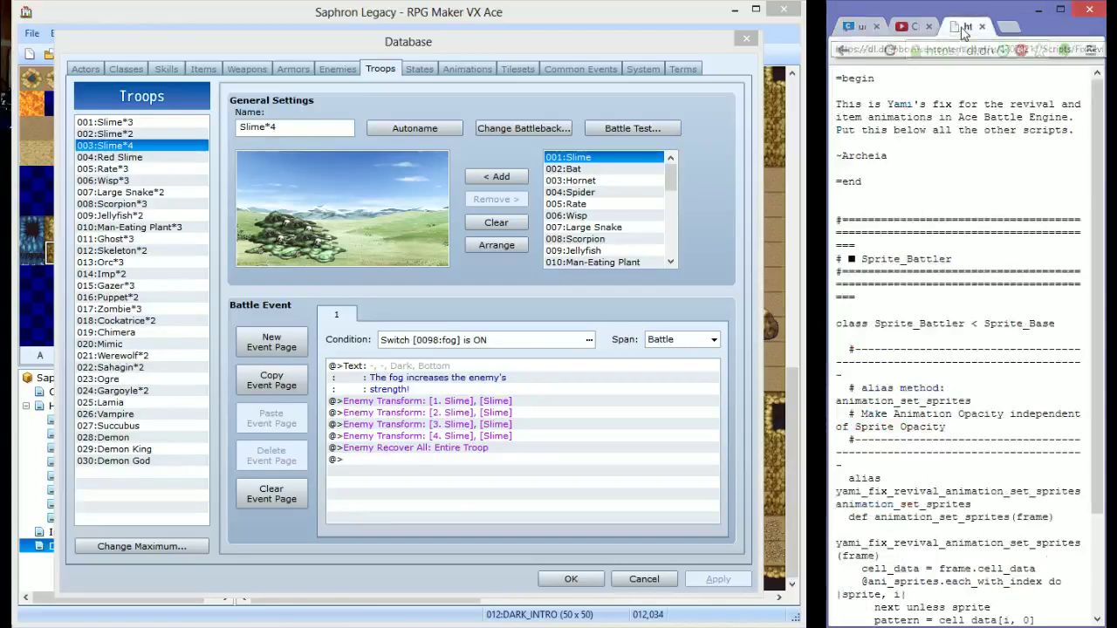
Copy the whole revival and item animation fix script from its browser page and close the Database
{"action": "key", "text": "ctrl+a"}
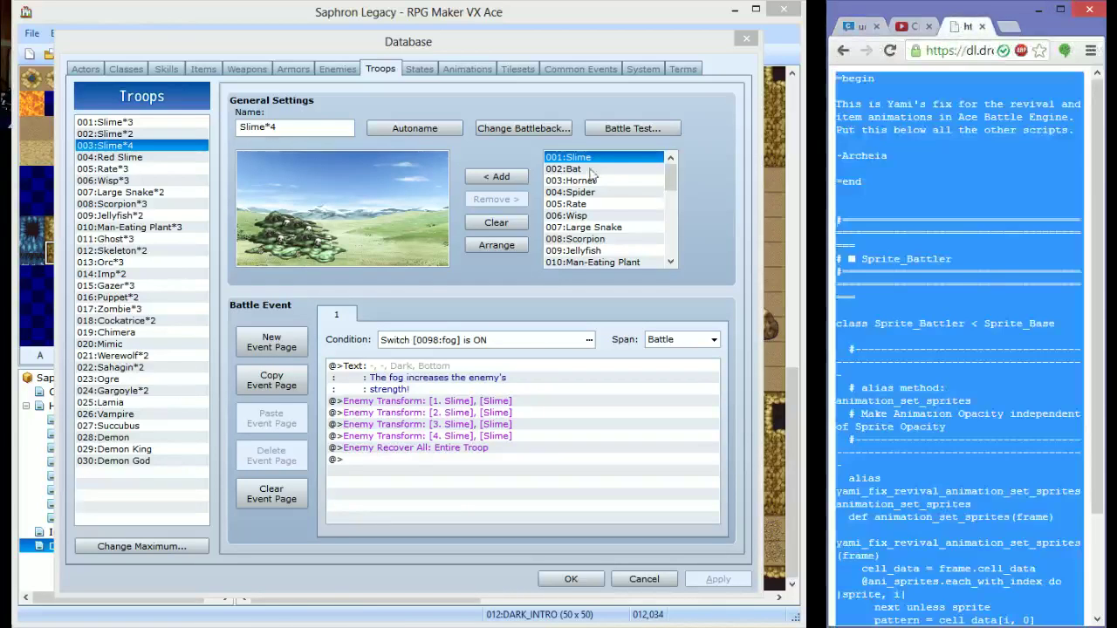
{"action": "left_click", "coordinate": [487, 468]}
{"action": "left_click", "coordinate": [570, 578]}
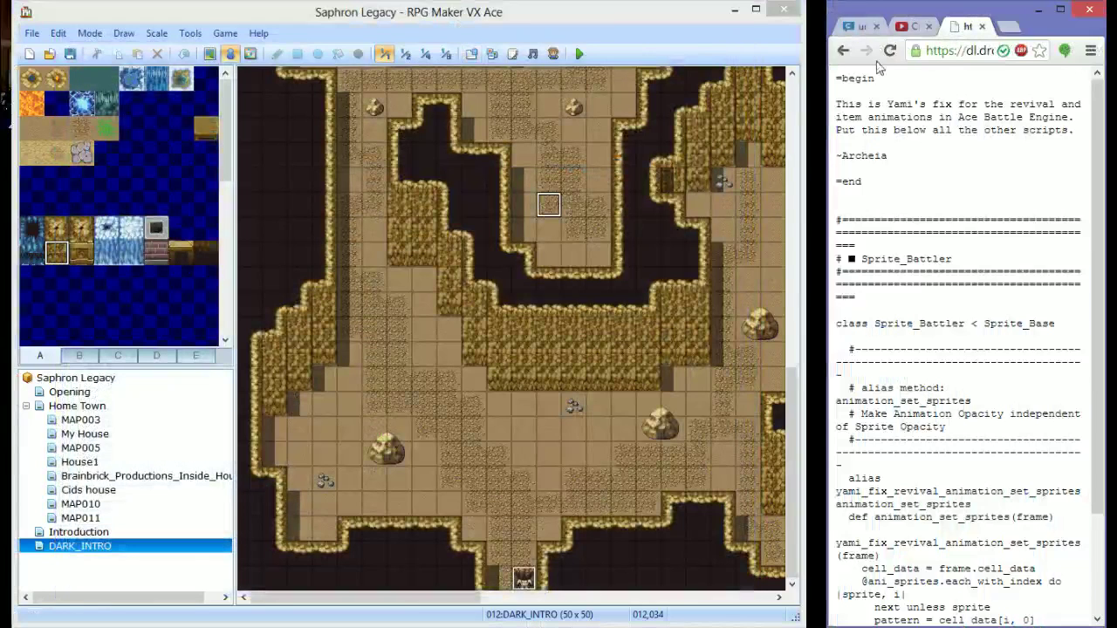
{"action": "left_click", "coordinate": [874, 28]}
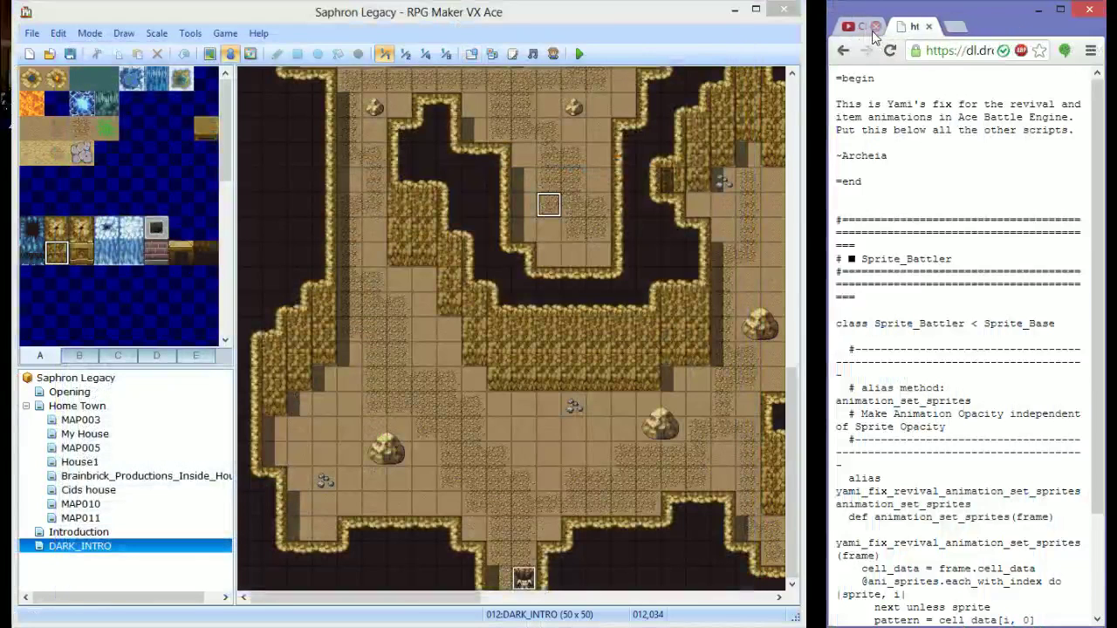
Reopen the unprolive Chatango chat from the browser history and make it the first tab
{"action": "left_click", "coordinate": [953, 29]}
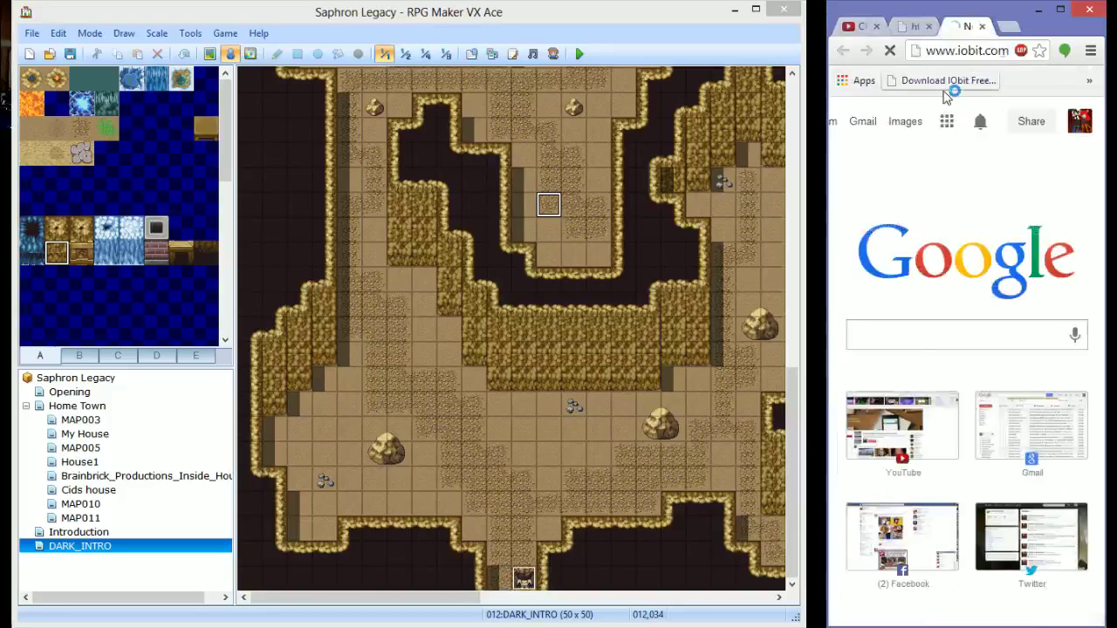
{"action": "key", "text": "ctrl+h"}
{"action": "left_click", "coordinate": [941, 31]}
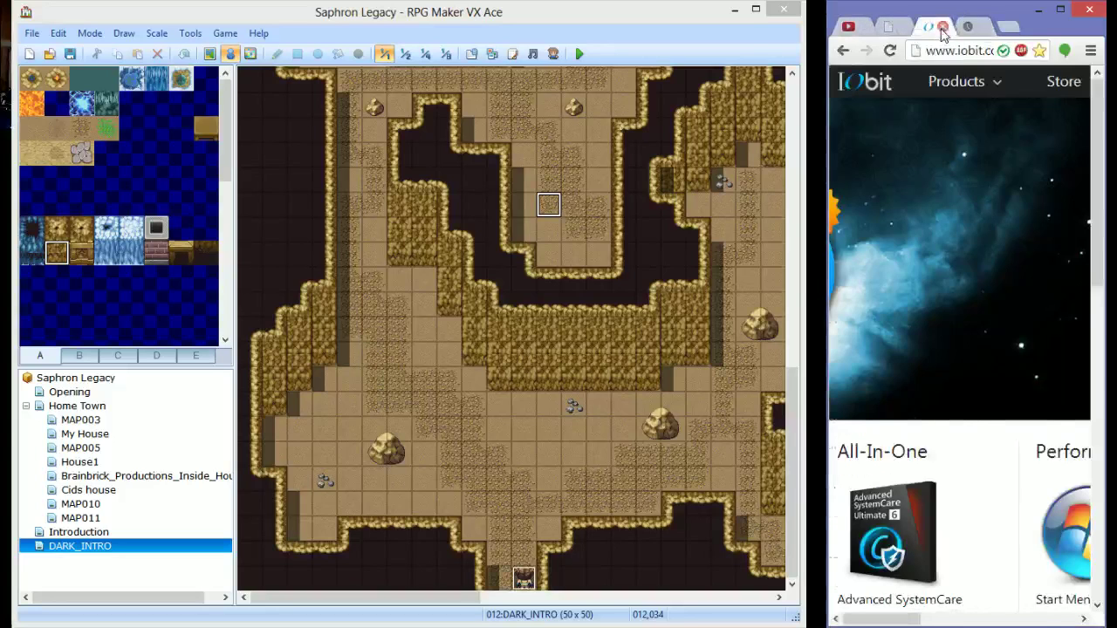
{"action": "left_click", "coordinate": [942, 33]}
{"action": "mouse_move", "coordinate": [955, 623]}
{"action": "left_mouse_down"}
{"action": "mouse_move", "coordinate": [925, 621]}
{"action": "mouse_move", "coordinate": [945, 617]}
{"action": "left_mouse_up"}
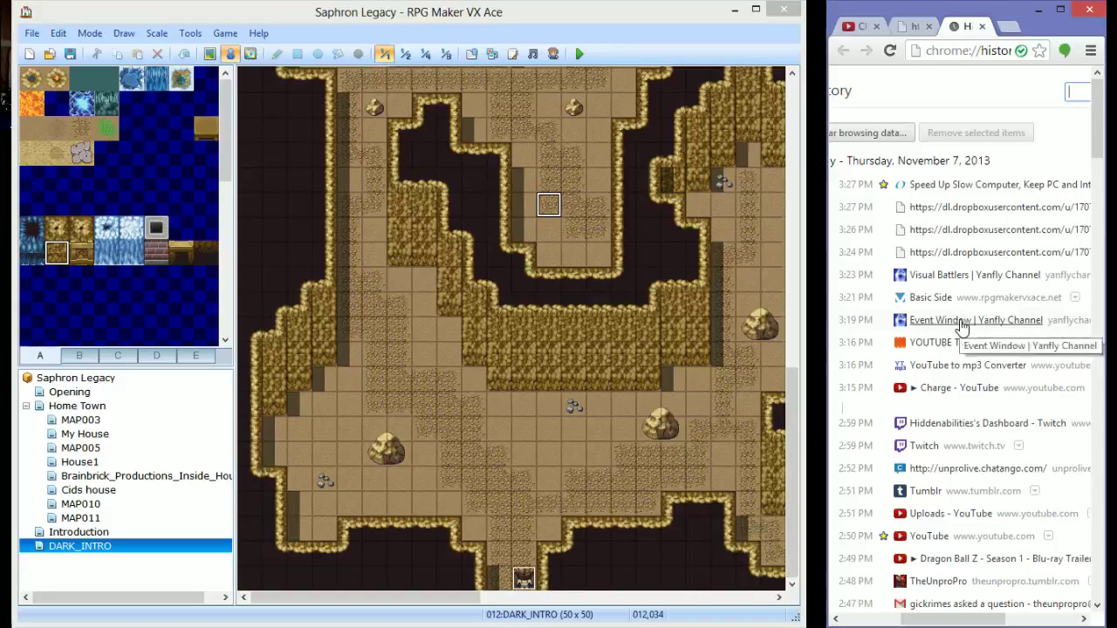
{"action": "left_click", "coordinate": [955, 472]}
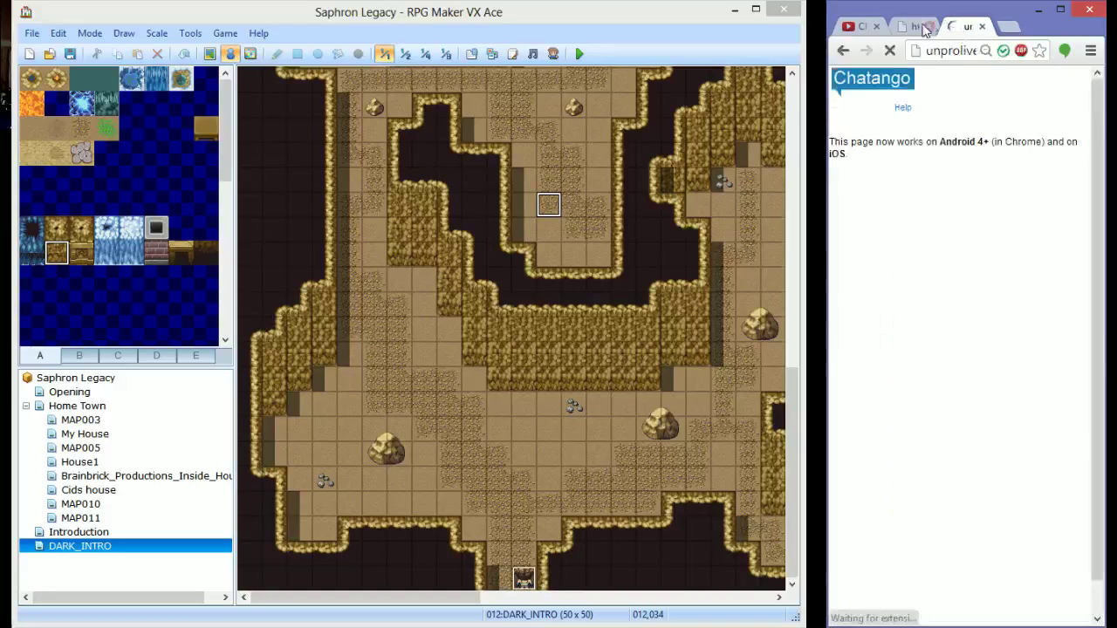
{"action": "left_click_drag", "start_coordinate": [956, 28], "coordinate": [861, 31]}
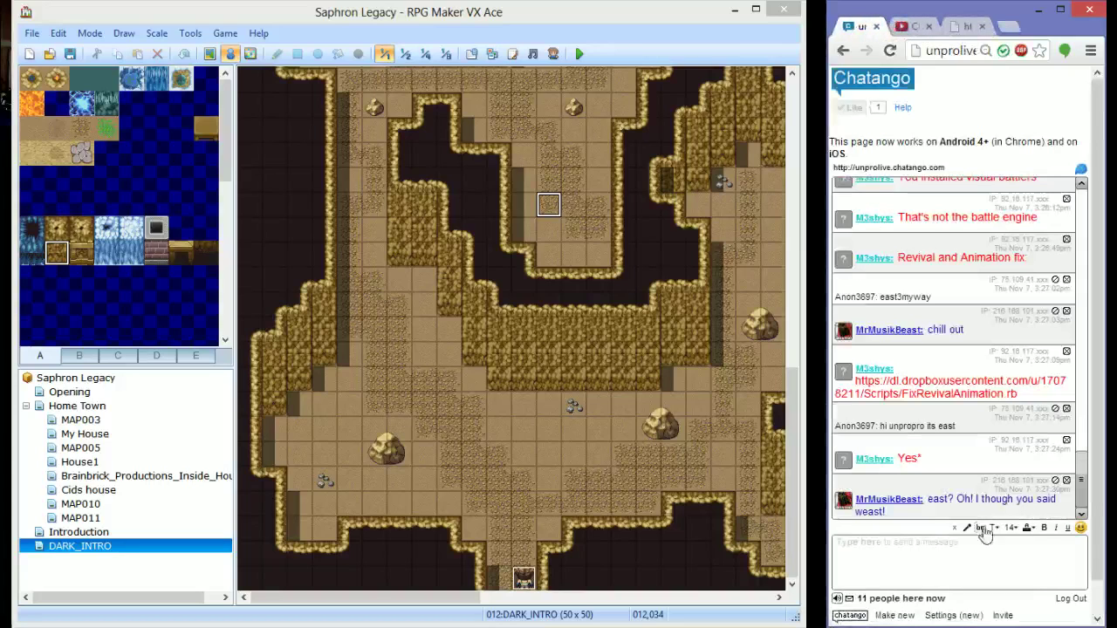
Check the revival fix script page once more and return to the chat
{"action": "left_click", "coordinate": [969, 550]}
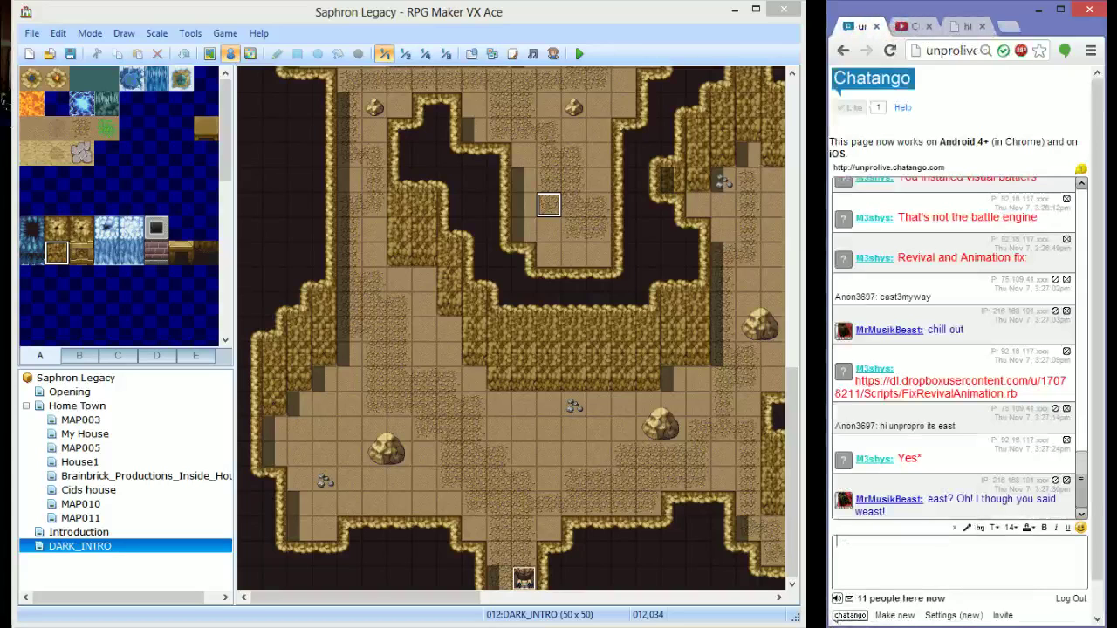
{"action": "left_click", "coordinate": [920, 27]}
{"action": "left_click", "coordinate": [958, 27]}
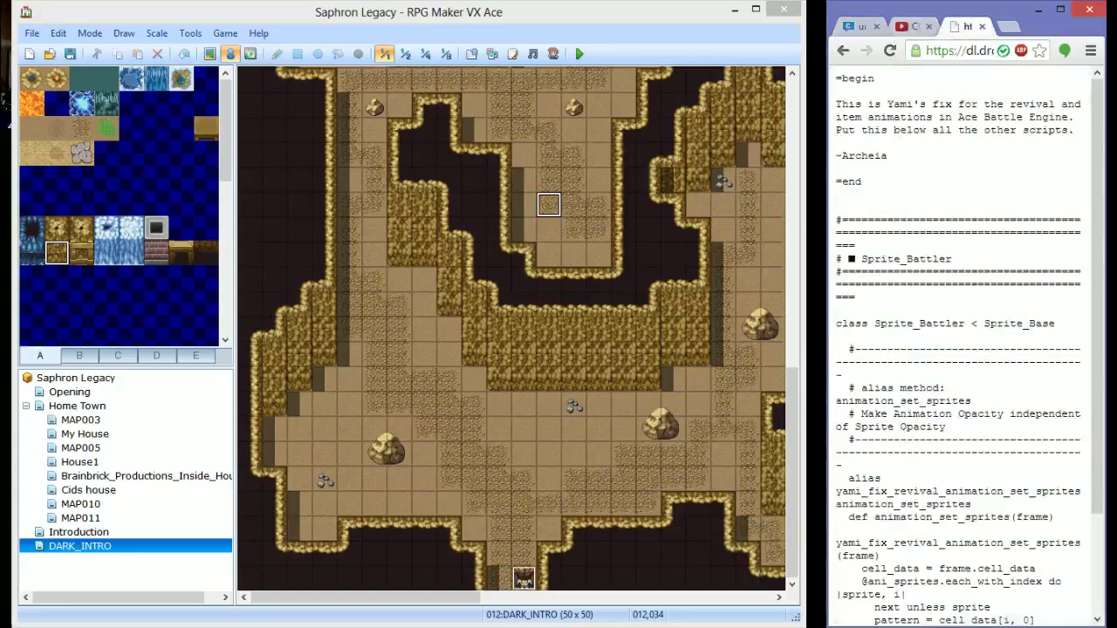
{"action": "left_click", "coordinate": [862, 29]}
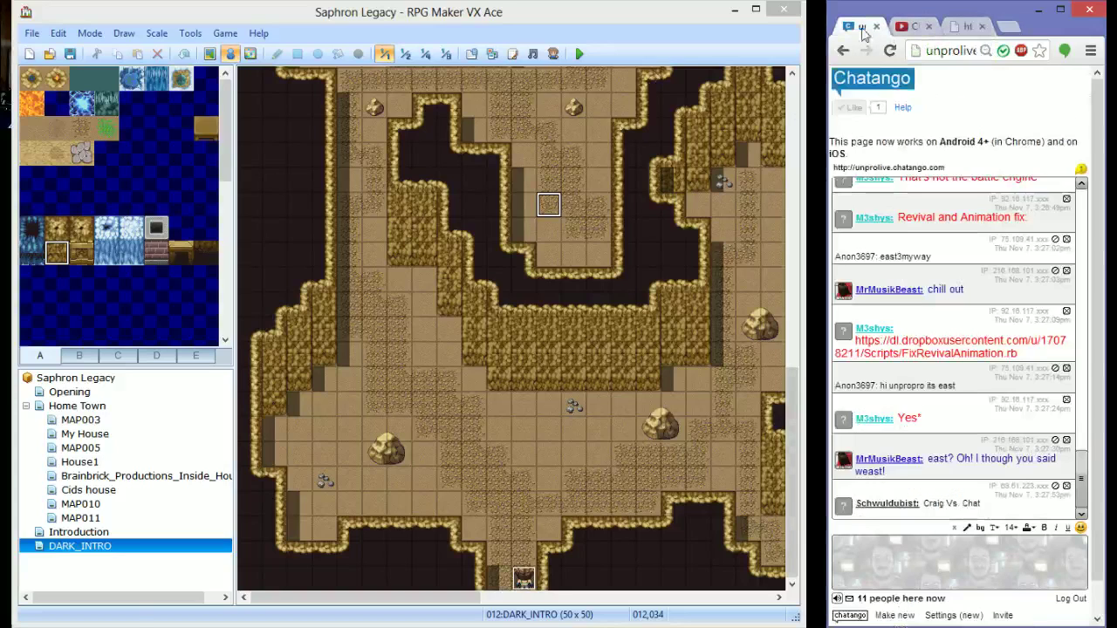
Paste the revival animation fix below the end of the Yanfly 2 script in the Script Editor and save the scripts
{"action": "left_click", "coordinate": [514, 54]}
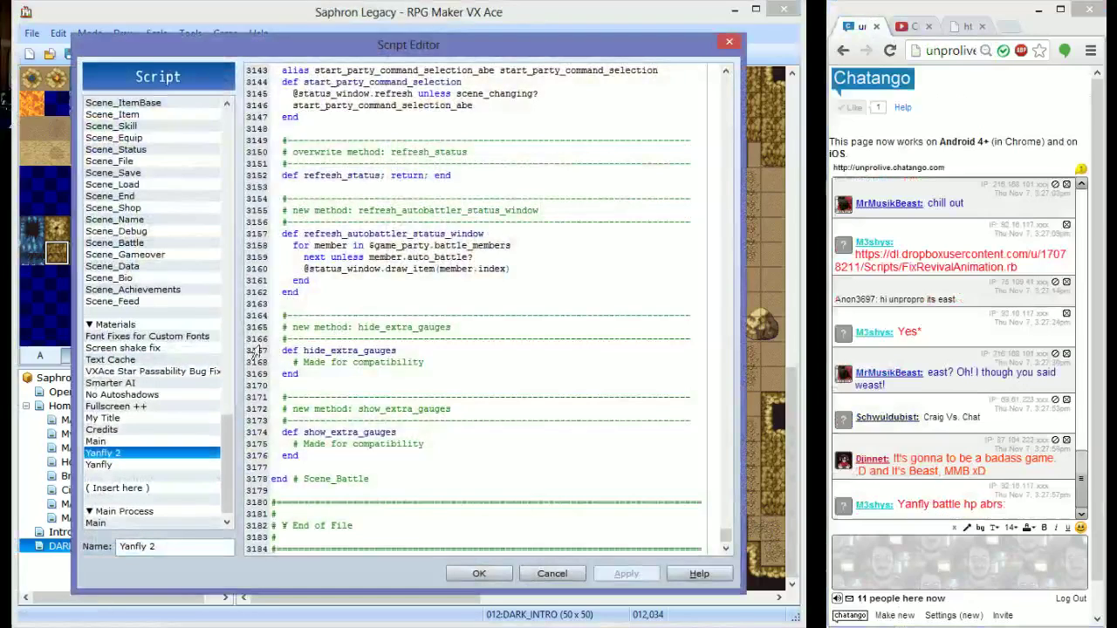
{"action": "scroll", "coordinate": [233, 432], "scroll_direction": "down", "scroll_amount": 1}
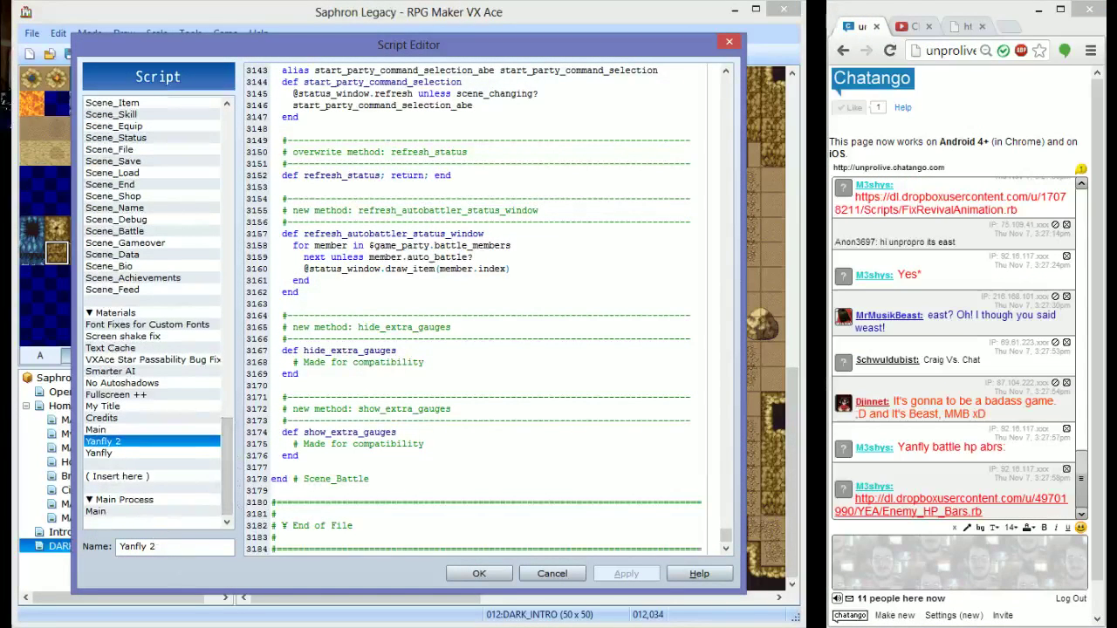
{"action": "left_click", "coordinate": [723, 259]}
{"action": "left_click", "coordinate": [729, 527]}
{"action": "key", "text": "Return"}
{"action": "key", "text": "Return"}
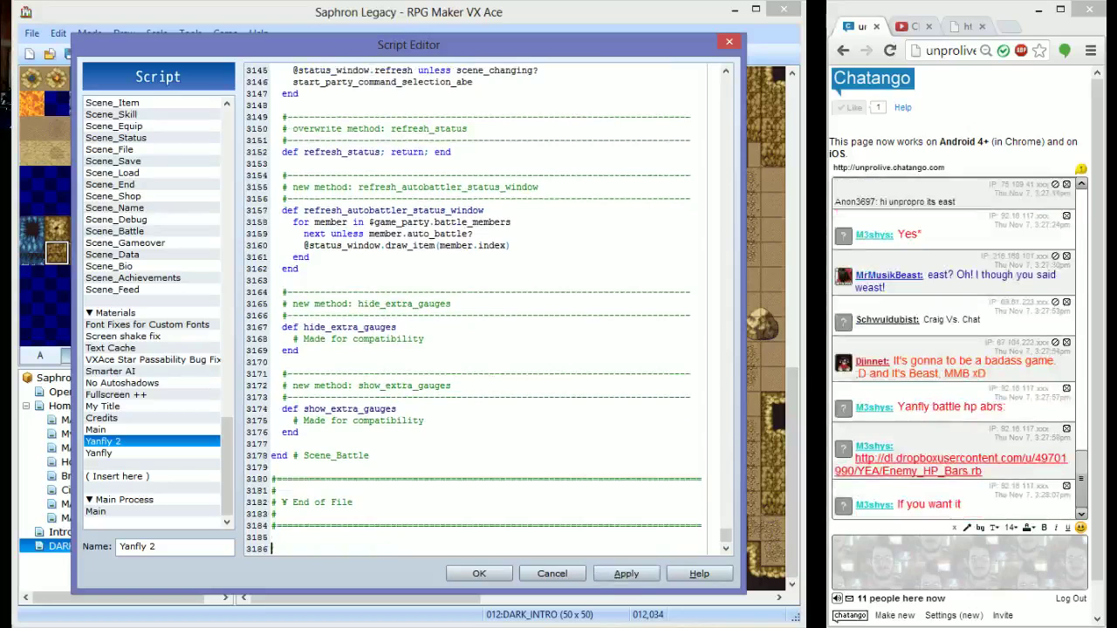
{"action": "key", "text": "ctrl+v"}
{"action": "left_click", "coordinate": [479, 574]}
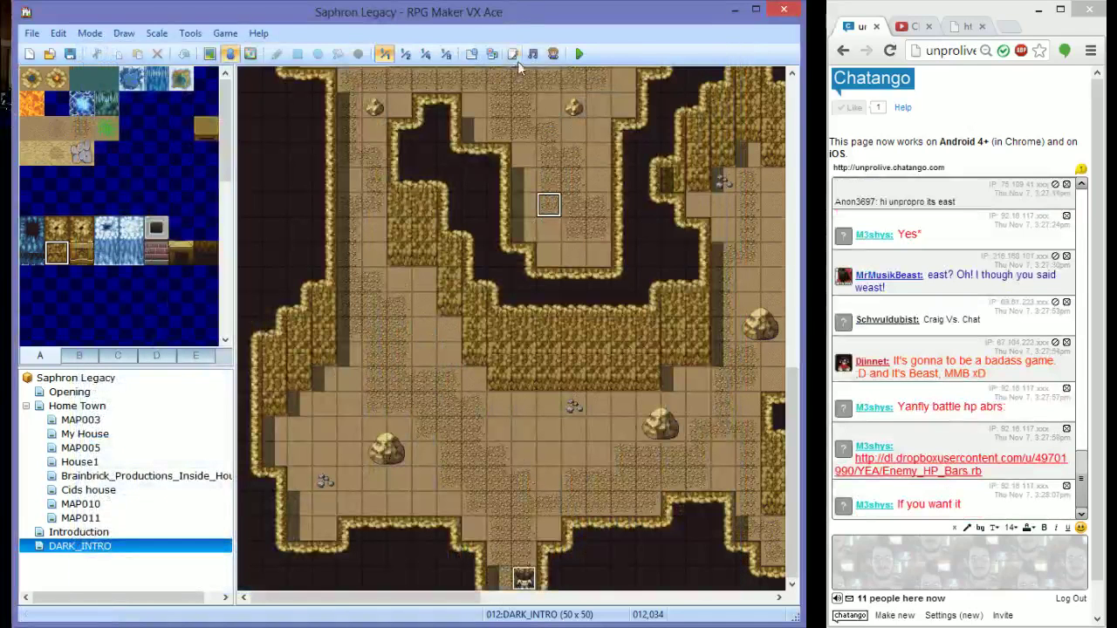
Open the Enemy_HP_Bars.rb link from the chat, review the pasted fix in the Script Editor and return to the chat
{"action": "left_click", "coordinate": [978, 471]}
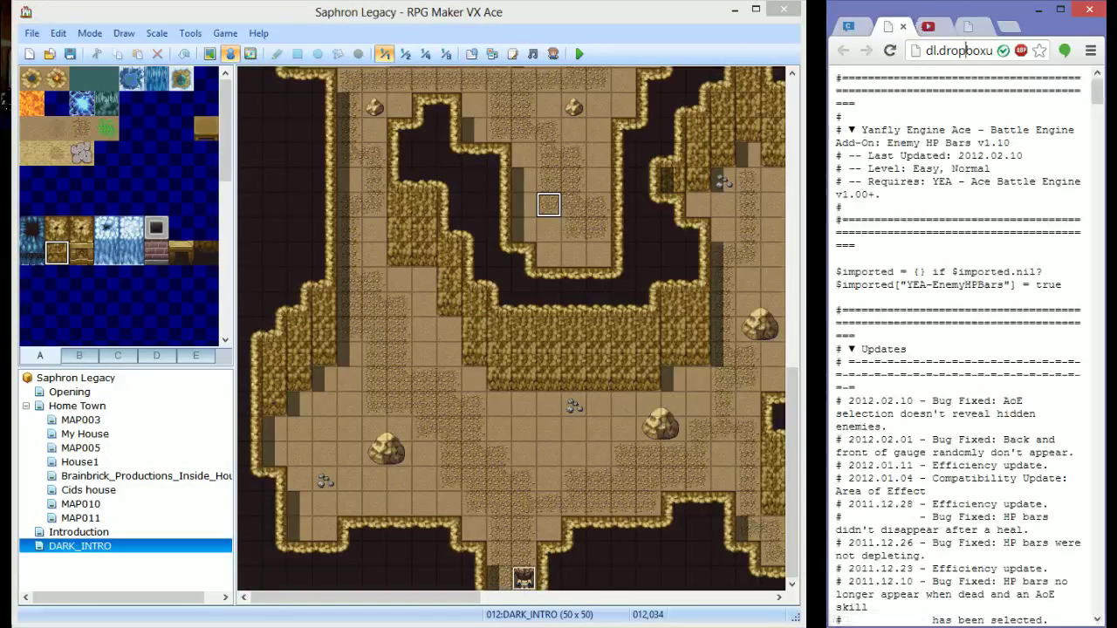
{"action": "key", "text": "ctrl+a"}
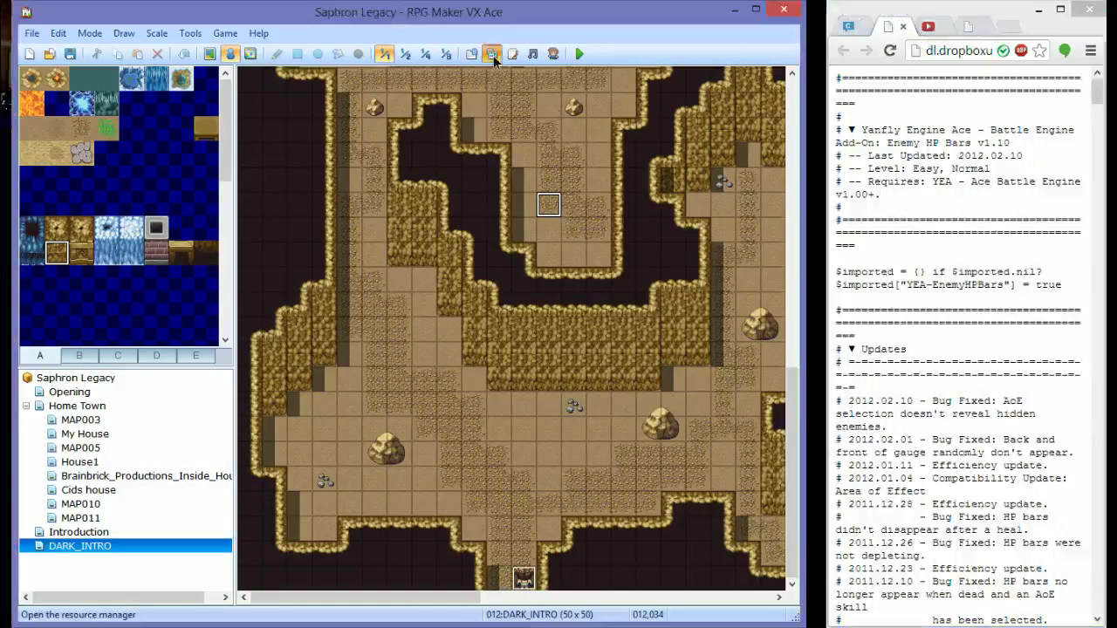
{"action": "left_click", "coordinate": [512, 54]}
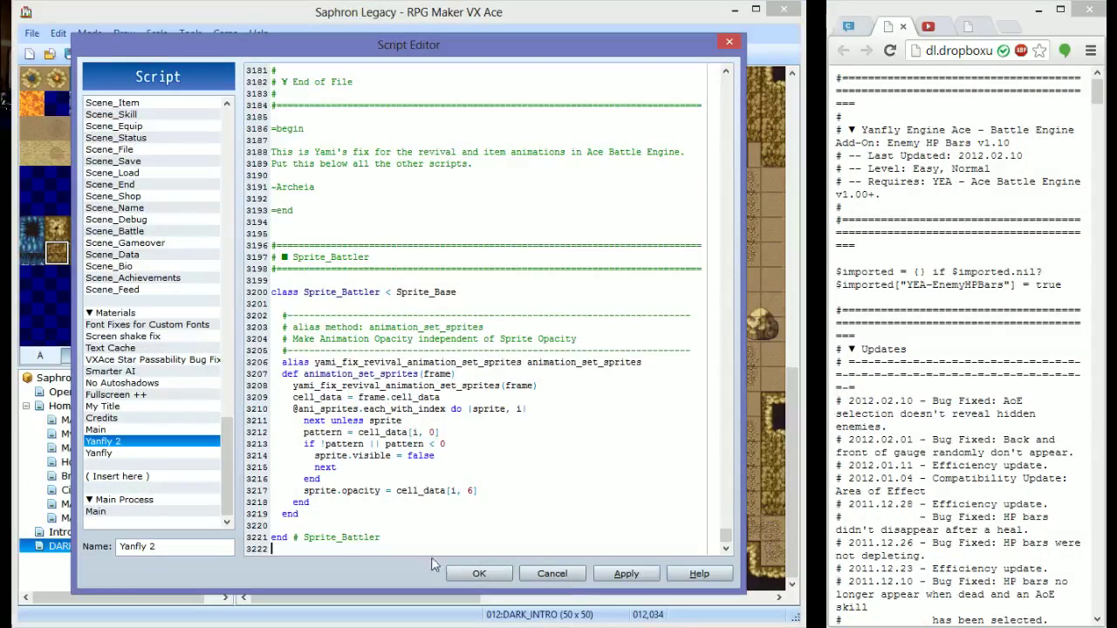
{"action": "left_click", "coordinate": [479, 574]}
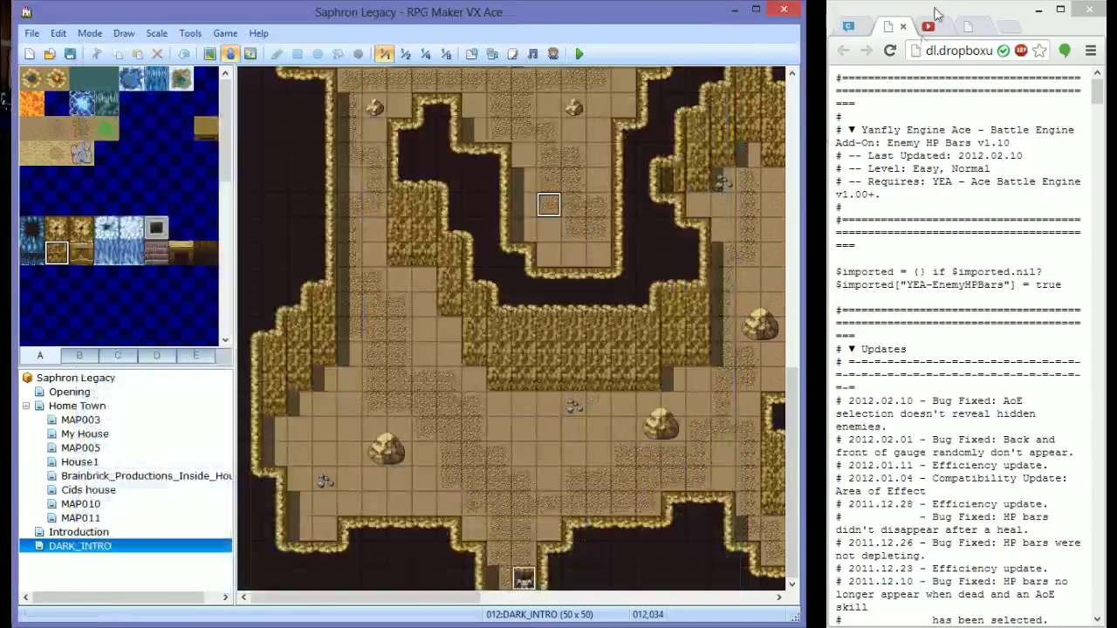
{"action": "left_click", "coordinate": [847, 26]}
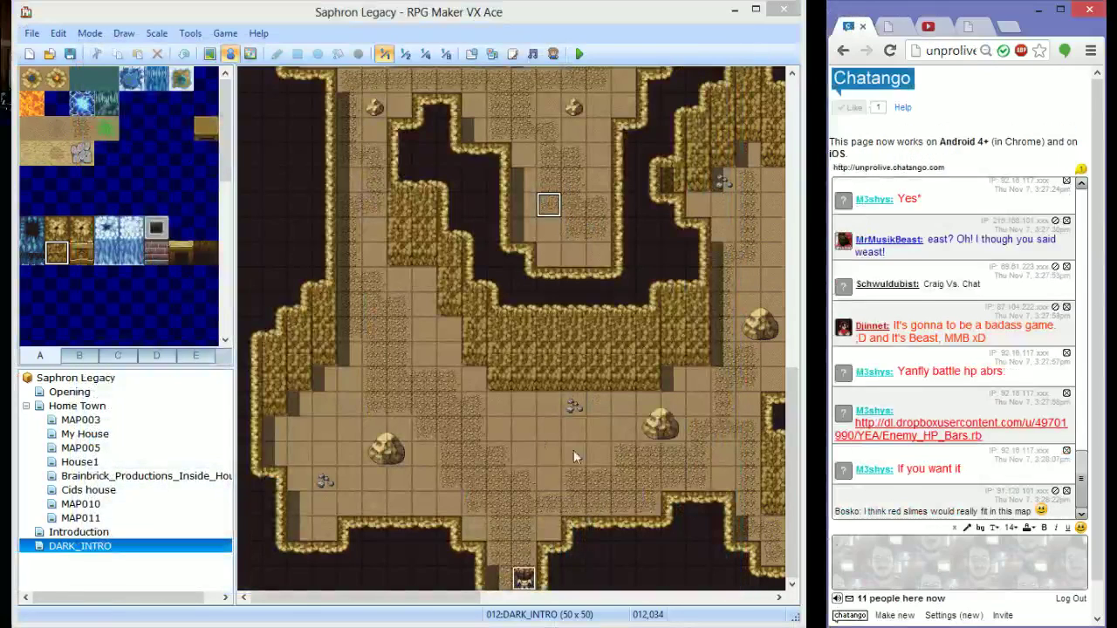
Start a battle test of the Slime*4 troop with Zariel from the Database and move the game window aside
{"action": "left_click", "coordinate": [518, 375]}
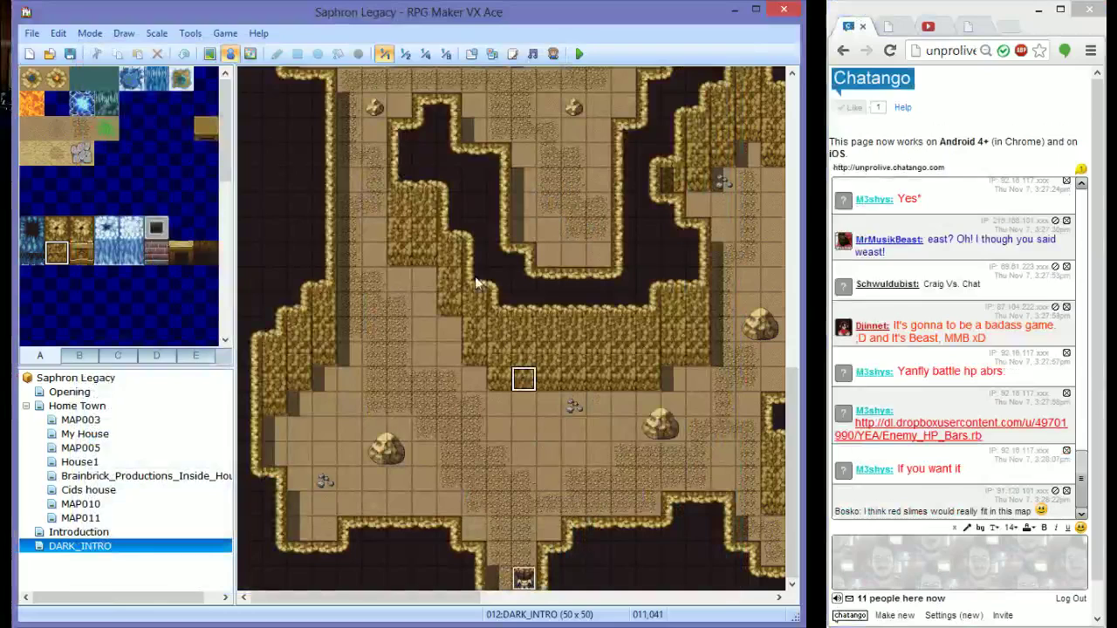
{"action": "left_click", "coordinate": [472, 54]}
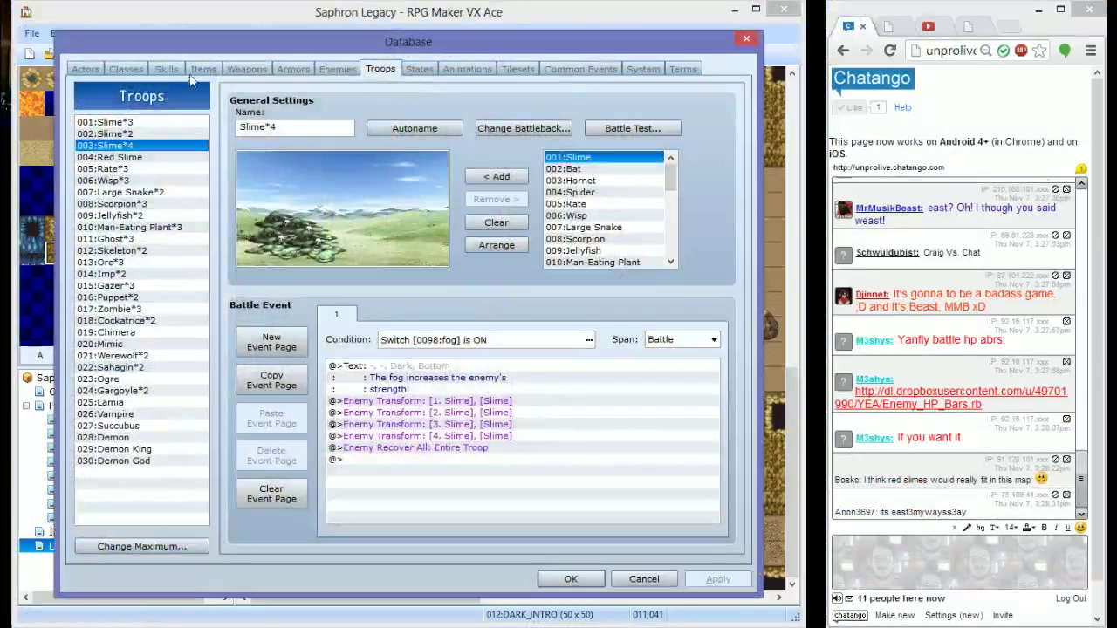
{"action": "left_click", "coordinate": [654, 129]}
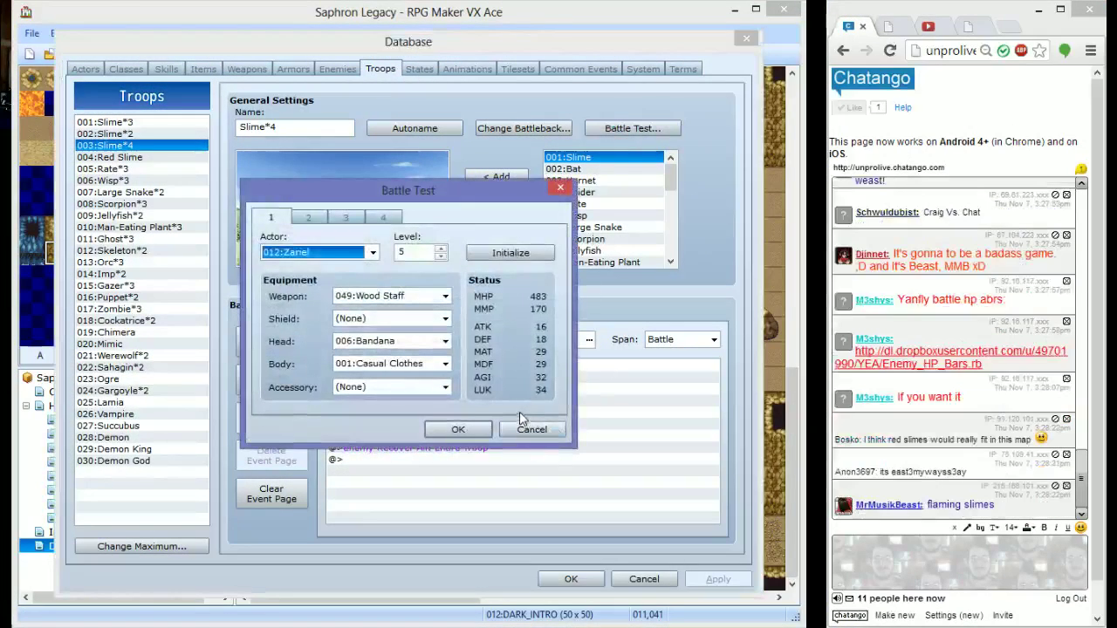
{"action": "left_click", "coordinate": [456, 429]}
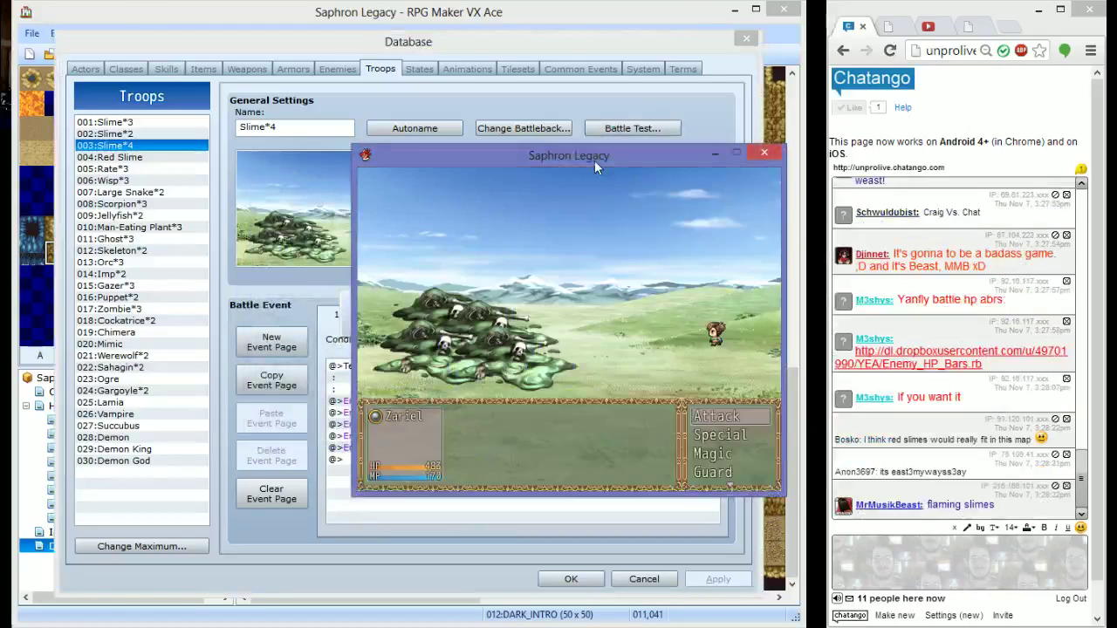
{"action": "left_click_drag", "start_coordinate": [594, 157], "coordinate": [404, 163]}
Play one turn with Zariel using the Special command and close the battle test
{"action": "key", "text": "Down"}
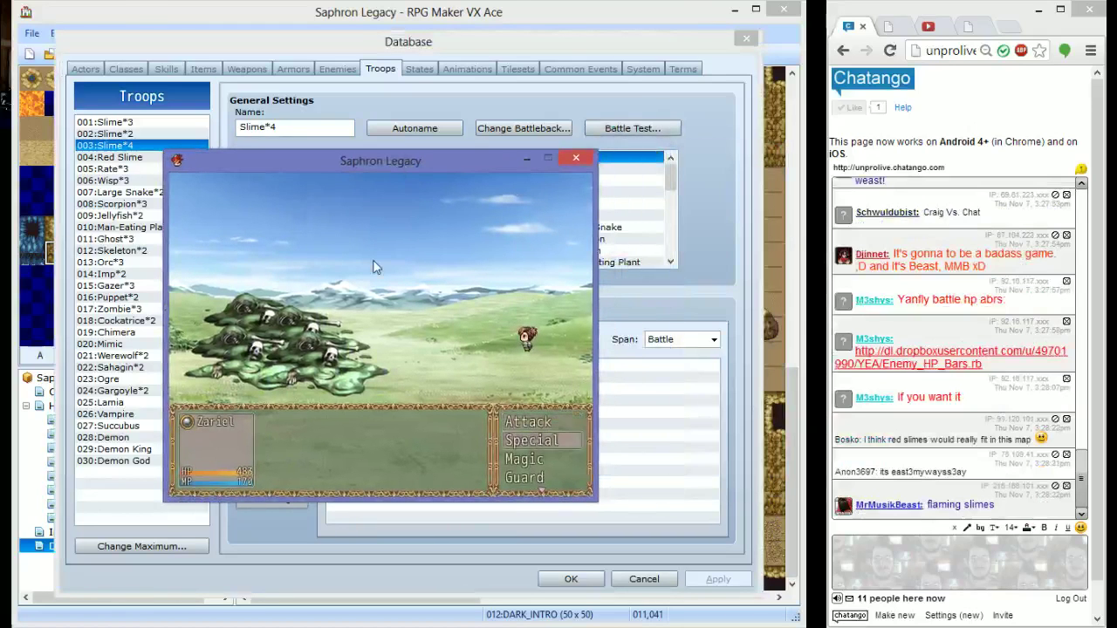
{"action": "key", "text": "Return"}
{"action": "key", "text": "Return"}
{"action": "key", "text": "Return"}
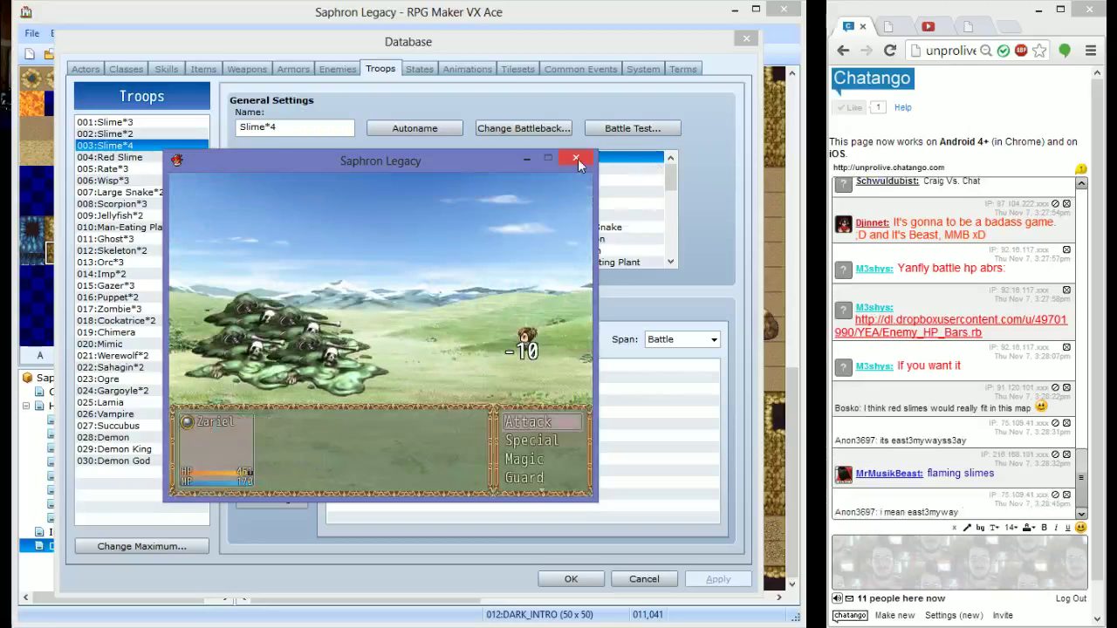
{"action": "left_click", "coordinate": [577, 159]}
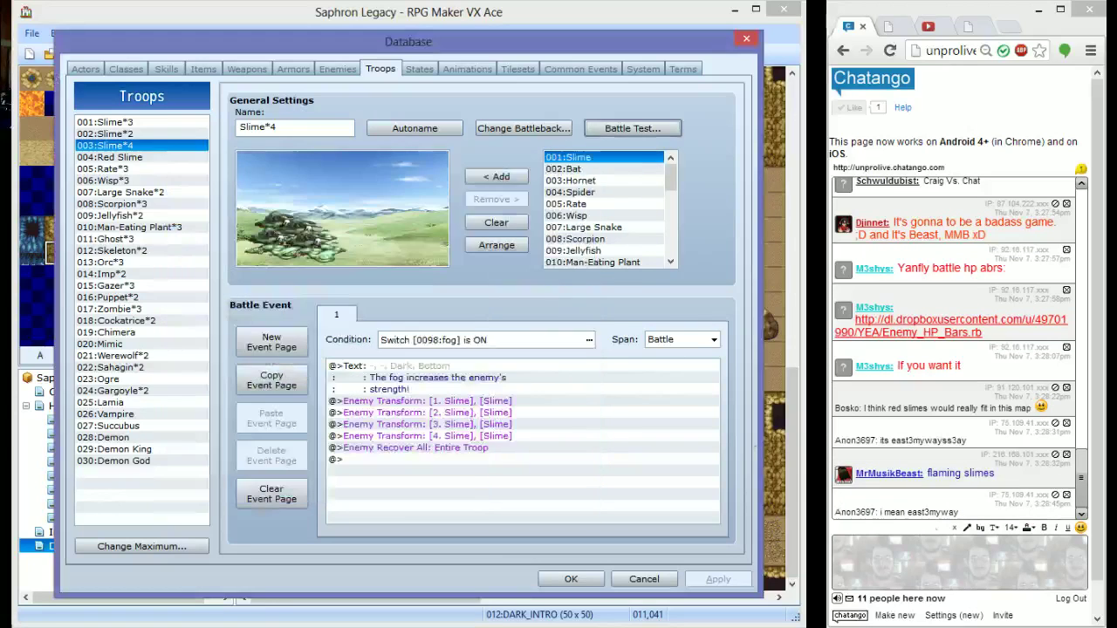
{"action": "left_click", "coordinate": [614, 462]}
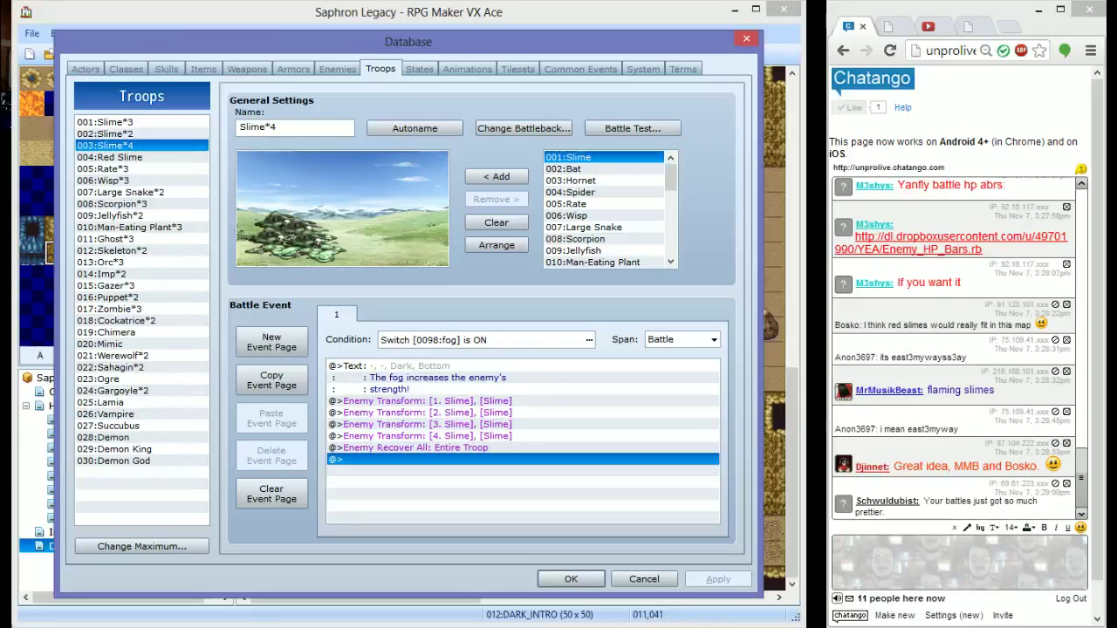
{"action": "left_click", "coordinate": [838, 543]}
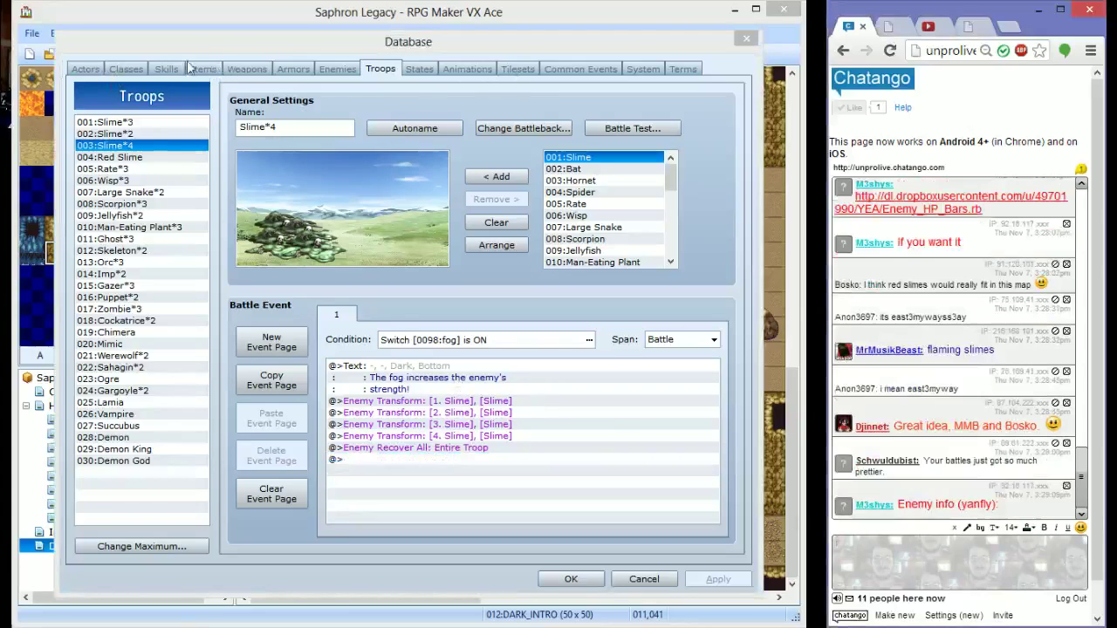
Set the Fire Lv.1 skill's animation to 057:Fire One 1
{"action": "left_click", "coordinate": [175, 69]}
{"action": "left_click", "coordinate": [104, 402]}
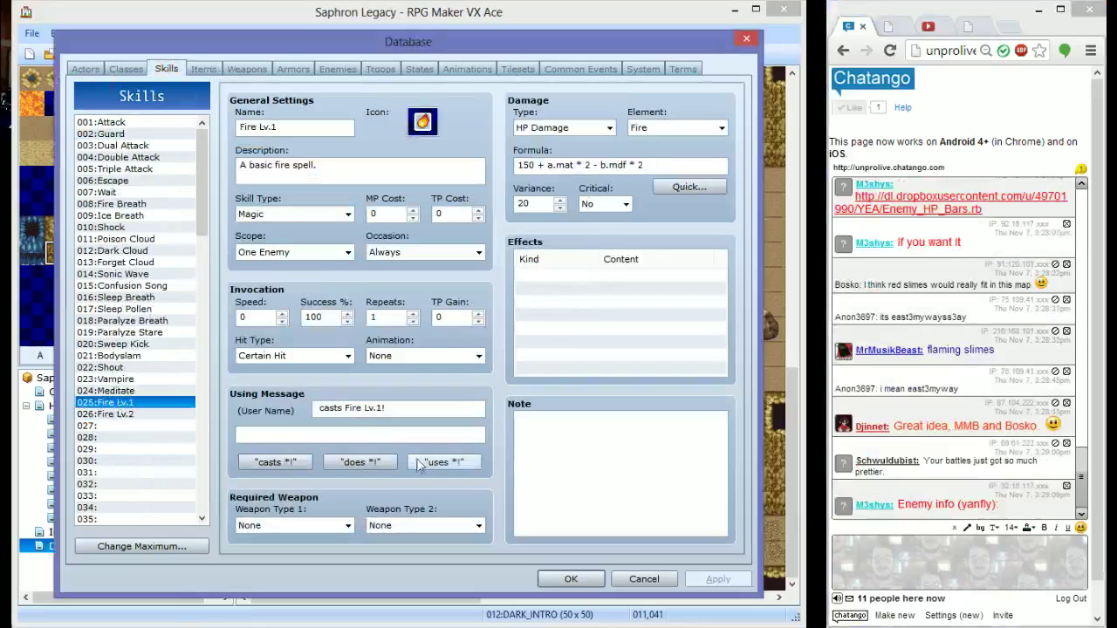
{"action": "left_click", "coordinate": [435, 355]}
{"action": "left_click", "coordinate": [421, 356]}
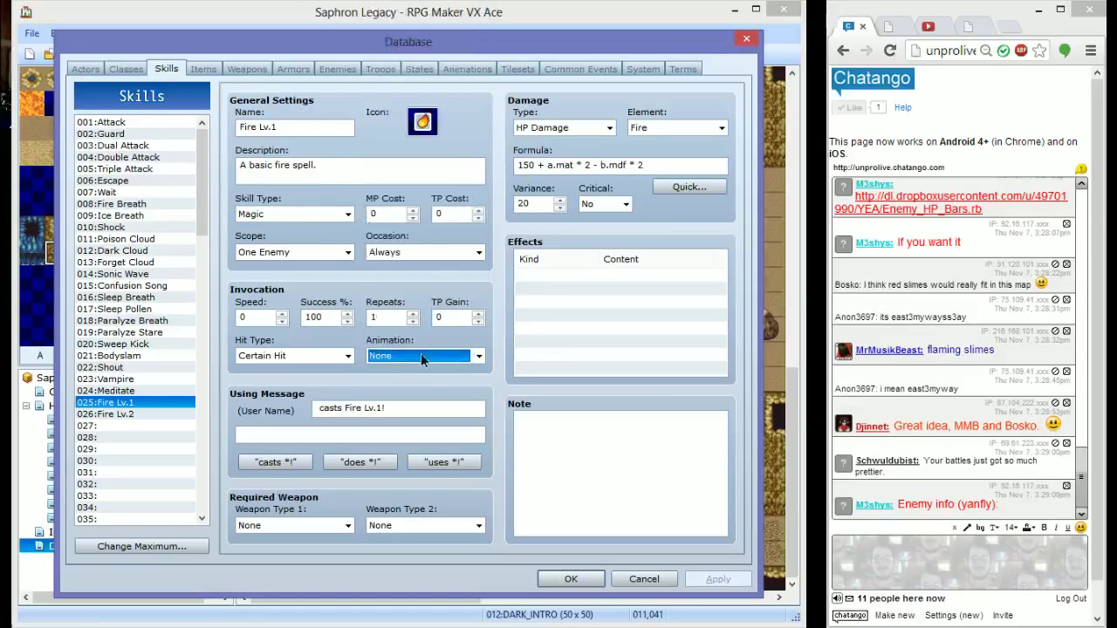
{"action": "left_click", "coordinate": [420, 356]}
{"action": "scroll", "coordinate": [382, 239], "scroll_direction": "down", "scroll_amount": 10}
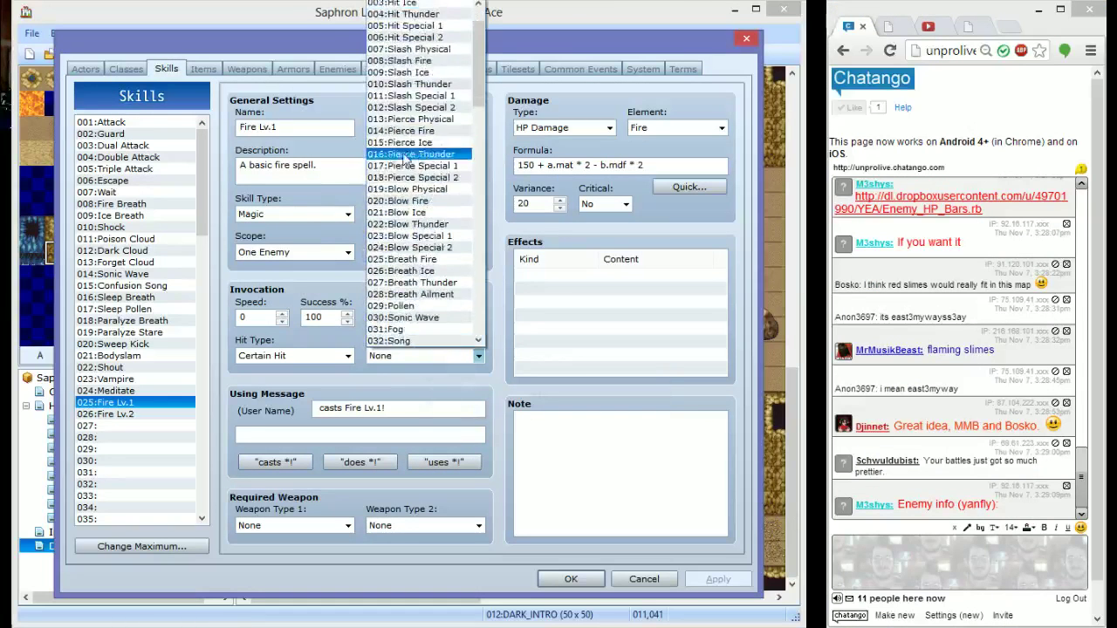
{"action": "scroll", "coordinate": [382, 239], "scroll_direction": "down", "scroll_amount": 7}
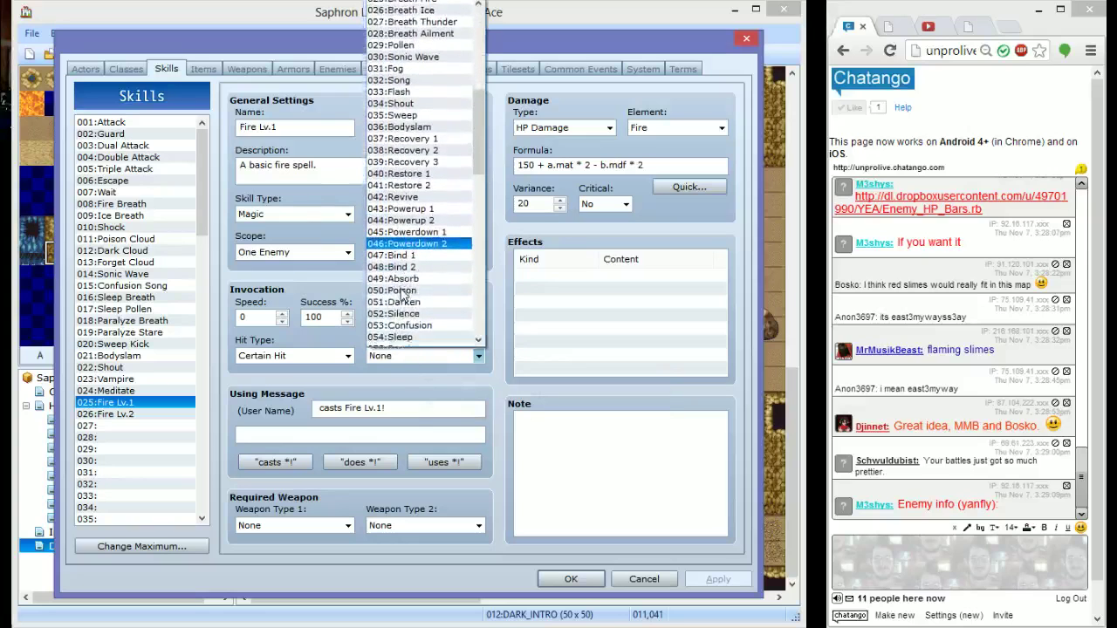
{"action": "scroll", "coordinate": [401, 295], "scroll_direction": "down", "scroll_amount": 3}
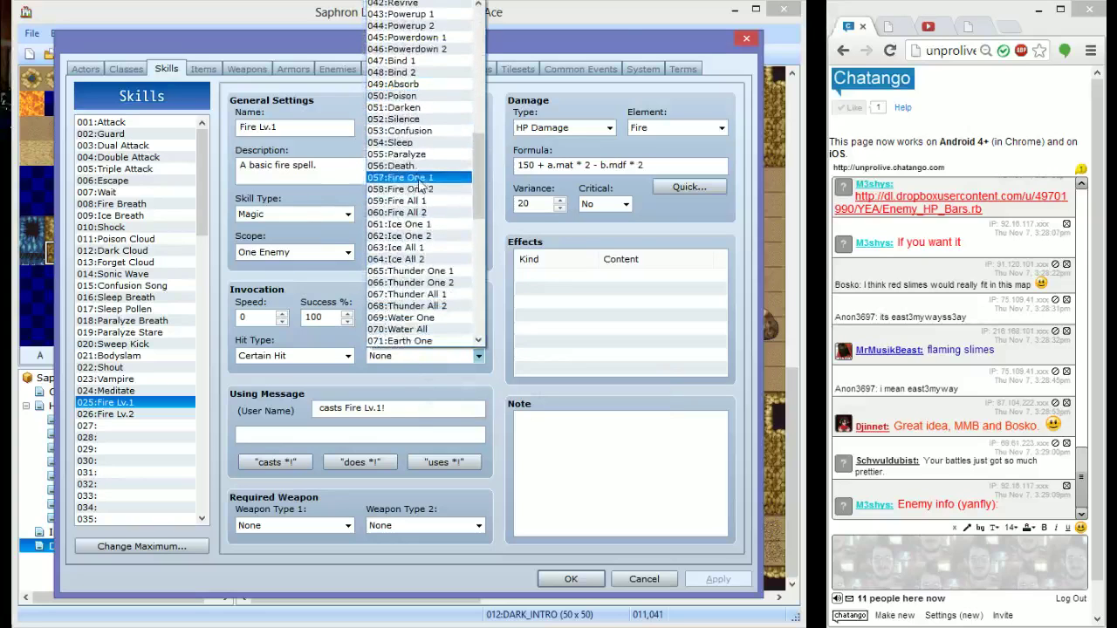
{"action": "left_click", "coordinate": [406, 175]}
Set the Fire Lv.2 skill's animation to 058:Fire One 2, apply the change and close the Database
{"action": "left_click", "coordinate": [189, 414]}
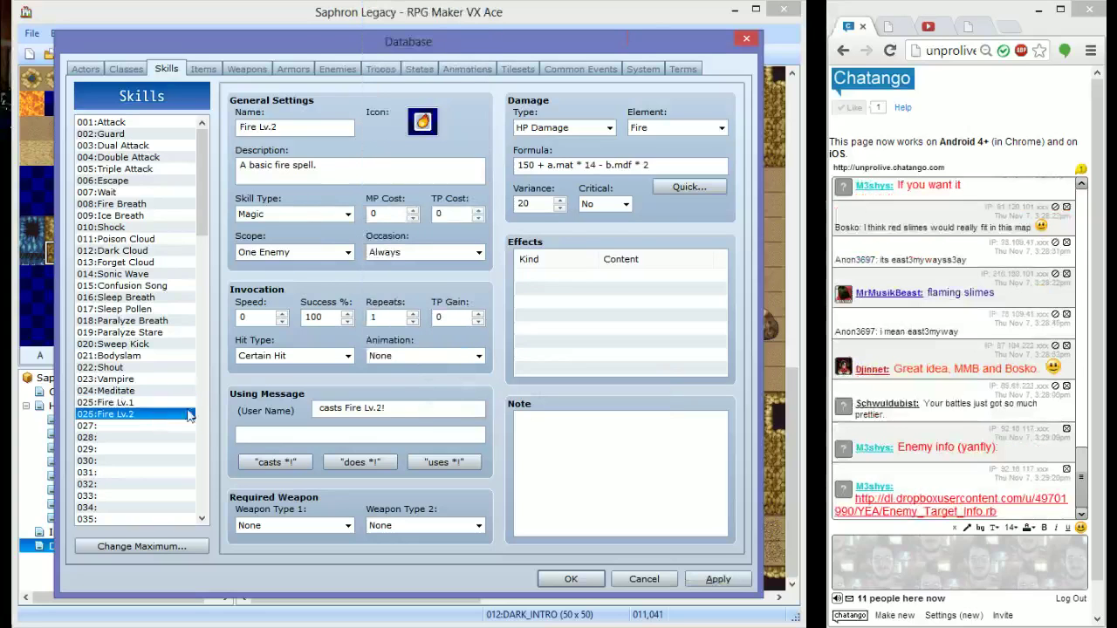
{"action": "left_click", "coordinate": [427, 356]}
{"action": "scroll", "coordinate": [404, 247], "scroll_direction": "down", "scroll_amount": 8}
{"action": "scroll", "coordinate": [404, 247], "scroll_direction": "down", "scroll_amount": 8}
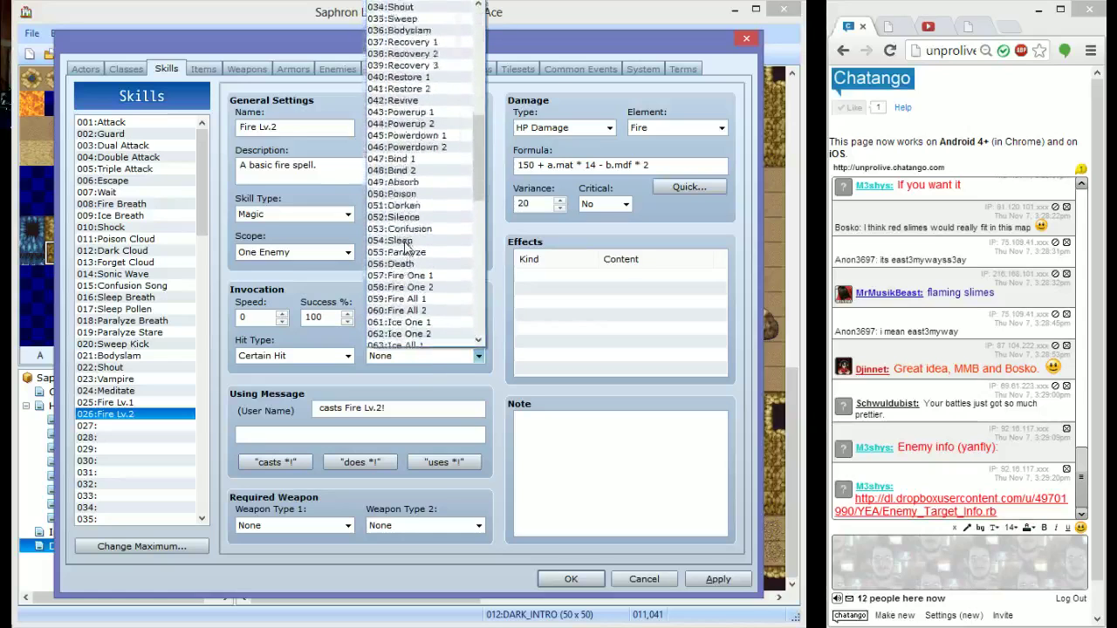
{"action": "scroll", "coordinate": [404, 247], "scroll_direction": "down", "scroll_amount": 2}
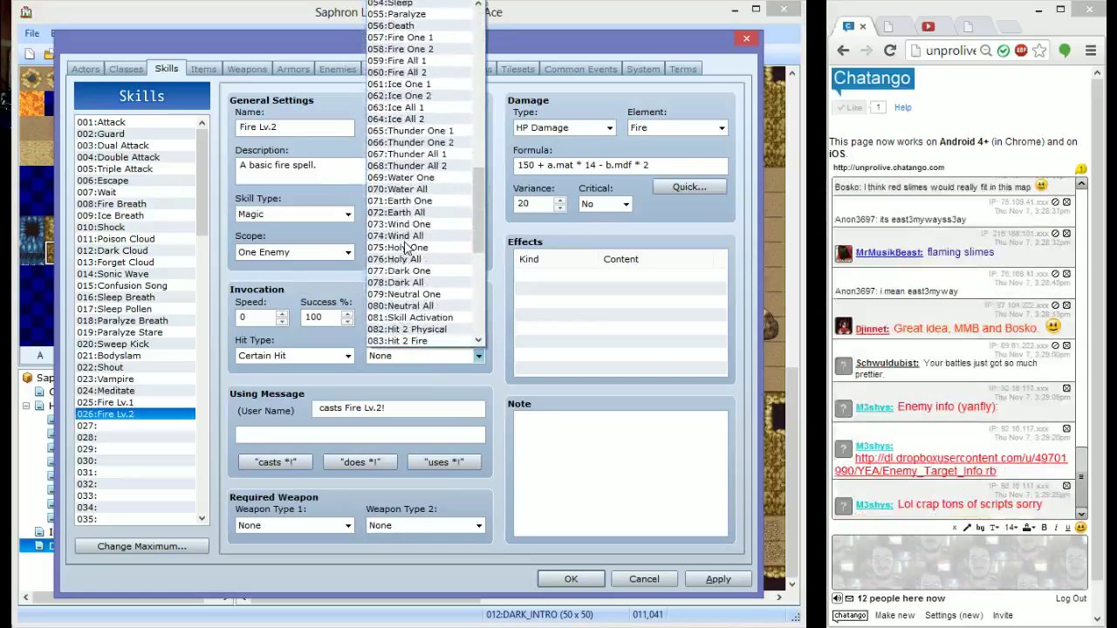
{"action": "scroll", "coordinate": [428, 205], "scroll_direction": "up", "scroll_amount": 1}
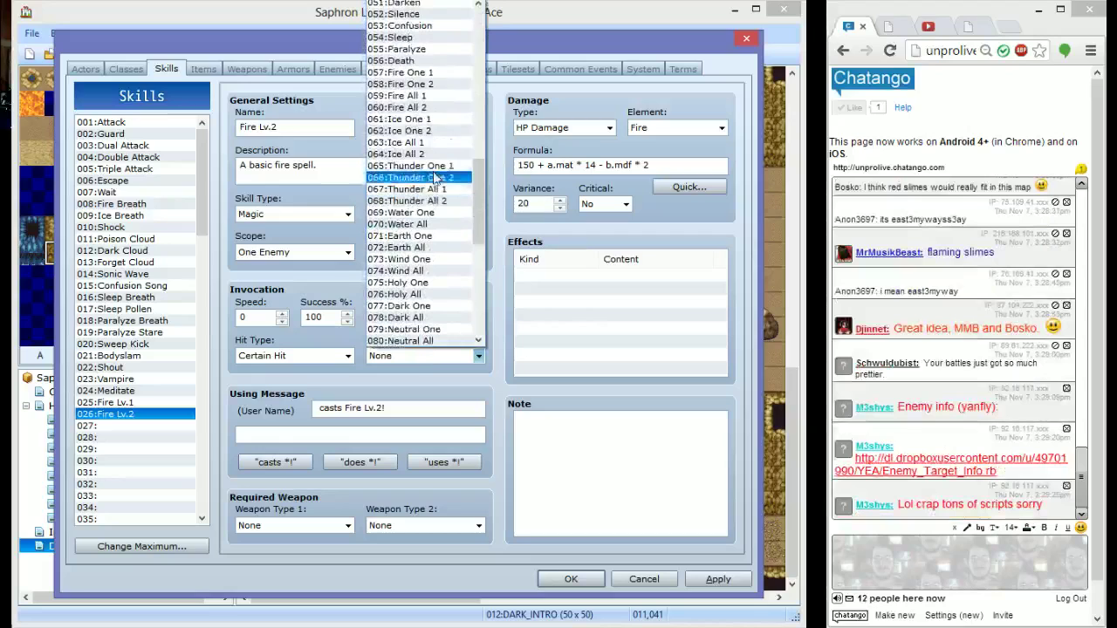
{"action": "left_click", "coordinate": [431, 83]}
{"action": "left_click", "coordinate": [715, 579]}
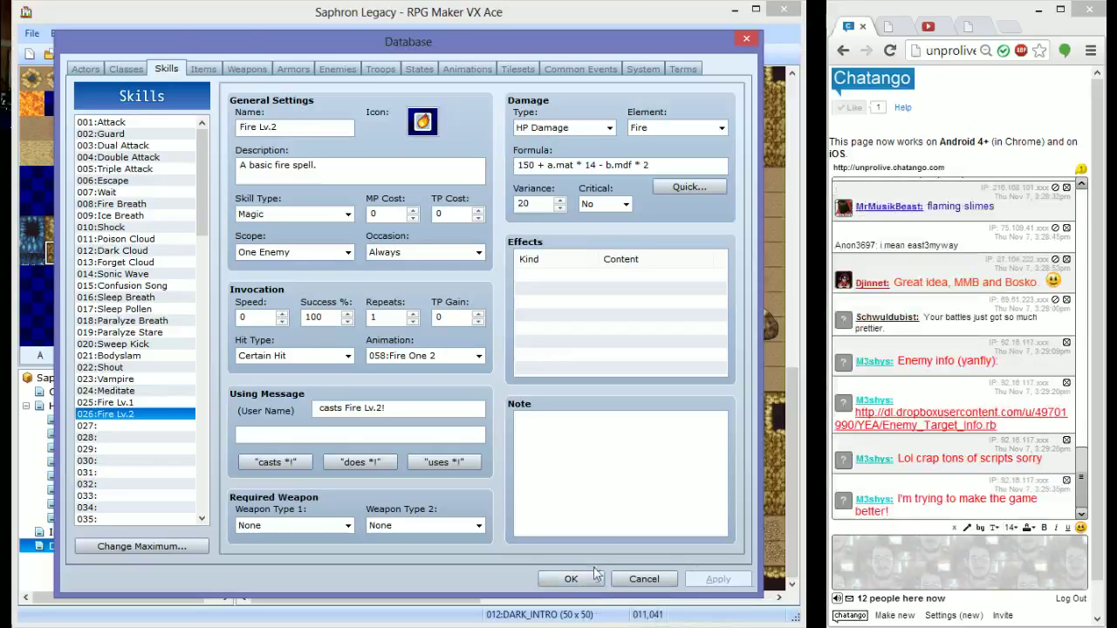
{"action": "left_click", "coordinate": [596, 576]}
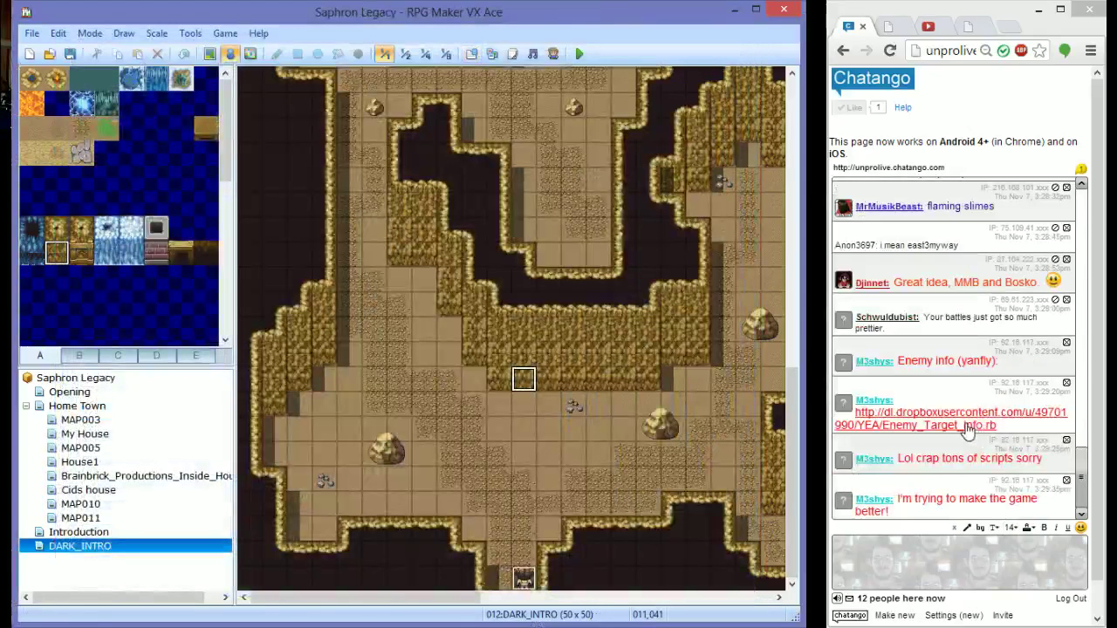
Copy the Enemy_Target_Info.rb script linked in the chat and paste it at the end of the Yanfly 2 script, saving the scripts
{"action": "left_click", "coordinate": [514, 54]}
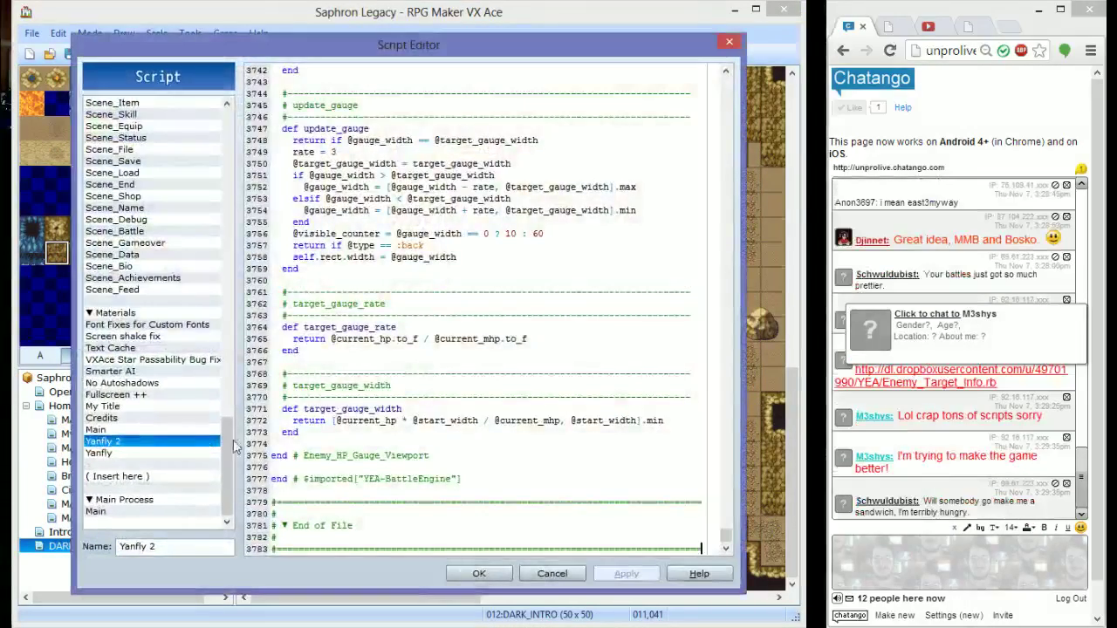
{"action": "left_click_drag", "start_coordinate": [725, 535], "coordinate": [736, 613]}
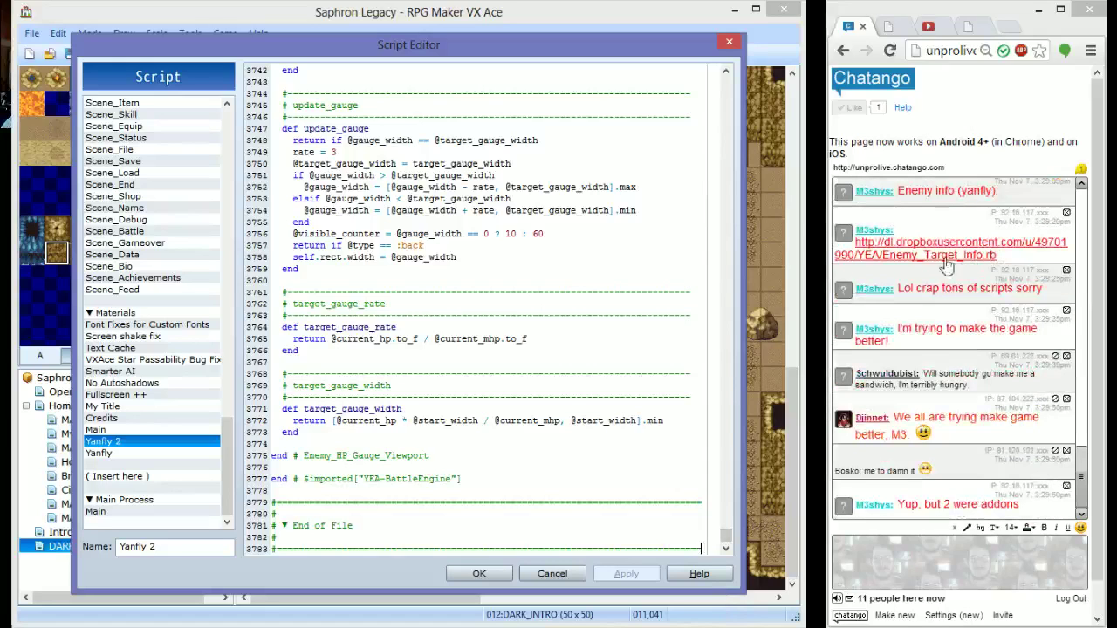
{"action": "left_click", "coordinate": [925, 251]}
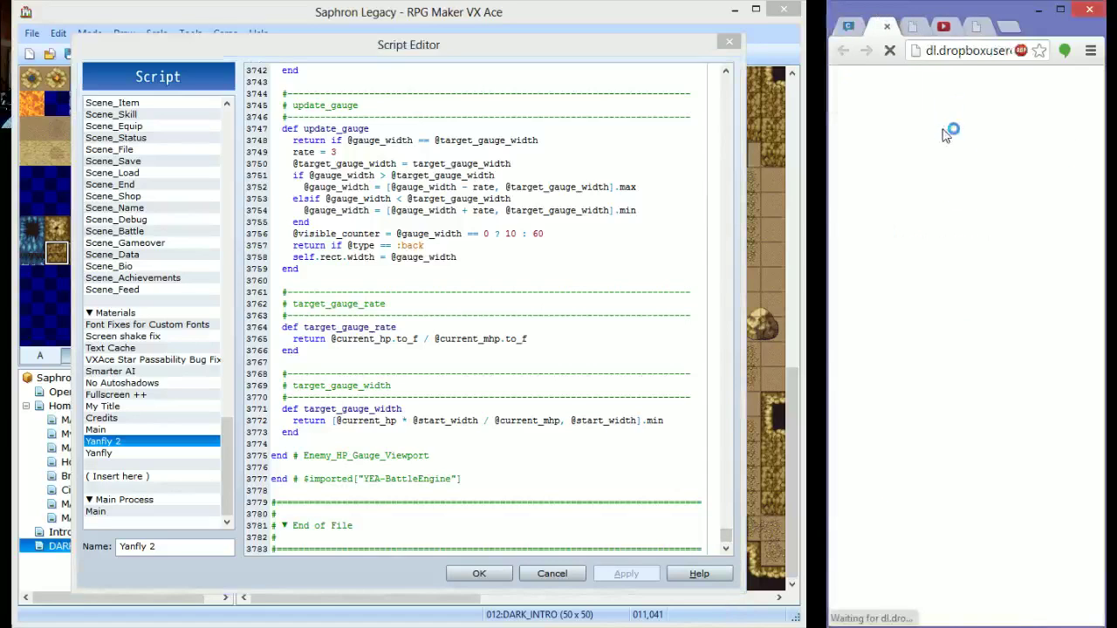
{"action": "key", "text": "ctrl+a"}
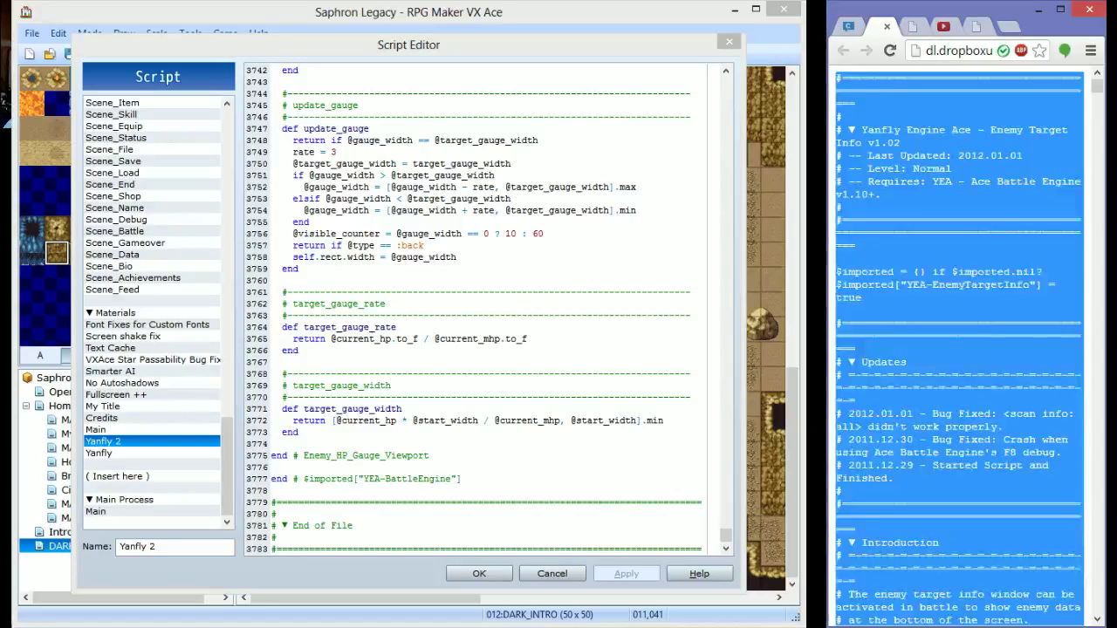
{"action": "key", "text": "alt+Tab"}
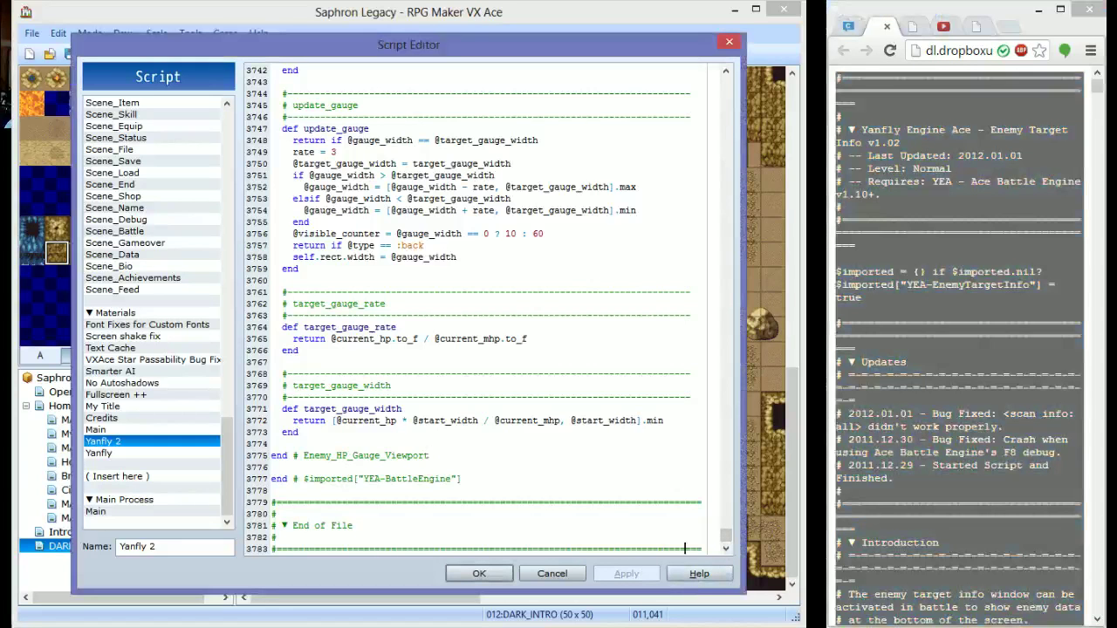
{"action": "key", "text": "ctrl+v"}
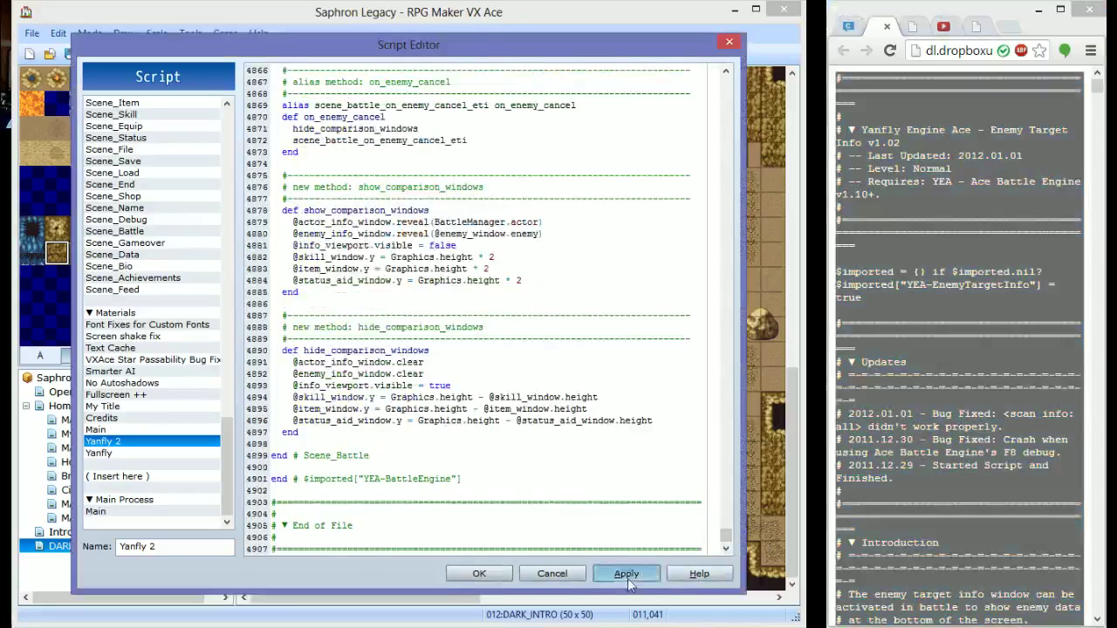
{"action": "left_click", "coordinate": [479, 574]}
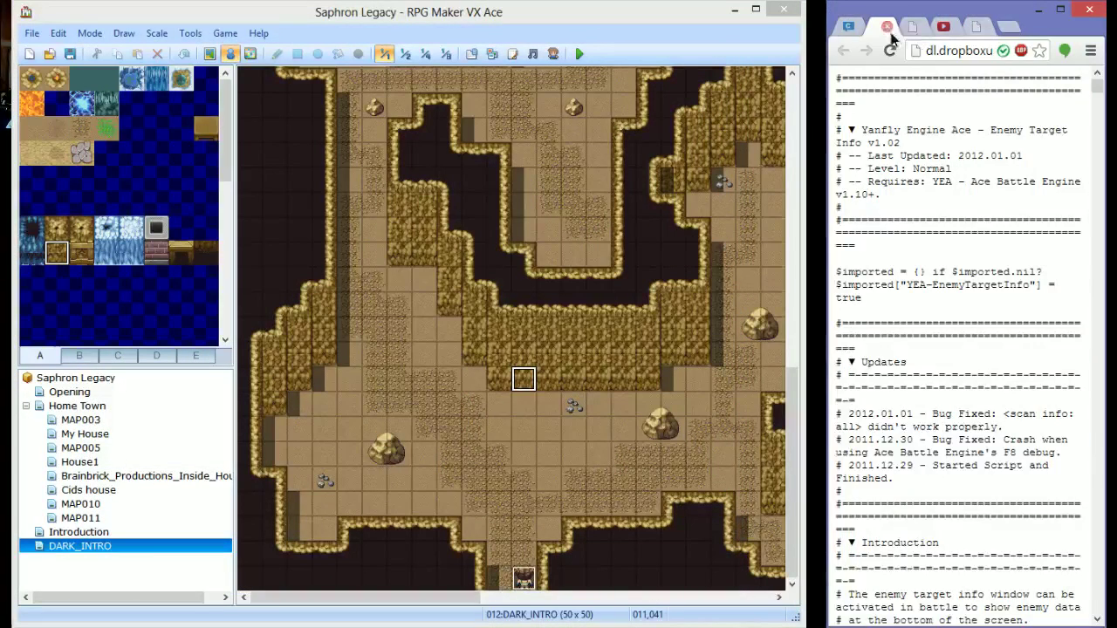
Close the opened script pages in the browser and return to the chat
{"action": "left_click", "coordinate": [886, 27]}
{"action": "left_click", "coordinate": [882, 27]}
{"action": "left_click", "coordinate": [886, 27]}
{"action": "left_click", "coordinate": [916, 28]}
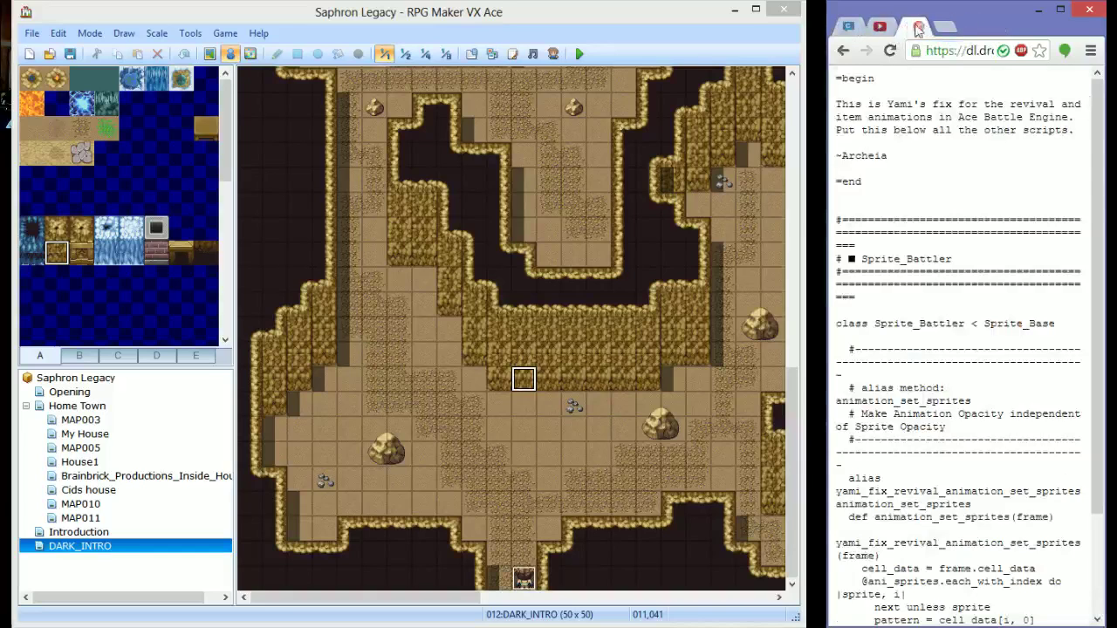
{"action": "left_click", "coordinate": [925, 28]}
{"action": "left_click", "coordinate": [859, 27]}
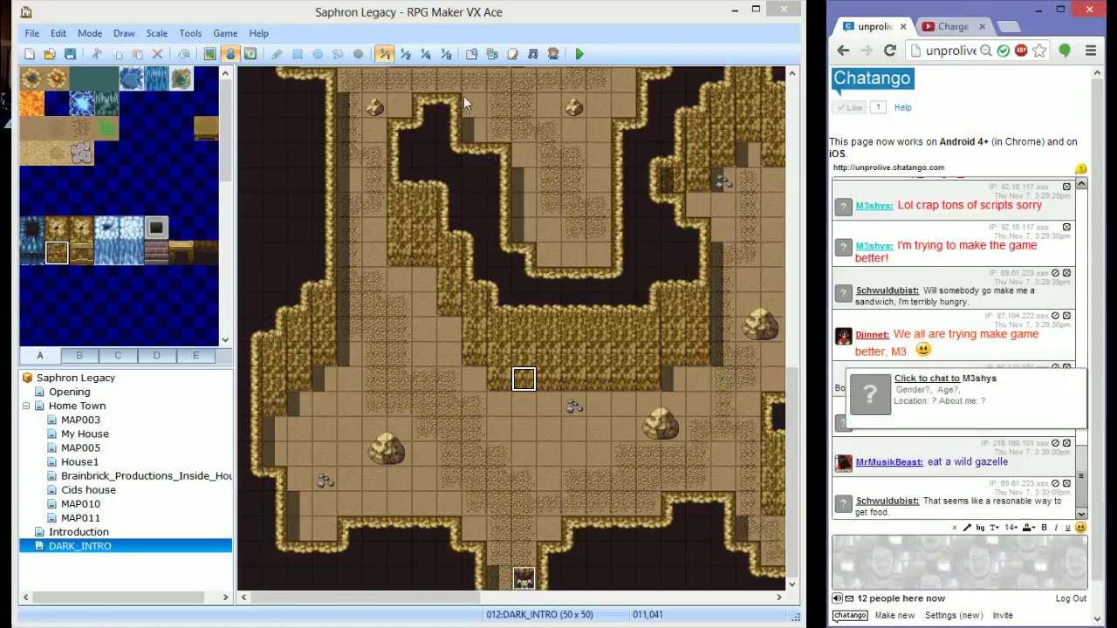
Start a battle test of the Slime*4 troop from the Database
{"action": "left_click", "coordinate": [471, 53]}
{"action": "left_click", "coordinate": [418, 69]}
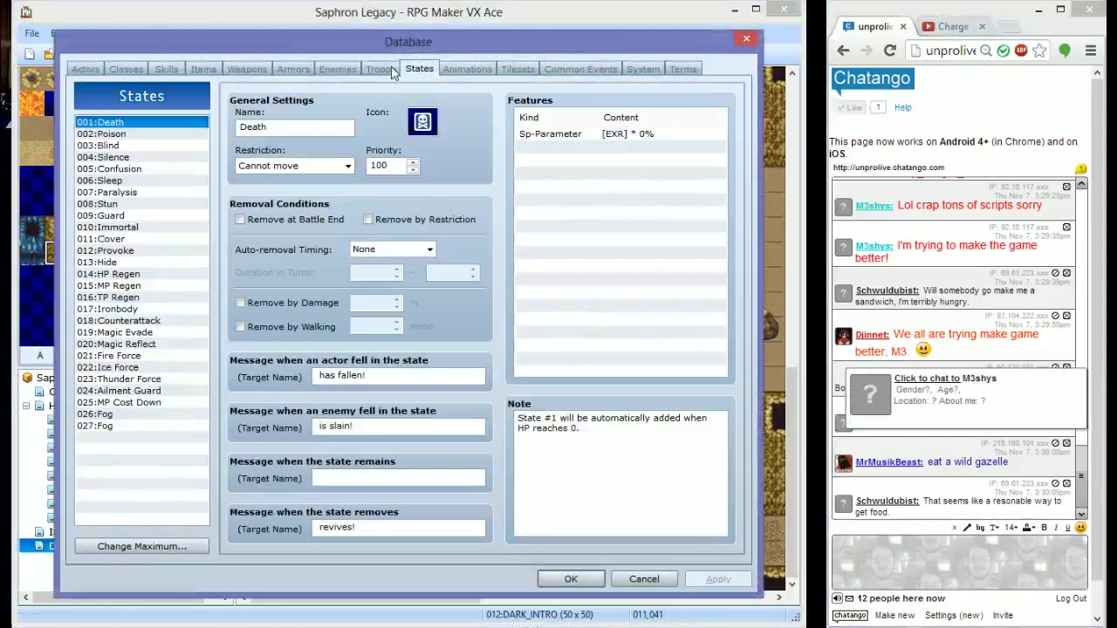
{"action": "left_click", "coordinate": [380, 69]}
{"action": "left_click", "coordinate": [611, 129]}
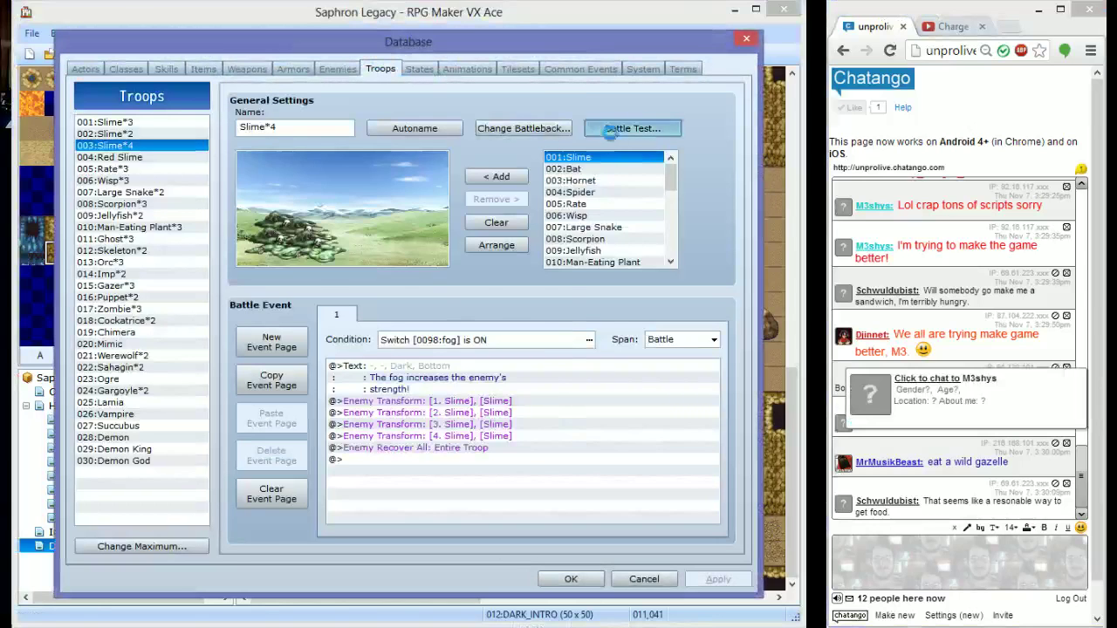
{"action": "left_click", "coordinate": [462, 428]}
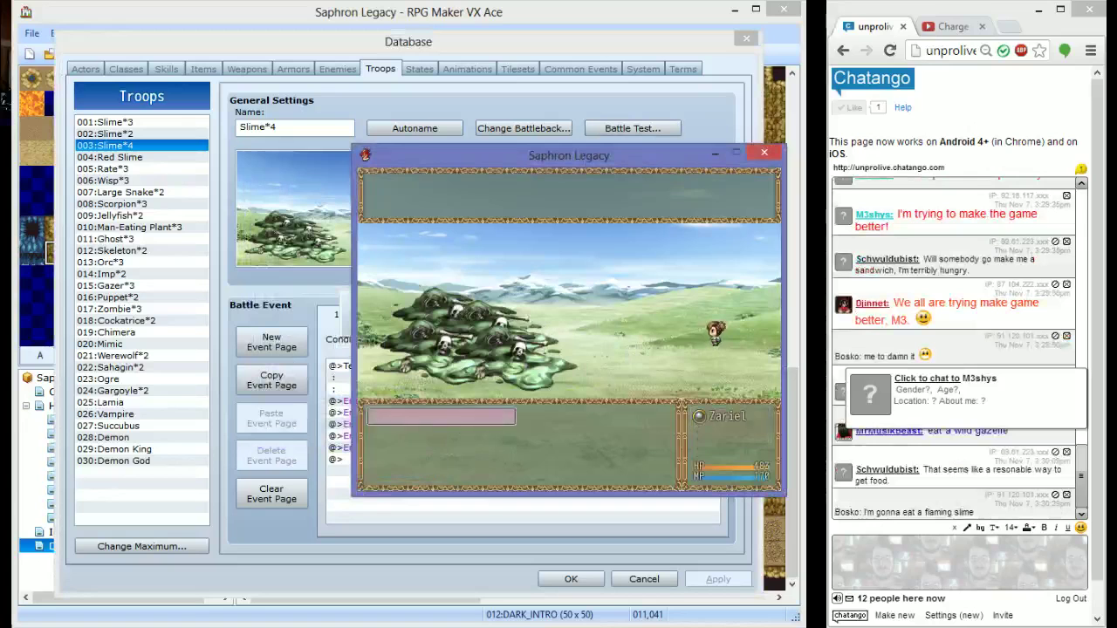
Play battle turns with Zariel, casting Fire Lv.1 at the slimes, and close the battle test
{"action": "key", "text": "Return"}
{"action": "key", "text": "Return"}
{"action": "key", "text": "Return"}
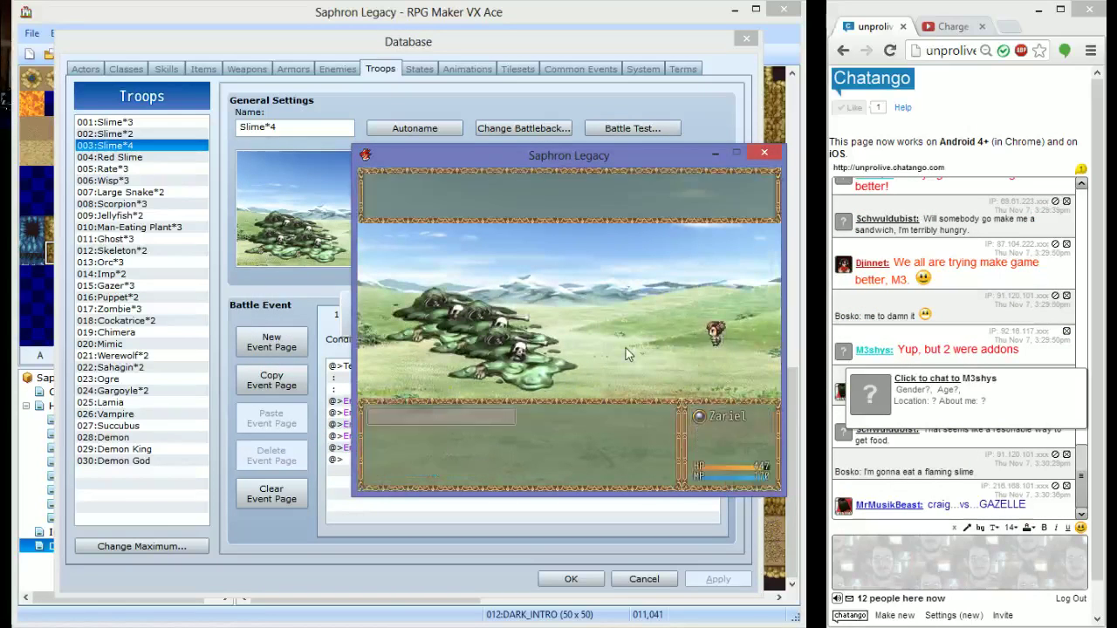
{"action": "key", "text": "Return"}
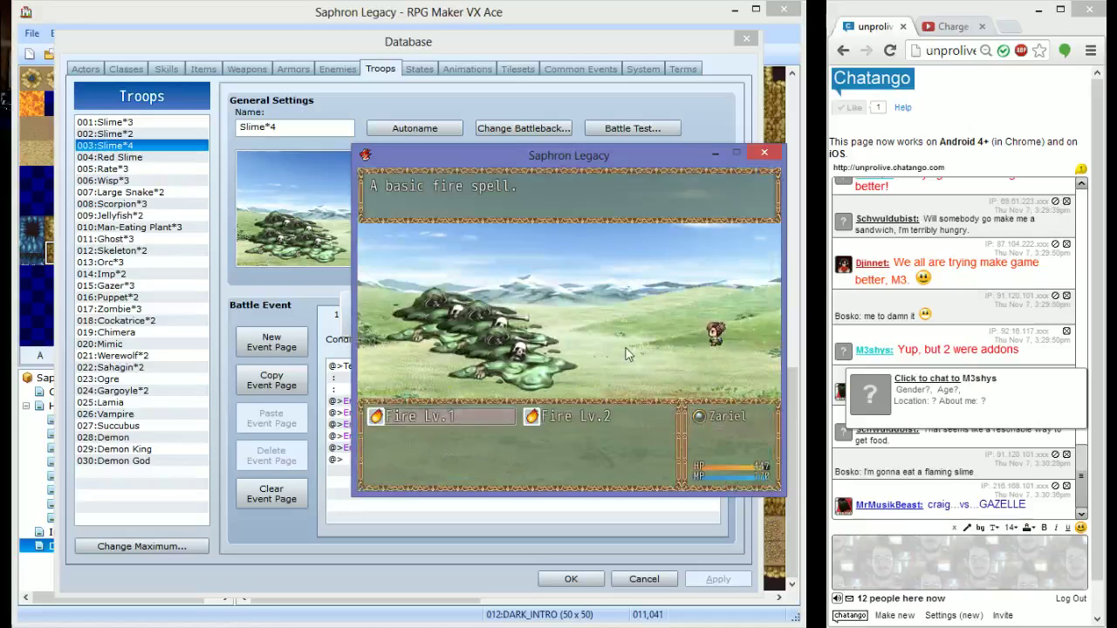
{"action": "key", "text": "Return"}
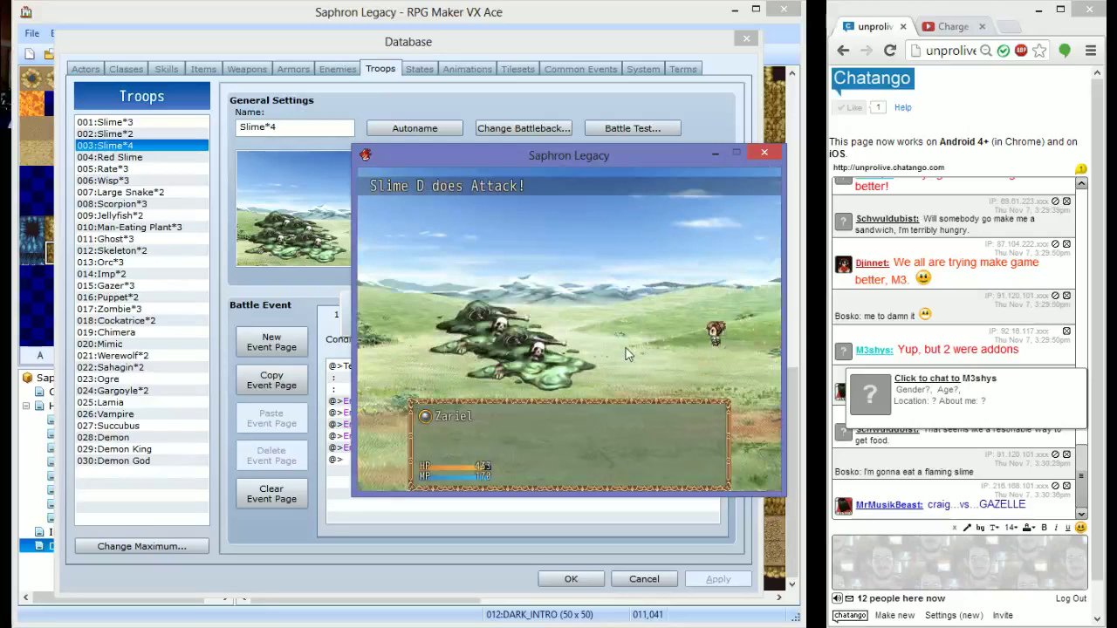
{"action": "key", "text": "alt+F4"}
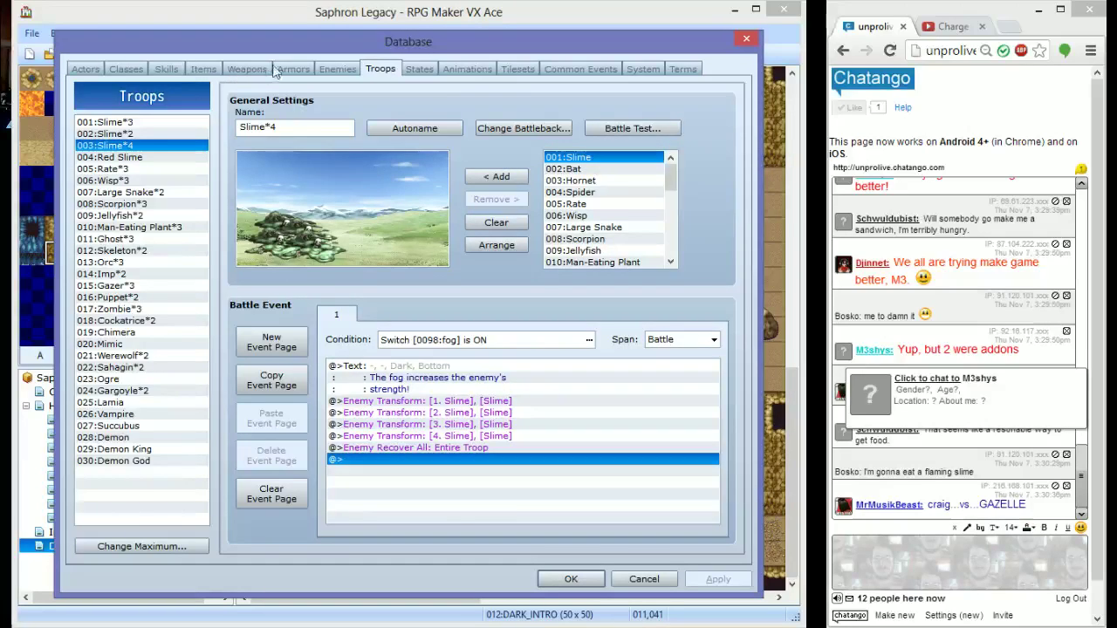
Shift the hue of the Fire Slime enemy's Slime battler graphic to a pinkish tone
{"action": "left_click", "coordinate": [323, 69]}
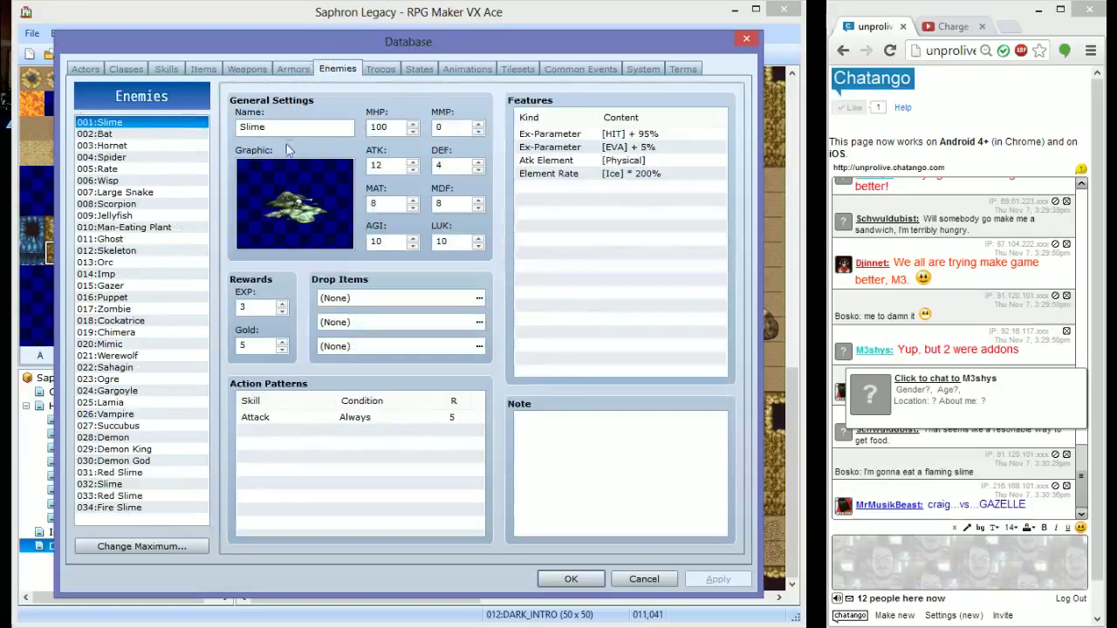
{"action": "left_click", "coordinate": [150, 125]}
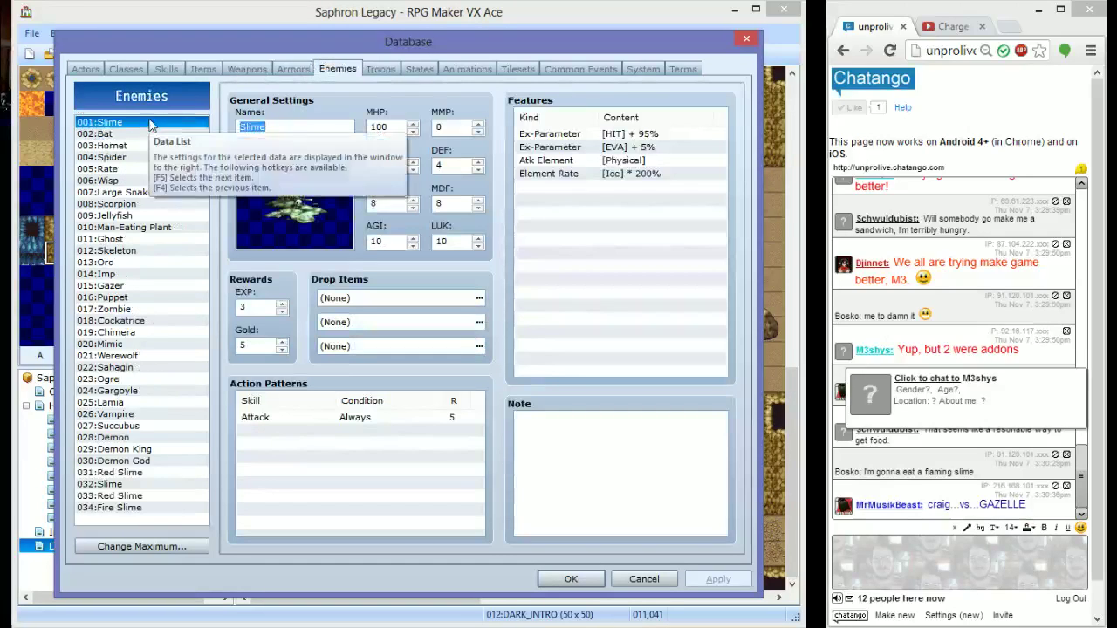
{"action": "left_click", "coordinate": [128, 509]}
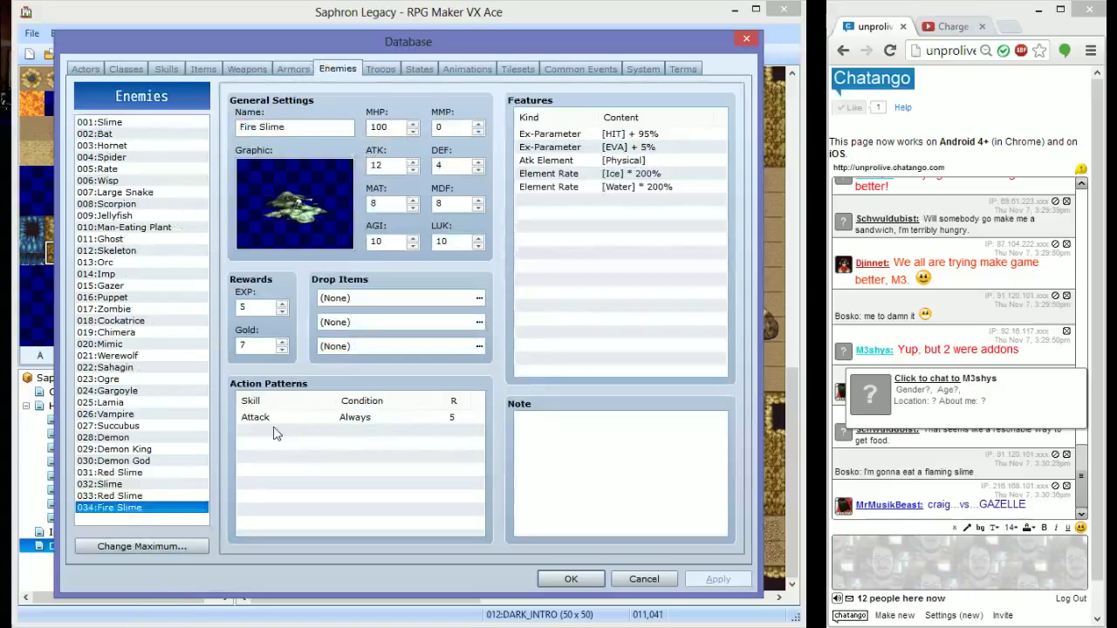
{"action": "double_click", "coordinate": [298, 208]}
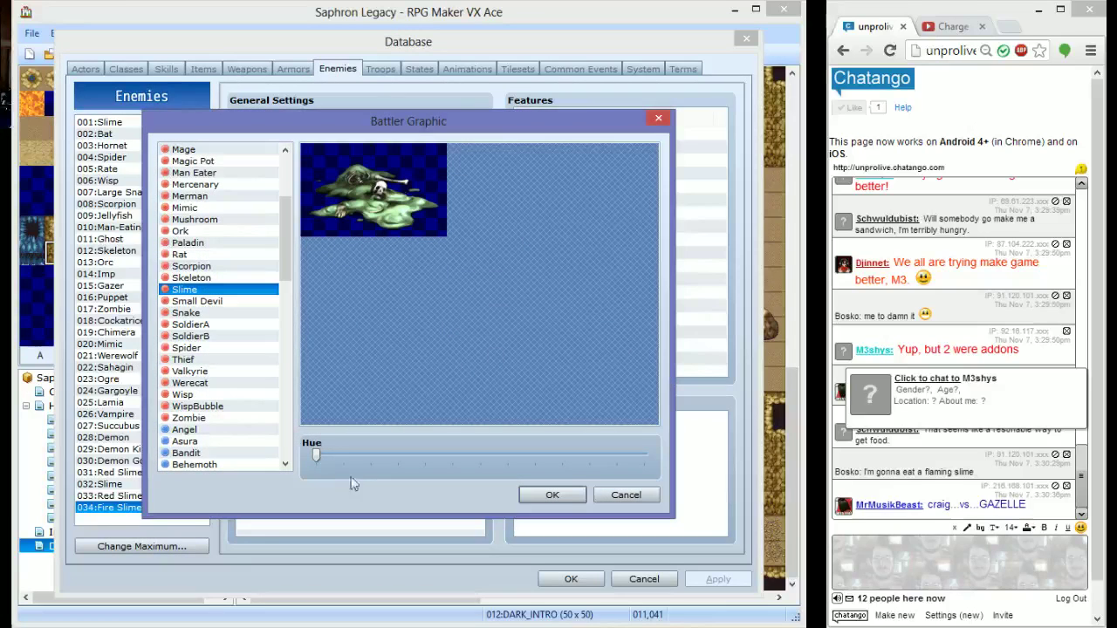
{"action": "left_click_drag", "start_coordinate": [316, 455], "coordinate": [527, 473]}
{"action": "left_click", "coordinate": [552, 494]}
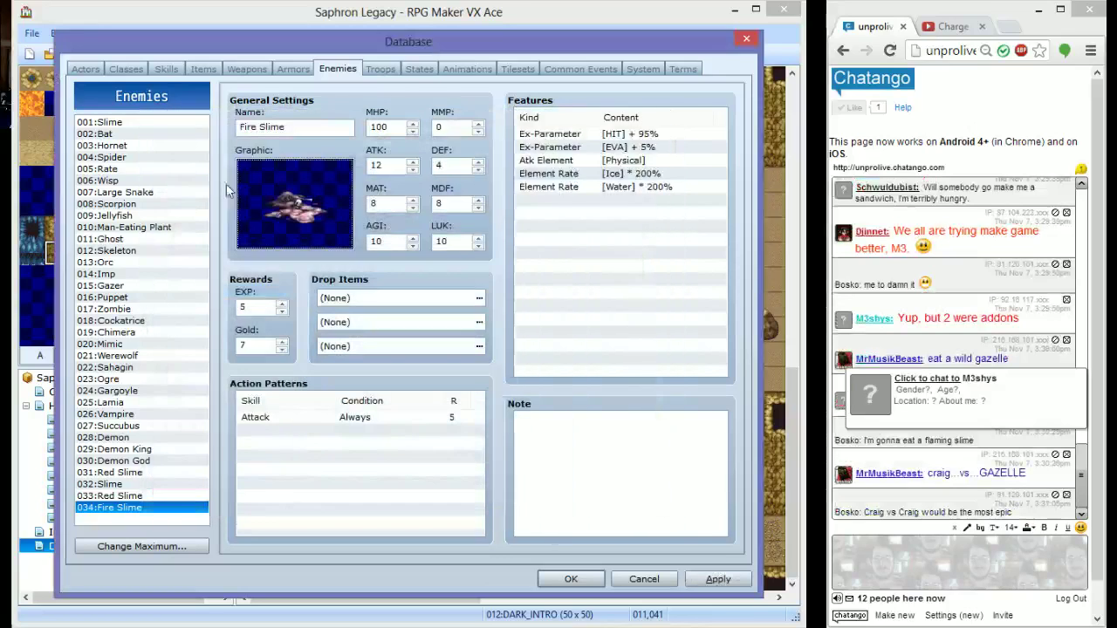
Add a Fire Lv.1 action pattern with condition Always and rating 5 to the Fire Slime, and save the Database
{"action": "left_click", "coordinate": [598, 229]}
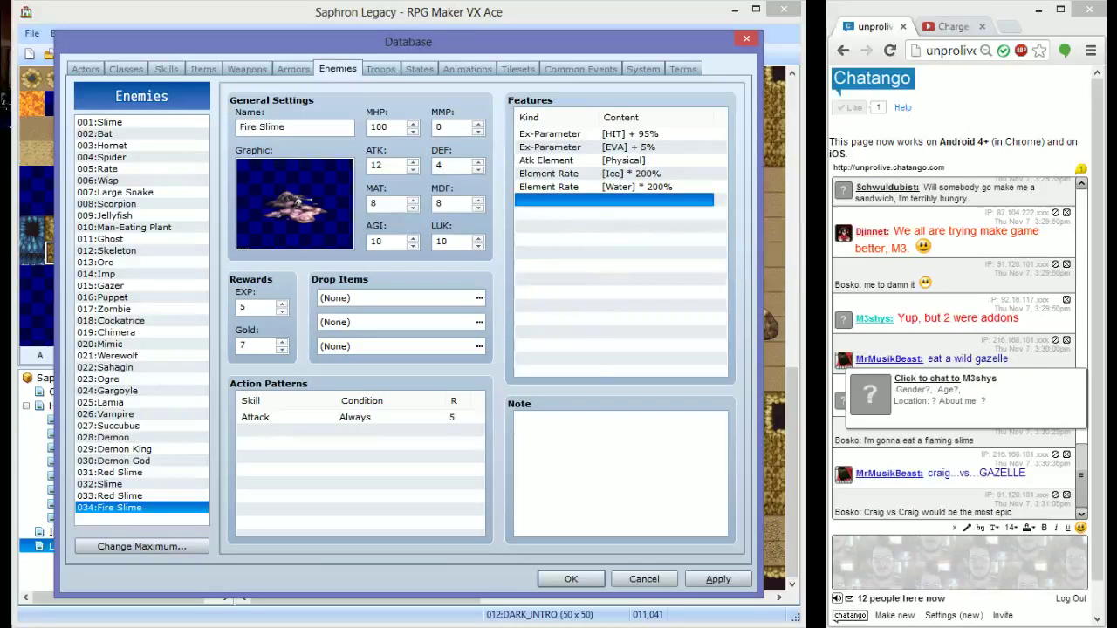
{"action": "double_click", "coordinate": [330, 470]}
{"action": "left_click", "coordinate": [290, 334]}
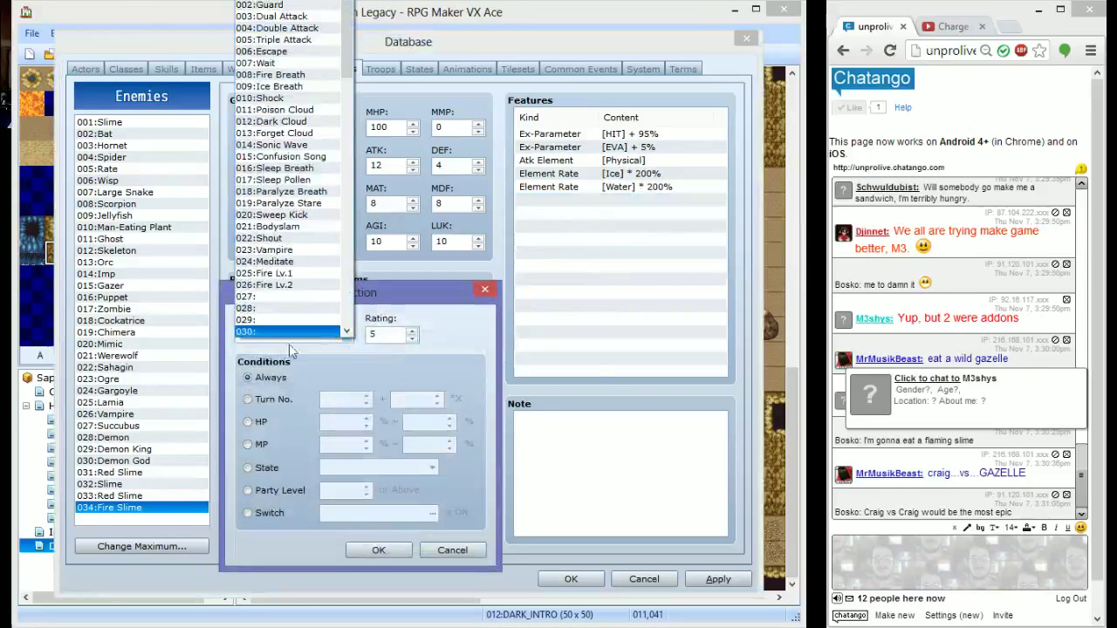
{"action": "left_click", "coordinate": [278, 273]}
{"action": "left_click", "coordinate": [394, 550]}
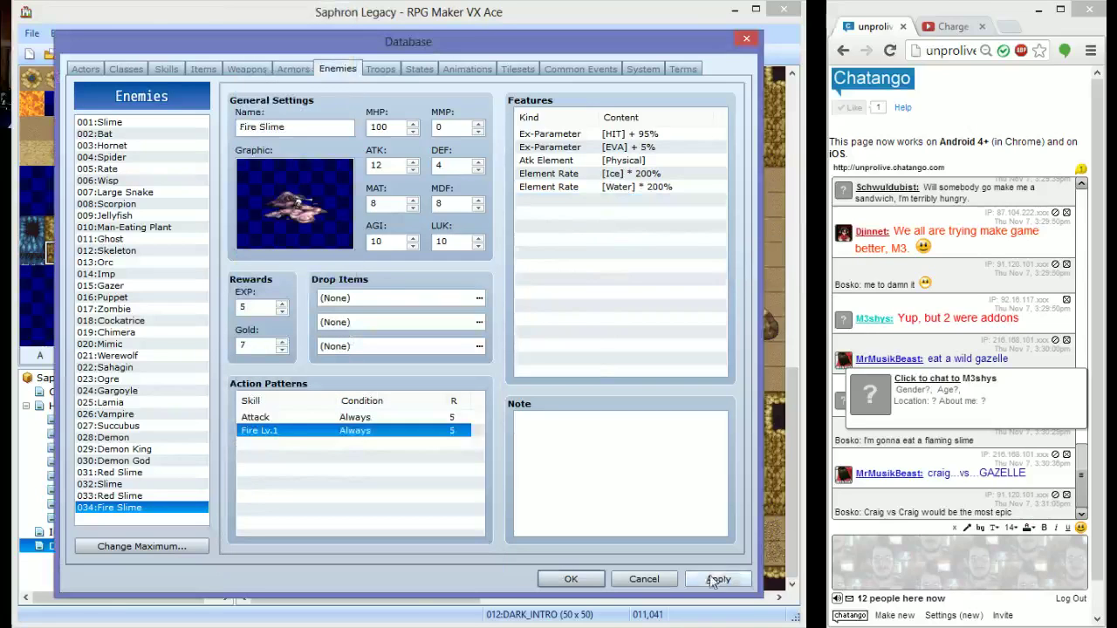
{"action": "left_click", "coordinate": [714, 580]}
{"action": "left_click", "coordinate": [571, 579]}
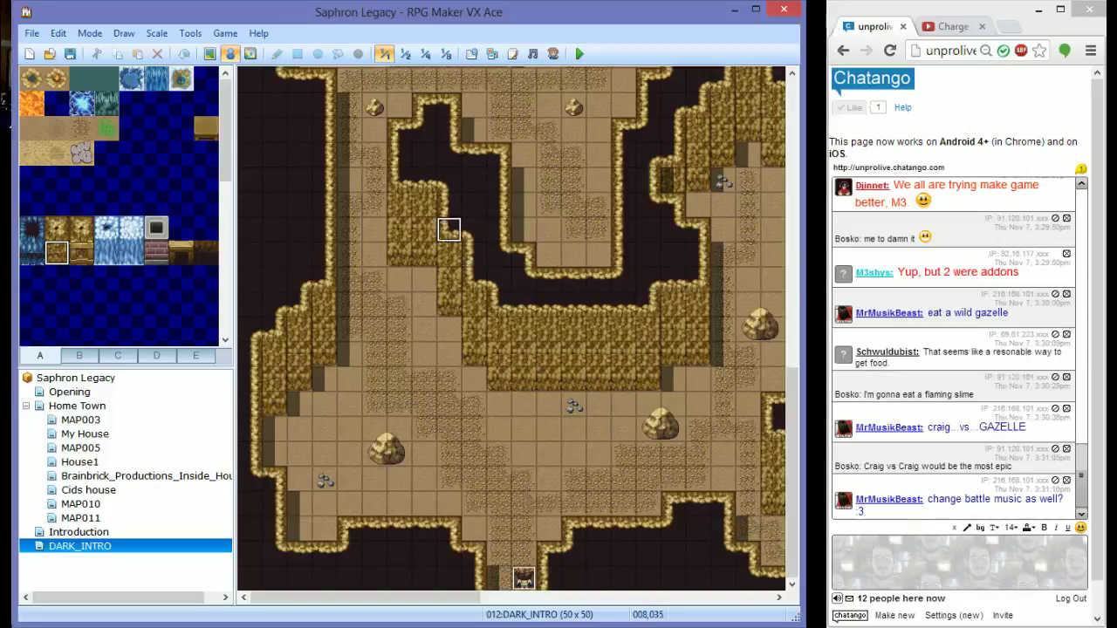
Look over the Charge music video's YouTube page and its description, and return to the chat
{"action": "left_click", "coordinate": [872, 548]}
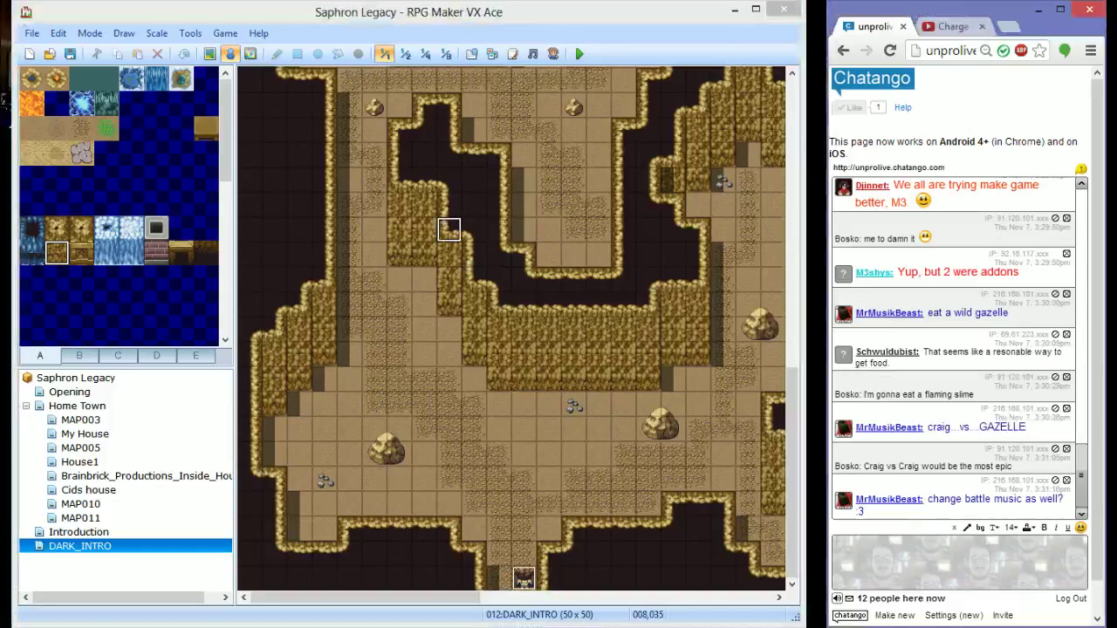
{"action": "left_click", "coordinate": [947, 27]}
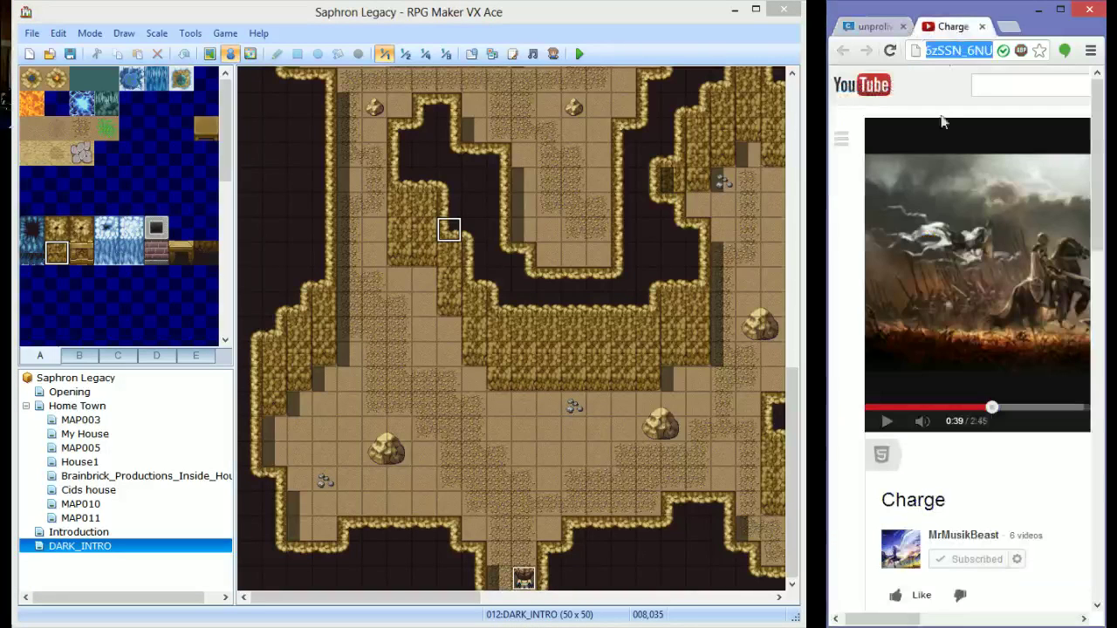
{"action": "scroll", "coordinate": [902, 374], "scroll_direction": "down", "scroll_amount": 3}
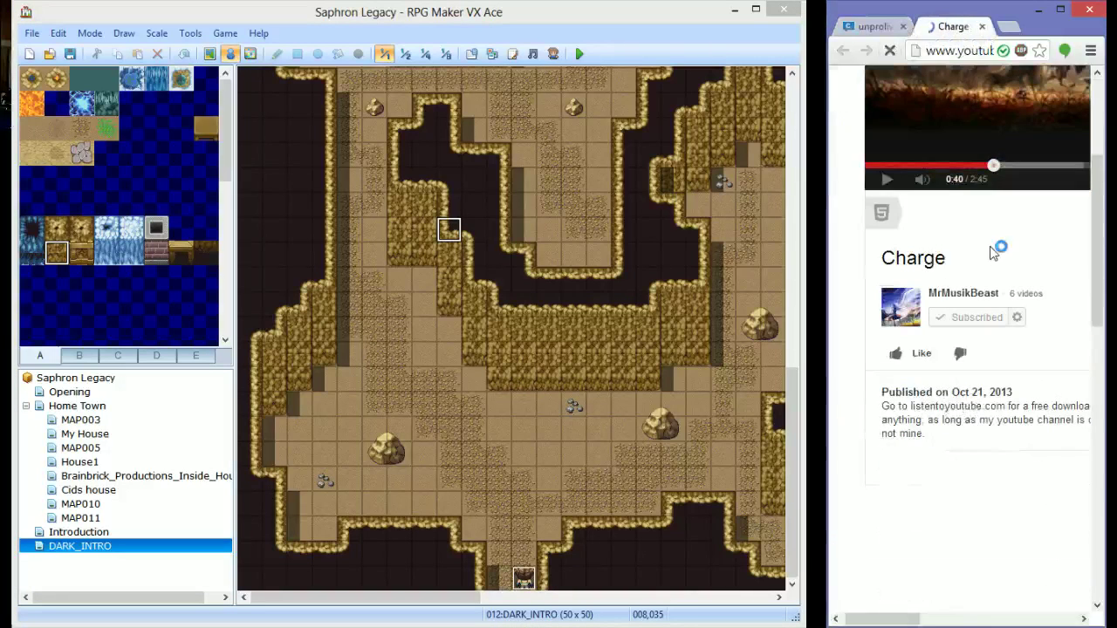
{"action": "scroll", "coordinate": [992, 249], "scroll_direction": "up", "scroll_amount": 2}
{"action": "left_click", "coordinate": [868, 26]}
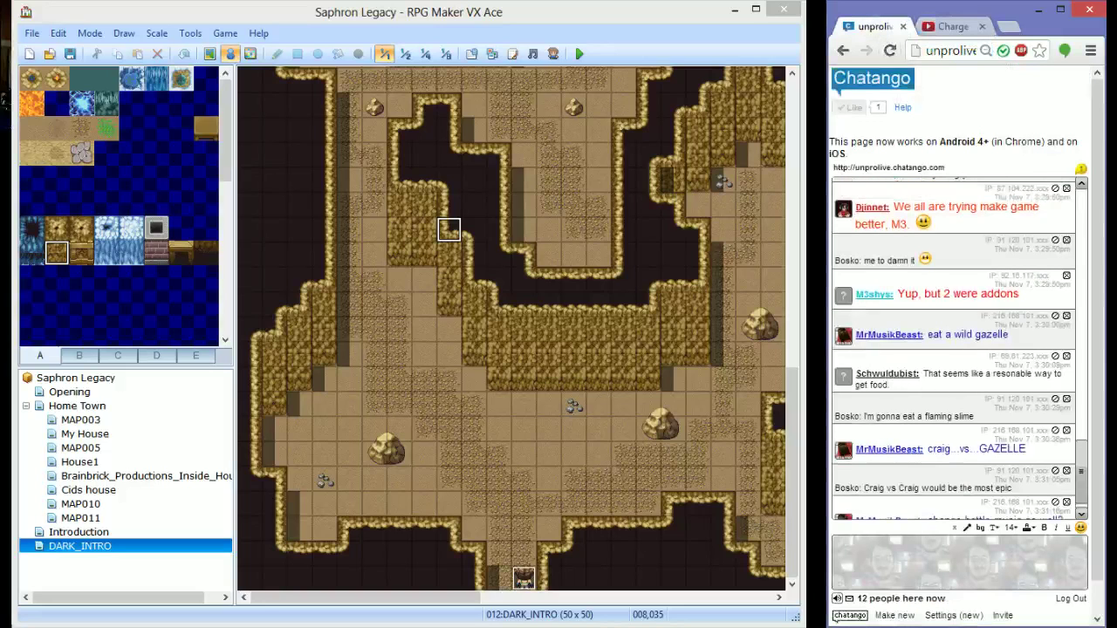
Copy the Charge video's web address and reopen the Flvto YouTube to MP3 converter site from the browsing history
{"action": "left_click", "coordinate": [960, 26]}
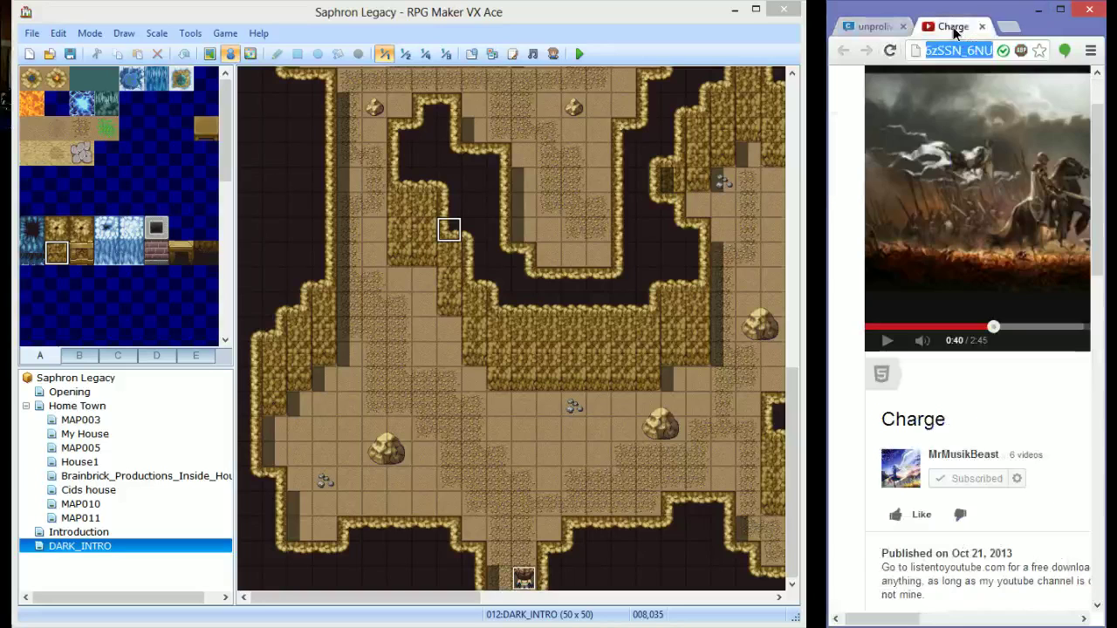
{"action": "key", "text": "ctrl+h"}
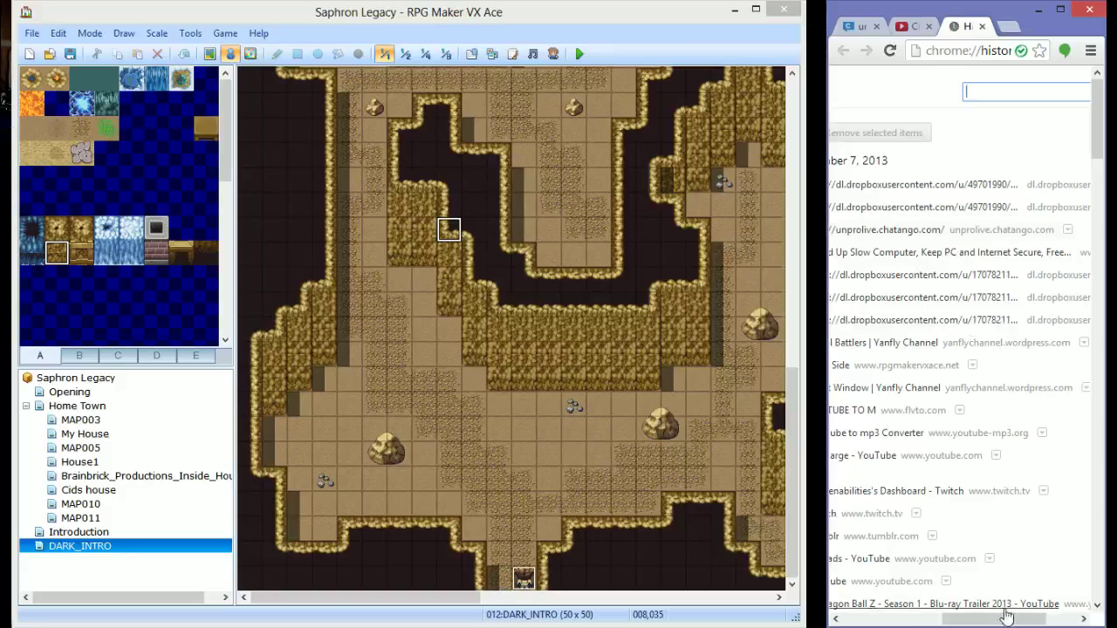
{"action": "left_click_drag", "start_coordinate": [984, 621], "coordinate": [953, 622]}
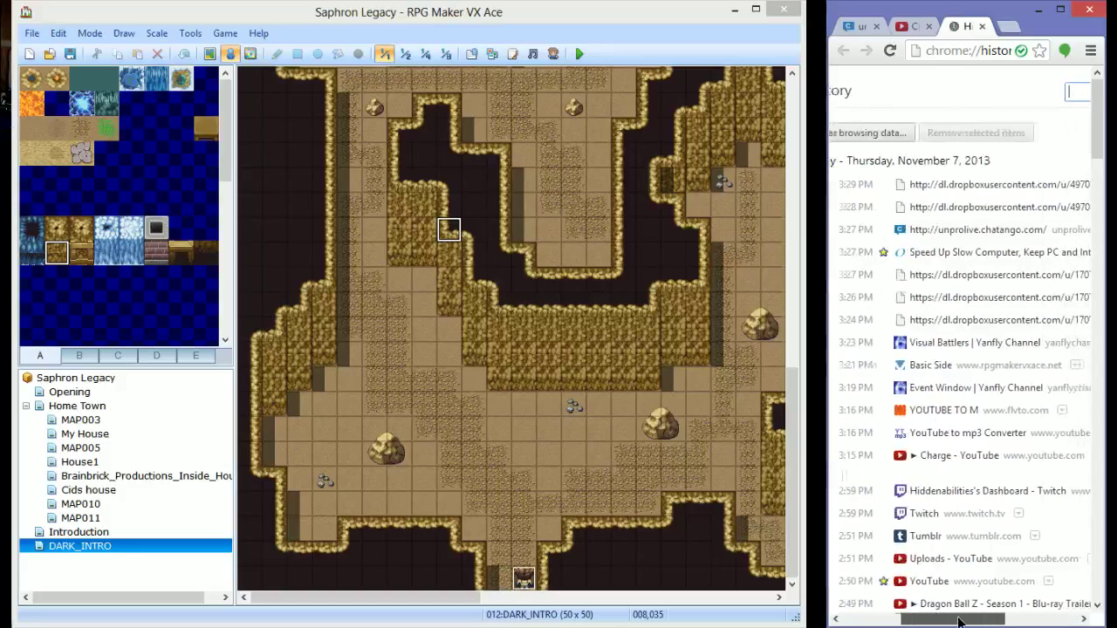
{"action": "left_click", "coordinate": [947, 410]}
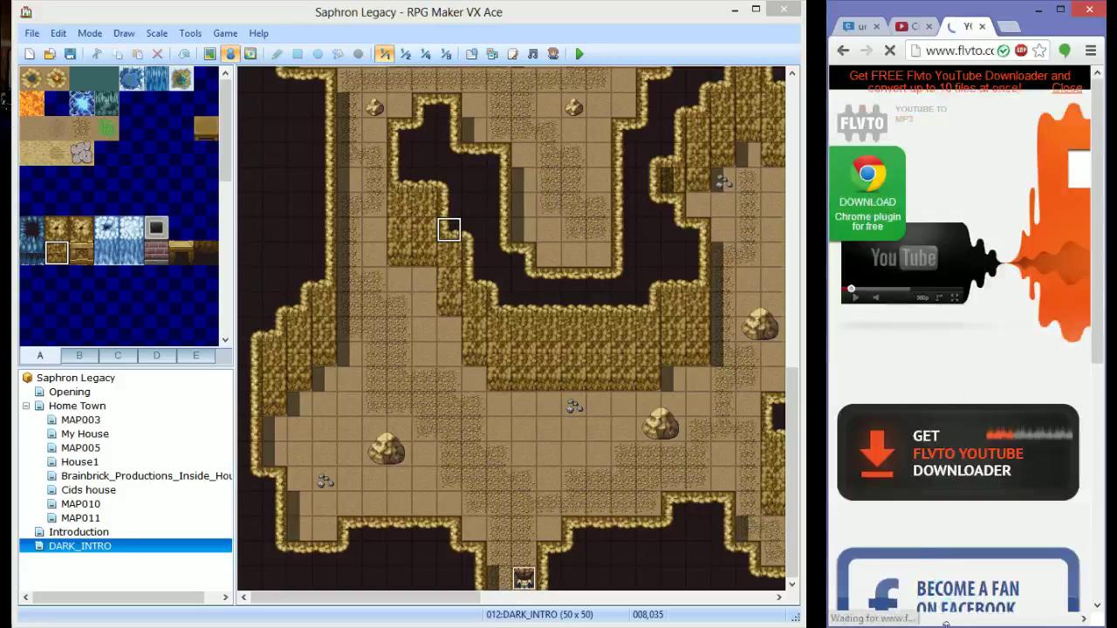
Enter the copied Charge video link in the Flvto converter and start the conversion to MP3
{"action": "left_click_drag", "start_coordinate": [897, 621], "coordinate": [925, 622]}
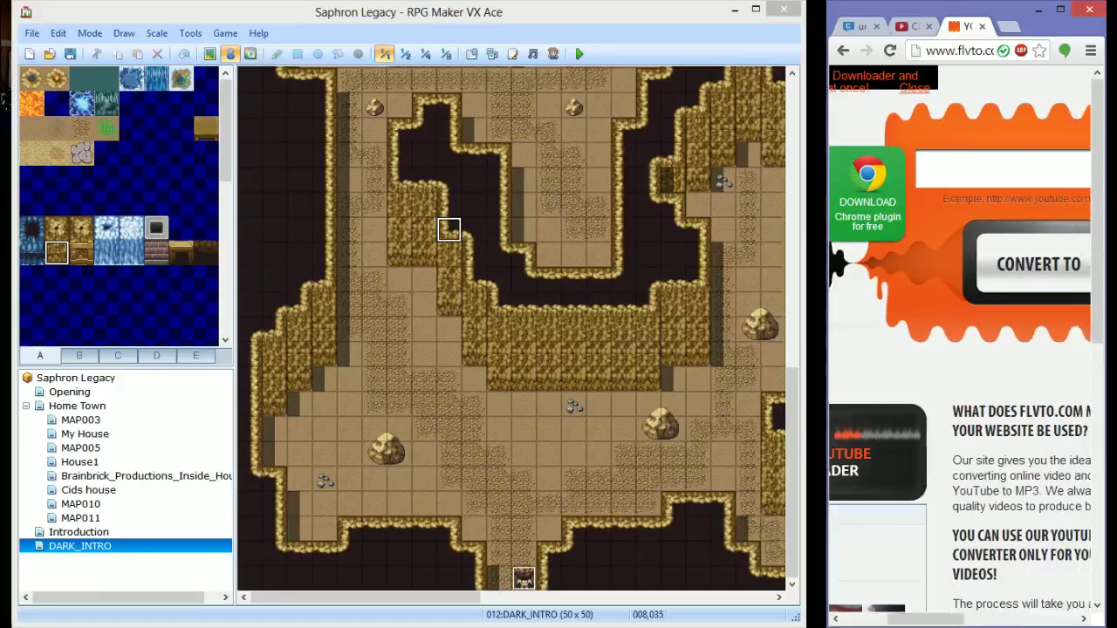
{"action": "key", "text": "ctrl+v"}
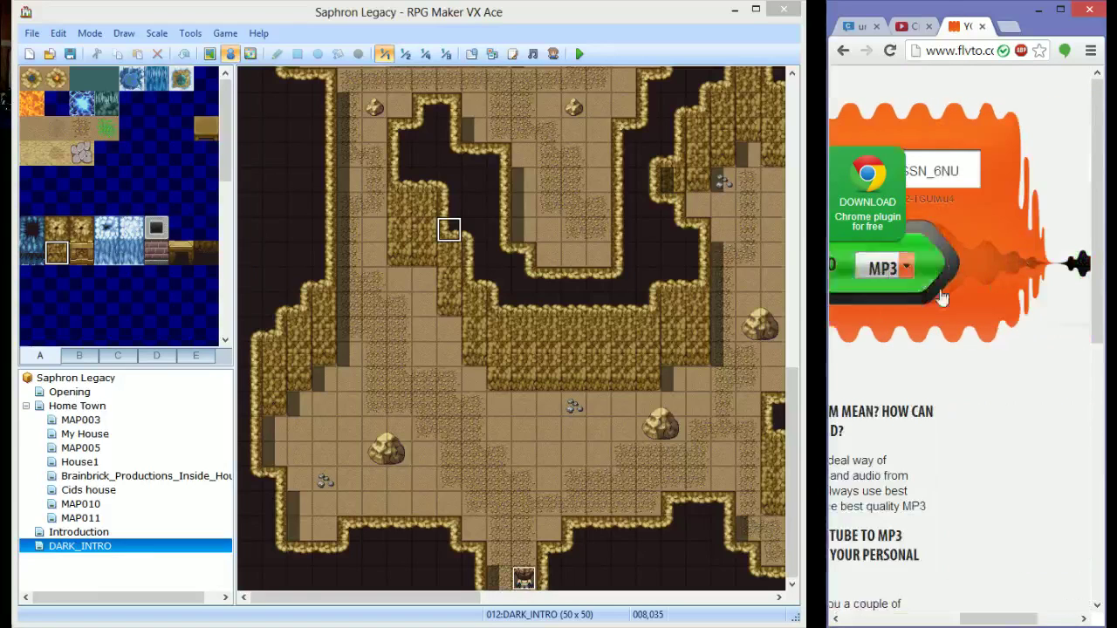
{"action": "left_click_drag", "start_coordinate": [1004, 619], "coordinate": [959, 619]}
{"action": "left_click", "coordinate": [998, 267]}
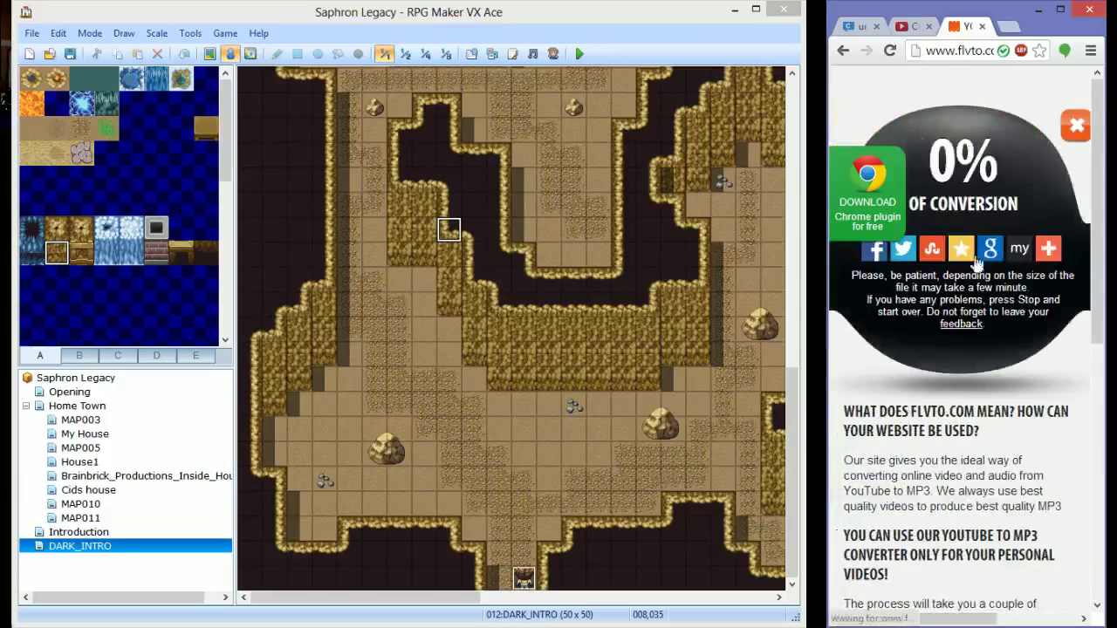
Read the new viewer messages in the Chatango chat while the video is converting
{"action": "left_click", "coordinate": [883, 32]}
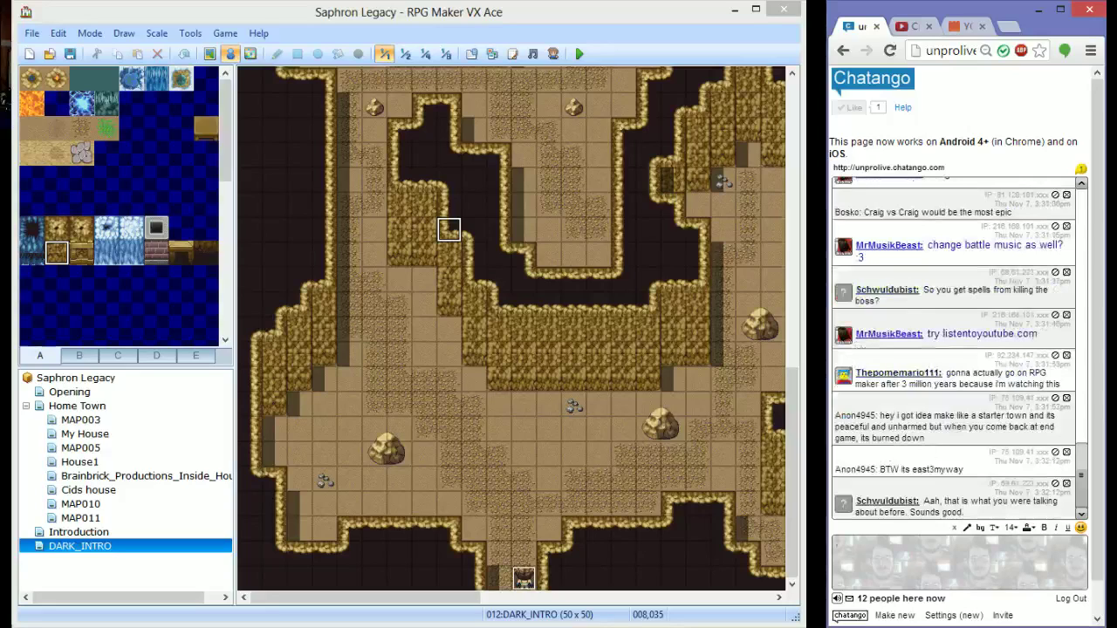
{"action": "left_click_drag", "start_coordinate": [863, 469], "coordinate": [916, 469]}
{"action": "left_click", "coordinate": [873, 469]}
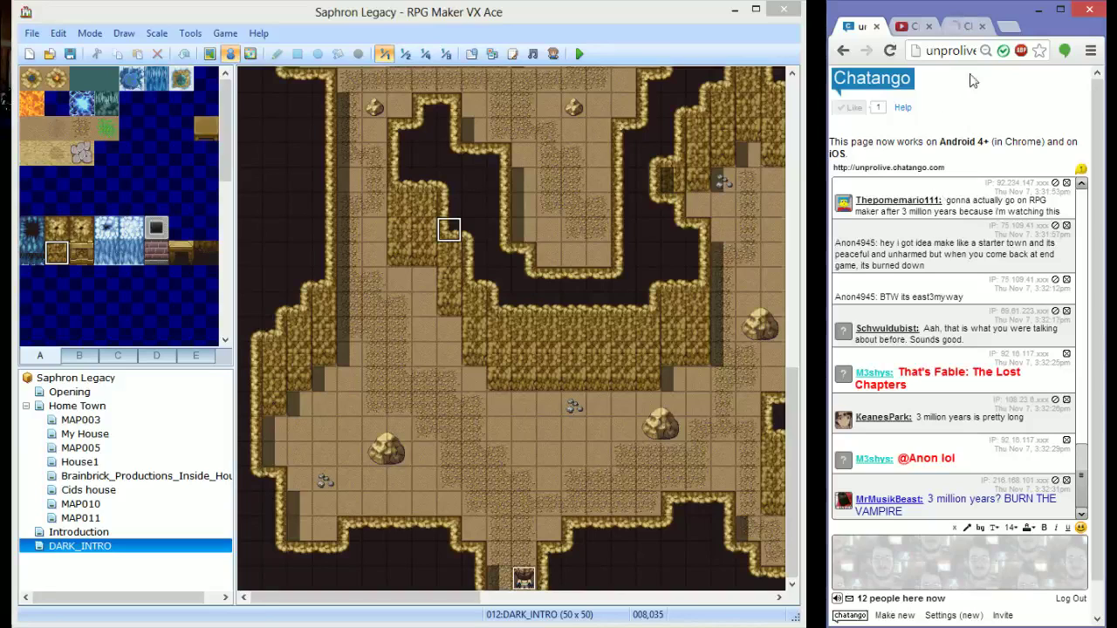
Return to the Flvto converter and download the converted Charge MP3
{"action": "key", "text": "ctrl+3"}
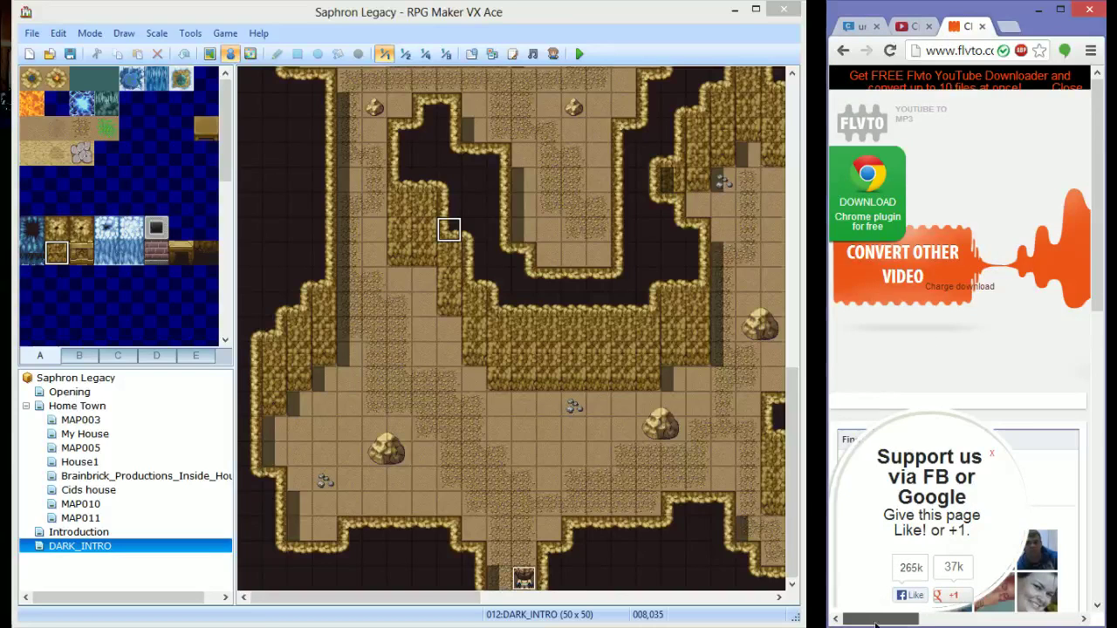
{"action": "left_click", "coordinate": [986, 269]}
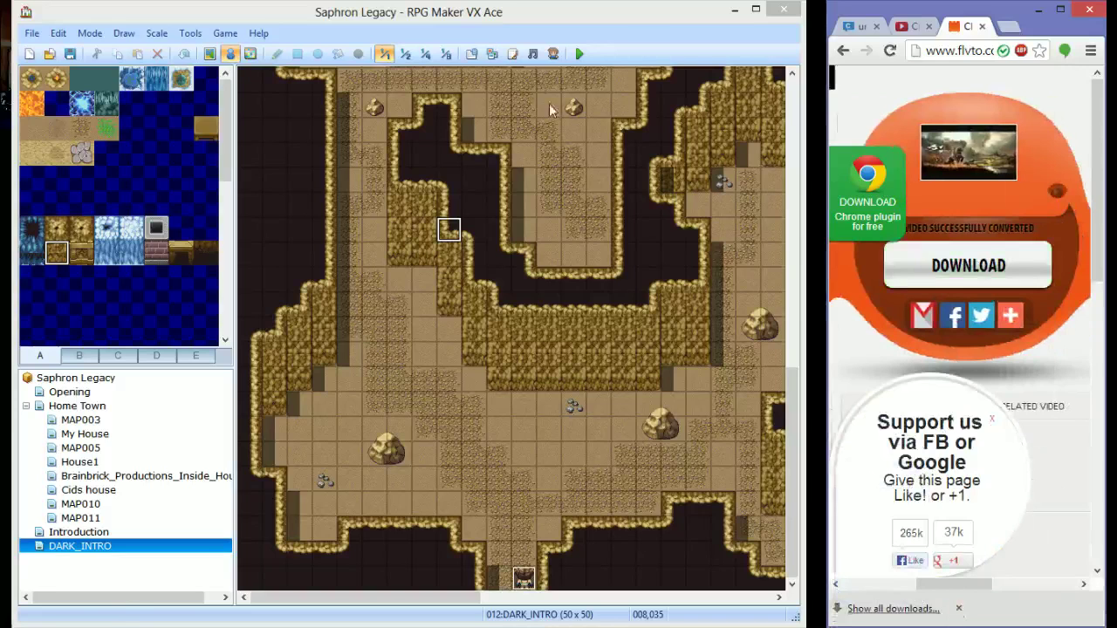
Import the Charge MP3 from the Downloads folder into the project's Audio/BGM resources and close the Resource Manager
{"action": "left_click", "coordinate": [492, 54]}
{"action": "left_click", "coordinate": [314, 318]}
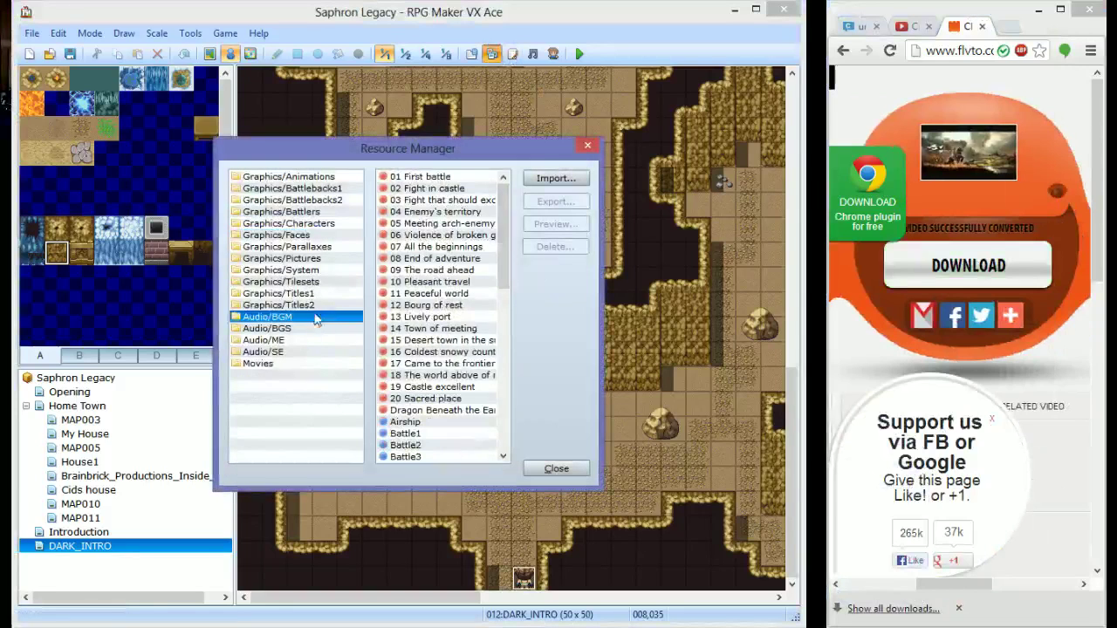
{"action": "left_click", "coordinate": [542, 177]}
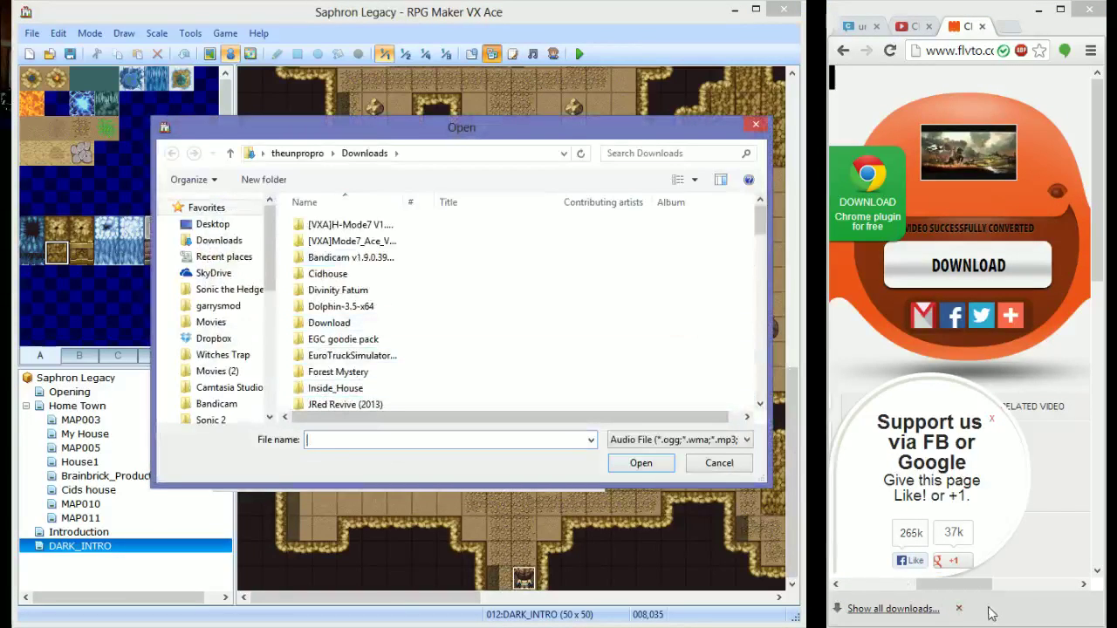
{"action": "left_click", "coordinate": [923, 610]}
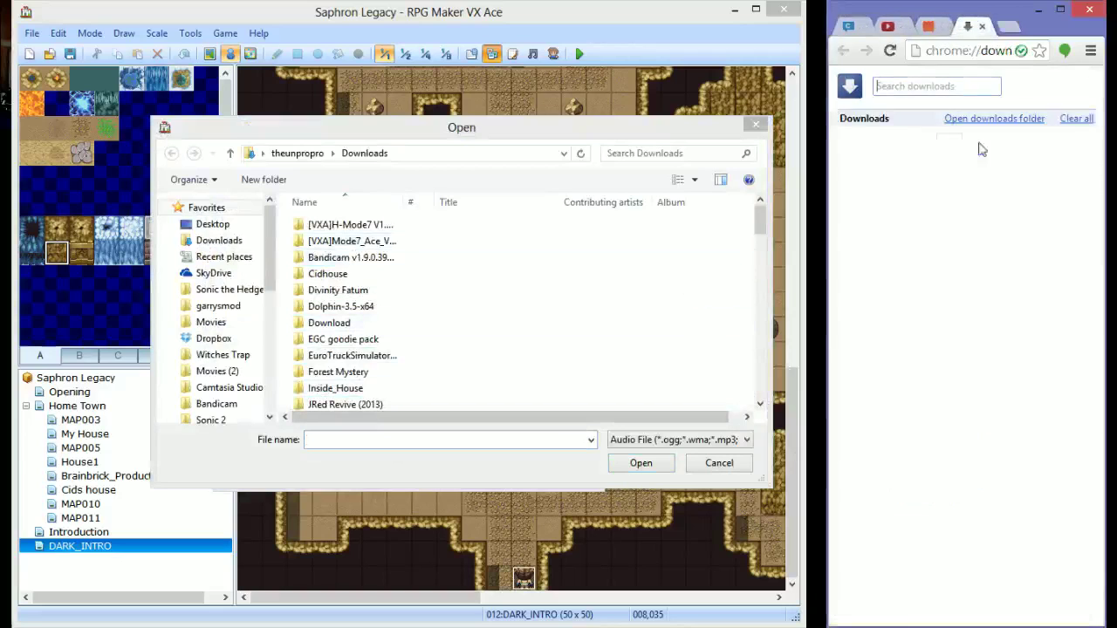
{"action": "left_click", "coordinate": [983, 29]}
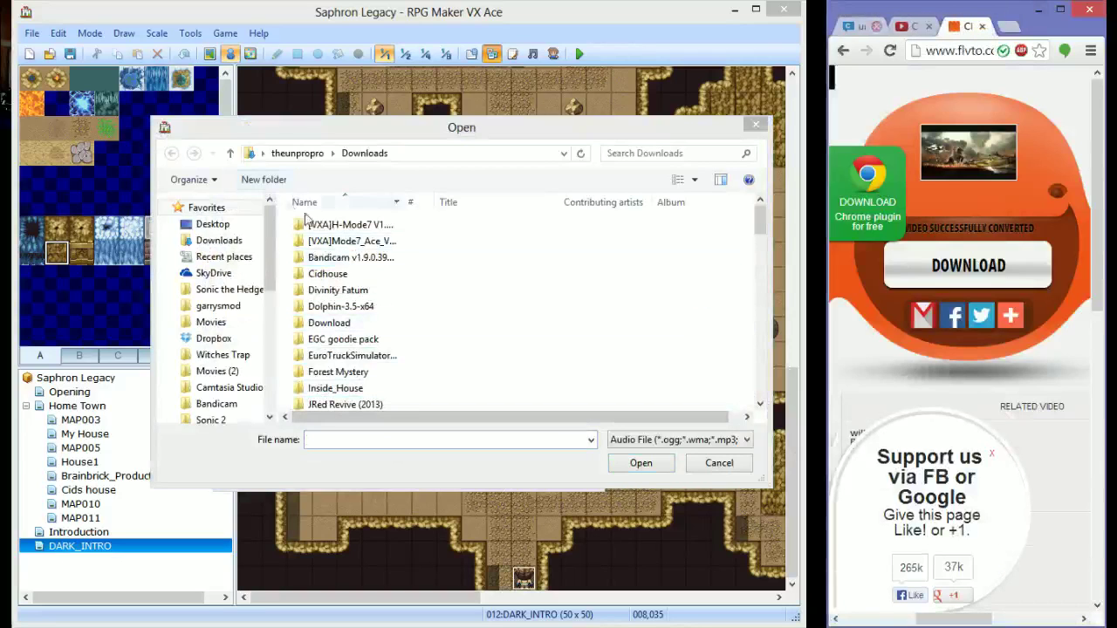
{"action": "left_click", "coordinate": [381, 287]}
{"action": "scroll", "coordinate": [381, 287], "scroll_direction": "down", "scroll_amount": 5}
{"action": "left_click", "coordinate": [336, 220]}
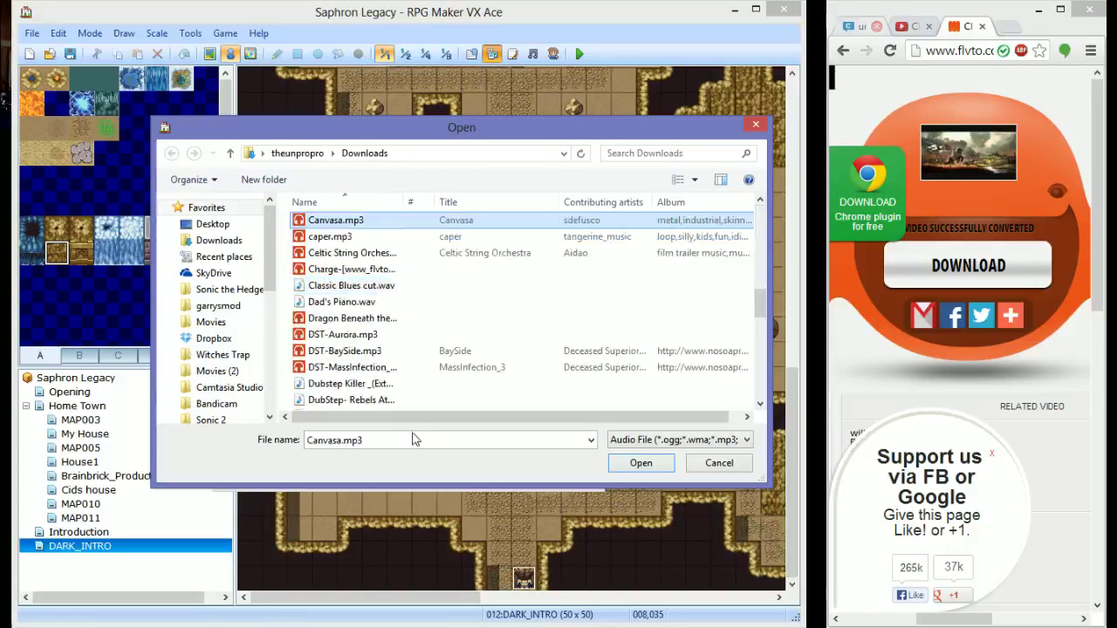
{"action": "double_click", "coordinate": [354, 269]}
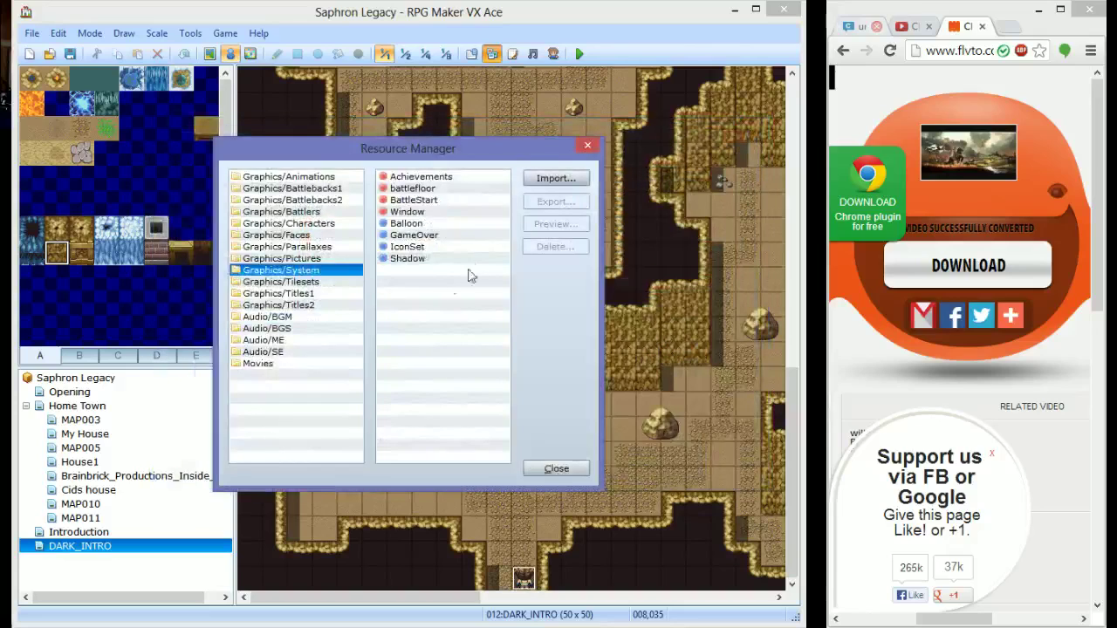
{"action": "left_click", "coordinate": [301, 305]}
{"action": "left_click", "coordinate": [288, 269]}
{"action": "left_click", "coordinate": [588, 145]}
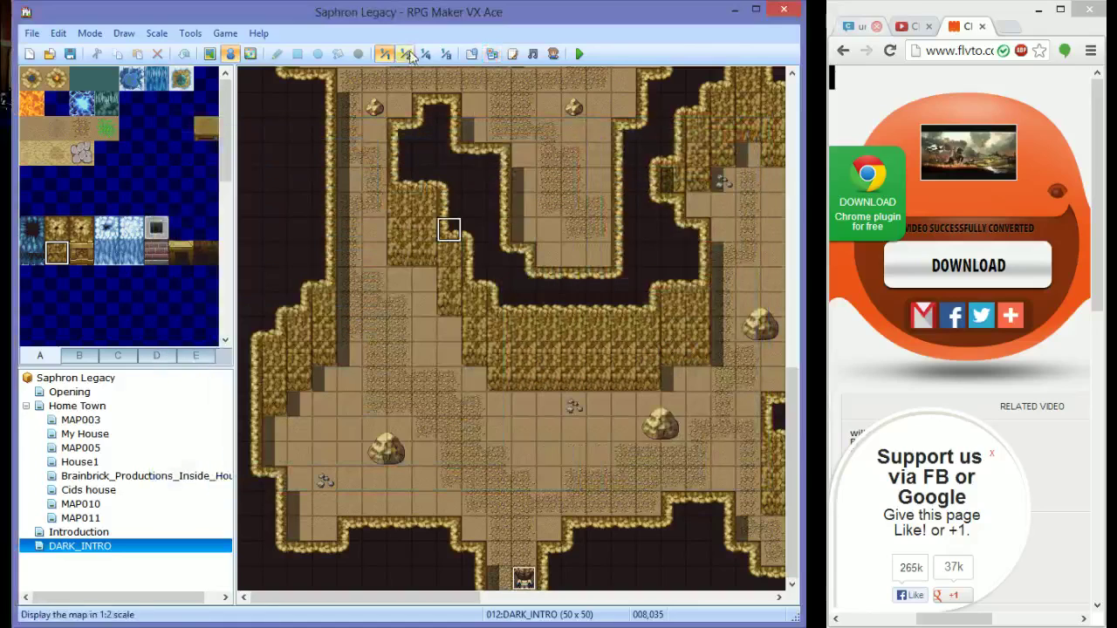
In the database's System settings, preview 01 First battle and select the Charge track as the battle music
{"action": "left_click", "coordinate": [471, 53]}
{"action": "left_click", "coordinate": [661, 67]}
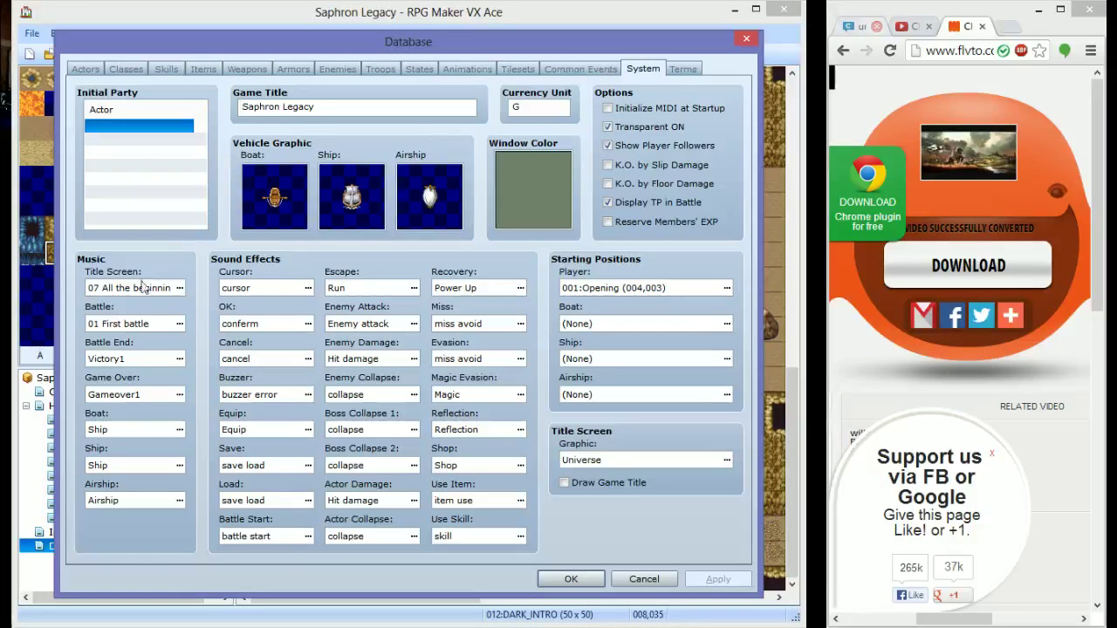
{"action": "double_click", "coordinate": [133, 324]}
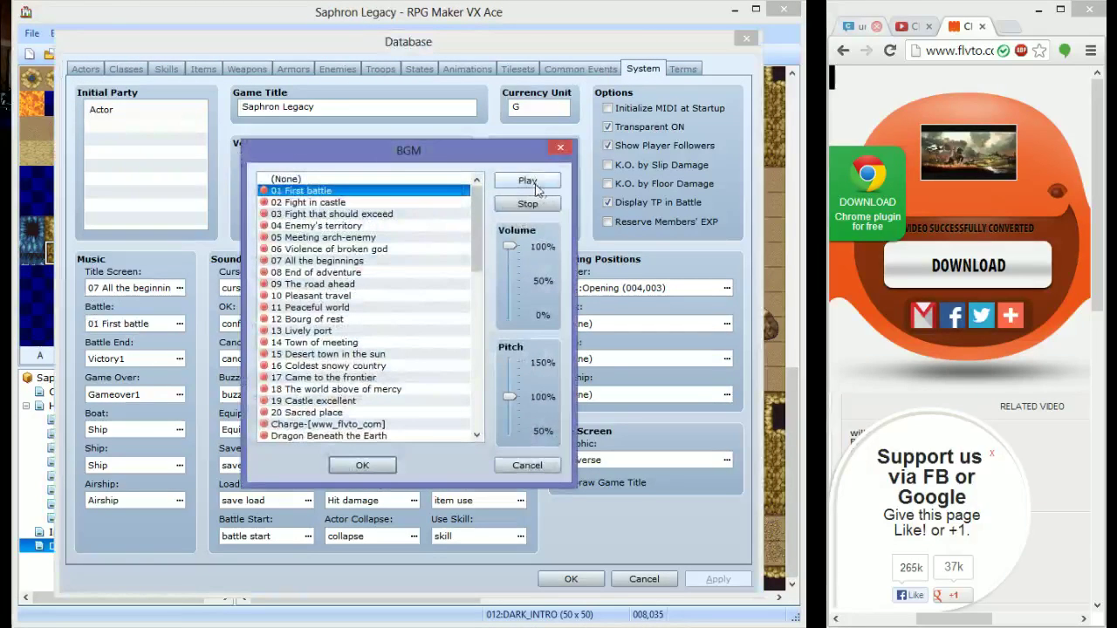
{"action": "left_click", "coordinate": [527, 181]}
{"action": "left_click", "coordinate": [504, 204]}
{"action": "left_click", "coordinate": [336, 355]}
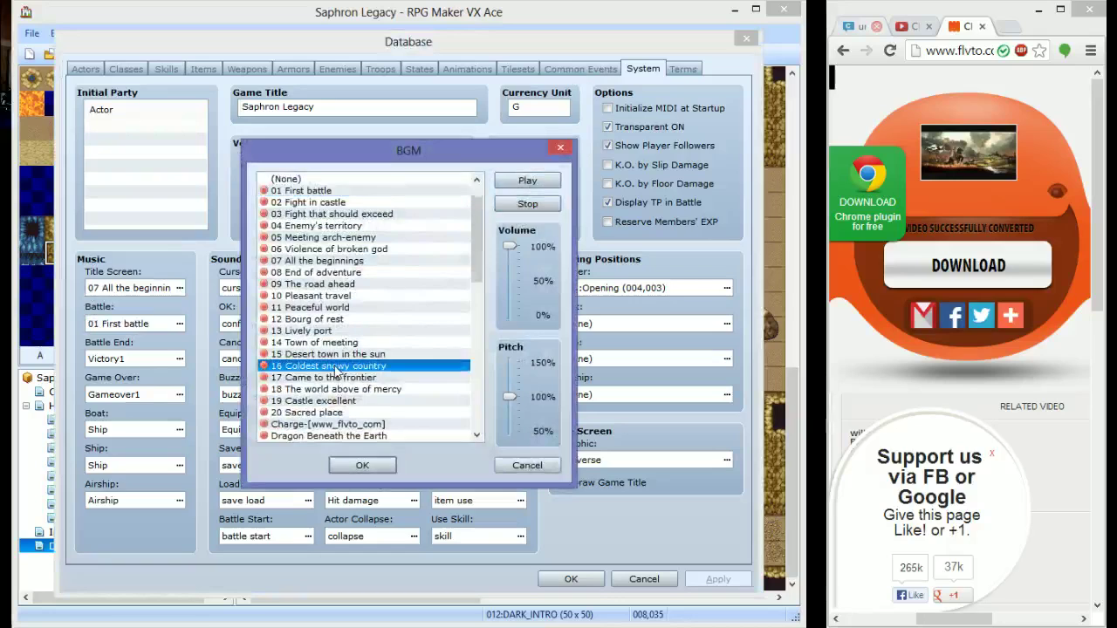
{"action": "scroll", "coordinate": [337, 362], "scroll_direction": "down", "scroll_amount": 4}
{"action": "left_click", "coordinate": [342, 284]}
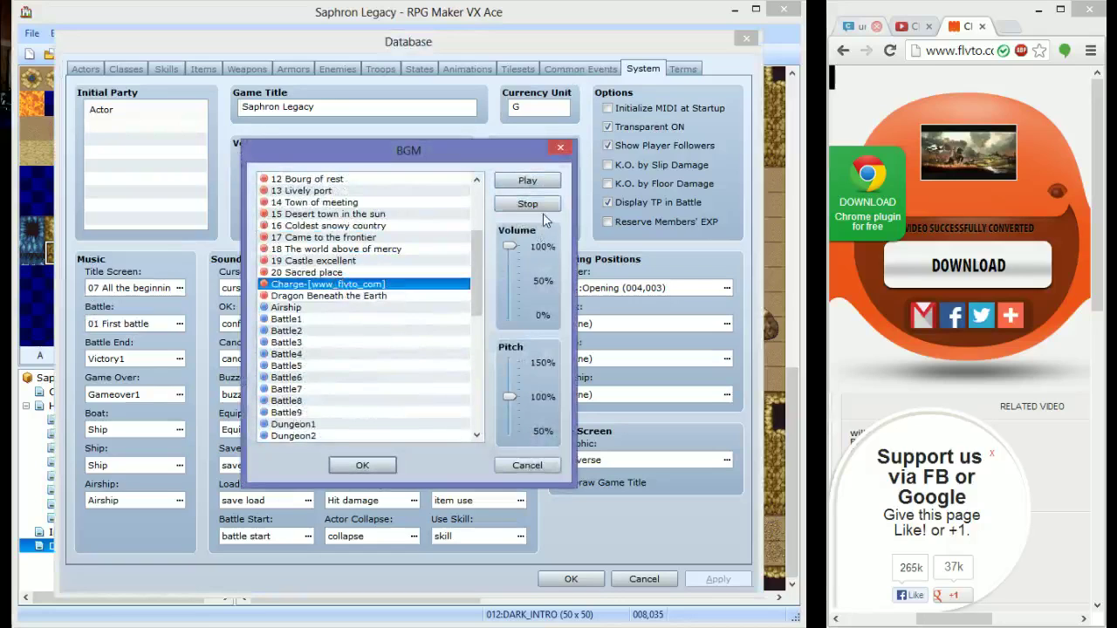
Try the Charge track at a raised pitch and restore its pitch to 100%
{"action": "left_click_drag", "start_coordinate": [511, 397], "coordinate": [510, 373]}
{"action": "left_click", "coordinate": [526, 180]}
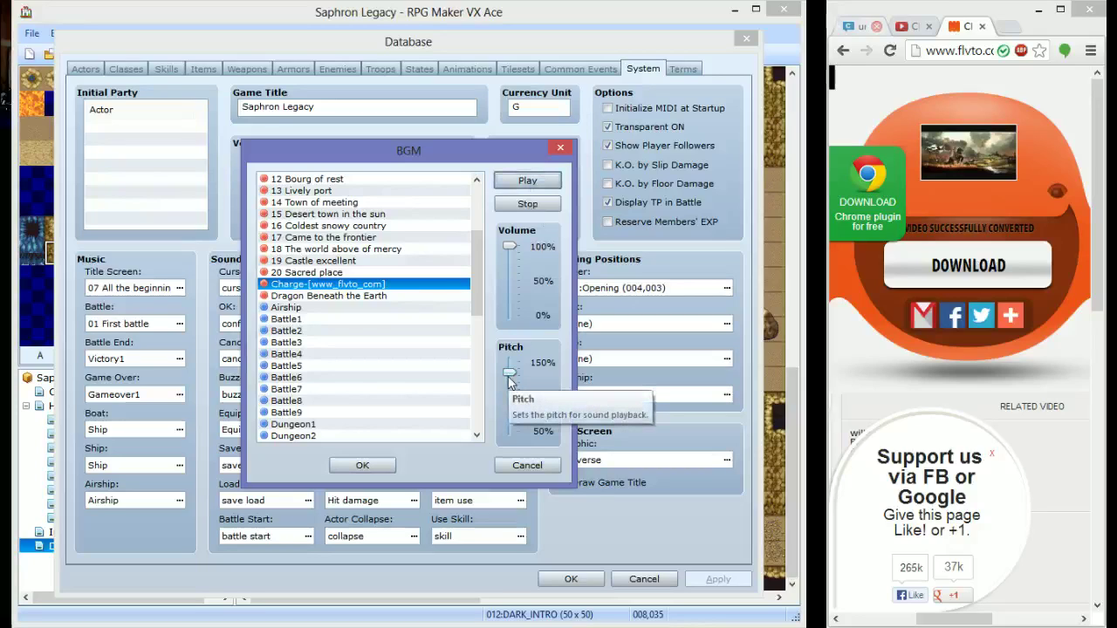
{"action": "left_click_drag", "start_coordinate": [510, 379], "coordinate": [511, 382]}
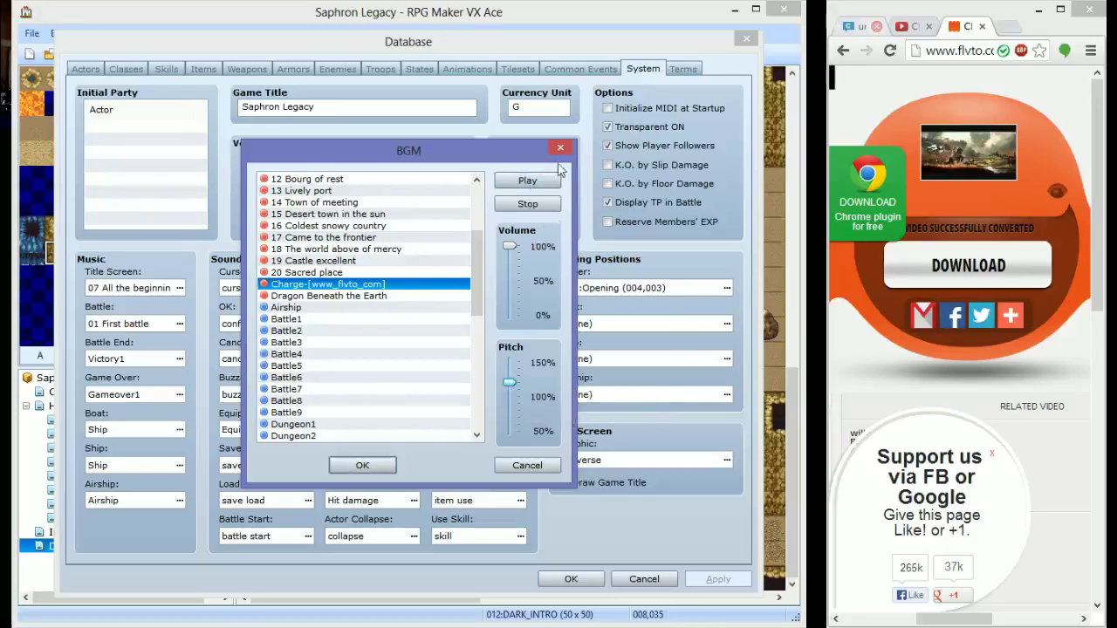
{"action": "left_click", "coordinate": [859, 27]}
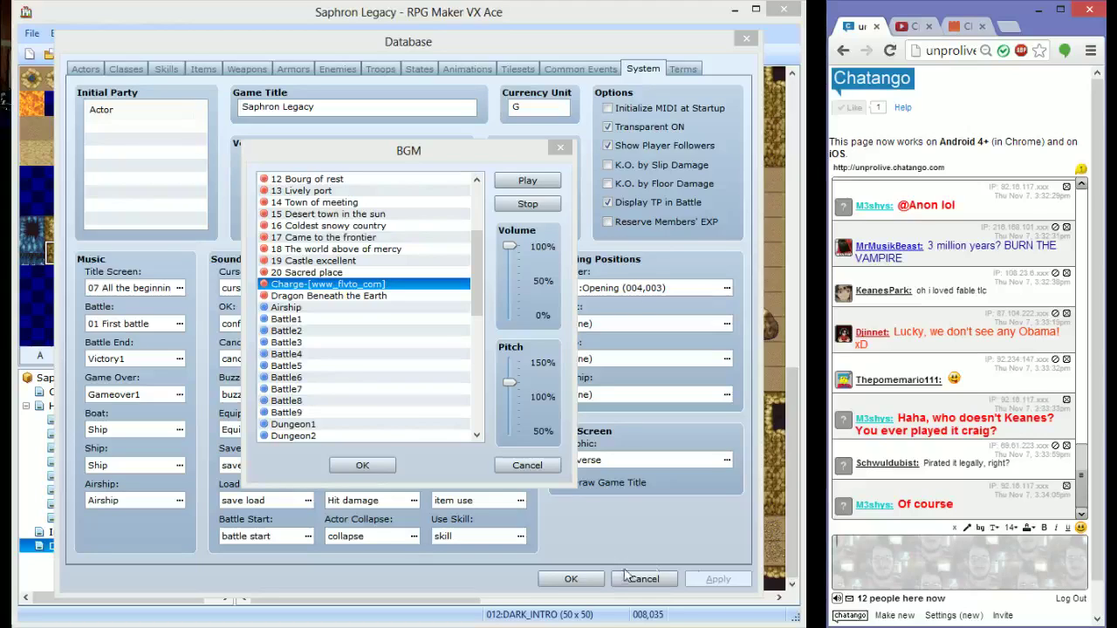
{"action": "left_click_drag", "start_coordinate": [511, 382], "coordinate": [500, 404]}
Preview the Charge track at normal pitch and apply it as the battle music
{"action": "left_click", "coordinate": [527, 181]}
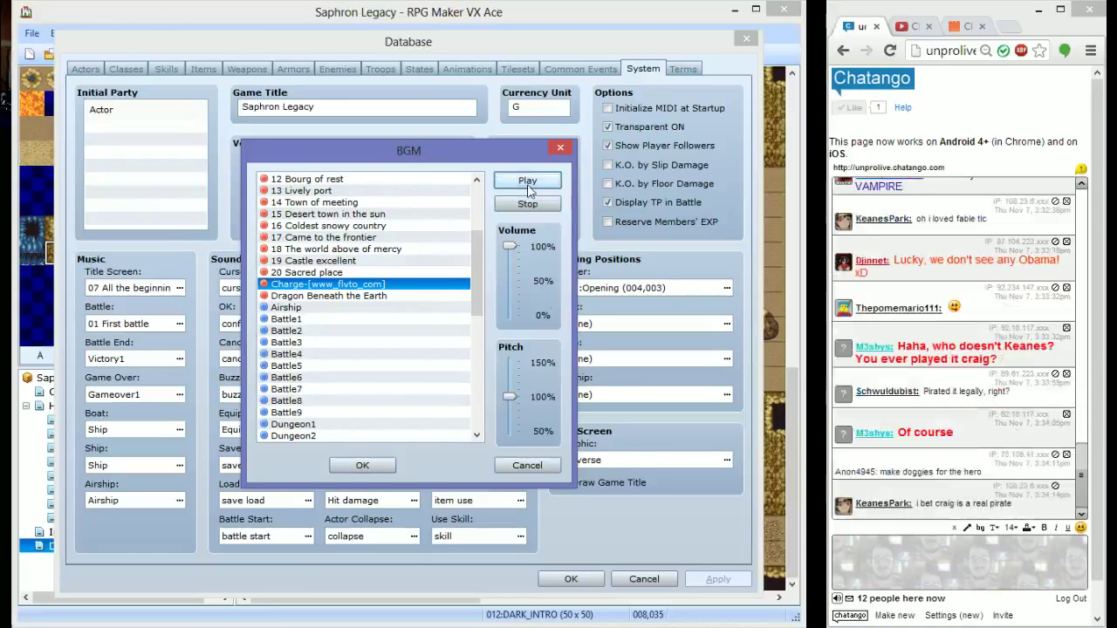
{"action": "left_click", "coordinate": [545, 202]}
{"action": "left_click", "coordinate": [359, 465]}
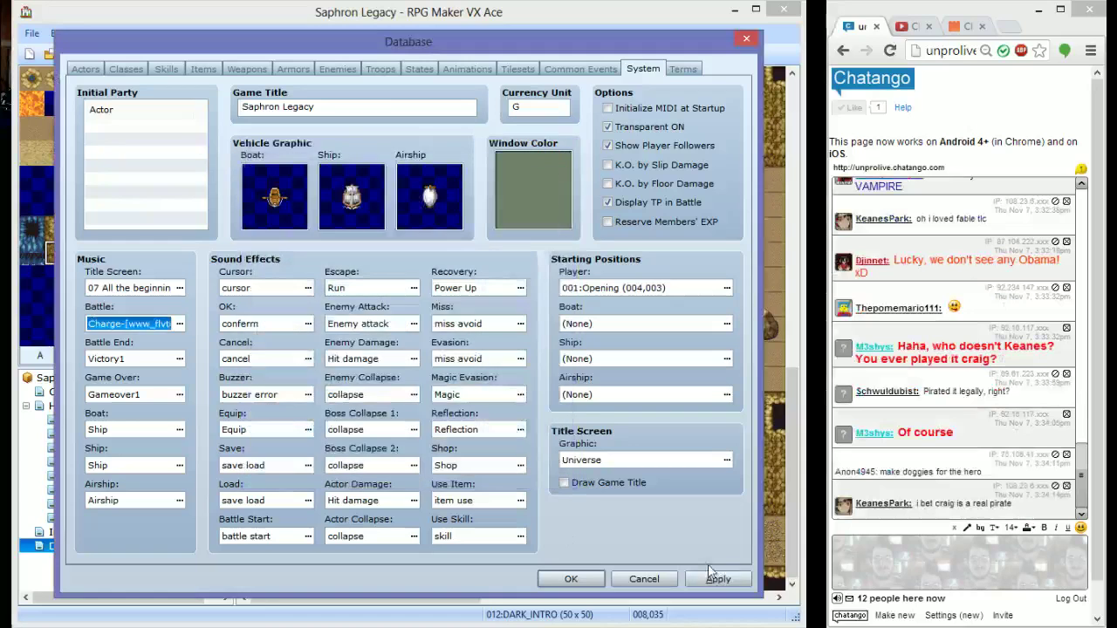
{"action": "left_click", "coordinate": [718, 578]}
Open the battleback graphics for the Slime*4 troop, browse the floor graphics and select Lava2 as the floor
{"action": "left_click", "coordinate": [419, 69]}
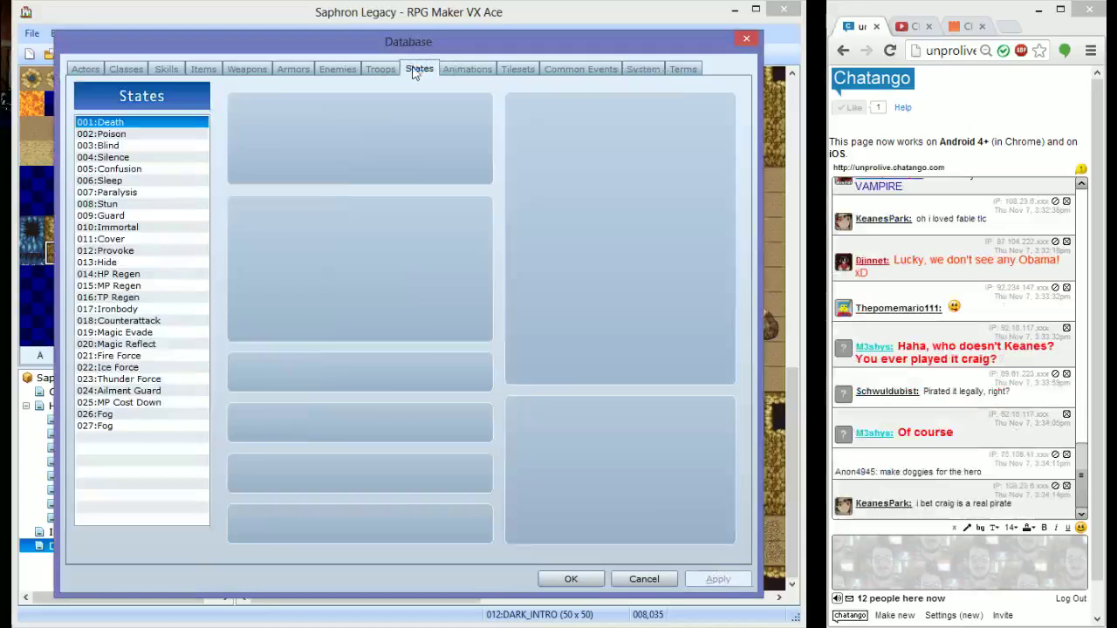
{"action": "left_click", "coordinate": [380, 69]}
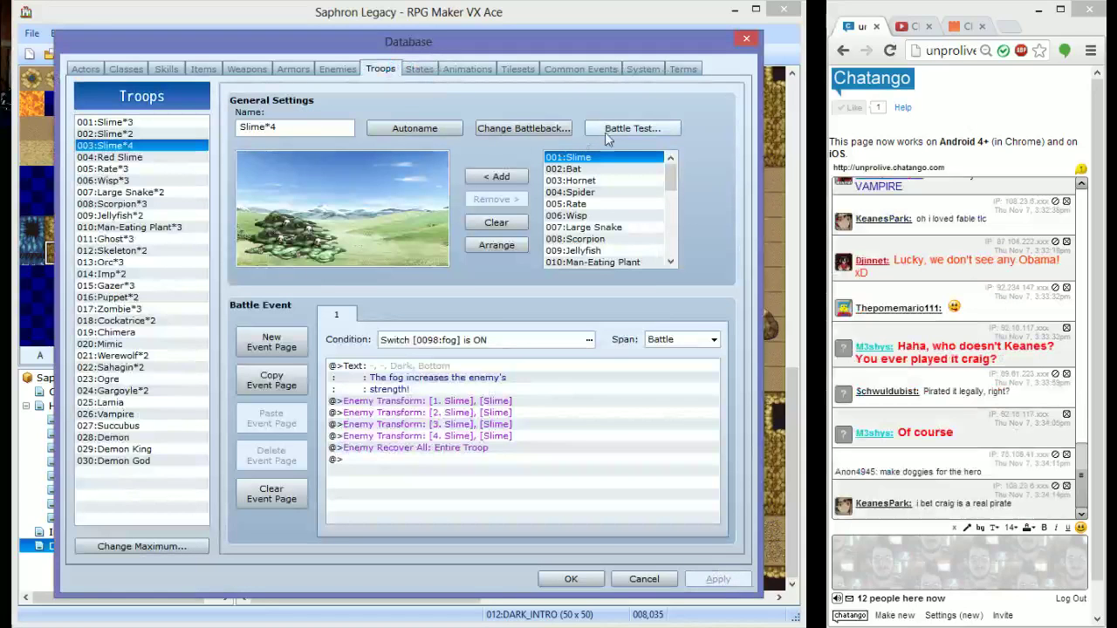
{"action": "left_click", "coordinate": [516, 128]}
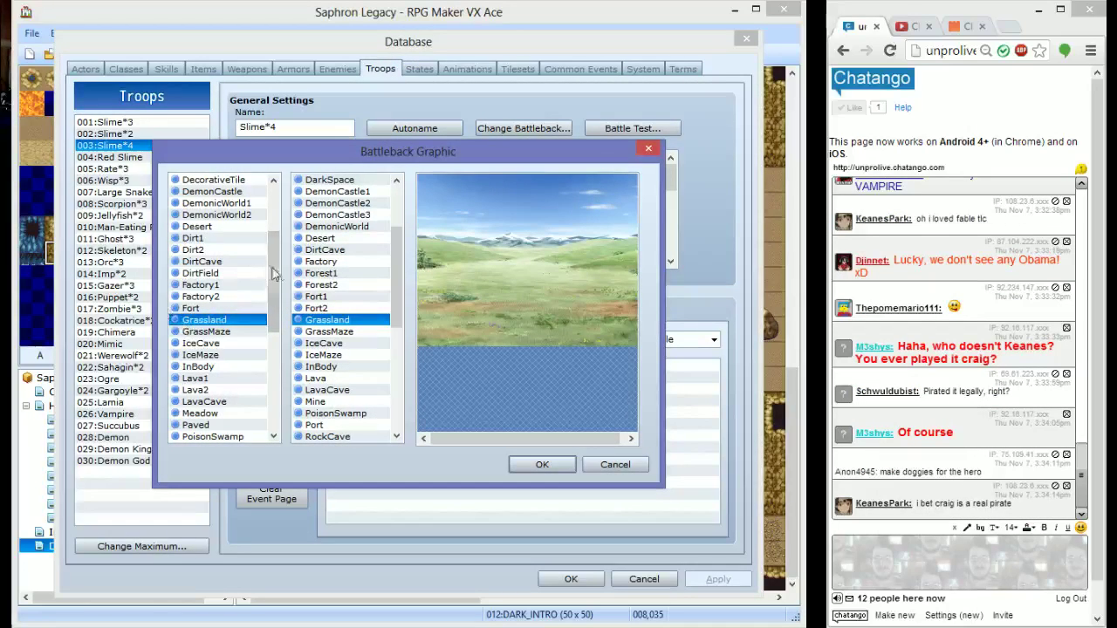
{"action": "left_click_drag", "start_coordinate": [273, 262], "coordinate": [281, 334]}
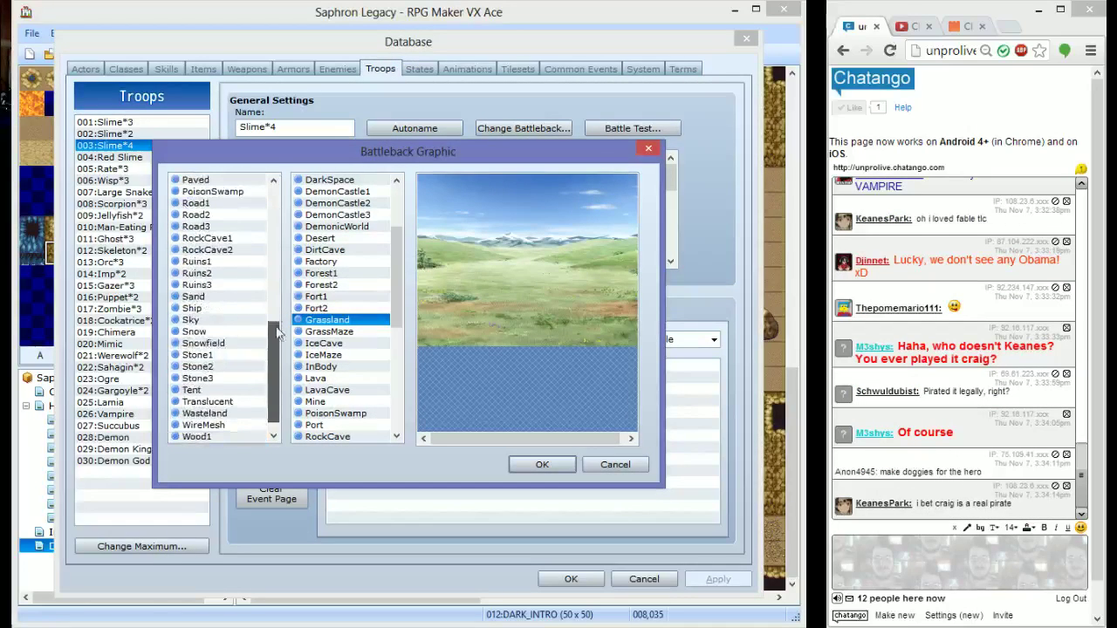
{"action": "key", "text": "s"}
{"action": "key", "text": "s"}
{"action": "key", "text": "t"}
{"action": "key", "text": "Down"}
{"action": "key", "text": "Down"}
{"action": "key", "text": "Down"}
{"action": "key", "text": "Down"}
{"action": "key", "text": "Down"}
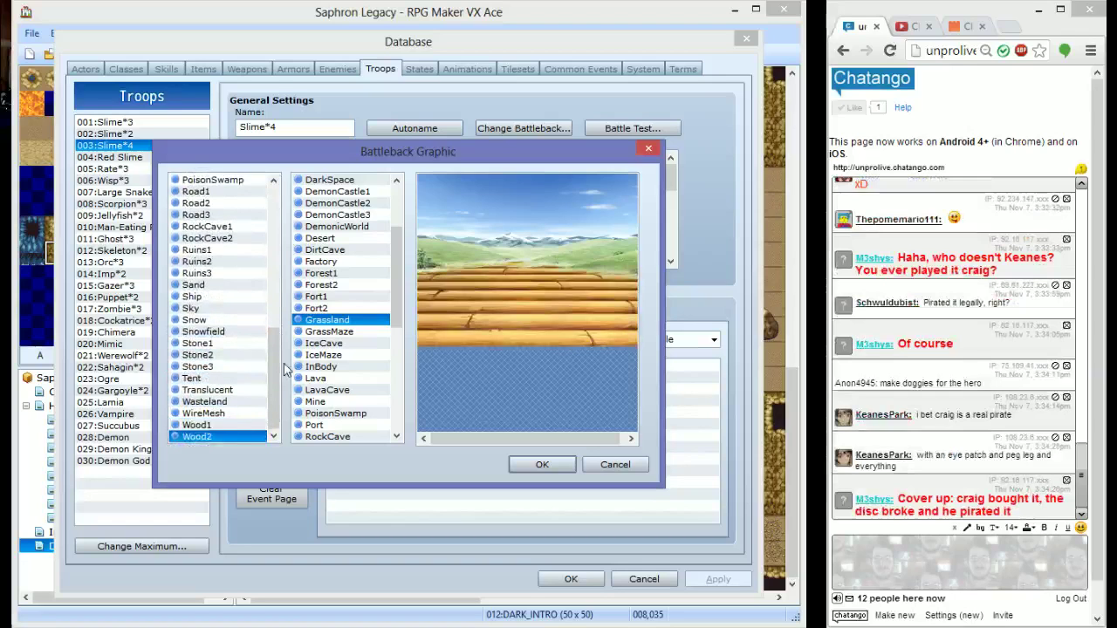
{"action": "key", "text": "Up"}
{"action": "key", "text": "Up"}
{"action": "key", "text": "Up"}
{"action": "key", "text": "Up"}
{"action": "key", "text": "Up"}
{"action": "key", "text": "Up"}
{"action": "key", "text": "Up"}
{"action": "key", "text": "Up"}
{"action": "key", "text": "Up"}
{"action": "key", "text": "Up"}
{"action": "key", "text": "Up"}
{"action": "key", "text": "Up"}
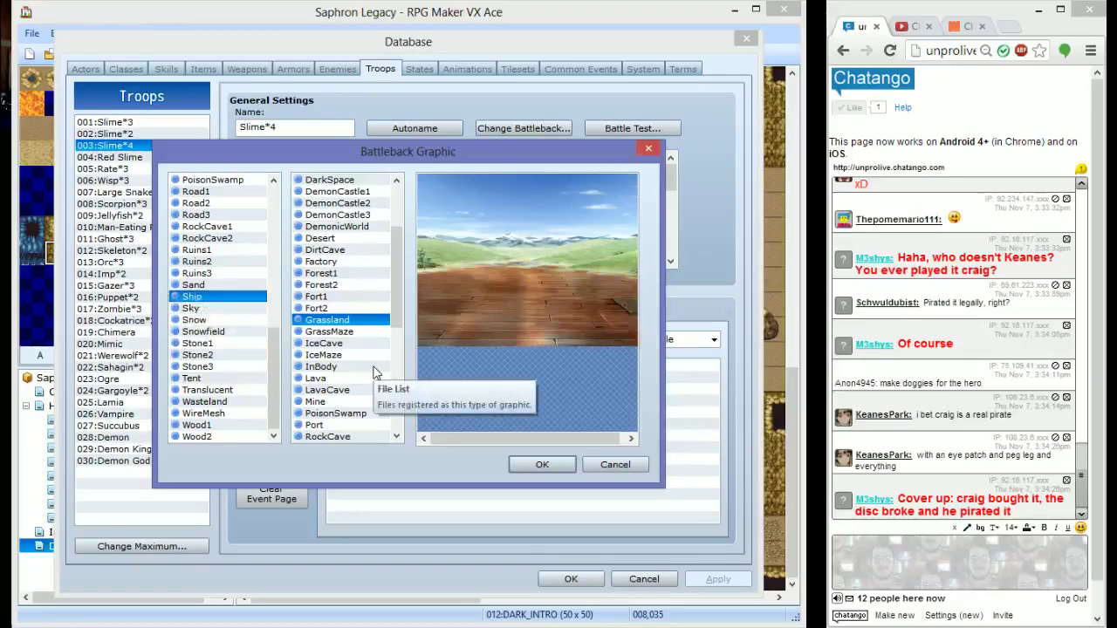
{"action": "key", "text": "Up"}
{"action": "key", "text": "Up"}
{"action": "key", "text": "Up"}
{"action": "key", "text": "Up"}
{"action": "key", "text": "Up"}
{"action": "key", "text": "Up"}
{"action": "key", "text": "Up"}
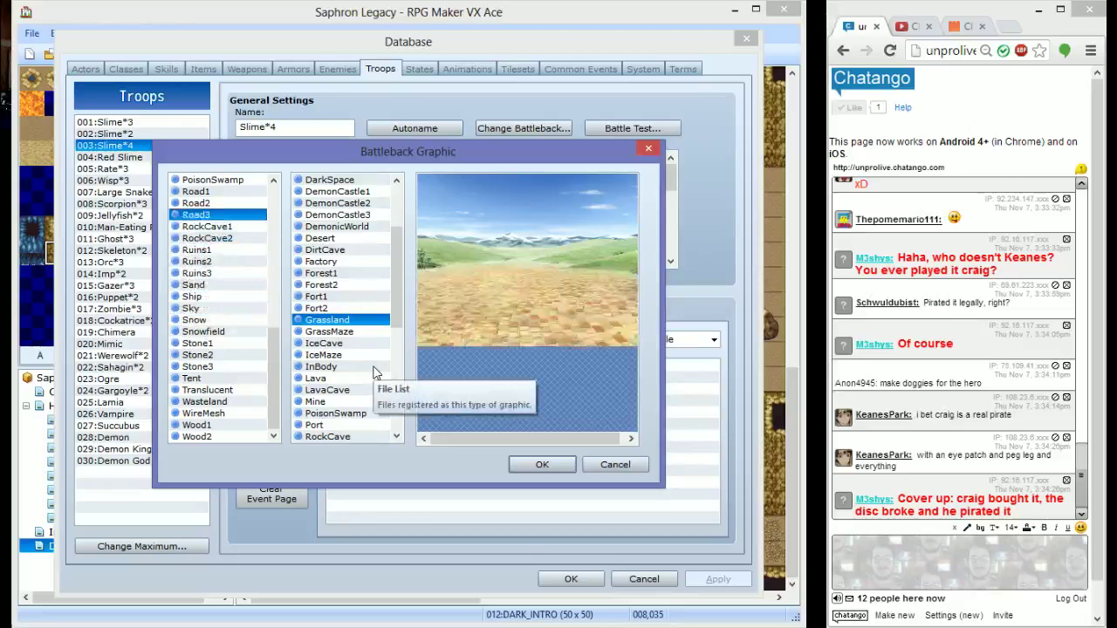
{"action": "key", "text": "Up"}
{"action": "key", "text": "Up"}
{"action": "key", "text": "Up"}
{"action": "key", "text": "Up"}
{"action": "key", "text": "Up"}
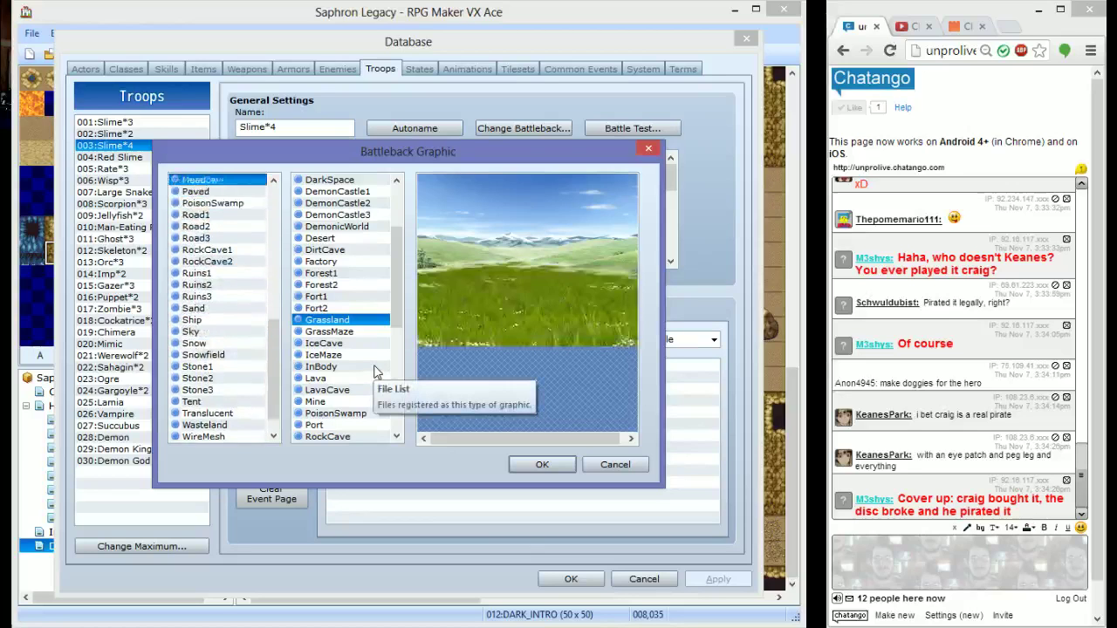
{"action": "key", "text": "Up"}
{"action": "key", "text": "Up"}
{"action": "key", "text": "Up"}
{"action": "key", "text": "Down"}
{"action": "key", "text": "Down"}
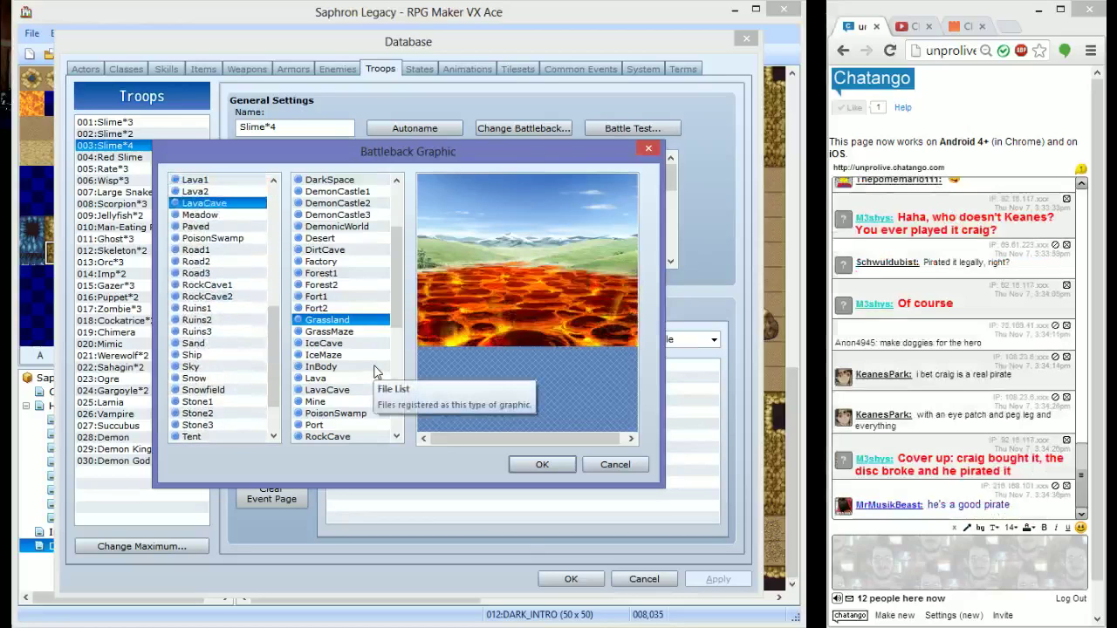
{"action": "key", "text": "Up"}
{"action": "key", "text": "Up"}
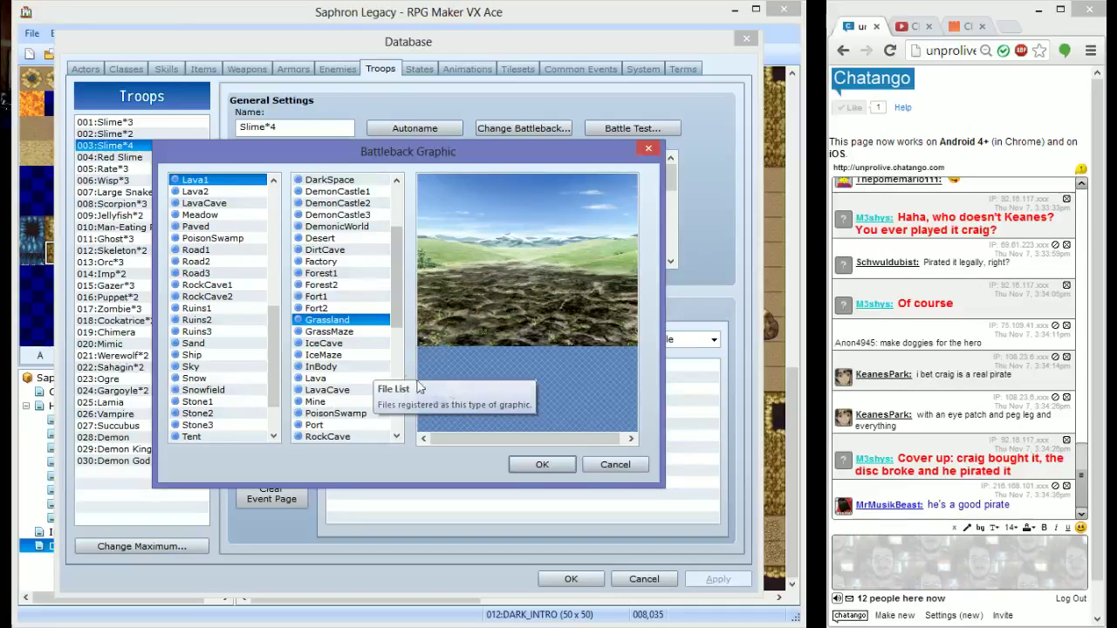
{"action": "key", "text": "Down"}
Browse the battleback wall graphics over the Lava2 floor, going up through the Castle walls and down through DemonicWorld and Grassland to Lava
{"action": "key", "text": "Up"}
{"action": "key", "text": "Up"}
{"action": "key", "text": "Up"}
{"action": "key", "text": "Up"}
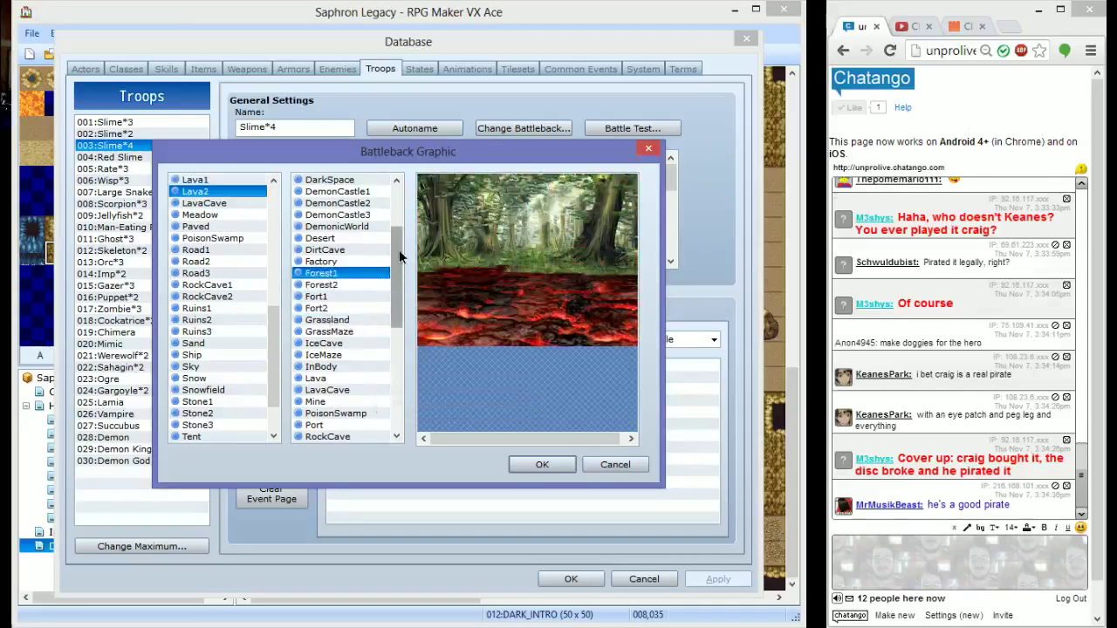
{"action": "scroll", "coordinate": [400, 244], "scroll_direction": "up", "scroll_amount": 2}
{"action": "left_click", "coordinate": [371, 230]}
{"action": "key", "text": "Up"}
{"action": "key", "text": "Up"}
{"action": "key", "text": "Up"}
{"action": "key", "text": "Up"}
{"action": "key", "text": "Up"}
{"action": "key", "text": "Down"}
{"action": "key", "text": "Down"}
{"action": "key", "text": "Down"}
{"action": "key", "text": "Down"}
{"action": "key", "text": "Down"}
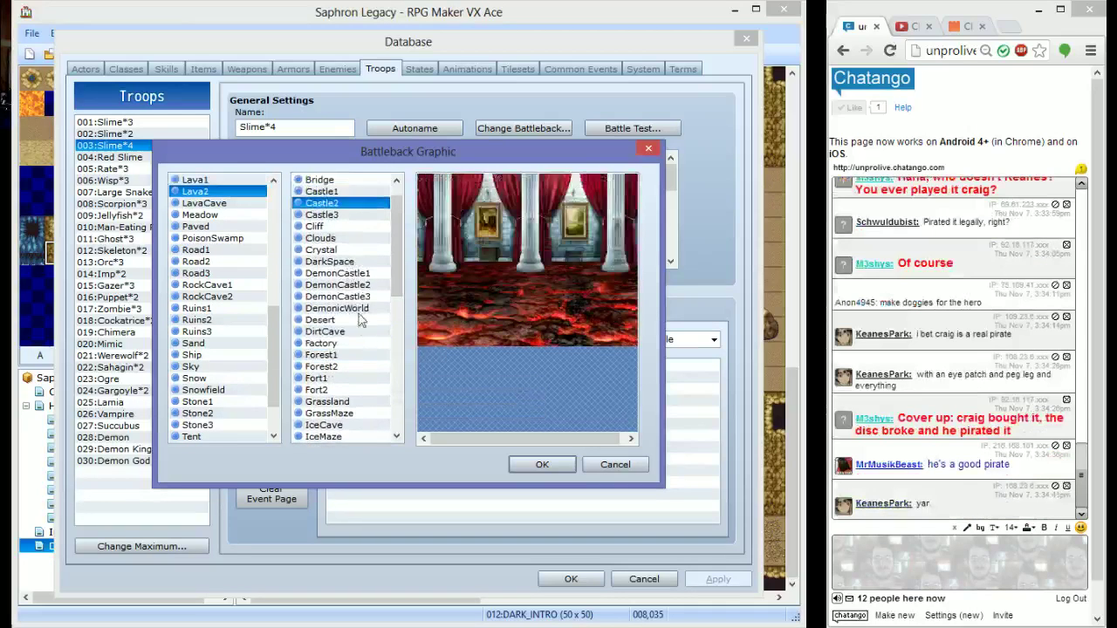
{"action": "key", "text": "Down"}
{"action": "key", "text": "Down"}
{"action": "key", "text": "Down"}
{"action": "key", "text": "Down"}
{"action": "key", "text": "Down"}
{"action": "key", "text": "Down"}
{"action": "key", "text": "Down"}
{"action": "key", "text": "Down"}
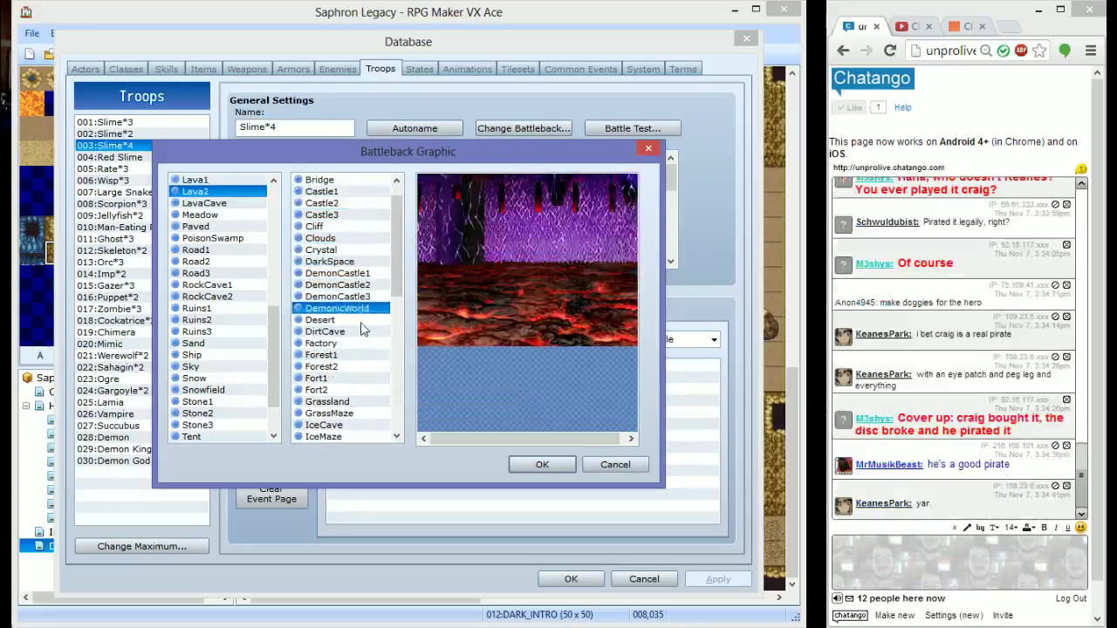
{"action": "key", "text": "Down"}
{"action": "key", "text": "Down"}
{"action": "key", "text": "Down"}
{"action": "key", "text": "Down"}
{"action": "key", "text": "Down"}
{"action": "key", "text": "Down"}
{"action": "key", "text": "Down"}
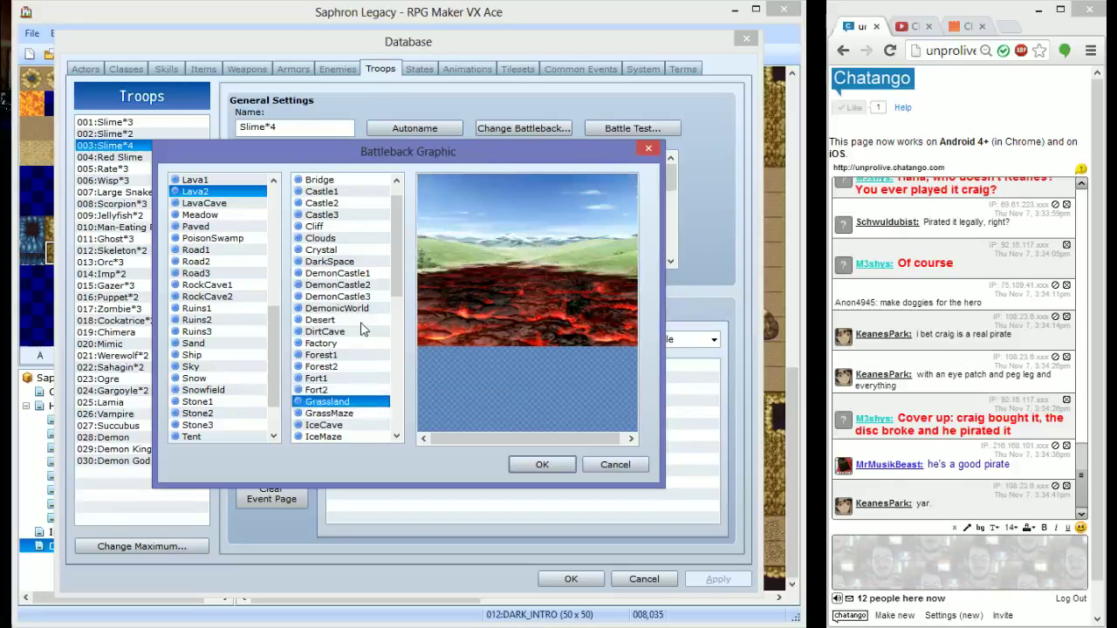
{"action": "key", "text": "Down"}
{"action": "key", "text": "Down"}
{"action": "key", "text": "Down"}
{"action": "key", "text": "Down"}
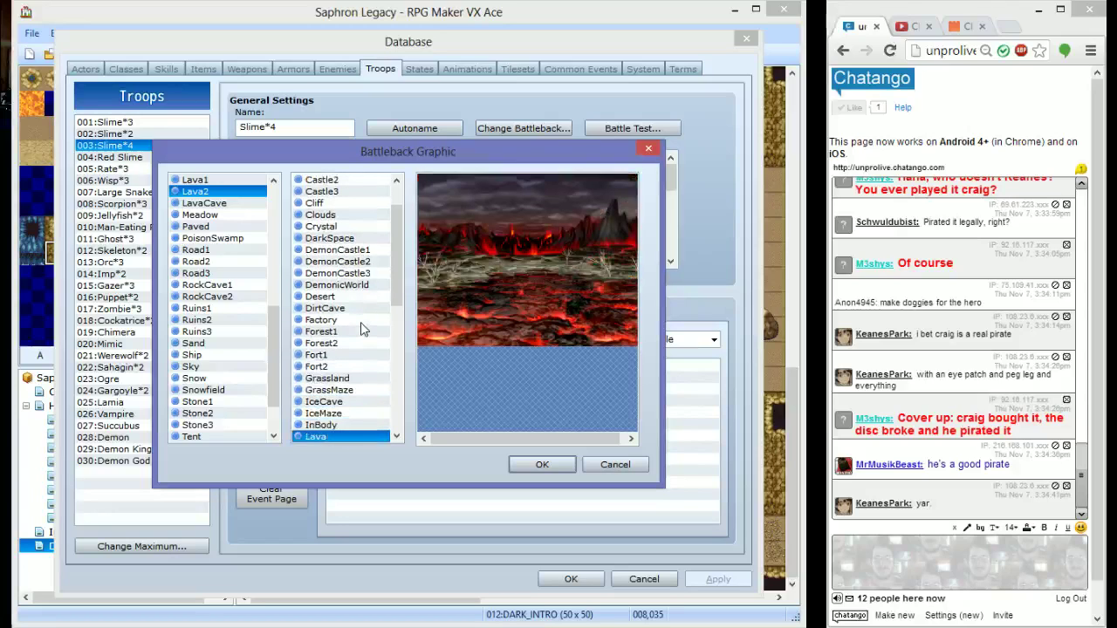
Compare the Lava, LavaCave and neighbouring walls, then choose RockCave as the wall graphic and confirm the battleback
{"action": "key", "text": "Down"}
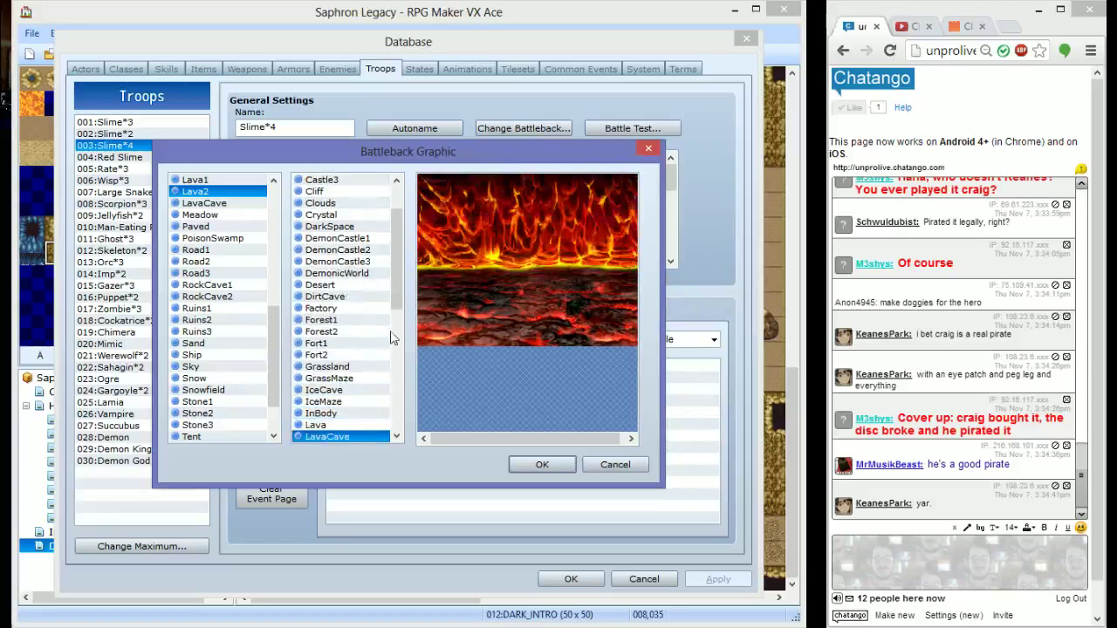
{"action": "key", "text": "Down"}
{"action": "key", "text": "Up"}
{"action": "key", "text": "Up"}
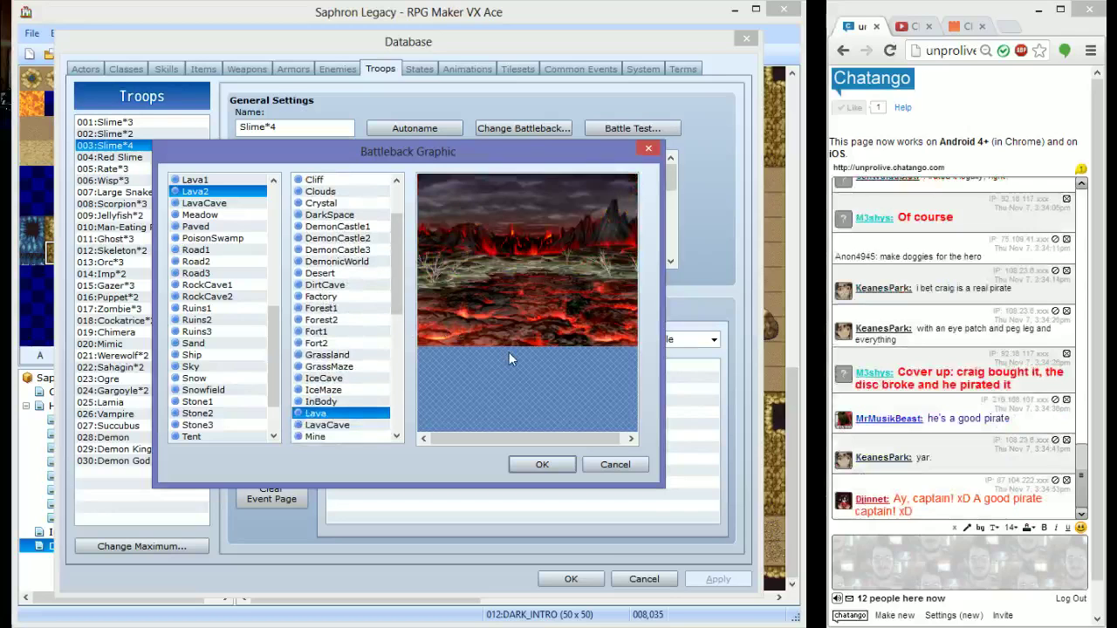
{"action": "key", "text": "Down"}
{"action": "key", "text": "Down"}
{"action": "key", "text": "Up"}
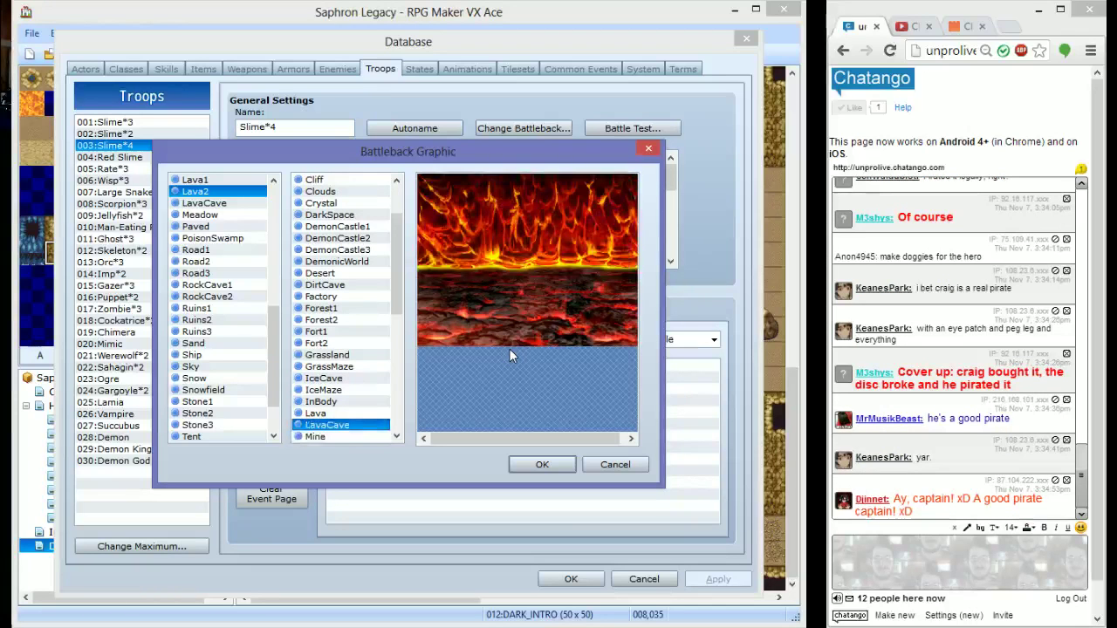
{"action": "key", "text": "Down"}
{"action": "key", "text": "Down"}
{"action": "key", "text": "Down"}
{"action": "key", "text": "Down"}
{"action": "key", "text": "Down"}
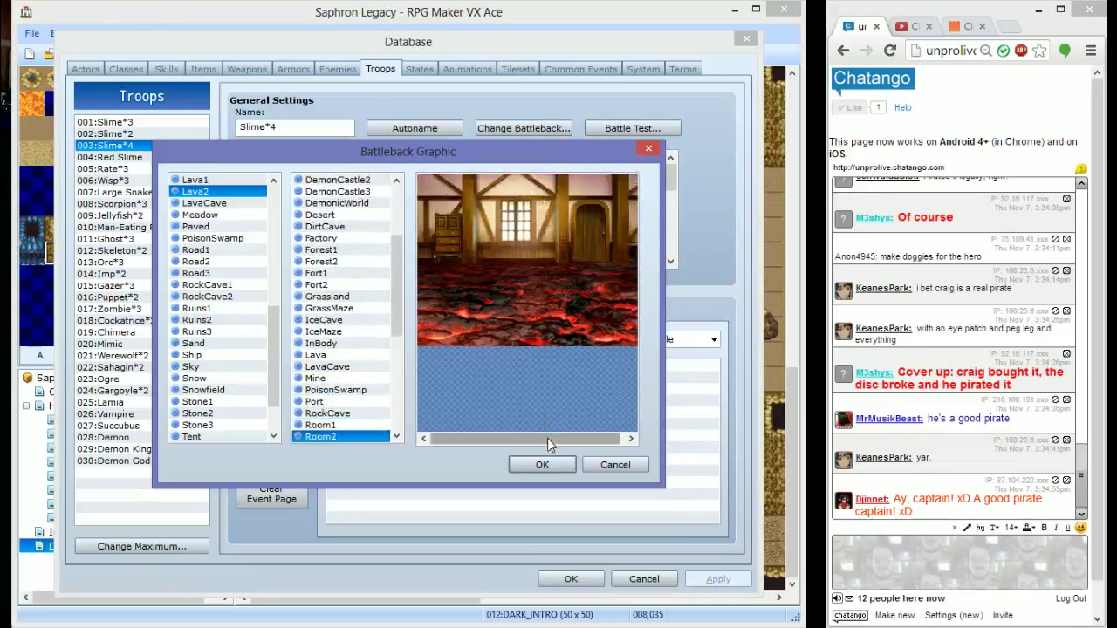
{"action": "key", "text": "Up"}
{"action": "left_click", "coordinate": [541, 462]}
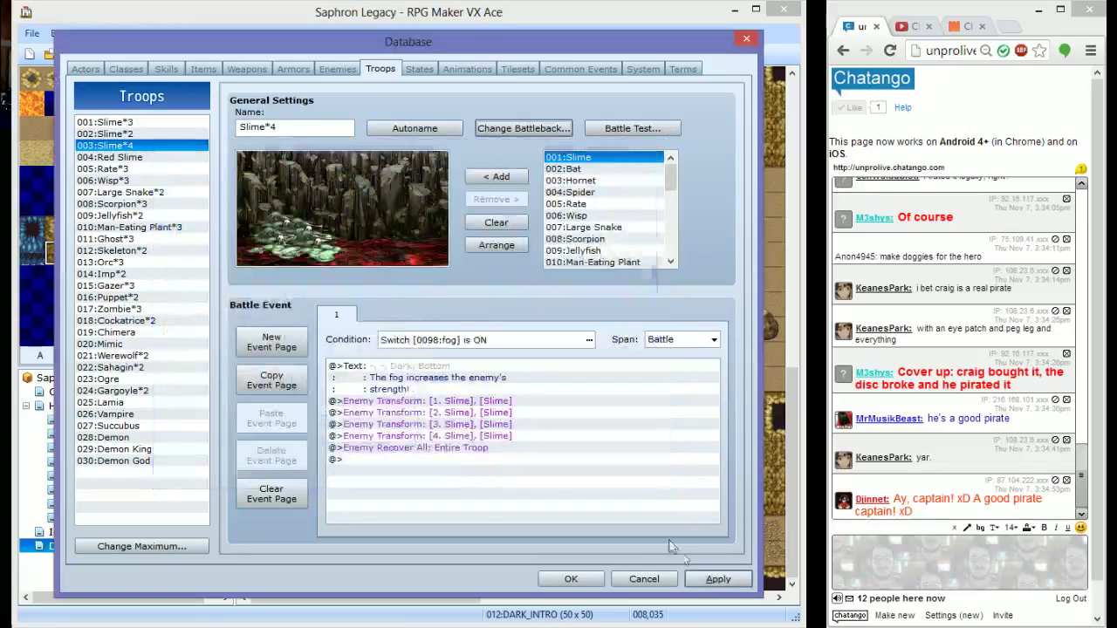
Remove all four Slime enemies from the Slime*4 troop
{"action": "left_click", "coordinate": [282, 225]}
{"action": "left_click", "coordinate": [496, 199]}
{"action": "left_click", "coordinate": [495, 199]}
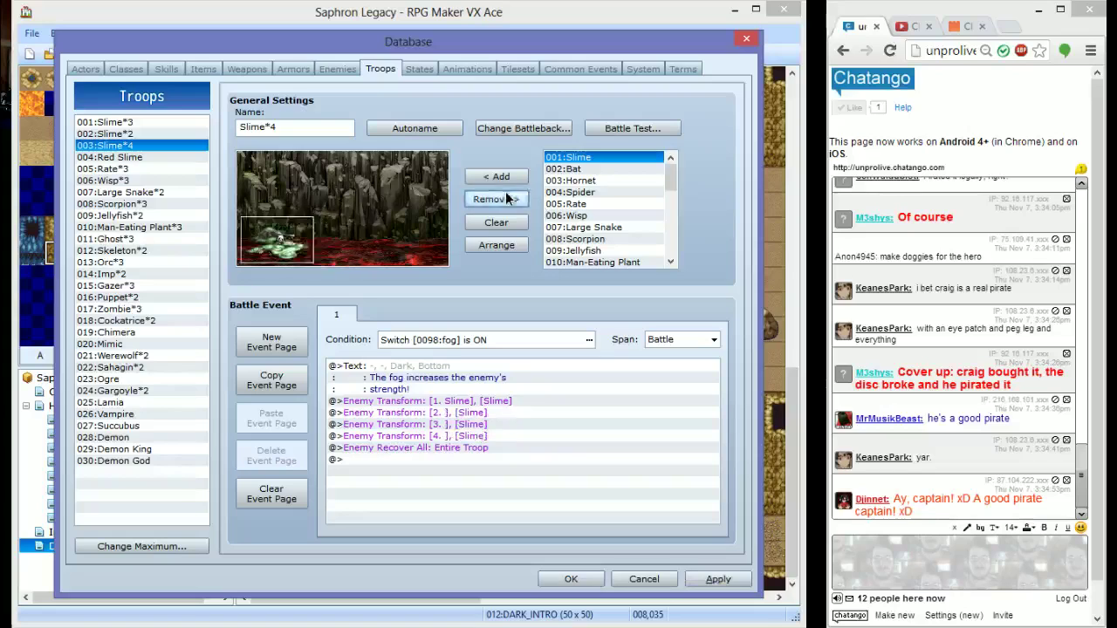
{"action": "left_click", "coordinate": [495, 199]}
{"action": "left_click", "coordinate": [496, 199]}
Add four 034:Fire Slime enemies to the Slime*4 troop and cluster them at the left of the battlefield
{"action": "left_click_drag", "start_coordinate": [670, 177], "coordinate": [671, 265]}
{"action": "left_click", "coordinate": [578, 261]}
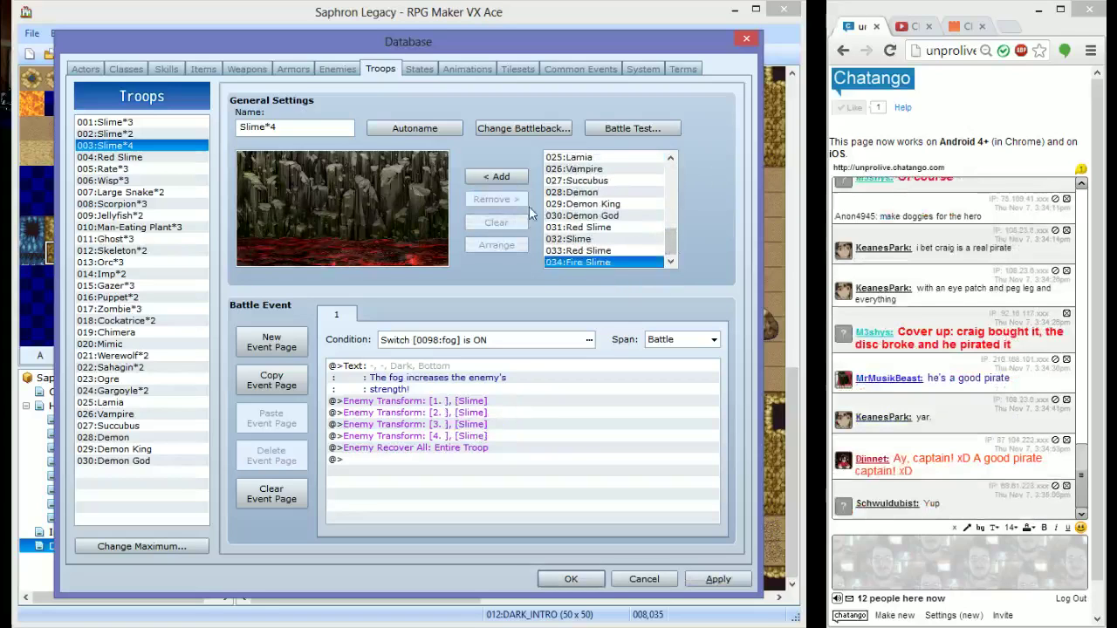
{"action": "left_click", "coordinate": [497, 177]}
{"action": "left_click", "coordinate": [498, 178]}
{"action": "left_click", "coordinate": [497, 177]}
{"action": "left_click", "coordinate": [497, 177]}
{"action": "left_click_drag", "start_coordinate": [349, 245], "coordinate": [305, 247]}
{"action": "left_click_drag", "start_coordinate": [410, 245], "coordinate": [280, 220]}
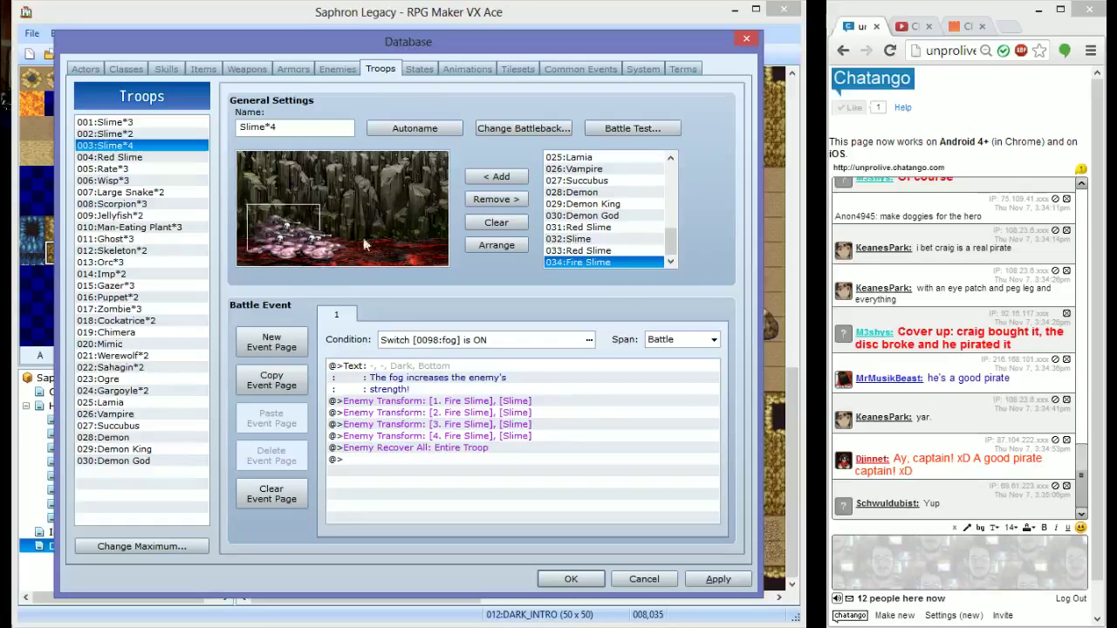
Start a battle test of the Slime*4 troop with the level 5 actor Zariel
{"action": "left_click", "coordinate": [633, 128]}
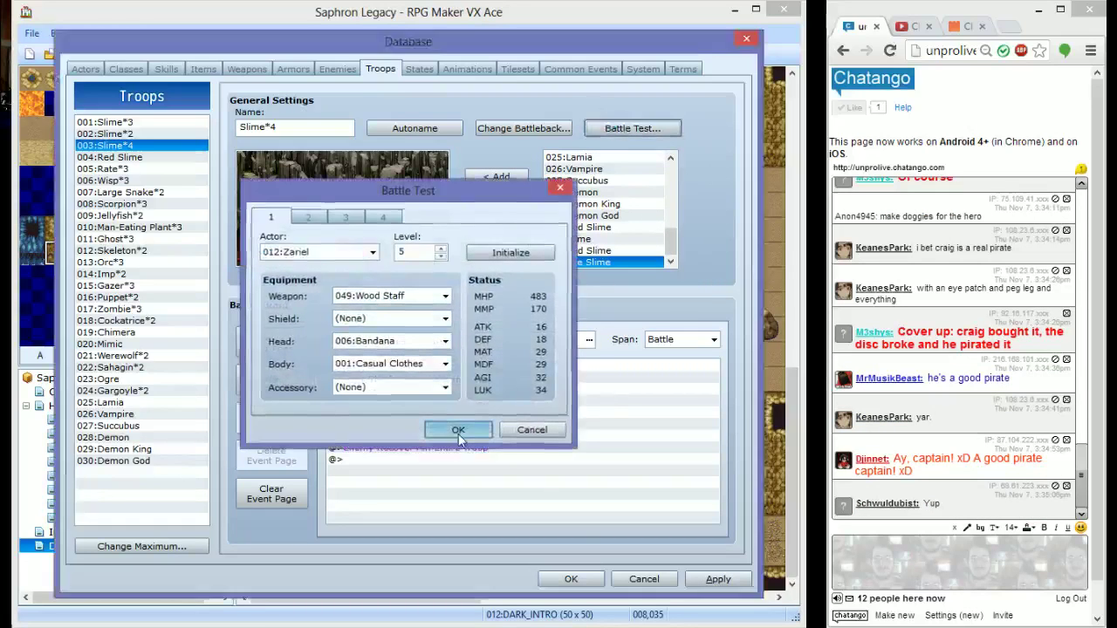
{"action": "left_click", "coordinate": [456, 427]}
{"action": "mouse_move", "coordinate": [890, 249]}
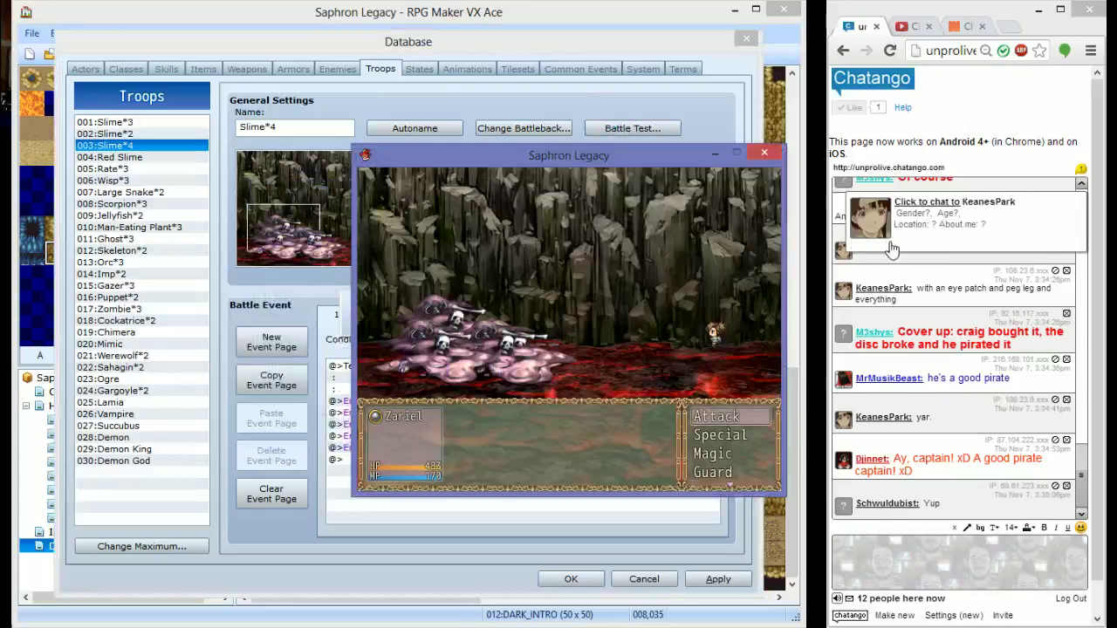
Attack the Fire Slimes over several rounds, then end the battle test and apply the troop changes
{"action": "key", "text": "Down"}
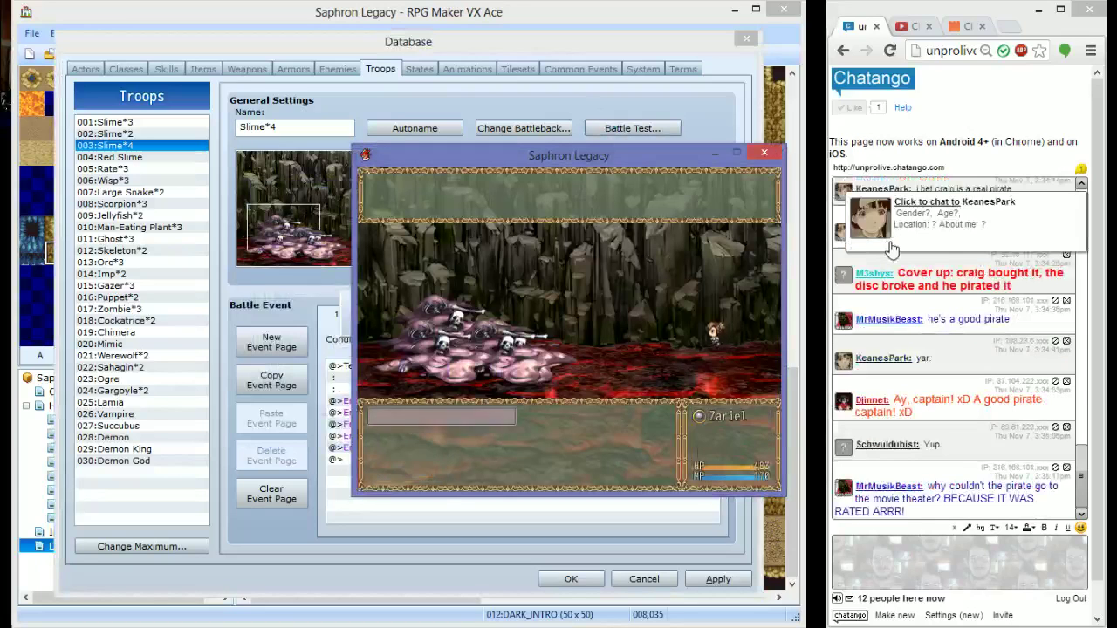
{"action": "key", "text": "Return"}
{"action": "key", "text": "Escape"}
{"action": "key", "text": "Up"}
{"action": "key", "text": "Return"}
{"action": "key", "text": "Return"}
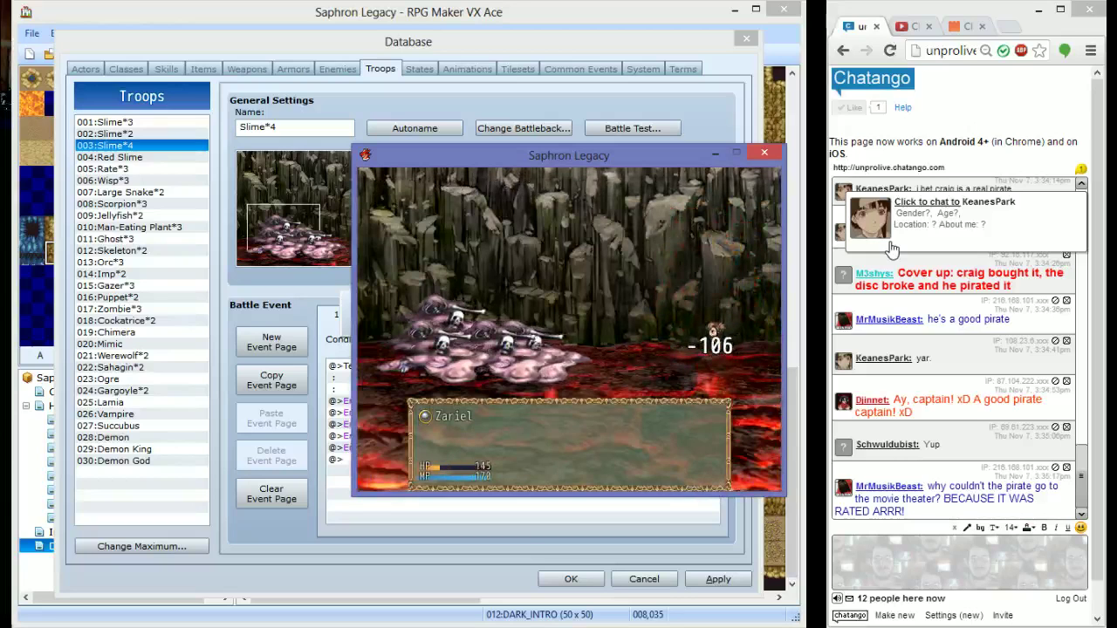
{"action": "key", "text": "Return"}
{"action": "key", "text": "Return"}
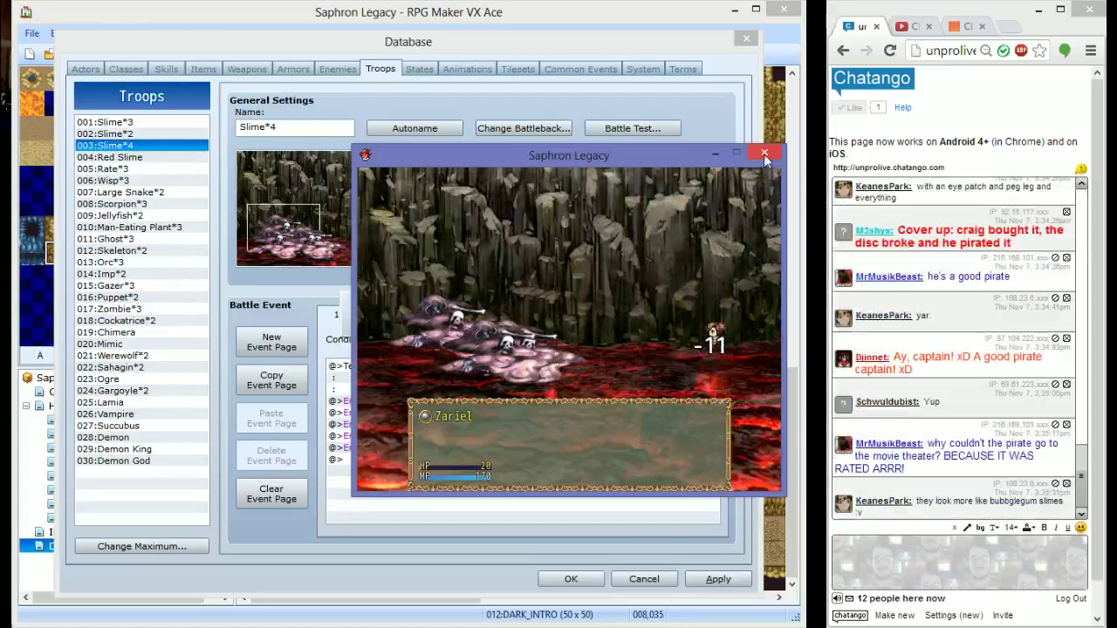
{"action": "left_click", "coordinate": [718, 580]}
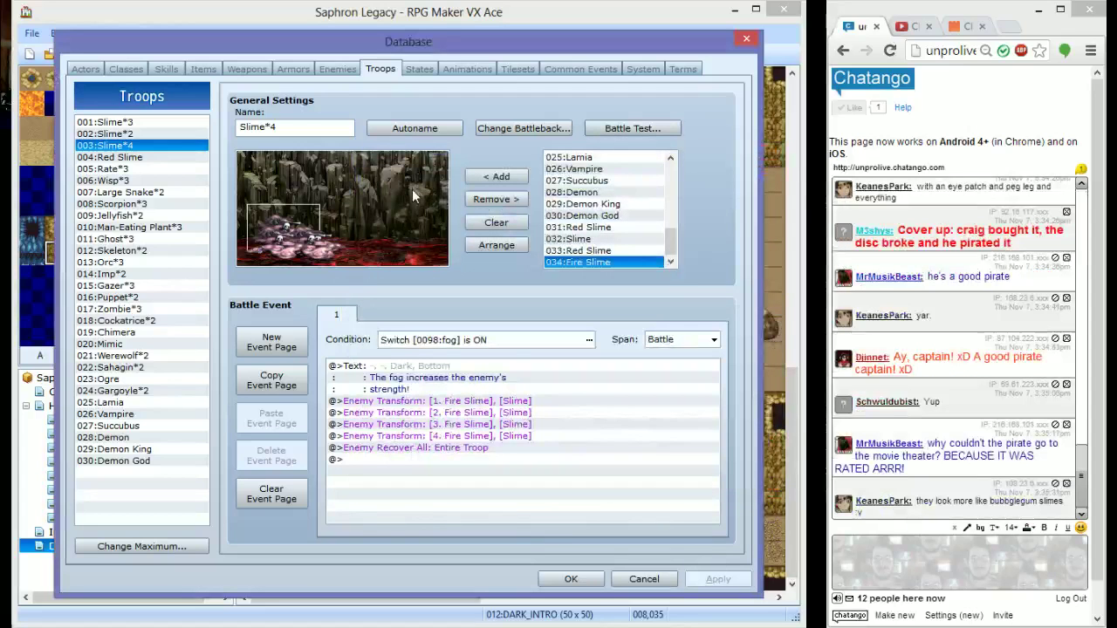
Review the Ice item's settings and the Fire Lv.2 skill in the database
{"action": "left_click", "coordinate": [203, 69]}
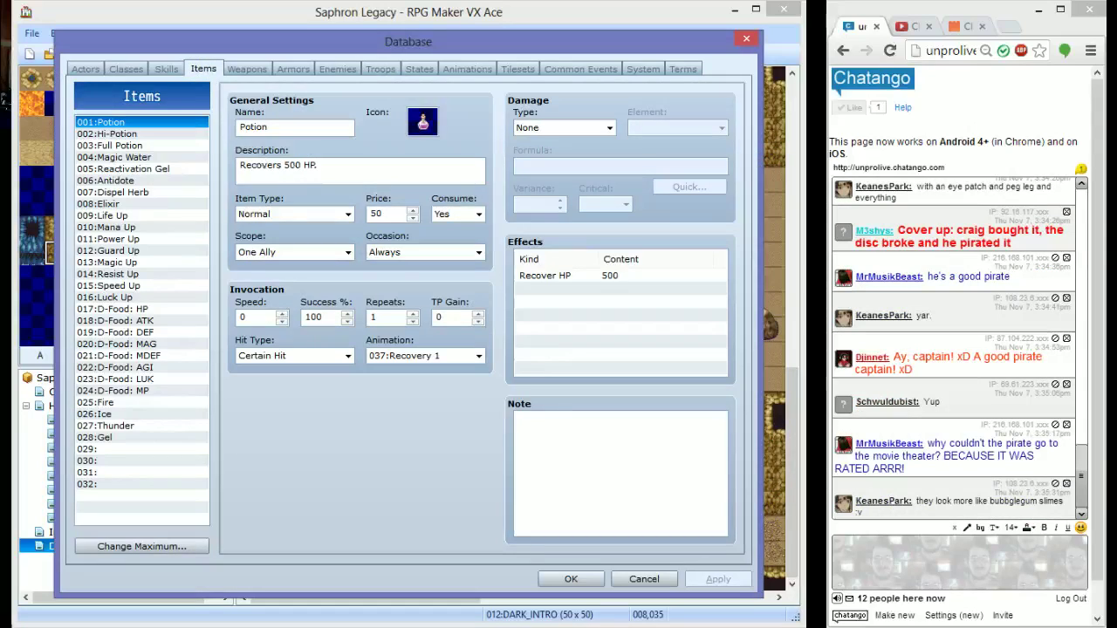
{"action": "left_click", "coordinate": [97, 415]}
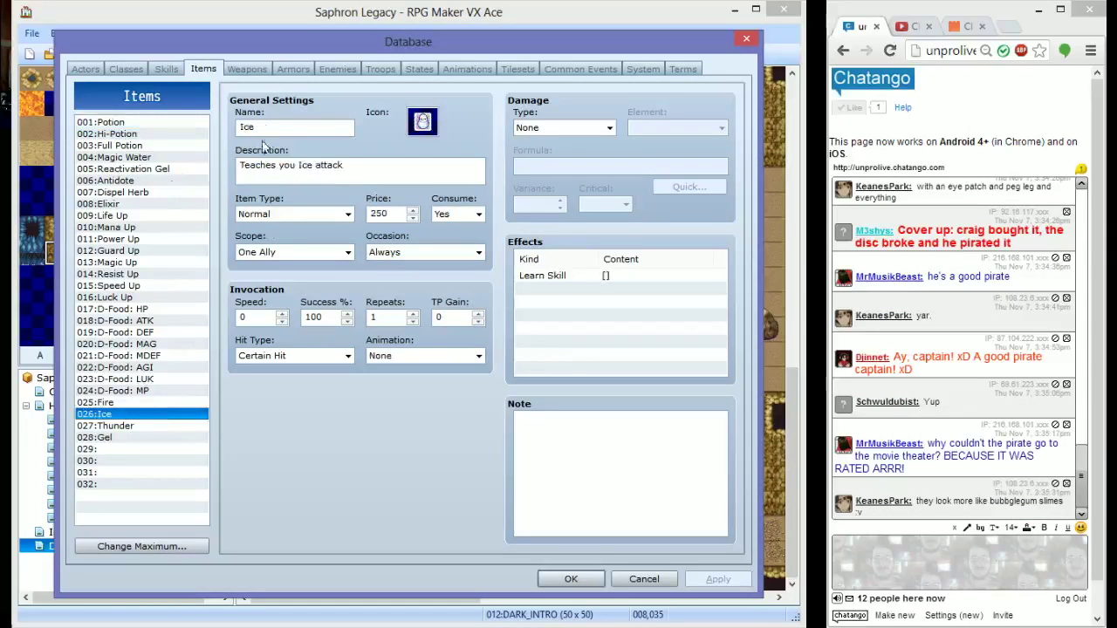
{"action": "left_click", "coordinate": [170, 67]}
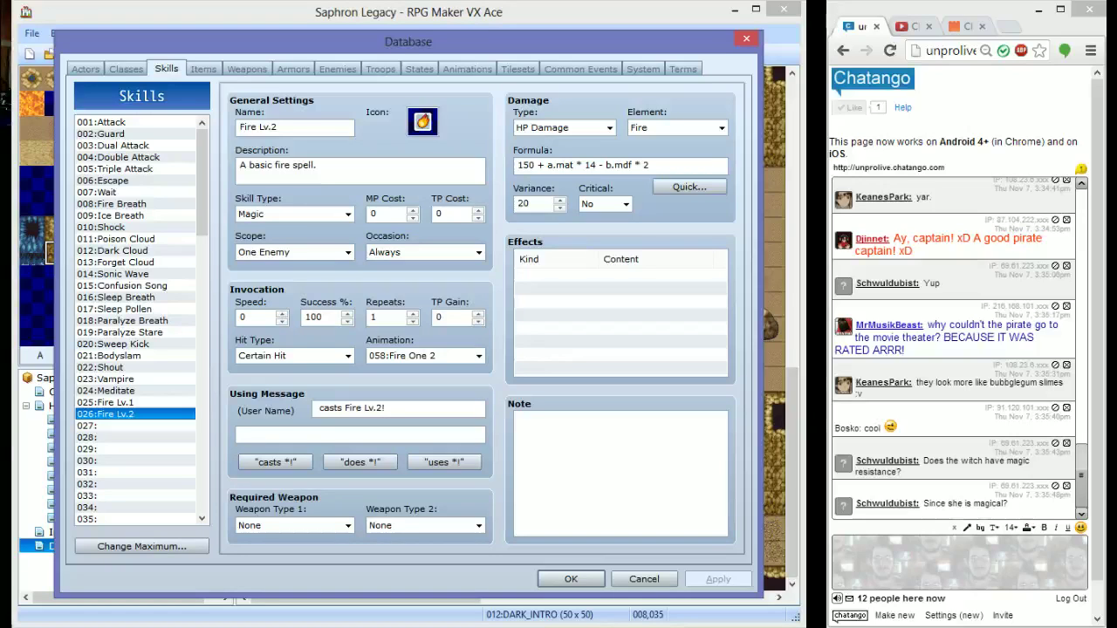
Open a new feature for the Witch class and check the State Rate and State Resist options
{"action": "left_click", "coordinate": [127, 68]}
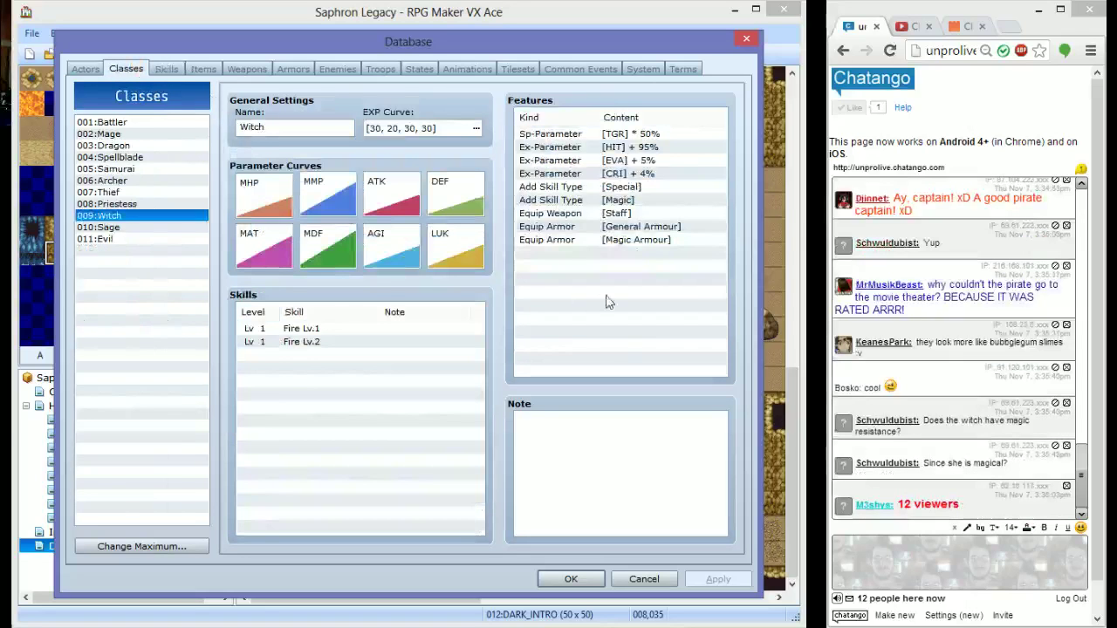
{"action": "double_click", "coordinate": [623, 344]}
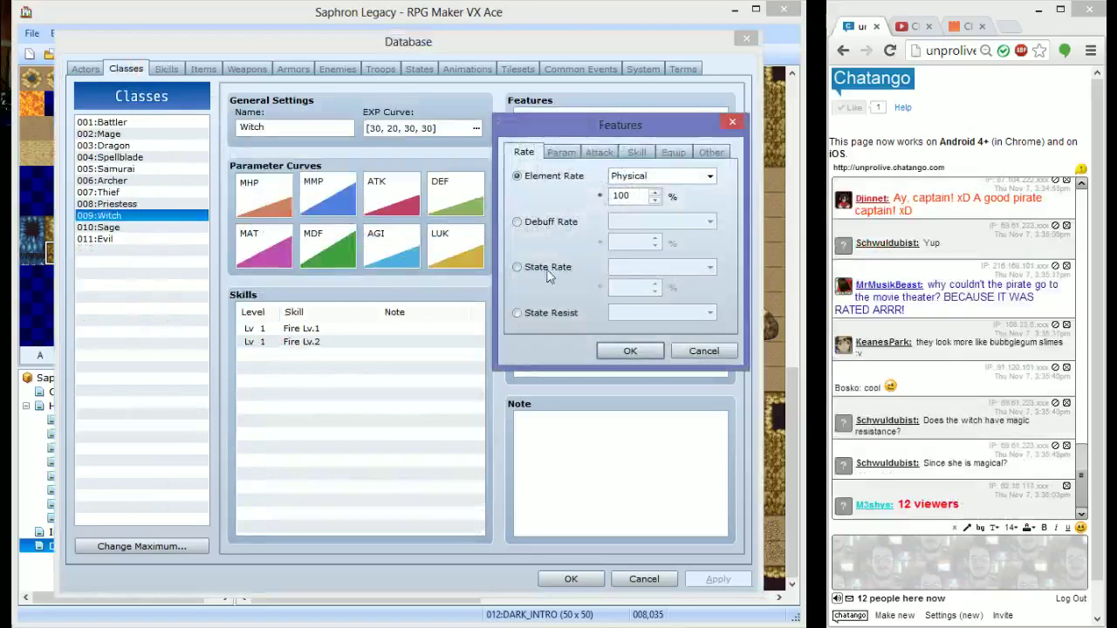
{"action": "left_click", "coordinate": [517, 267]}
{"action": "left_click", "coordinate": [641, 270]}
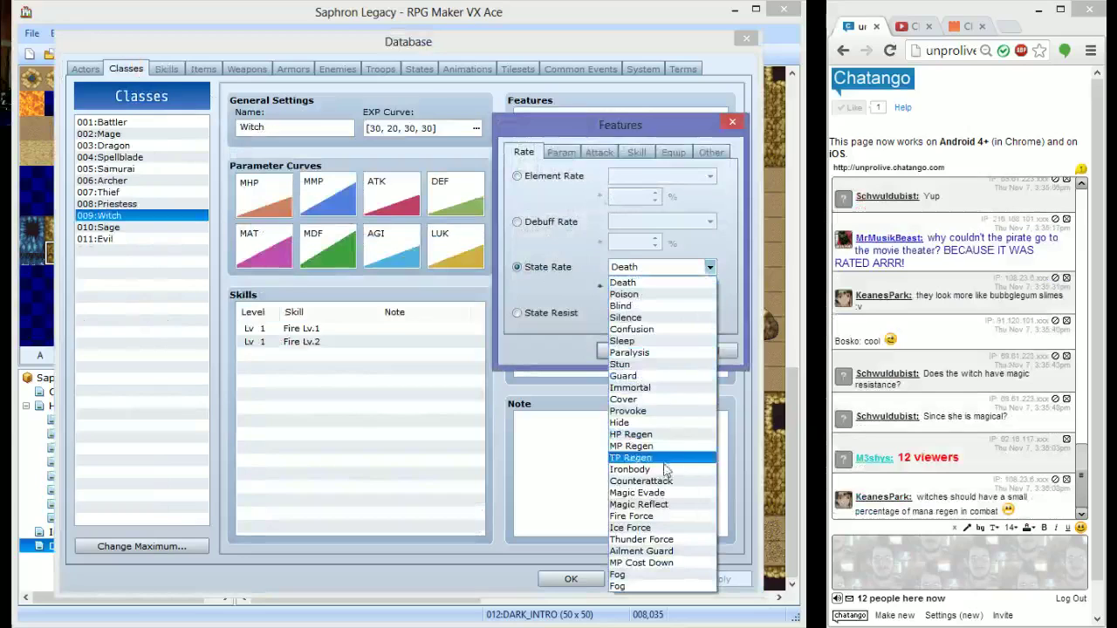
{"action": "left_click", "coordinate": [547, 325]}
{"action": "left_click", "coordinate": [546, 318]}
Look through the parameter, attack, skill, equipment and other feature types available for the Witch class
{"action": "left_click", "coordinate": [561, 153]}
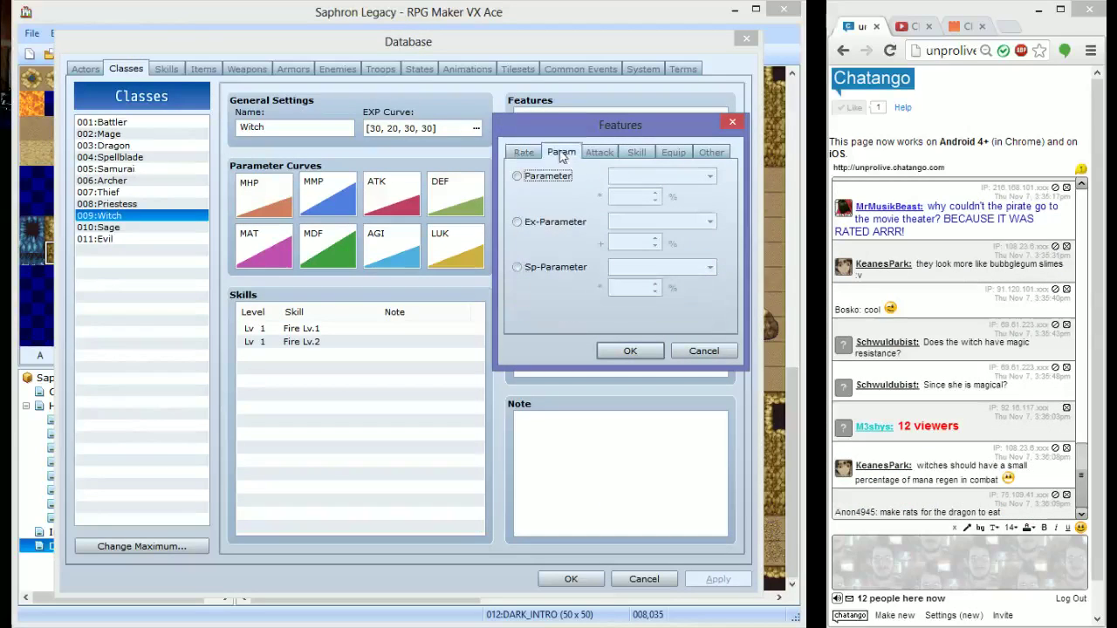
{"action": "left_click", "coordinate": [538, 182]}
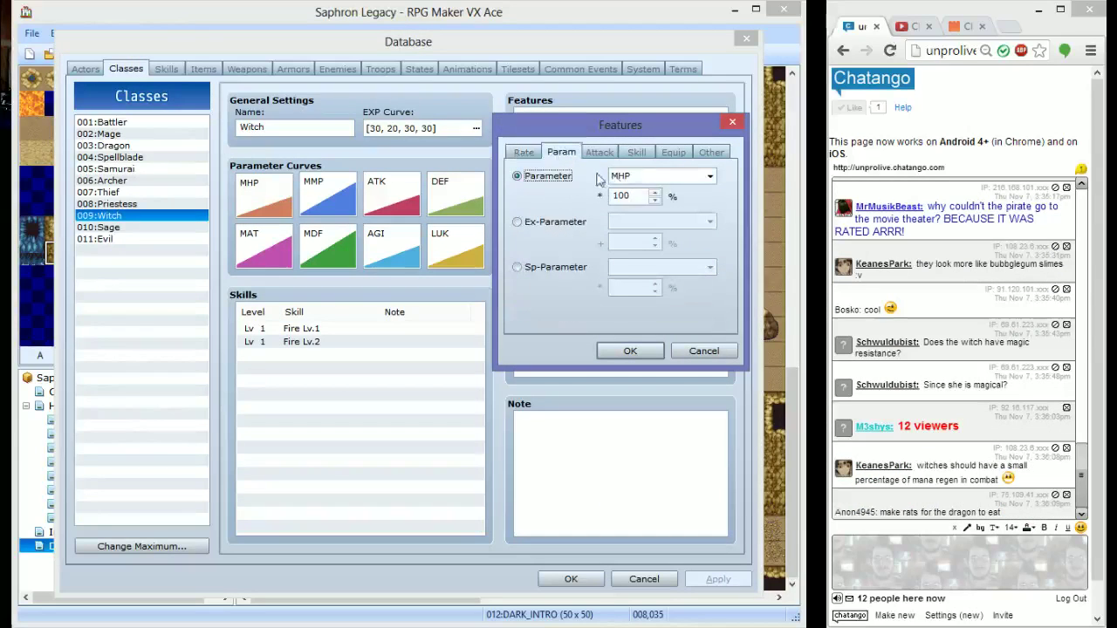
{"action": "left_click", "coordinate": [541, 222]}
{"action": "left_click", "coordinate": [601, 153]}
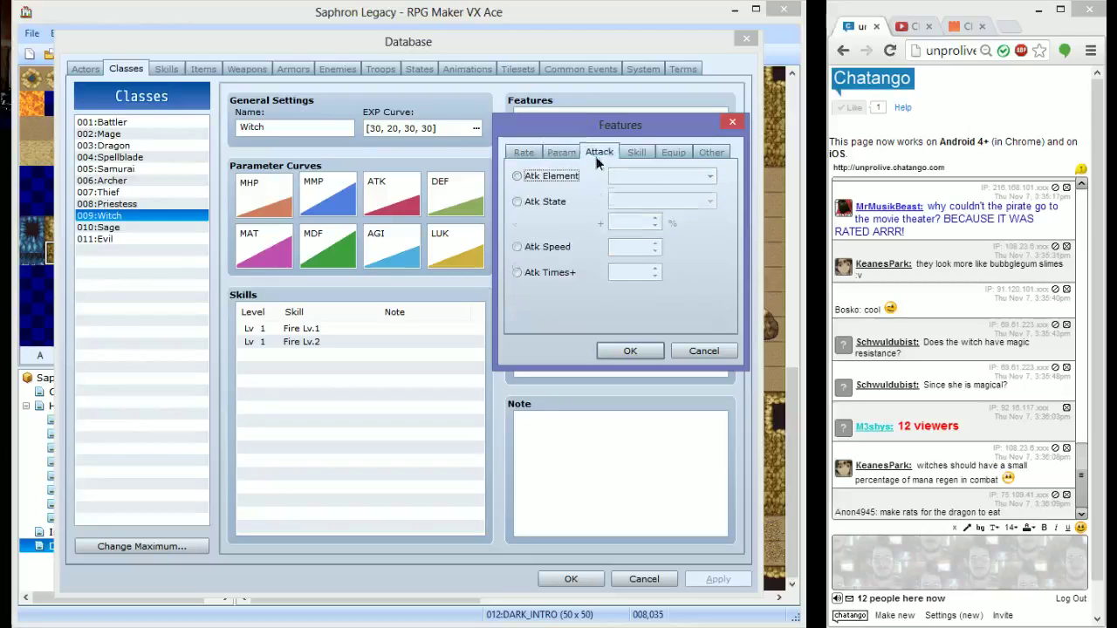
{"action": "left_click", "coordinate": [651, 154]}
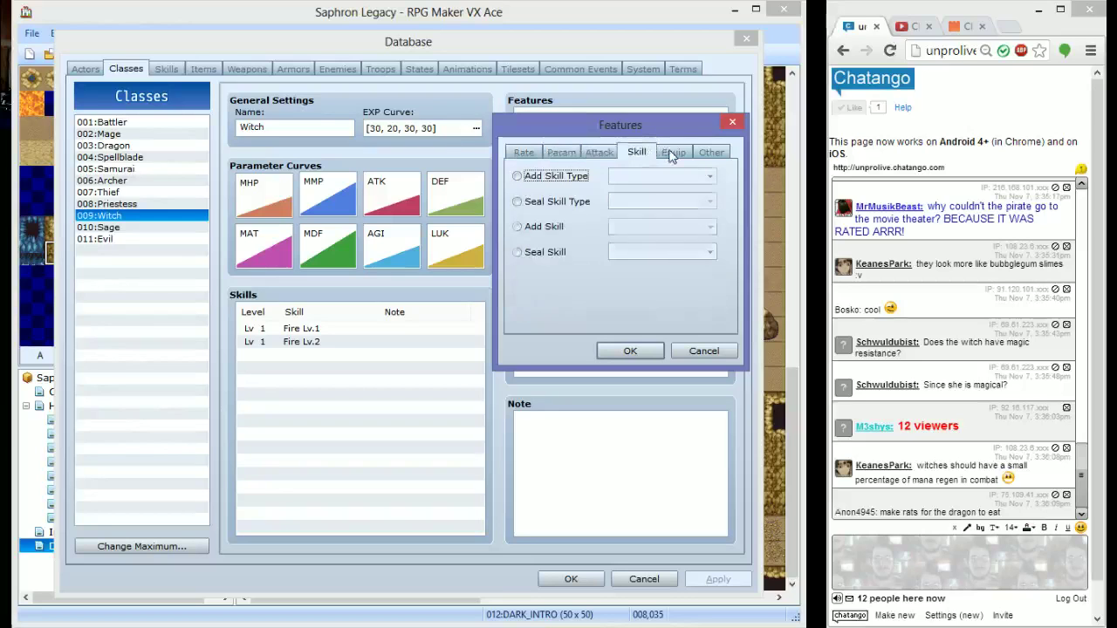
{"action": "left_click", "coordinate": [673, 153]}
{"action": "left_click", "coordinate": [711, 153]}
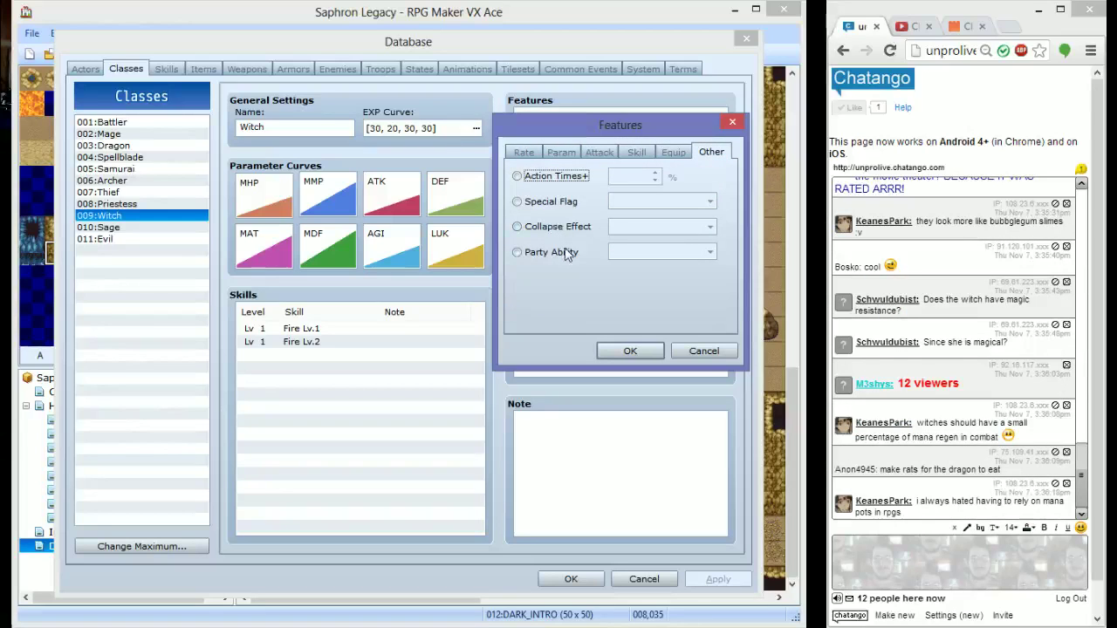
{"action": "left_click", "coordinate": [631, 154]}
{"action": "left_click", "coordinate": [655, 155]}
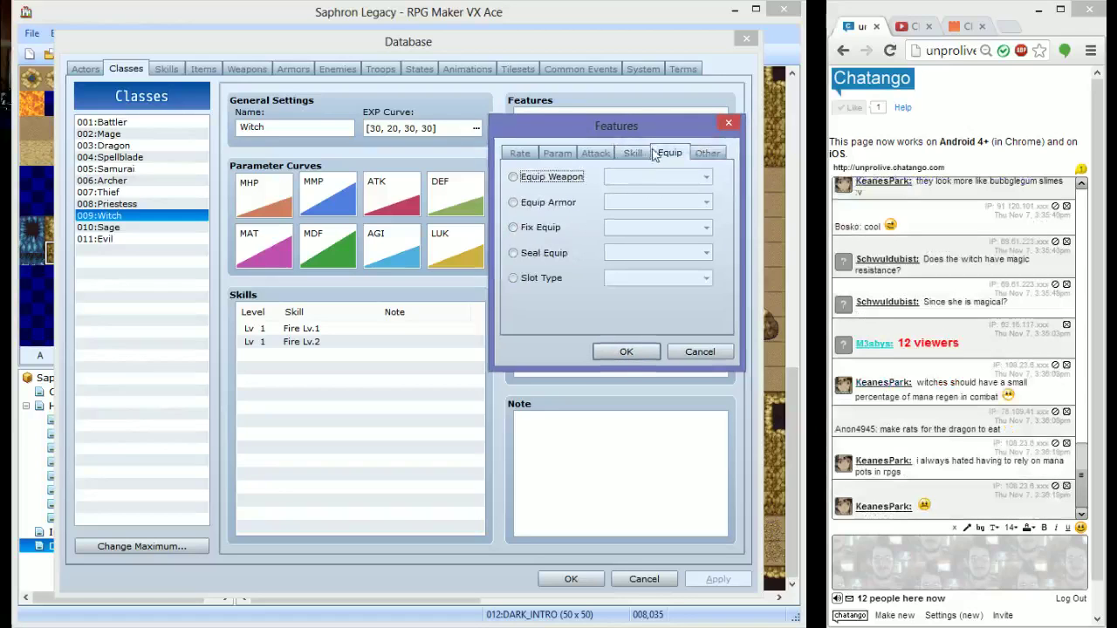
{"action": "left_click", "coordinate": [625, 154]}
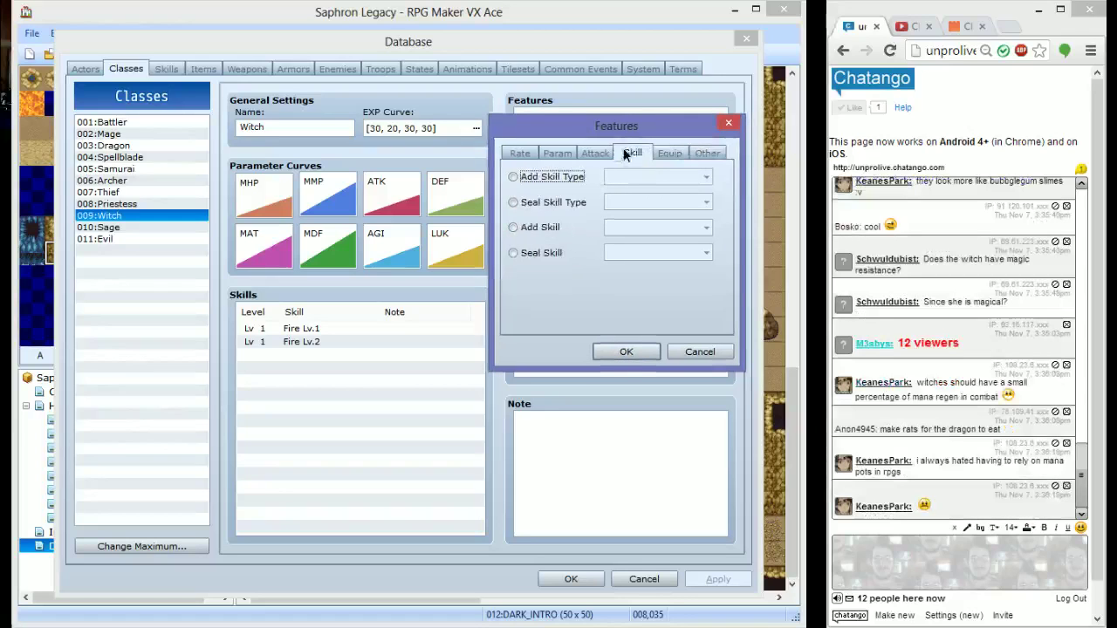
Examine the Parameter, Ex-Parameter and Sp-Parameter choices for the Witch class's new feature
{"action": "left_click", "coordinate": [571, 155]}
{"action": "left_click", "coordinate": [583, 179]}
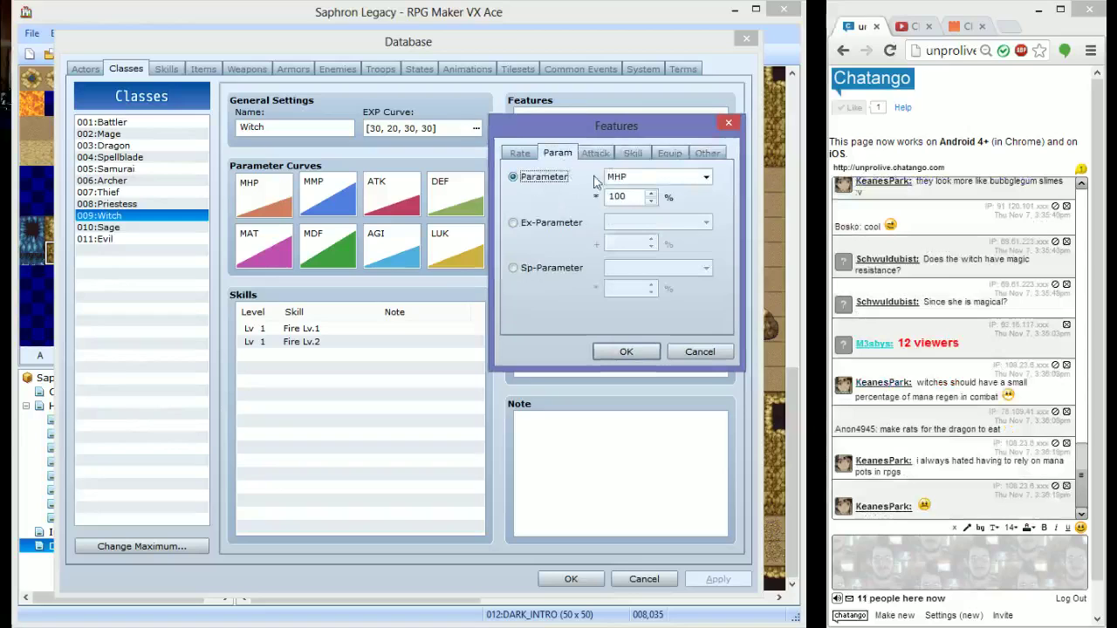
{"action": "left_click", "coordinate": [543, 223]}
{"action": "left_click", "coordinate": [654, 223]}
{"action": "left_click", "coordinate": [641, 229]}
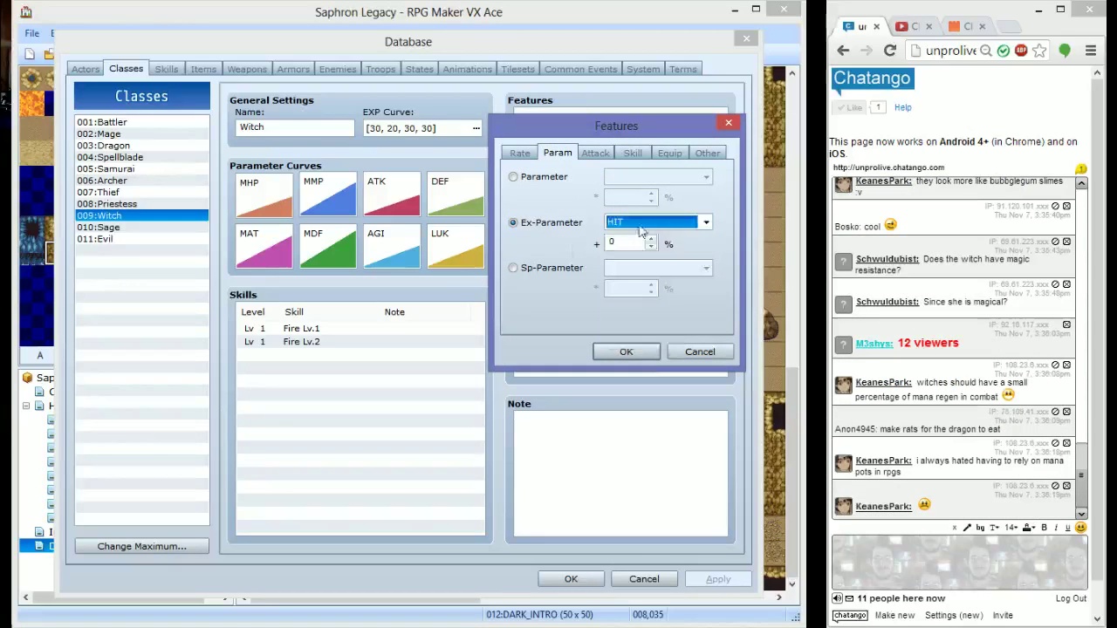
{"action": "left_click", "coordinate": [551, 269]}
{"action": "left_click", "coordinate": [630, 268]}
{"action": "left_click", "coordinate": [620, 277]}
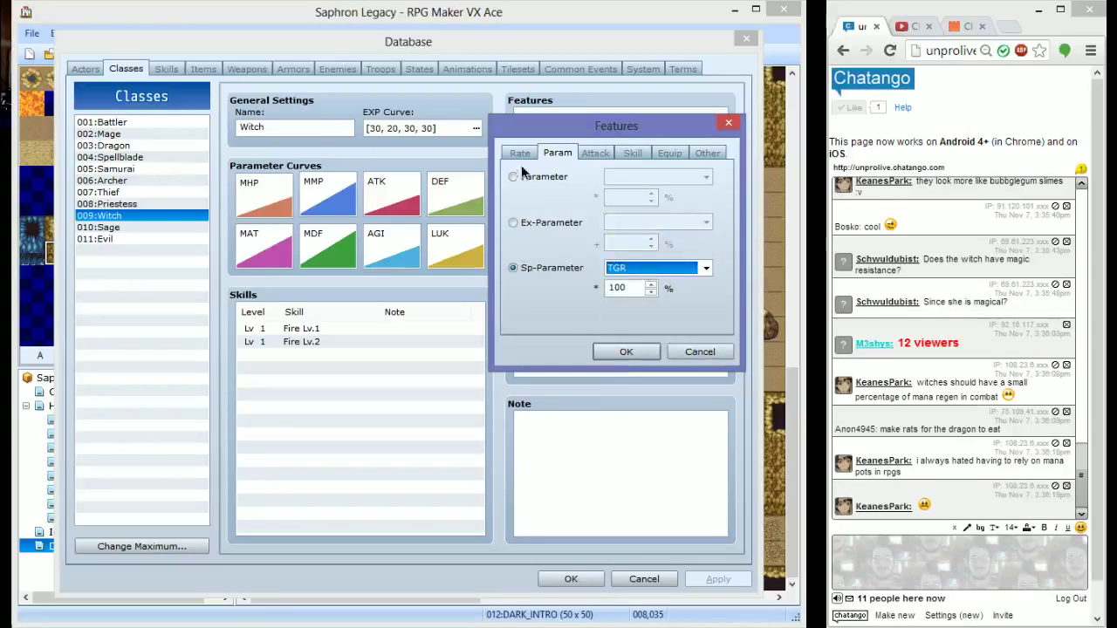
Add an Element Rate feature for Fire at 75% to the Witch class
{"action": "left_click", "coordinate": [520, 154]}
{"action": "left_click", "coordinate": [548, 223]}
{"action": "left_click", "coordinate": [545, 176]}
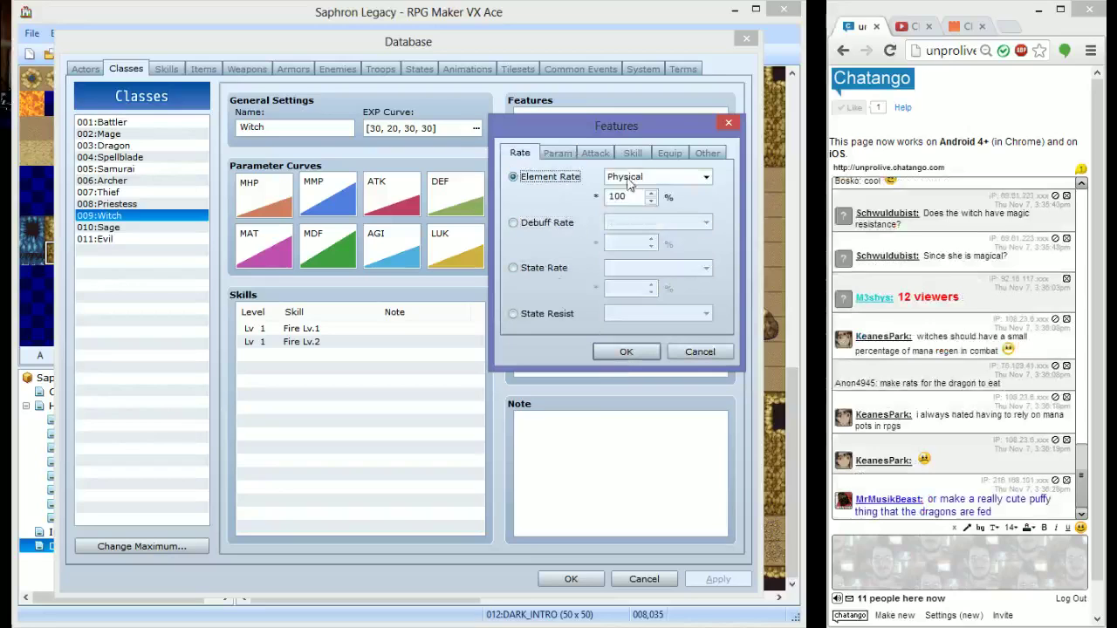
{"action": "left_click", "coordinate": [659, 177]}
{"action": "left_click", "coordinate": [665, 178]}
{"action": "left_click", "coordinate": [657, 173]}
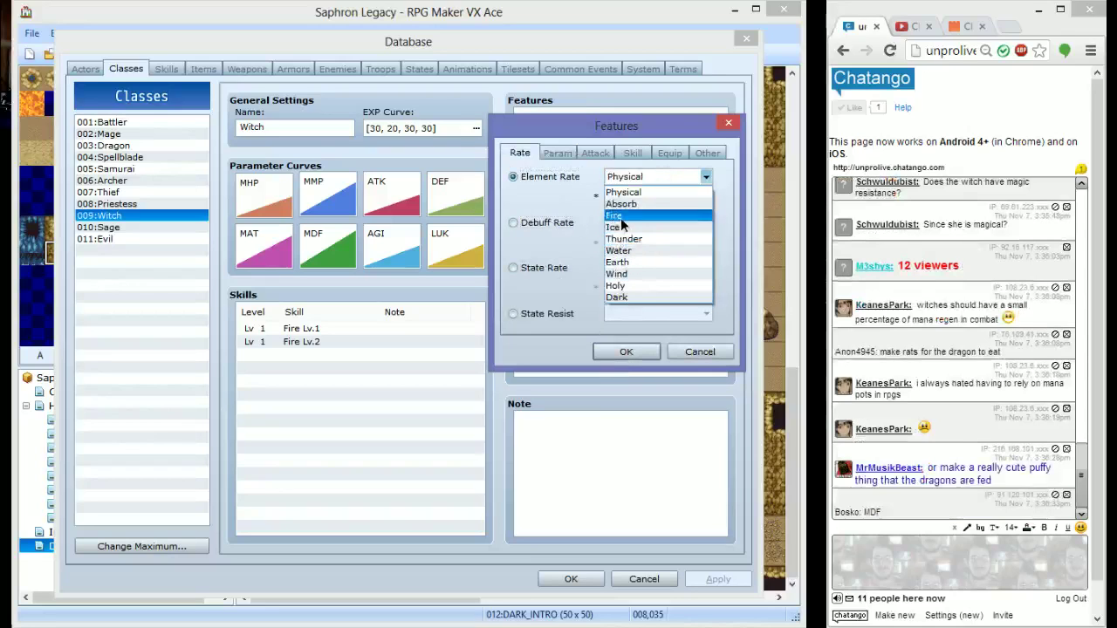
{"action": "left_click", "coordinate": [615, 216]}
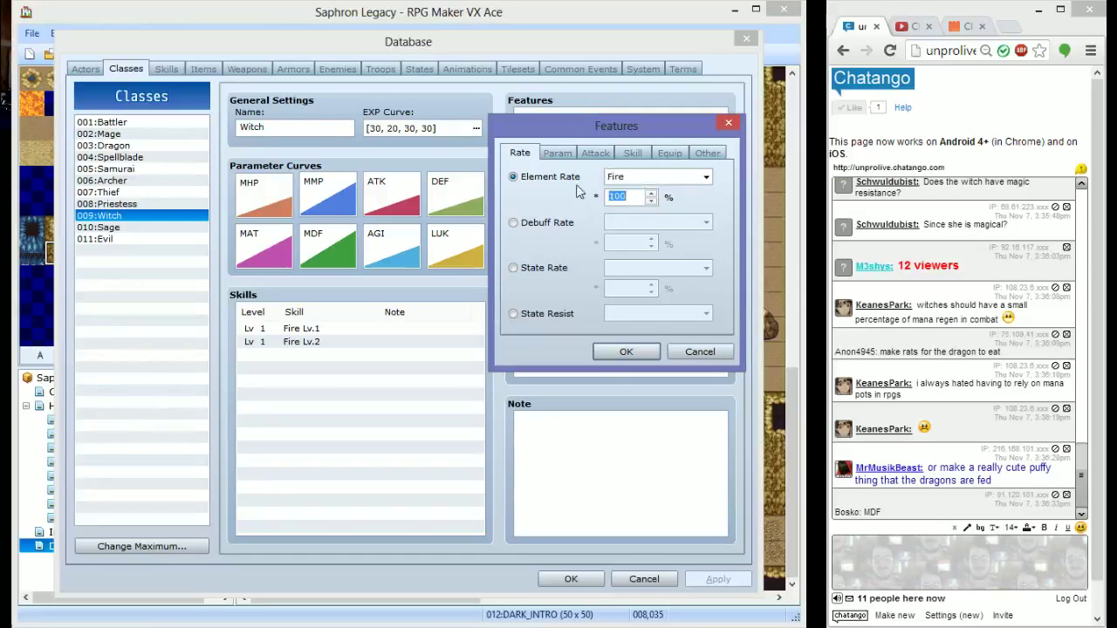
{"action": "type", "text": "75"}
{"action": "left_click", "coordinate": [625, 352]}
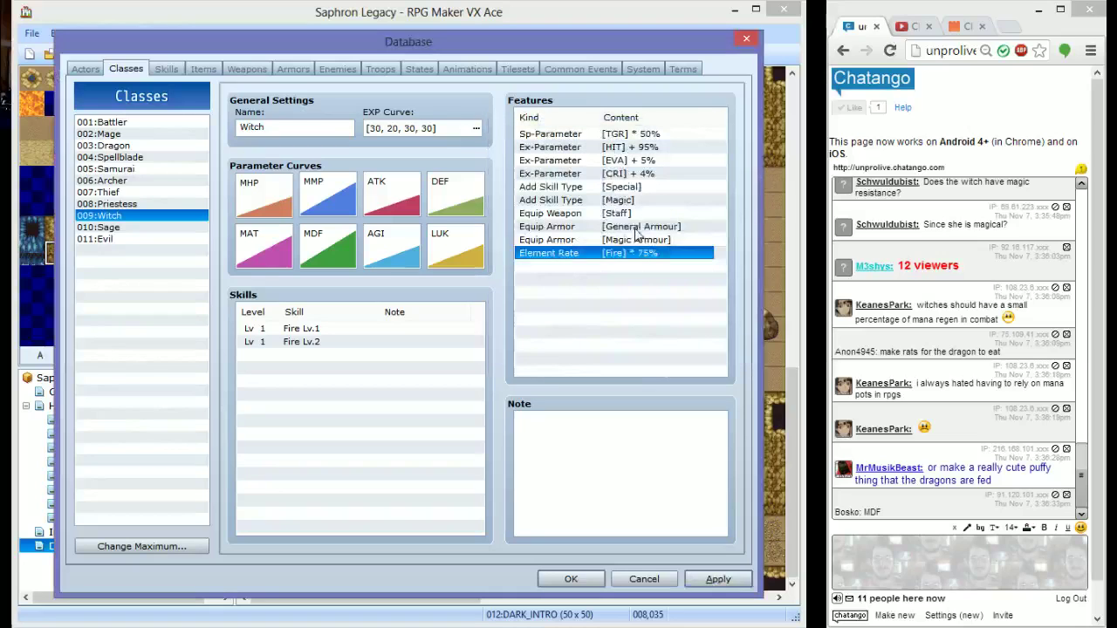
Duplicate the Witch's Fire element rate feature, delete both copies and apply the change
{"action": "key", "text": "ctrl+c"}
{"action": "key", "text": "ctrl+v"}
{"action": "left_click", "coordinate": [610, 266]}
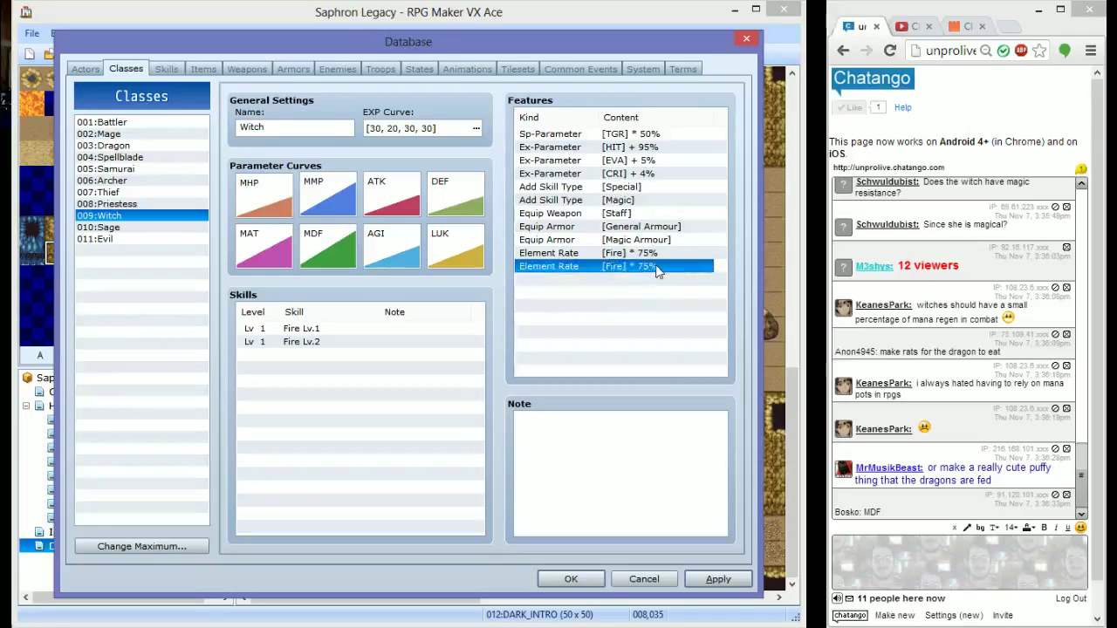
{"action": "key", "text": "Delete"}
{"action": "left_click", "coordinate": [641, 254]}
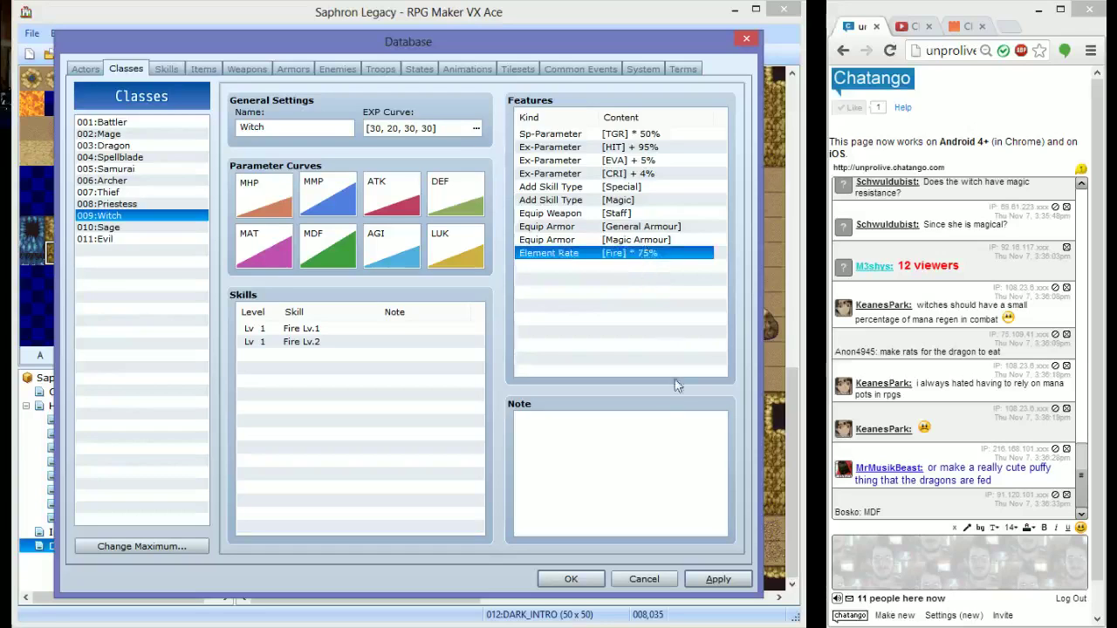
{"action": "key", "text": "Delete"}
{"action": "left_click", "coordinate": [707, 580]}
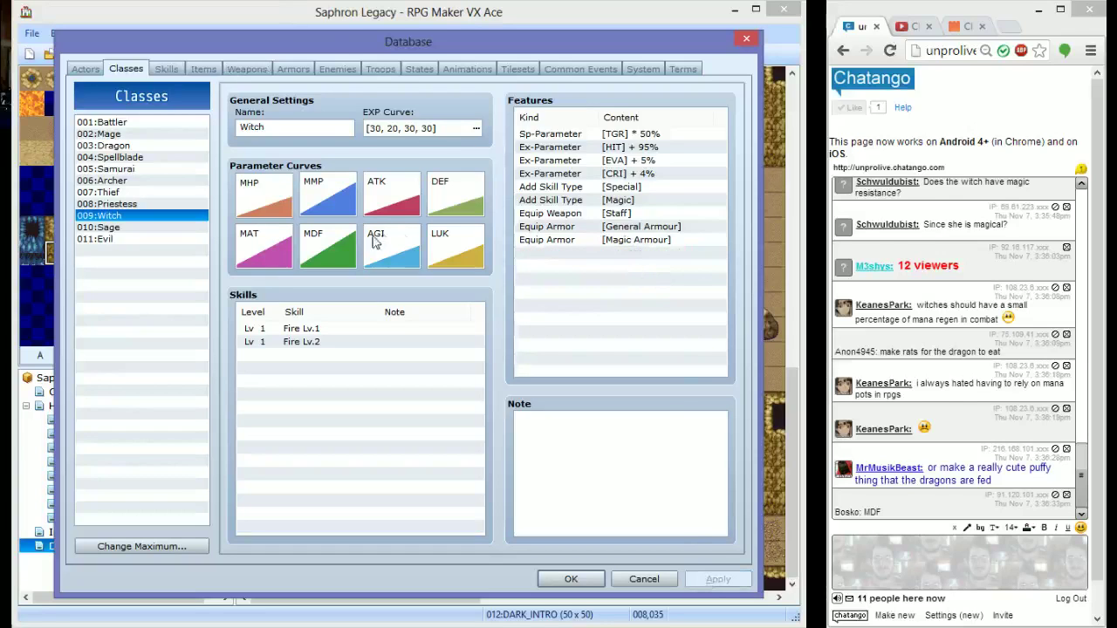
Open the Witch's MDF parameter curve and regenerate it with quick setting A
{"action": "double_click", "coordinate": [328, 246]}
{"action": "left_click", "coordinate": [555, 233]}
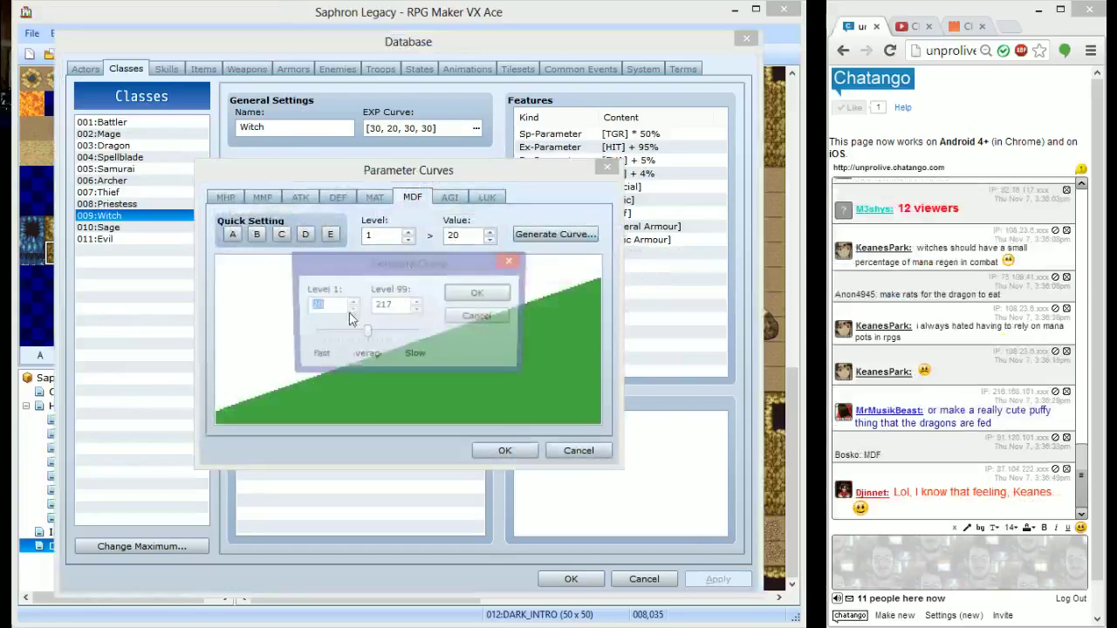
{"action": "left_click", "coordinate": [476, 316]}
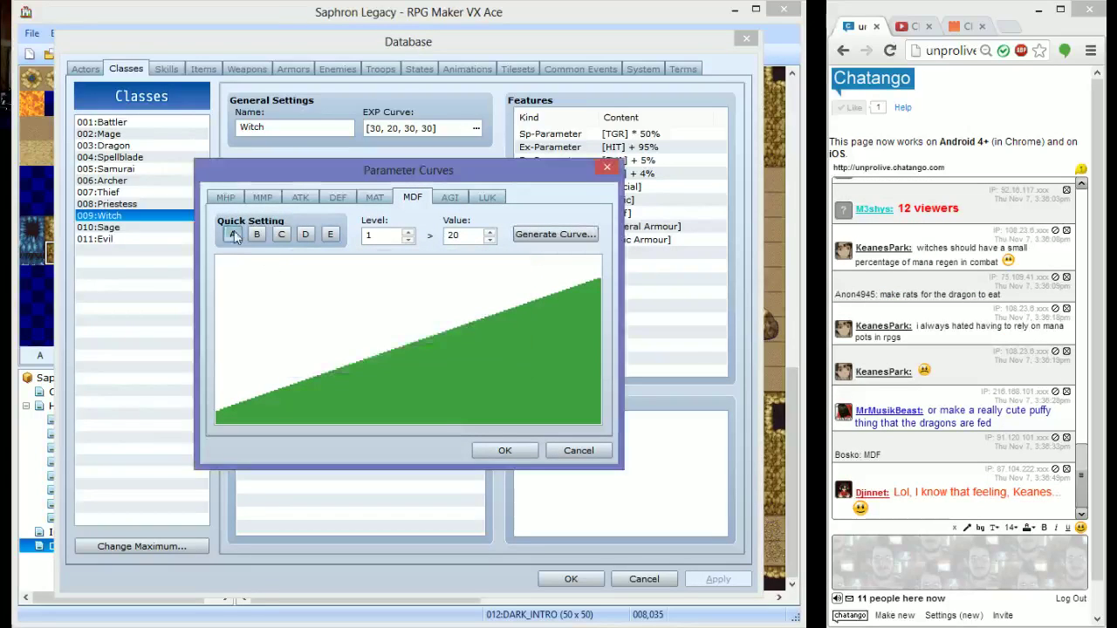
{"action": "left_click", "coordinate": [241, 236]}
{"action": "left_click", "coordinate": [241, 236]}
{"action": "left_click", "coordinate": [240, 236]}
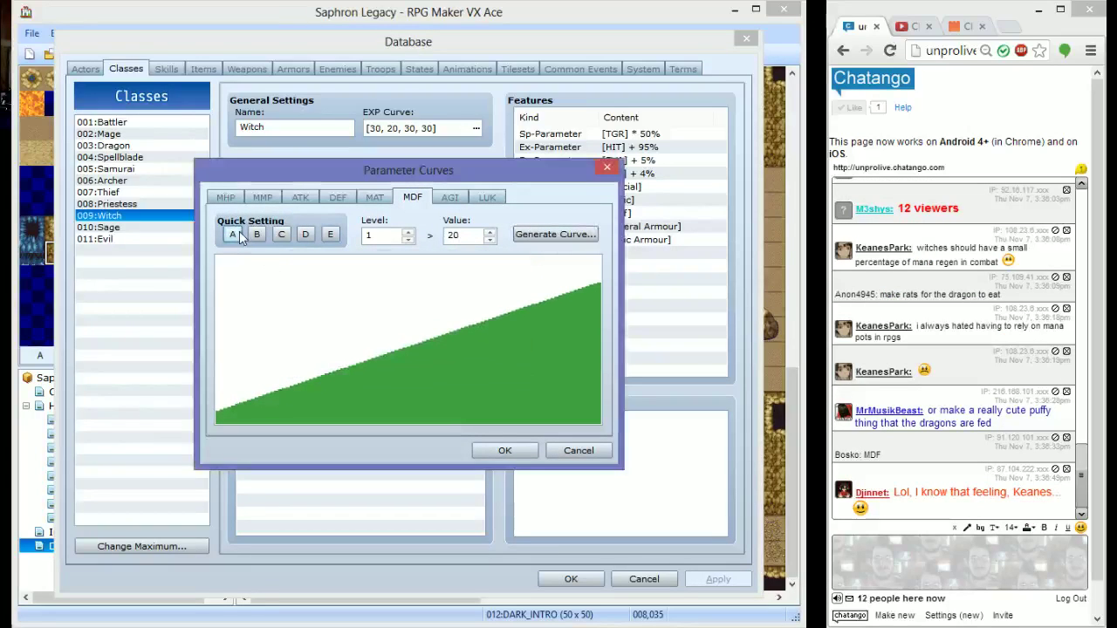
{"action": "left_click", "coordinate": [241, 236]}
Generate the Witch's MDF curve with a level 1 value of 50 and save the database changes
{"action": "left_click", "coordinate": [555, 234]}
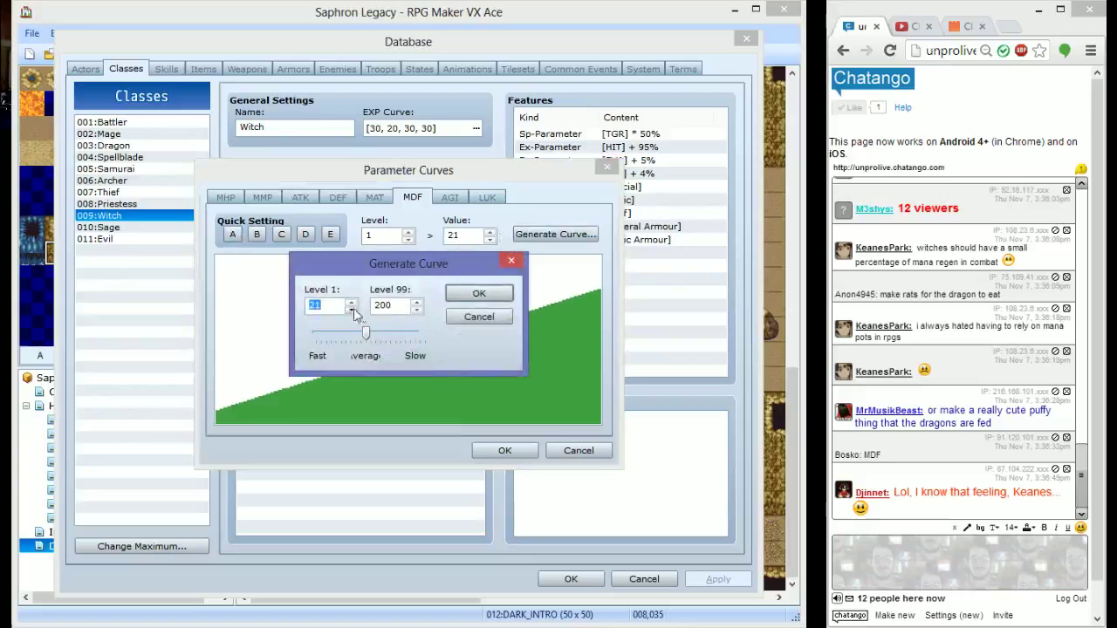
{"action": "type", "text": "50"}
{"action": "key", "text": "Tab"}
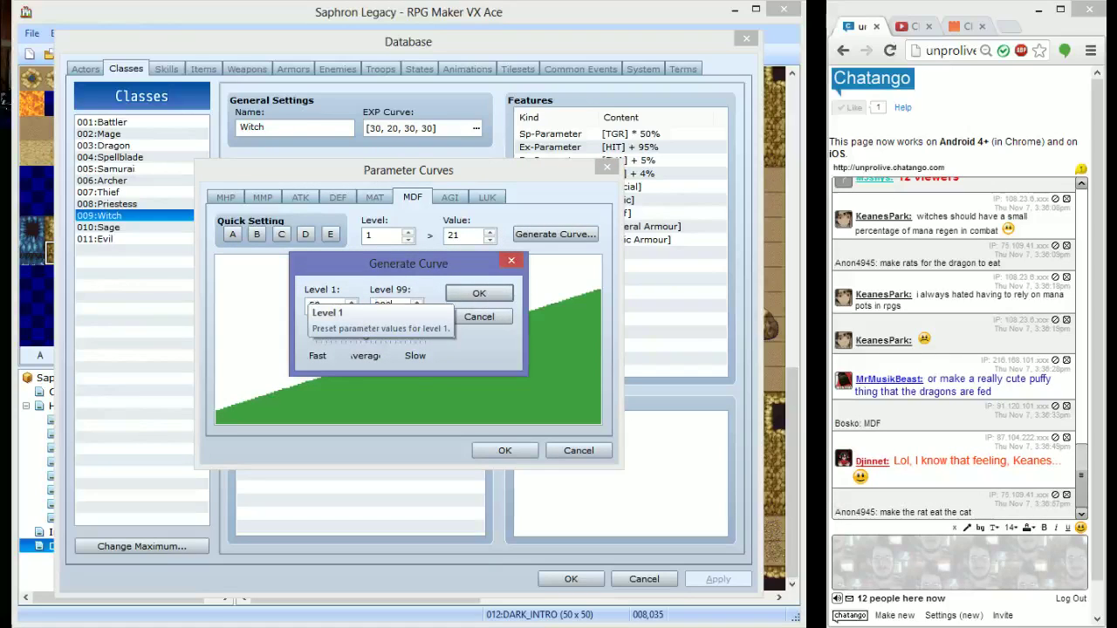
{"action": "key", "text": "Return"}
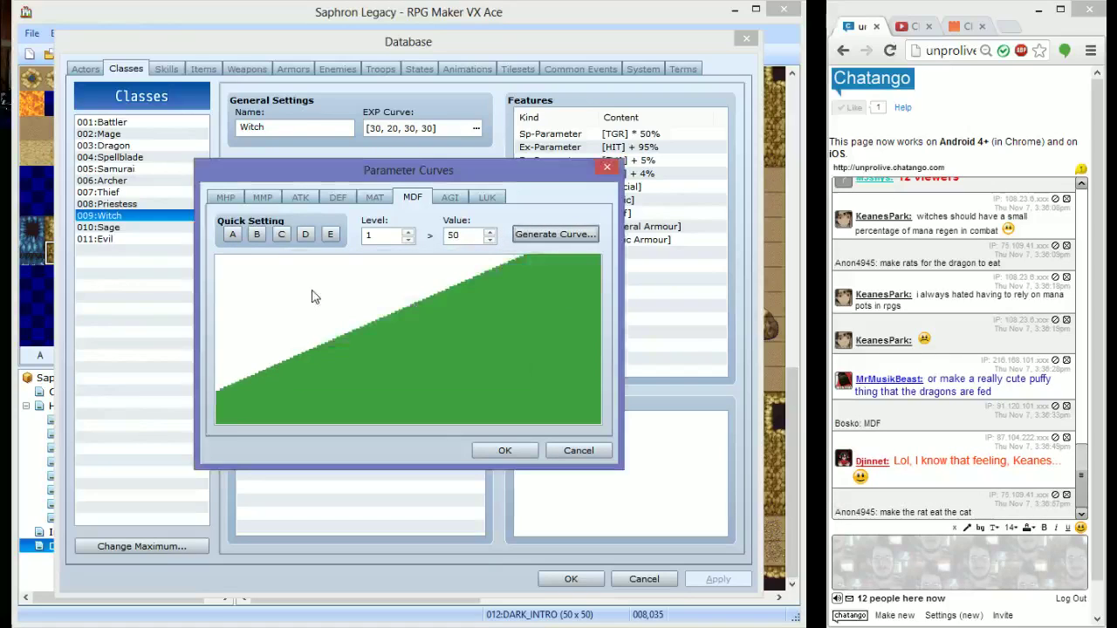
{"action": "left_click", "coordinate": [500, 449]}
{"action": "left_click", "coordinate": [702, 582]}
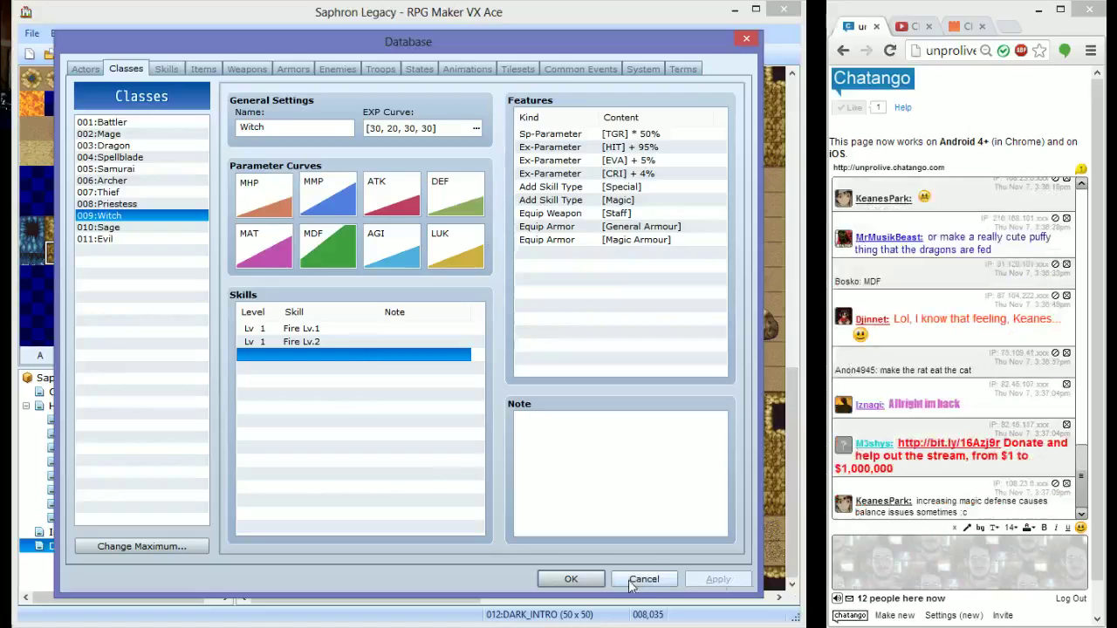
{"action": "left_click", "coordinate": [566, 584]}
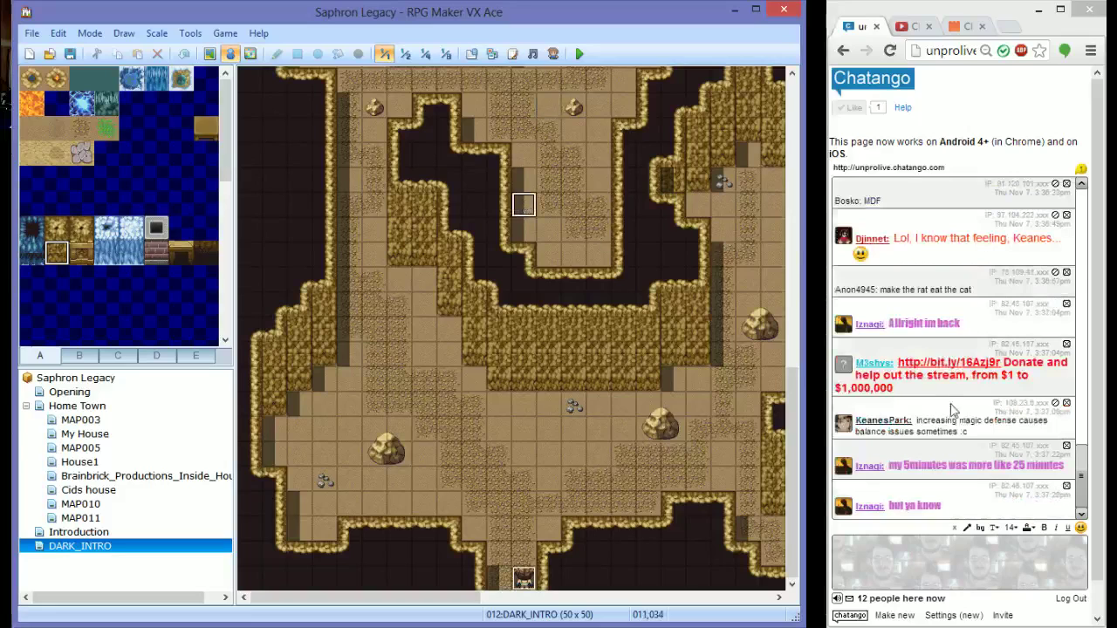
Reopen the database and start a battle test of the Slime*4 troop
{"action": "left_click", "coordinate": [470, 53]}
{"action": "left_click", "coordinate": [460, 69]}
{"action": "left_click", "coordinate": [419, 69]}
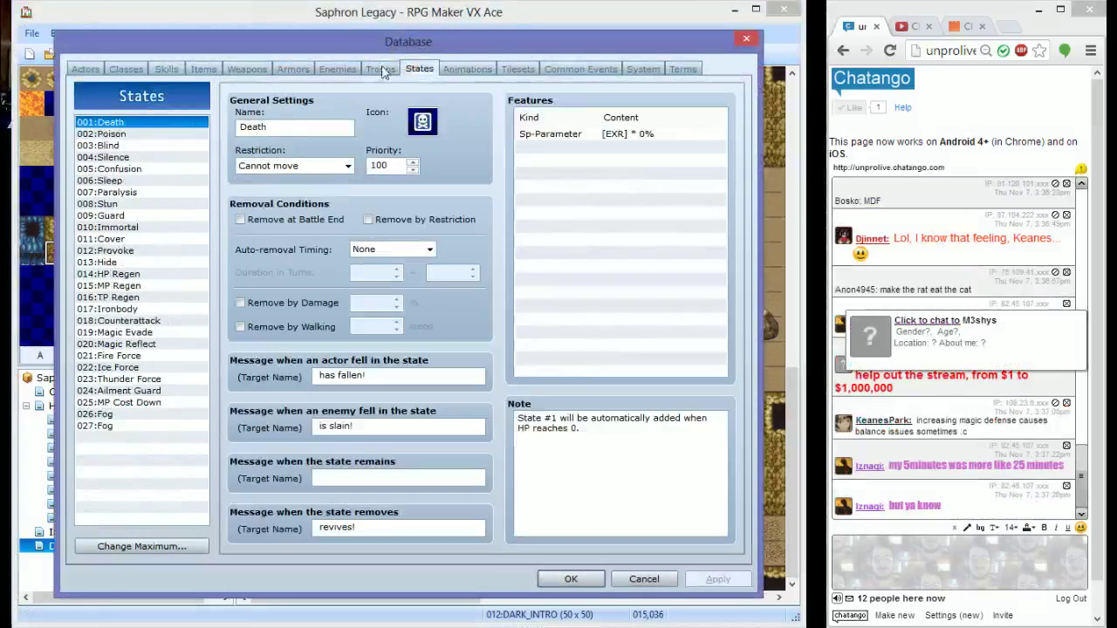
{"action": "left_click", "coordinate": [380, 69]}
{"action": "left_click", "coordinate": [616, 130]}
{"action": "left_click", "coordinate": [457, 429]}
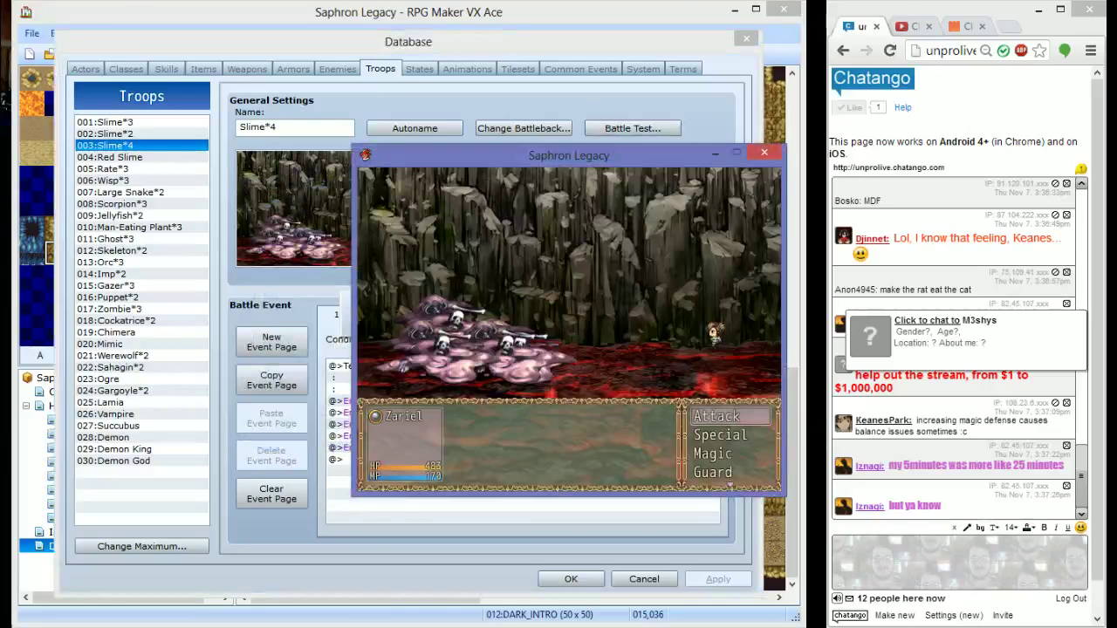
Cast Fire Lv.2 on a slime in the battle test, watch the enemies' turn and end the test
{"action": "key", "text": "Down"}
{"action": "key", "text": "Return"}
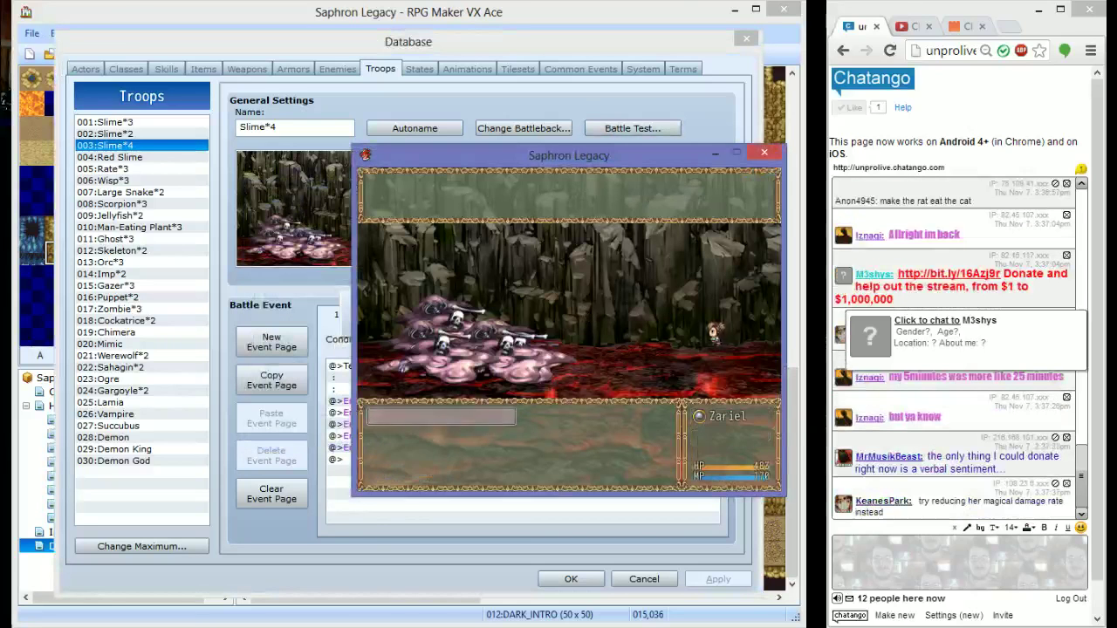
{"action": "key", "text": "Escape"}
{"action": "key", "text": "Down"}
{"action": "key", "text": "Return"}
{"action": "key", "text": "Right"}
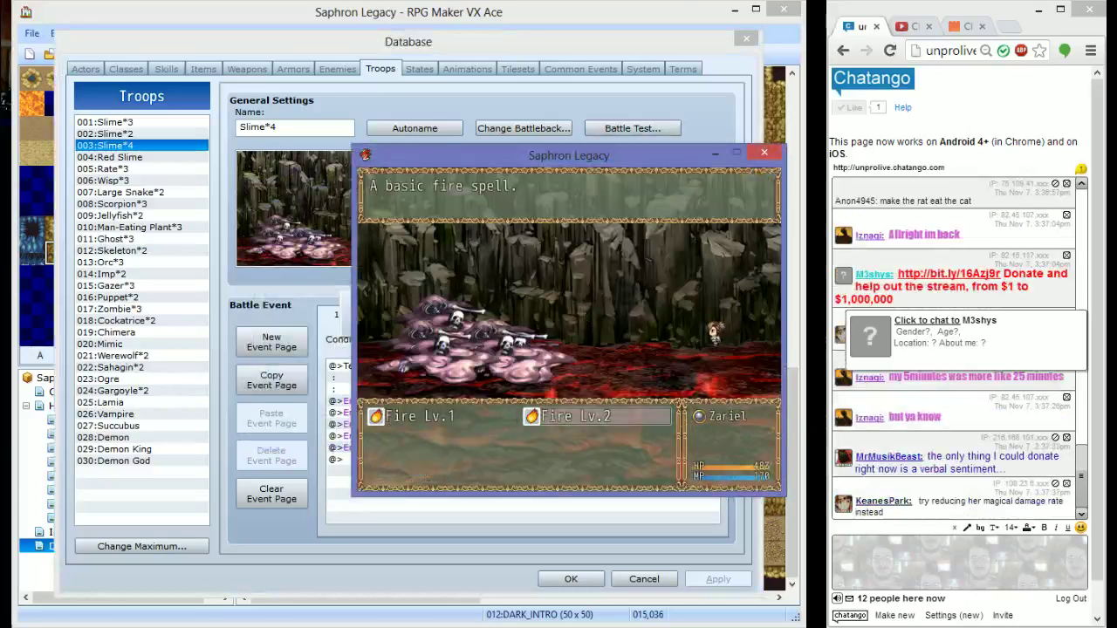
{"action": "key", "text": "Return"}
{"action": "key", "text": "Return"}
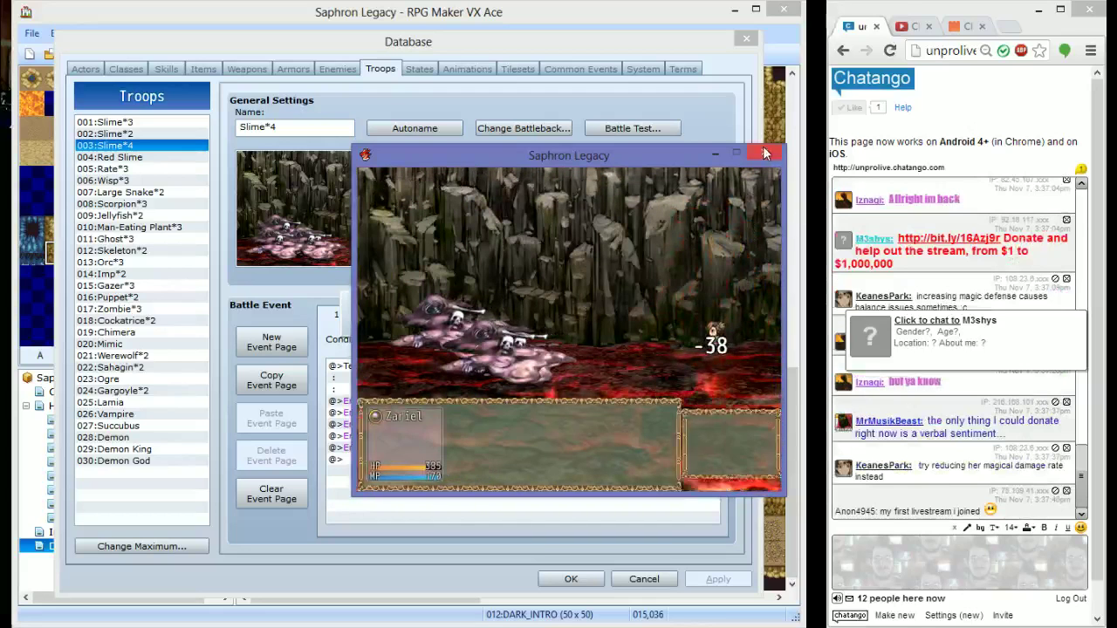
{"action": "key", "text": "alt+F4"}
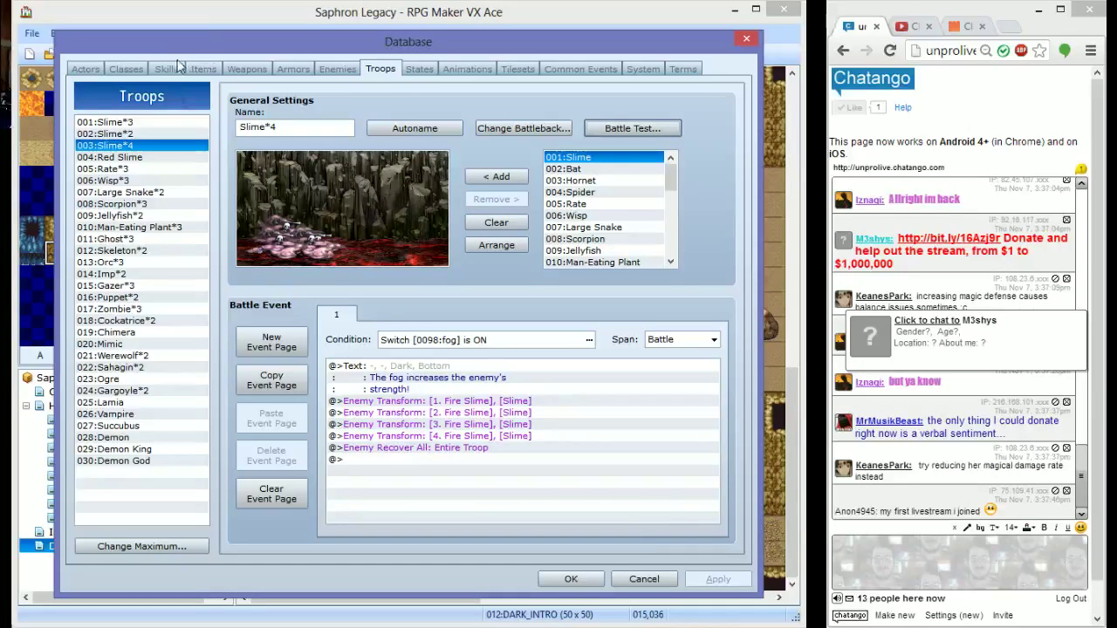
Reset the Witch's MDF curve to quick setting A and apply the change
{"action": "left_click", "coordinate": [176, 64]}
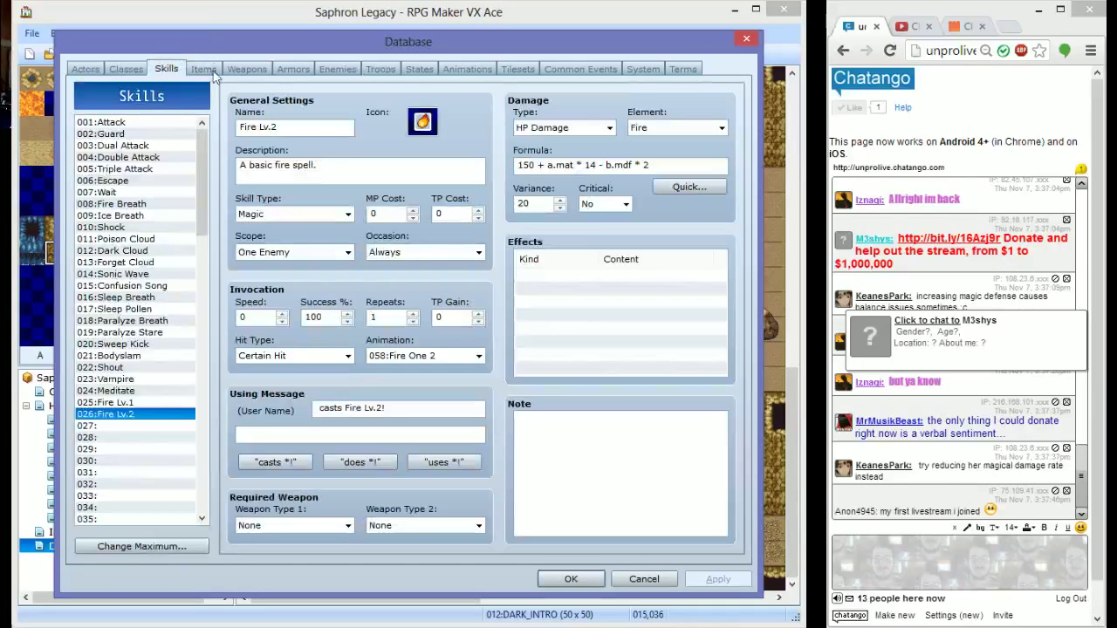
{"action": "left_click", "coordinate": [131, 69]}
{"action": "double_click", "coordinate": [321, 249]}
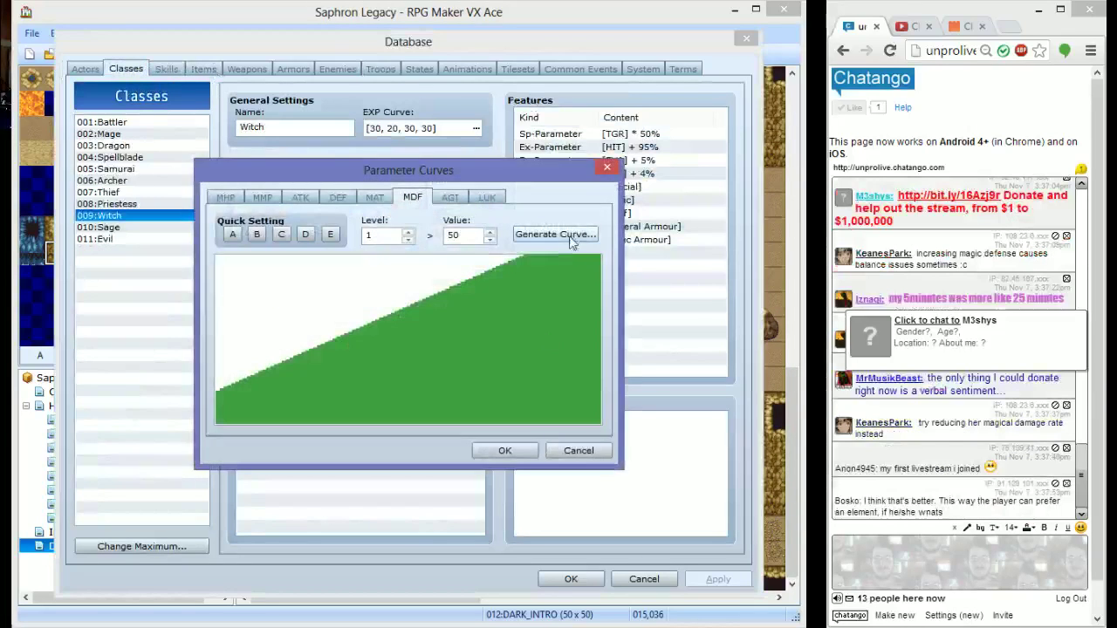
{"action": "left_click", "coordinate": [232, 234]}
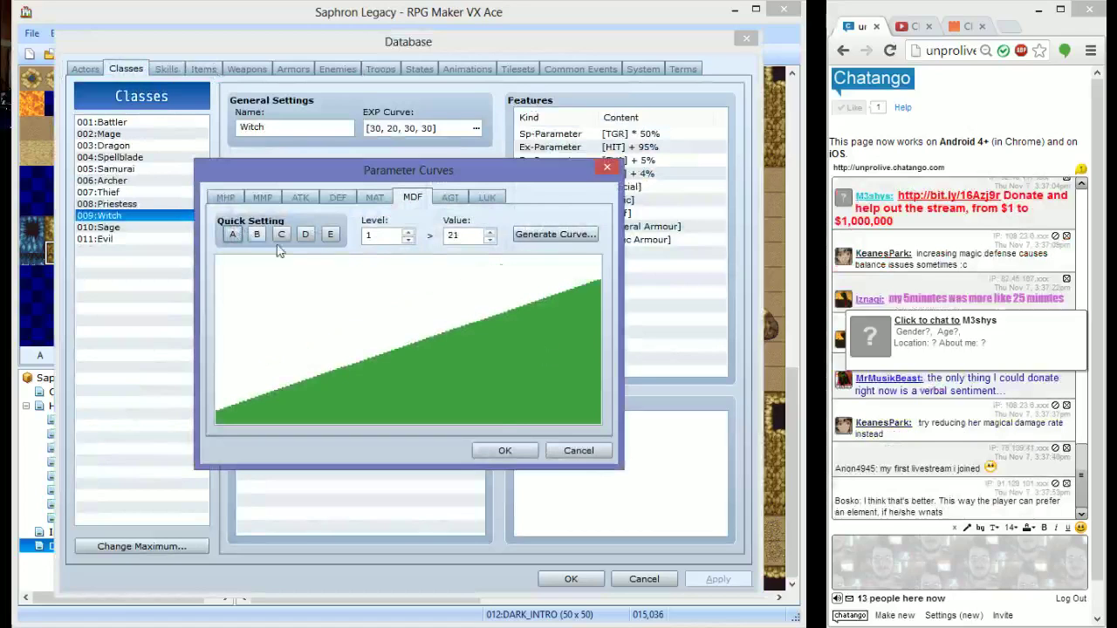
{"action": "left_click", "coordinate": [504, 450]}
{"action": "left_click", "coordinate": [721, 579]}
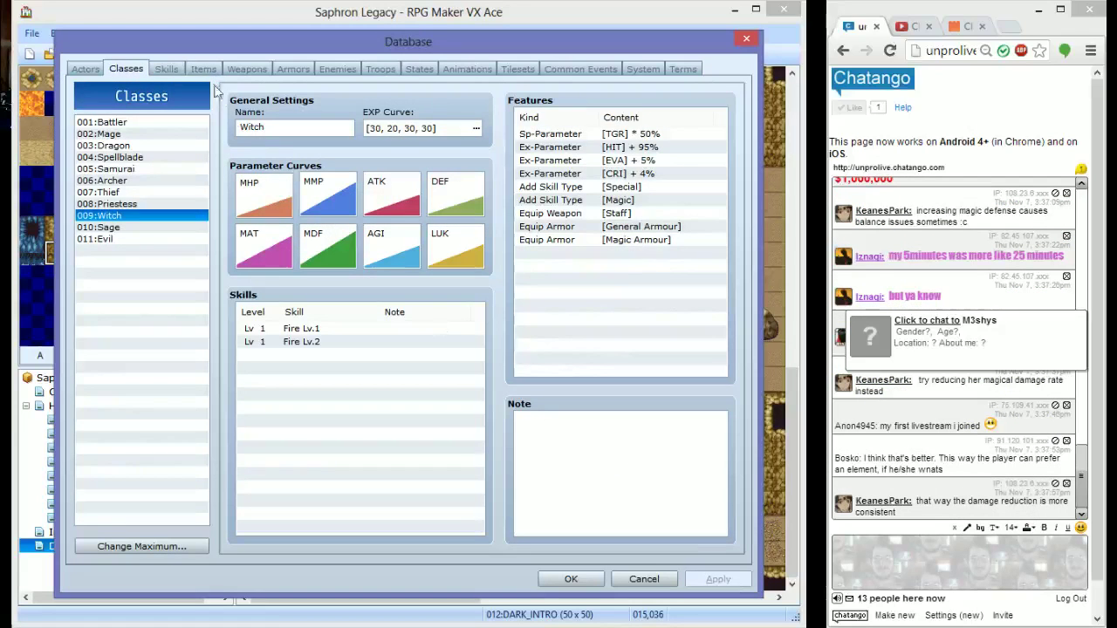
Delete the Fire Lv.1 action pattern from the Fire Slime enemy
{"action": "left_click", "coordinate": [249, 68]}
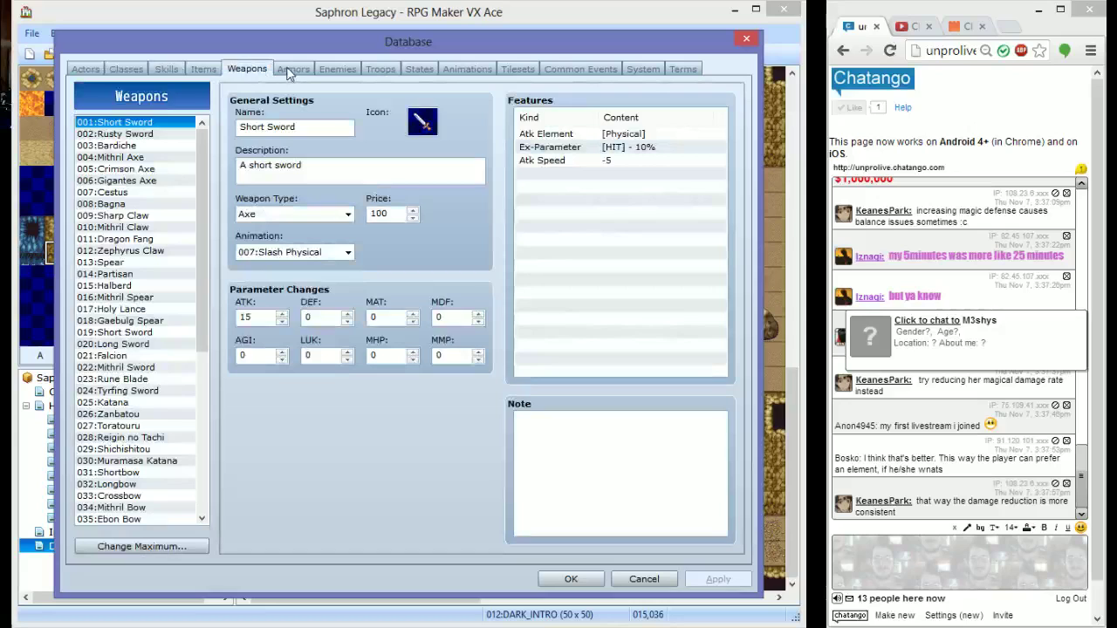
{"action": "left_click", "coordinate": [335, 70]}
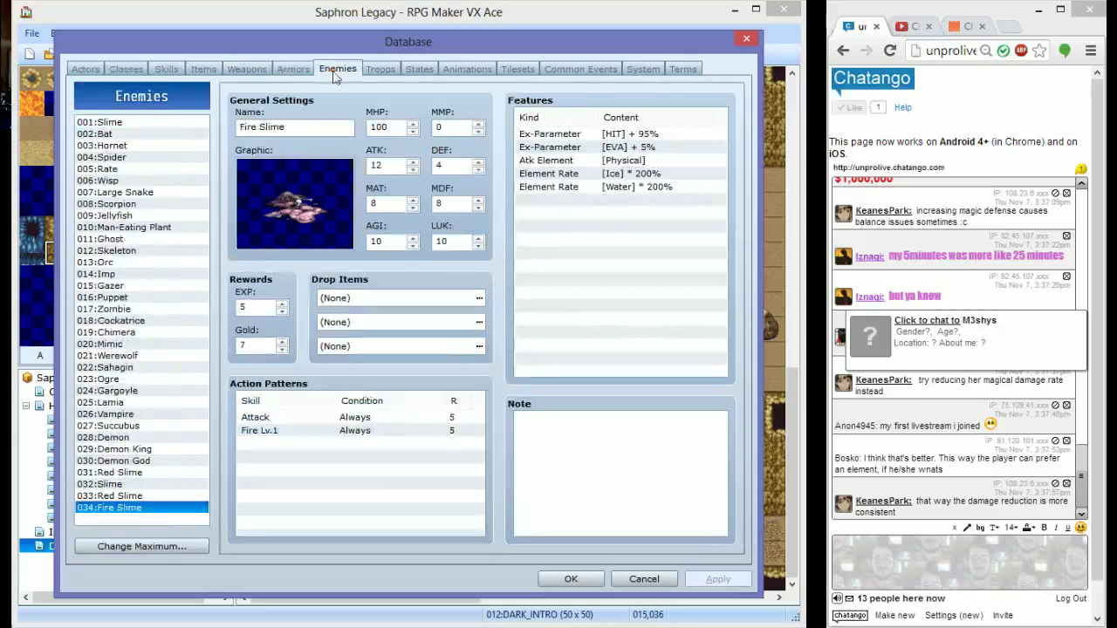
{"action": "left_click", "coordinate": [316, 443]}
{"action": "left_click", "coordinate": [327, 431]}
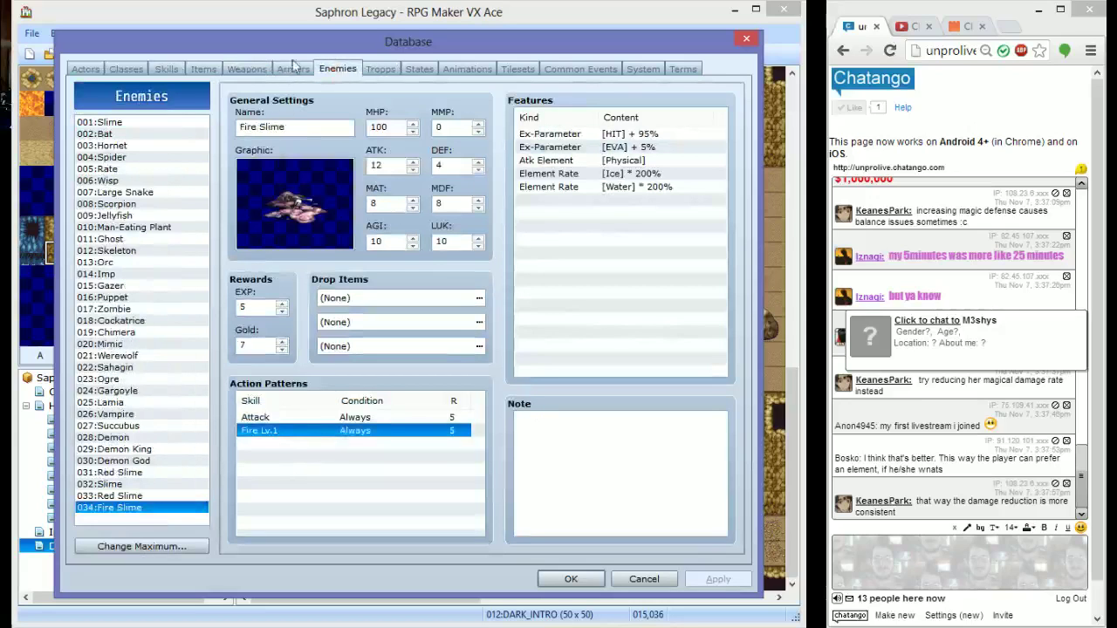
{"action": "key", "text": "Delete"}
Copy the Fire Lv.1 skill into the empty skill slot 027
{"action": "left_click", "coordinate": [380, 68]}
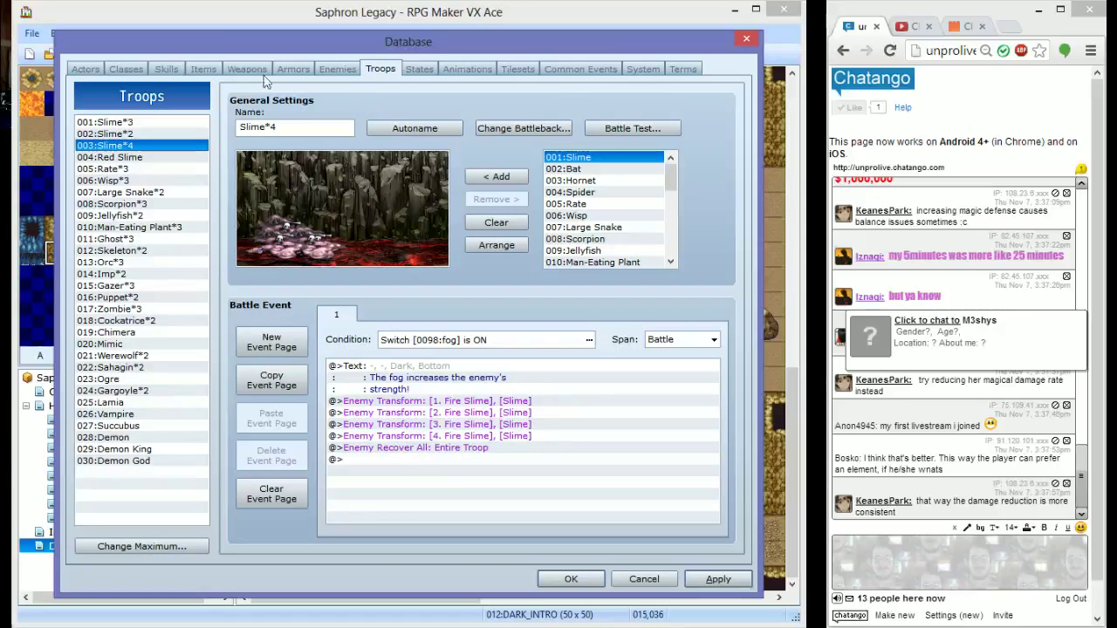
{"action": "left_click", "coordinate": [167, 69]}
{"action": "left_click", "coordinate": [142, 403]}
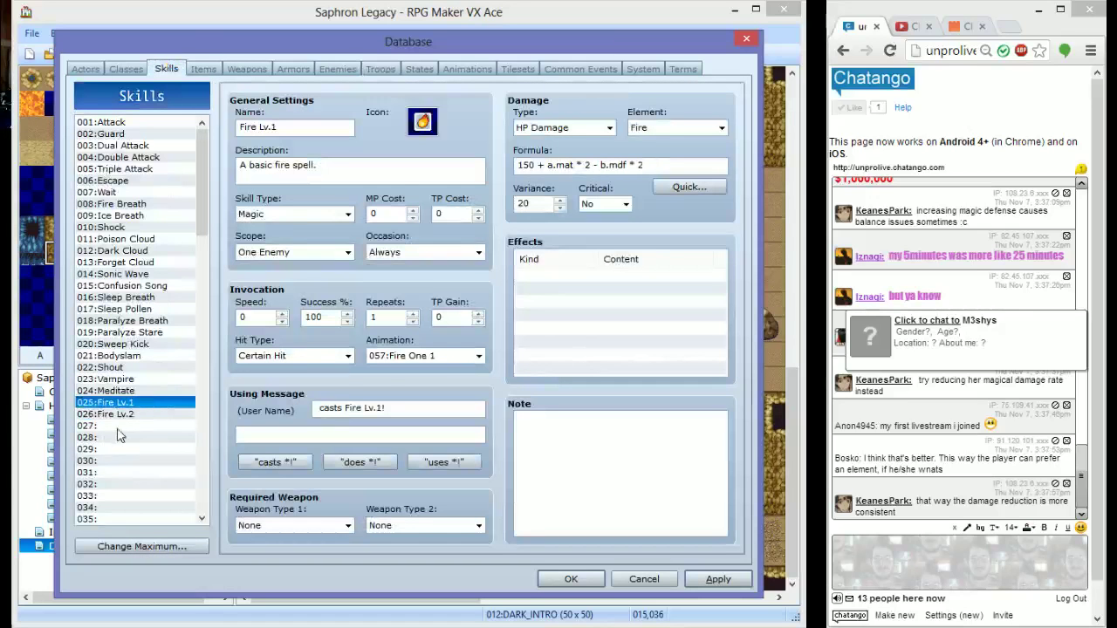
{"action": "left_click", "coordinate": [119, 428]}
{"action": "key", "text": "ctrl+v"}
Rename the copied skill in slot 027 to Fire
{"action": "key", "text": "Tab"}
{"action": "key", "text": "End"}
{"action": "key", "text": "BackSpace"}
{"action": "key", "text": "BackSpace"}
{"action": "key", "text": "BackSpace"}
{"action": "key", "text": "BackSpace"}
{"action": "key", "text": "BackSpace"}
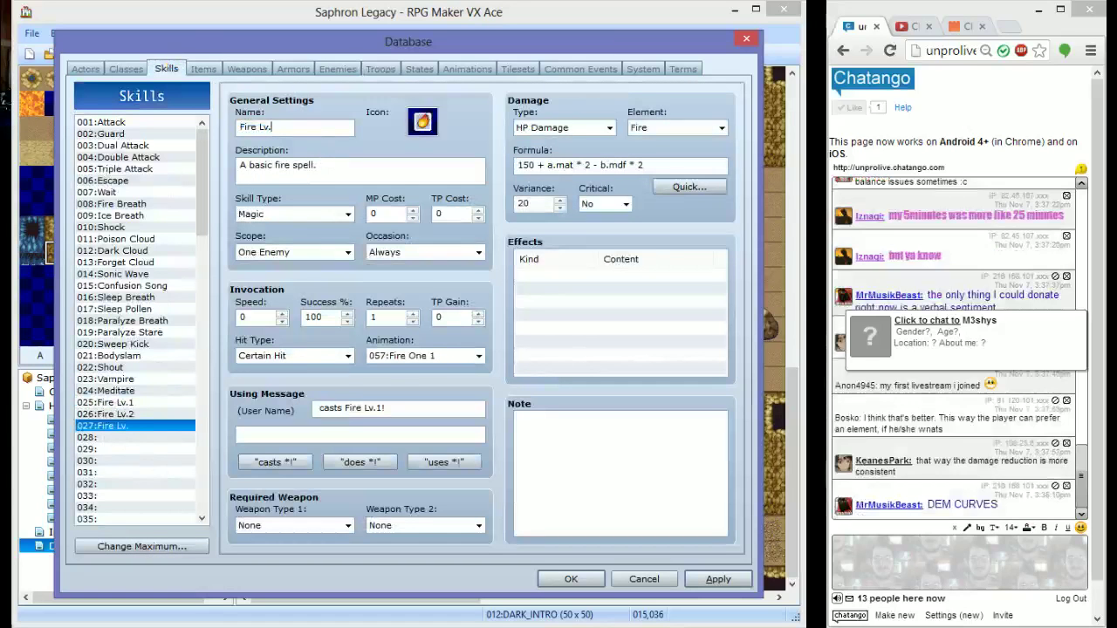
{"action": "key", "text": "Tab"}
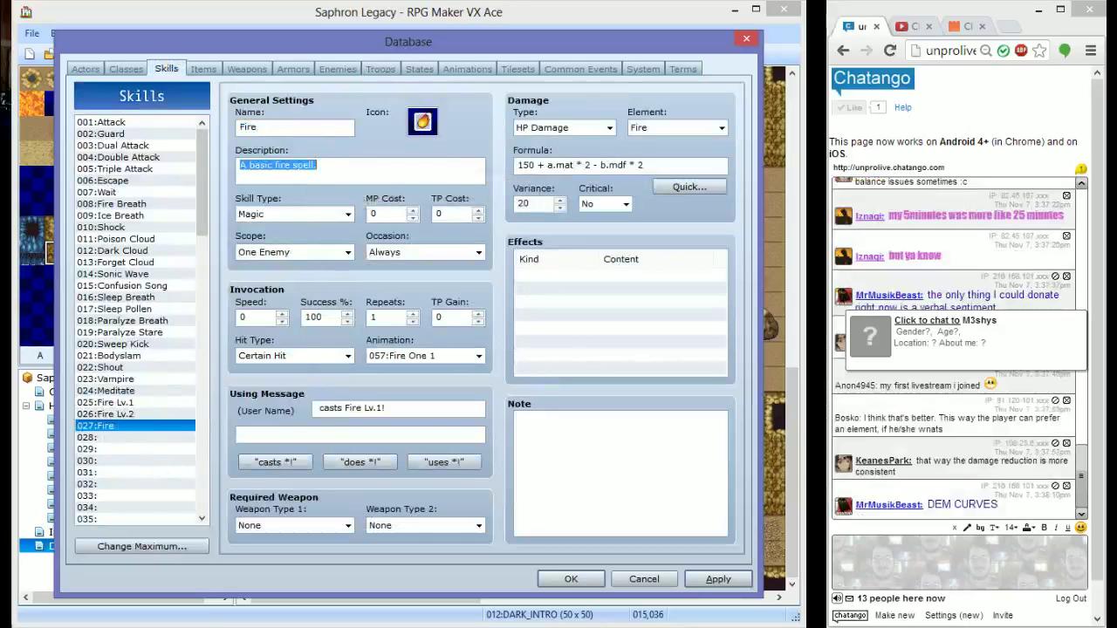
{"action": "key", "text": "End"}
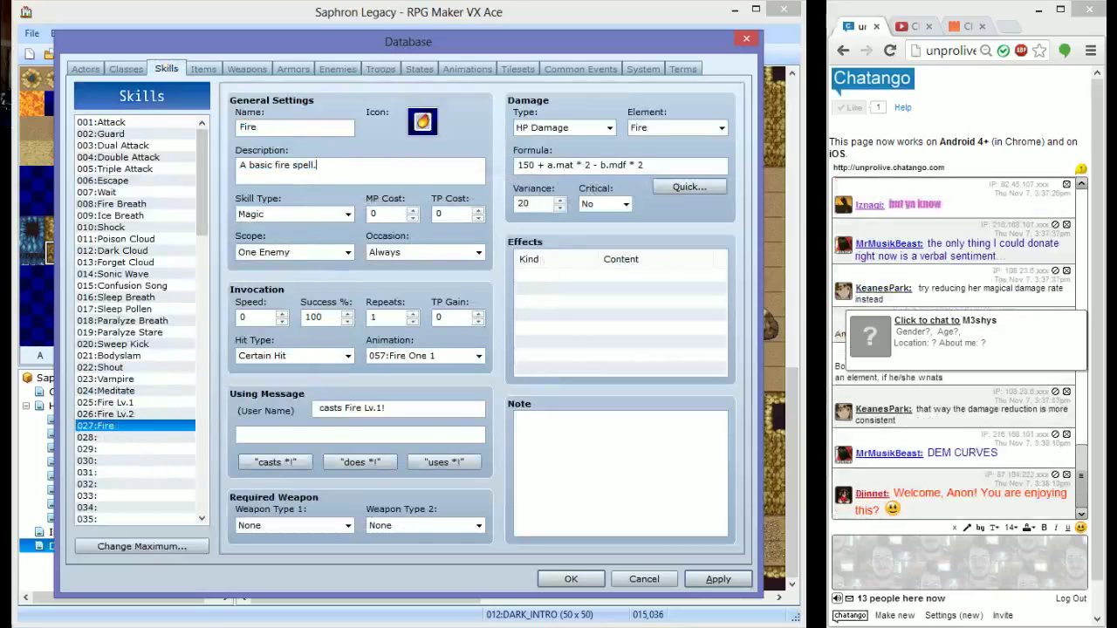
Set the Fire skill's damage formula to 150 + a.mat - b.mdf * 2 and apply the change
{"action": "left_click", "coordinate": [578, 165]}
{"action": "key", "text": "BackSpace"}
{"action": "key", "text": "BackSpace"}
{"action": "key", "text": "BackSpace"}
{"action": "key", "text": "BackSpace"}
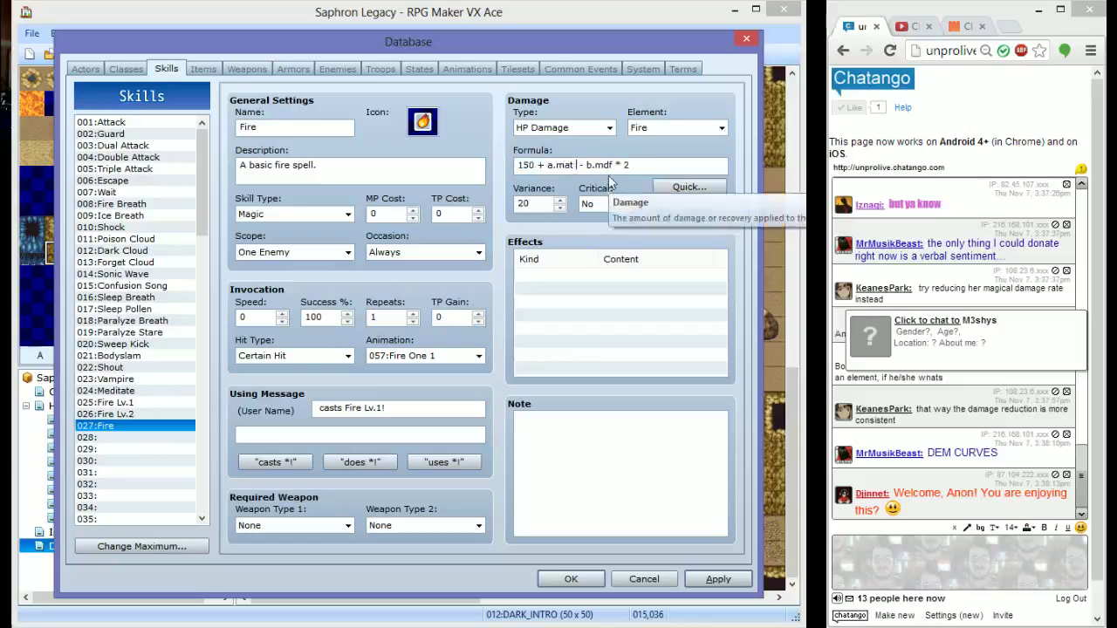
{"action": "left_click", "coordinate": [717, 579]}
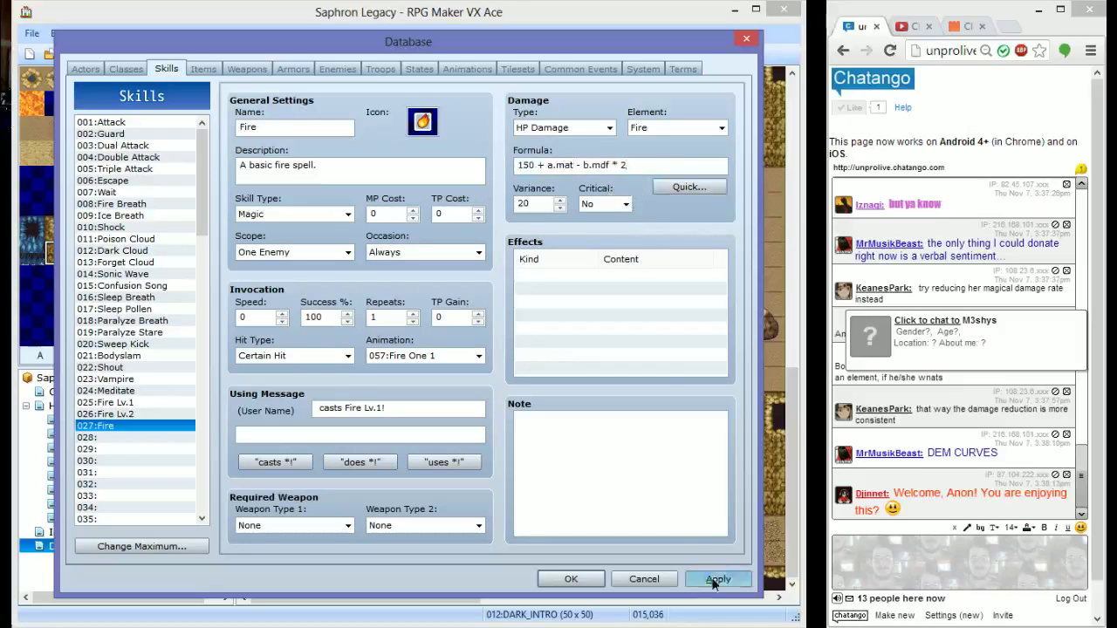
{"action": "left_click", "coordinate": [126, 68]}
{"action": "double_click", "coordinate": [376, 353]}
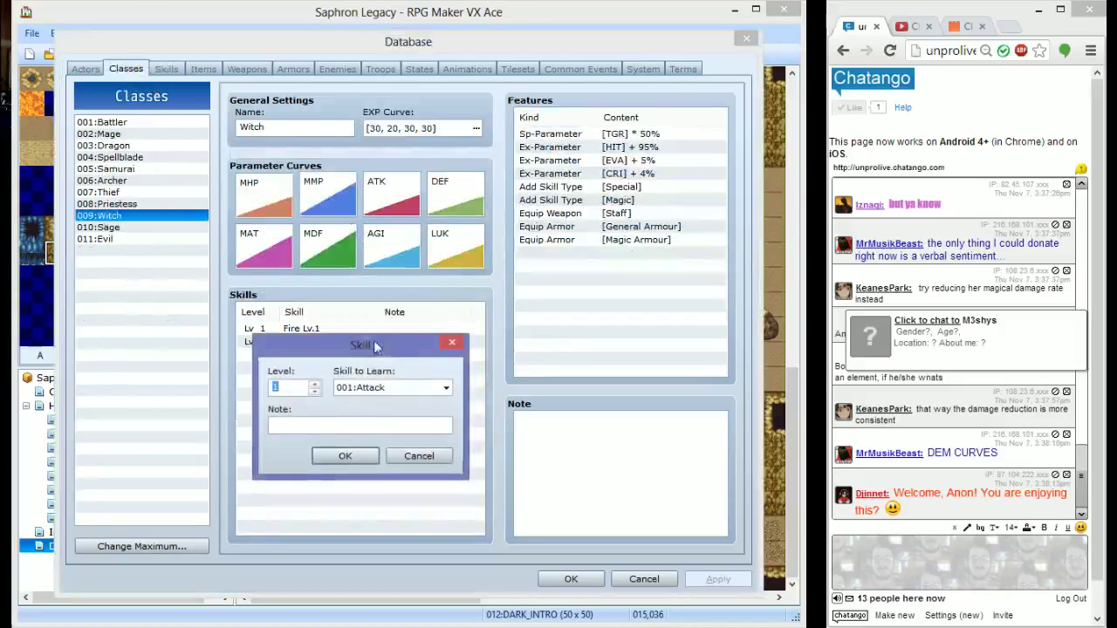
{"action": "left_click", "coordinate": [421, 455]}
Add an action pattern to the Fire Slime enemy that uses the 027:Fire skill under the Always condition
{"action": "left_click", "coordinate": [341, 75]}
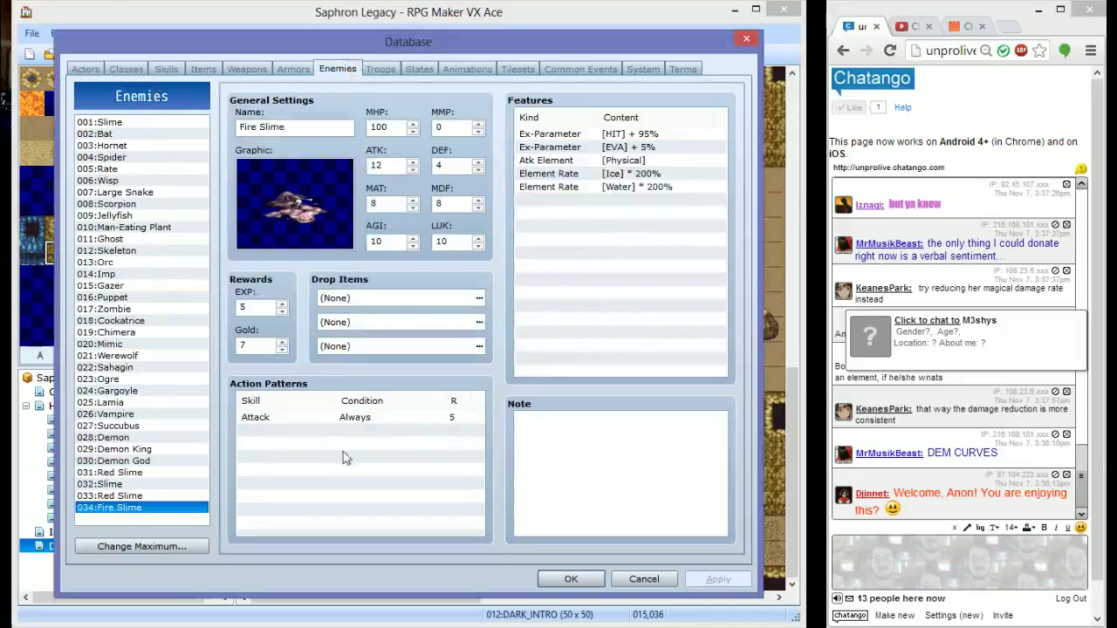
{"action": "double_click", "coordinate": [343, 451]}
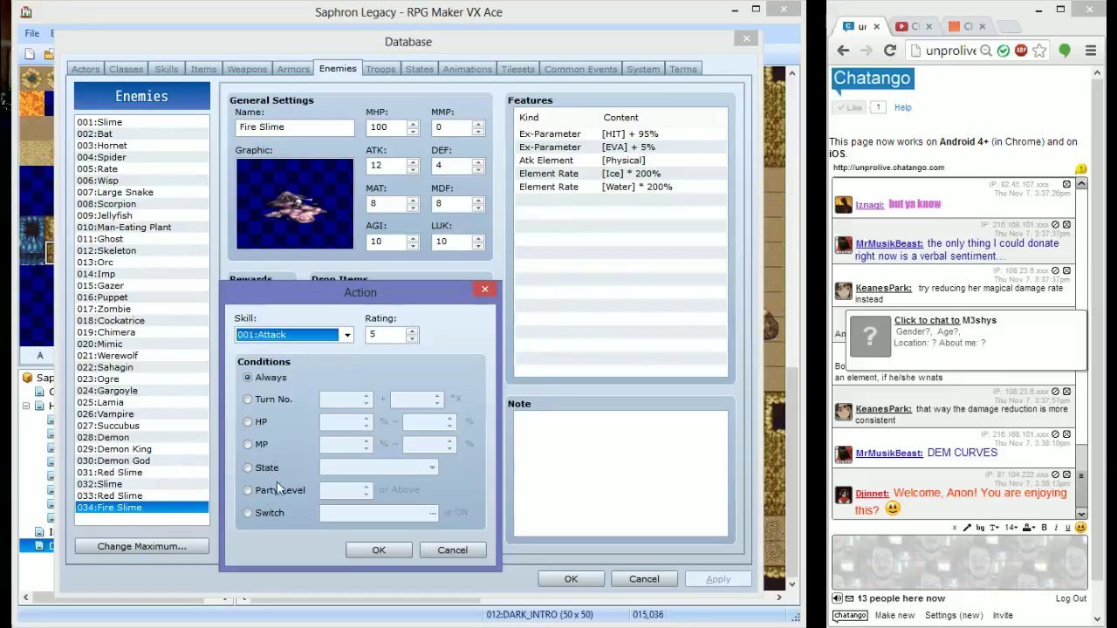
{"action": "left_click", "coordinate": [324, 335]}
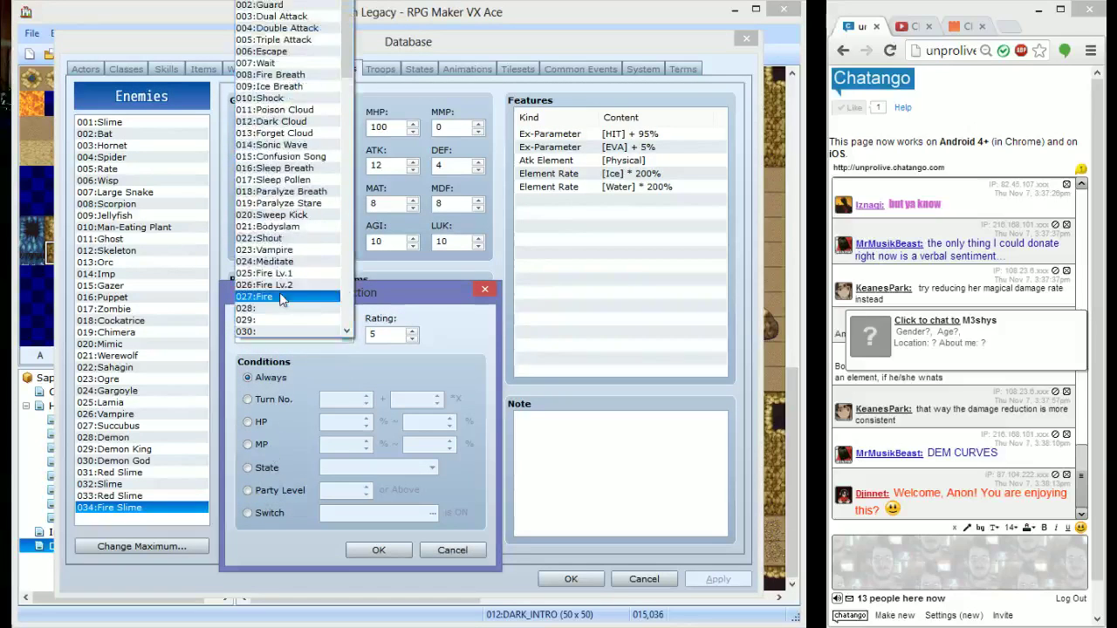
{"action": "left_click", "coordinate": [288, 282]}
{"action": "left_click", "coordinate": [379, 549]}
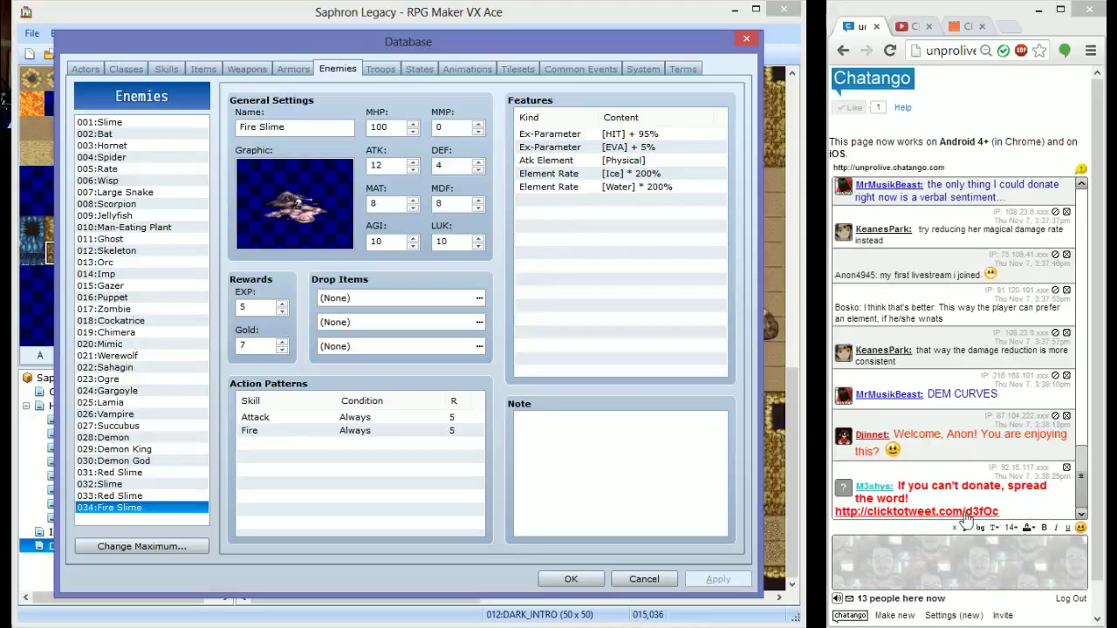
Start a battle test of the Slime*4 troop and cast Fire Lv.2 on a Fire Slime
{"action": "left_click", "coordinate": [385, 74]}
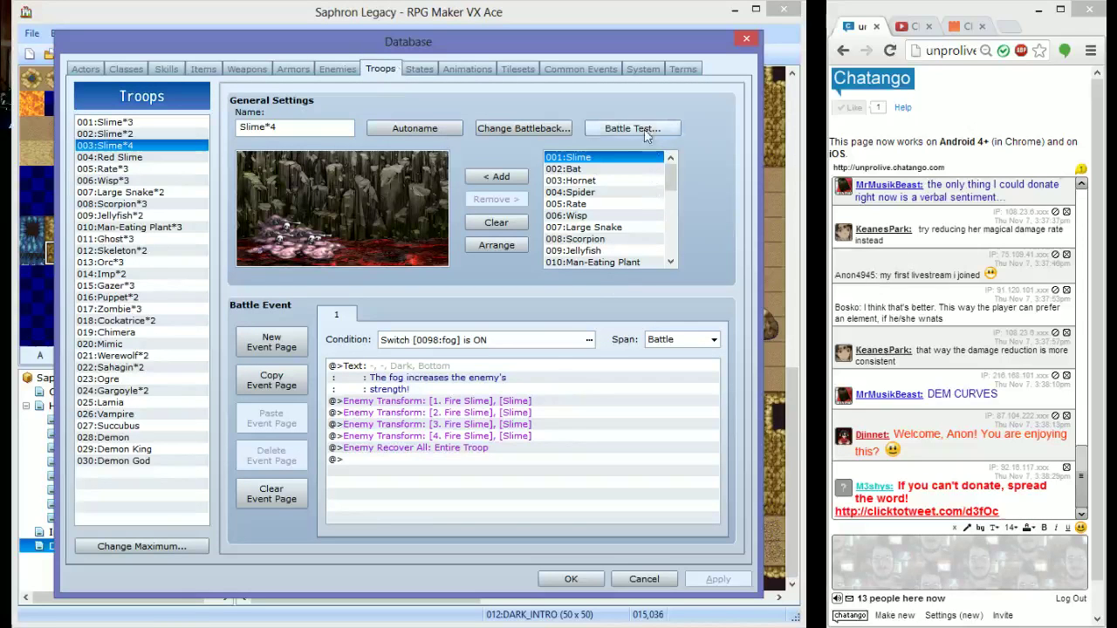
{"action": "left_click", "coordinate": [632, 128]}
{"action": "left_click", "coordinate": [469, 431]}
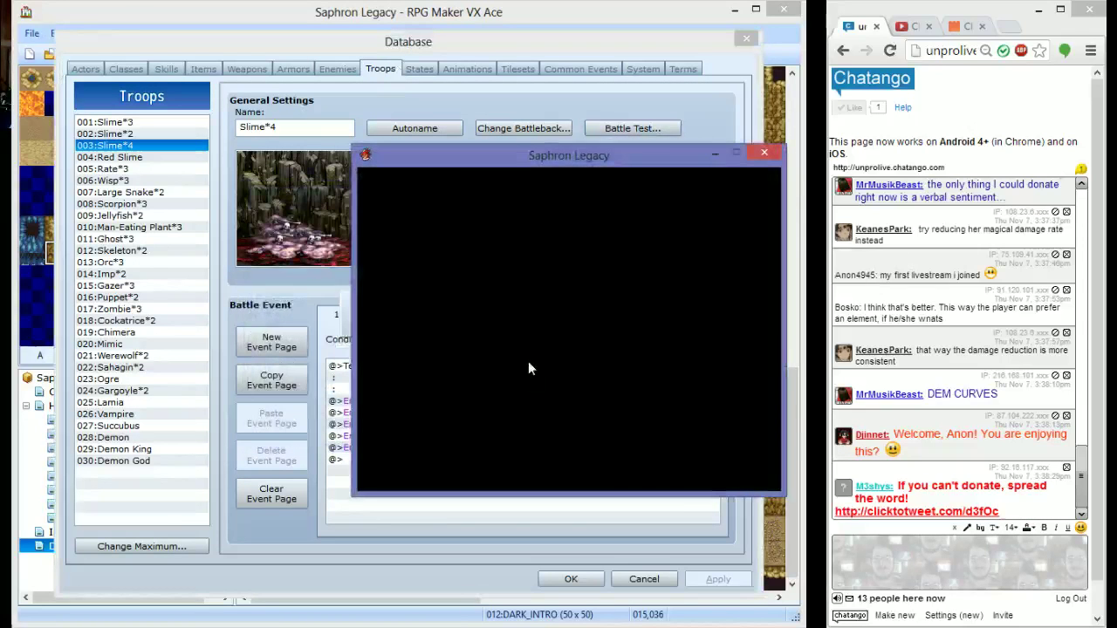
{"action": "key", "text": "Down"}
{"action": "key", "text": "Return"}
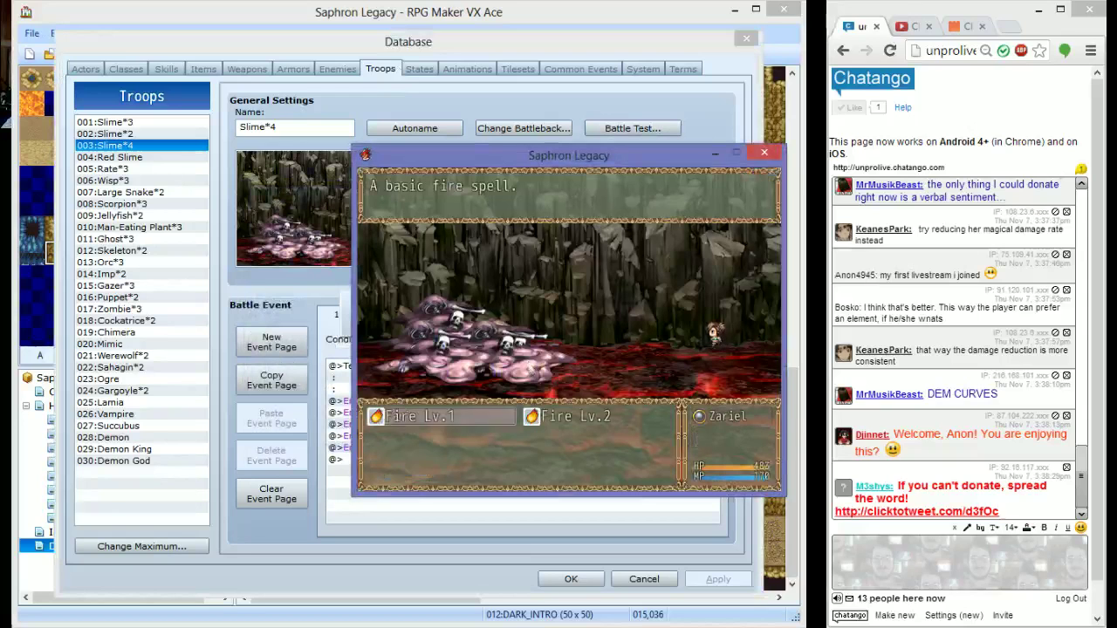
{"action": "key", "text": "Right"}
{"action": "key", "text": "Return"}
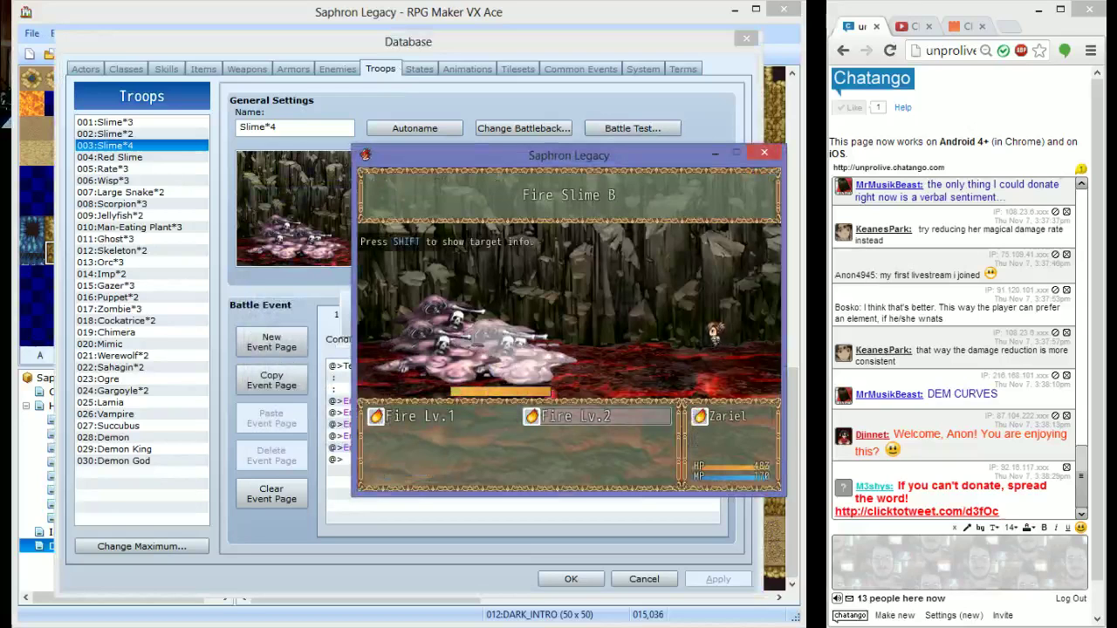
{"action": "key", "text": "Return"}
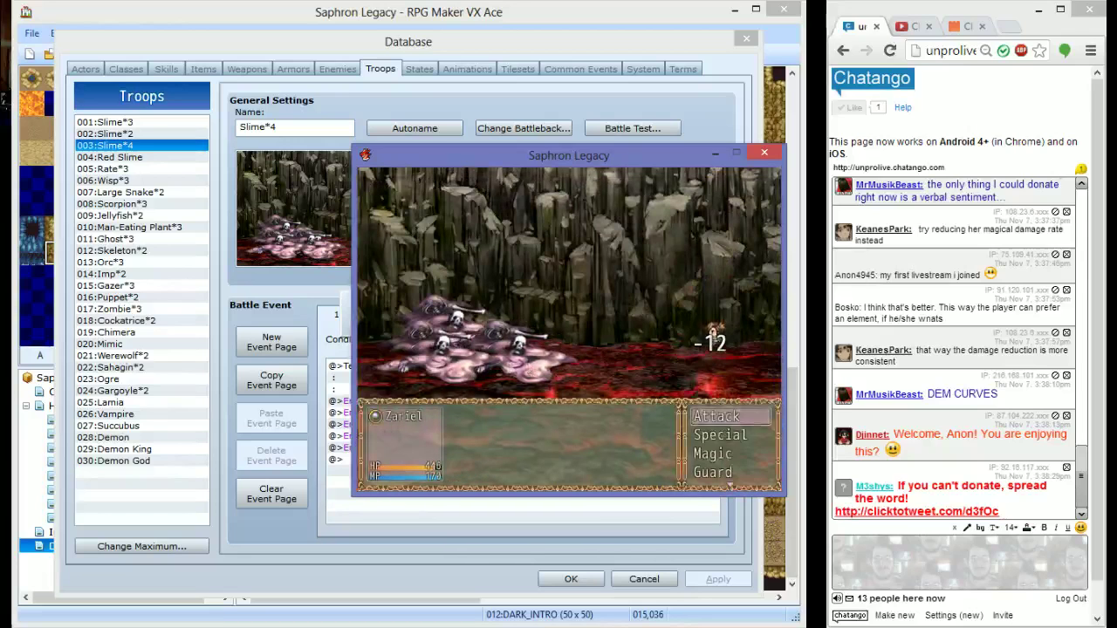
Play further rounds with the basic Attack to check the Fire Slimes' damage, ending the battle test
{"action": "key", "text": "Return"}
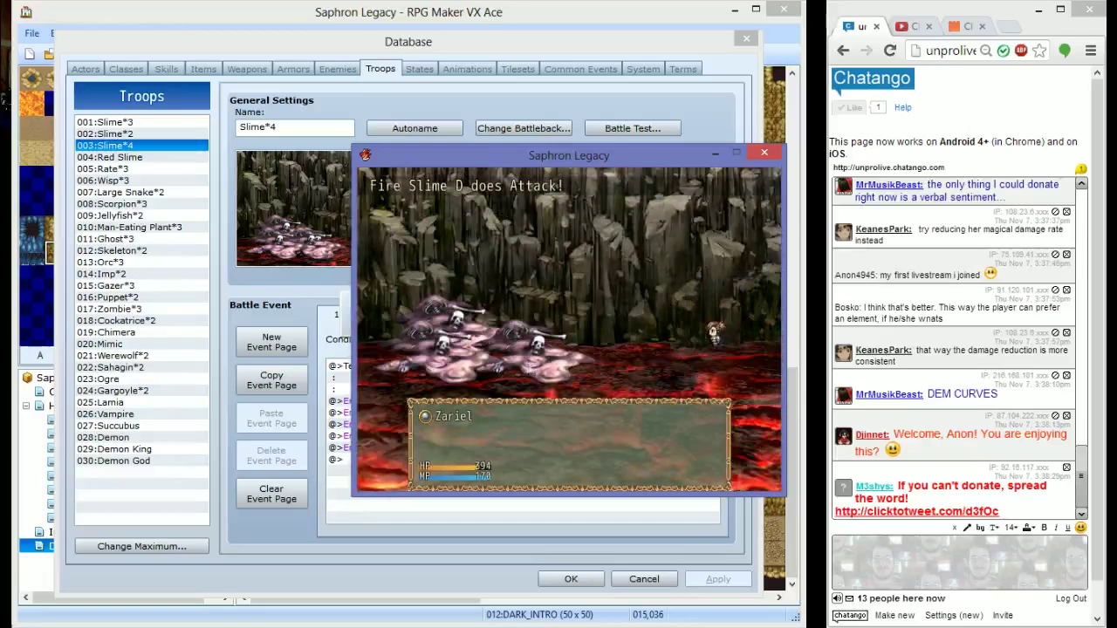
{"action": "key", "text": "Return"}
{"action": "key", "text": "Return"}
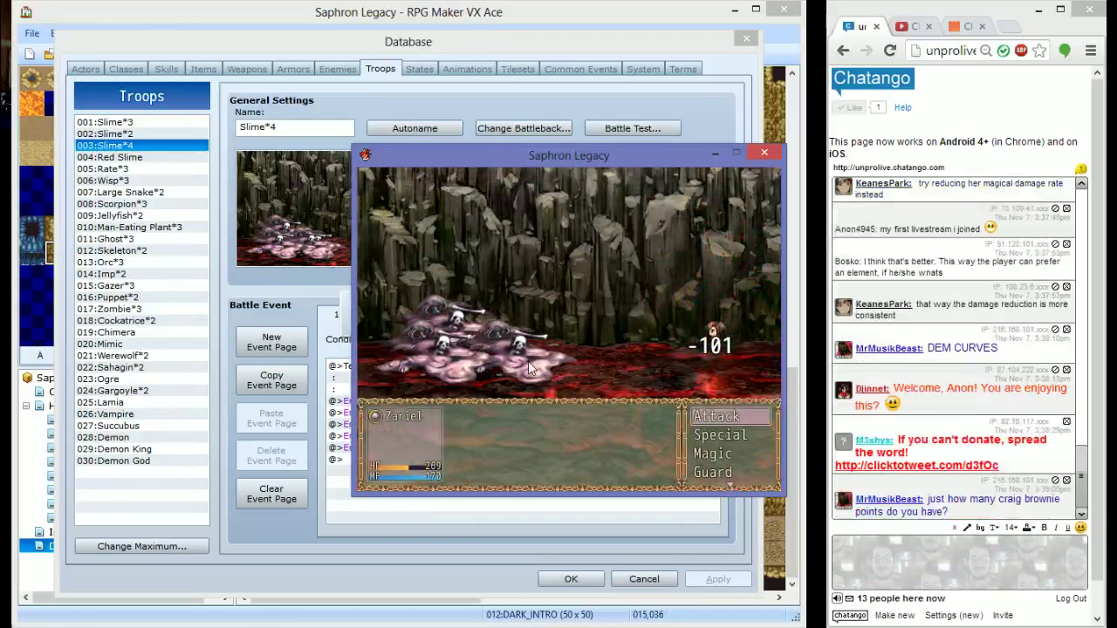
{"action": "key", "text": "Return"}
{"action": "key", "text": "Return"}
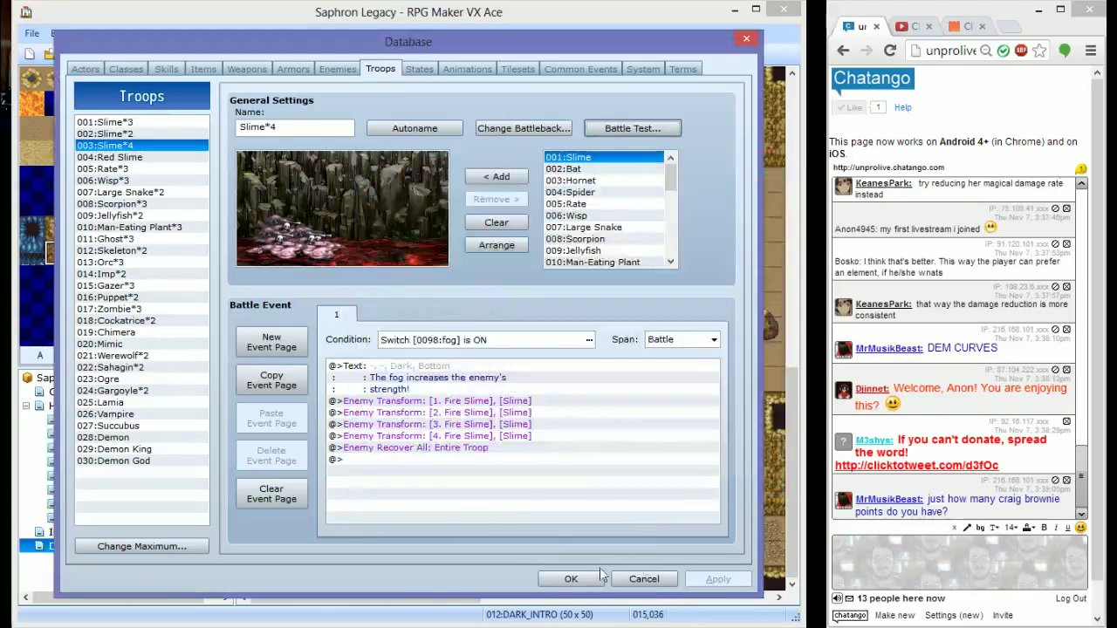
Accept the database changes and create a new event on the DARK_INTRO map at tile 007,039
{"action": "left_click", "coordinate": [558, 581]}
{"action": "left_click", "coordinate": [423, 329]}
{"action": "key", "text": "Return"}
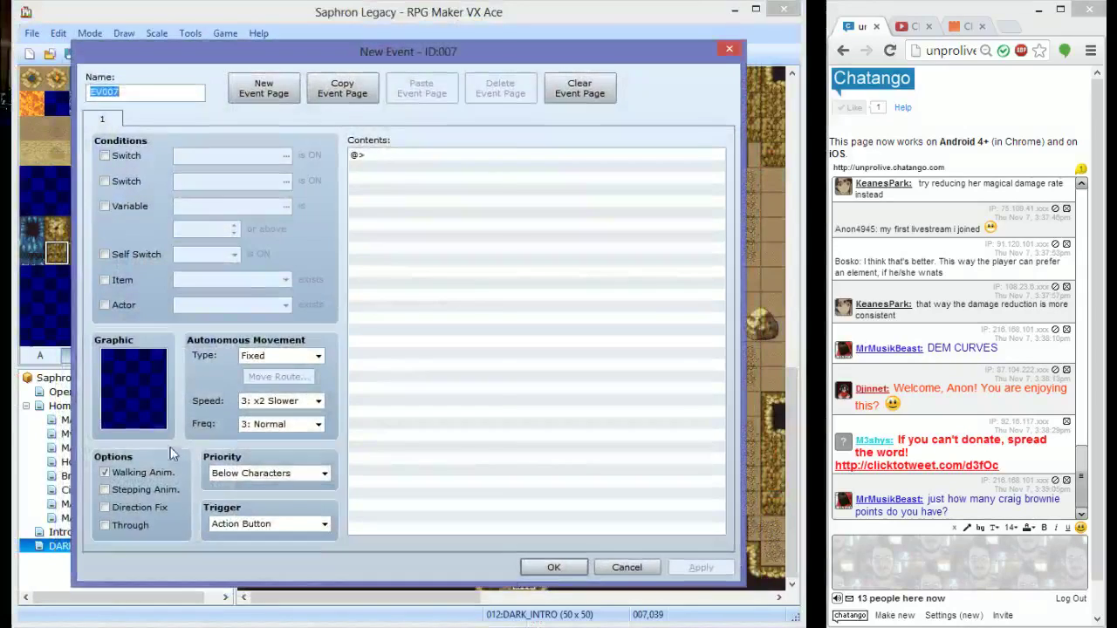
Give the new event the red slime graphic from the 29 - Monster character set
{"action": "double_click", "coordinate": [149, 397]}
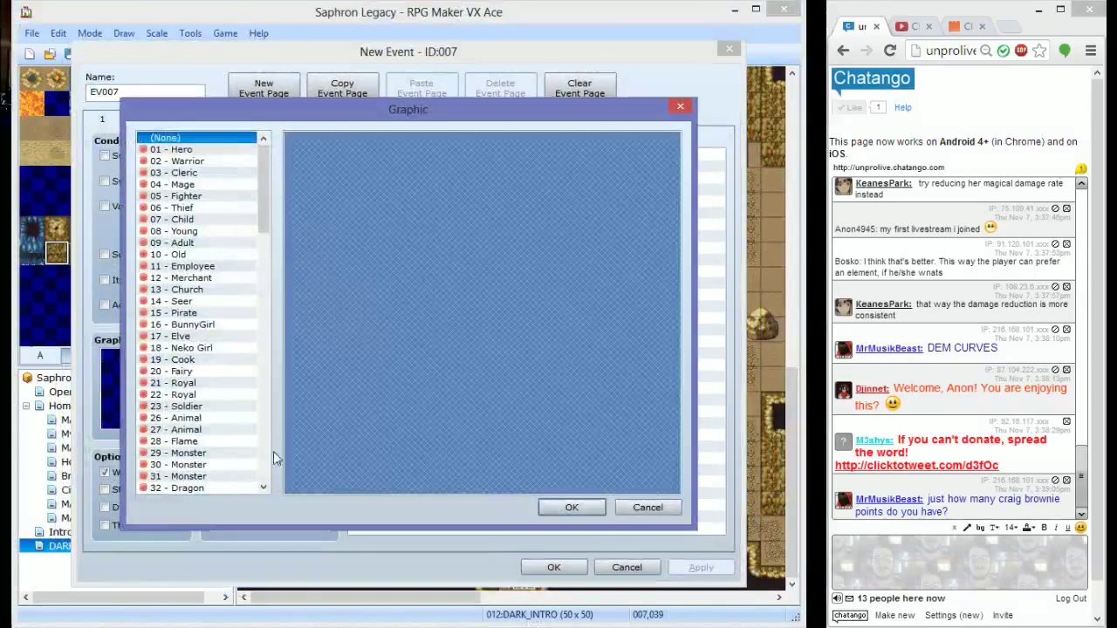
{"action": "left_click", "coordinate": [223, 467]}
{"action": "key", "text": "Up"}
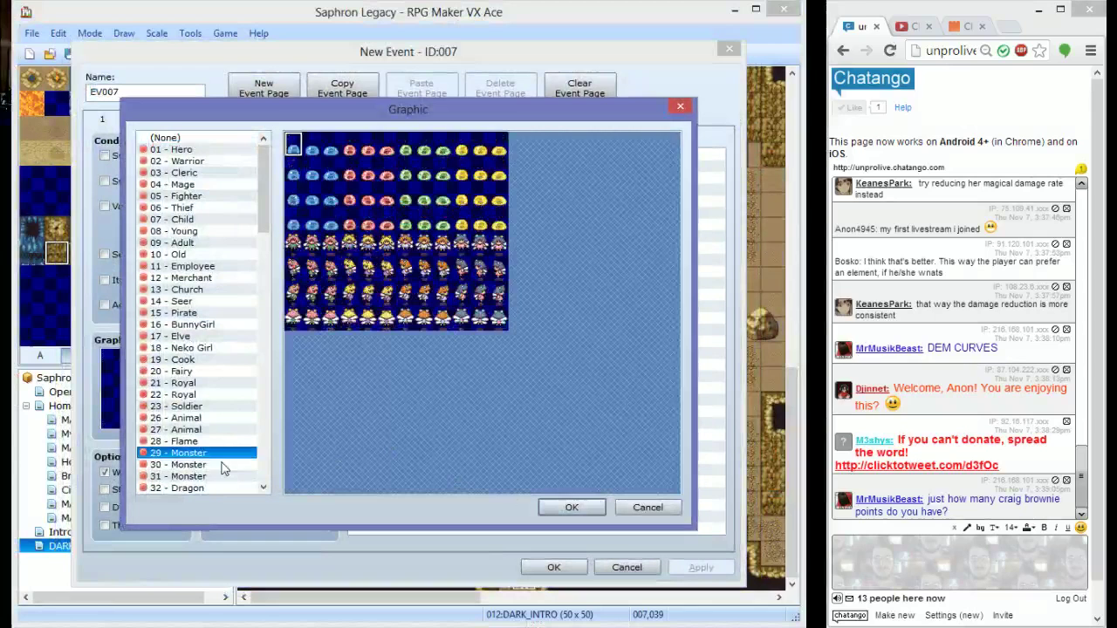
{"action": "key", "text": "Down"}
{"action": "key", "text": "Up"}
{"action": "double_click", "coordinate": [353, 147]}
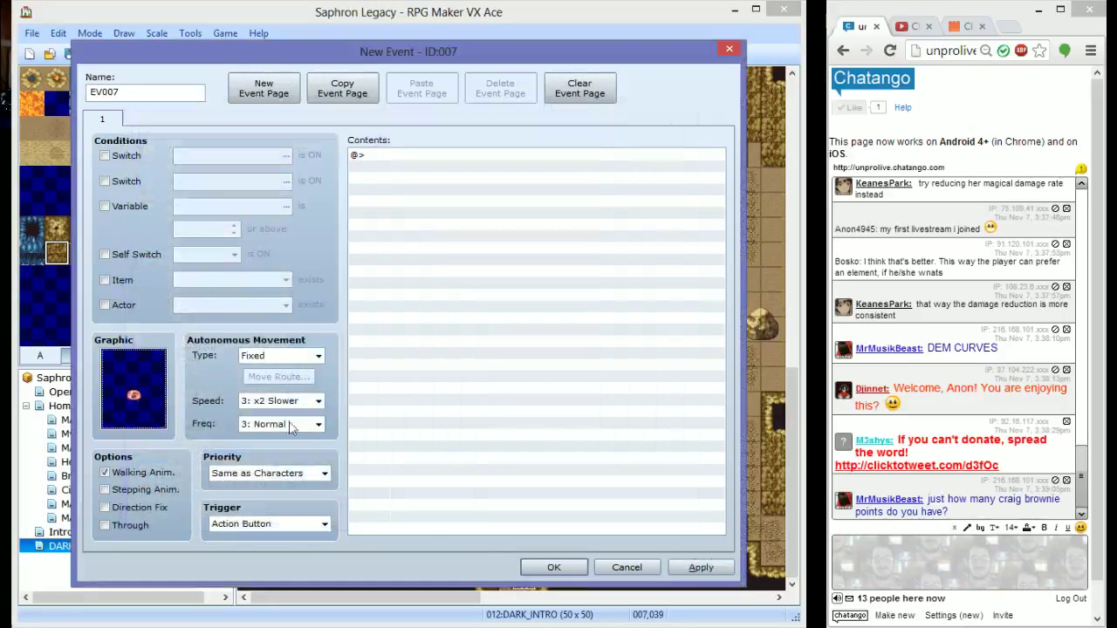
Set the event's autonomous movement type to Custom and open its move route for editing
{"action": "left_click", "coordinate": [277, 356]}
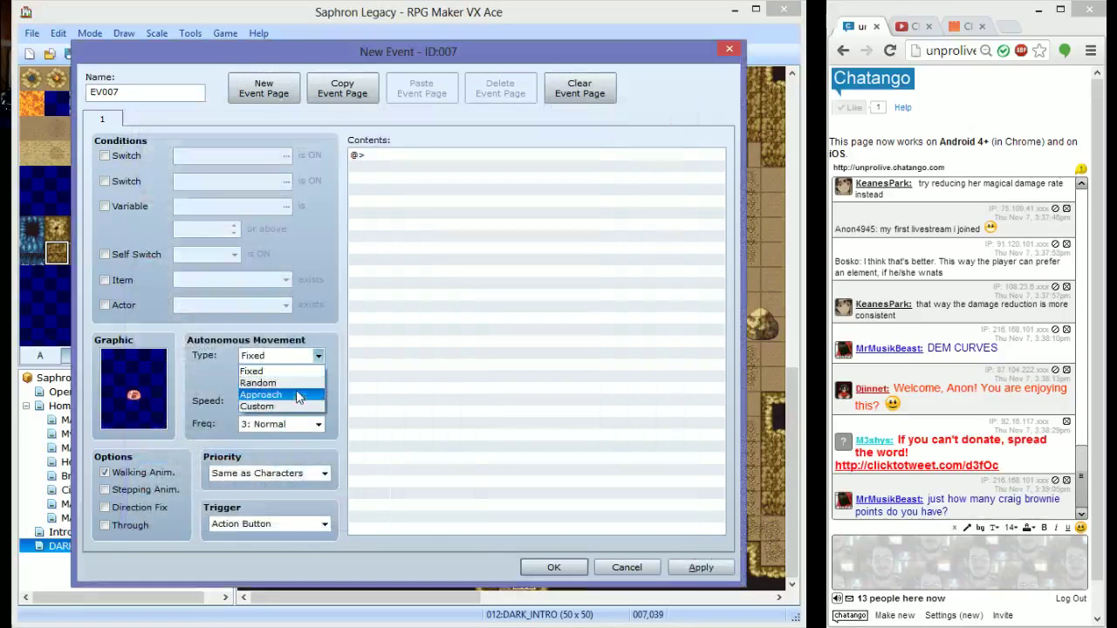
{"action": "left_click", "coordinate": [292, 383]}
{"action": "left_click", "coordinate": [291, 356]}
{"action": "left_click", "coordinate": [286, 405]}
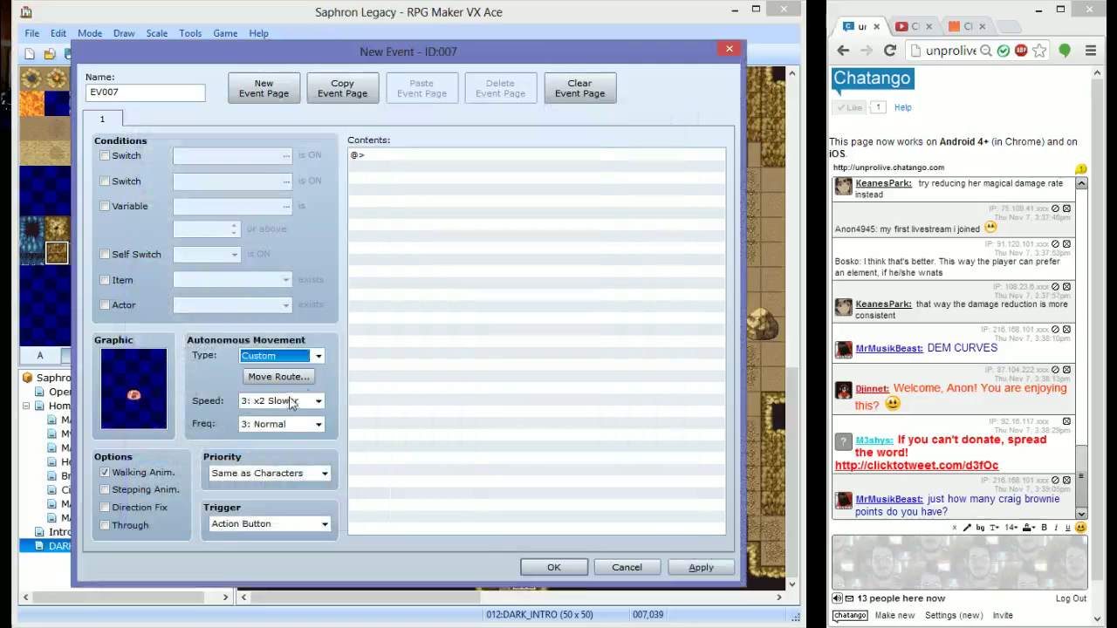
{"action": "left_click", "coordinate": [275, 376]}
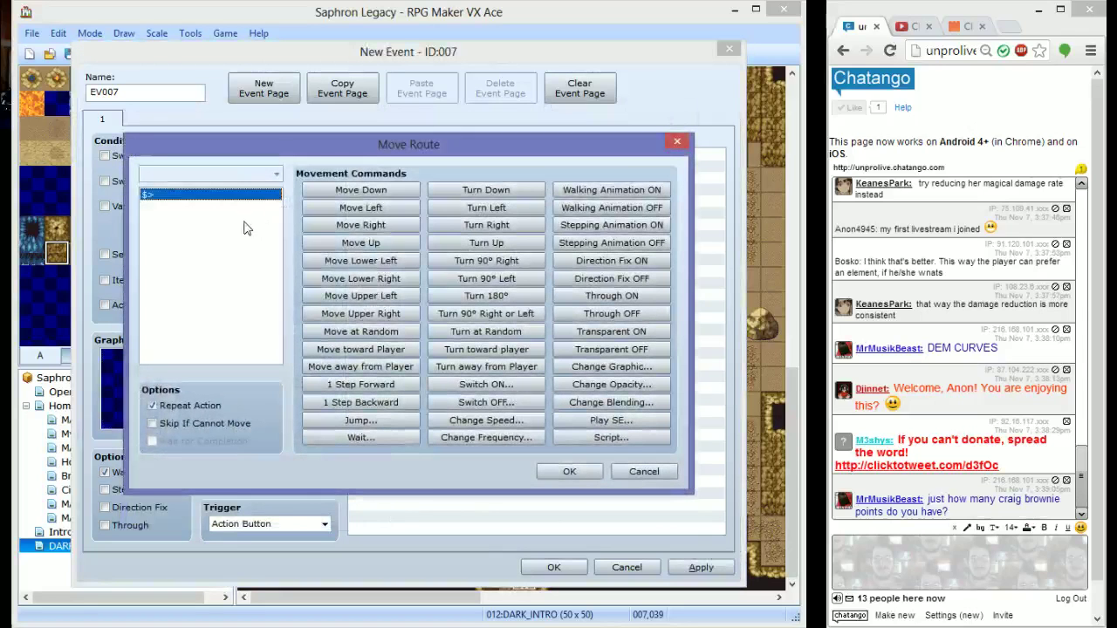
{"action": "left_click", "coordinate": [382, 333]}
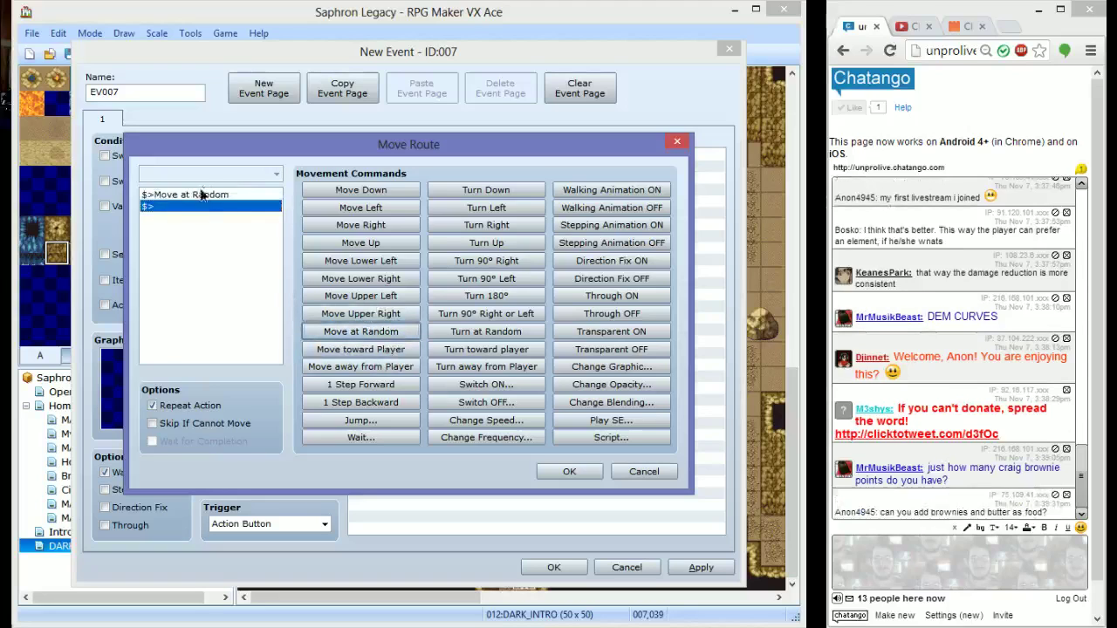
{"action": "left_click", "coordinate": [201, 194]}
{"action": "key", "text": "Delete"}
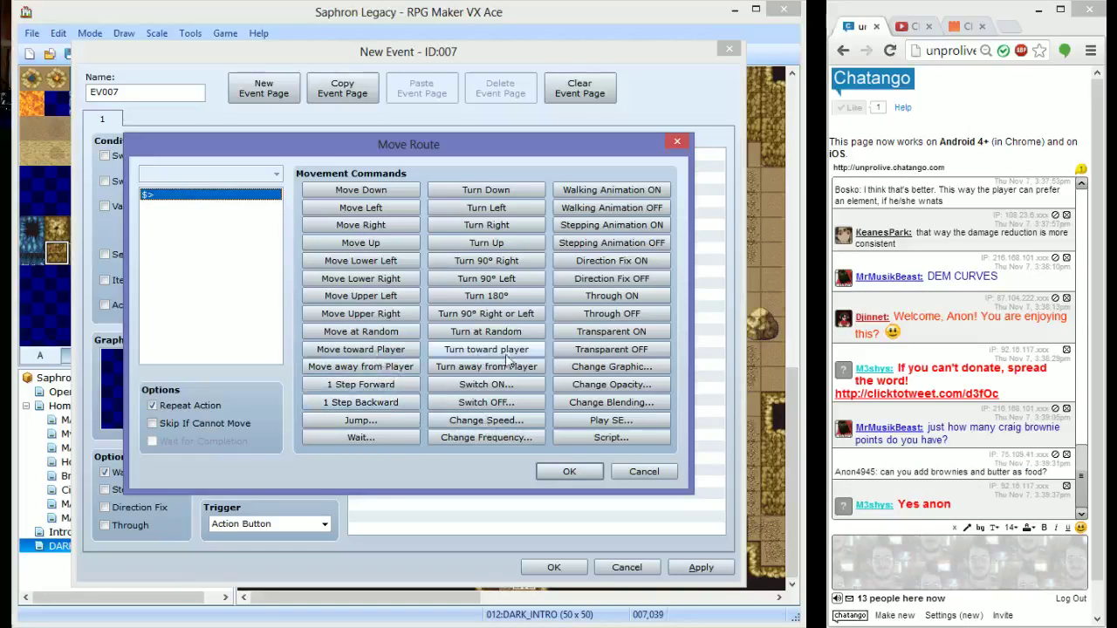
Build the move route from two Move toward Player commands and one Move at Random, with Skip If Cannot Move enabled
{"action": "left_click", "coordinate": [397, 352]}
{"action": "left_click", "coordinate": [397, 351]}
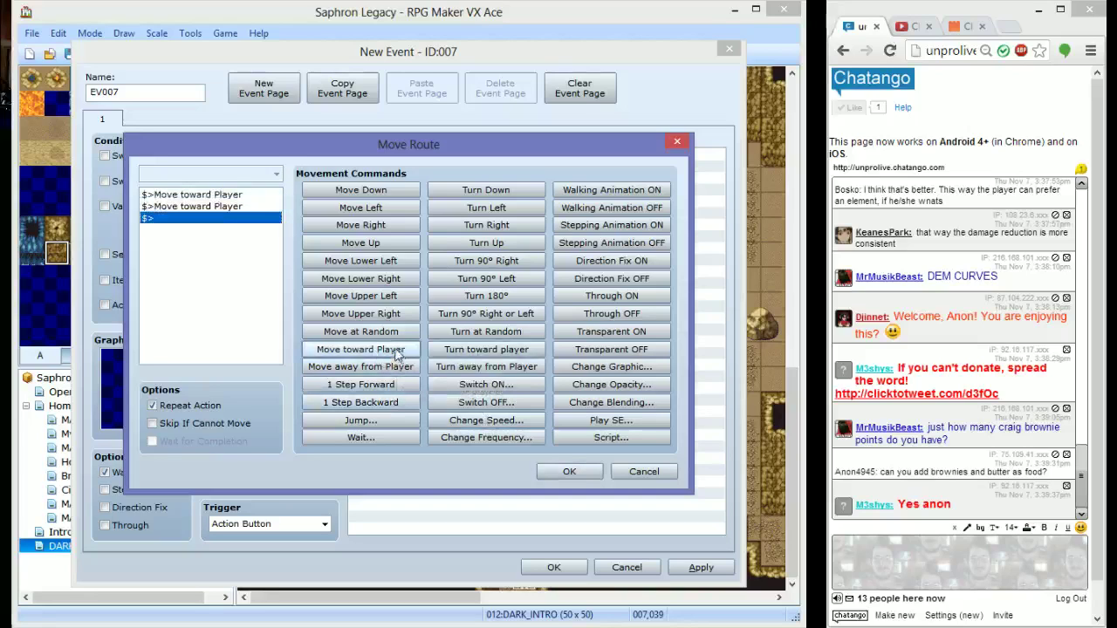
{"action": "left_click", "coordinate": [384, 332]}
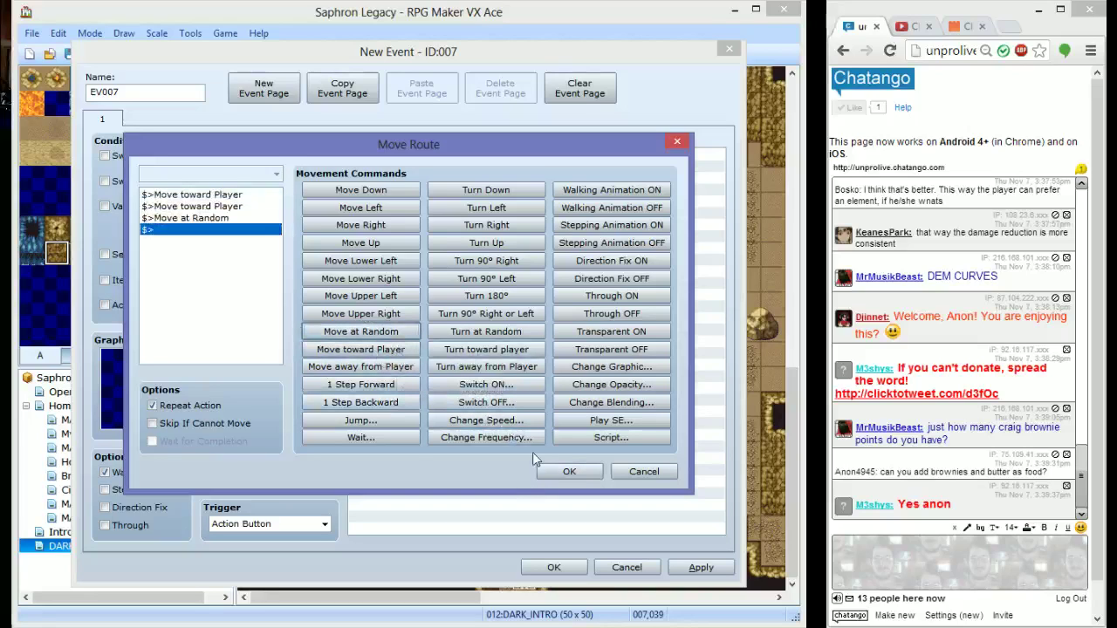
{"action": "left_click", "coordinate": [242, 424]}
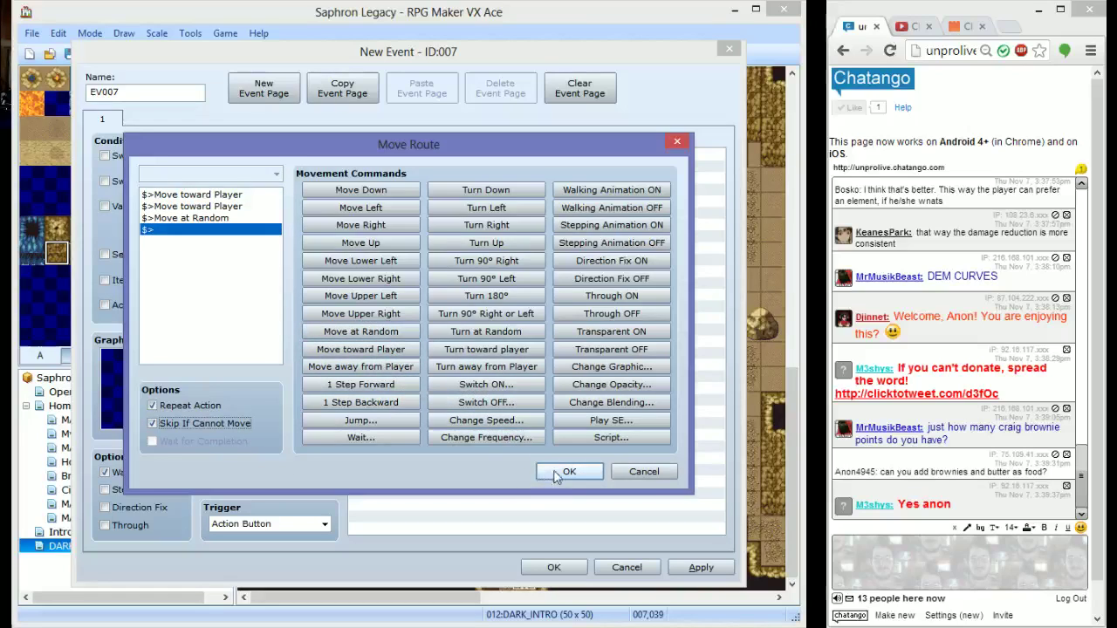
{"action": "left_click", "coordinate": [566, 469]}
{"action": "left_click", "coordinate": [307, 524]}
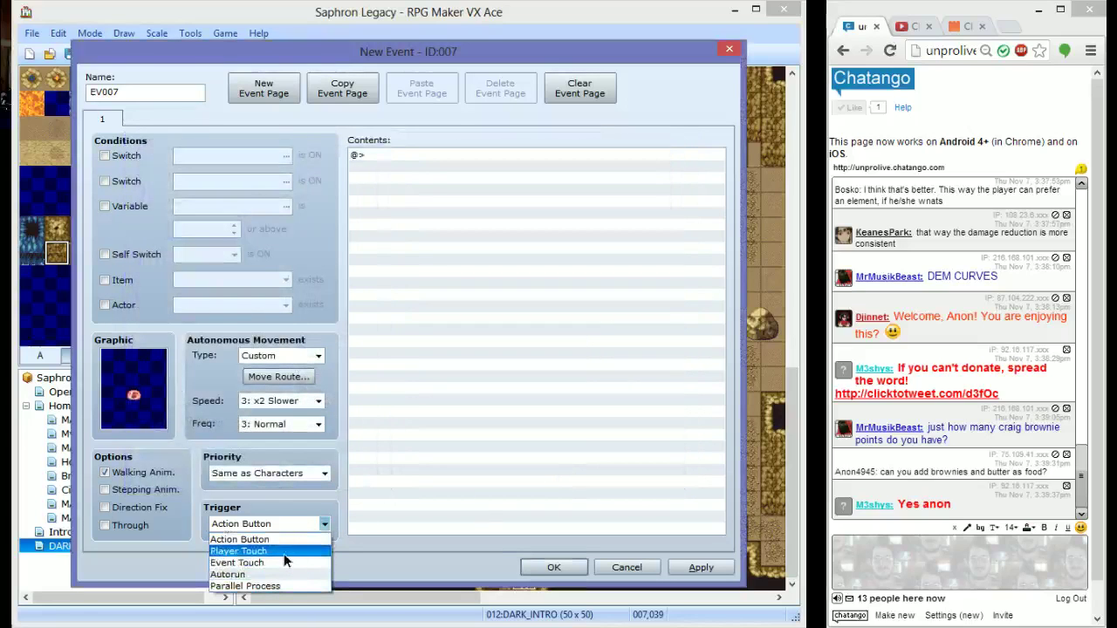
{"action": "left_click", "coordinate": [281, 572]}
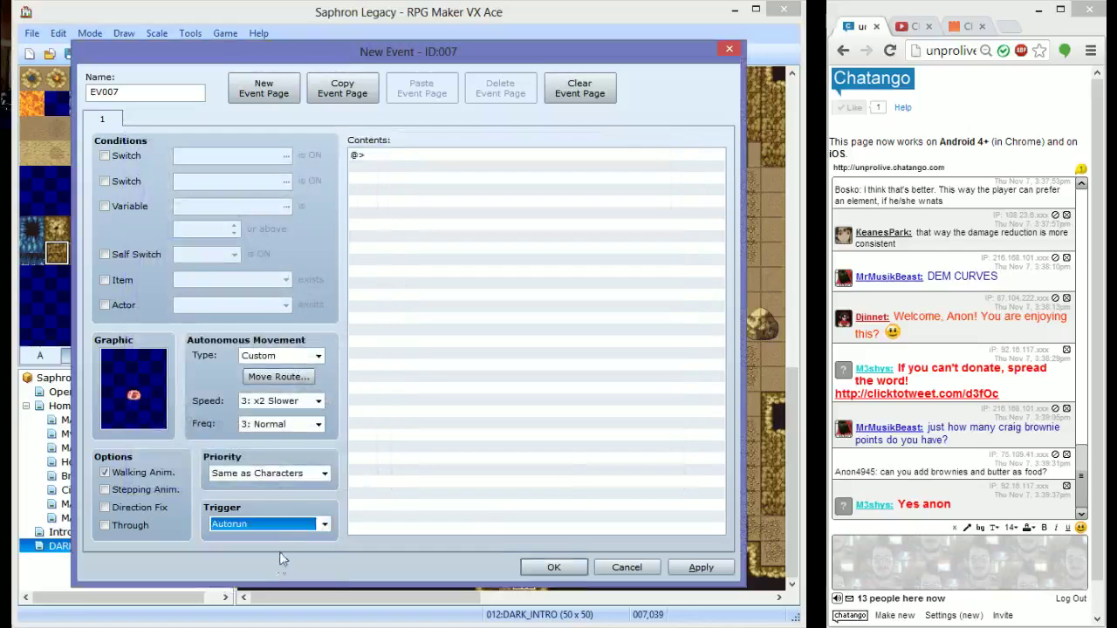
{"action": "left_click", "coordinate": [280, 524]}
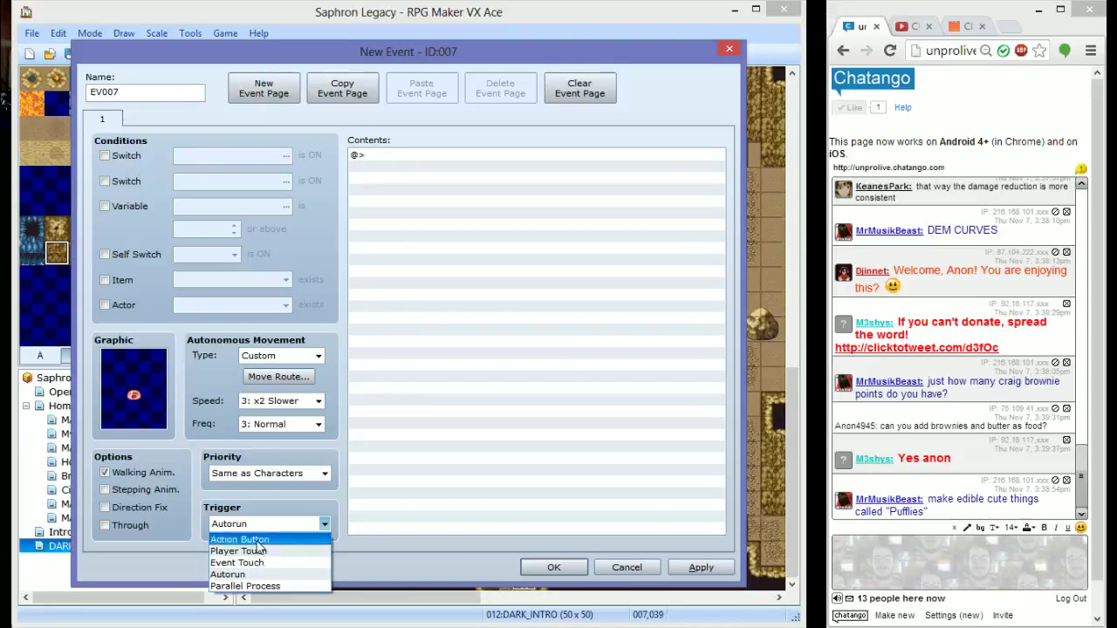
{"action": "left_click", "coordinate": [257, 540]}
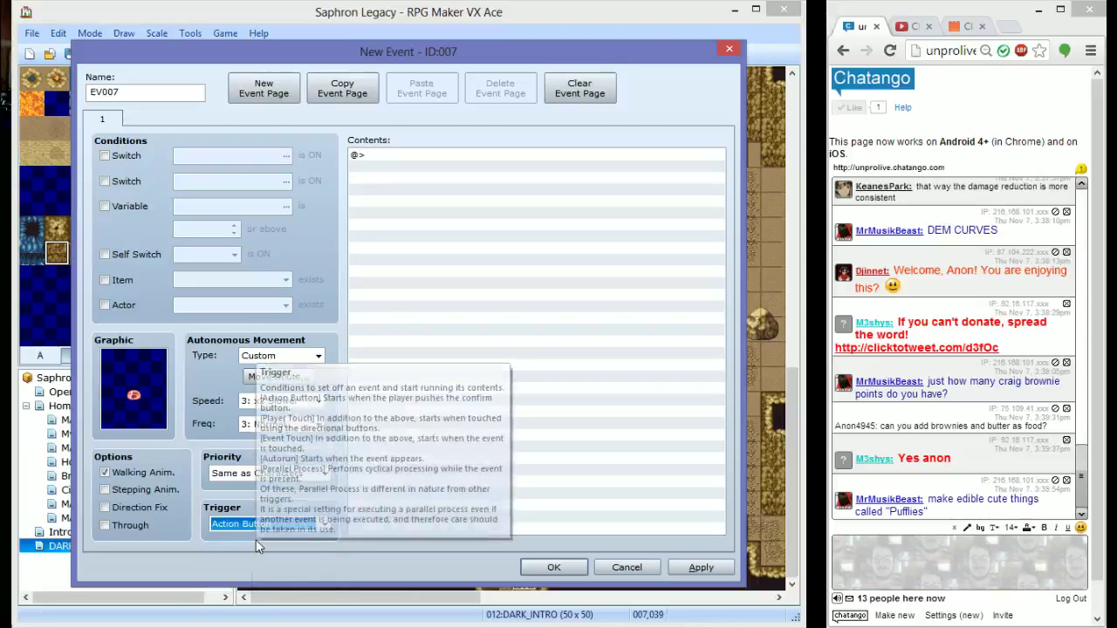
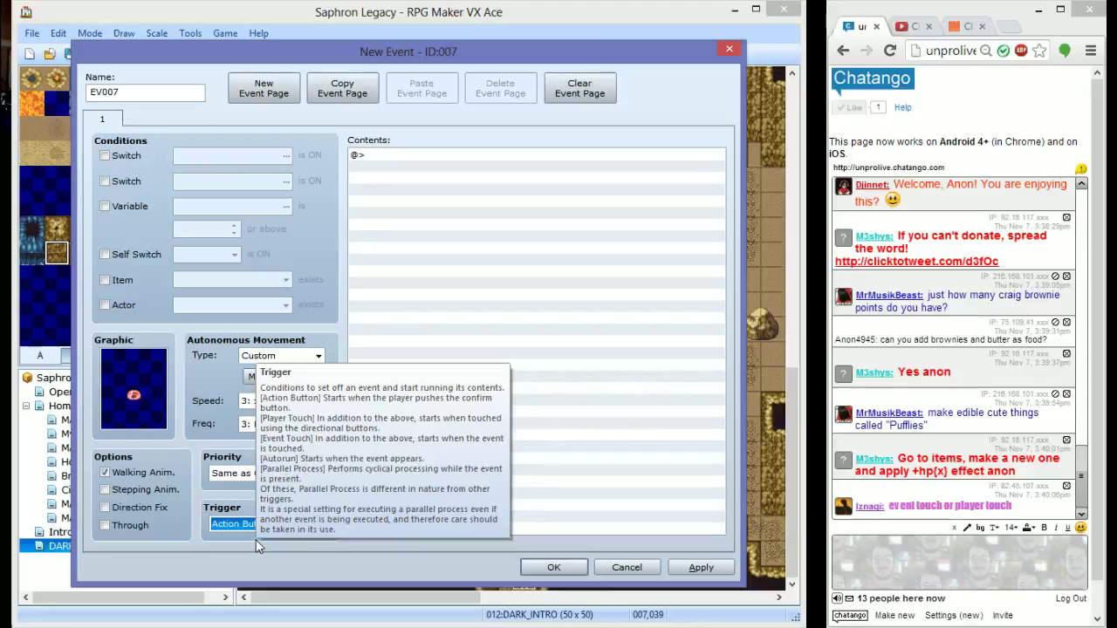
Set the slime event's trigger to Event Touch
{"action": "left_click", "coordinate": [253, 525]}
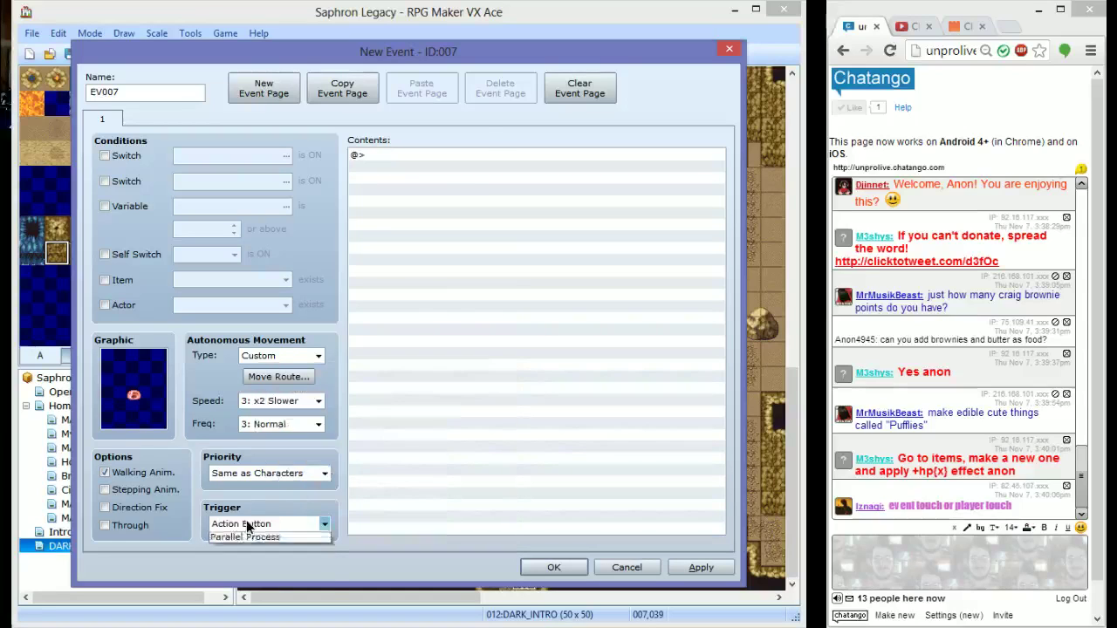
{"action": "left_click", "coordinate": [278, 563]}
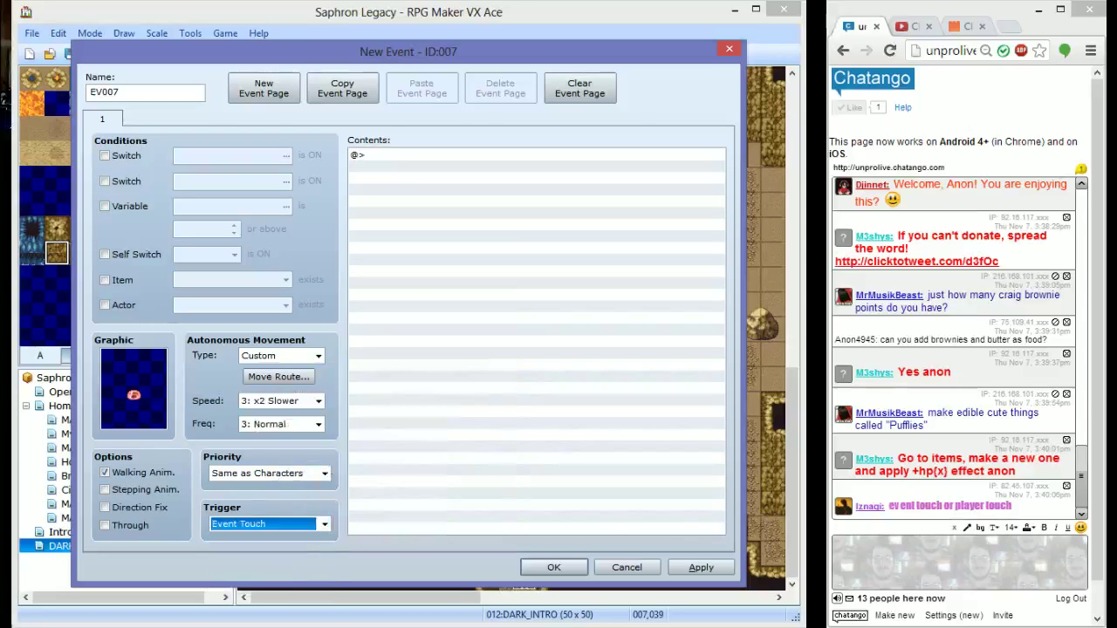
{"action": "double_click", "coordinate": [624, 452]}
{"action": "left_click", "coordinate": [427, 140]}
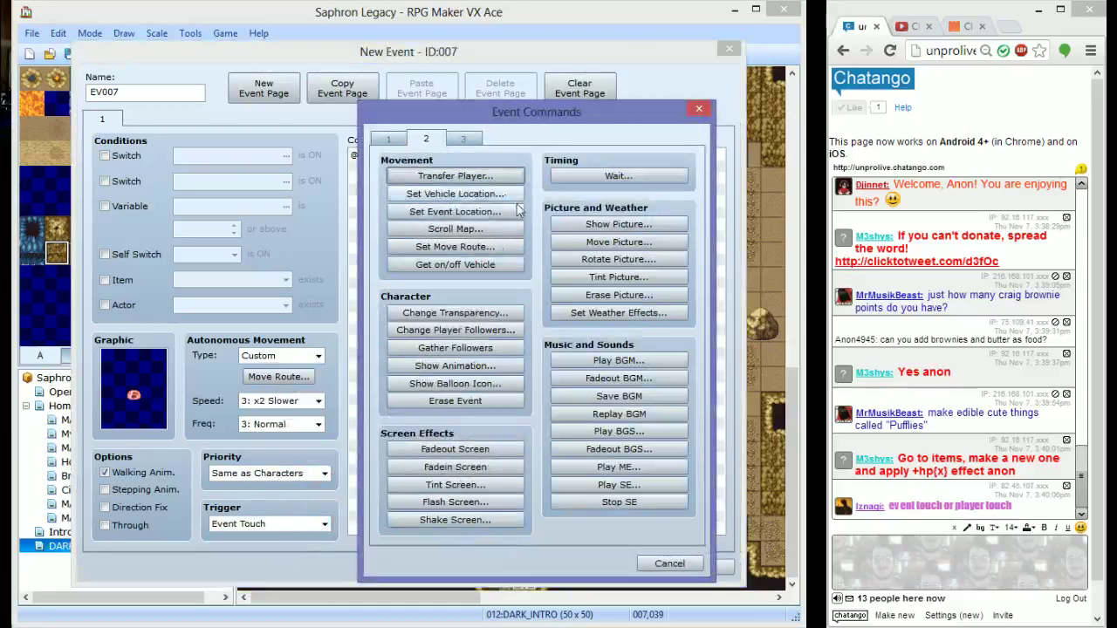
{"action": "left_click", "coordinate": [463, 139]}
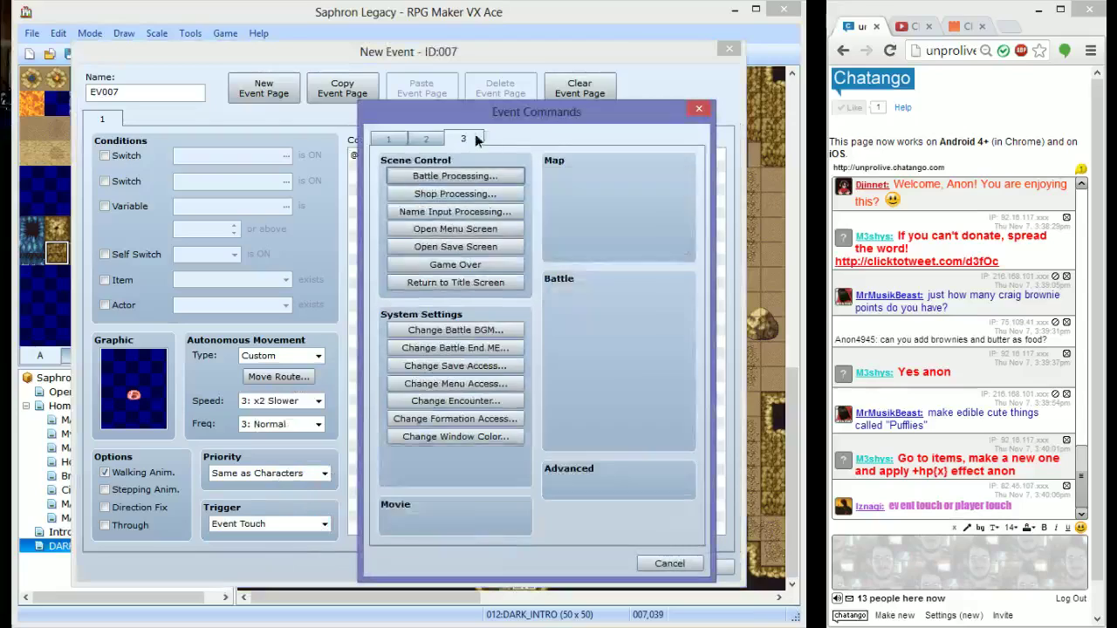
{"action": "left_click", "coordinate": [656, 566]}
Save the new slime event to the map
{"action": "left_click", "coordinate": [563, 569]}
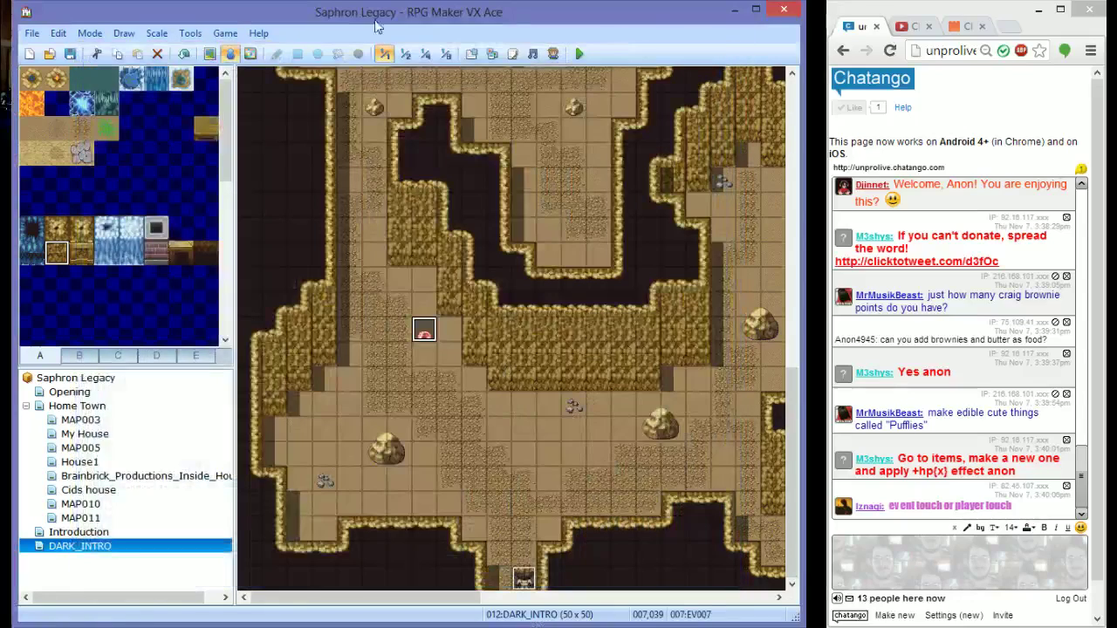
Autoname troop 003 and replace troop 001's slimes with a single Fire Slime at the battlefield's lower left, autonaming that troop as well
{"action": "left_click", "coordinate": [470, 53]}
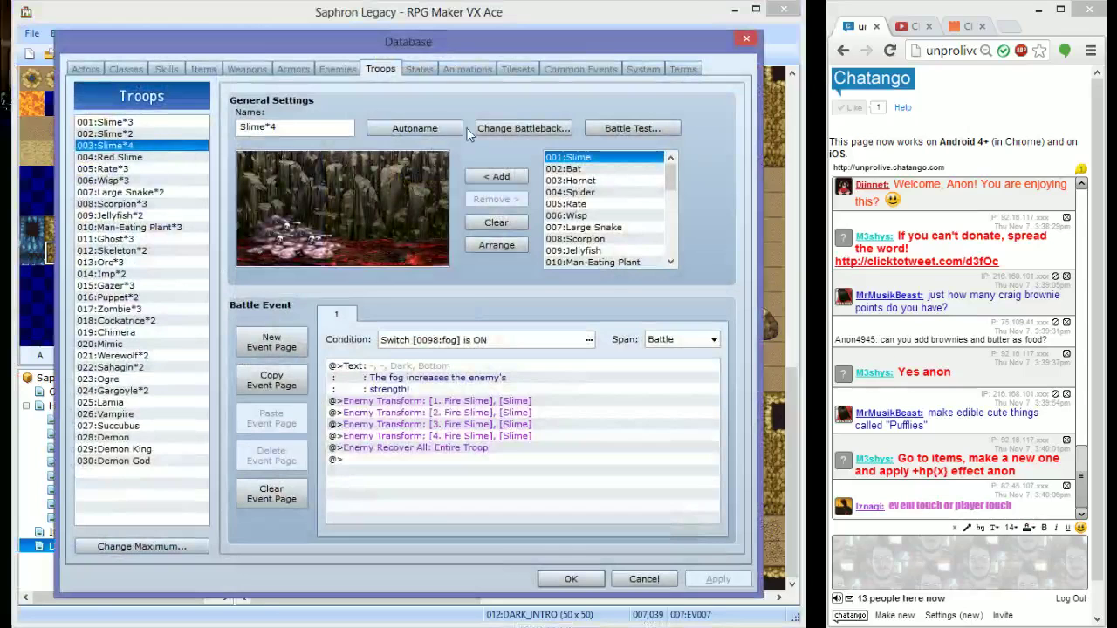
{"action": "left_click", "coordinate": [412, 128]}
{"action": "left_click", "coordinate": [172, 124]}
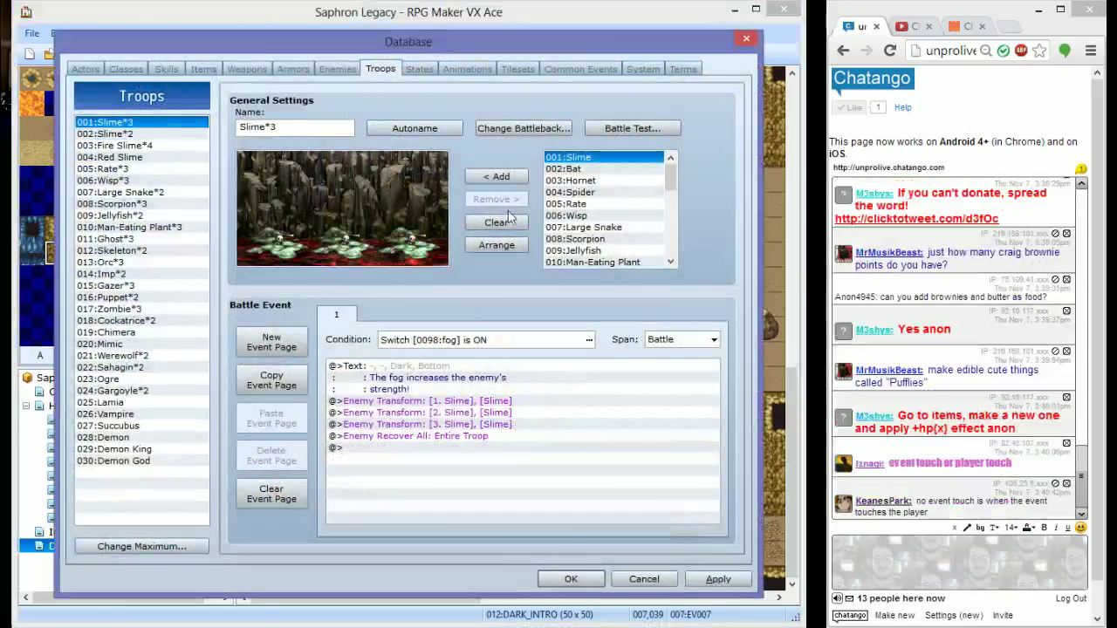
{"action": "left_click", "coordinate": [496, 221]}
{"action": "left_click_drag", "start_coordinate": [671, 174], "coordinate": [647, 259]}
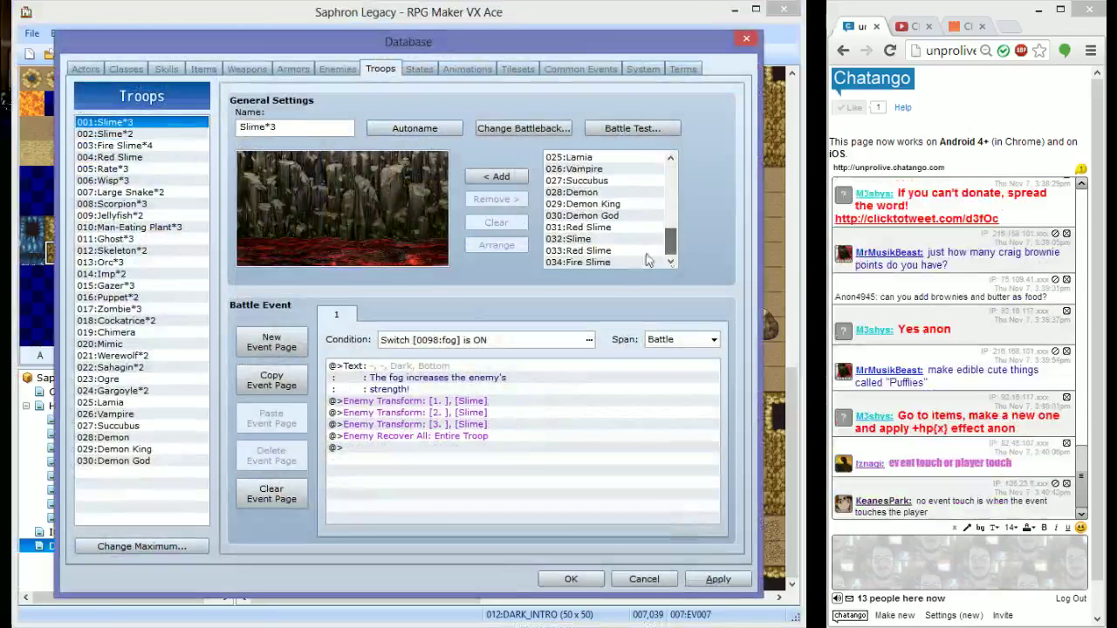
{"action": "left_click", "coordinate": [647, 260]}
{"action": "left_click", "coordinate": [511, 178]}
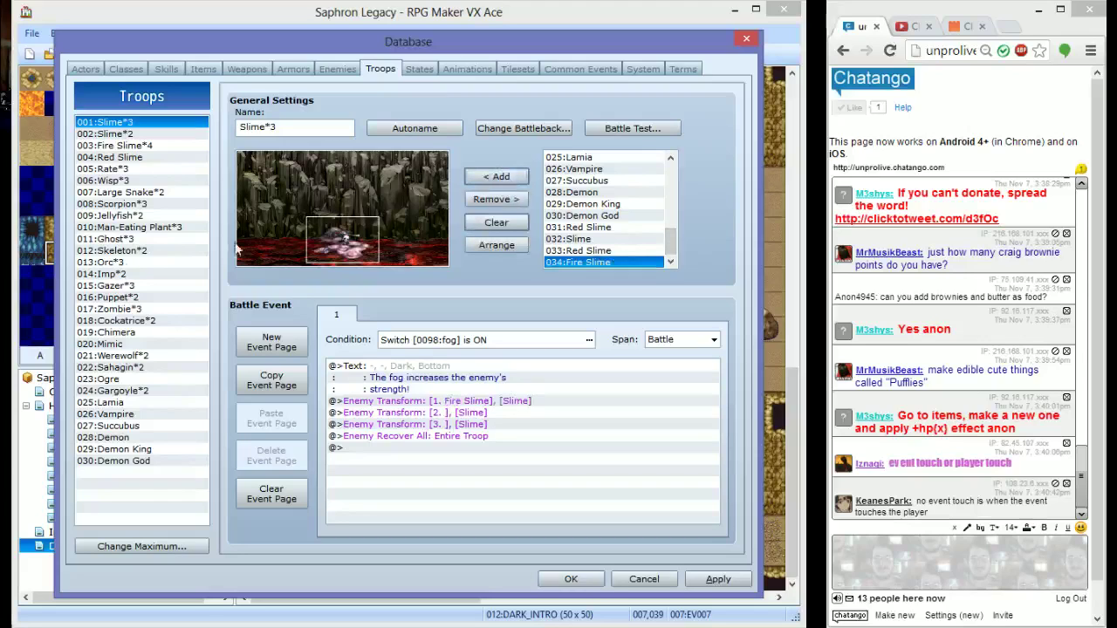
{"action": "left_click_drag", "start_coordinate": [336, 246], "coordinate": [273, 250]}
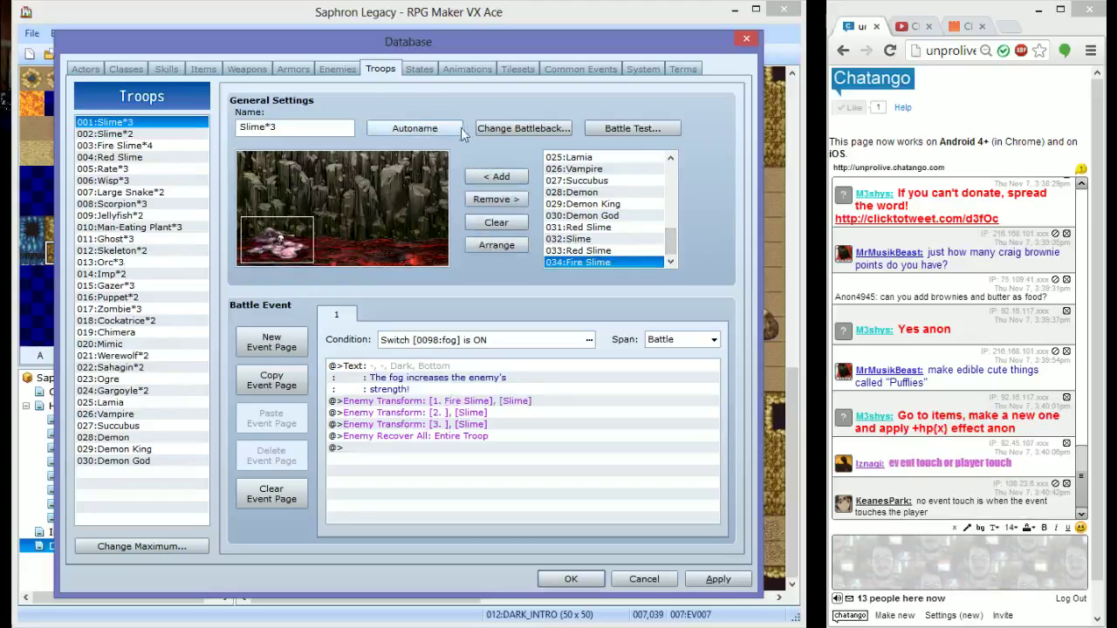
{"action": "left_click", "coordinate": [415, 128]}
Replace the slimes in troop 002 with two Fire Slimes, shift them toward the battlefield's left side and save the database
{"action": "left_click", "coordinate": [141, 136]}
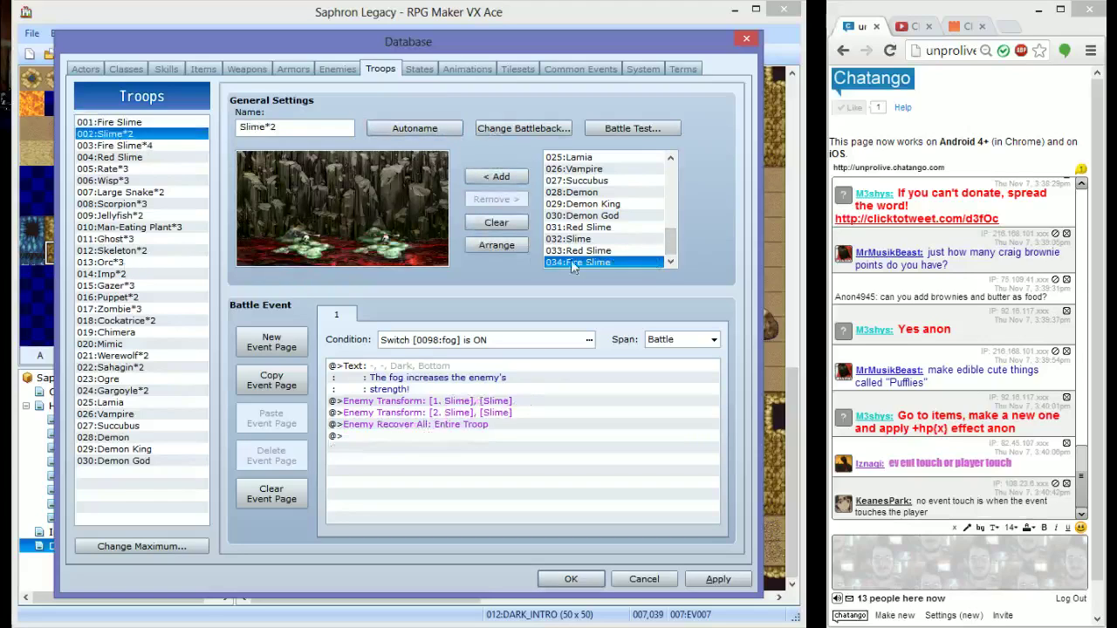
{"action": "left_click", "coordinate": [495, 223]}
{"action": "left_click", "coordinate": [494, 176]}
{"action": "left_click", "coordinate": [494, 177]}
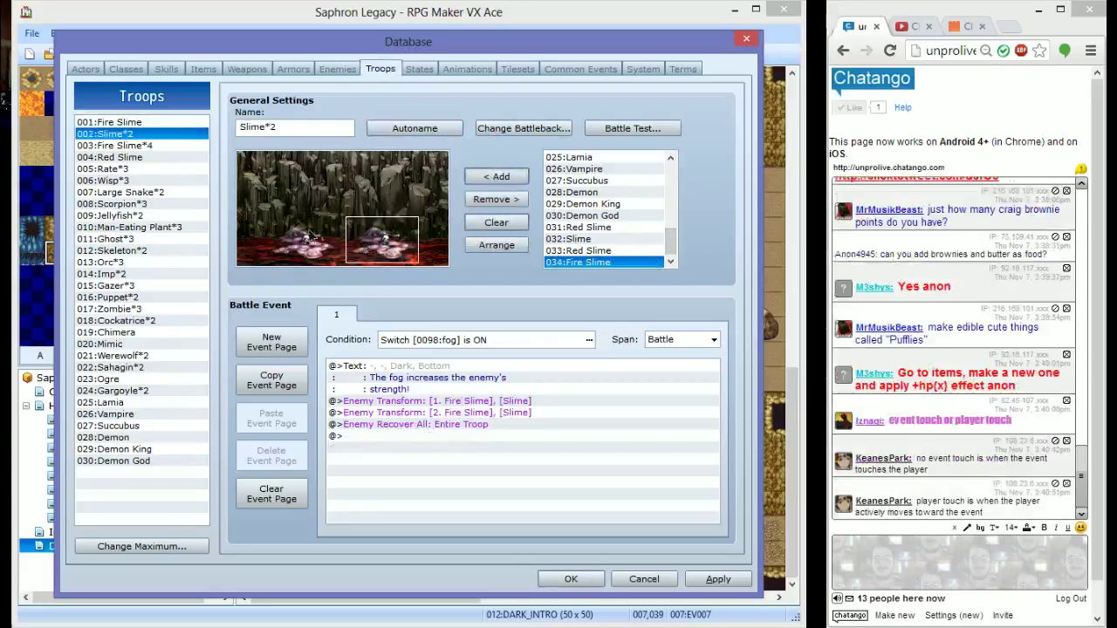
{"action": "left_click_drag", "start_coordinate": [342, 235], "coordinate": [283, 229]}
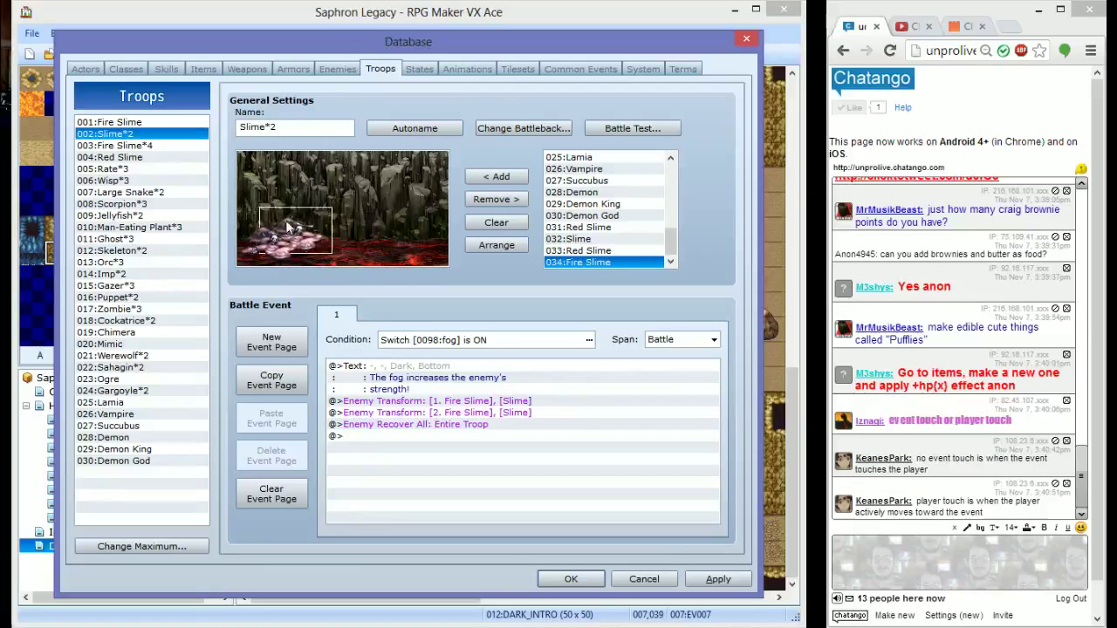
{"action": "left_click", "coordinate": [594, 577]}
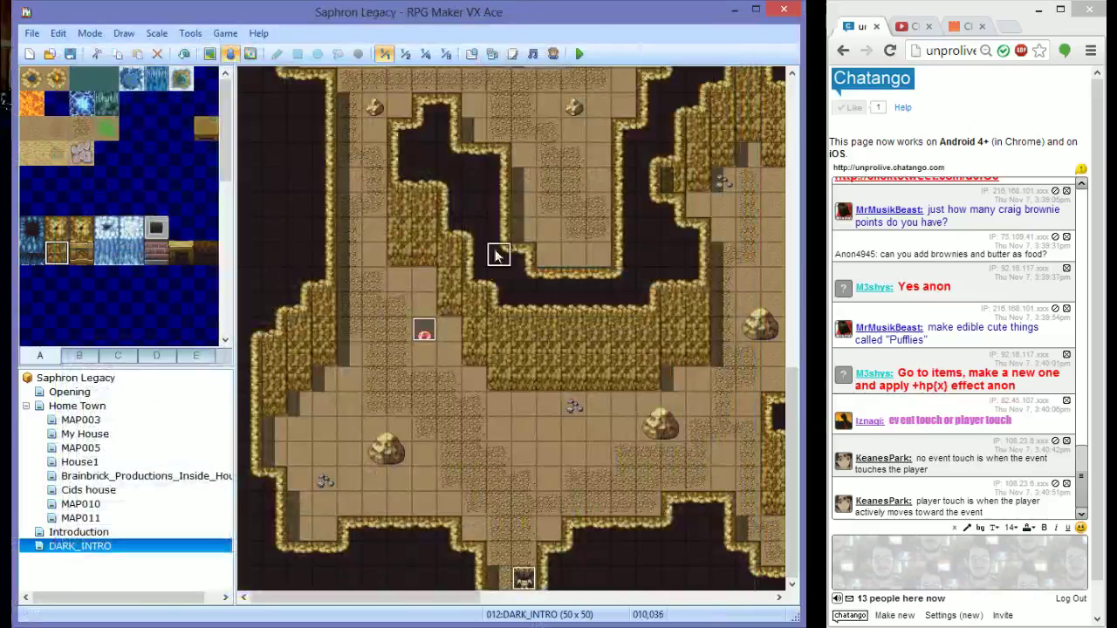
Start a Control Variables command in the slime event, choosing variable 0002 and naming it BATTLE
{"action": "double_click", "coordinate": [423, 332]}
{"action": "double_click", "coordinate": [543, 308]}
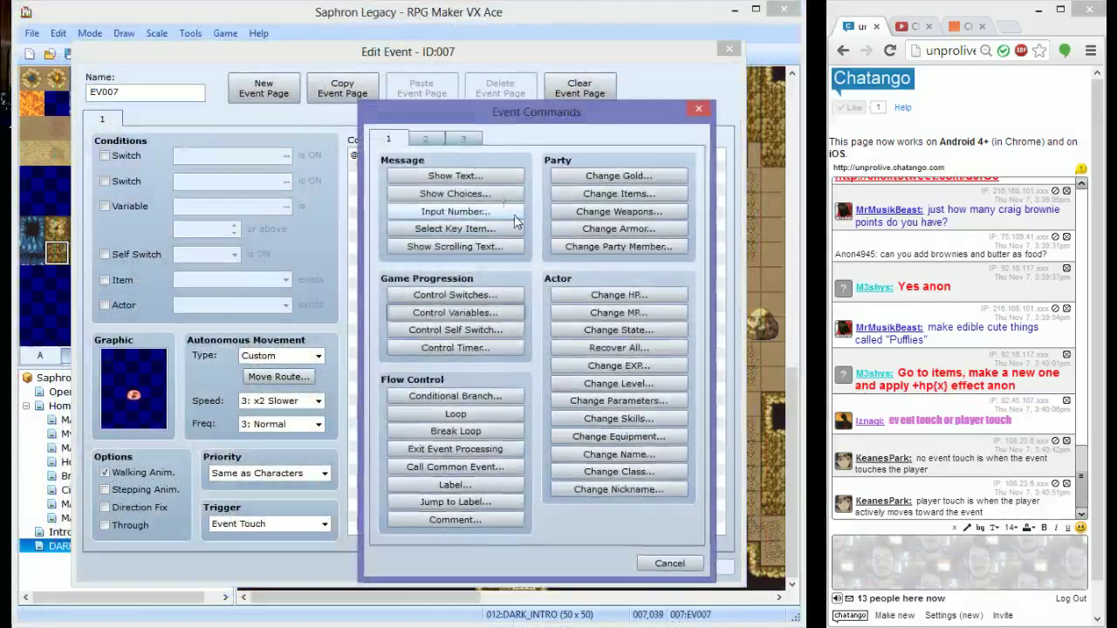
{"action": "left_click", "coordinate": [462, 139]}
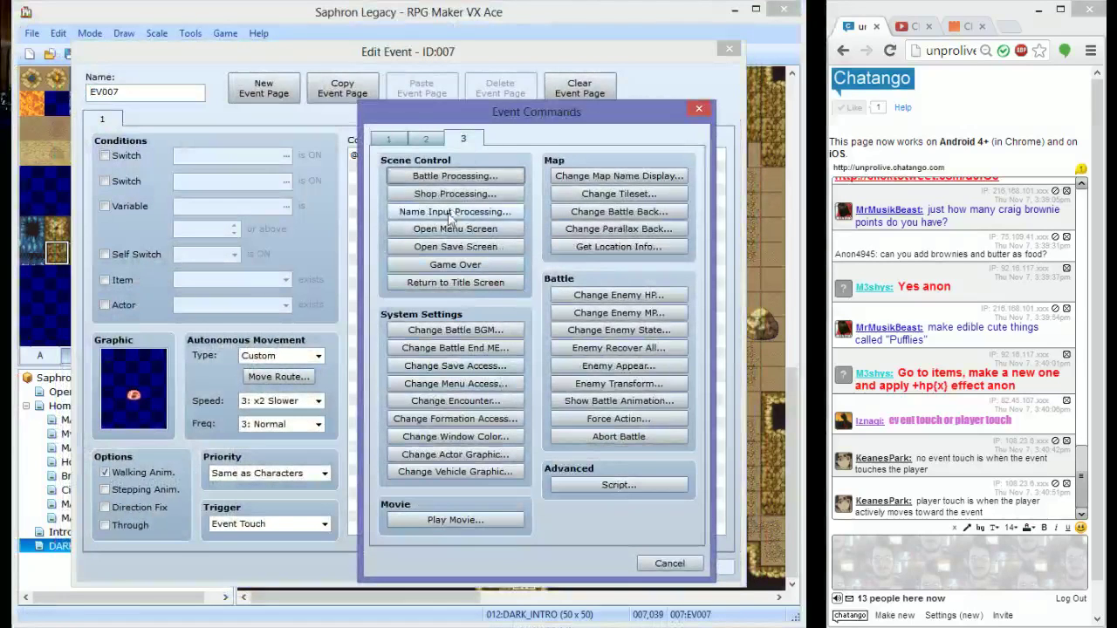
{"action": "left_click", "coordinate": [389, 139]}
{"action": "left_click", "coordinate": [457, 316]}
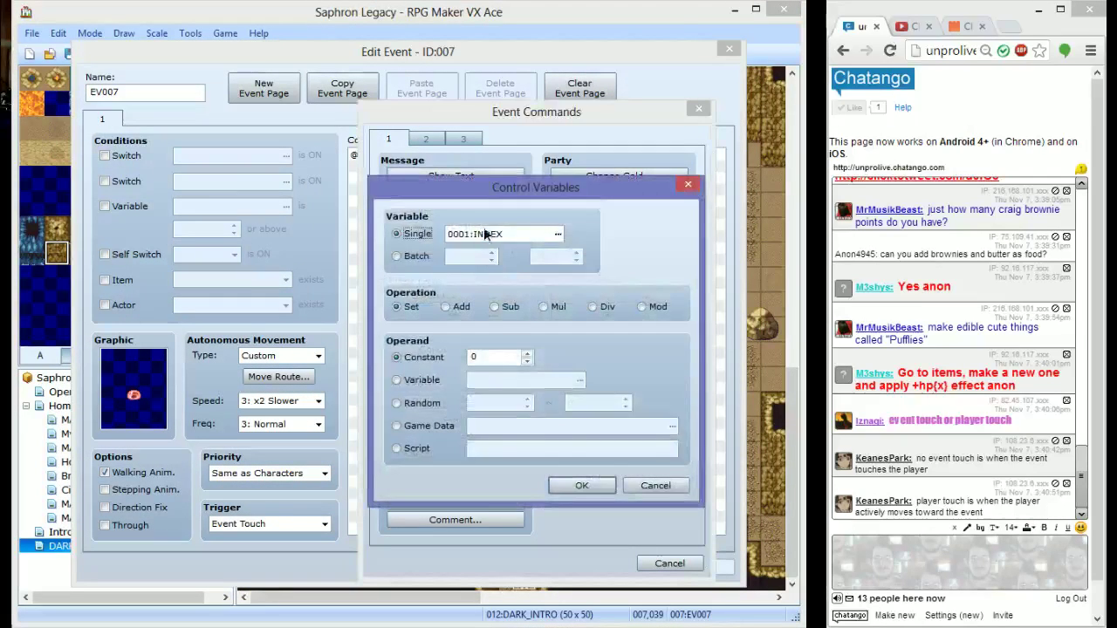
{"action": "left_click", "coordinate": [486, 234]}
{"action": "double_click", "coordinate": [559, 235]}
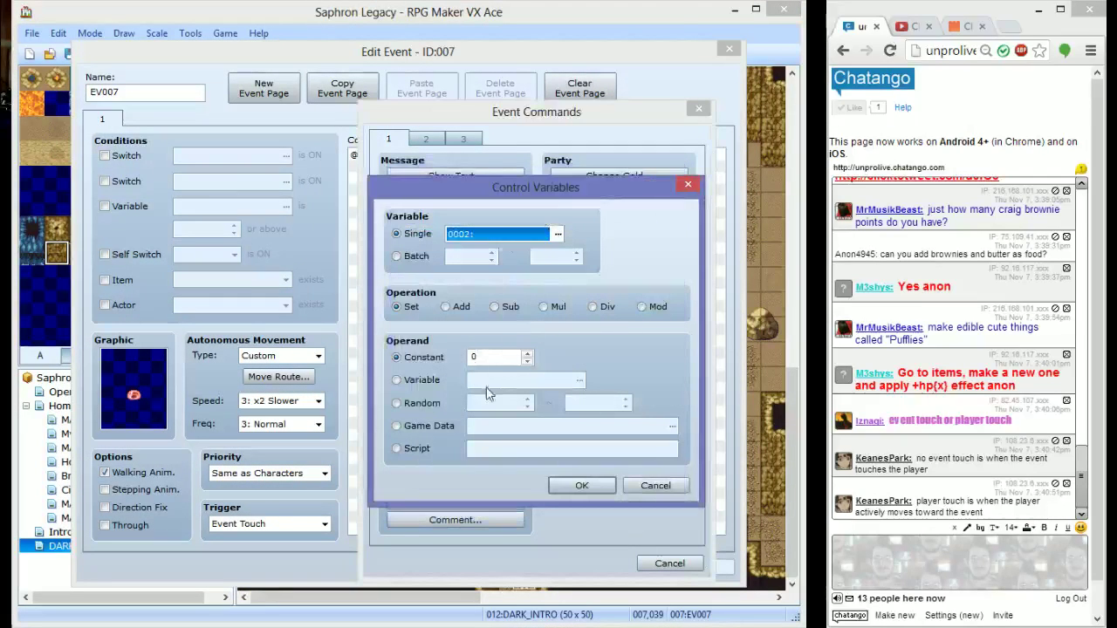
{"action": "left_click", "coordinate": [486, 234]}
{"action": "type", "text": "BATTLE"}
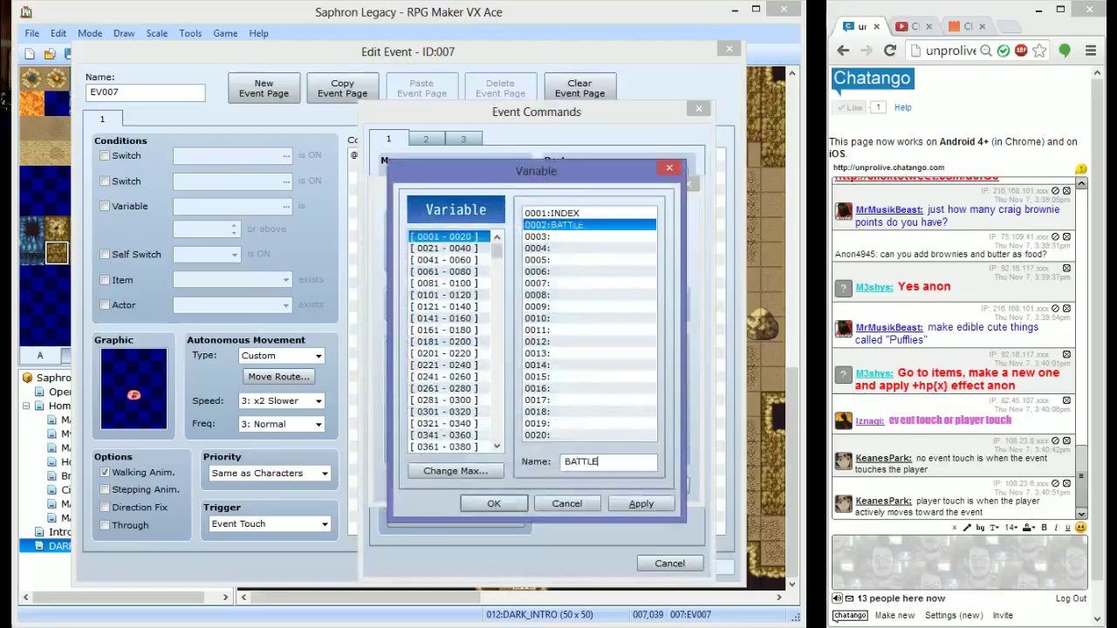
{"action": "key", "text": "Return"}
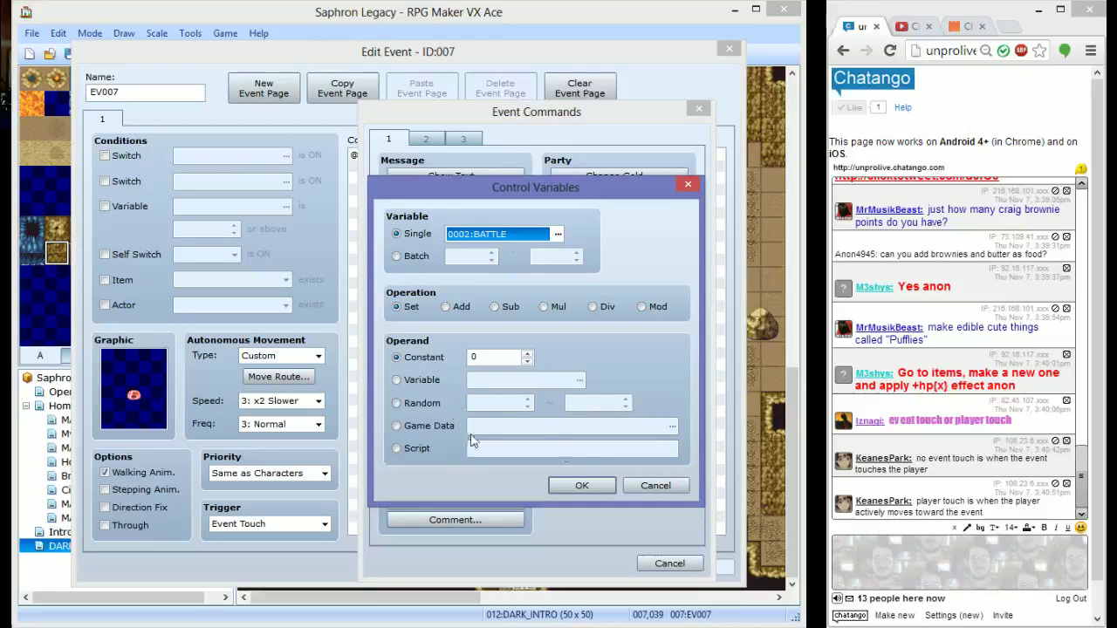
Set the BATTLE variable to a random number from 0 to 1 and add the command to the event
{"action": "left_click", "coordinate": [441, 384]}
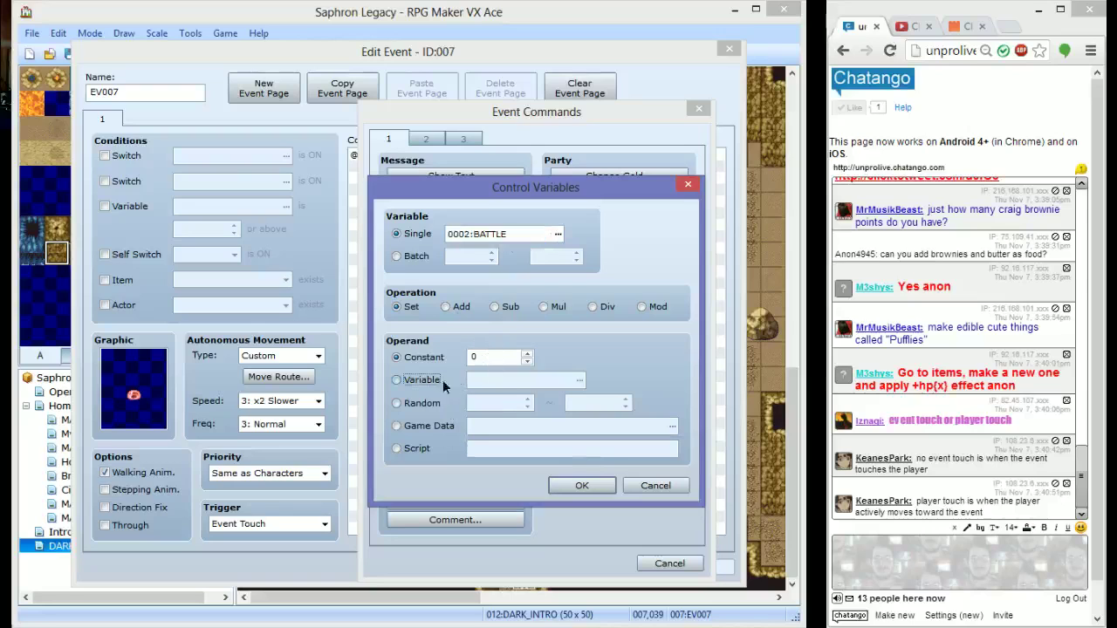
{"action": "left_click", "coordinate": [403, 404]}
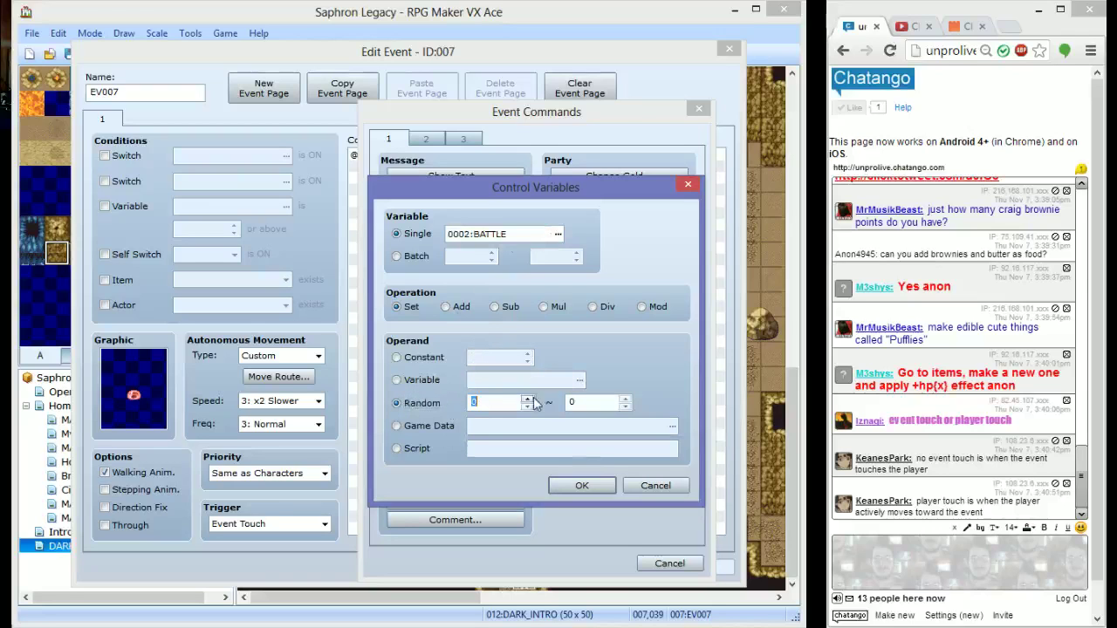
{"action": "key", "text": "Tab"}
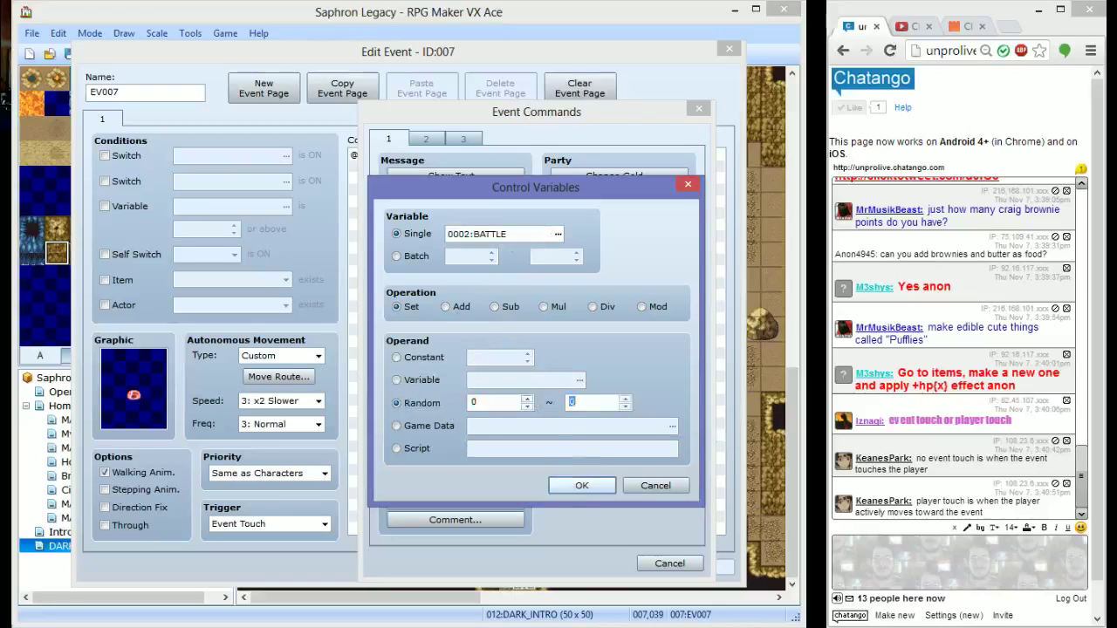
{"action": "type", "text": "1"}
{"action": "key", "text": "Return"}
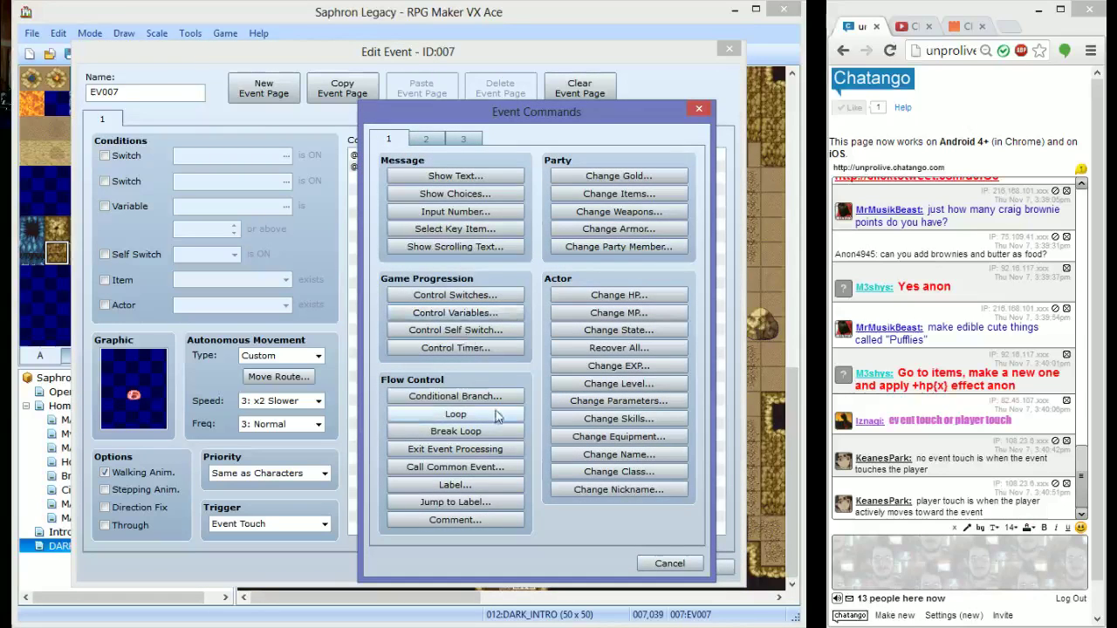
{"action": "left_click", "coordinate": [485, 406]}
{"action": "left_click", "coordinate": [417, 201]}
{"action": "key", "text": "ctrl+z"}
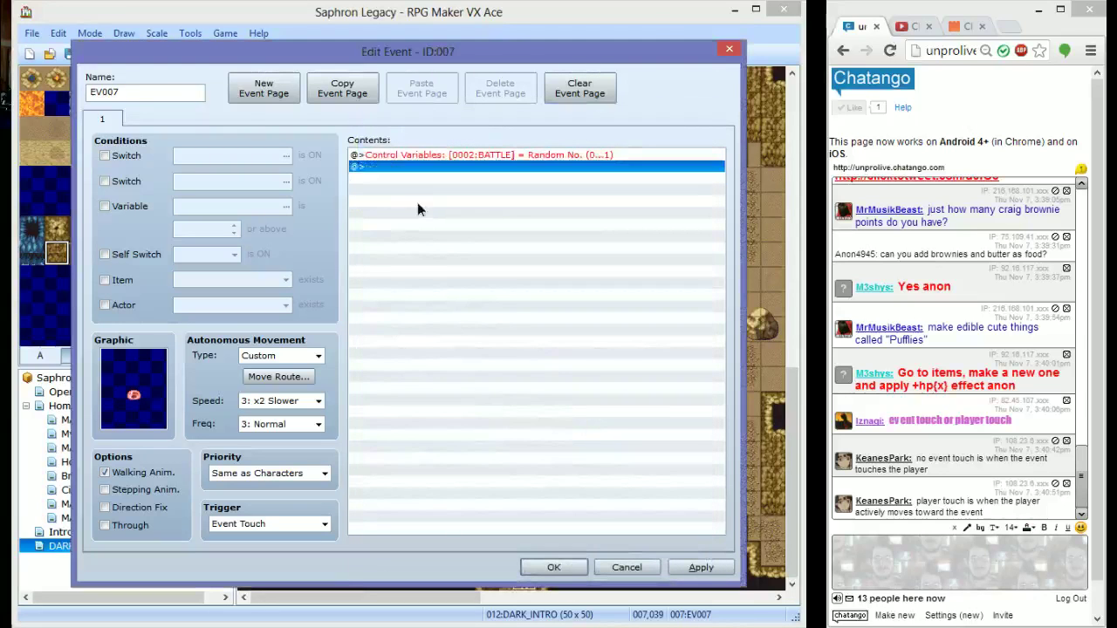
Add a Conditional Branch below the variable command that checks whether BATTLE is equal to 0, with an Else case
{"action": "double_click", "coordinate": [417, 202]}
{"action": "left_click", "coordinate": [455, 397]}
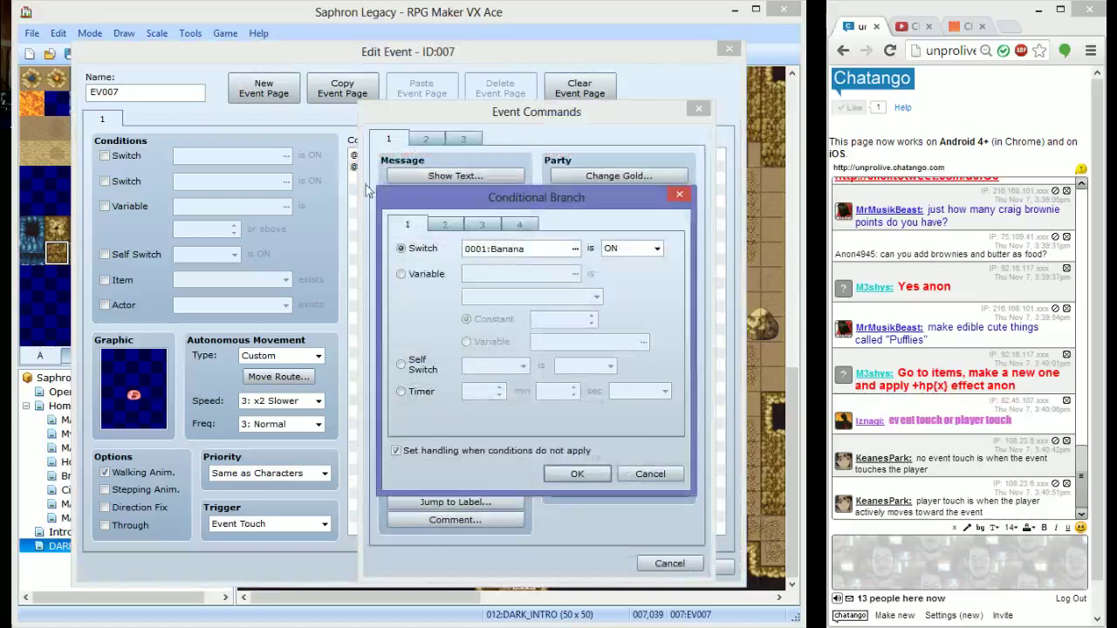
{"action": "left_click", "coordinate": [436, 274]}
{"action": "left_click", "coordinate": [574, 274]}
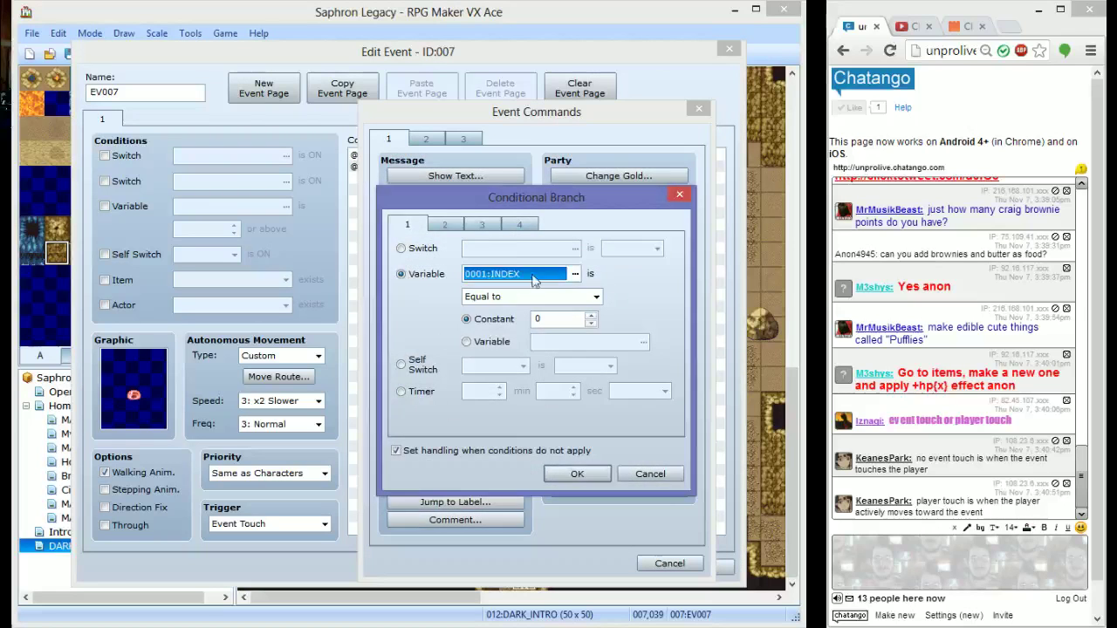
{"action": "left_click", "coordinate": [561, 227]}
{"action": "double_click", "coordinate": [561, 227]}
{"action": "left_click", "coordinate": [576, 474]}
Add a Battle Processing command against troop 001:Fire Slime inside the branch for BATTLE equal to 0
{"action": "double_click", "coordinate": [427, 178]}
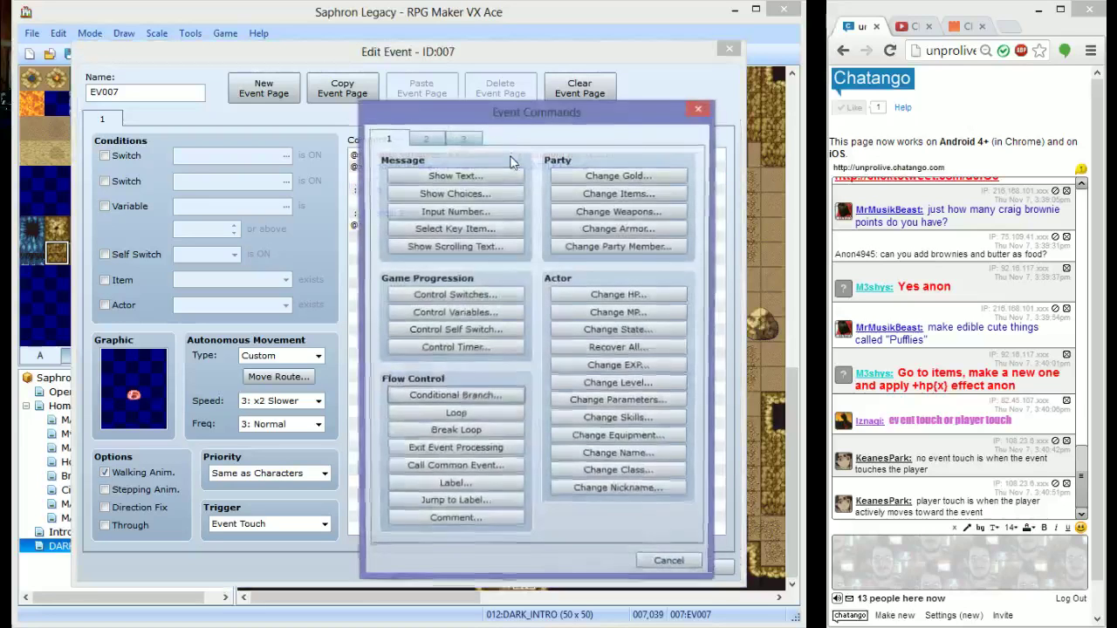
{"action": "left_click", "coordinate": [463, 138]}
{"action": "left_click", "coordinate": [471, 177]}
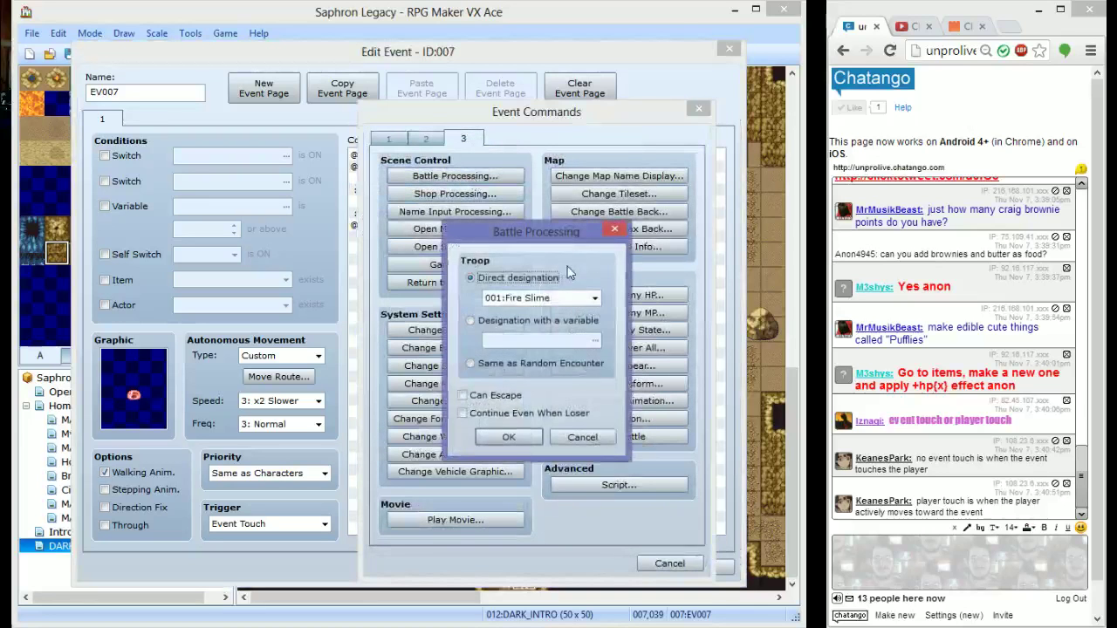
{"action": "left_click", "coordinate": [550, 299]}
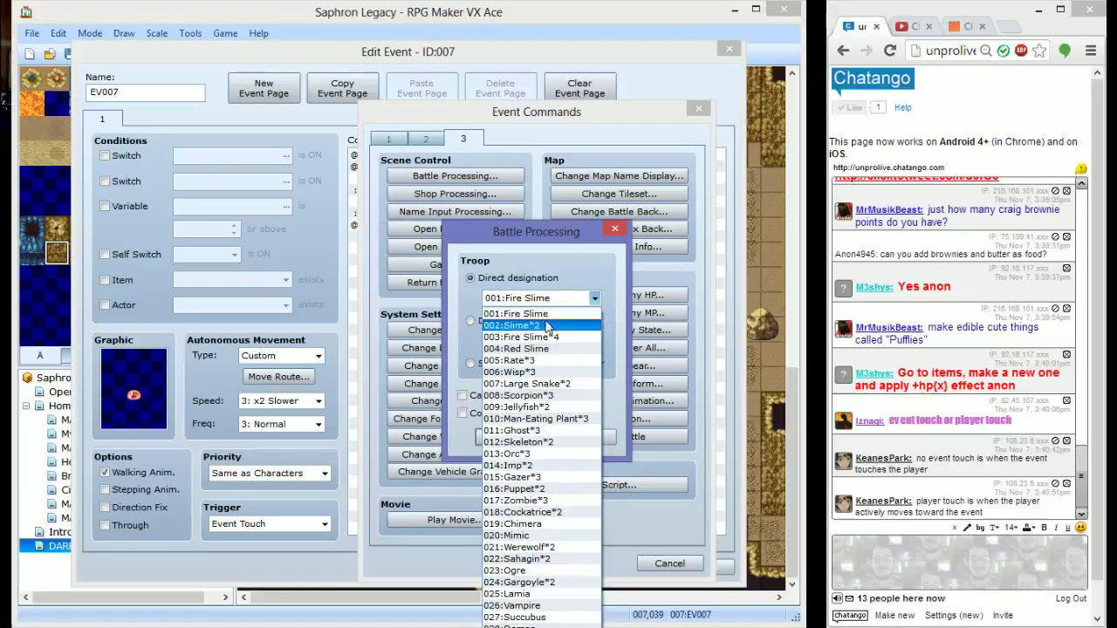
{"action": "left_click", "coordinate": [519, 313]}
{"action": "left_click", "coordinate": [511, 436]}
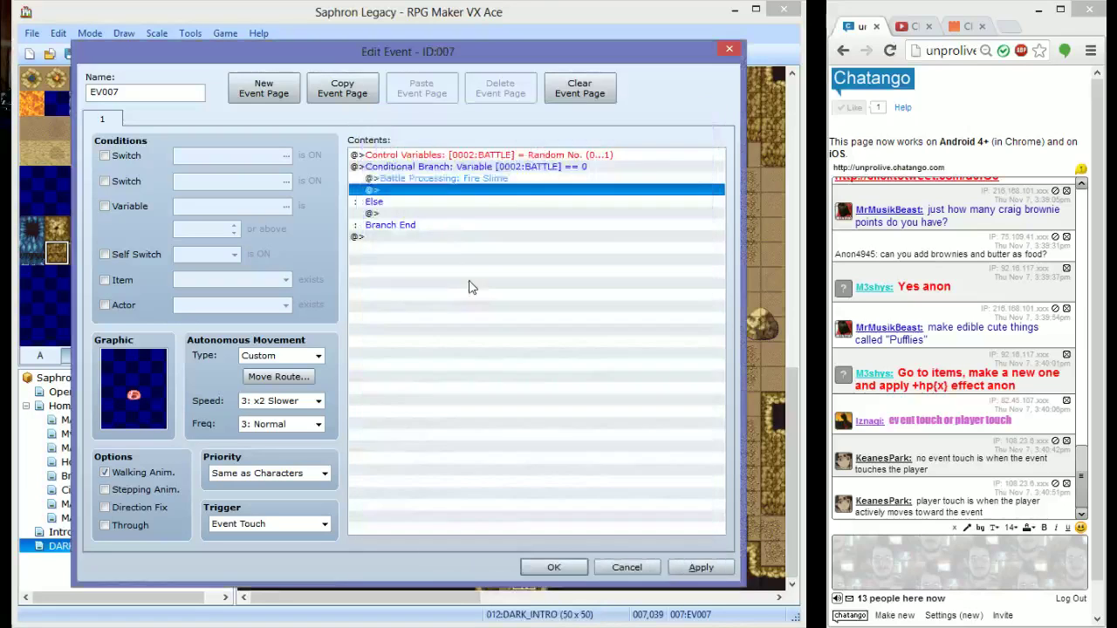
Copy the Fire Slime battle command into the Else case and change its troop to 002:Slime*2
{"action": "key", "text": "Up"}
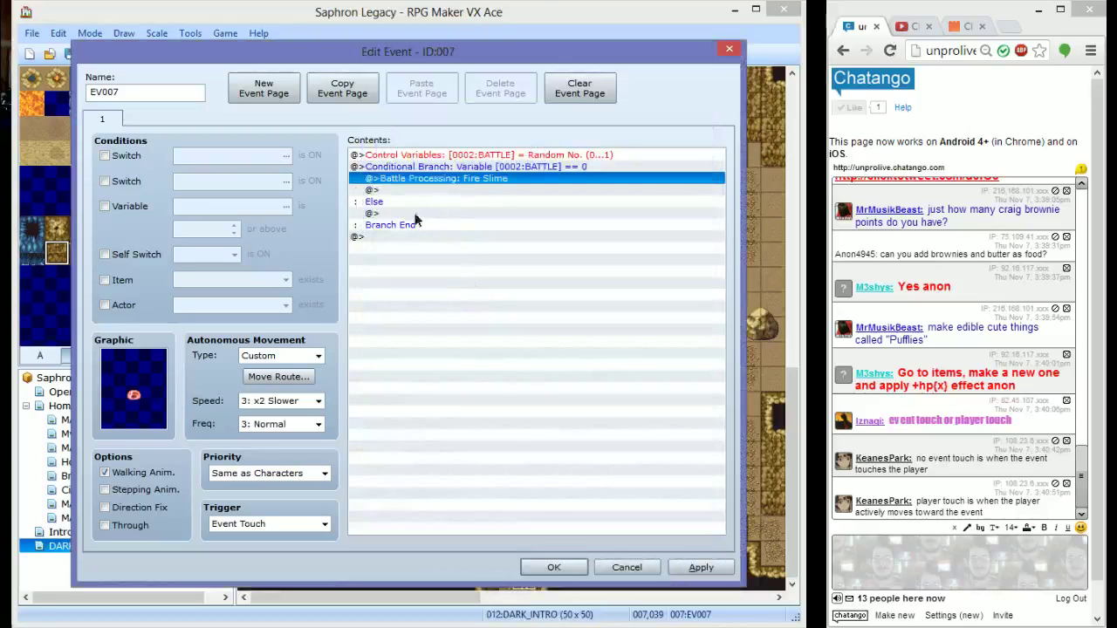
{"action": "left_click", "coordinate": [415, 214]}
{"action": "key", "text": "ctrl+v"}
{"action": "key", "text": "Return"}
{"action": "left_click", "coordinate": [542, 298]}
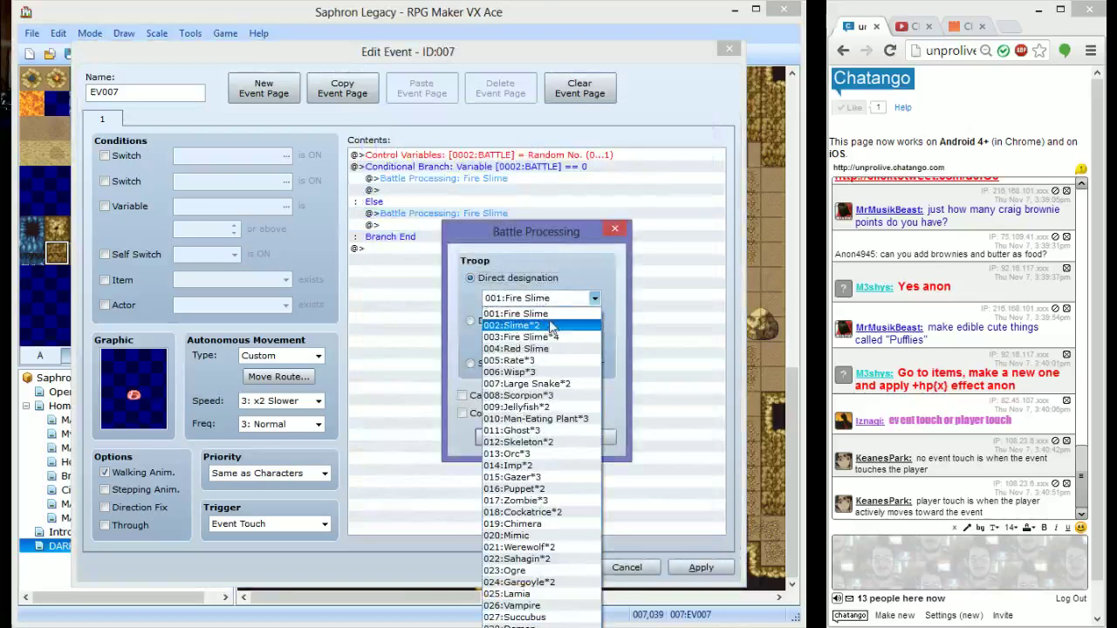
{"action": "left_click", "coordinate": [550, 325]}
{"action": "left_click", "coordinate": [515, 439]}
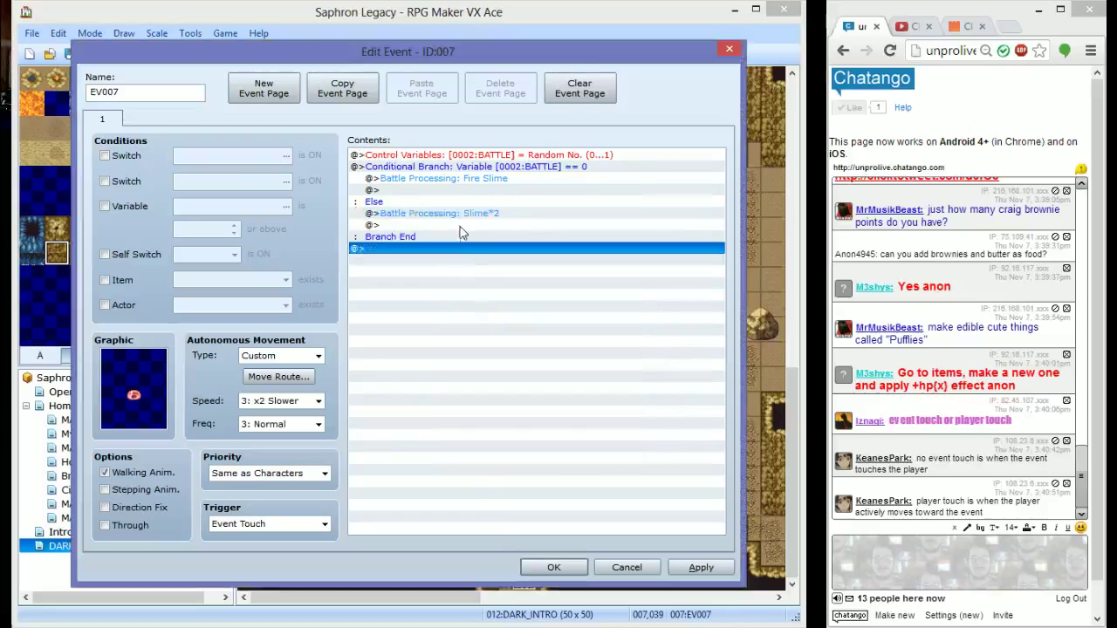
Enable Can Escape for both the Slime*2 battle and the Fire Slime battle
{"action": "double_click", "coordinate": [463, 214]}
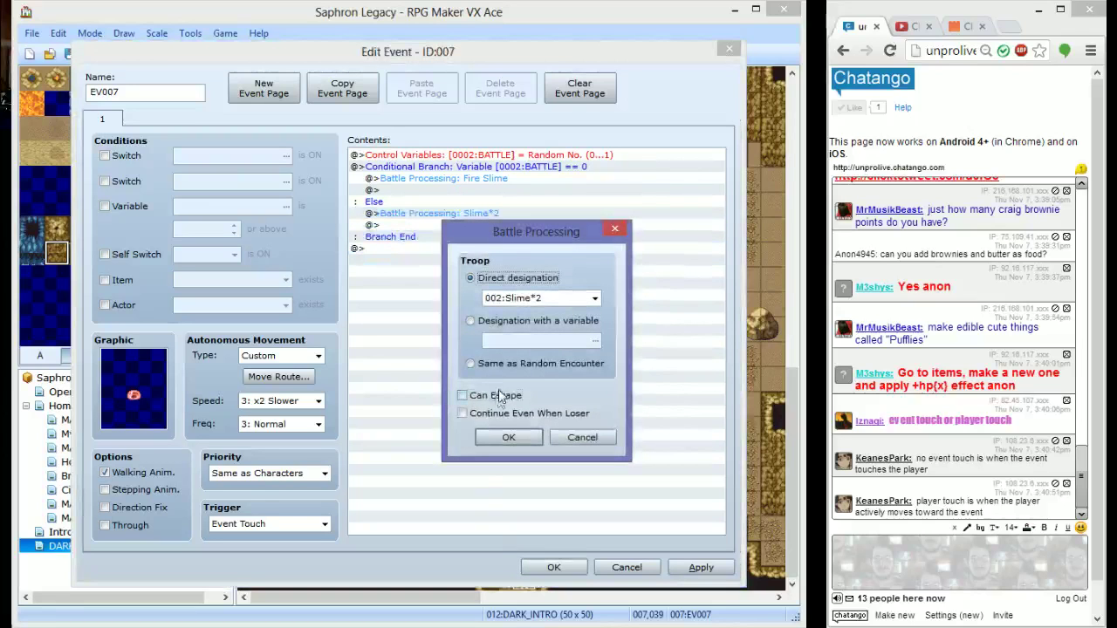
{"action": "left_click", "coordinate": [498, 395]}
{"action": "left_click", "coordinate": [506, 438]}
{"action": "double_click", "coordinate": [481, 179]}
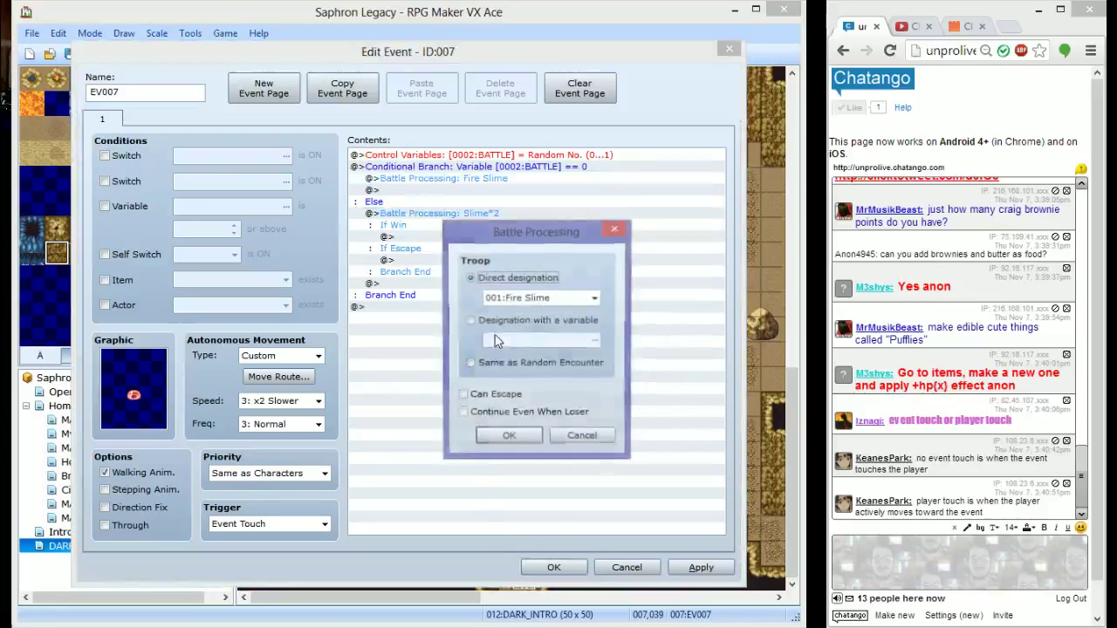
{"action": "left_click", "coordinate": [483, 397]}
{"action": "left_click", "coordinate": [509, 437]}
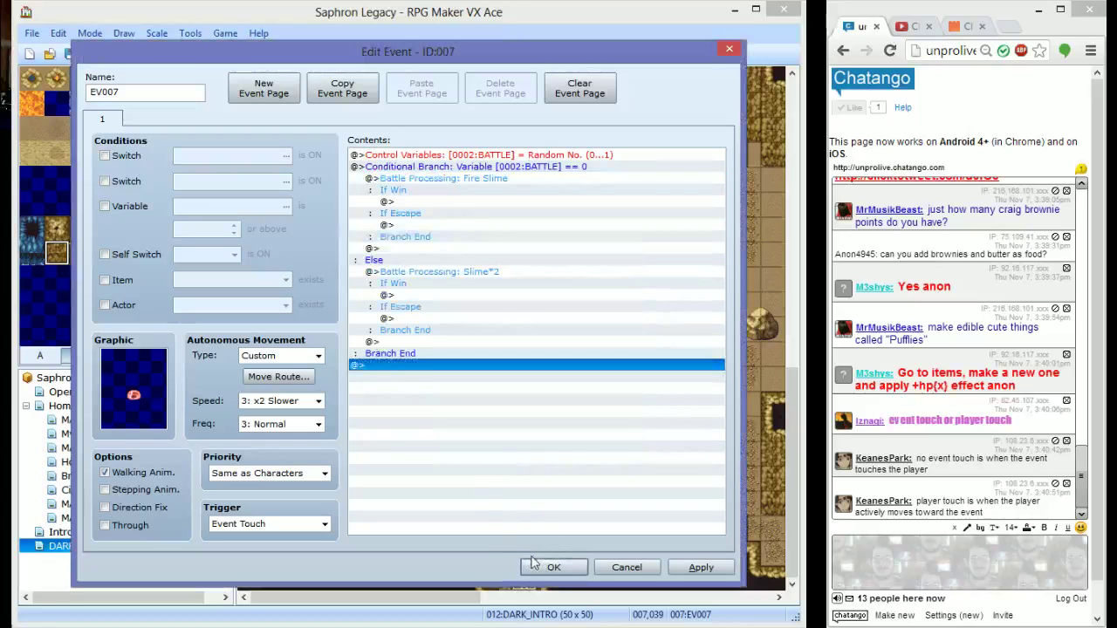
{"action": "left_click", "coordinate": [541, 567]}
{"action": "left_click", "coordinate": [542, 568]}
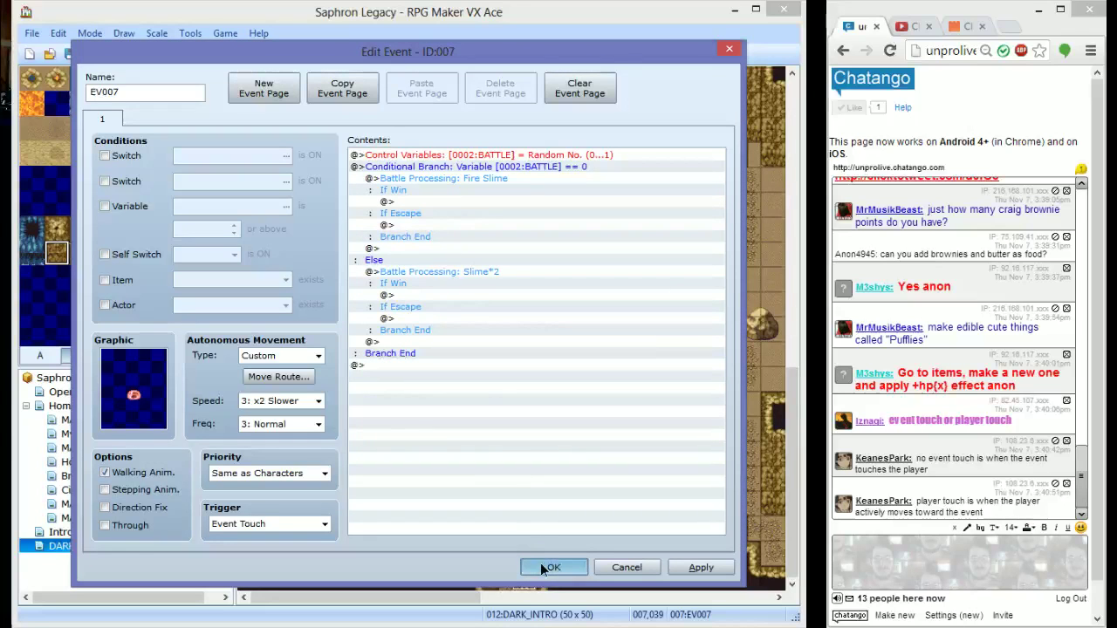
Add an Erase Event command to the If Win case of the Fire Slime battle
{"action": "double_click", "coordinate": [418, 201]}
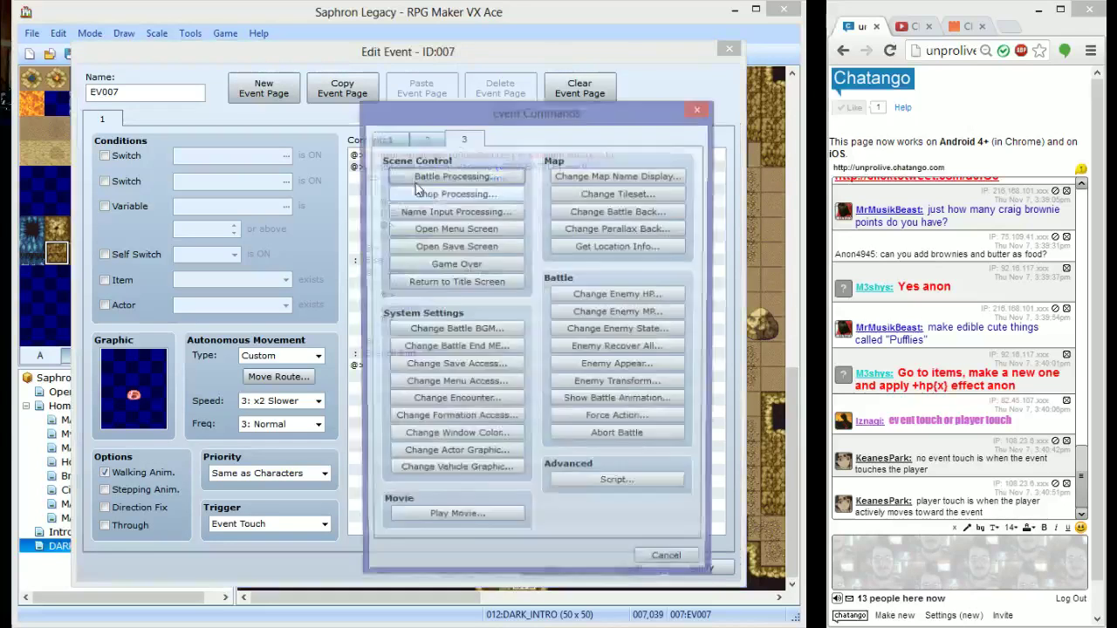
{"action": "left_click", "coordinate": [427, 140]}
{"action": "left_click", "coordinate": [468, 399]}
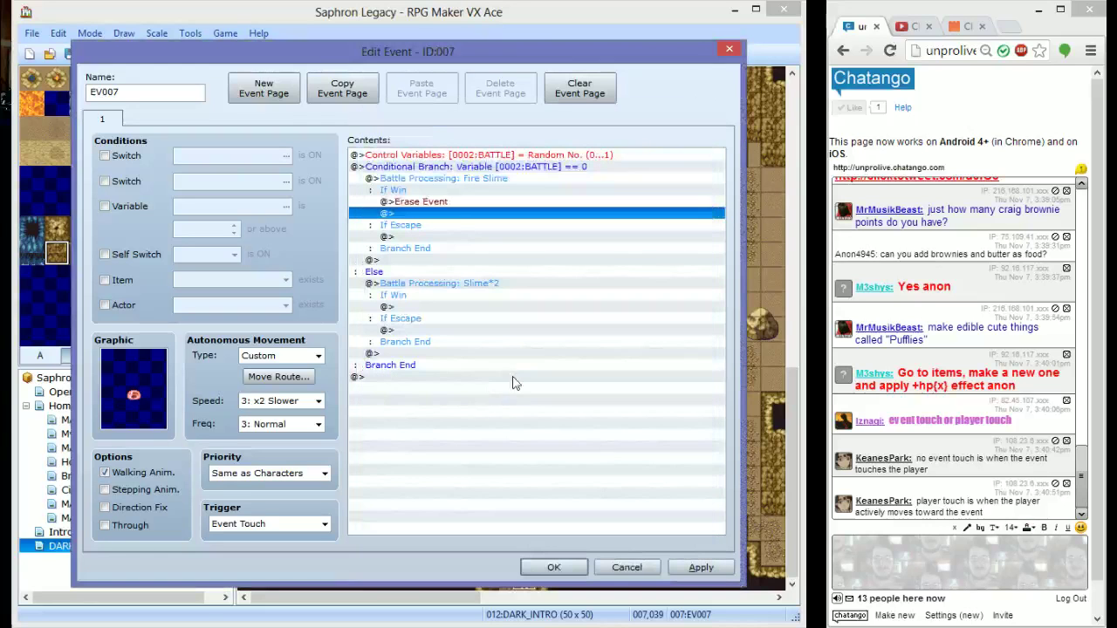
{"action": "double_click", "coordinate": [426, 213]}
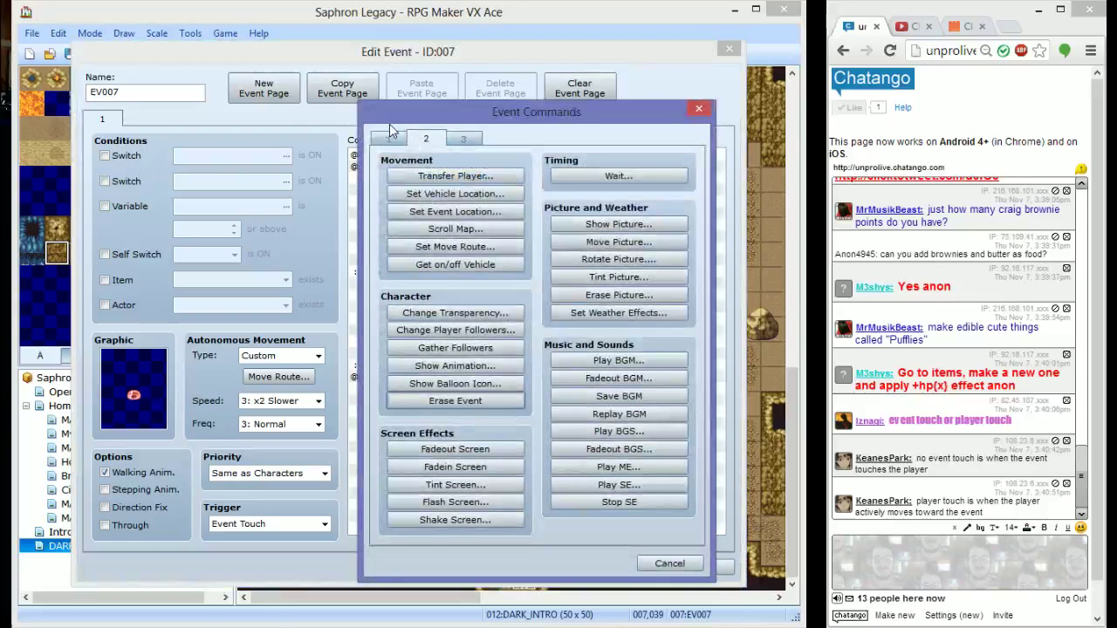
{"action": "left_click", "coordinate": [669, 563]}
{"action": "left_click", "coordinate": [533, 376]}
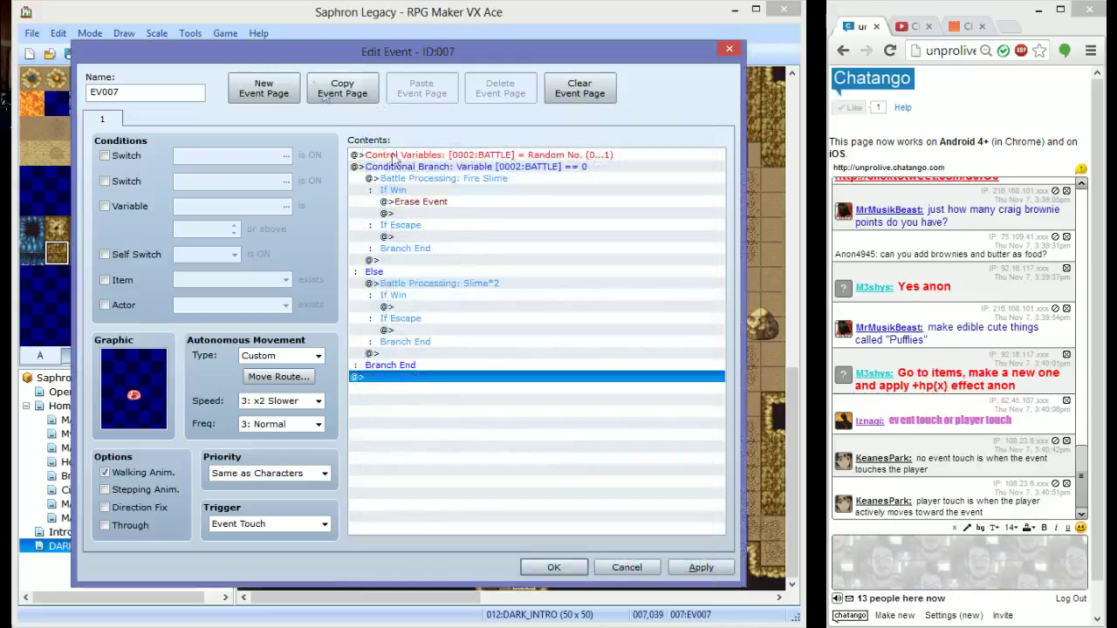
Replace the Fire Slime win case's Erase Event with a Control Variables command targeting variable 0003, named FIRE_FLOOR1
{"action": "left_click", "coordinate": [425, 203]}
{"action": "key", "text": "Delete"}
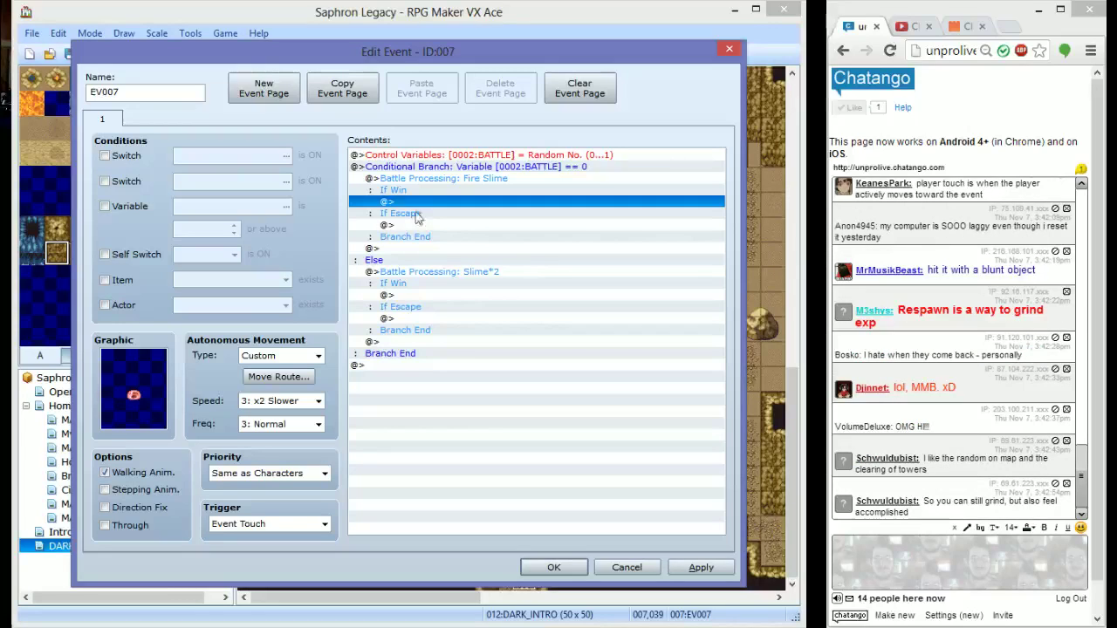
{"action": "double_click", "coordinate": [425, 207]}
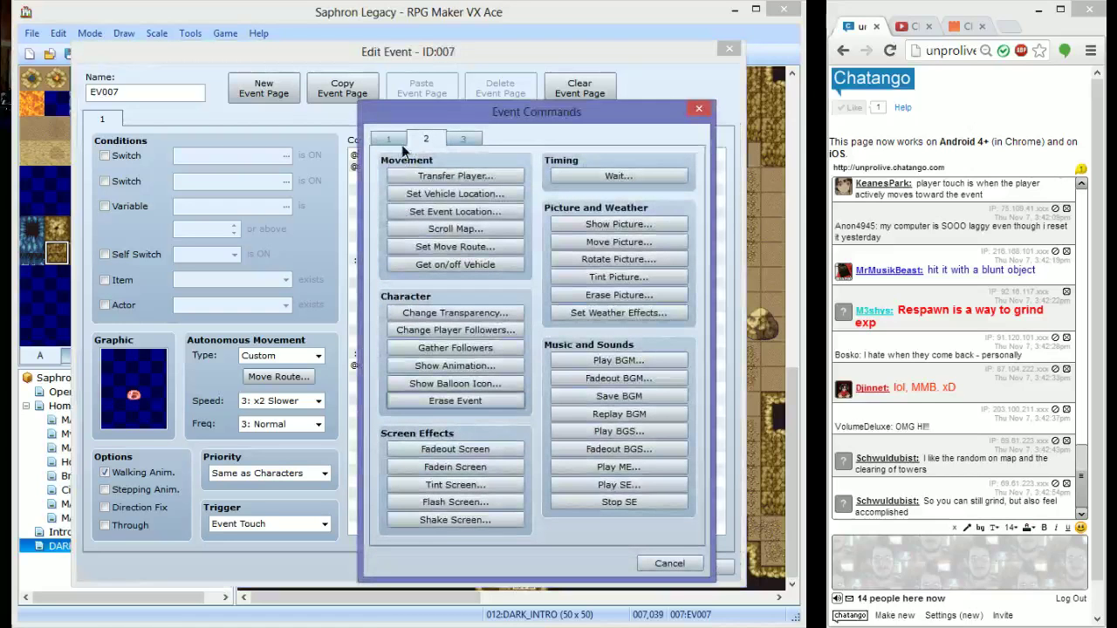
{"action": "left_click", "coordinate": [431, 314]}
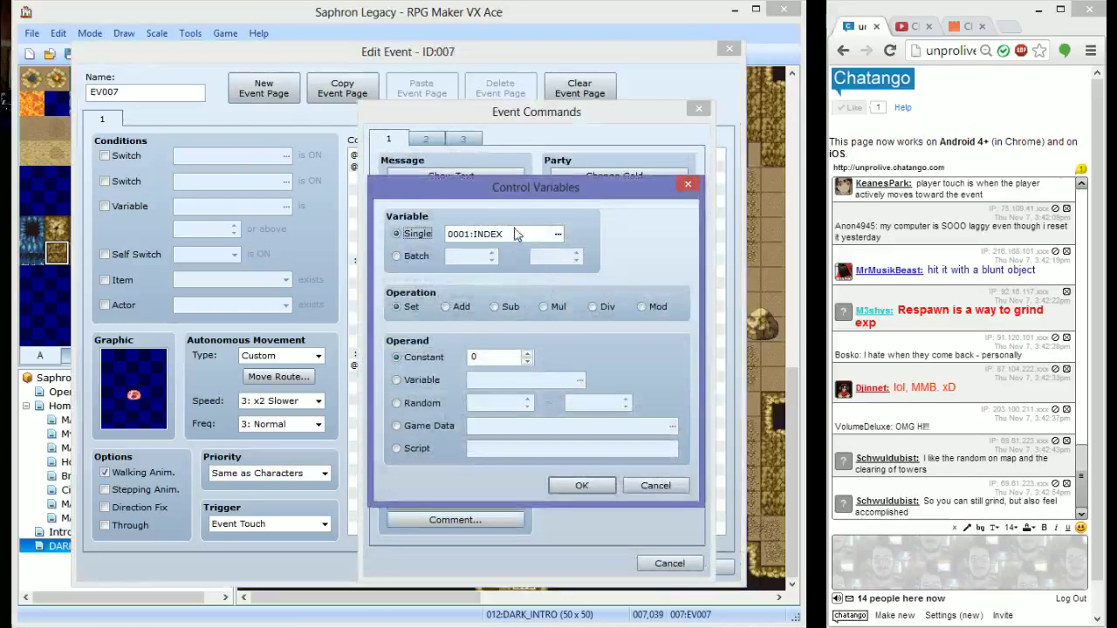
{"action": "left_click", "coordinate": [516, 234]}
{"action": "left_click", "coordinate": [560, 238]}
{"action": "double_click", "coordinate": [560, 237]}
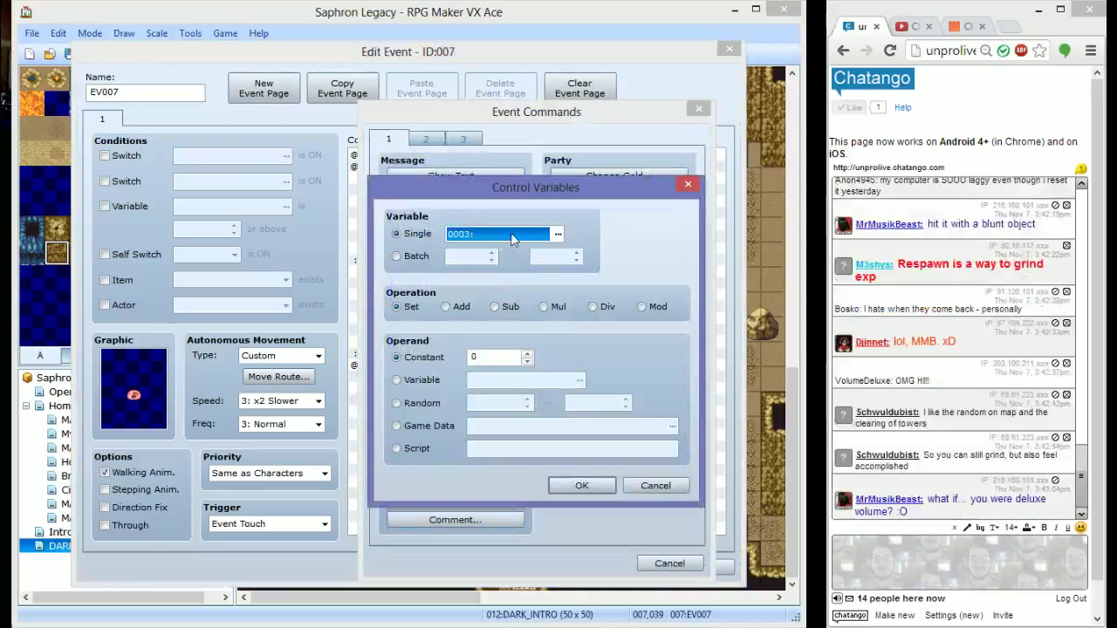
{"action": "left_click", "coordinate": [520, 236]}
{"action": "type", "text": "FIRE_FLO"}
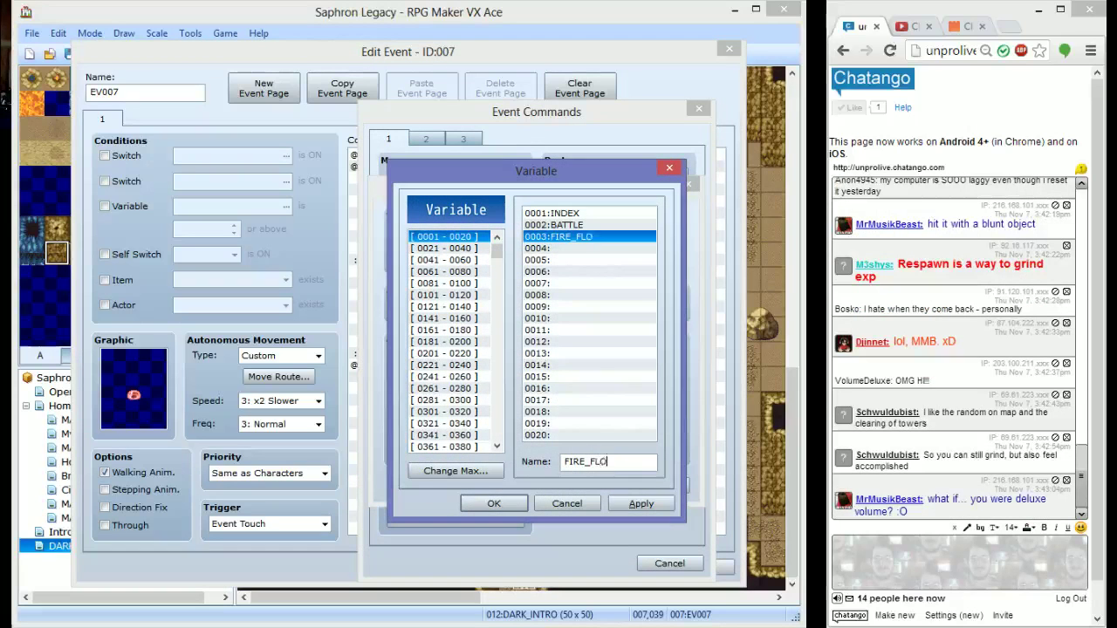
{"action": "type", "text": "OR1"}
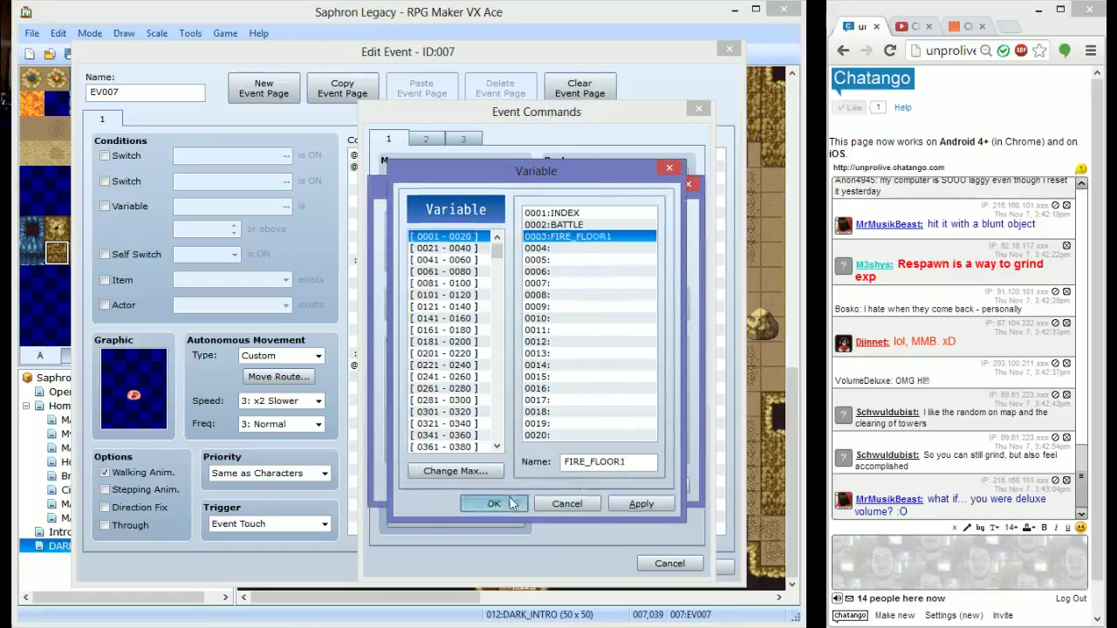
{"action": "left_click", "coordinate": [501, 503]}
Make the Control Variables command add the constant 1 to FIRE_FLOOR1 and confirm it
{"action": "left_click", "coordinate": [445, 306]}
{"action": "double_click", "coordinate": [479, 357]}
{"action": "type", "text": "1"}
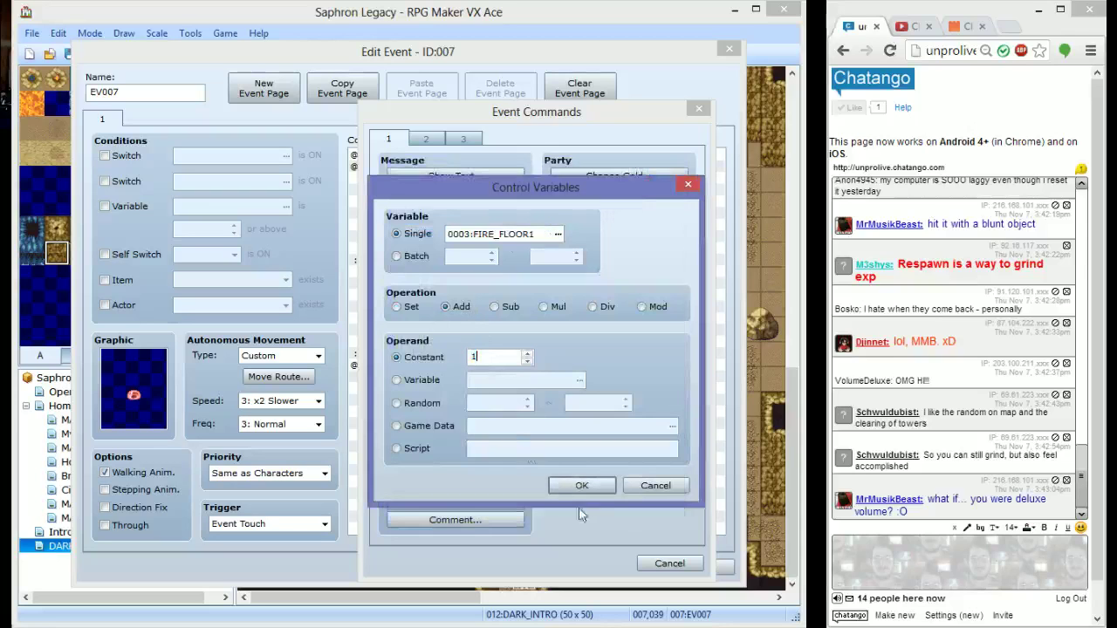
{"action": "left_click", "coordinate": [582, 486]}
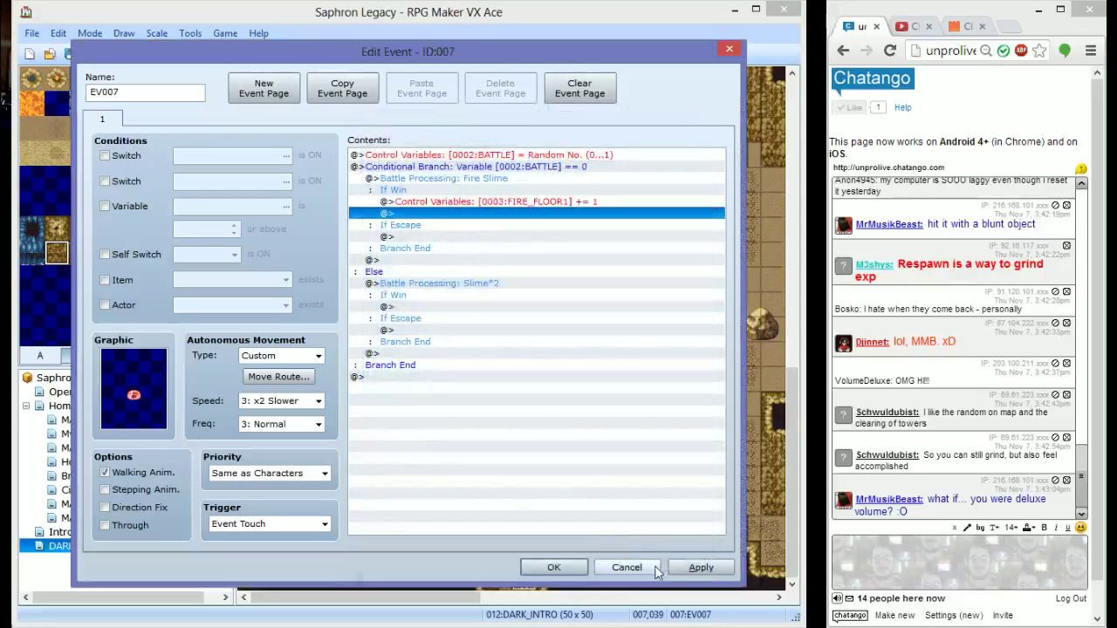
Copy the FIRE_FLOOR1 increment command into the If Win case of the Slime*2 battle
{"action": "left_click", "coordinate": [422, 206]}
{"action": "key", "text": "ctrl+c"}
{"action": "left_click", "coordinate": [441, 308]}
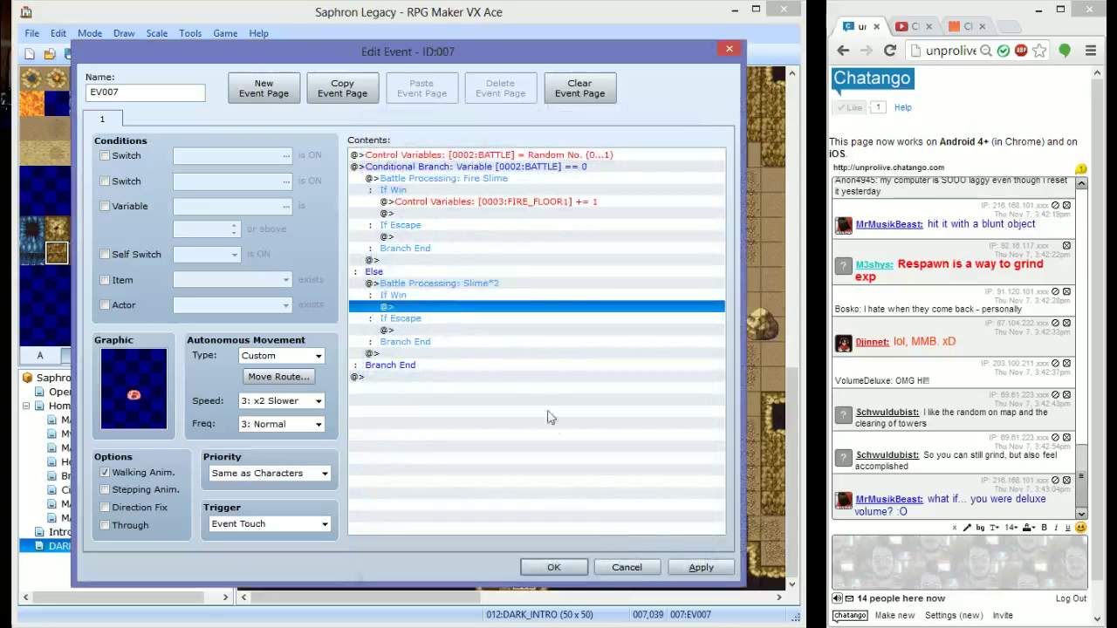
{"action": "key", "text": "ctrl+v"}
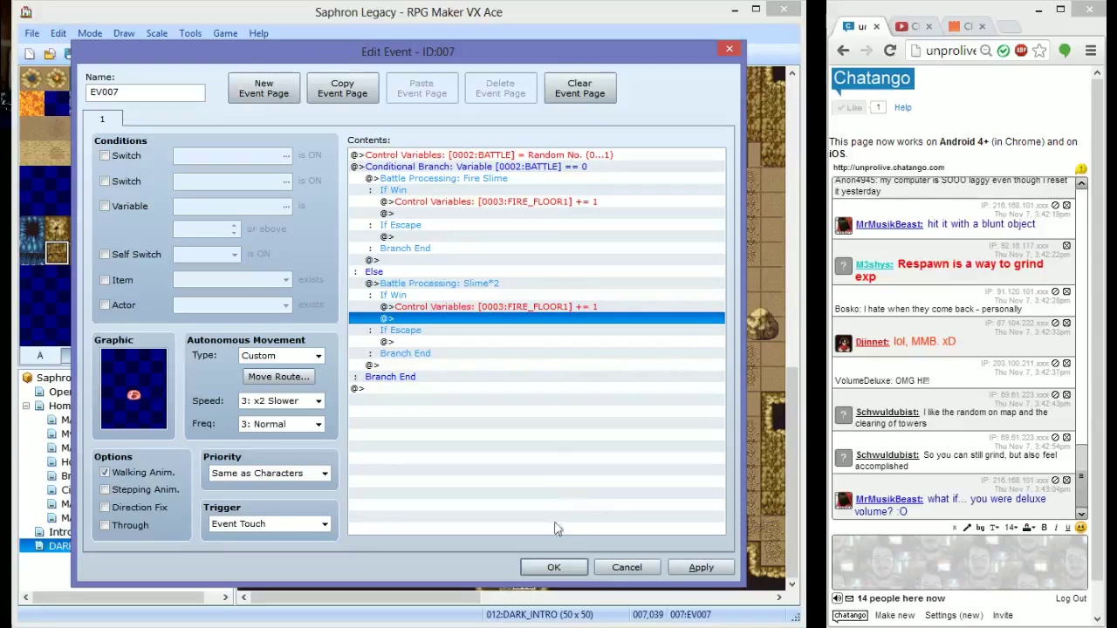
Add a Control Self Switch command setting A to ON below the FIRE_FLOOR1 increment in the Slime*2 win case
{"action": "double_click", "coordinate": [453, 319]}
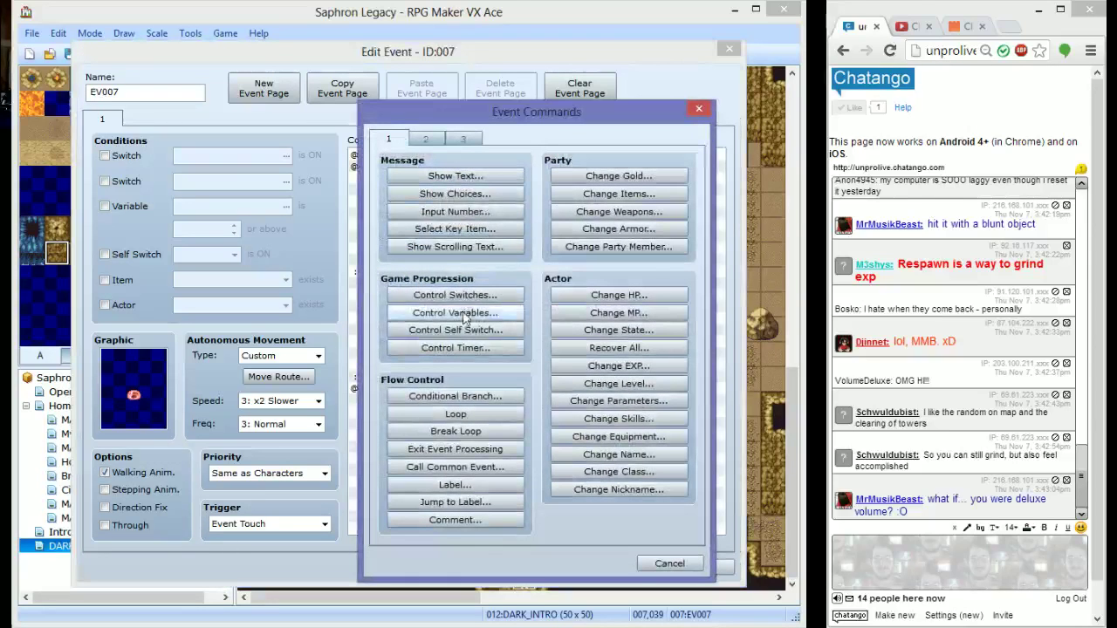
{"action": "left_click", "coordinate": [498, 333]}
{"action": "left_click", "coordinate": [602, 318]}
Add a second, empty page to event EV007 with the Self Switch condition enabled
{"action": "left_click", "coordinate": [263, 88]}
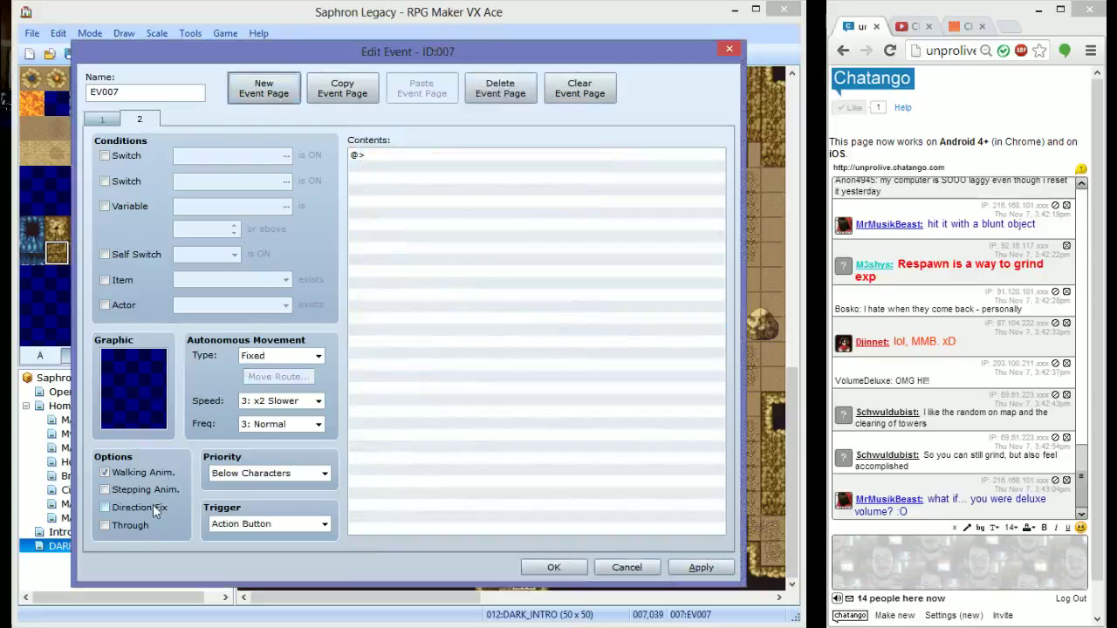
{"action": "left_click", "coordinate": [123, 260]}
Copy the Self Switch A ON command into the Fire Slime battle's If Win case on page 1 and save event EV007
{"action": "left_click", "coordinate": [102, 119]}
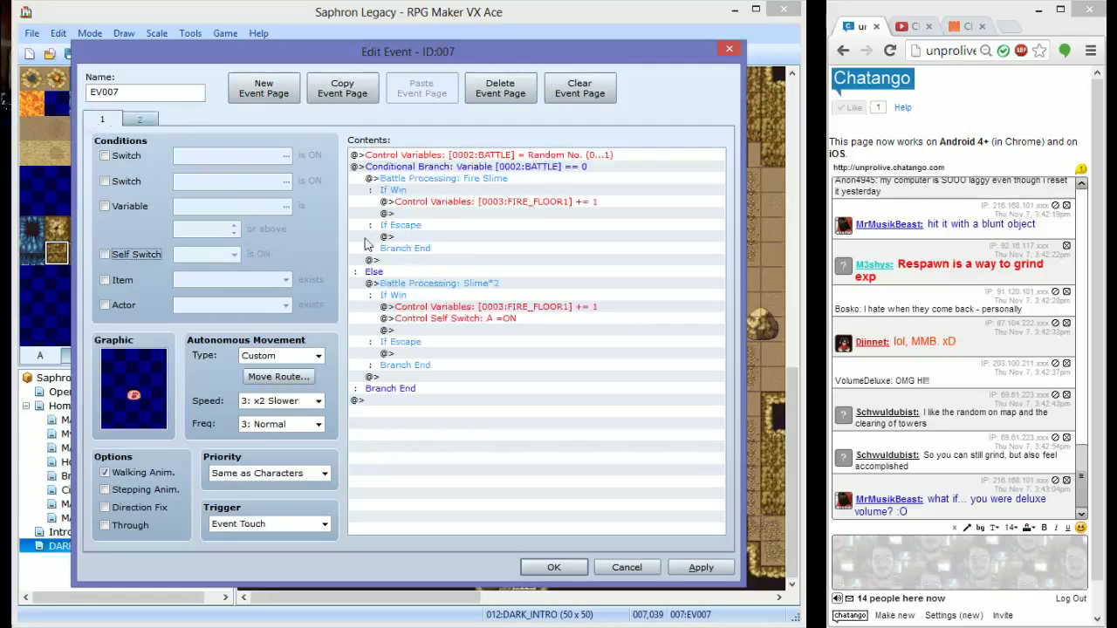
{"action": "left_click", "coordinate": [434, 319]}
{"action": "left_click", "coordinate": [462, 213]}
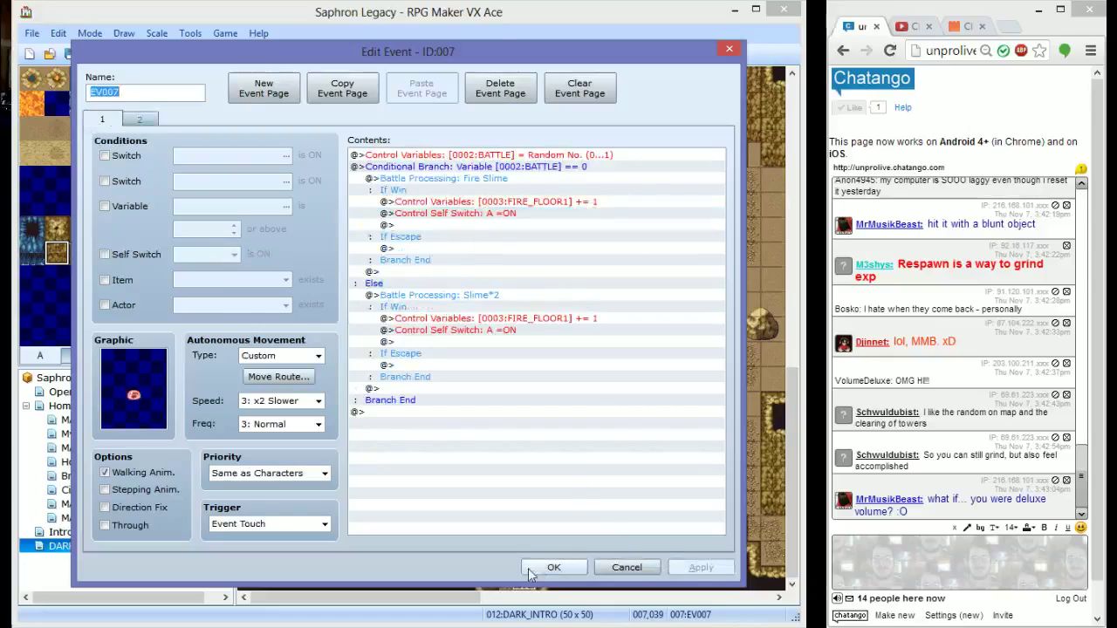
{"action": "left_click", "coordinate": [554, 567]}
Add an Erase Event command at the end of event EV004, after the Banana switch command, and save the event
{"action": "scroll", "coordinate": [540, 465], "scroll_direction": "right", "scroll_amount": 10}
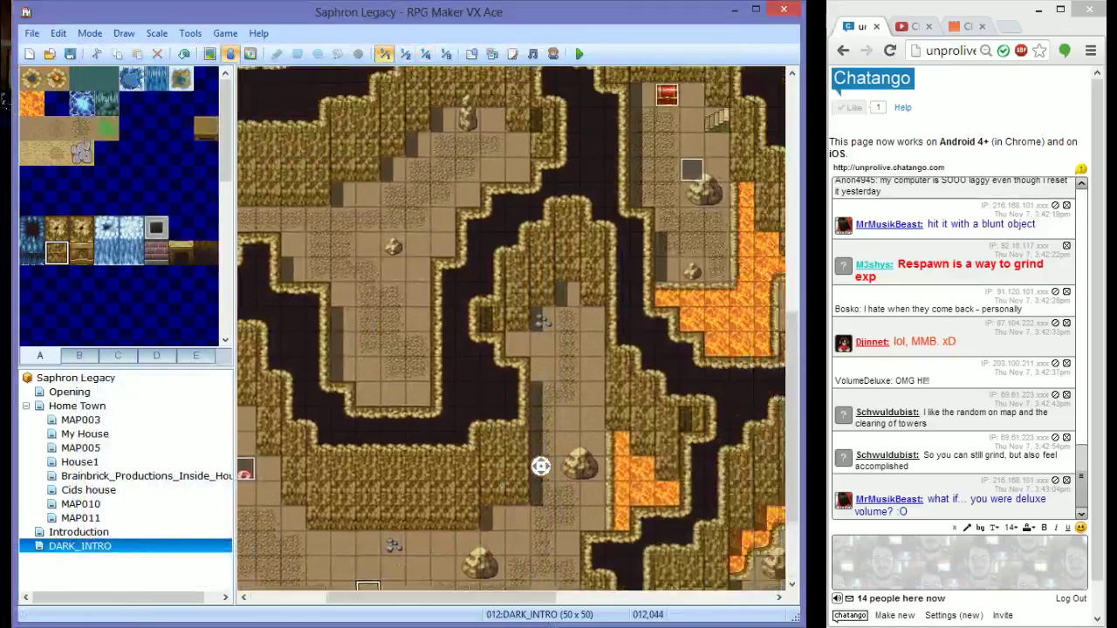
{"action": "double_click", "coordinate": [458, 351]}
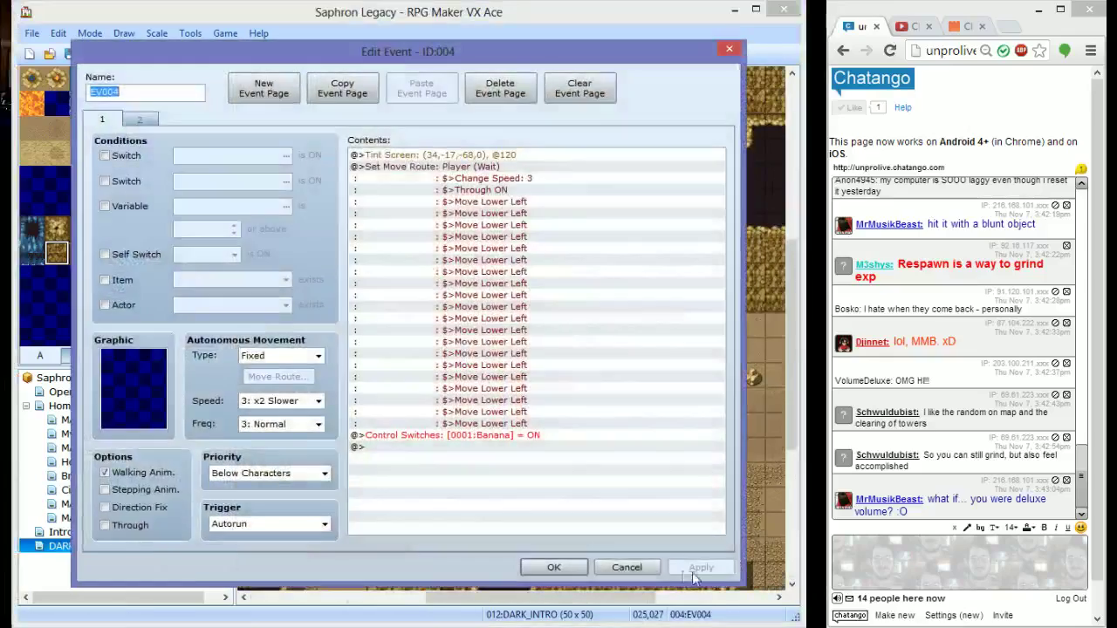
{"action": "left_click", "coordinate": [634, 562]}
{"action": "double_click", "coordinate": [452, 348]}
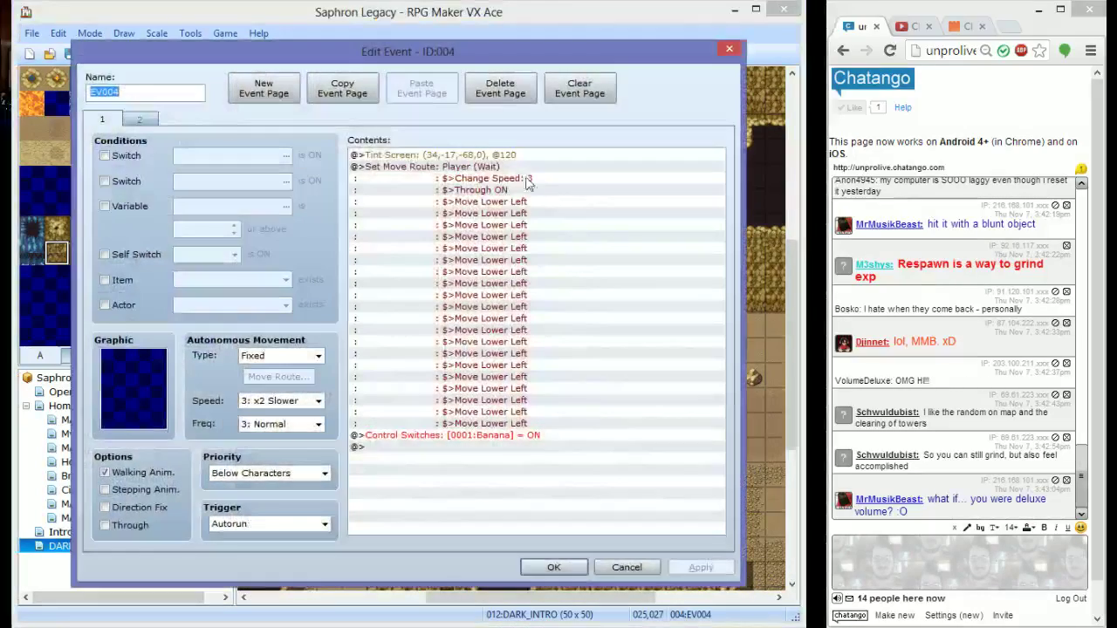
{"action": "left_click", "coordinate": [443, 448]}
{"action": "double_click", "coordinate": [443, 449]}
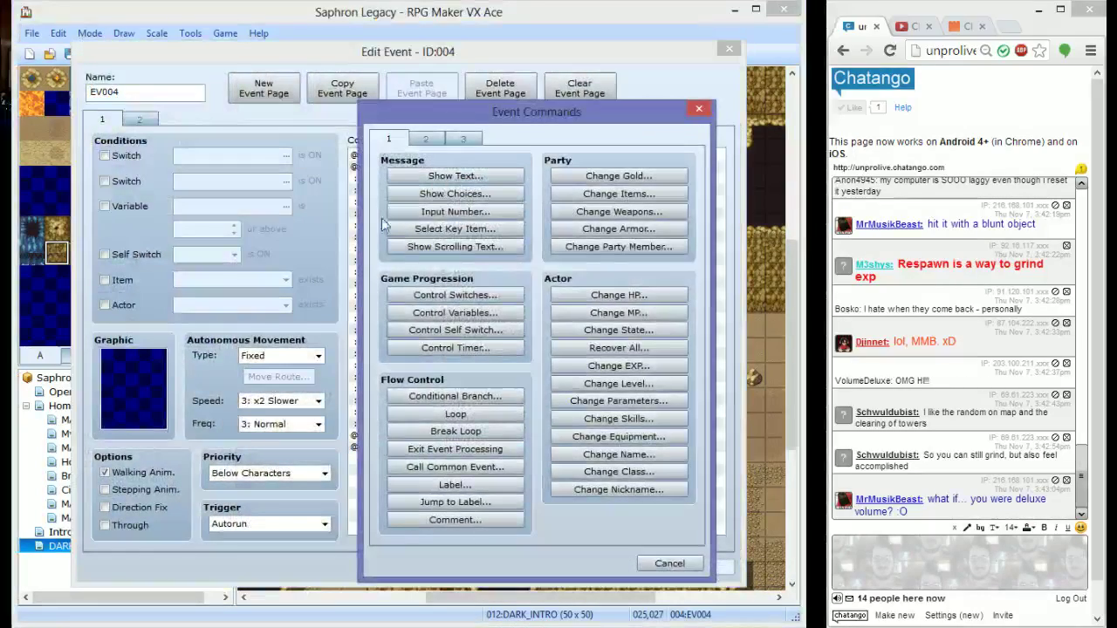
{"action": "left_click", "coordinate": [432, 139]}
{"action": "left_click", "coordinate": [467, 402]}
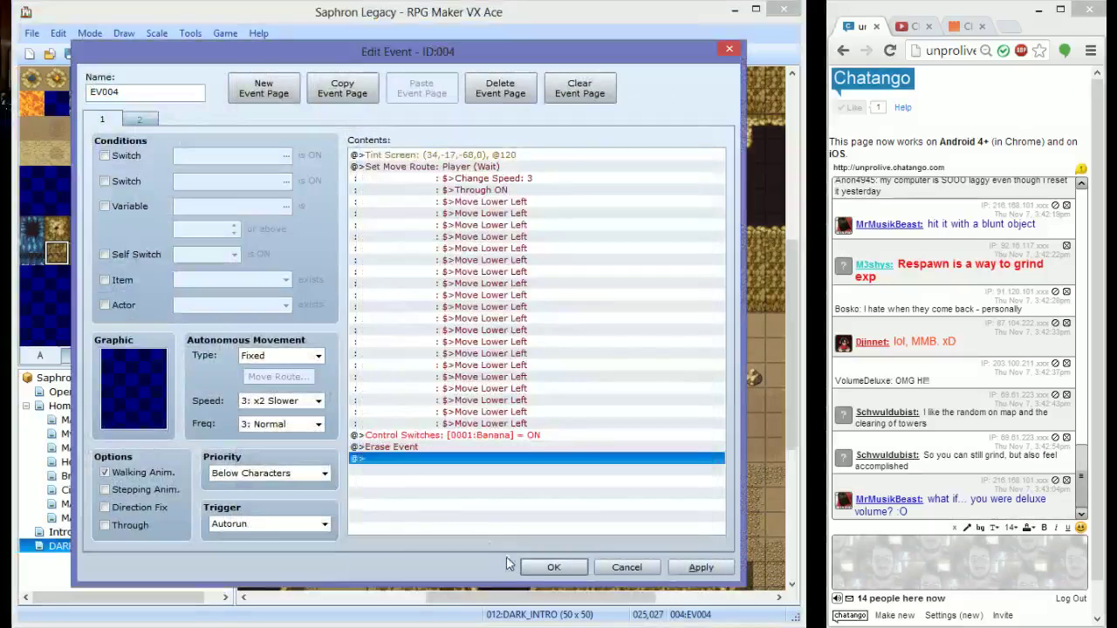
{"action": "left_click", "coordinate": [568, 564]}
Playtest a new game on the dark route up to Zariel's line about the village elder, and close the game
{"action": "left_click", "coordinate": [578, 53]}
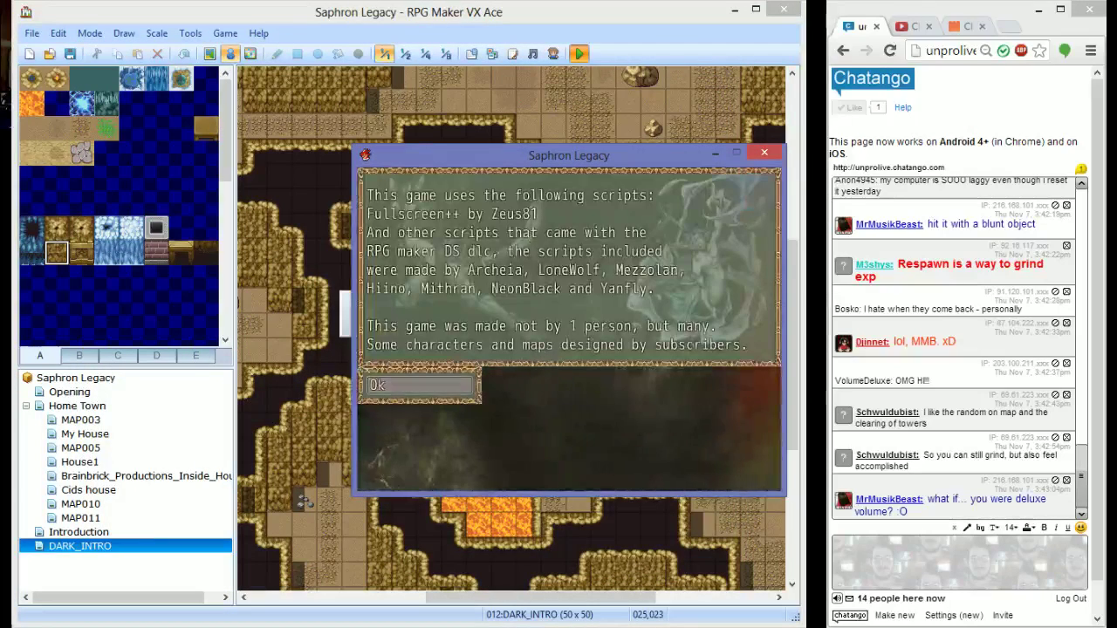
{"action": "key", "text": "Up"}
{"action": "key", "text": "Return"}
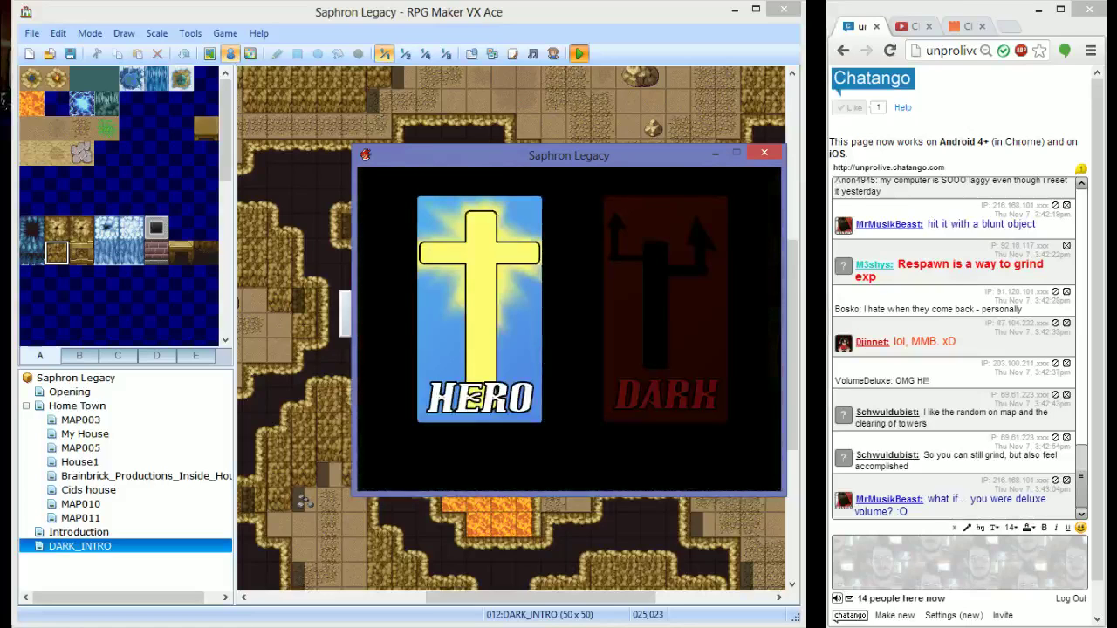
{"action": "key", "text": "Return"}
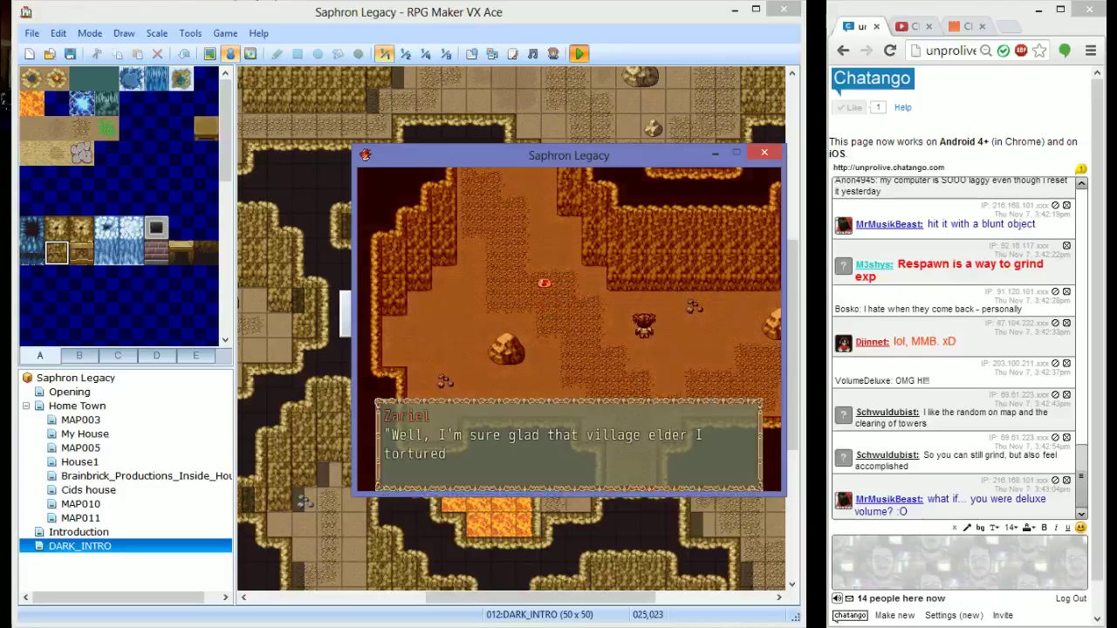
{"action": "key", "text": "alt+F4"}
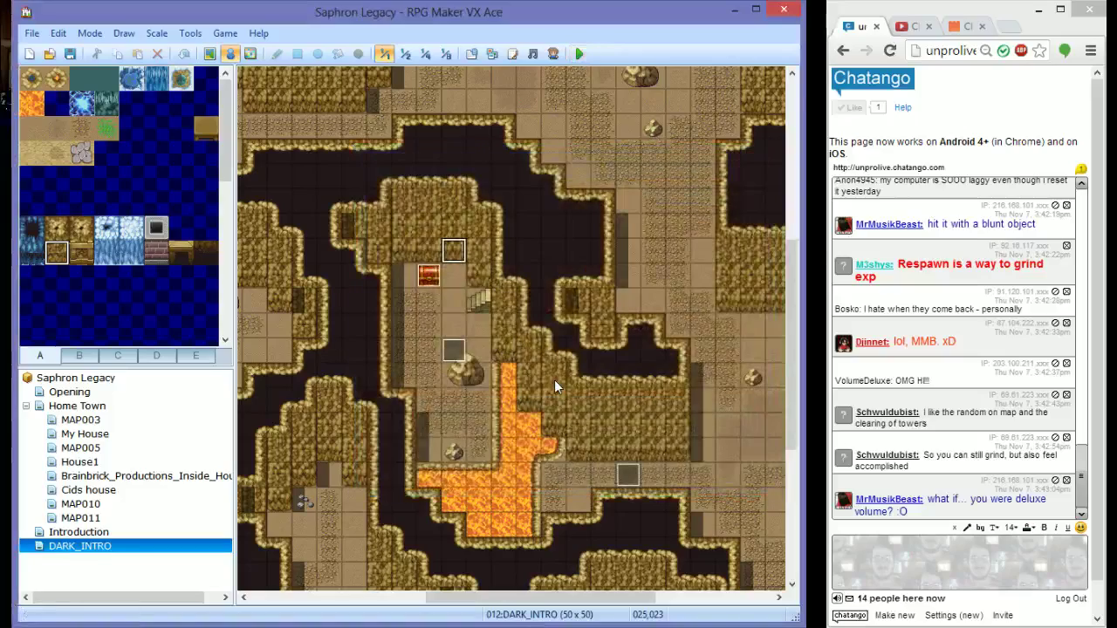
Add an Erase Event command after Zariel's dialogue in event EV005 at the bottom entrance of the map, and save the event
{"action": "scroll", "coordinate": [511, 436], "scroll_direction": "up", "scroll_amount": 5}
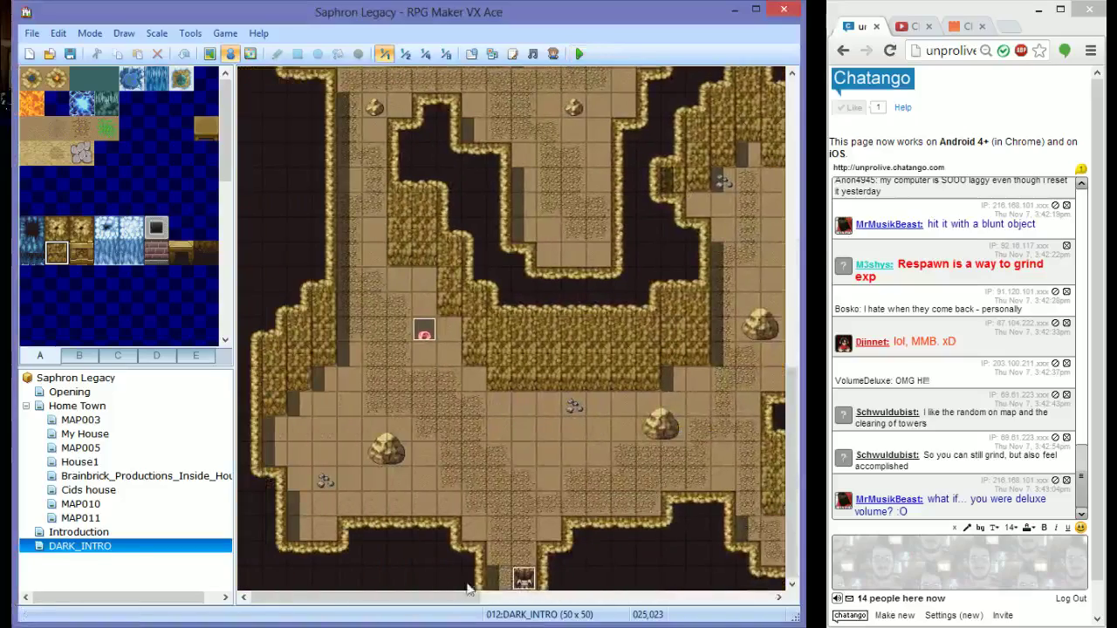
{"action": "double_click", "coordinate": [523, 577]}
{"action": "double_click", "coordinate": [448, 280]}
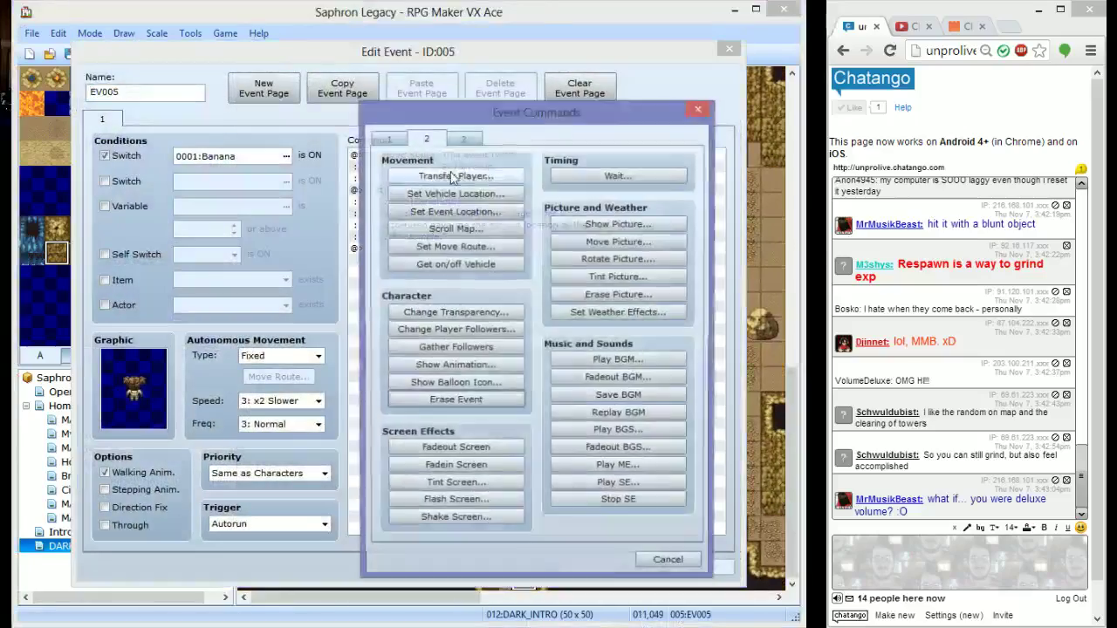
{"action": "left_click", "coordinate": [463, 398]}
{"action": "left_click", "coordinate": [553, 567]}
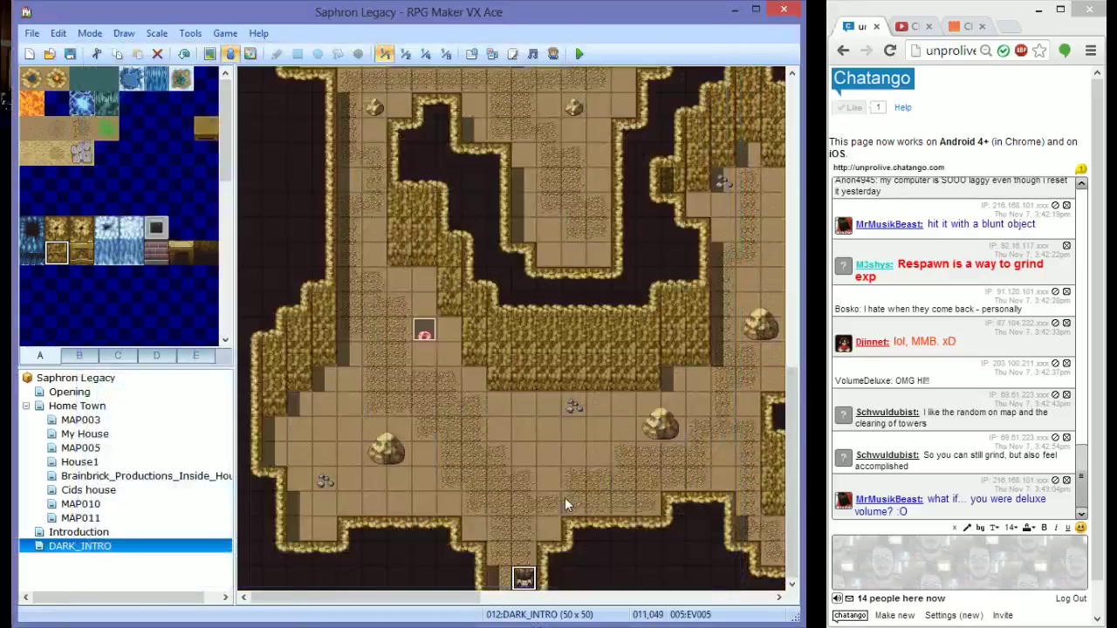
Review the Erase Event command at the end of event EV004's first page
{"action": "scroll", "coordinate": [564, 498], "scroll_direction": "up", "scroll_amount": 5}
{"action": "double_click", "coordinate": [397, 578]}
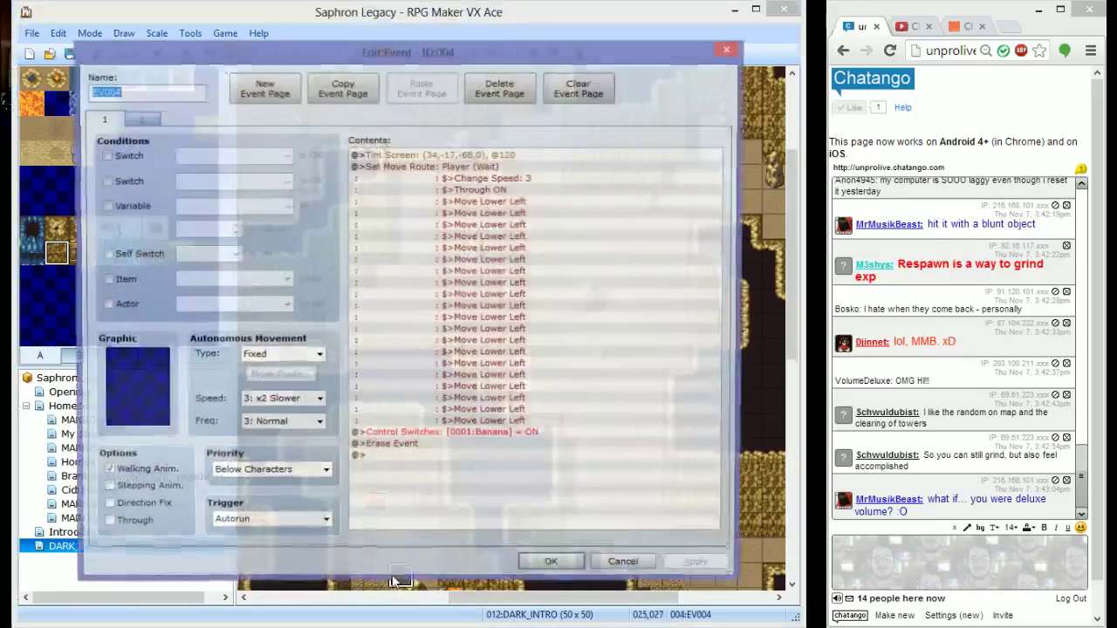
{"action": "left_click", "coordinate": [462, 446]}
{"action": "left_click", "coordinate": [546, 566]}
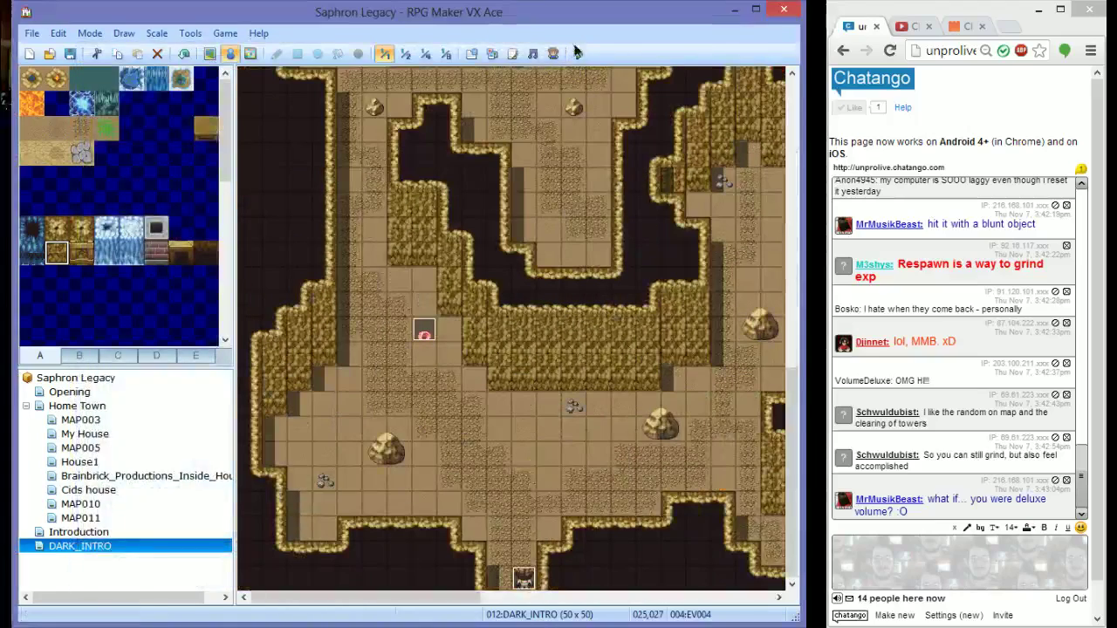
Playtest the dark intro again past Zariel's fire temple dialogue to check the character and slime, and close the game
{"action": "left_click", "coordinate": [578, 53]}
{"action": "left_click", "coordinate": [370, 358]}
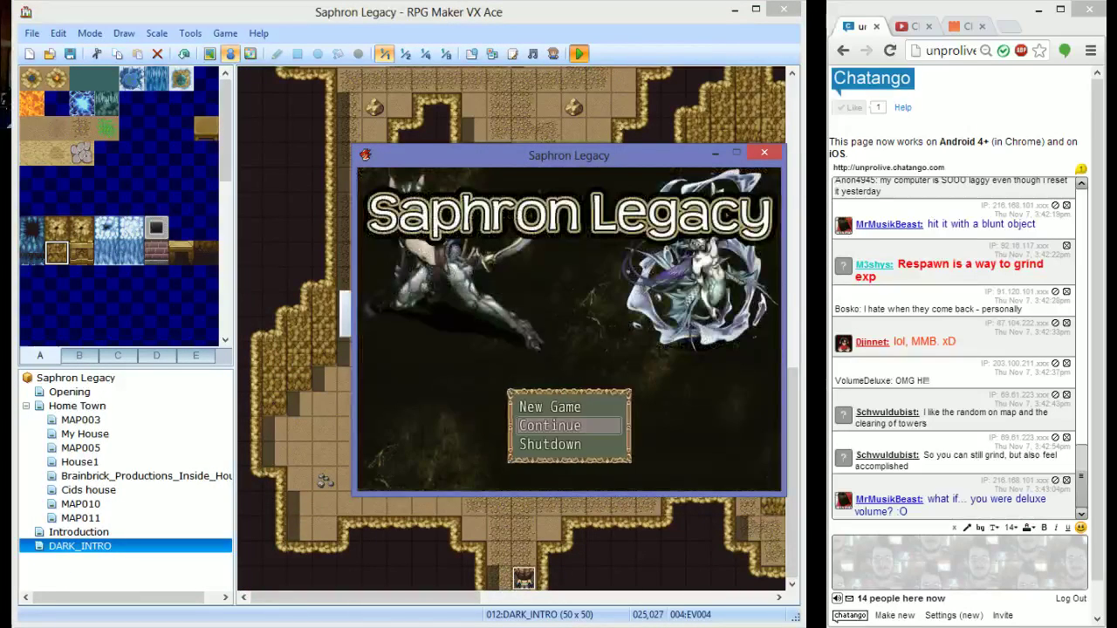
{"action": "key", "text": "Return"}
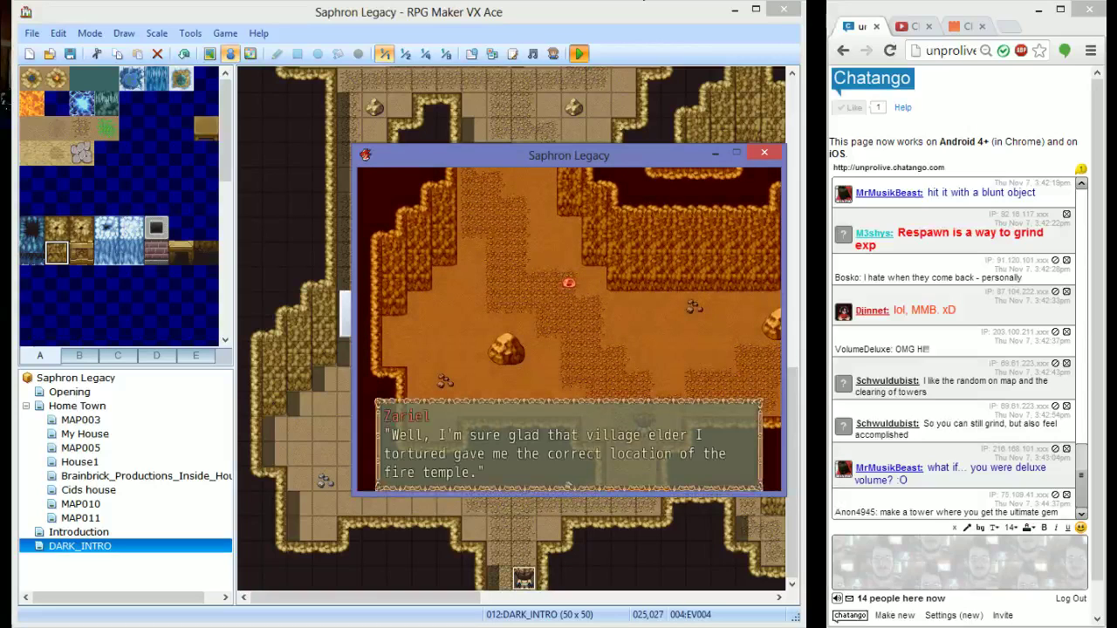
{"action": "key", "text": "Return"}
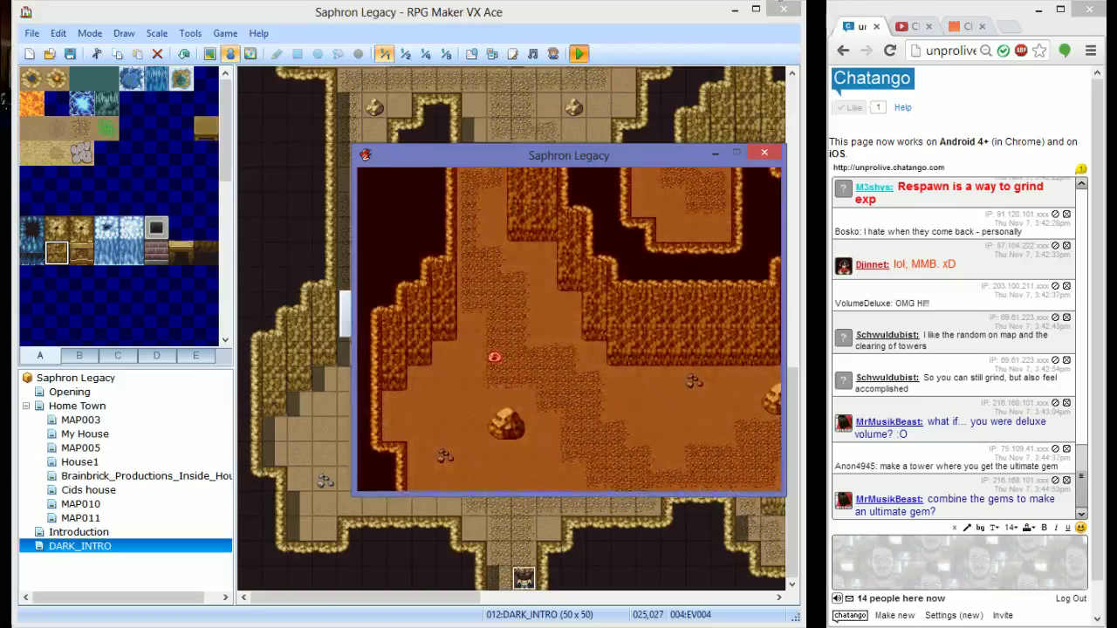
{"action": "left_click", "coordinate": [752, 159]}
Review the commands of event EV005 at the map's bottom entrance and of the slime event EV007
{"action": "scroll", "coordinate": [456, 431], "scroll_direction": "right", "scroll_amount": 2}
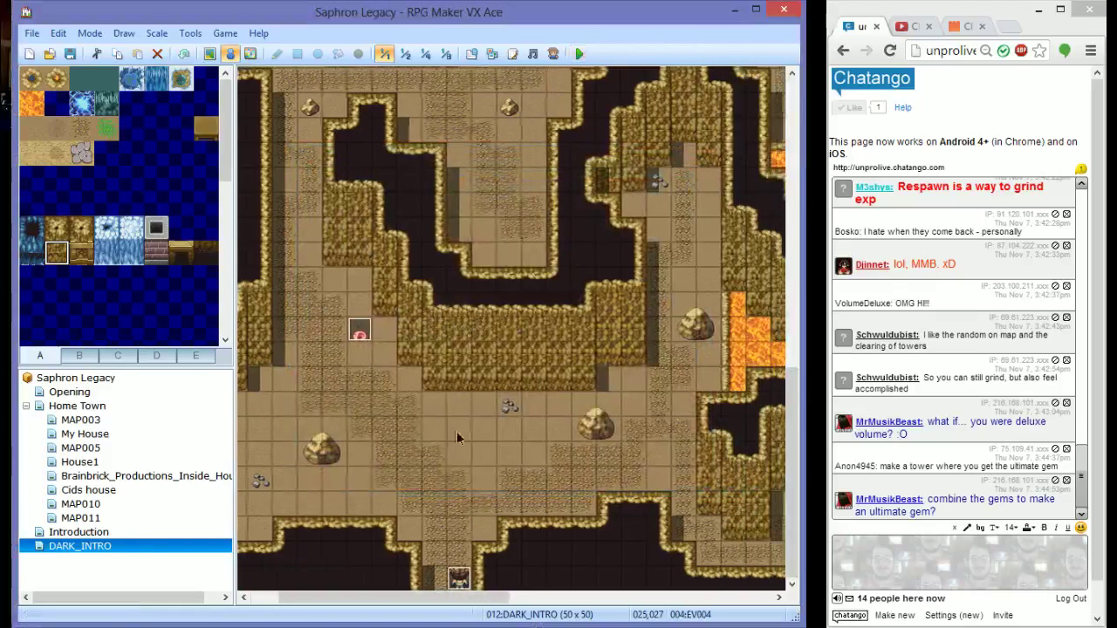
{"action": "double_click", "coordinate": [459, 577]}
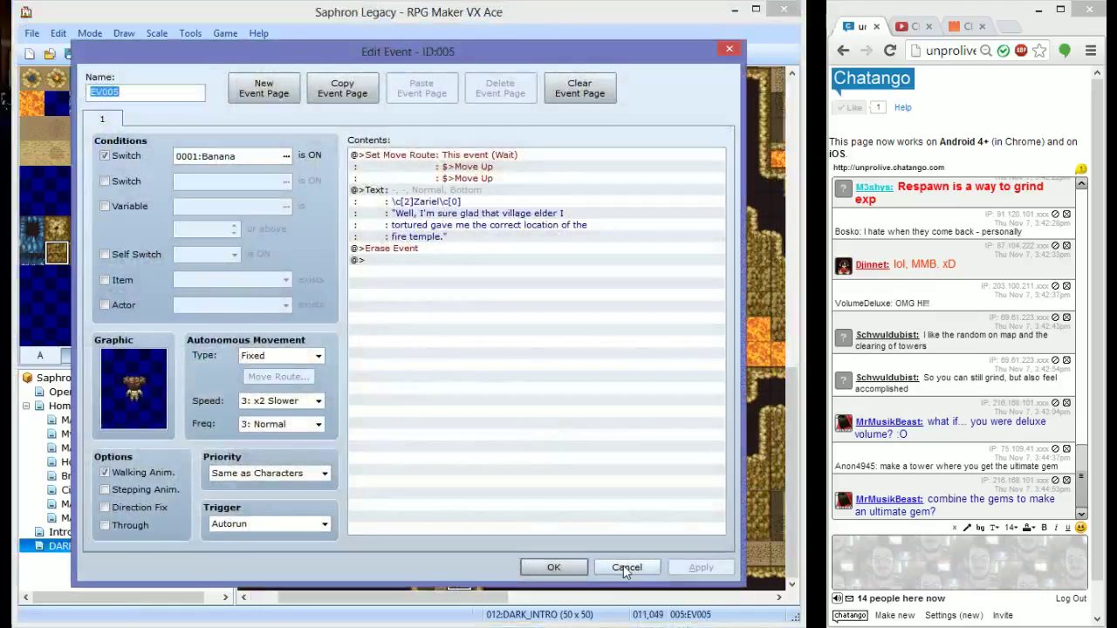
{"action": "left_click", "coordinate": [555, 566]}
{"action": "double_click", "coordinate": [361, 337]}
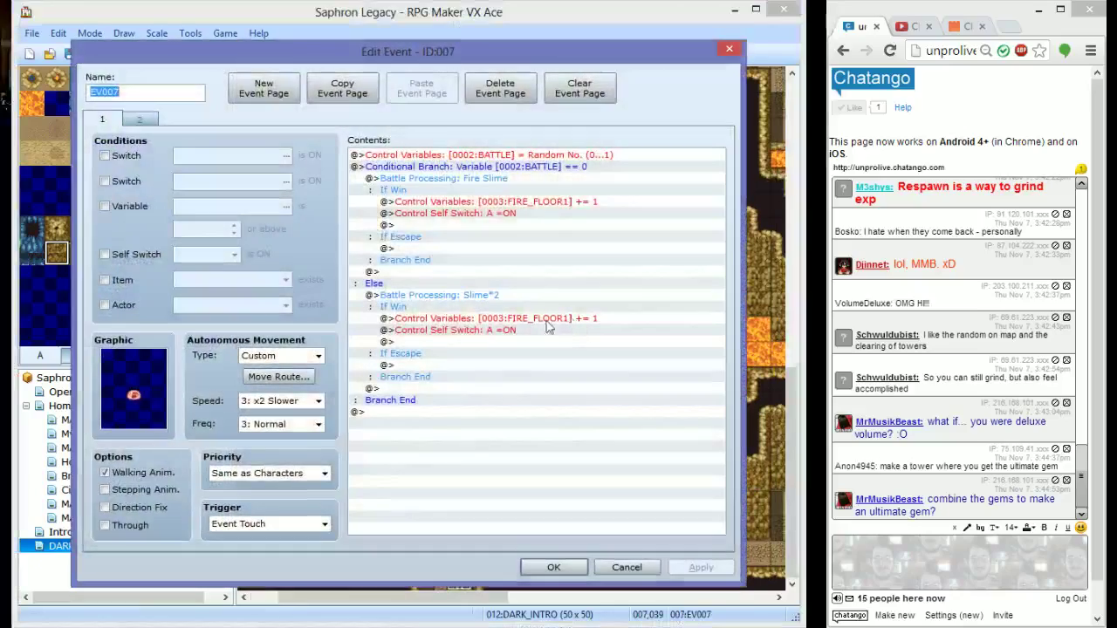
{"action": "left_click", "coordinate": [614, 565]}
{"action": "double_click", "coordinate": [456, 579]}
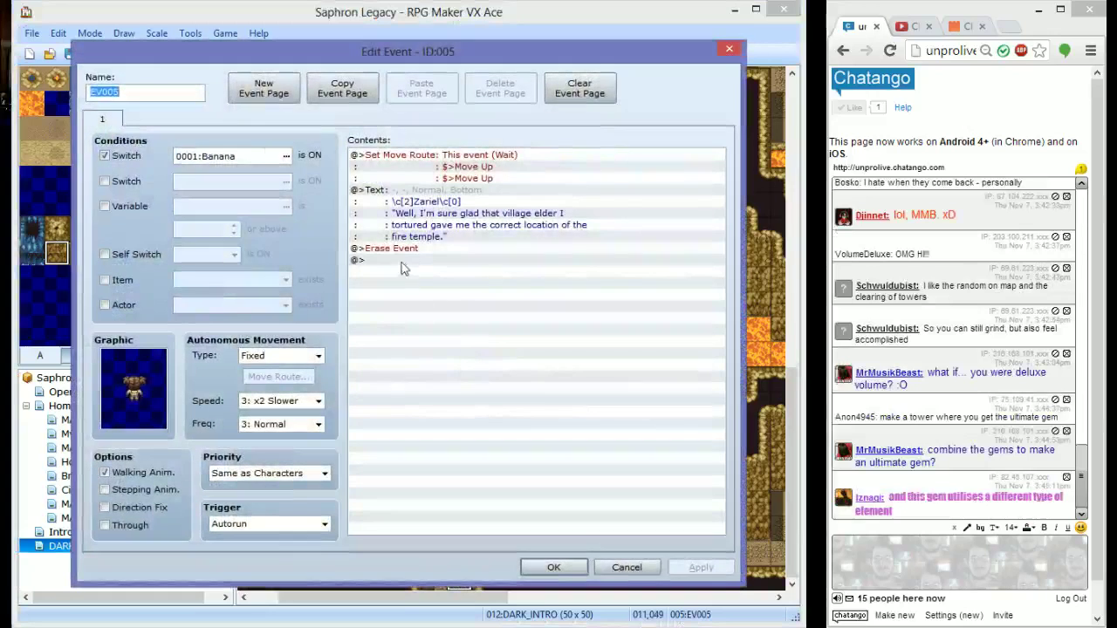
{"action": "double_click", "coordinate": [414, 259]}
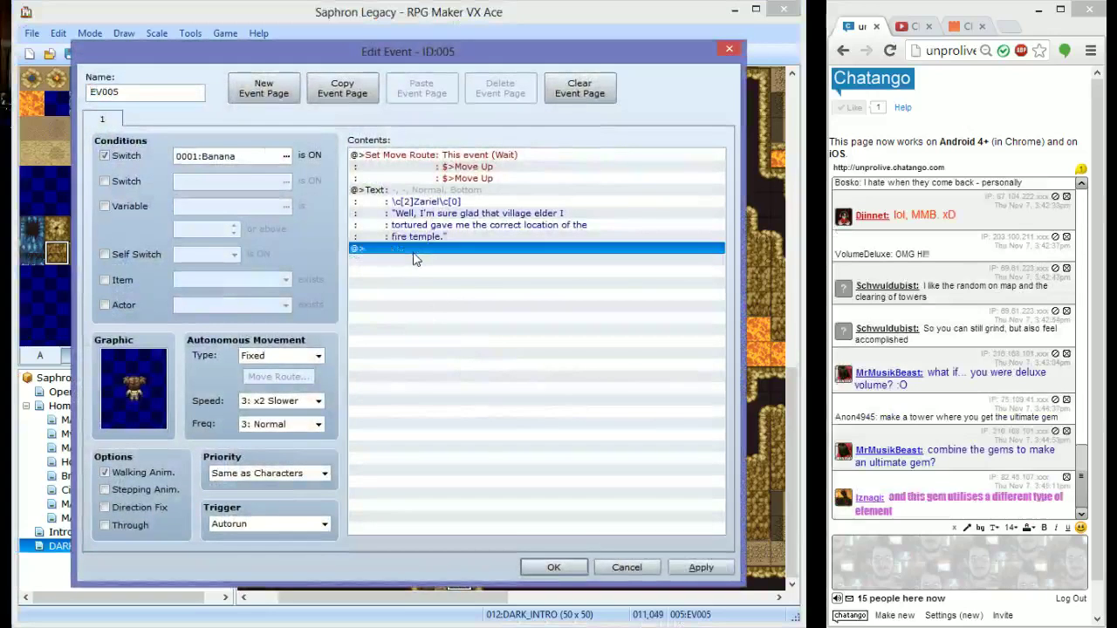
{"action": "left_click", "coordinate": [453, 247]}
{"action": "left_click", "coordinate": [772, 500]}
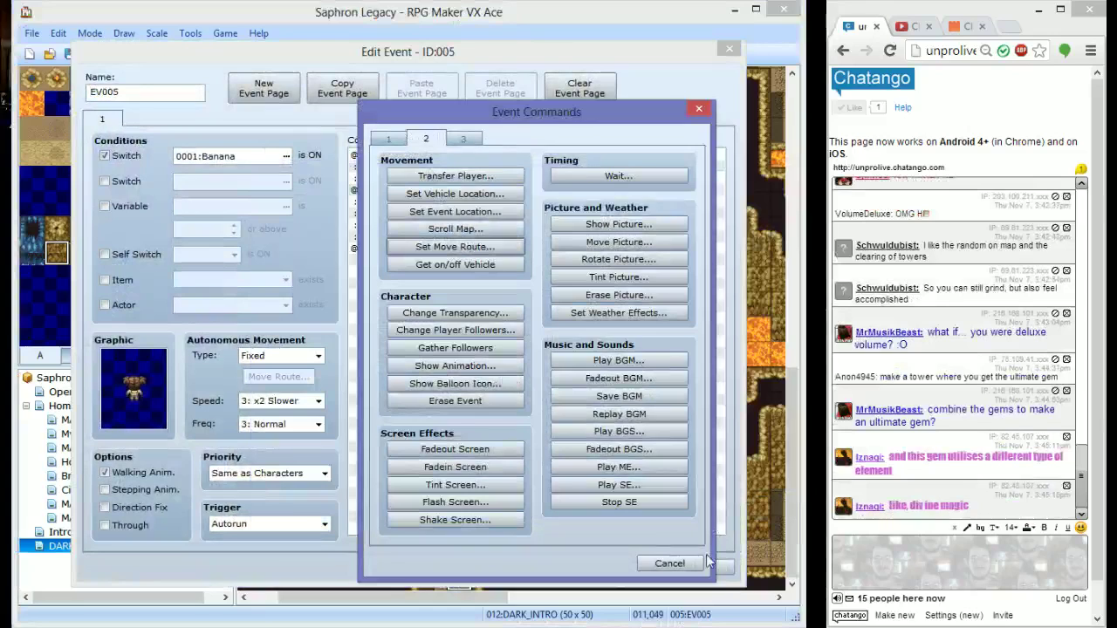
{"action": "left_click", "coordinate": [676, 562]}
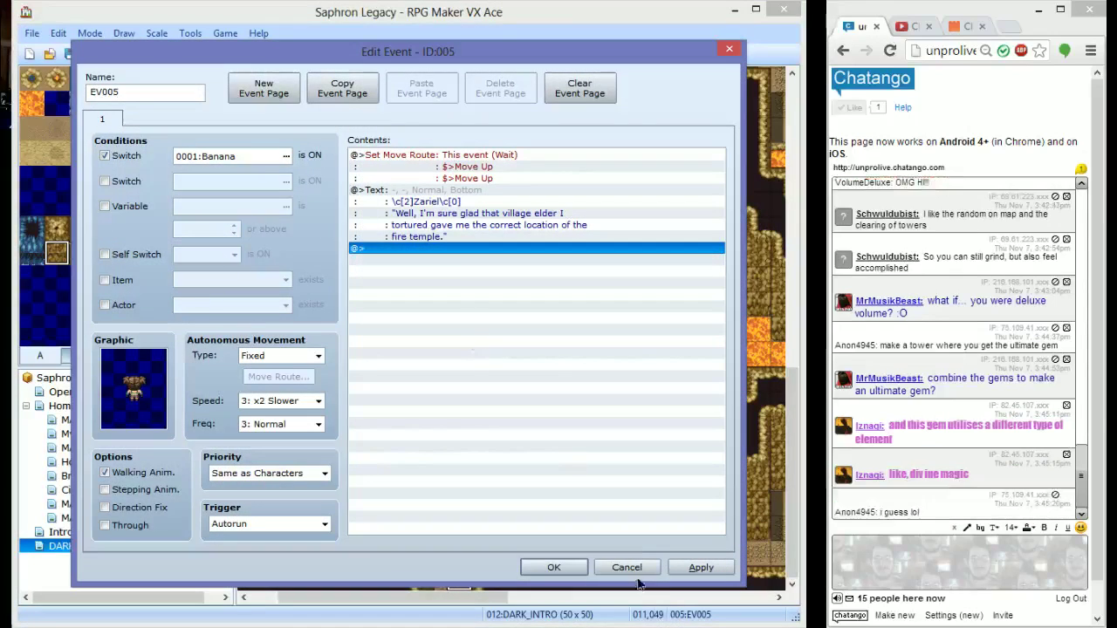
{"action": "left_click", "coordinate": [553, 567]}
Add a Change Transparency: OFF command after Erase Event in event EV005 and apply the change
{"action": "double_click", "coordinate": [460, 578]}
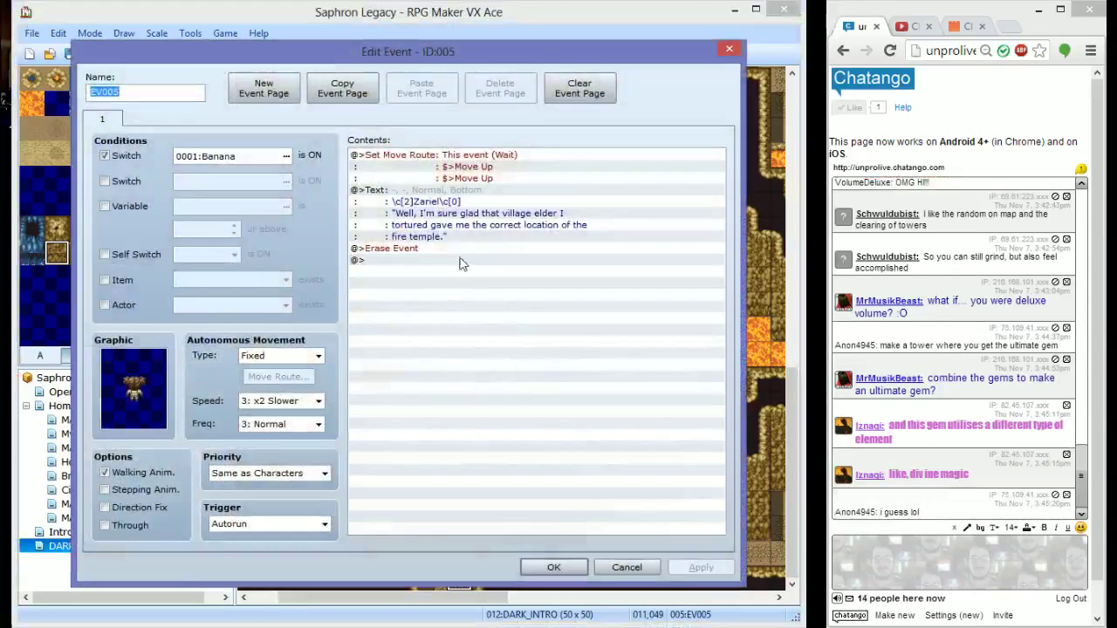
{"action": "double_click", "coordinate": [439, 293]}
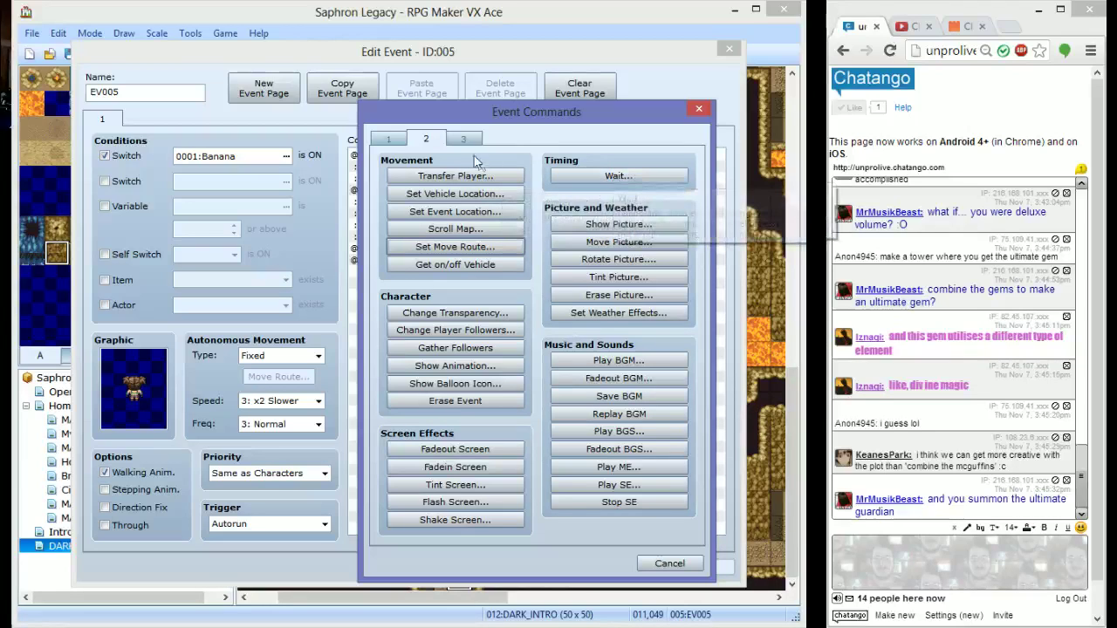
{"action": "left_click", "coordinate": [393, 139]}
{"action": "left_click", "coordinate": [464, 139]}
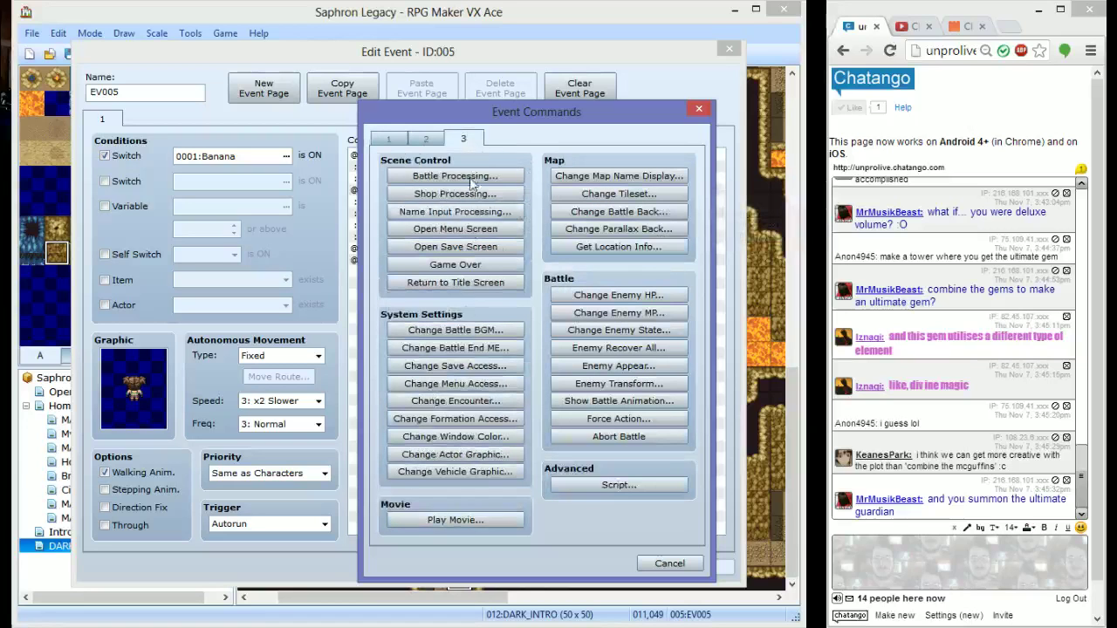
{"action": "left_click", "coordinate": [426, 140]}
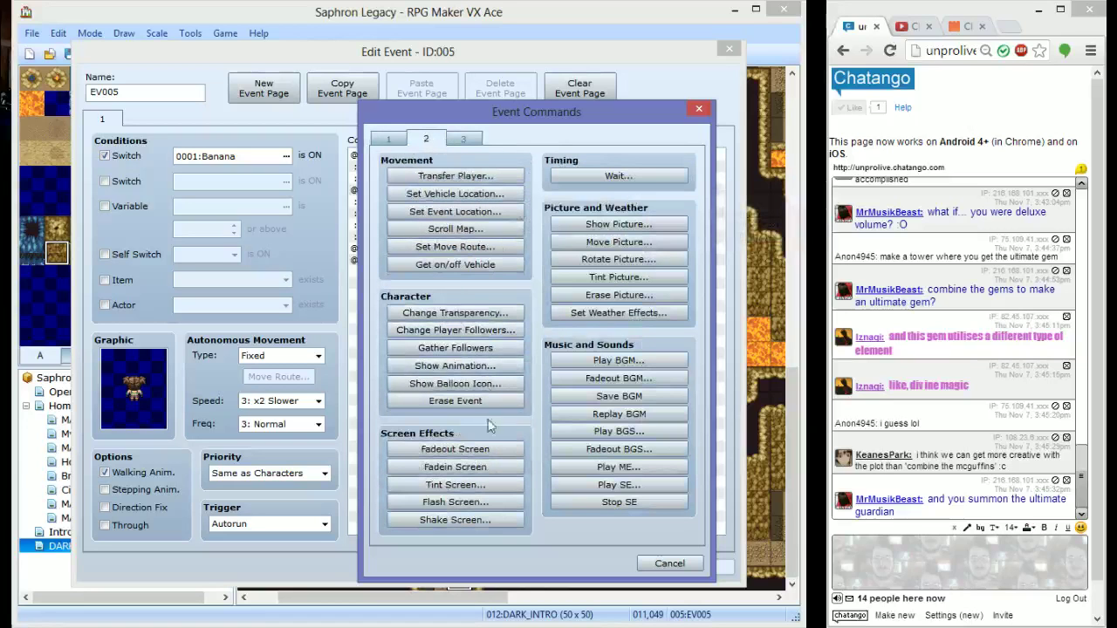
{"action": "left_click", "coordinate": [397, 141]}
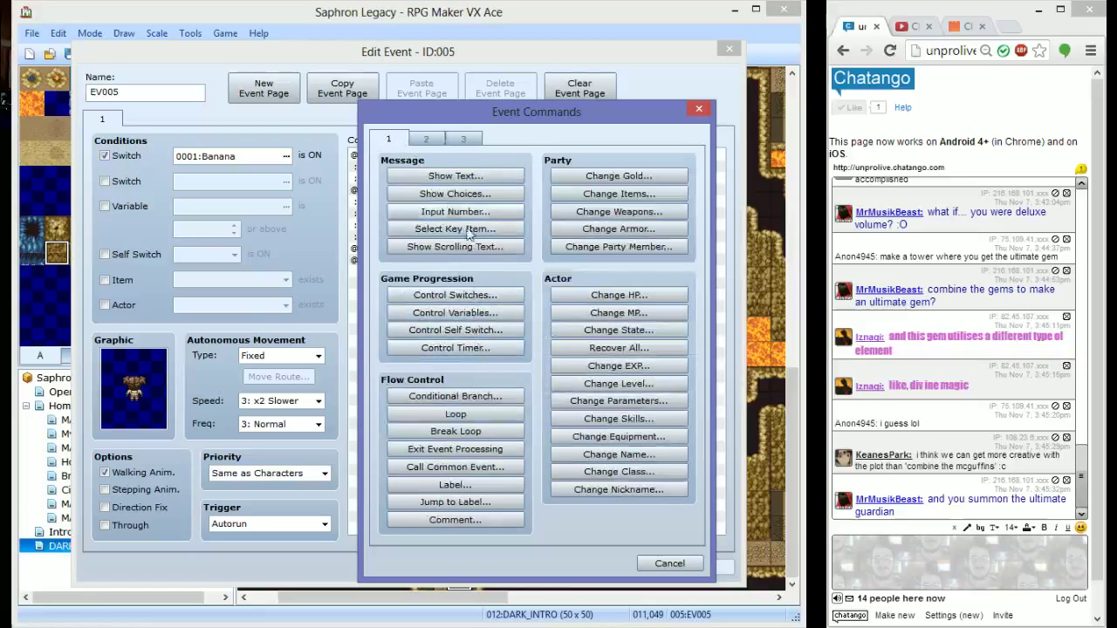
{"action": "left_click", "coordinate": [430, 138]}
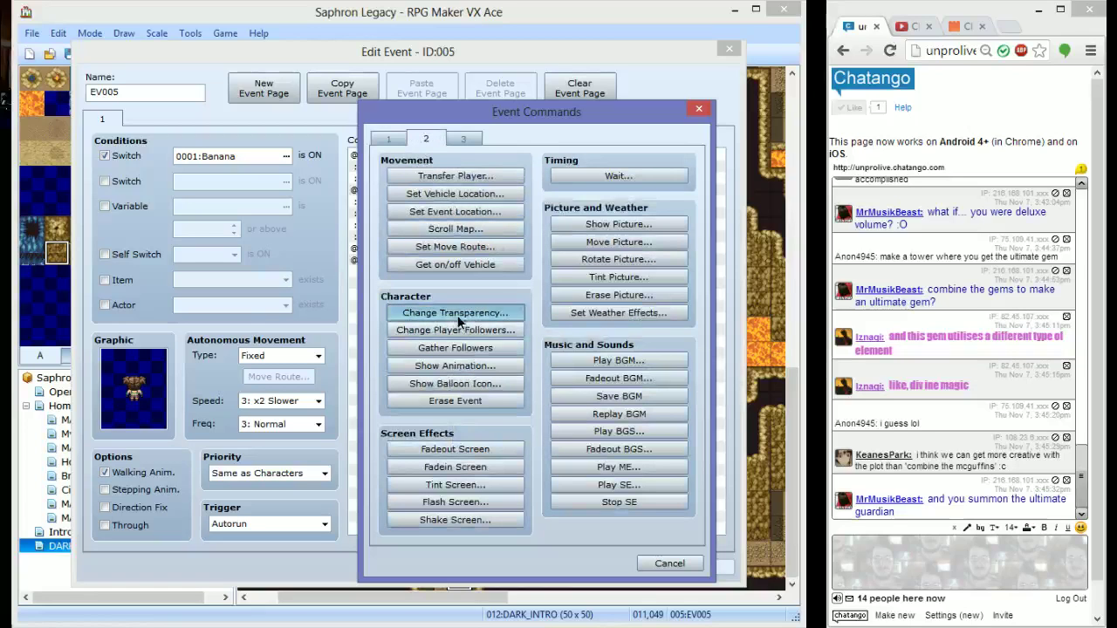
{"action": "left_click", "coordinate": [454, 313]}
{"action": "left_click", "coordinate": [527, 354]}
{"action": "left_click", "coordinate": [604, 338]}
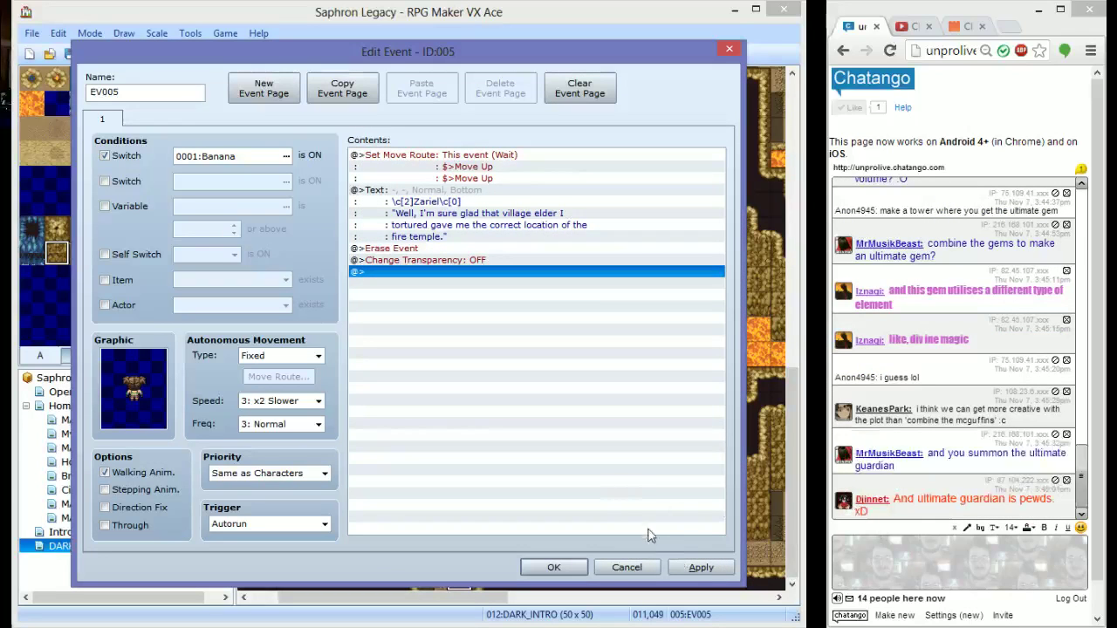
{"action": "left_click", "coordinate": [699, 567]}
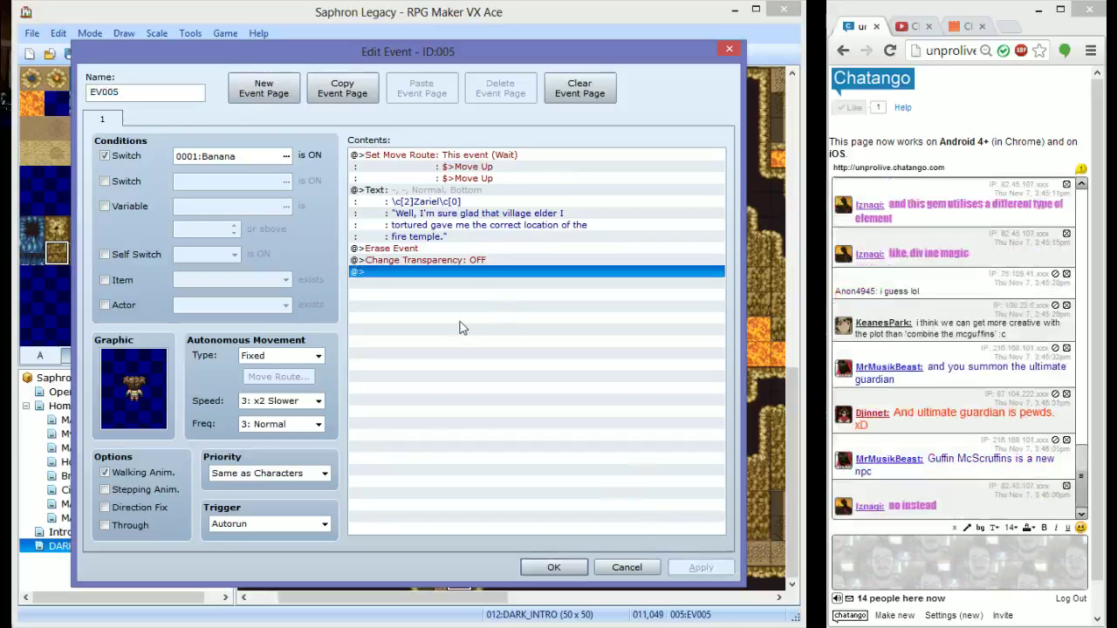
Insert a Transfer Player command to DARK_INTRO (011,047) before Change Transparency in EV005, with direction Retain and fade Normal
{"action": "right_click", "coordinate": [459, 271]}
{"action": "left_click", "coordinate": [489, 273]}
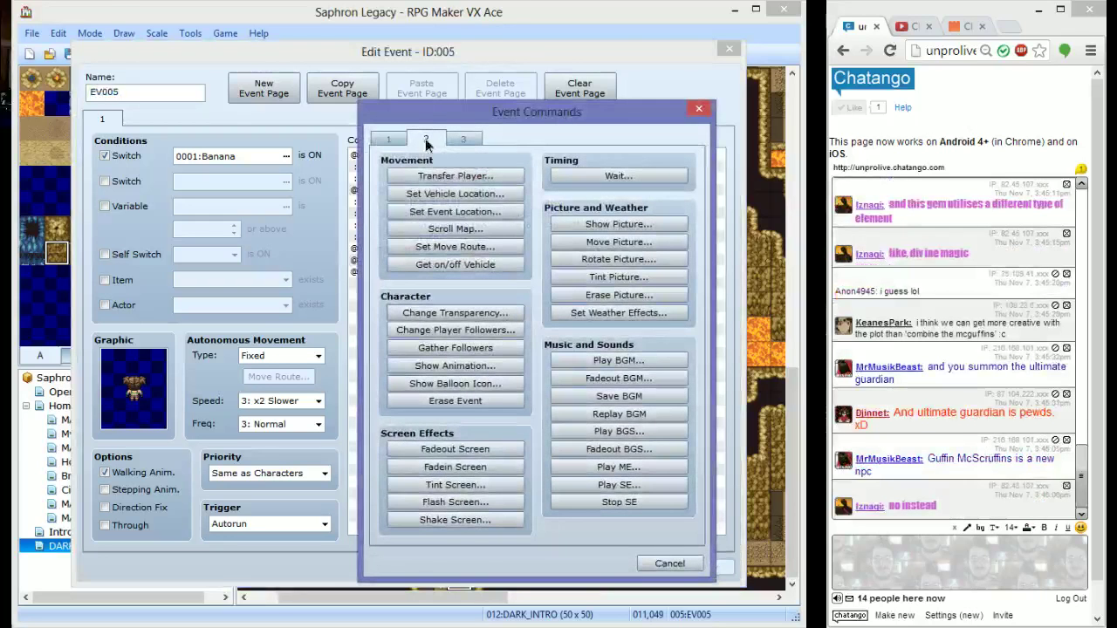
{"action": "left_click", "coordinate": [455, 176]}
{"action": "left_click", "coordinate": [562, 284]}
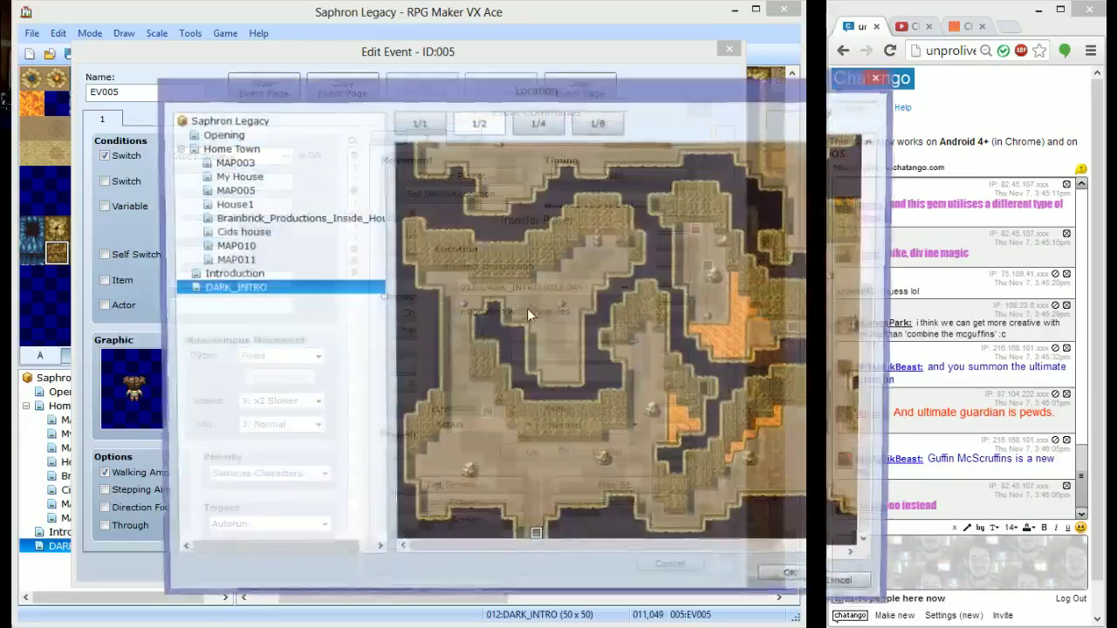
{"action": "double_click", "coordinate": [537, 515]}
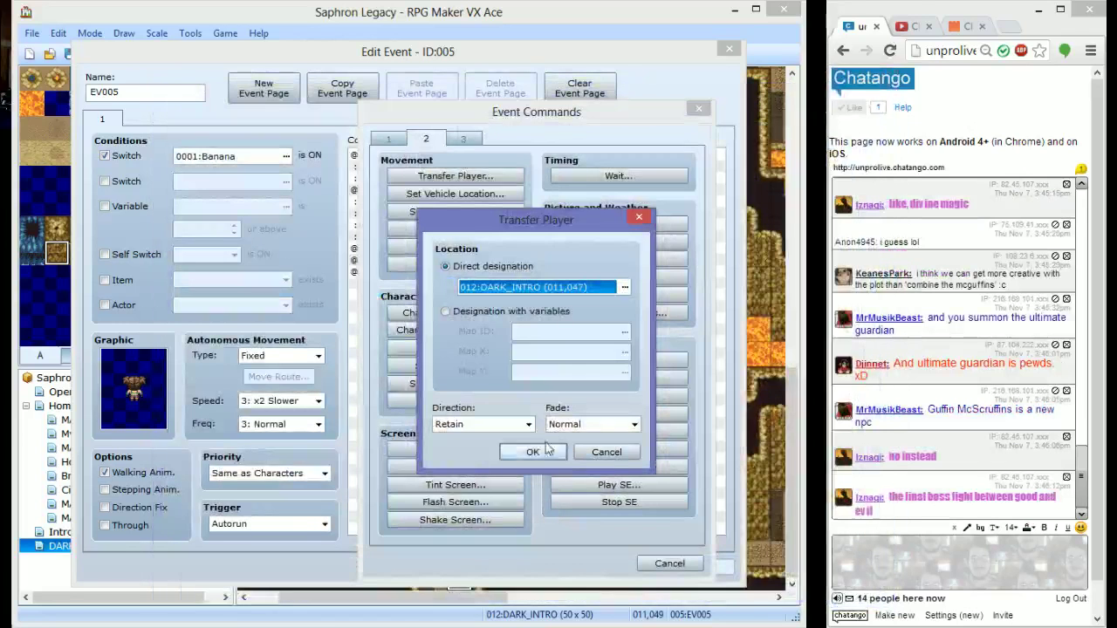
{"action": "left_click", "coordinate": [535, 450]}
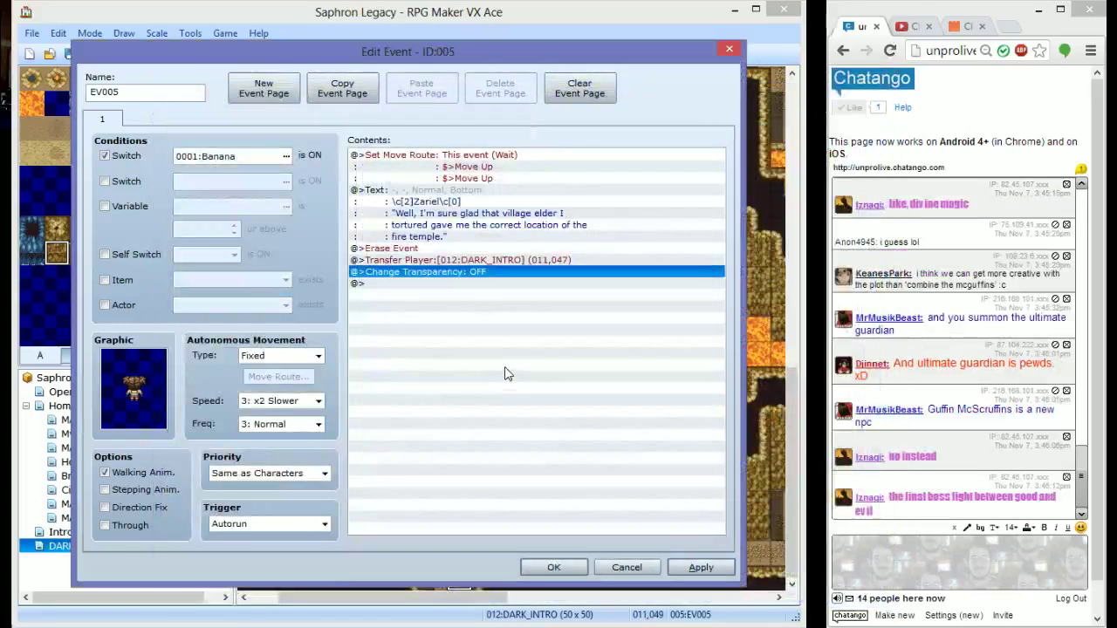
{"action": "left_click", "coordinate": [486, 306]}
{"action": "key", "text": "Return"}
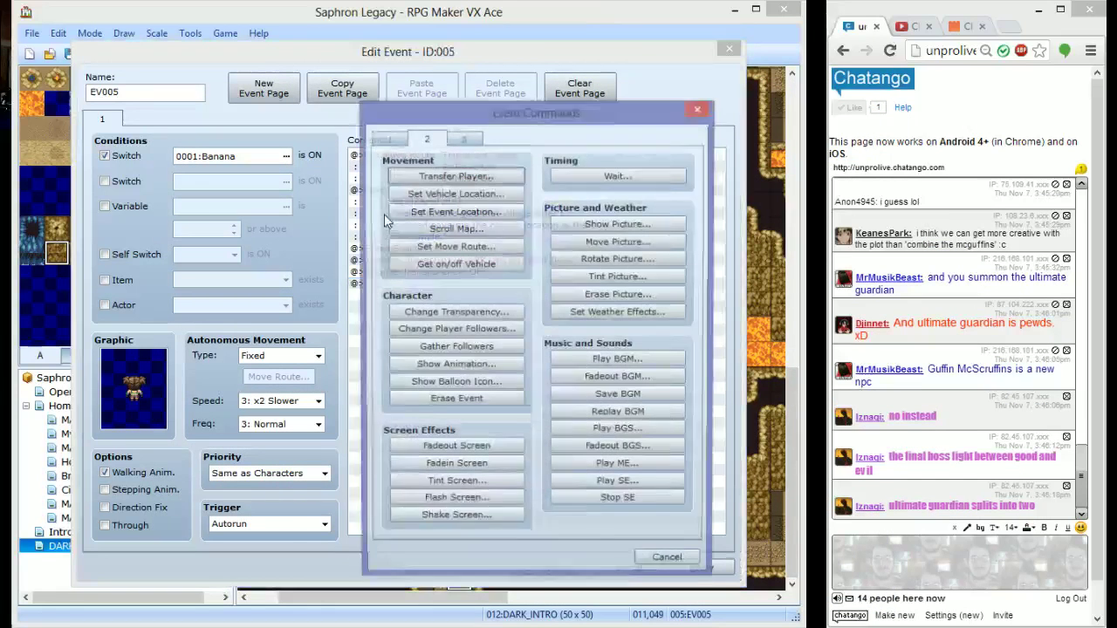
{"action": "left_click", "coordinate": [694, 562]}
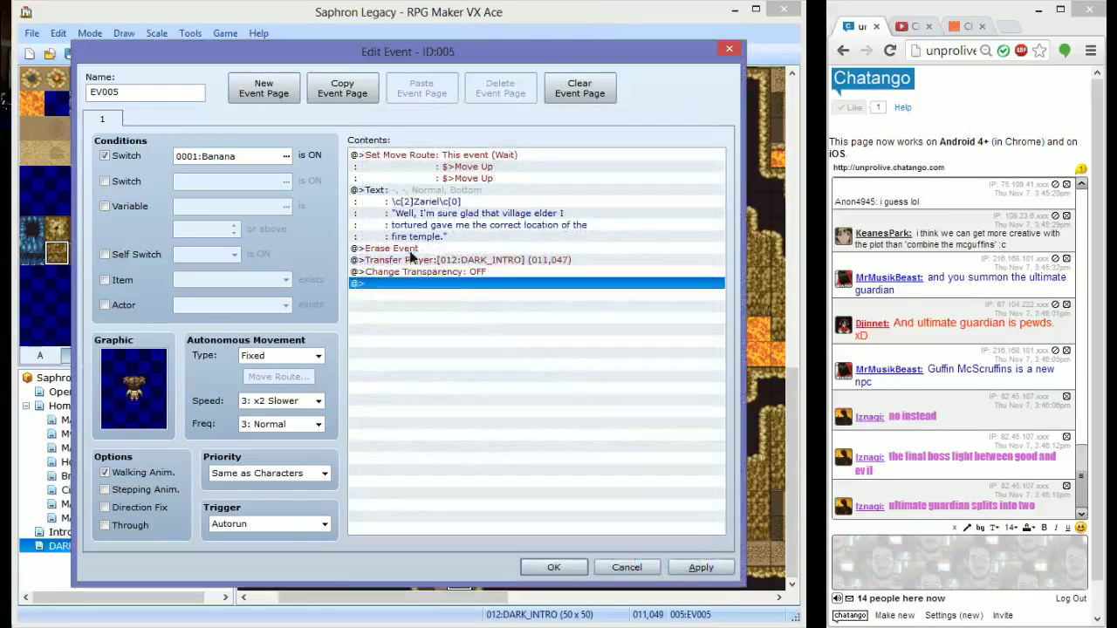
Move the Erase Event command to the end of EV005's command list and save the event
{"action": "left_click", "coordinate": [393, 248]}
{"action": "key", "text": "ctrl+x"}
{"action": "left_click", "coordinate": [392, 272]}
{"action": "key", "text": "ctrl+v"}
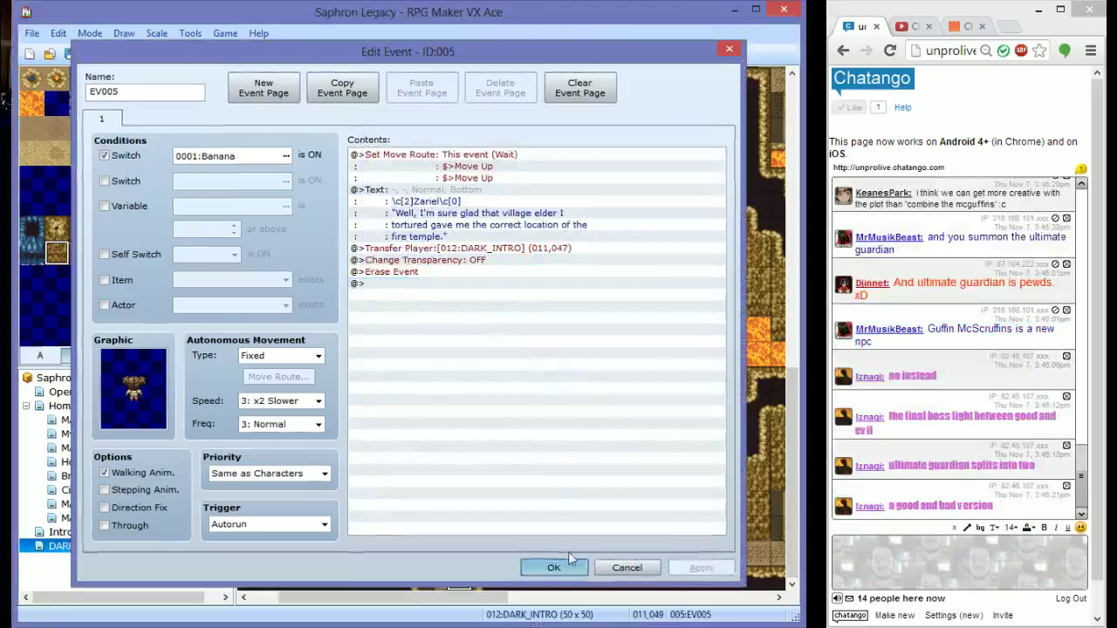
{"action": "left_click", "coordinate": [563, 564]}
Playtest a new game through Zariel's fire temple dialogue to check whether the player character appears, and close the game
{"action": "key", "text": "F12"}
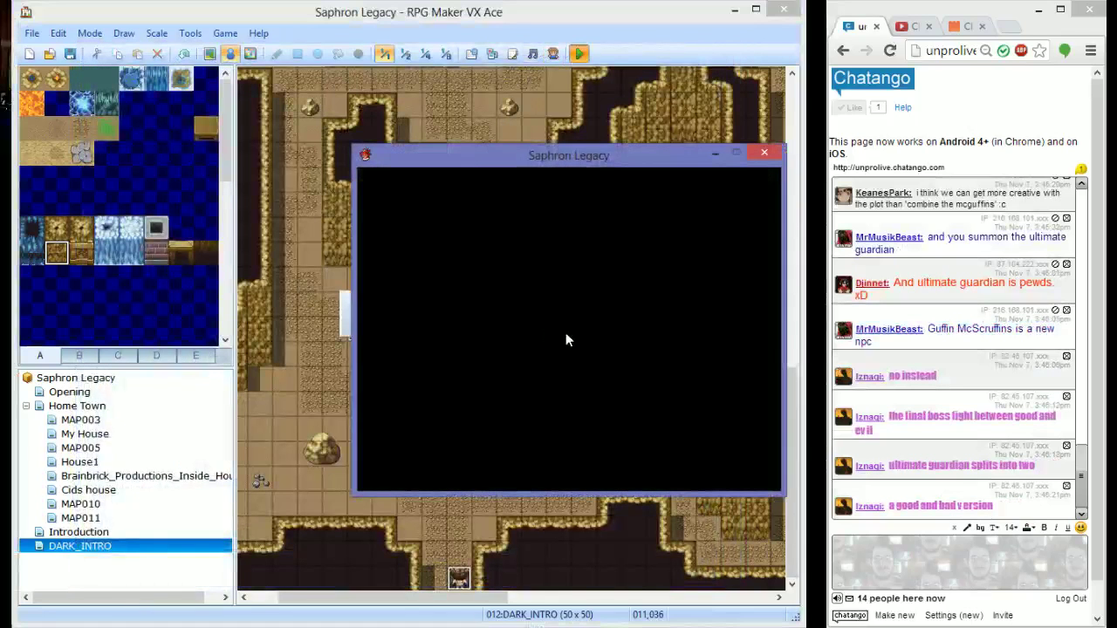
{"action": "key", "text": "Return"}
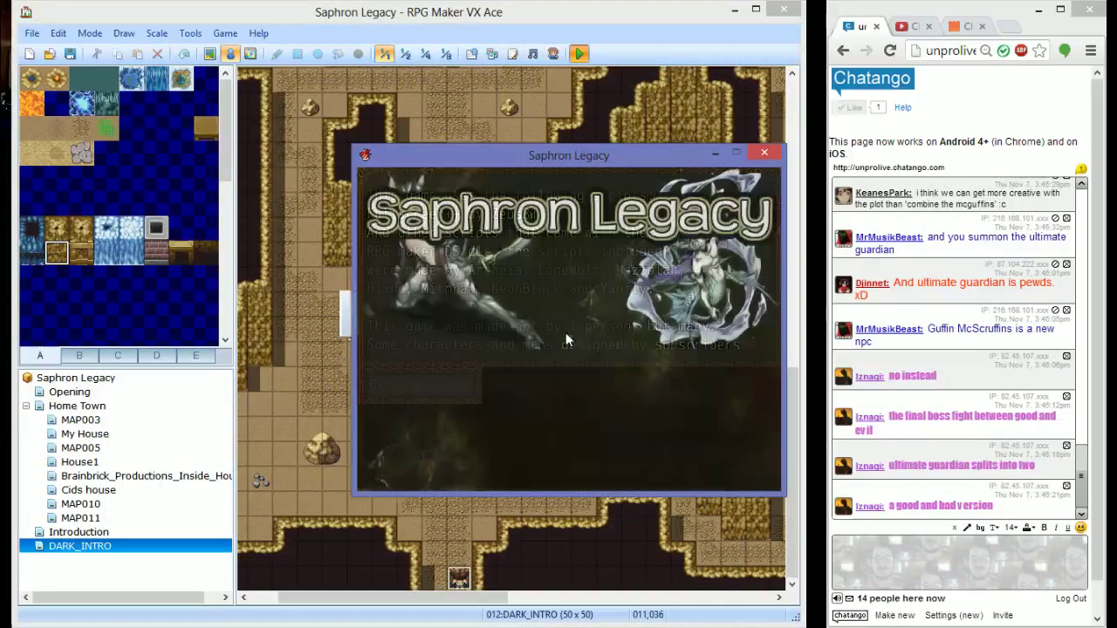
{"action": "key", "text": "Up"}
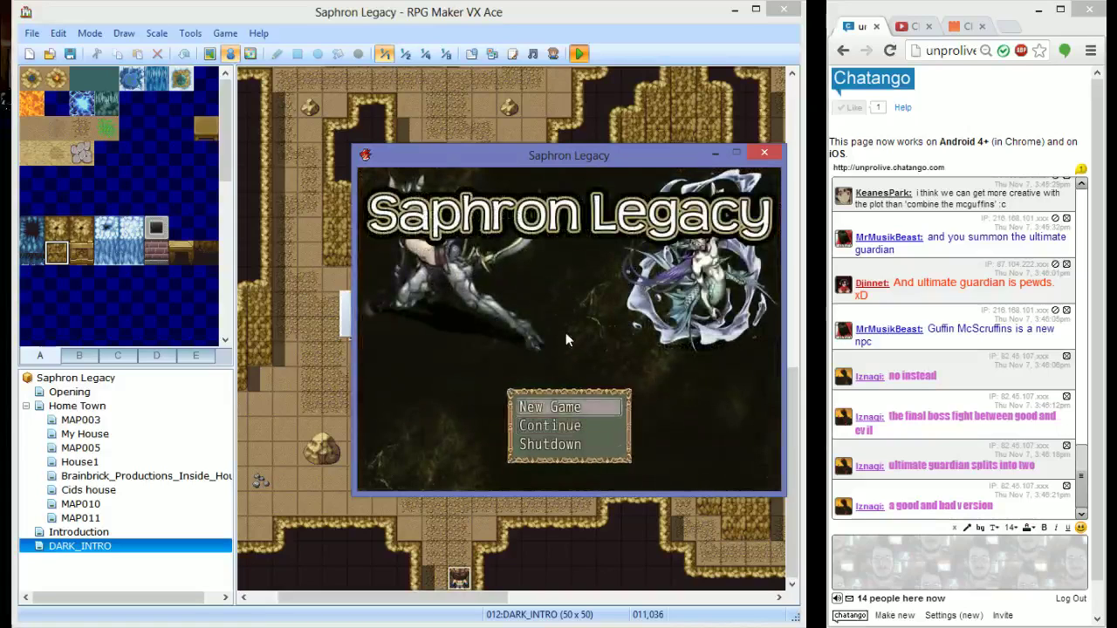
{"action": "key", "text": "Return"}
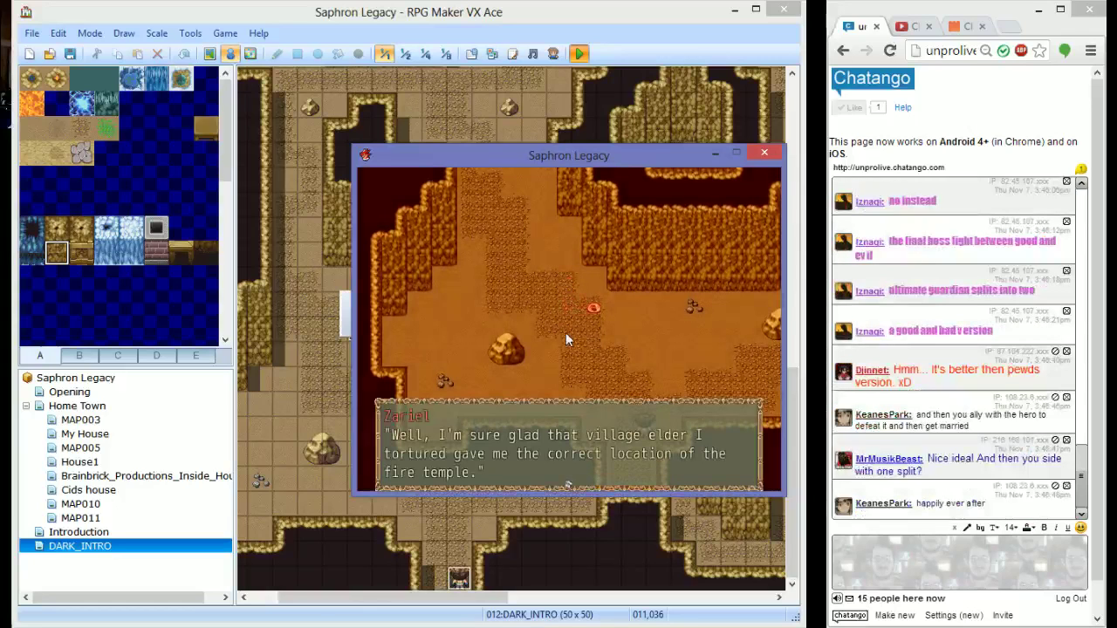
{"action": "key", "text": "Return"}
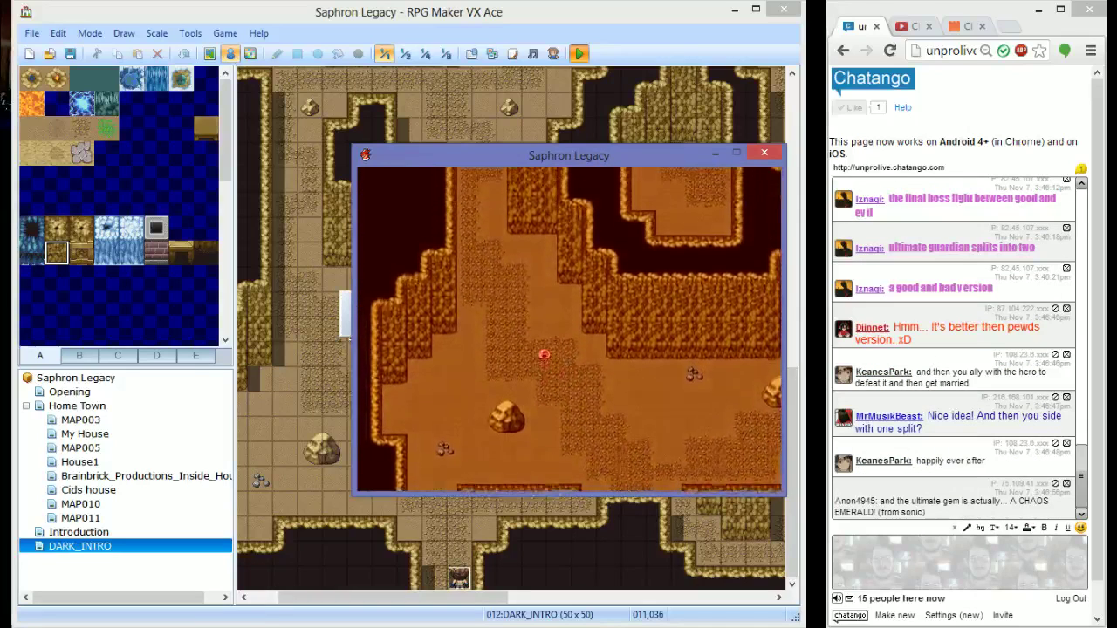
{"action": "left_click", "coordinate": [764, 153]}
Delete the Erase Event command at the end of event EV005
{"action": "double_click", "coordinate": [459, 577]}
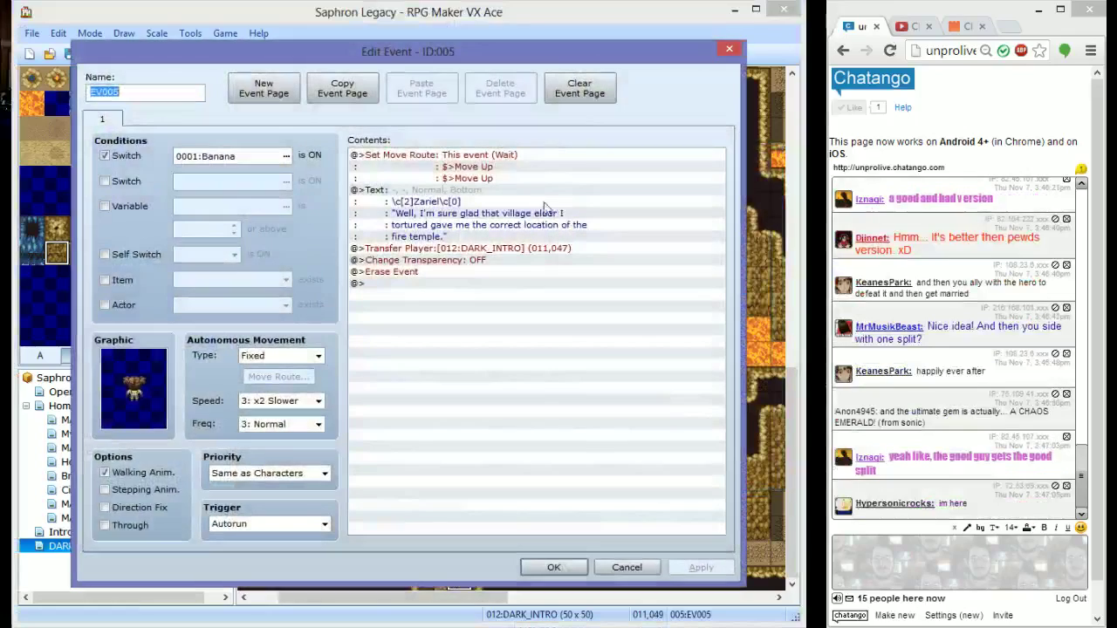
{"action": "double_click", "coordinate": [462, 284]}
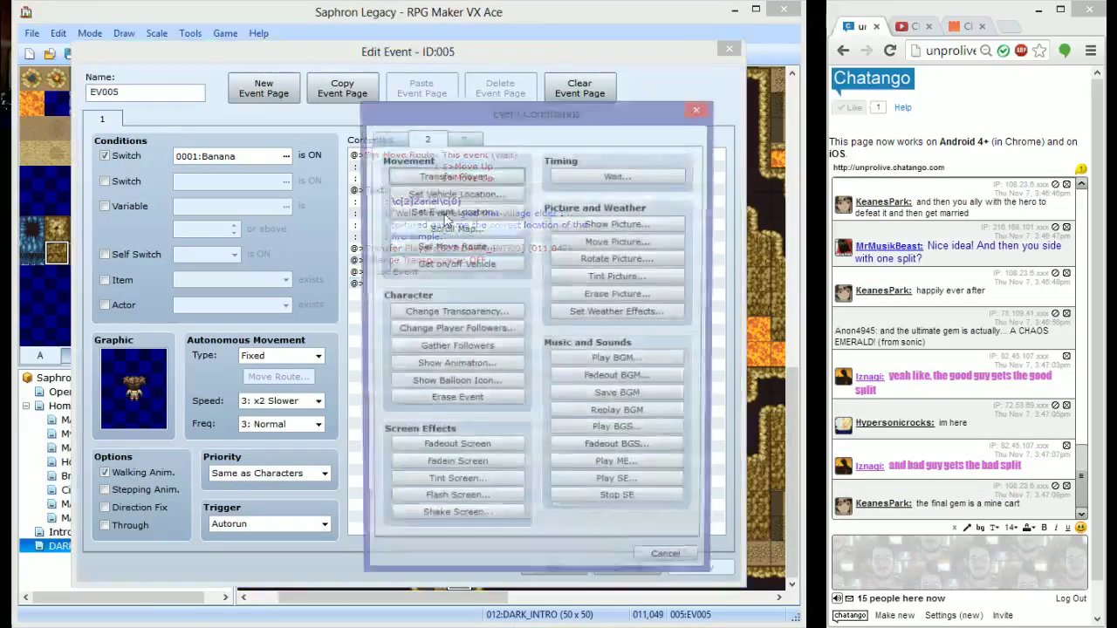
{"action": "left_click", "coordinate": [678, 563]}
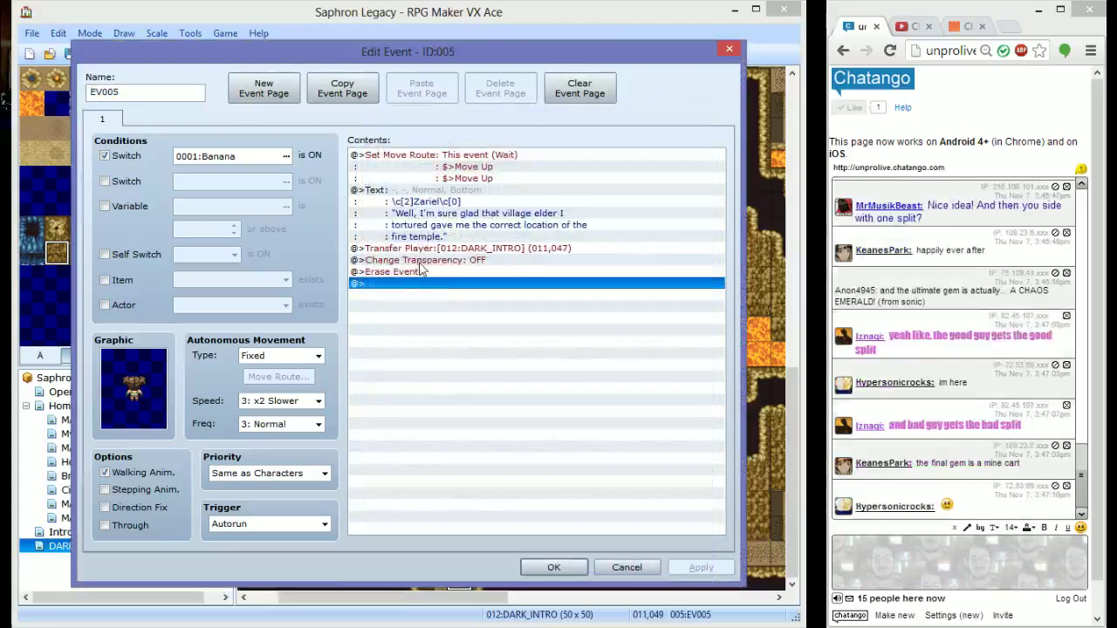
{"action": "left_click", "coordinate": [419, 272]}
{"action": "key", "text": "Delete"}
Add a Change Party Member command that adds actor 012:Zariel after Change Transparency in EV005
{"action": "double_click", "coordinate": [419, 271]}
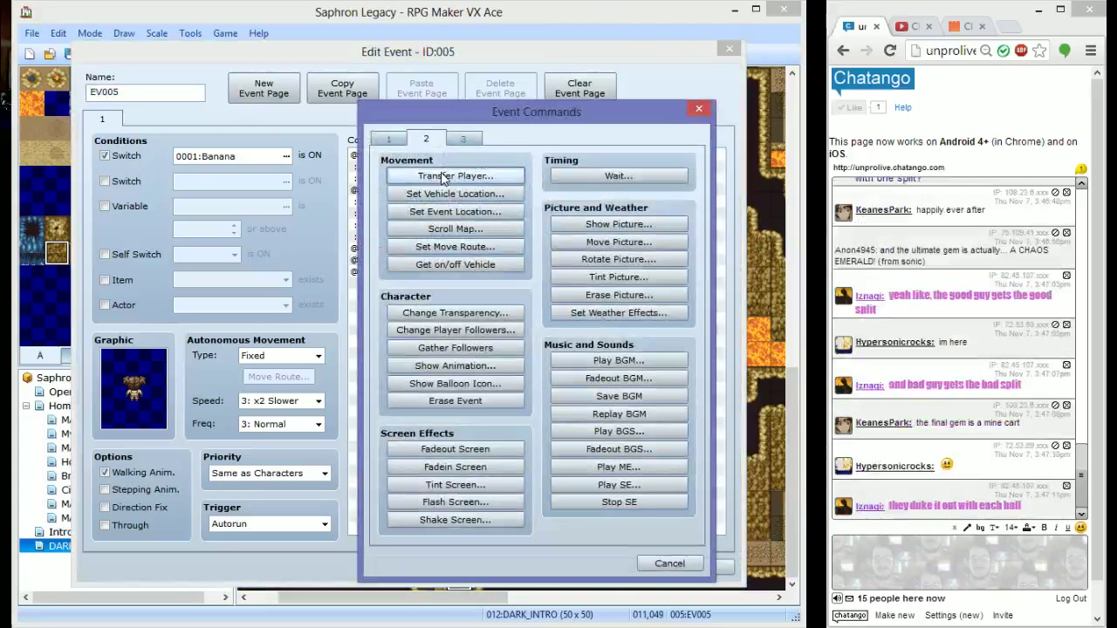
{"action": "left_click", "coordinate": [390, 140]}
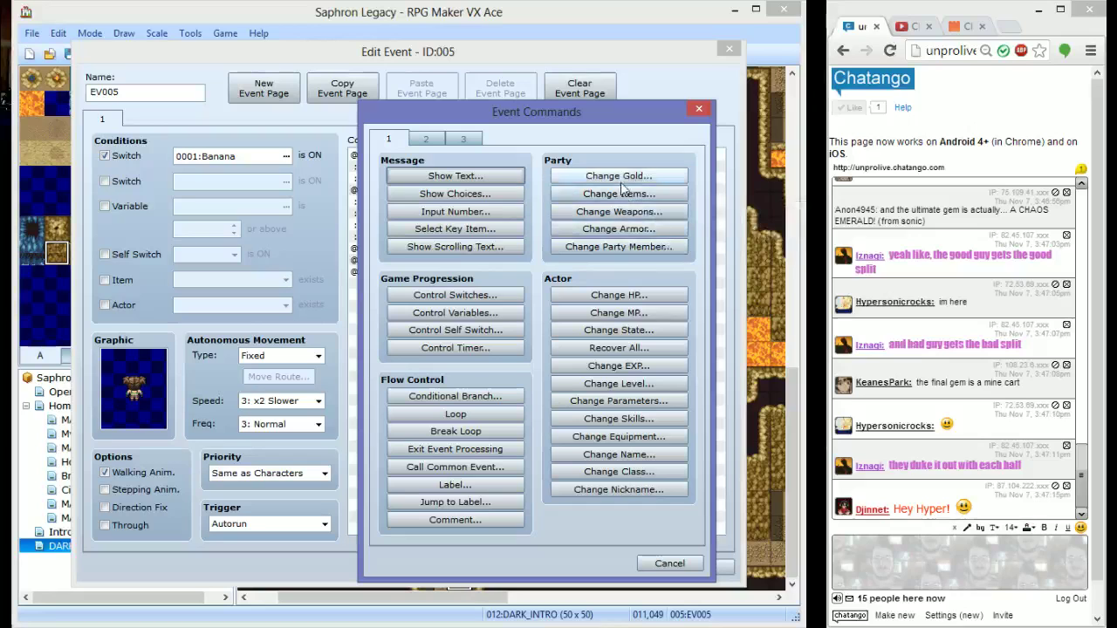
{"action": "left_click", "coordinate": [616, 248]}
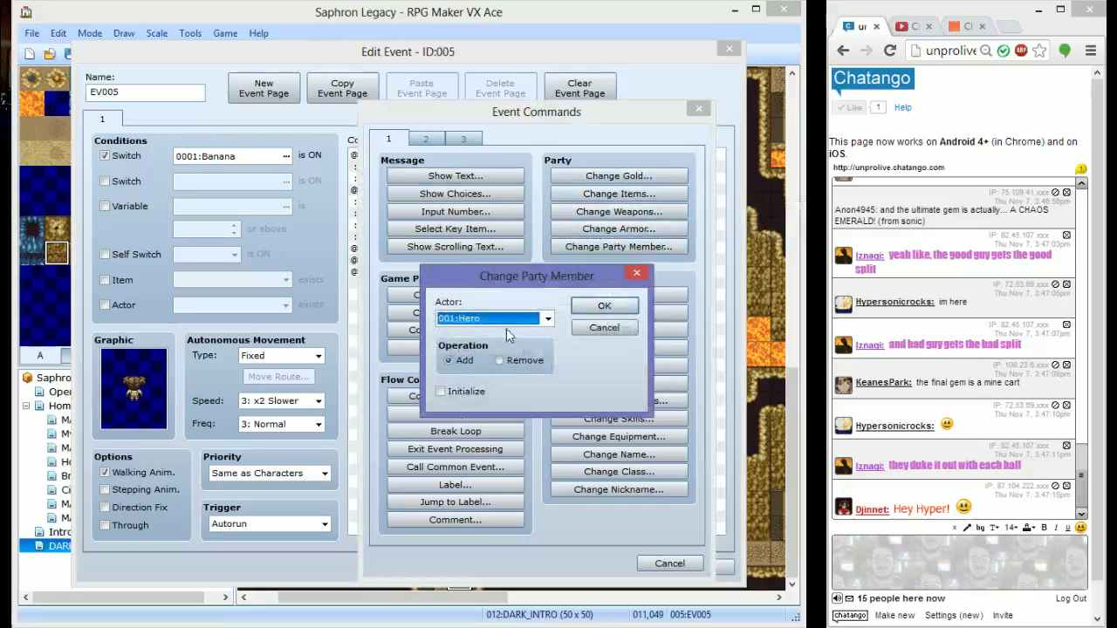
{"action": "left_click", "coordinate": [504, 318]}
{"action": "left_click", "coordinate": [467, 462]}
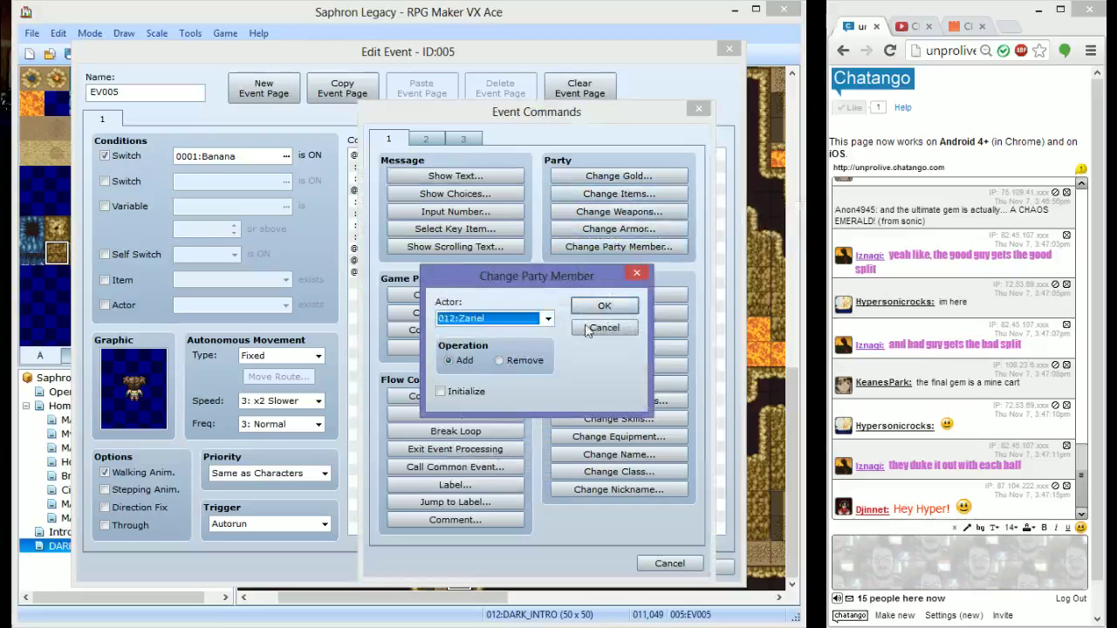
{"action": "left_click", "coordinate": [602, 306]}
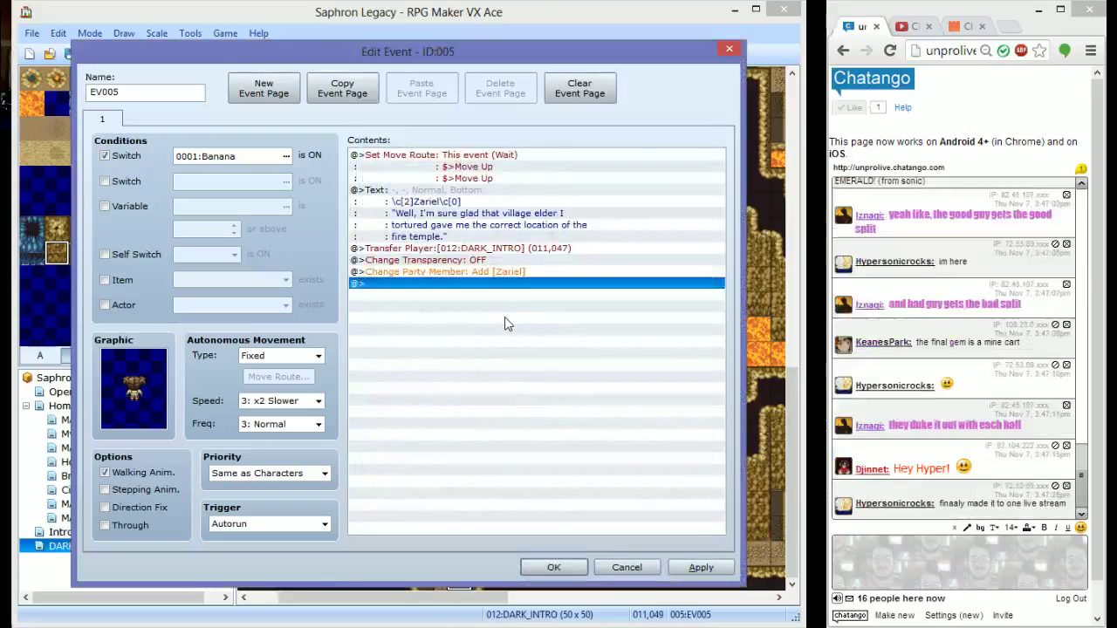
Add a Set Move Route command for the player with Change Speed 4 after the Change Party Member command in EV005
{"action": "double_click", "coordinate": [476, 305]}
{"action": "left_click", "coordinate": [426, 139]}
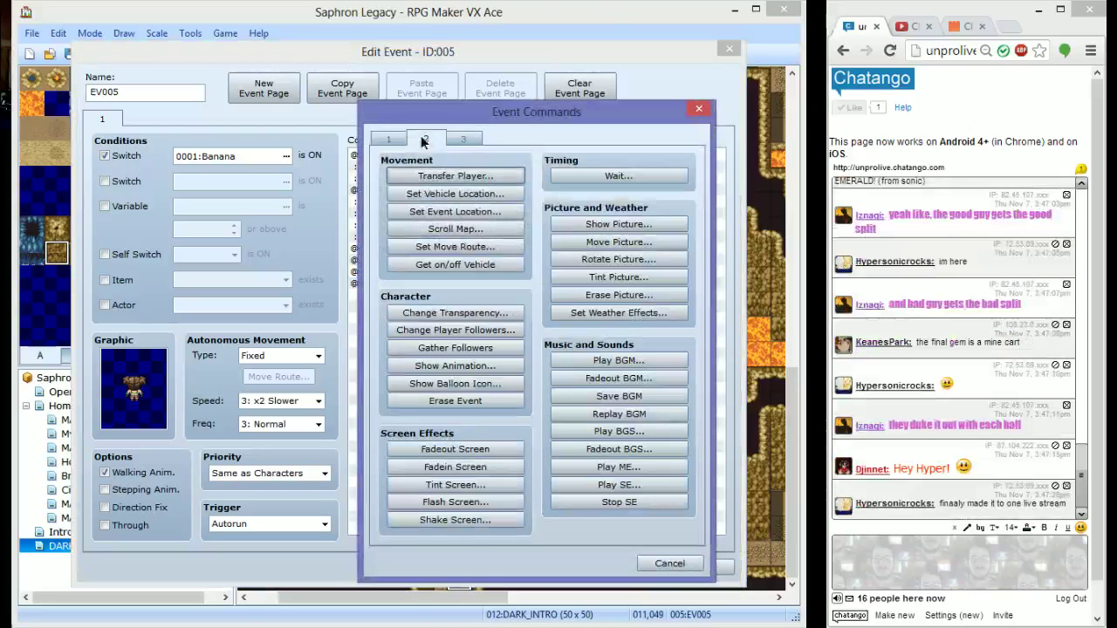
{"action": "left_click", "coordinate": [444, 247]}
{"action": "left_click", "coordinate": [402, 200]}
{"action": "left_click", "coordinate": [350, 215]}
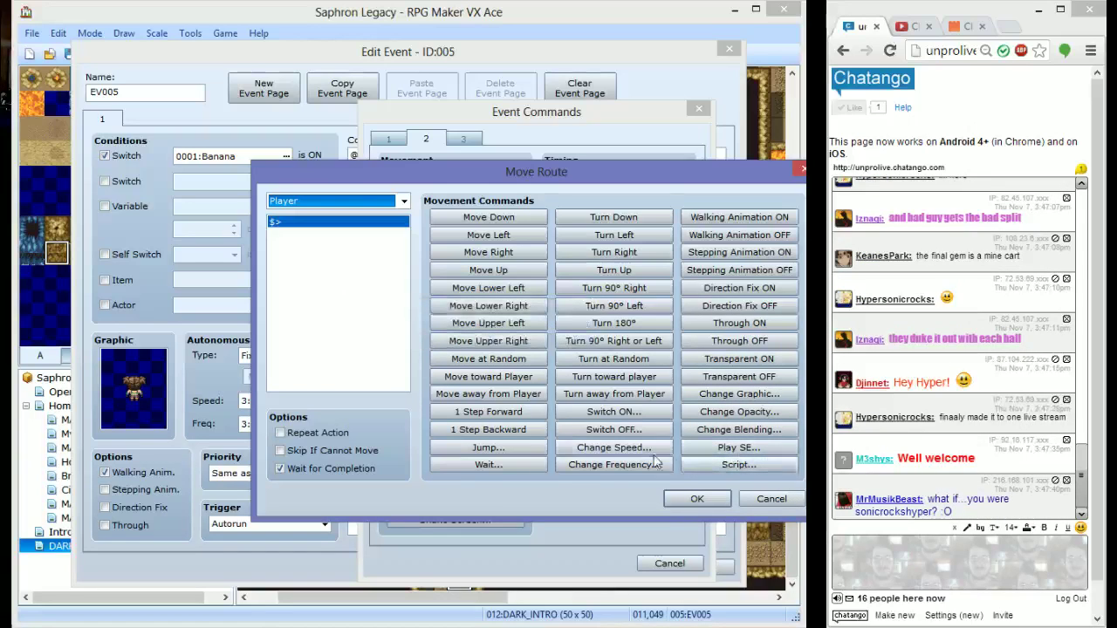
{"action": "left_click", "coordinate": [613, 447]}
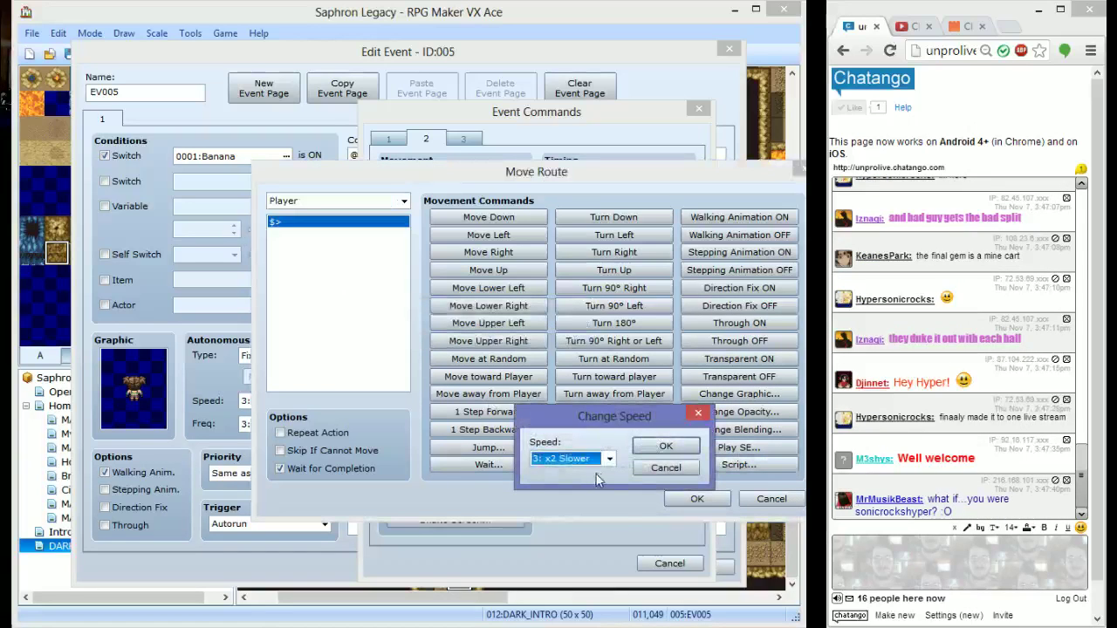
{"action": "left_click", "coordinate": [593, 459]}
{"action": "left_click", "coordinate": [594, 499]}
{"action": "left_click", "coordinate": [666, 445]}
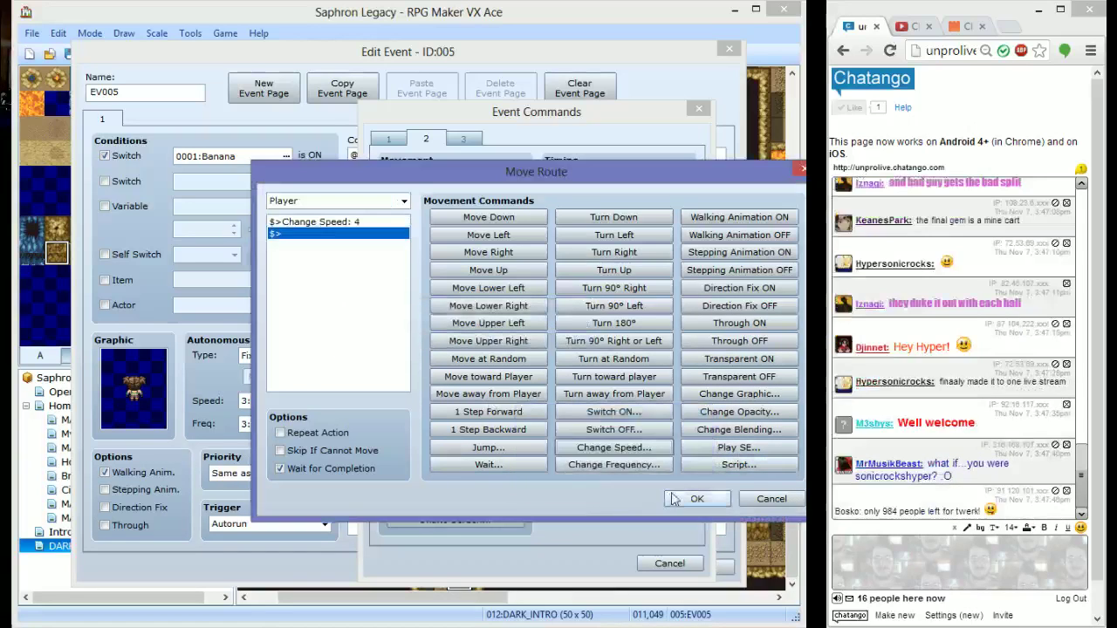
{"action": "left_click", "coordinate": [689, 499]}
Add an Erase Event command at the end of EV005's command list and save the event
{"action": "double_click", "coordinate": [478, 306]}
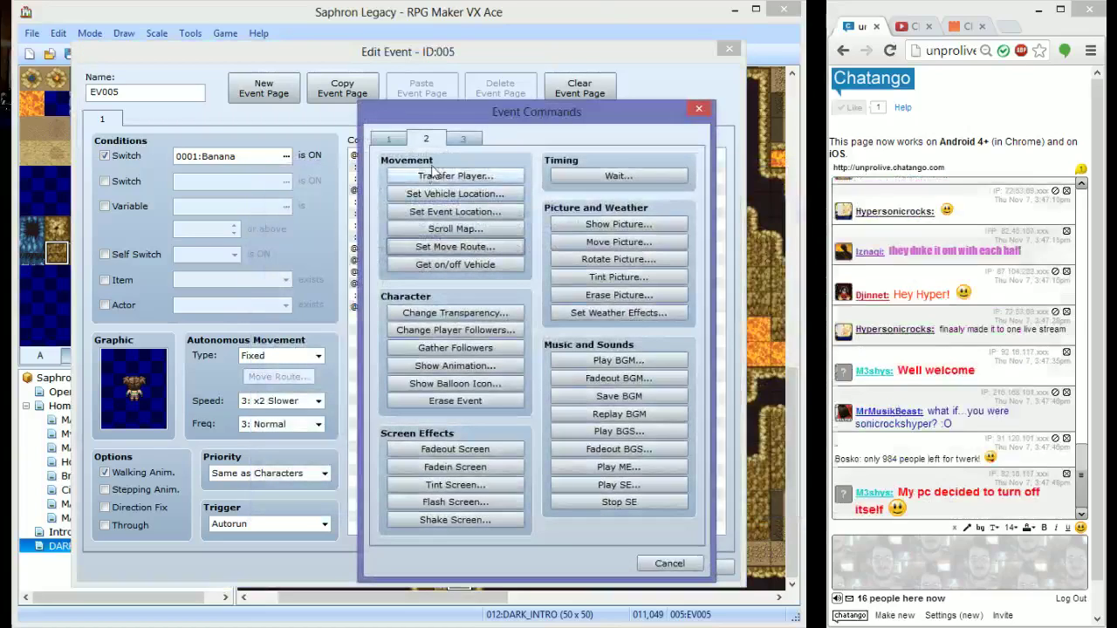
{"action": "left_click", "coordinate": [490, 399]}
{"action": "left_click", "coordinate": [553, 567]}
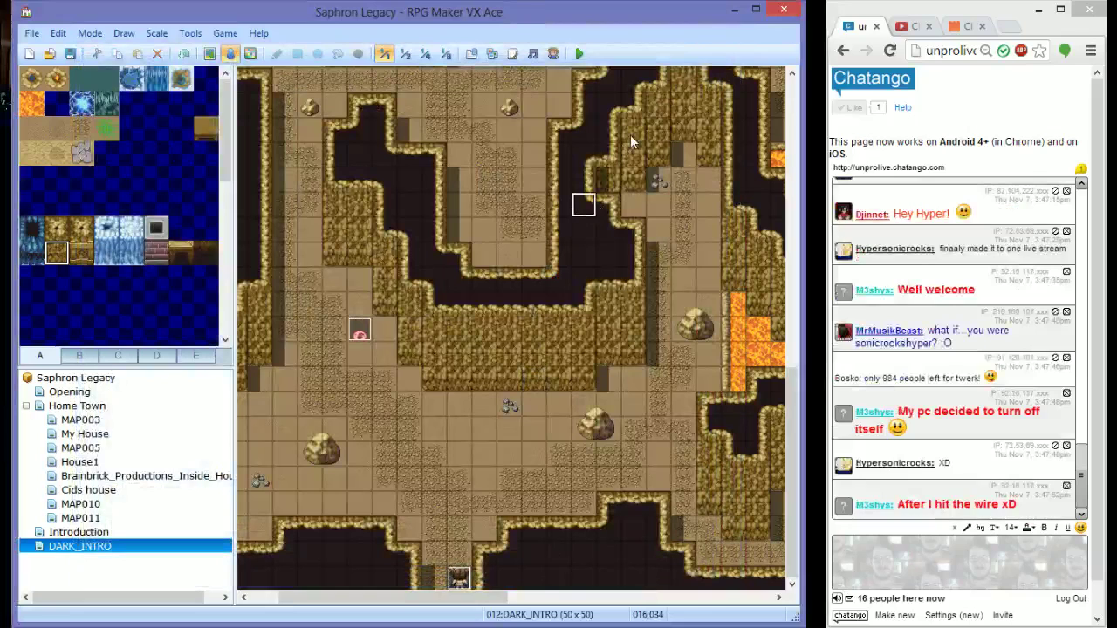
Playtest the game into a slime battle, casting Fire Lv.1 on Fire Slime A and attacking Fire Slime B, and close the game
{"action": "left_click", "coordinate": [579, 54]}
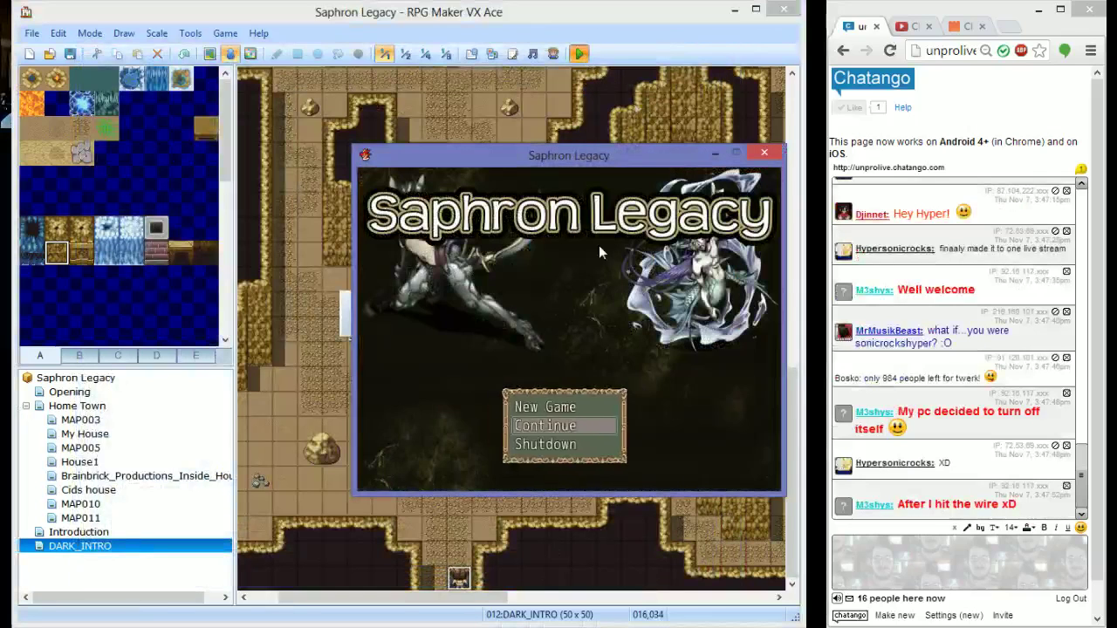
{"action": "key", "text": "Return"}
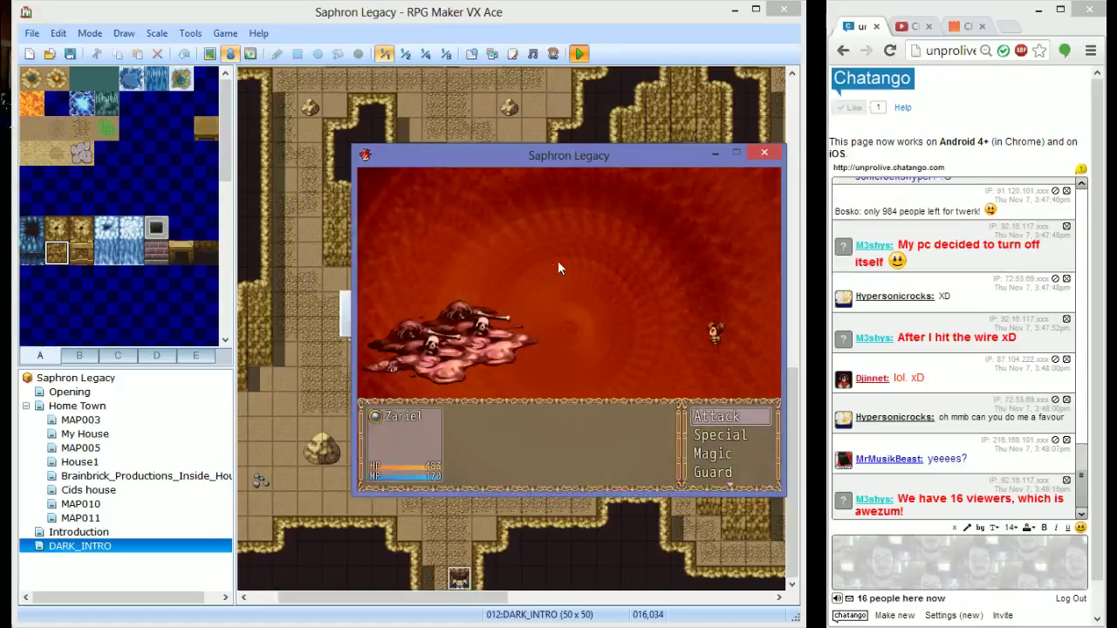
{"action": "key", "text": "Down"}
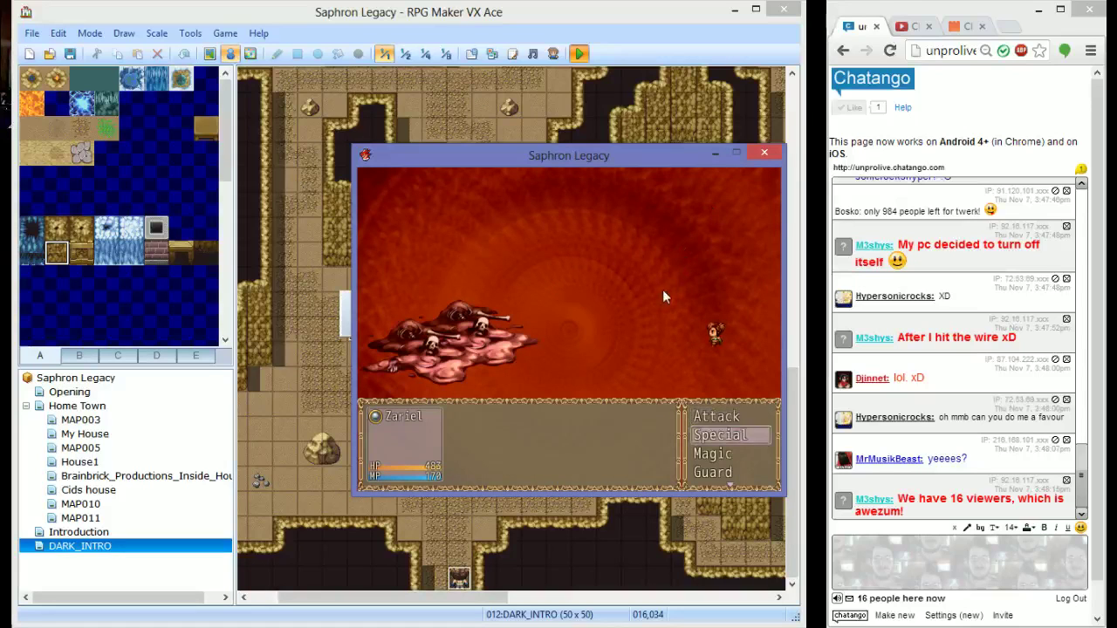
{"action": "key", "text": "Return"}
{"action": "key", "text": "Escape"}
{"action": "key", "text": "Return"}
{"action": "key", "text": "Return"}
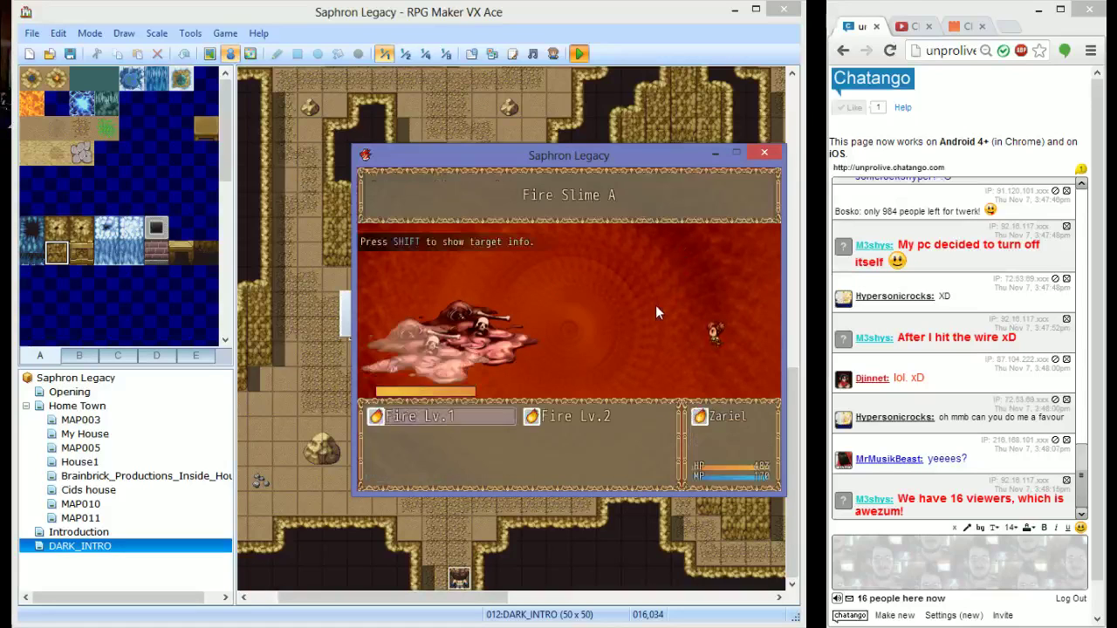
{"action": "key", "text": "Return"}
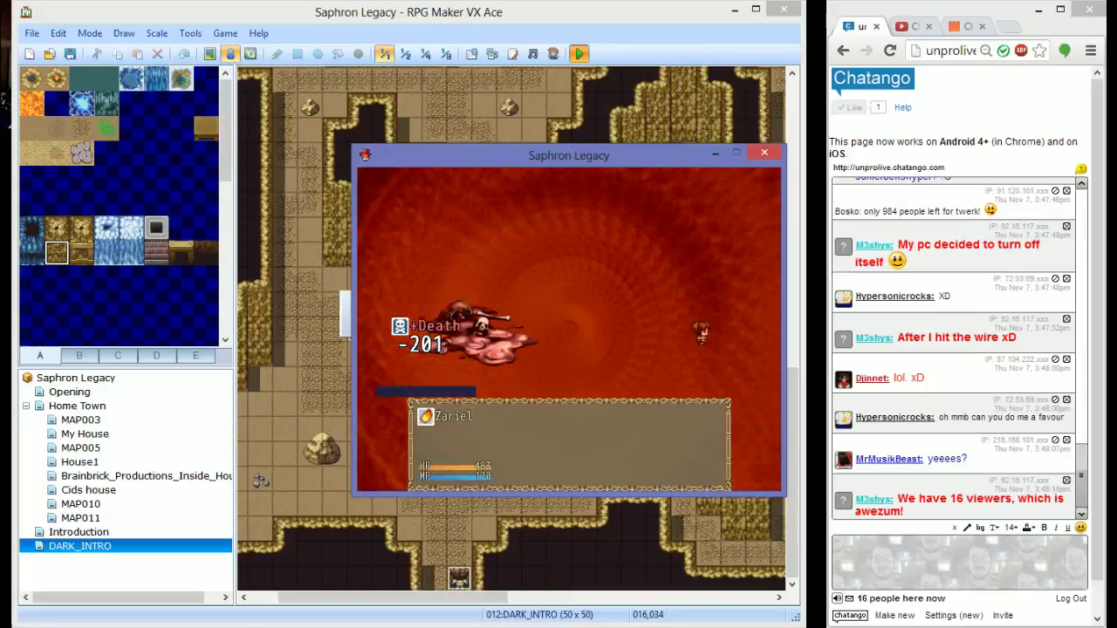
{"action": "key", "text": "Return"}
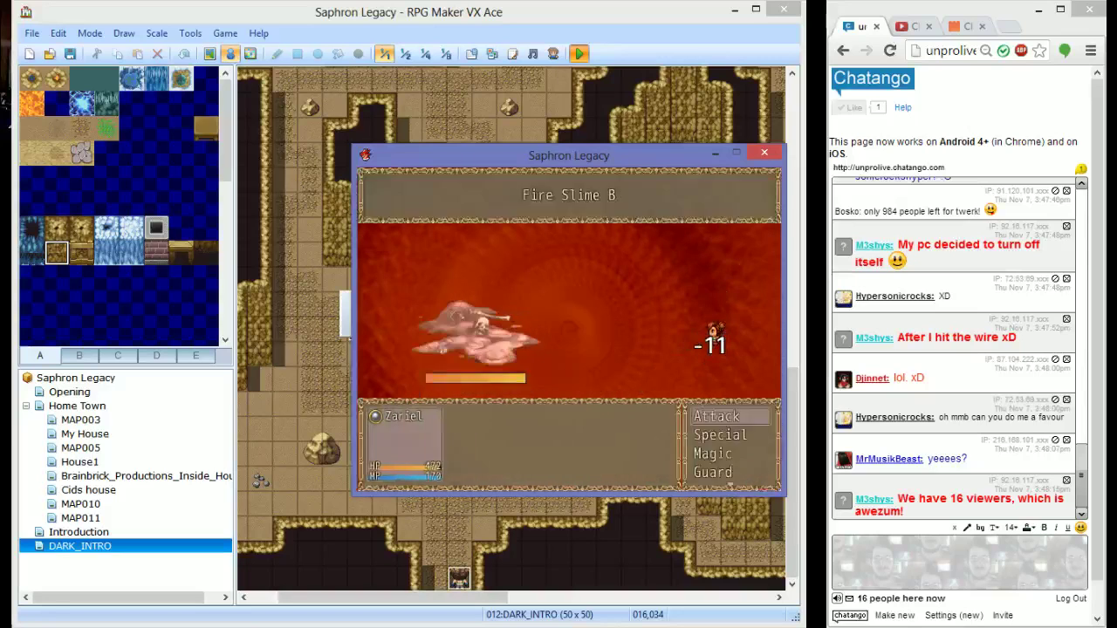
{"action": "key", "text": "Return"}
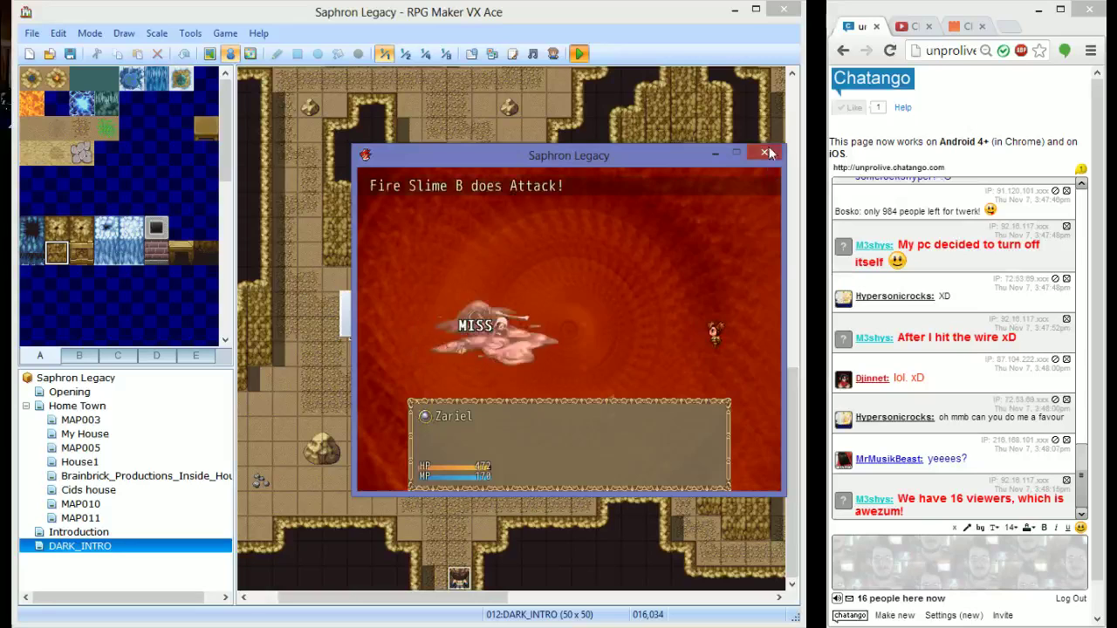
{"action": "left_click", "coordinate": [764, 153]}
Check the slime event EV007's battle commands and priority setting
{"action": "double_click", "coordinate": [361, 332]}
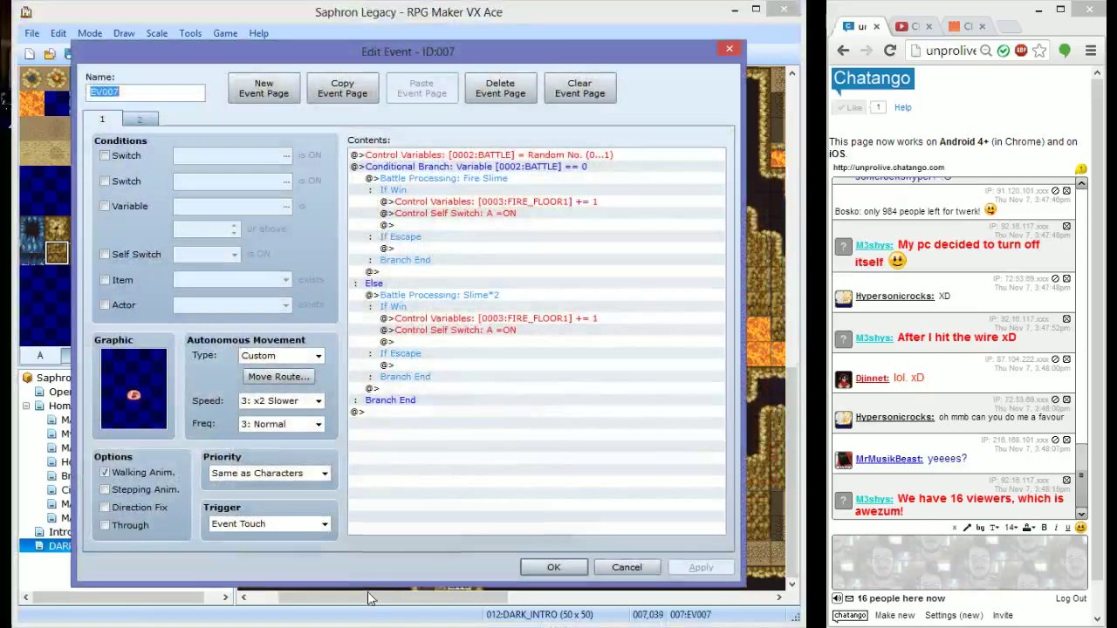
{"action": "left_click", "coordinate": [278, 473]}
{"action": "left_click", "coordinate": [278, 478]}
{"action": "left_click", "coordinate": [550, 568]}
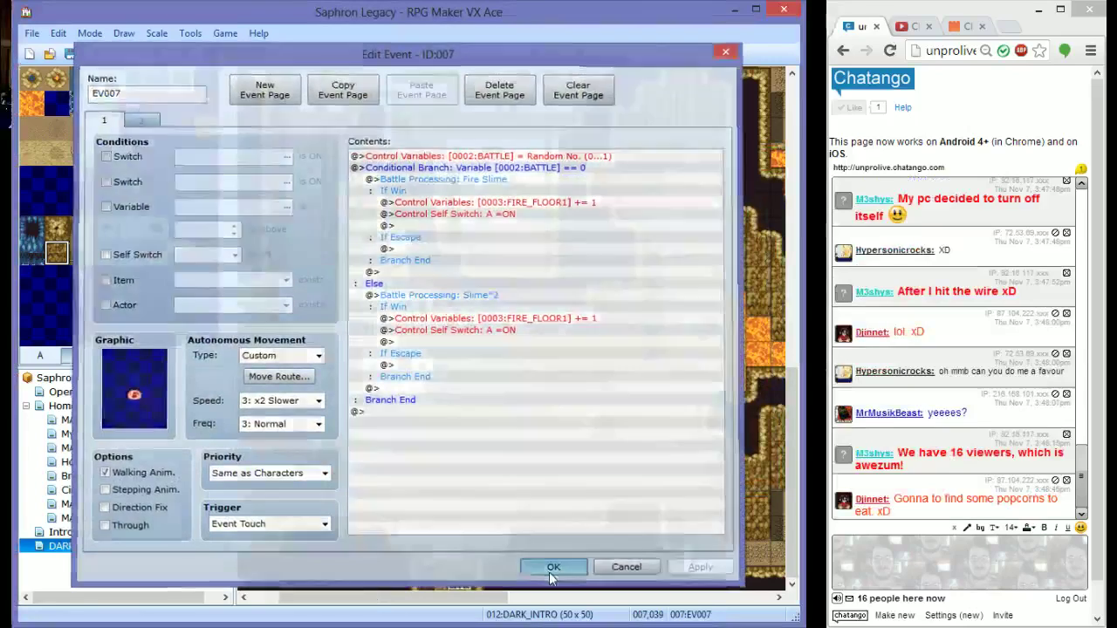
Add Through OFF after Change Speed in the player's move route in EV005 and save the event
{"action": "double_click", "coordinate": [457, 576]}
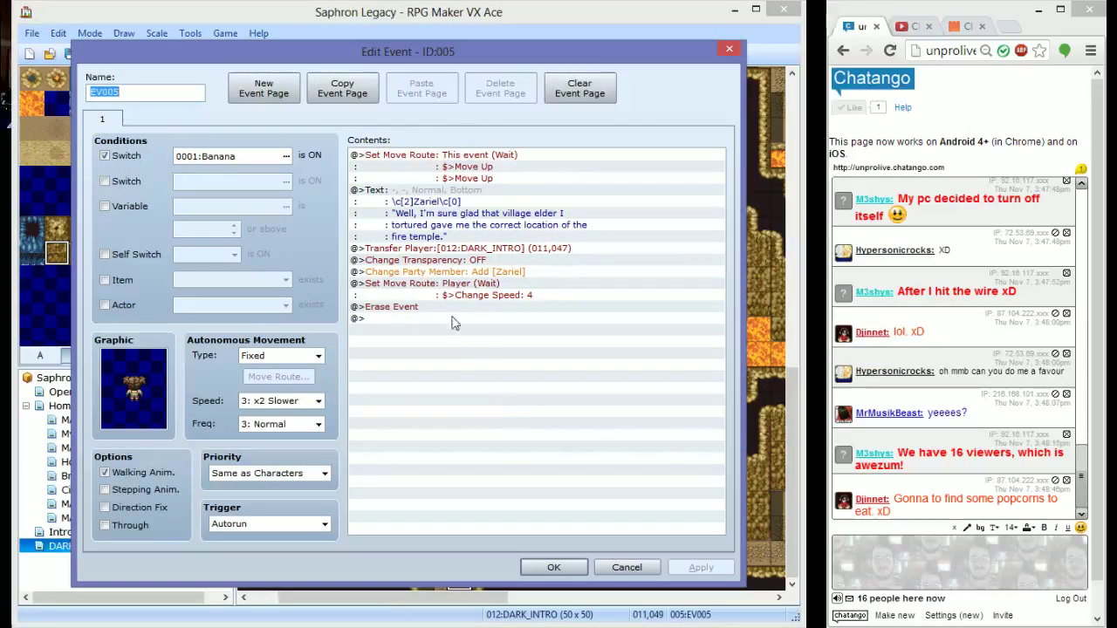
{"action": "double_click", "coordinate": [435, 296]}
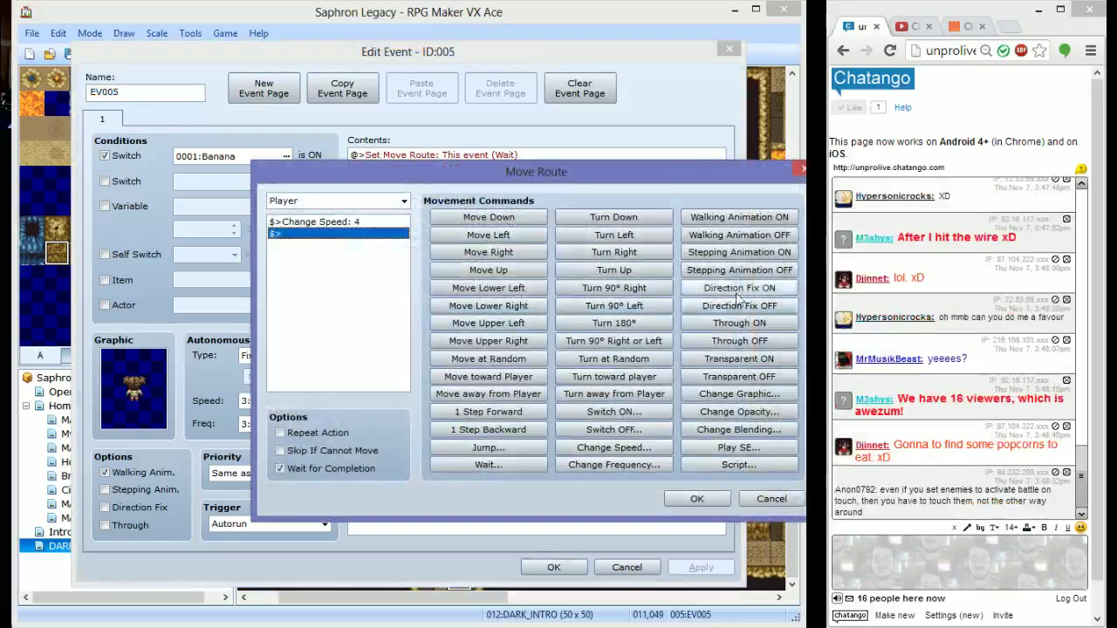
{"action": "left_click", "coordinate": [733, 340]}
{"action": "left_click", "coordinate": [695, 500]}
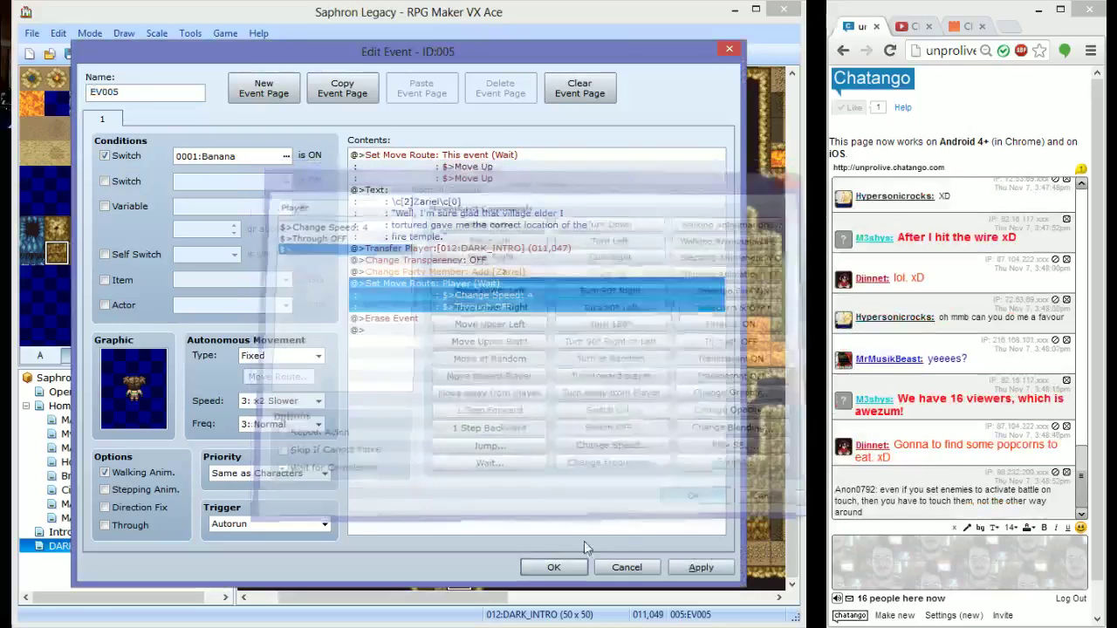
{"action": "left_click", "coordinate": [553, 567]}
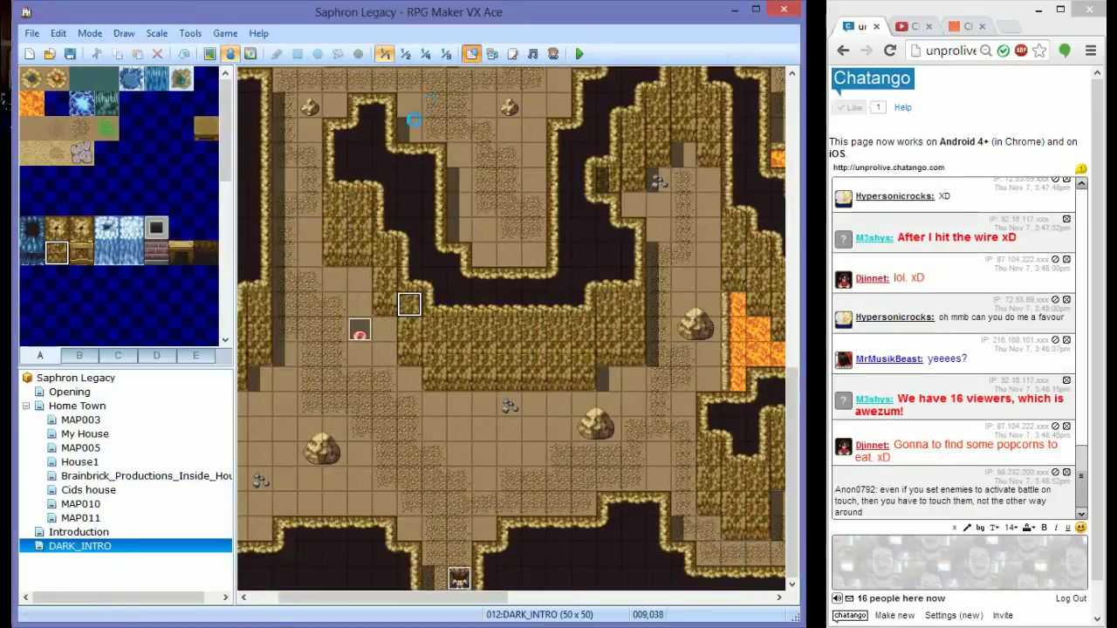
Place copies of the slime event at several spots across the DARK_INTRO map, including tile 020,010
{"action": "key", "text": "F9"}
{"action": "left_click", "coordinate": [643, 575]}
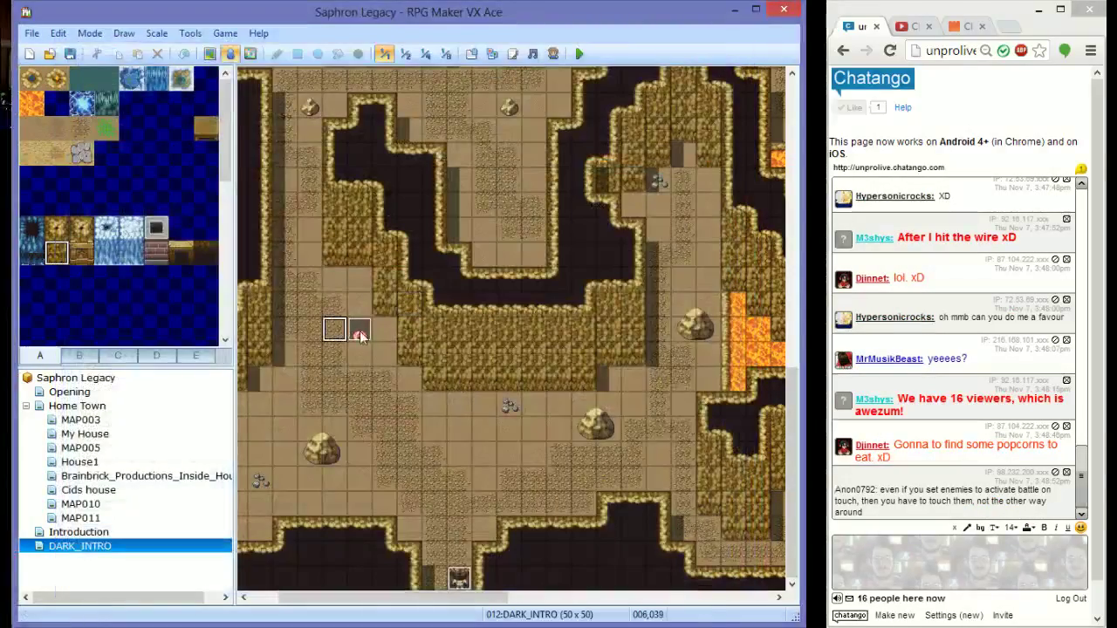
{"action": "middle_click_drag", "start_coordinate": [479, 132], "coordinate": [634, 96]}
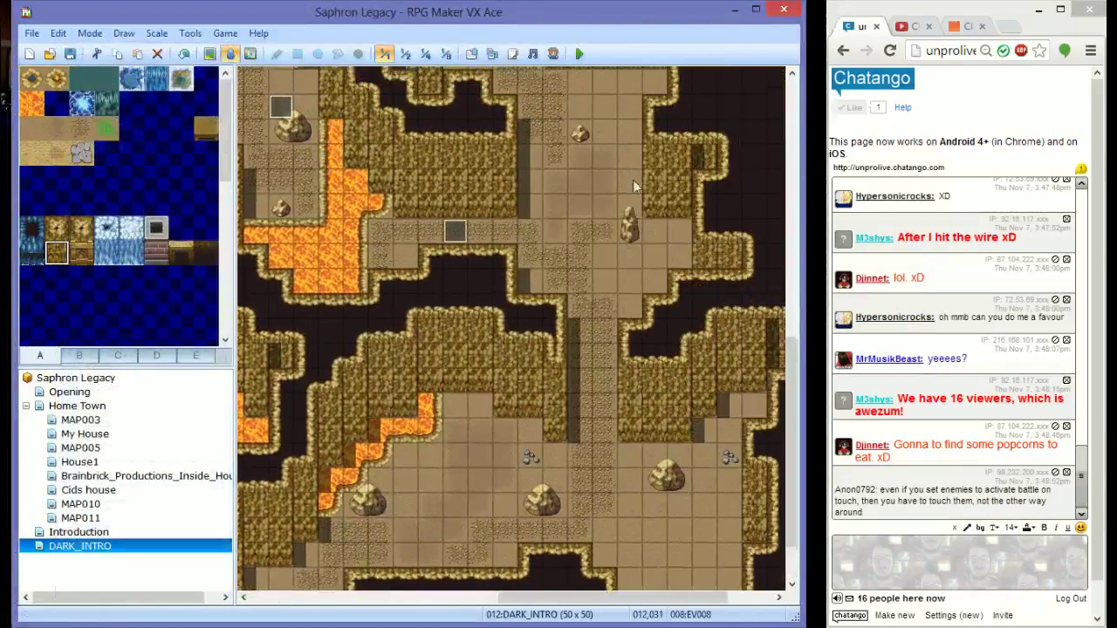
{"action": "mouse_move", "coordinate": [701, 536]}
{"action": "middle_mouse_down"}
{"action": "mouse_move", "coordinate": [626, 377]}
{"action": "mouse_move", "coordinate": [603, 372]}
{"action": "mouse_move", "coordinate": [467, 242]}
{"action": "middle_mouse_up"}
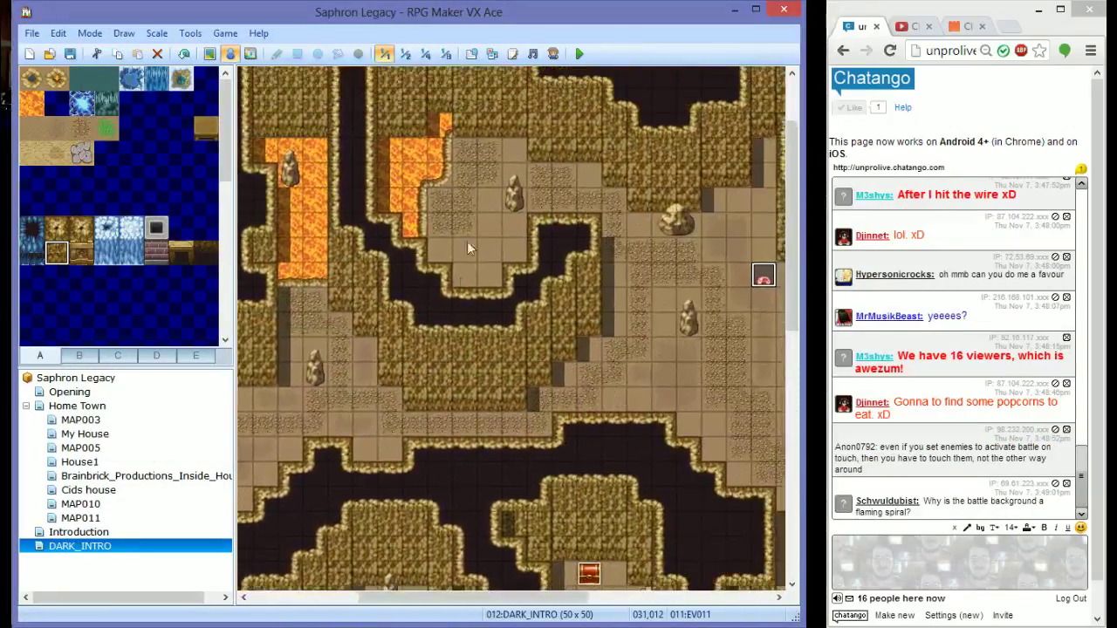
{"action": "left_click", "coordinate": [482, 235]}
{"action": "key", "text": "ctrl+v"}
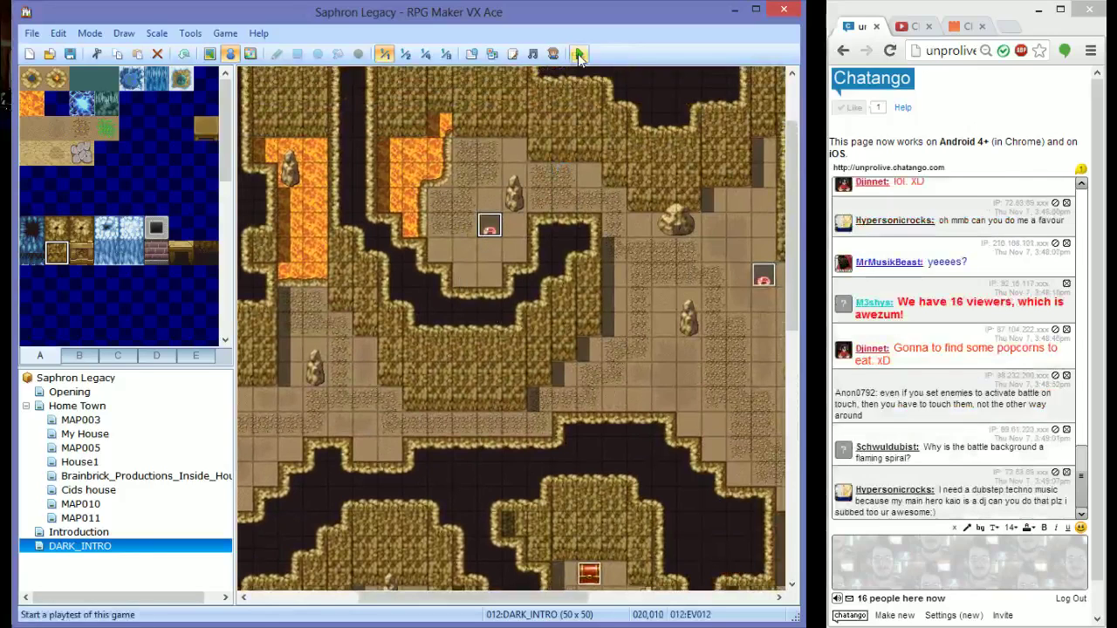
Start a playtest, dismiss the script credits notice and begin a new game
{"action": "left_click", "coordinate": [579, 55]}
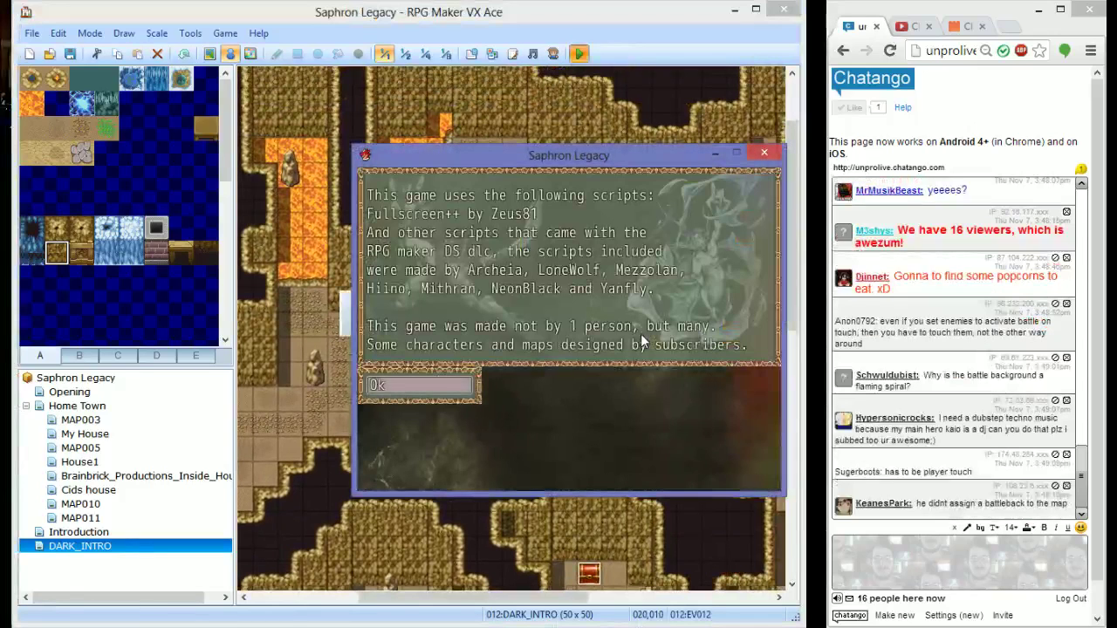
{"action": "key", "text": "Return"}
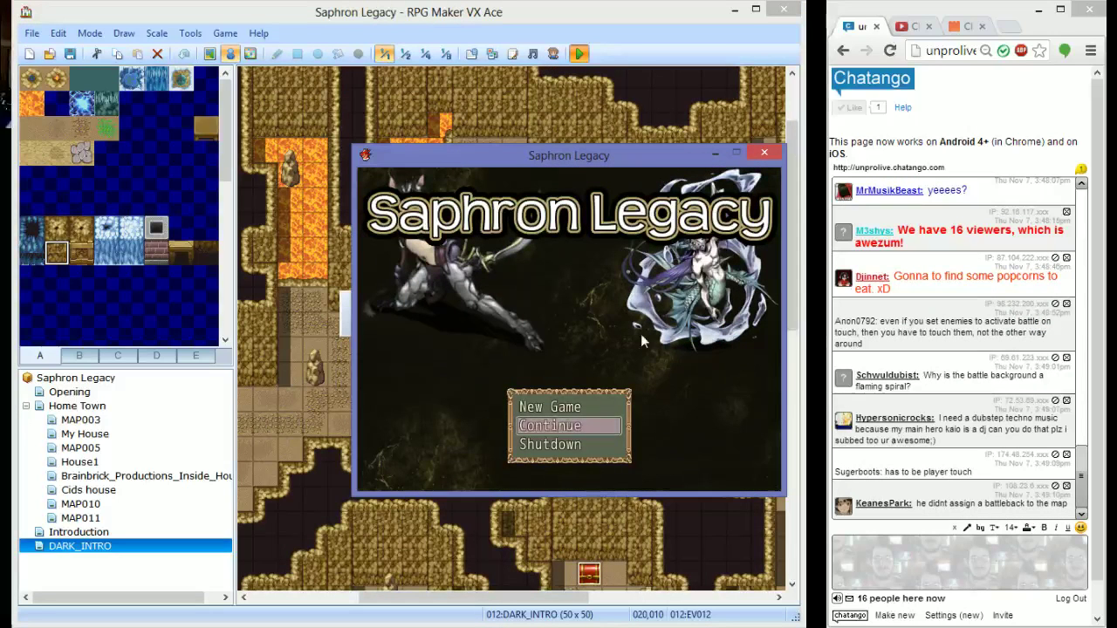
{"action": "key", "text": "Up"}
{"action": "key", "text": "Return"}
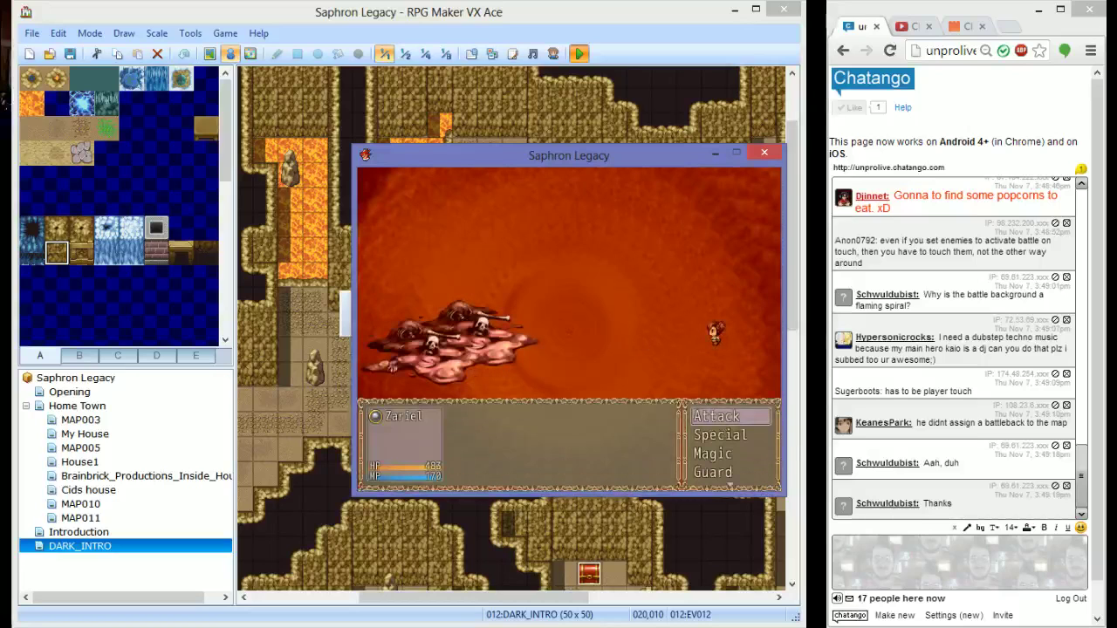
Defeat both fire slimes with Zariel's fire magic to test that winning the battle returns to the map
{"action": "key", "text": "Down"}
{"action": "key", "text": "Down"}
{"action": "key", "text": "Return"}
{"action": "key", "text": "Right"}
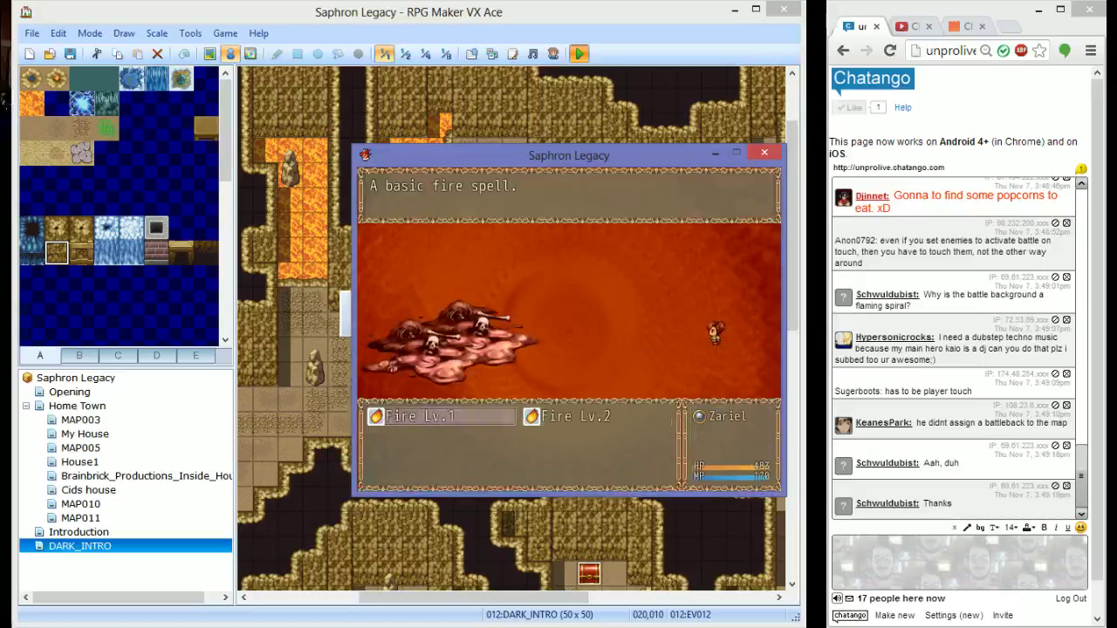
{"action": "key", "text": "Return"}
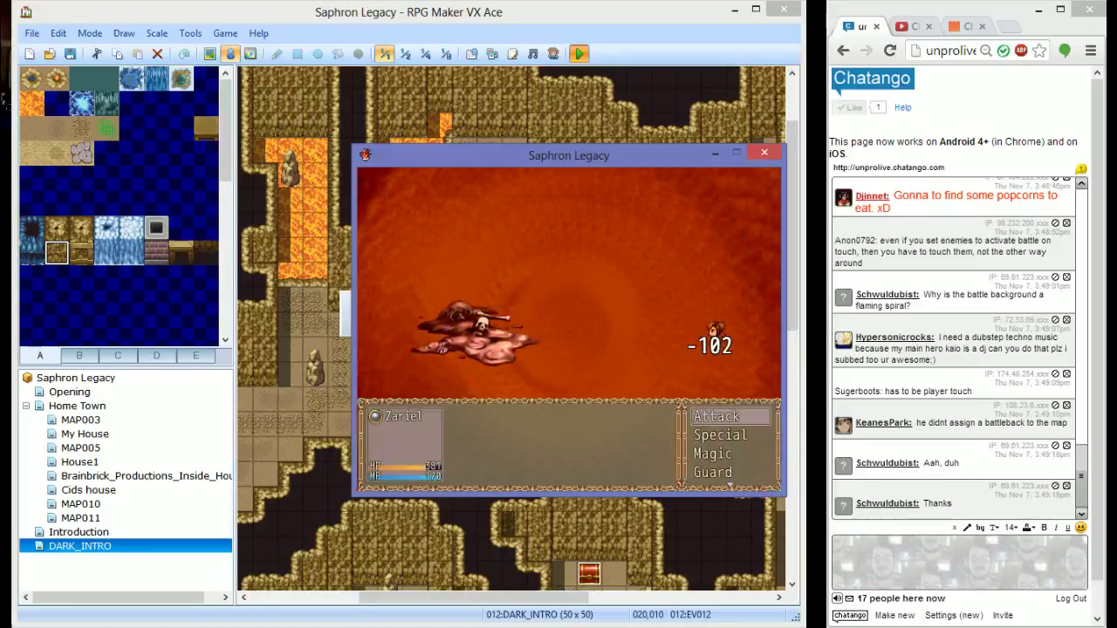
{"action": "key", "text": "Down"}
{"action": "key", "text": "Down"}
{"action": "key", "text": "Return"}
{"action": "key", "text": "Left"}
{"action": "key", "text": "Return"}
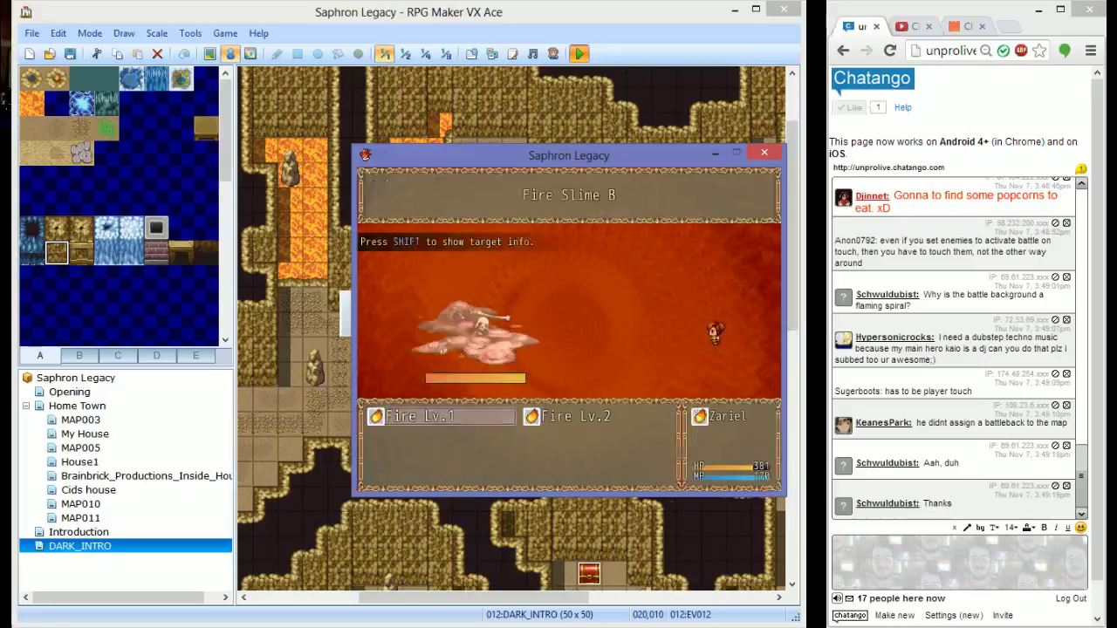
{"action": "key", "text": "Return"}
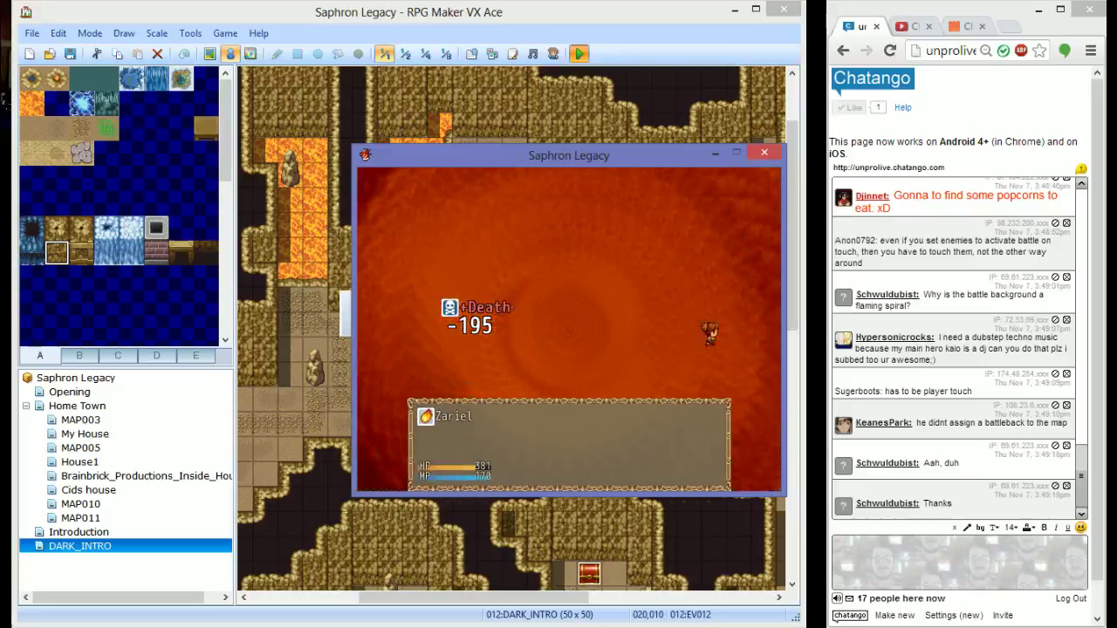
{"action": "key", "text": "Return"}
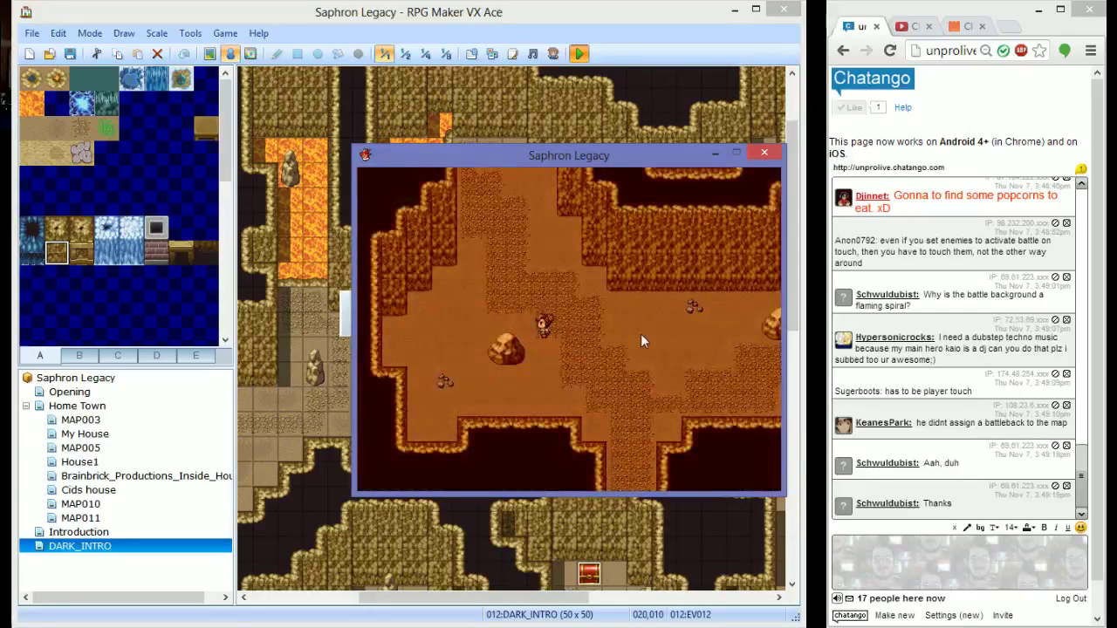
{"action": "key", "text": "F10"}
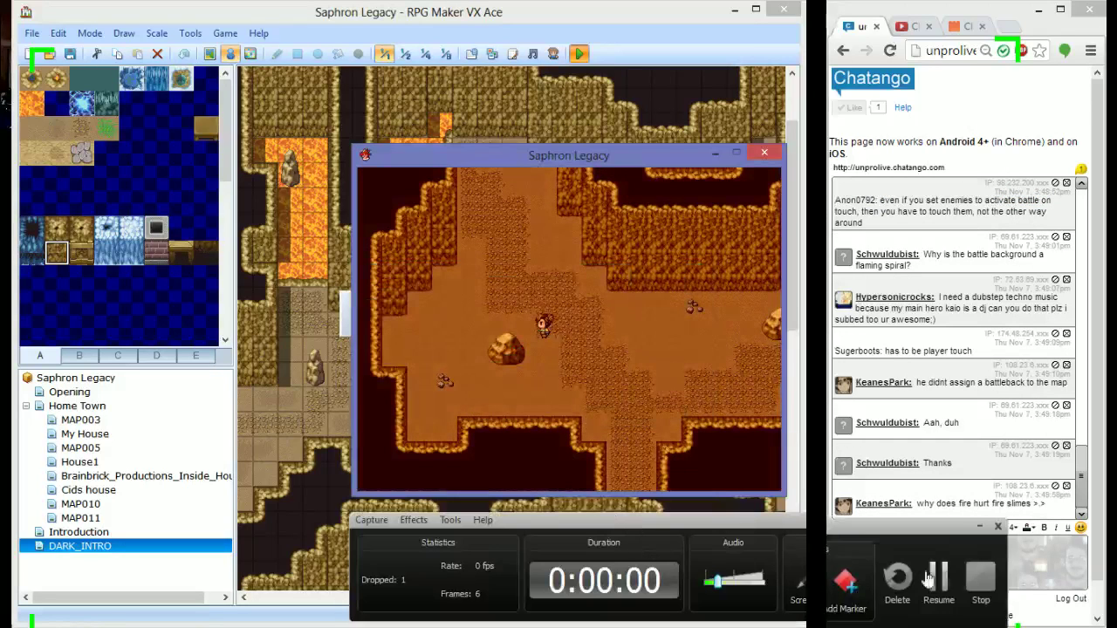
{"action": "left_click", "coordinate": [981, 576]}
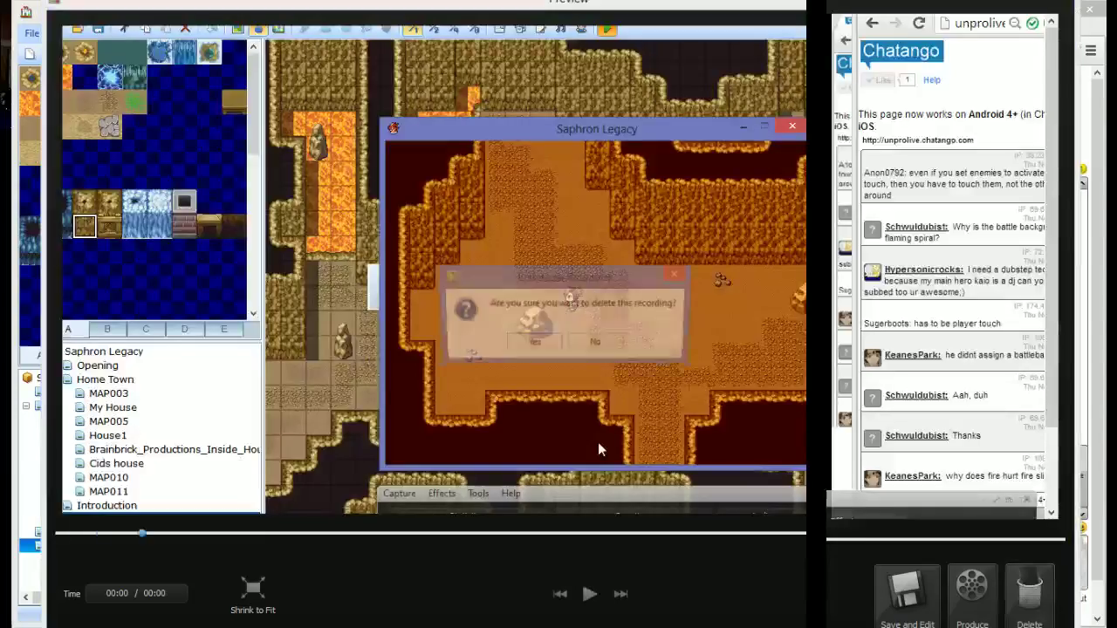
{"action": "key", "text": "Return"}
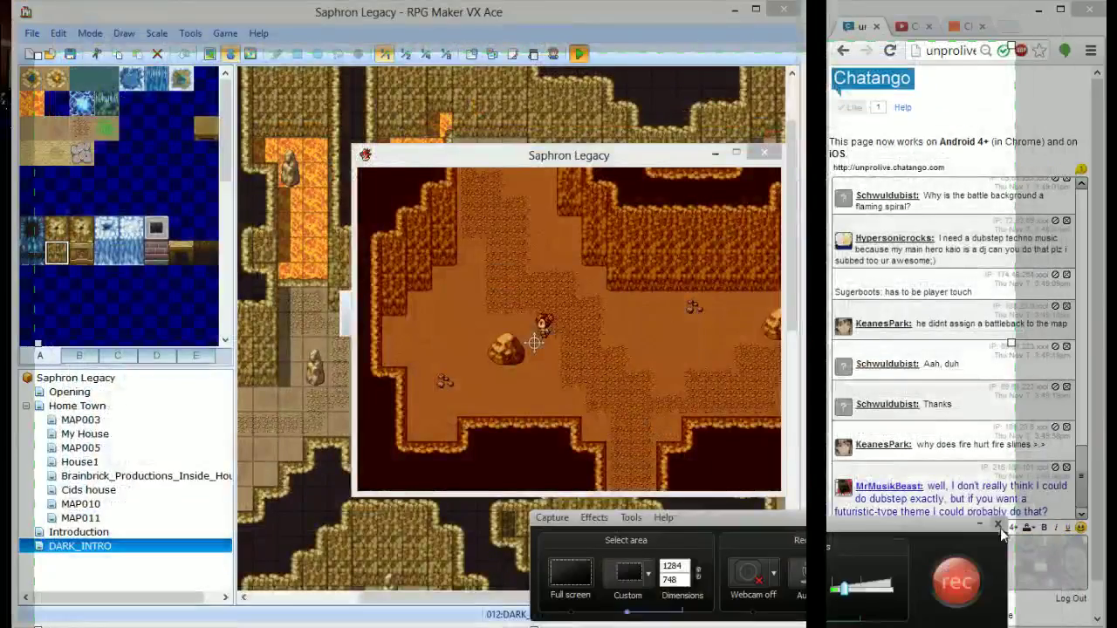
{"action": "key", "text": "F9"}
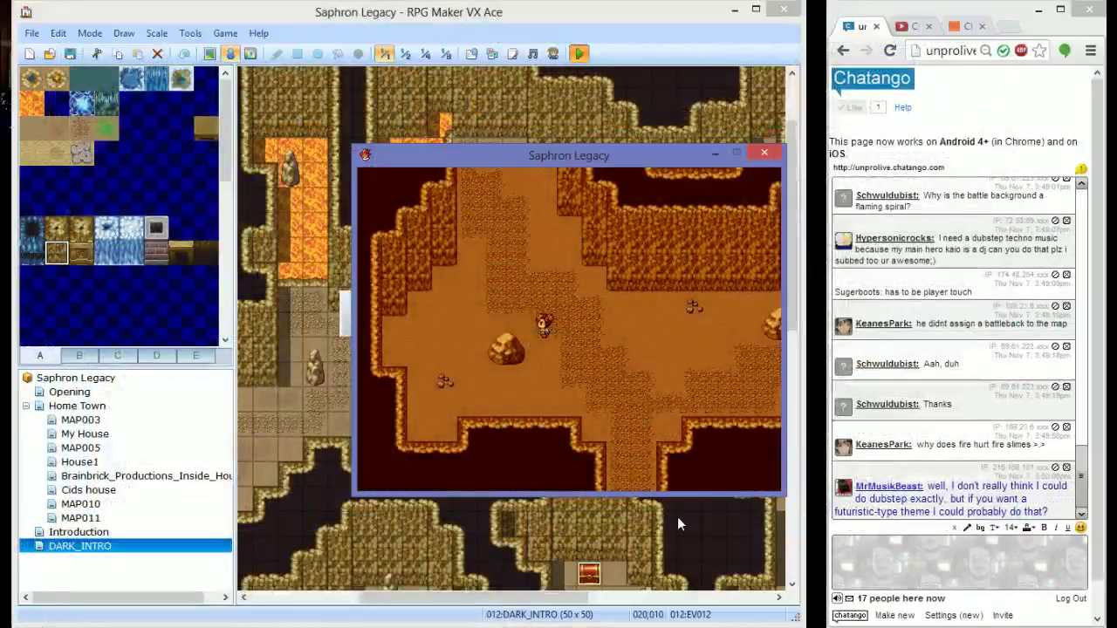
Inspect the fog switch 0098 in the running game's debug switch list and return to the map
{"action": "key", "text": "F9"}
{"action": "key", "text": "Down"}
{"action": "key", "text": "Down"}
{"action": "key", "text": "Down"}
{"action": "key", "text": "Down"}
{"action": "key", "text": "Down"}
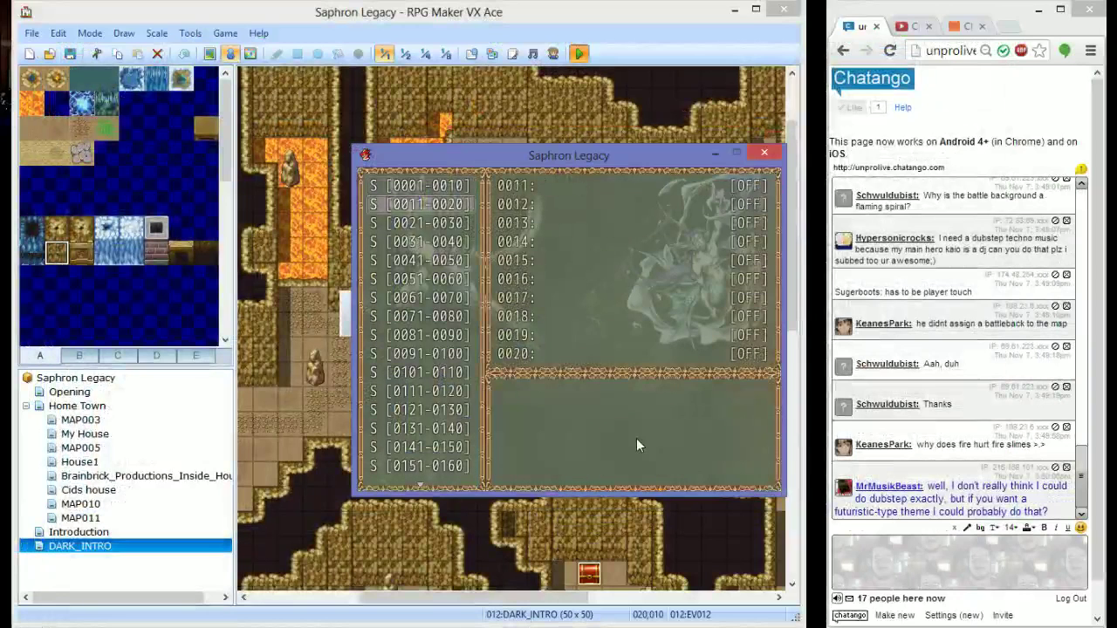
{"action": "key", "text": "Down"}
{"action": "key", "text": "Down"}
{"action": "key", "text": "Down"}
{"action": "key", "text": "Down"}
{"action": "key", "text": "Return"}
{"action": "key", "text": "Down"}
{"action": "key", "text": "Down"}
{"action": "key", "text": "Down"}
{"action": "key", "text": "Down"}
{"action": "key", "text": "Down"}
{"action": "key", "text": "Down"}
{"action": "key", "text": "Down"}
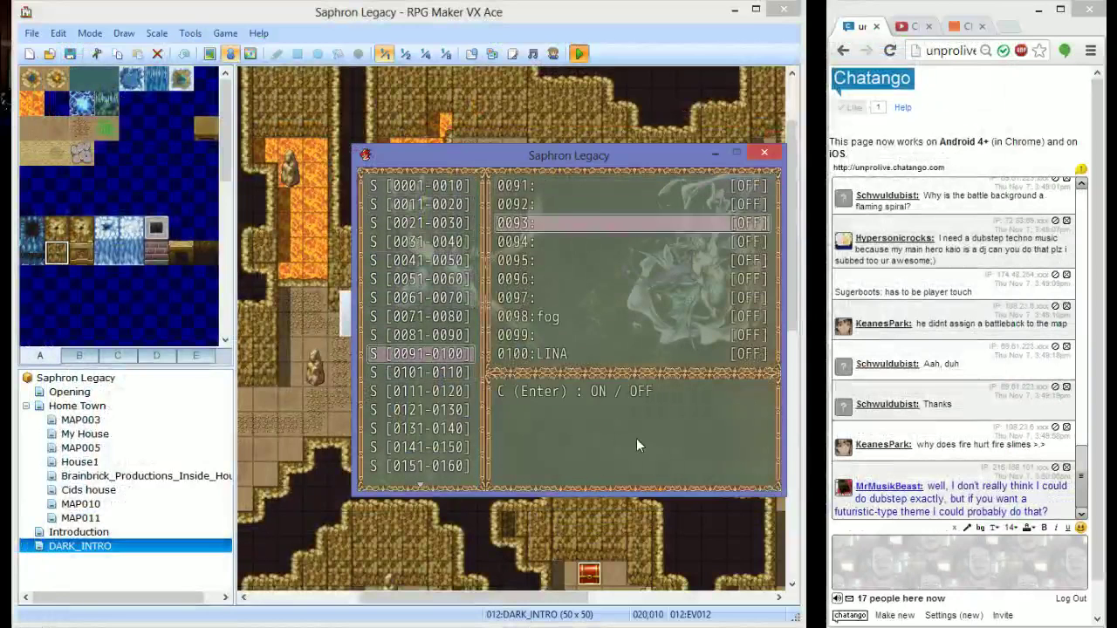
{"action": "key", "text": "Escape"}
{"action": "key", "text": "Escape"}
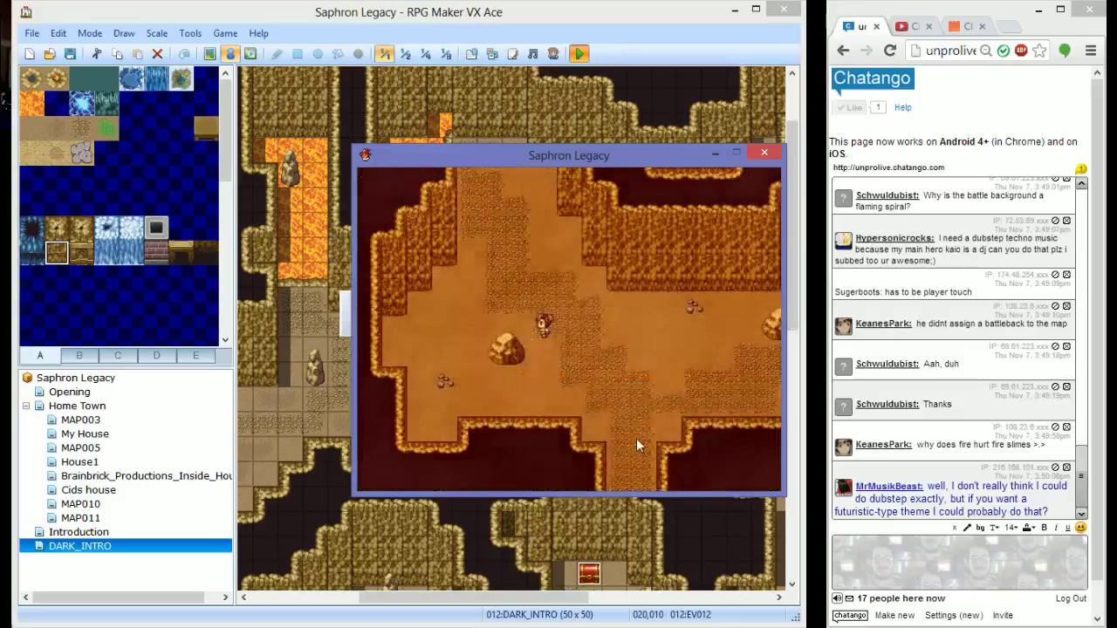
Walk Zariel through the cave into a slime battle to check its battle events, and end the playtest
{"action": "key", "text": "Right"}
{"action": "key", "text": "Down"}
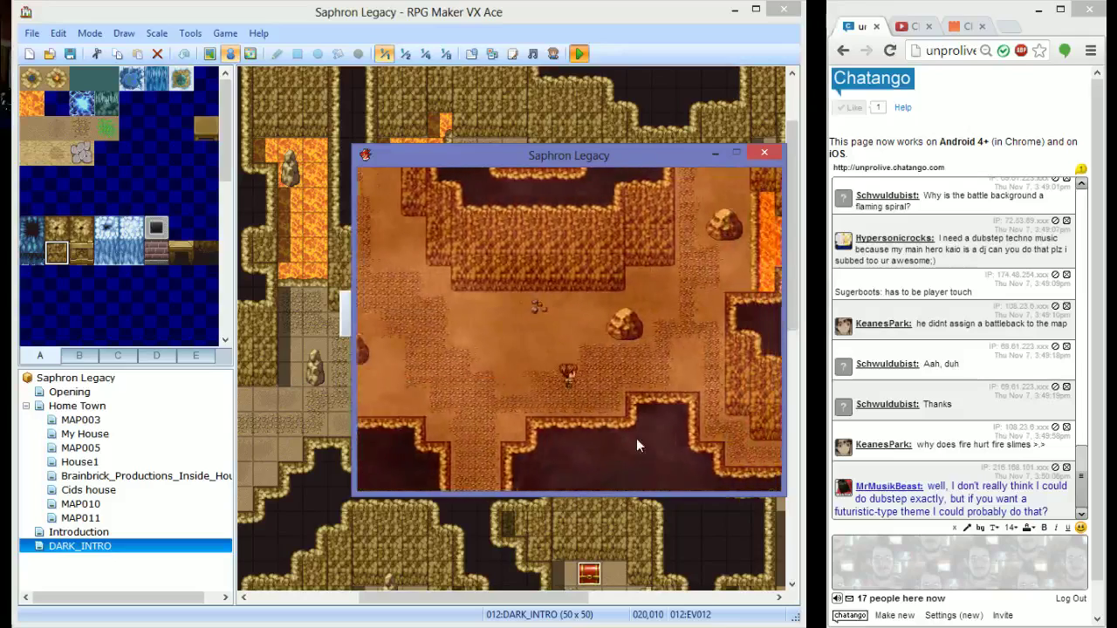
{"action": "key", "text": "Right"}
{"action": "key", "text": "Up"}
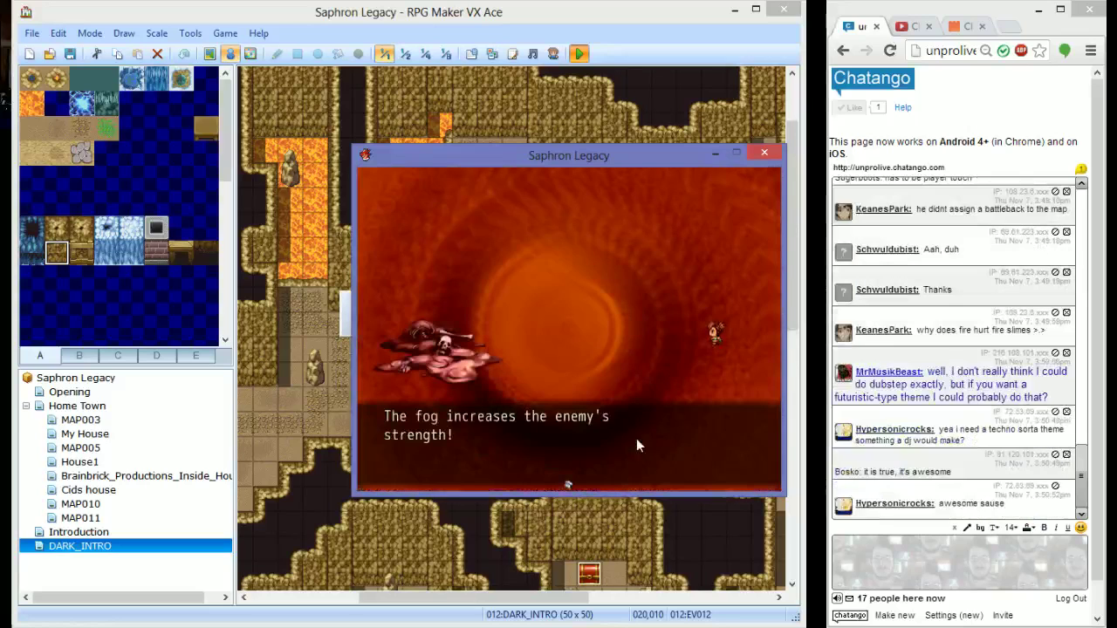
{"action": "key", "text": "Return"}
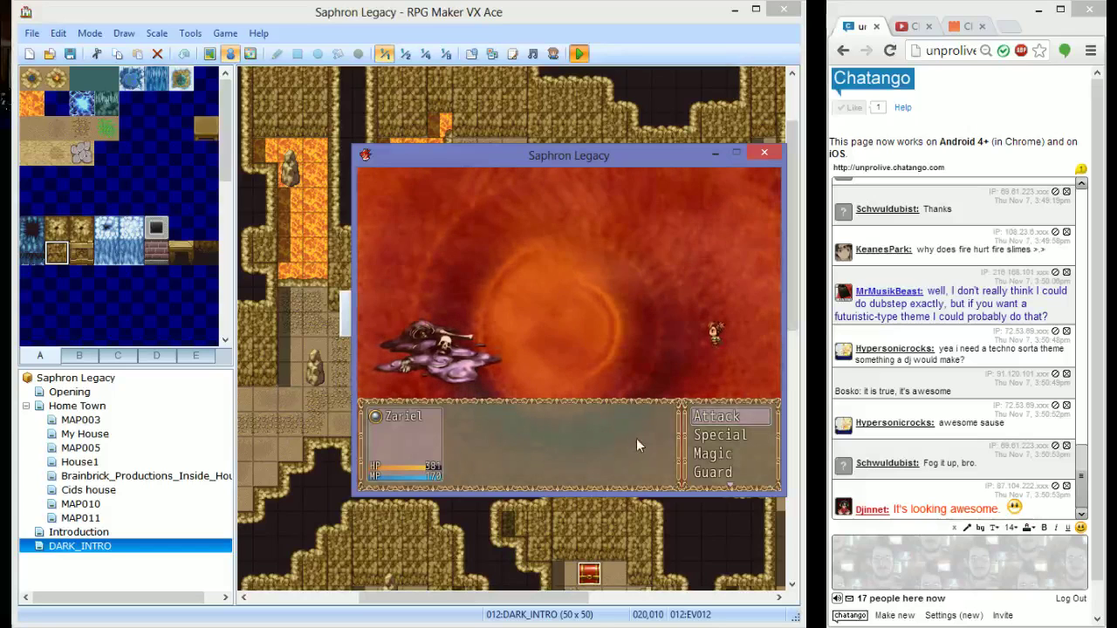
{"action": "key", "text": "Down"}
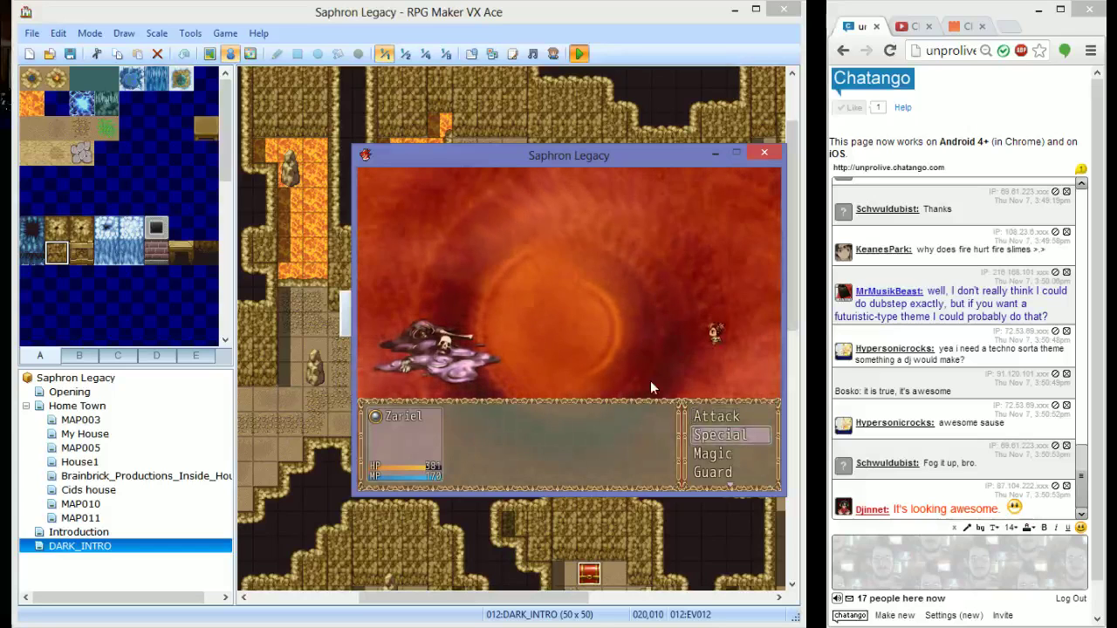
{"action": "left_click", "coordinate": [763, 154]}
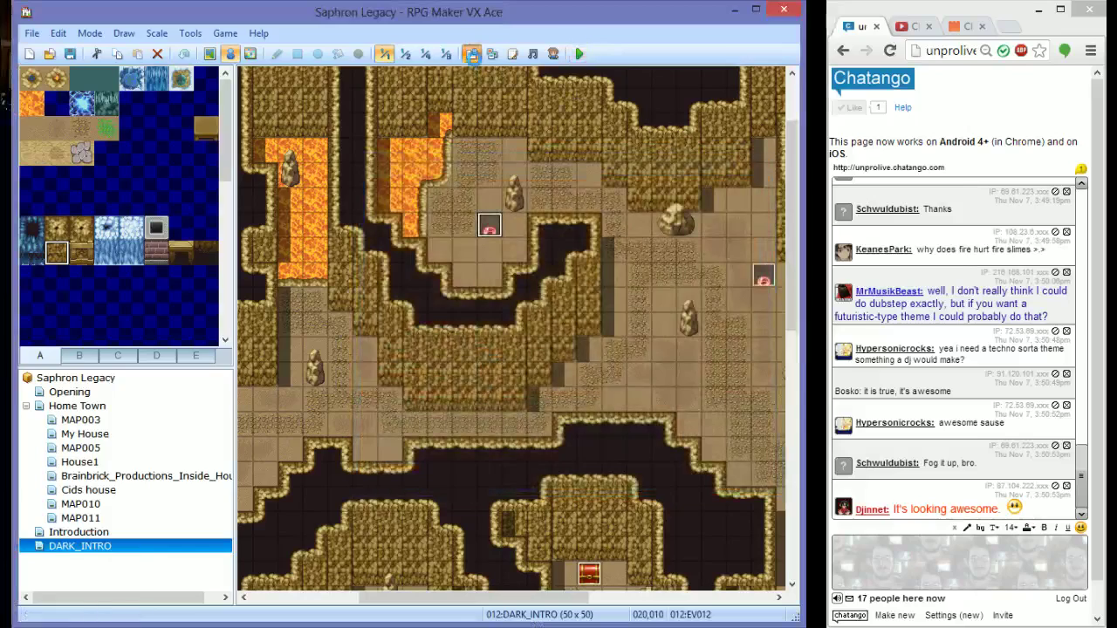
Delete all battle event commands from the Slime*2 troop in the database and clear its event page
{"action": "left_click", "coordinate": [471, 53]}
{"action": "left_click", "coordinate": [395, 379]}
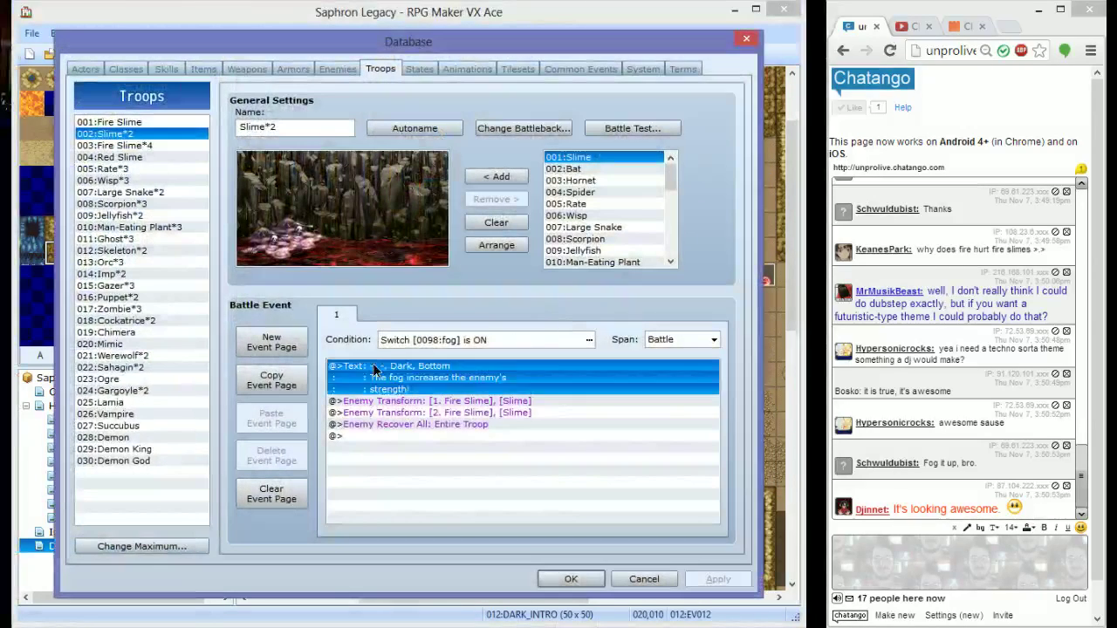
{"action": "key", "text": "Delete"}
{"action": "key", "text": "Delete"}
{"action": "key", "text": "Delete"}
{"action": "key", "text": "Delete"}
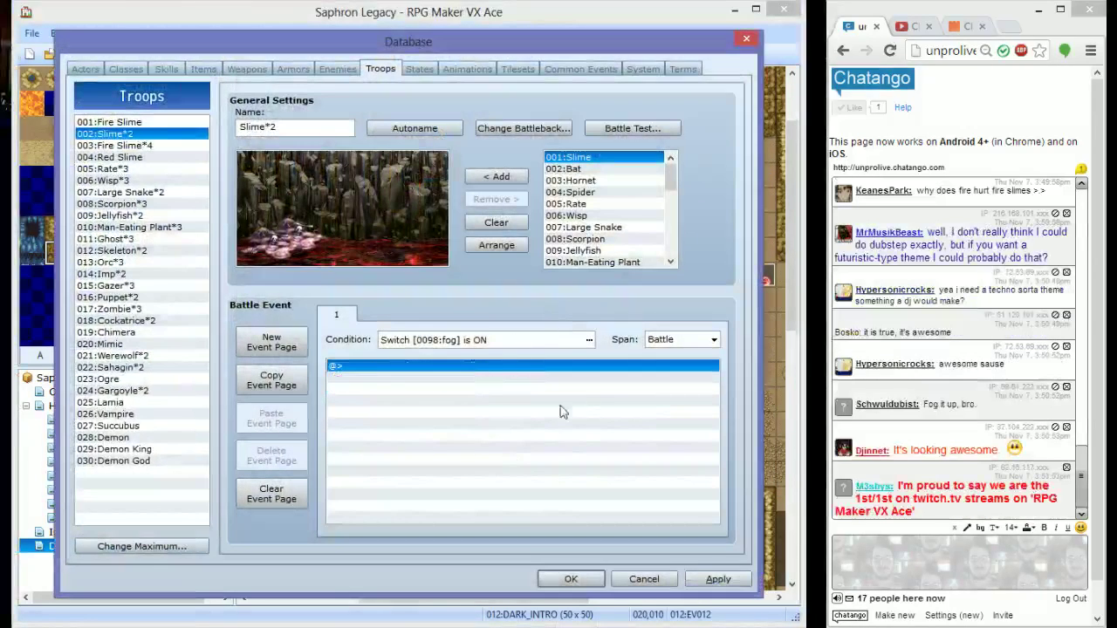
{"action": "left_click", "coordinate": [271, 493]}
Clear the battle event pages of the Fire Slime and Fire Slime*4 troops and save the database
{"action": "left_click", "coordinate": [107, 122]}
{"action": "left_click", "coordinate": [272, 494]}
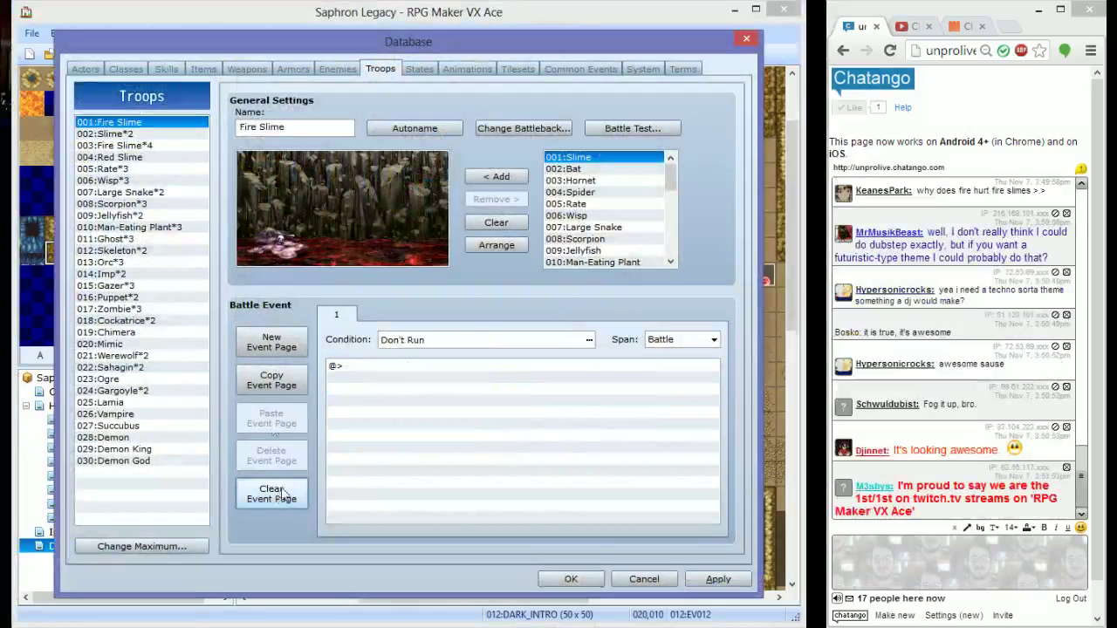
{"action": "left_click", "coordinate": [135, 146]}
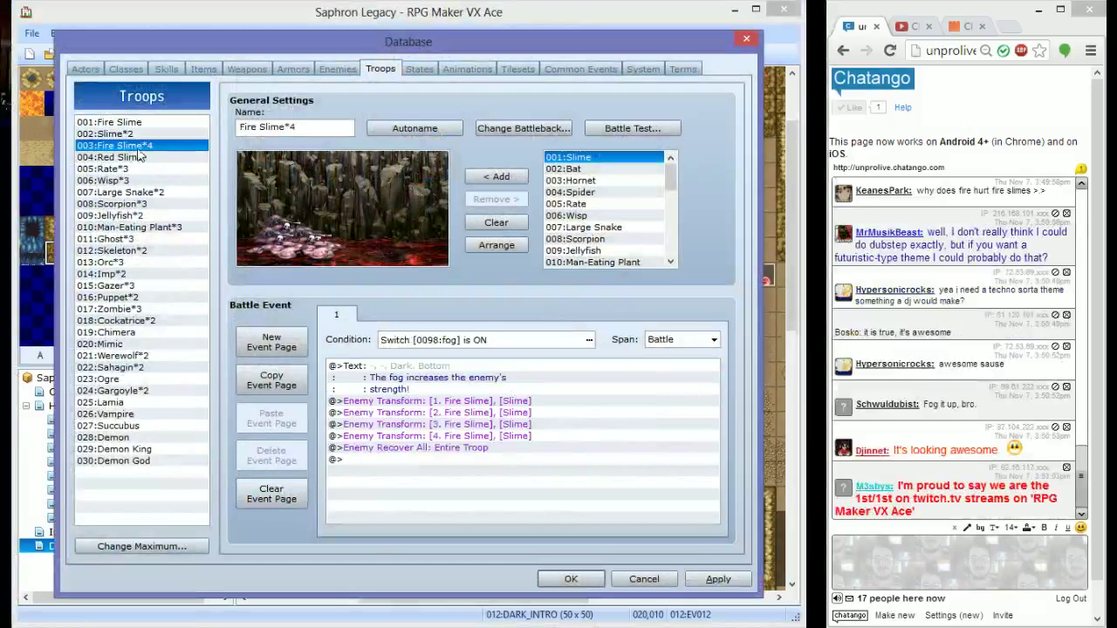
{"action": "left_click", "coordinate": [269, 497]}
{"action": "left_click", "coordinate": [126, 123]}
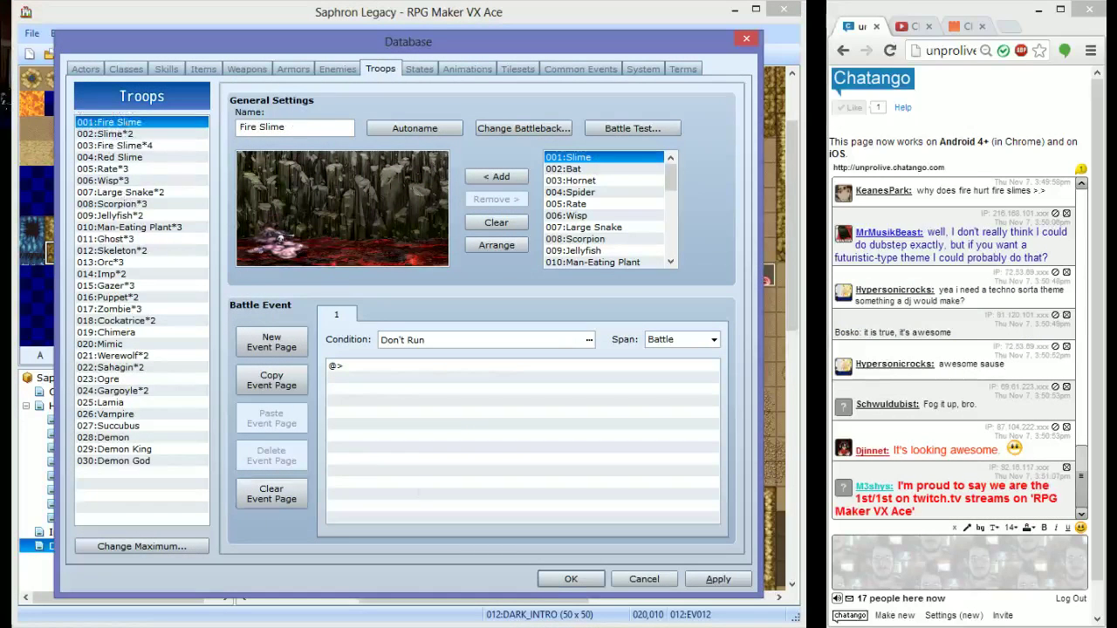
{"action": "left_click", "coordinate": [561, 580]}
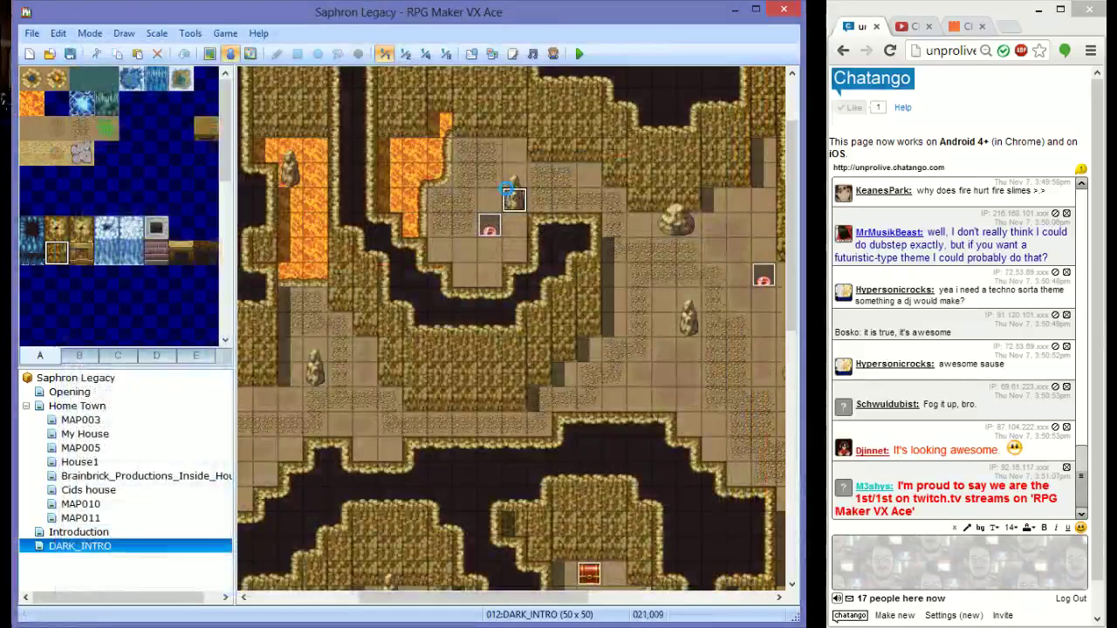
{"action": "left_click", "coordinate": [78, 532]}
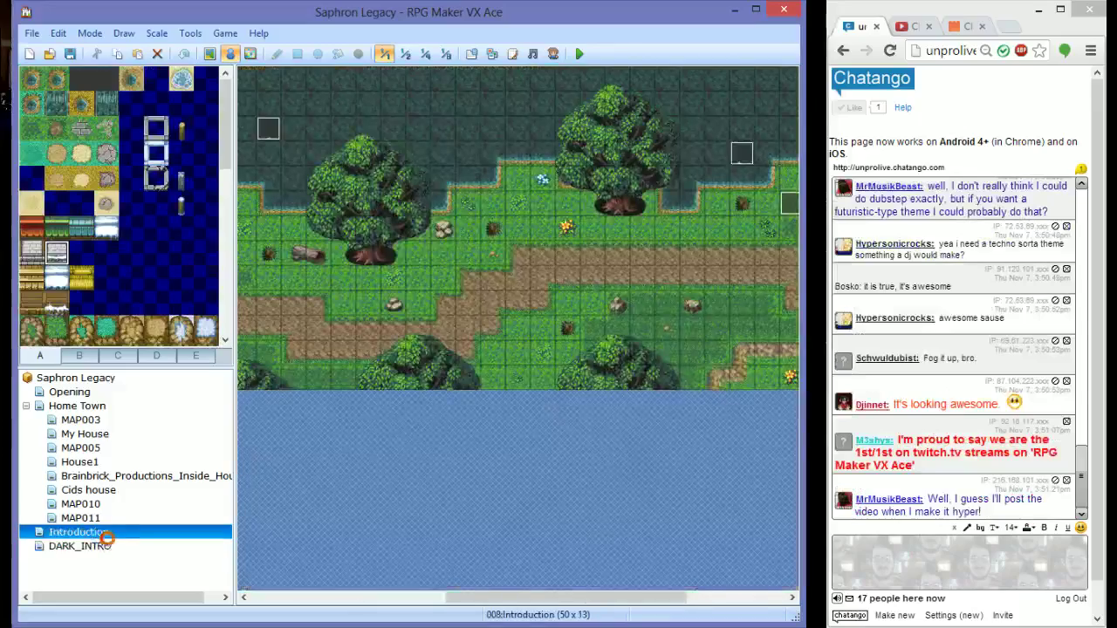
{"action": "left_click", "coordinate": [80, 545]}
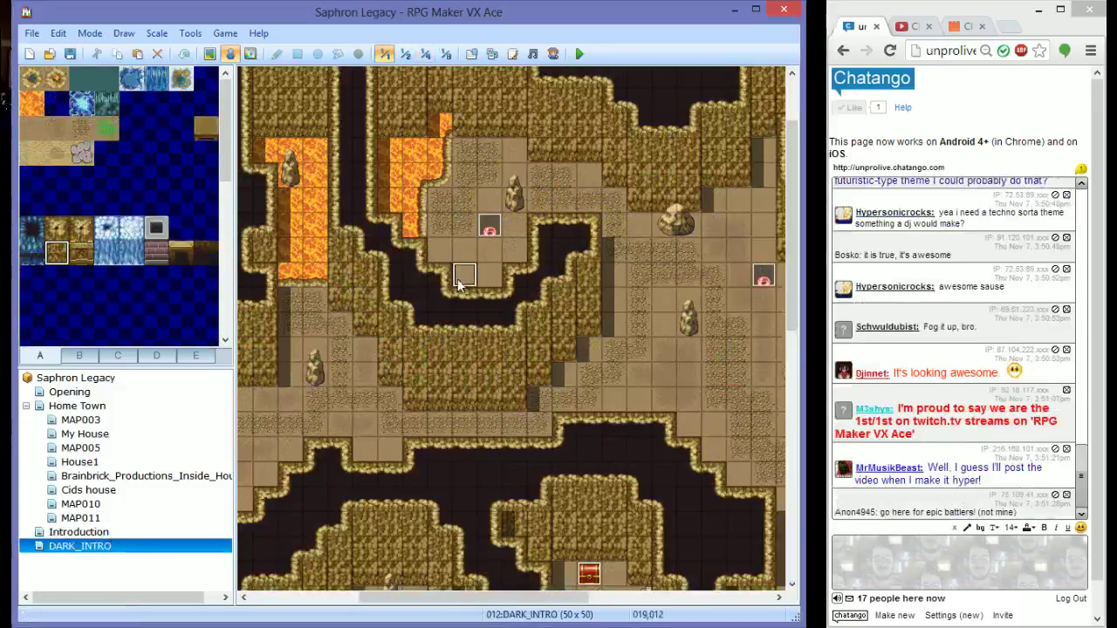
Insert a Control Switches command turning 0098:fog ON before Tint Screen in EV004 on DARK_INTRO and save the event
{"action": "scroll", "coordinate": [474, 282], "scroll_direction": "down", "scroll_amount": 5}
{"action": "double_click", "coordinate": [615, 452]}
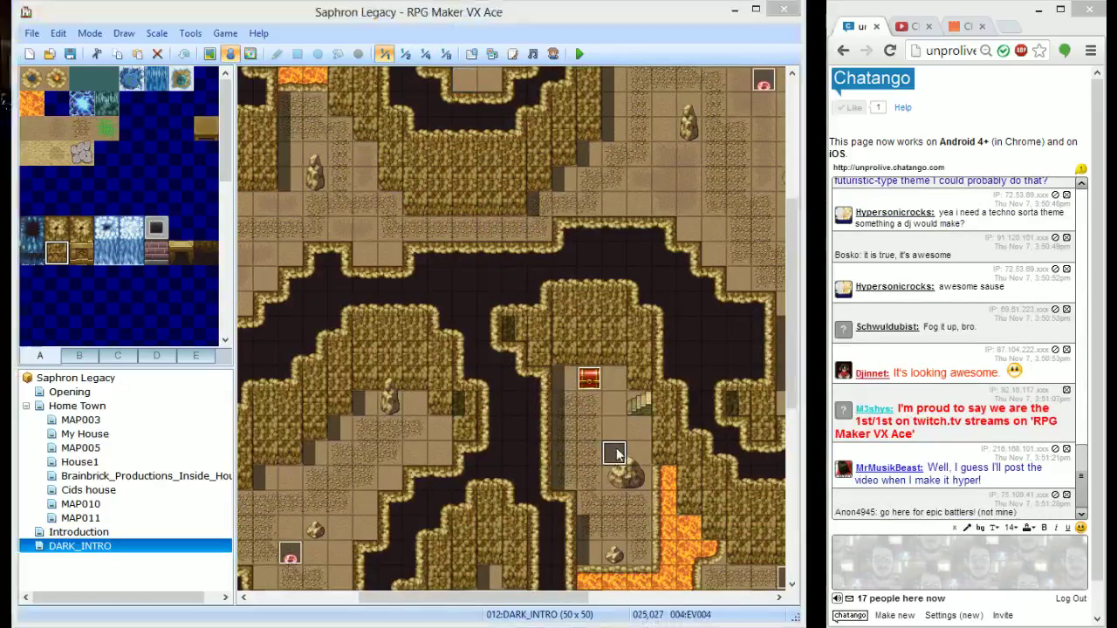
{"action": "right_click", "coordinate": [482, 158]}
{"action": "left_click", "coordinate": [522, 166]}
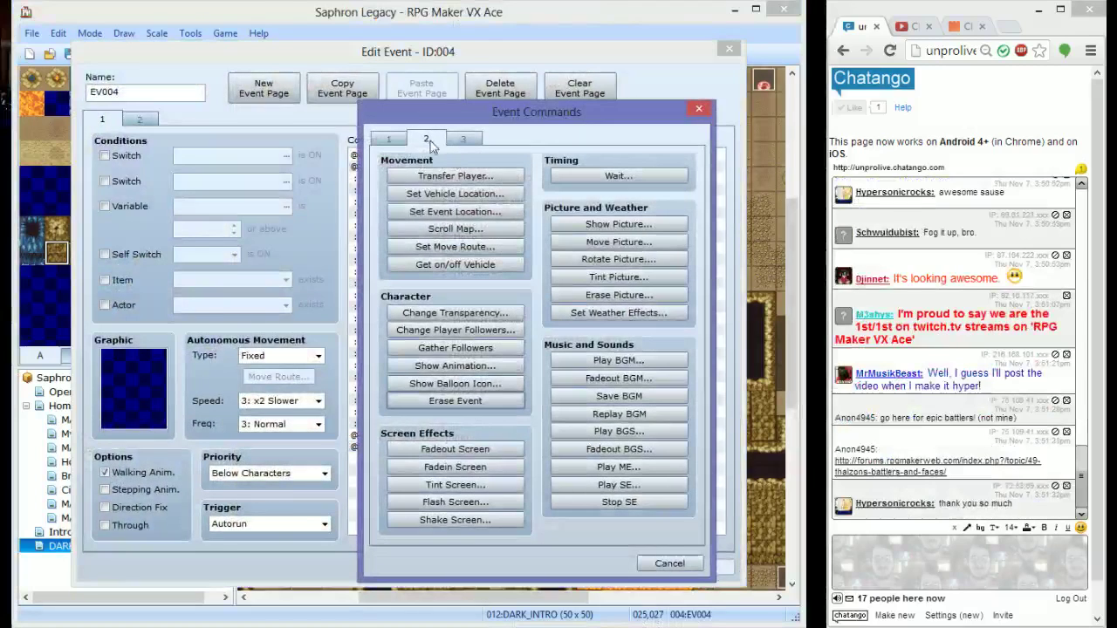
{"action": "left_click", "coordinate": [389, 139]}
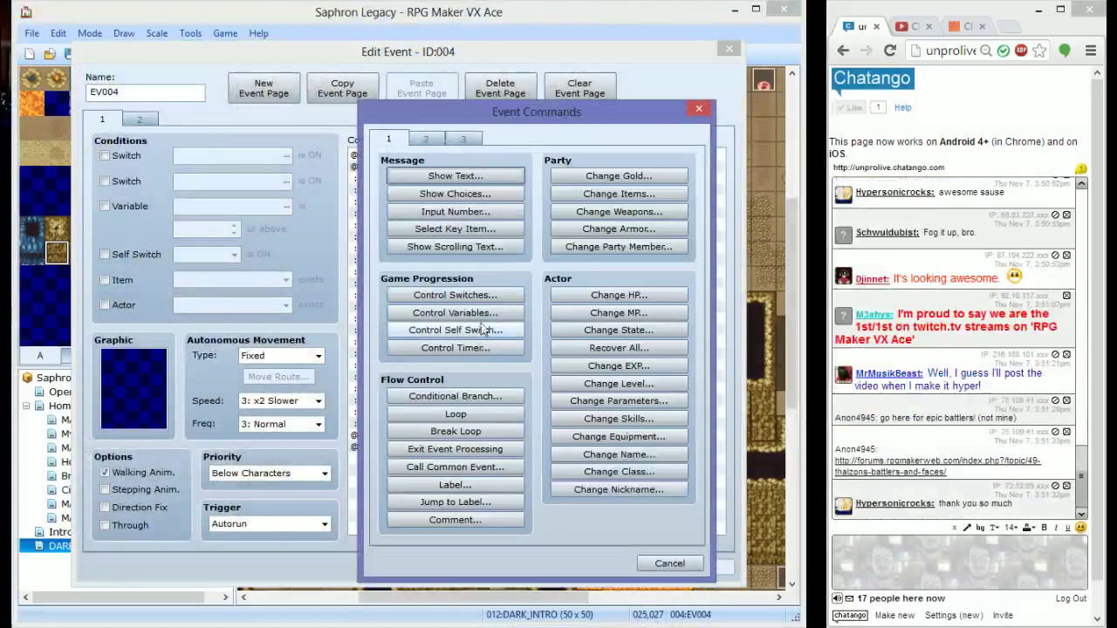
{"action": "left_click", "coordinate": [456, 295]}
{"action": "left_click", "coordinate": [576, 305]}
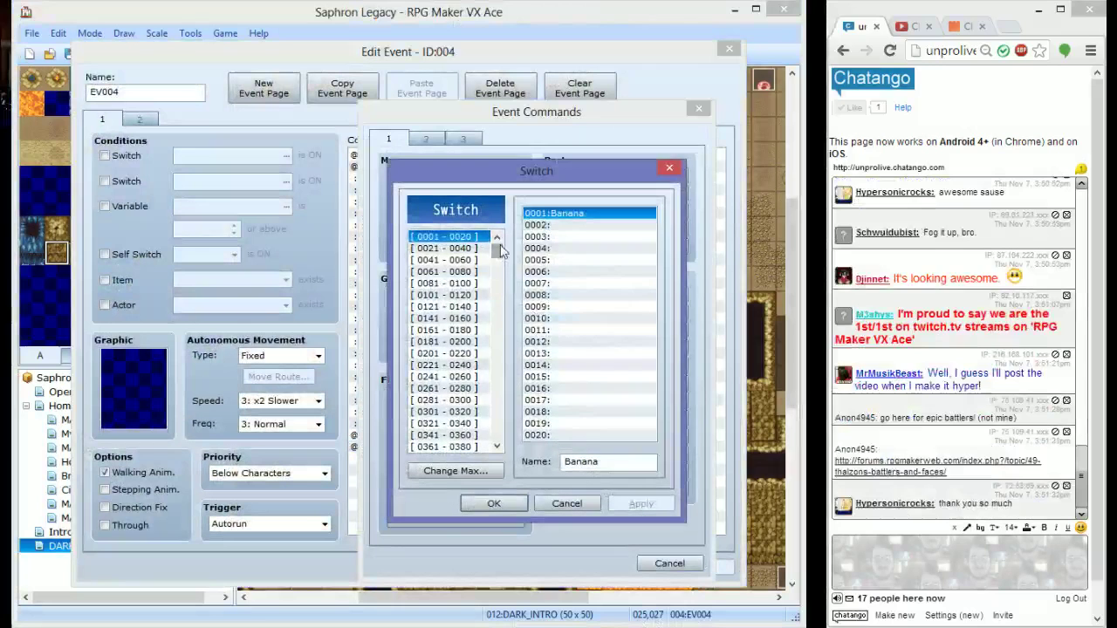
{"action": "left_click", "coordinate": [445, 283]}
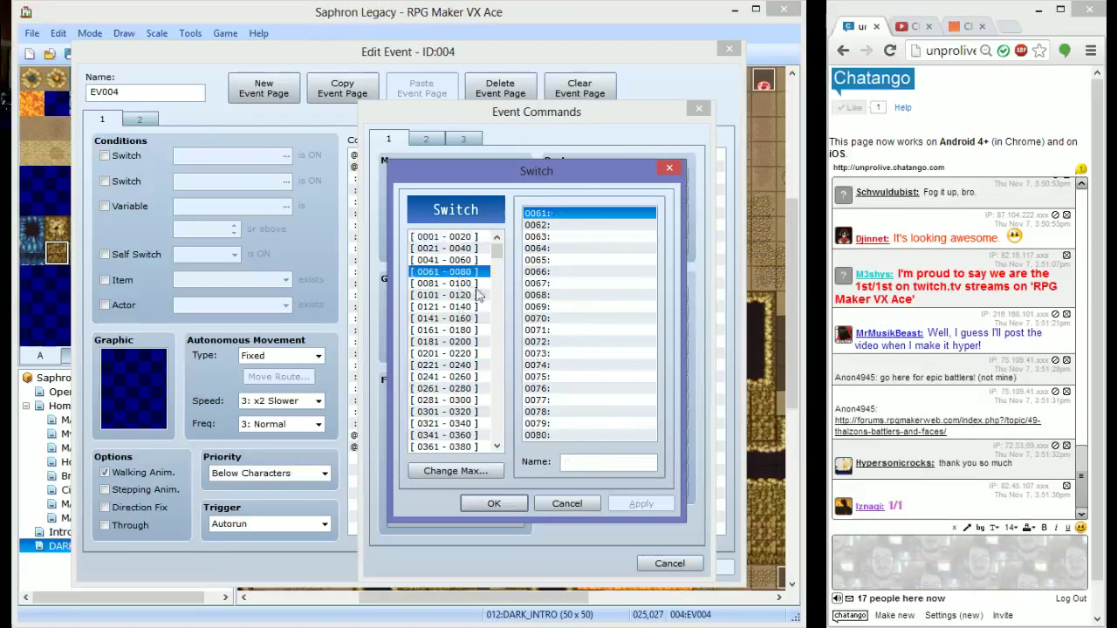
{"action": "double_click", "coordinate": [559, 412]}
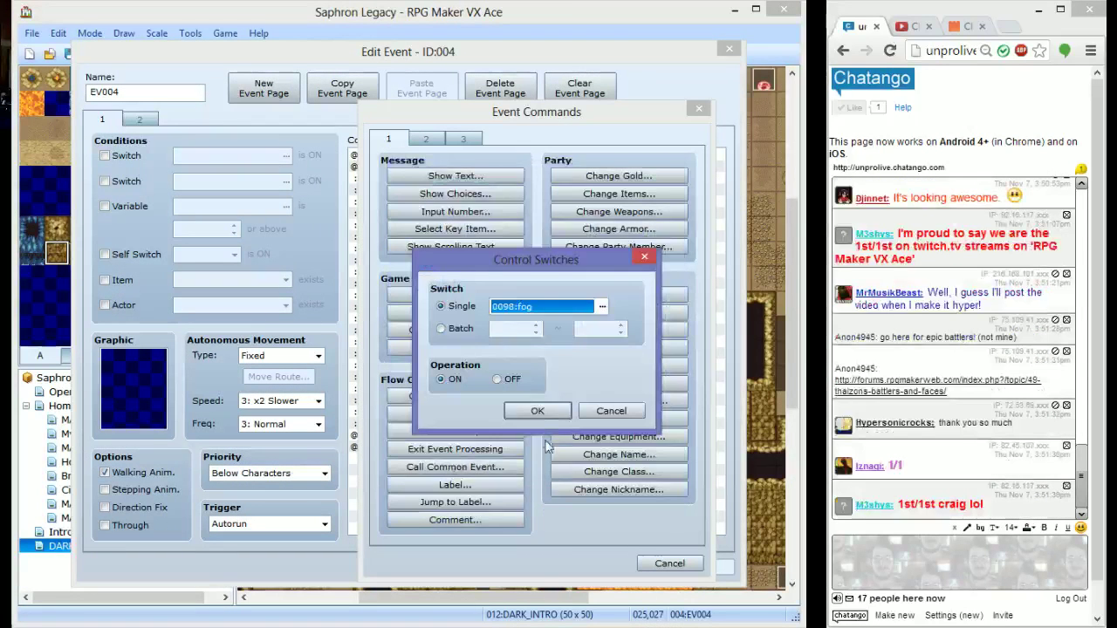
{"action": "left_click", "coordinate": [538, 412]}
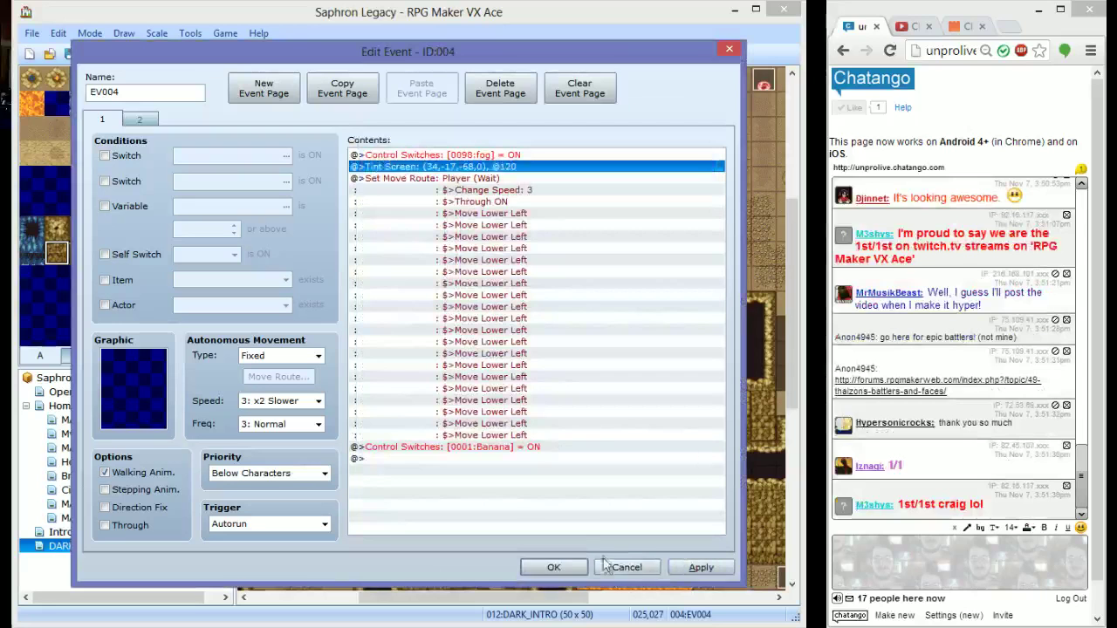
{"action": "left_click", "coordinate": [555, 568]}
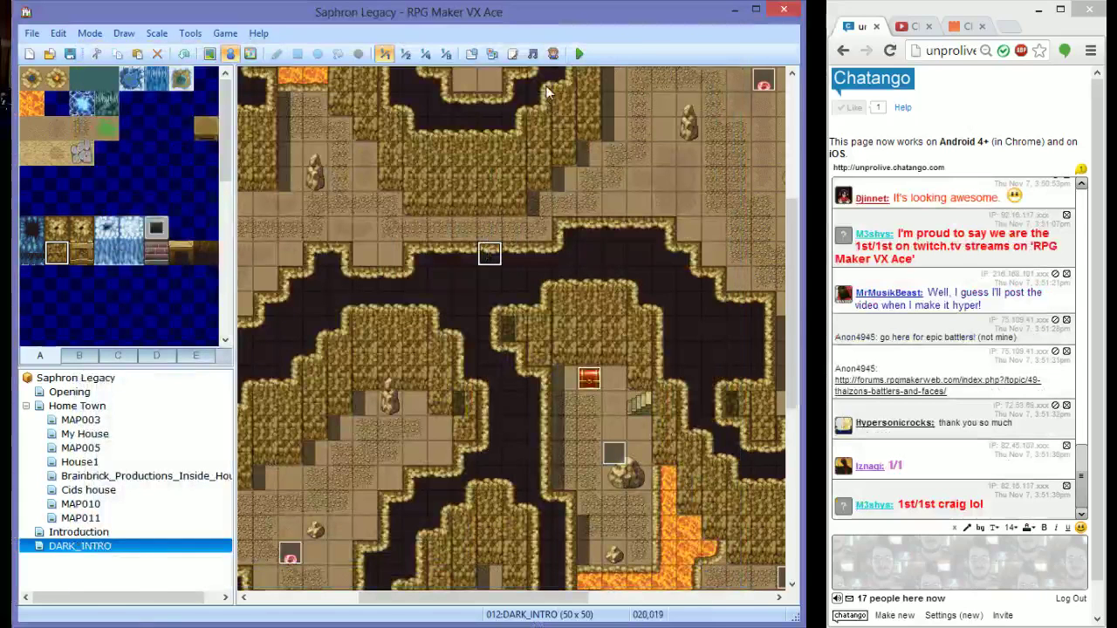
Start a playtest, begin a new game and advance Zariel's opening dialogue until she can be controlled
{"action": "left_click", "coordinate": [580, 52]}
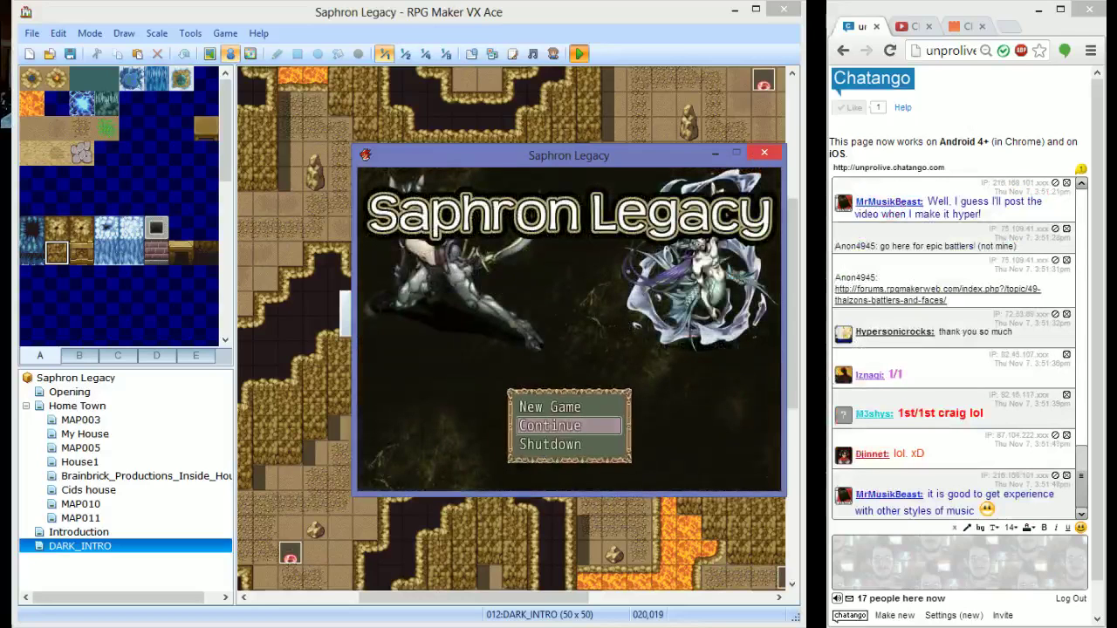
{"action": "key", "text": "Up"}
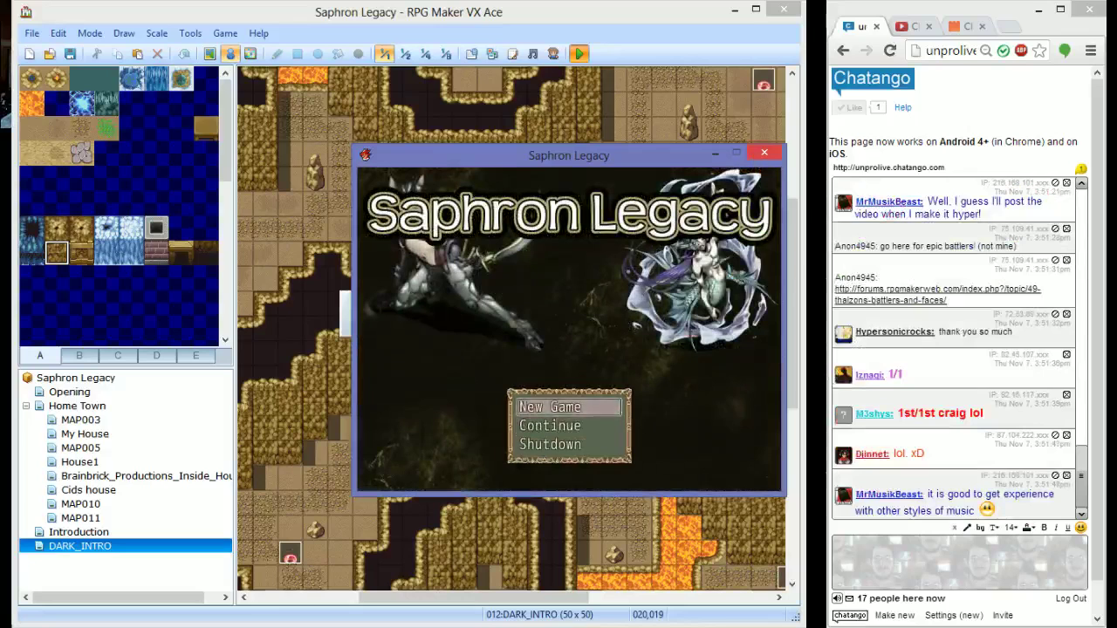
{"action": "key", "text": "Return"}
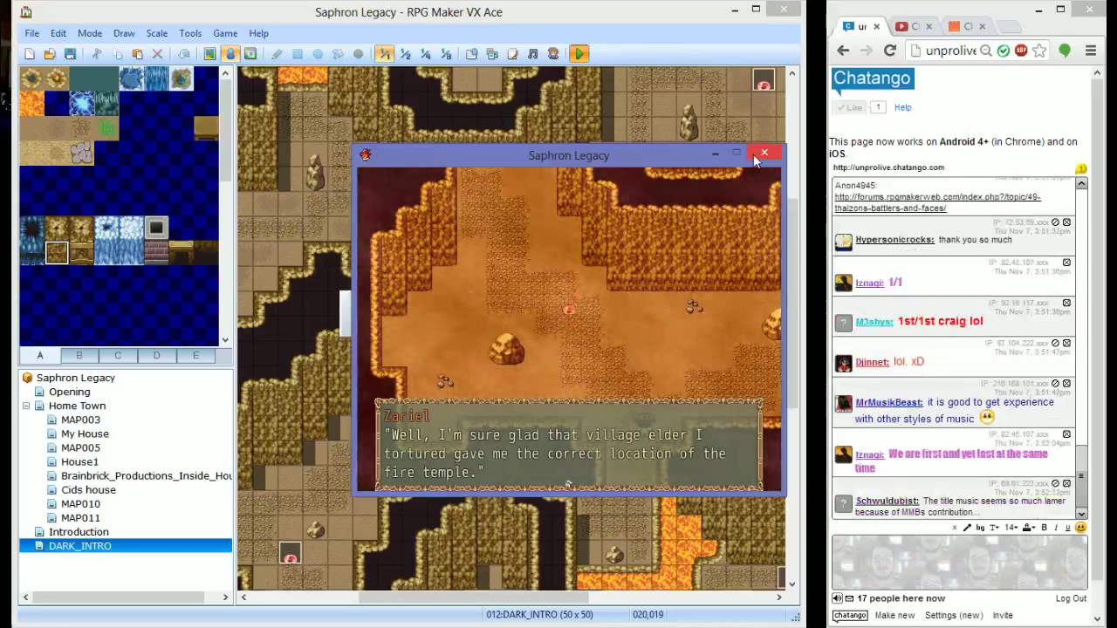
{"action": "key", "text": "Return"}
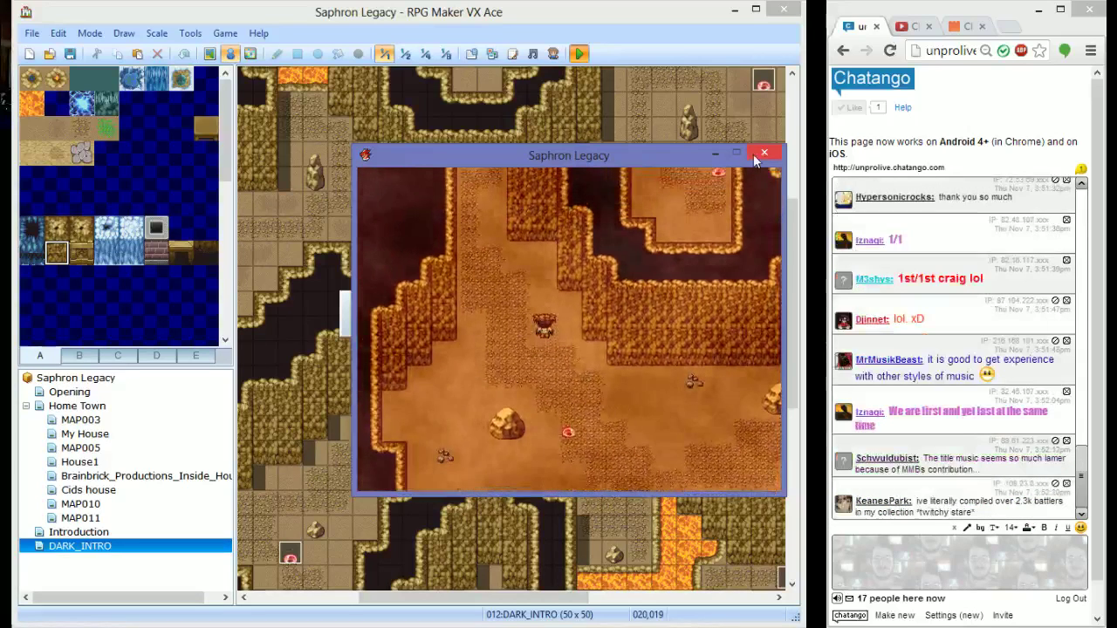
Examine the in-game menu and its Data options, and return to the map without saving
{"action": "key", "text": "Escape"}
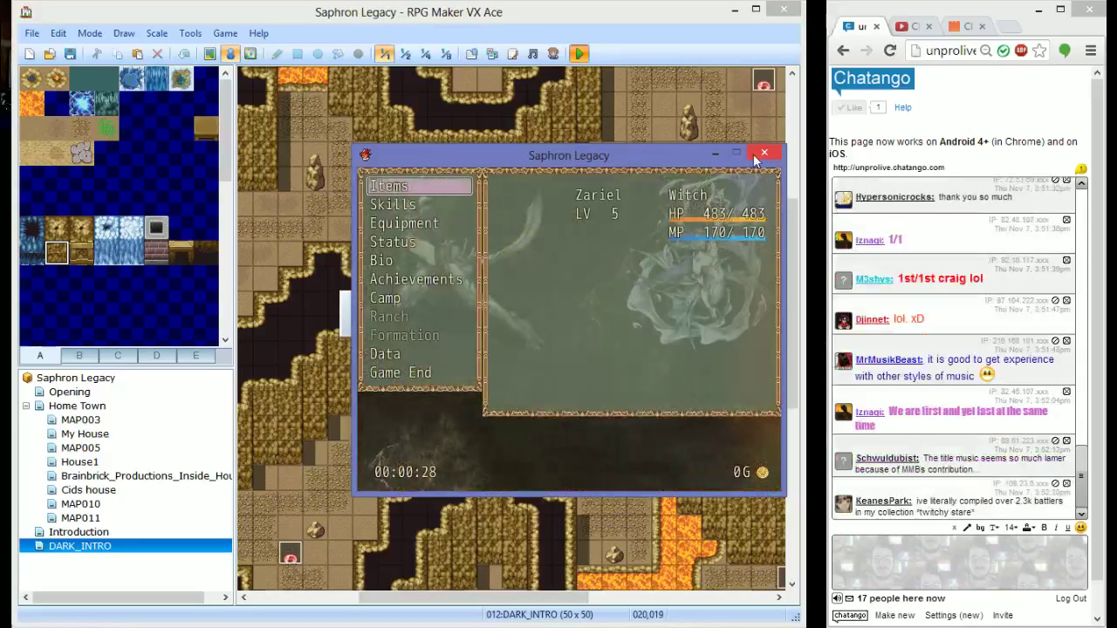
{"action": "key", "text": "Up"}
{"action": "key", "text": "Up"}
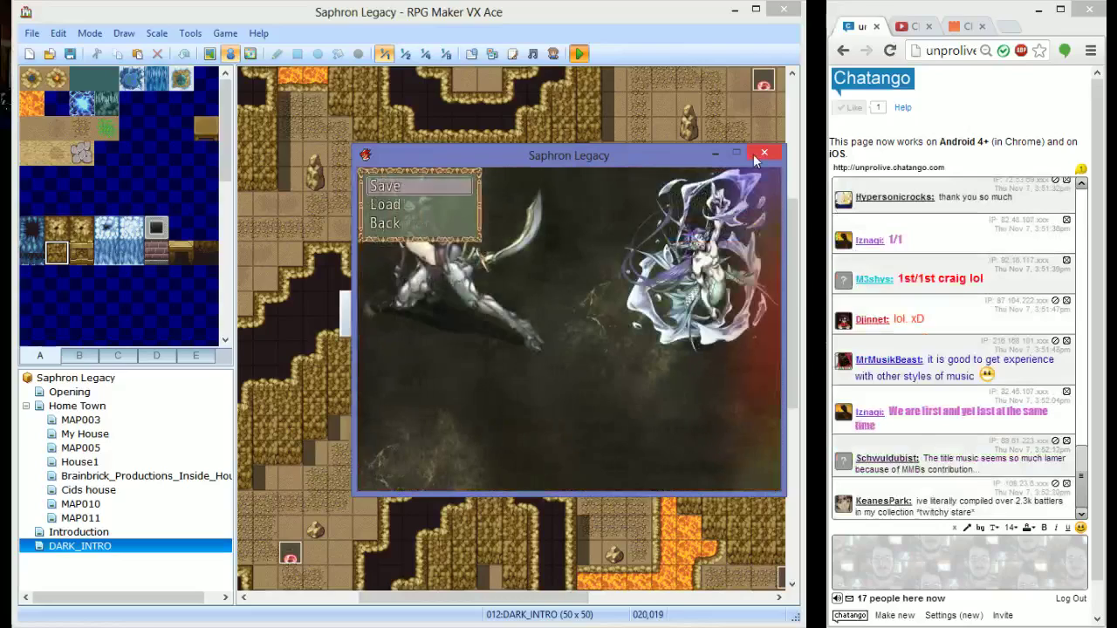
{"action": "key", "text": "Escape"}
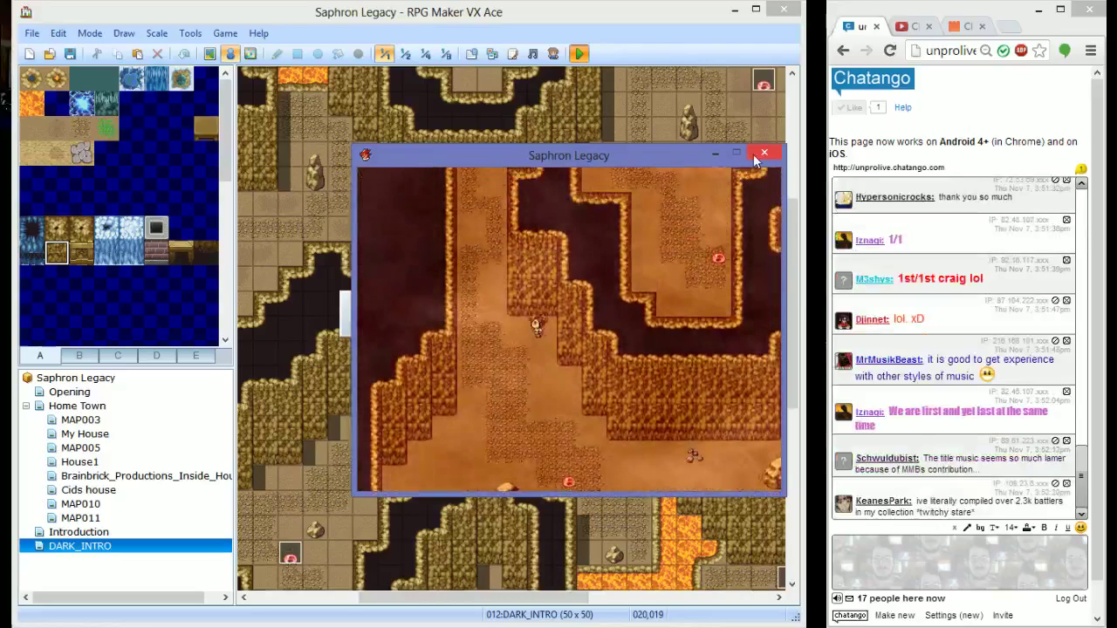
Walk Zariel through the cave passages in the playtest and run into a slime to start a battle
{"action": "key", "text": "Down"}
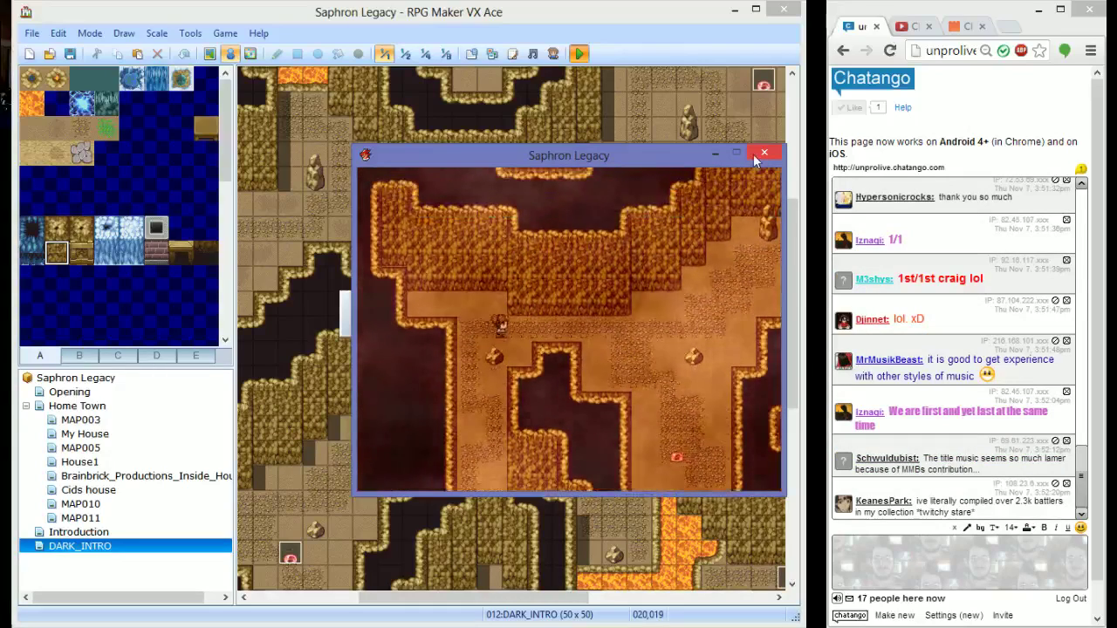
{"action": "key", "text": "Right"}
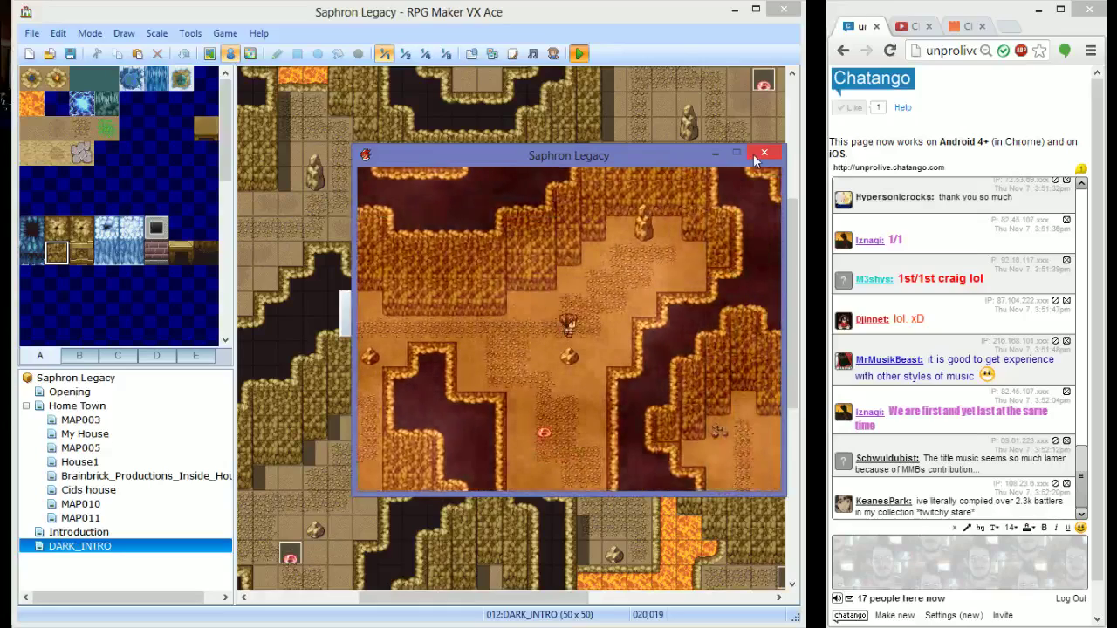
{"action": "key", "text": "Escape"}
{"action": "key", "text": "Escape"}
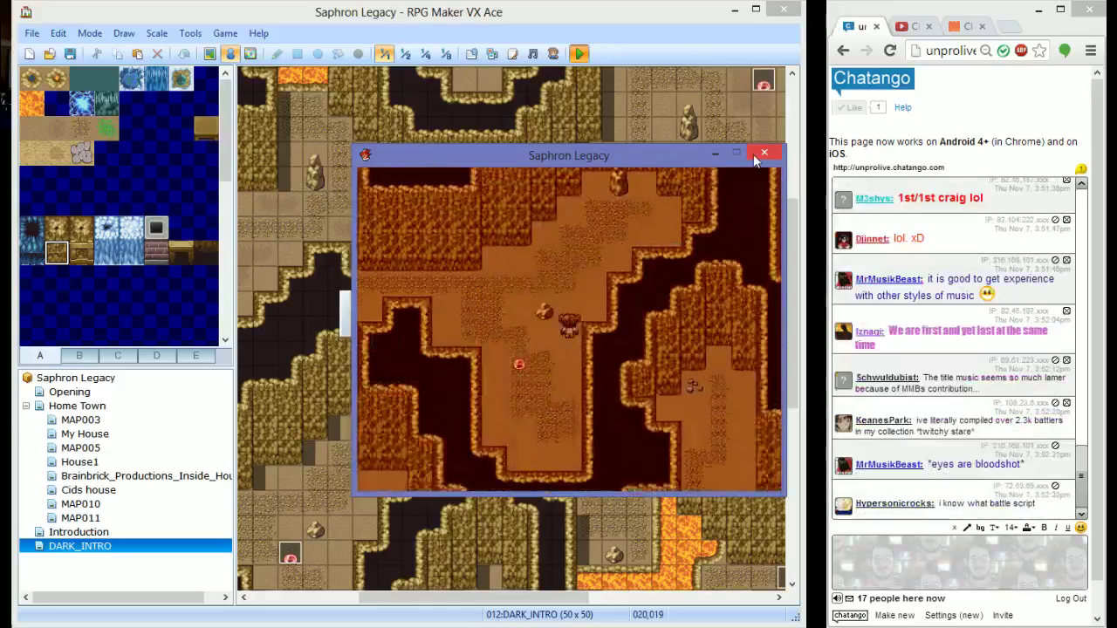
{"action": "key", "text": "Left"}
{"action": "key", "text": "Left"}
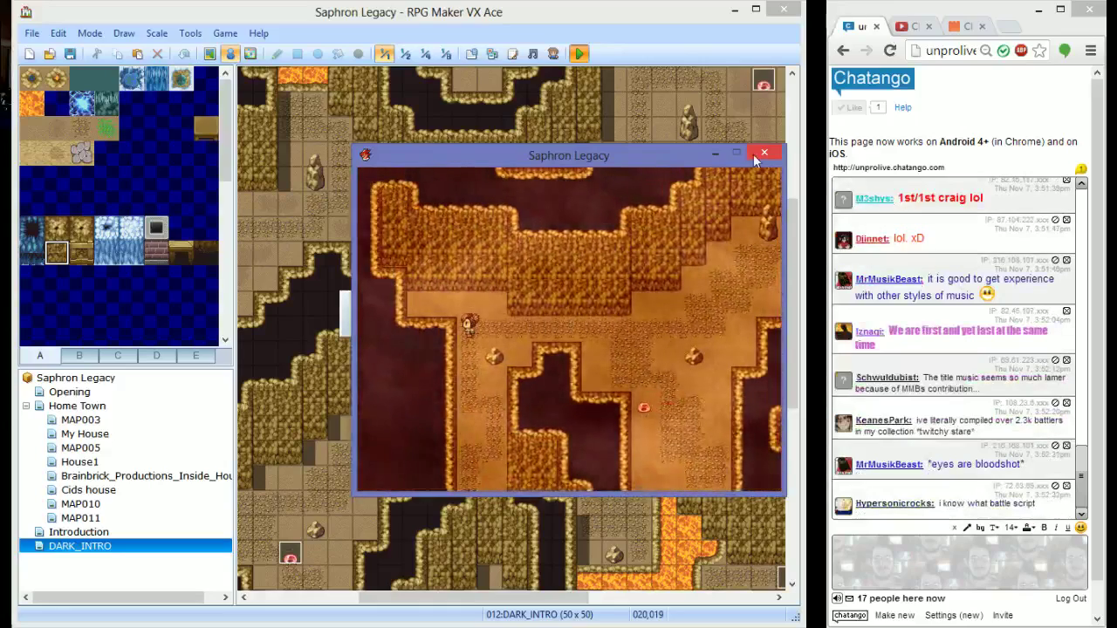
{"action": "key", "text": "Down"}
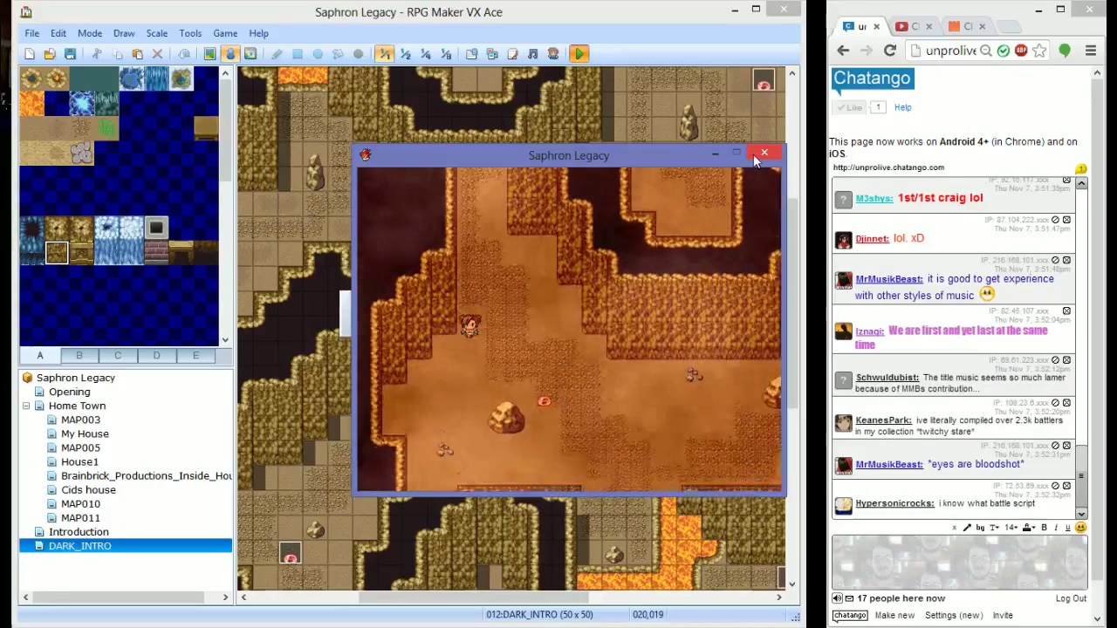
{"action": "key", "text": "Right"}
{"action": "key", "text": "Right"}
{"action": "key", "text": "Right"}
{"action": "key", "text": "Down"}
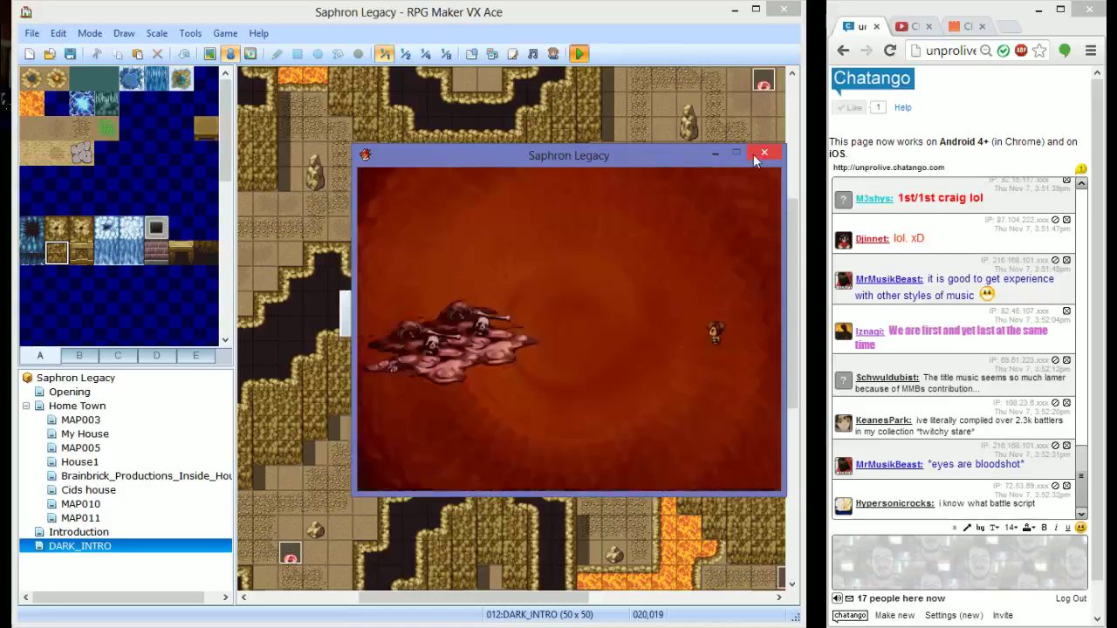
Fight the Fire Slimes with Zariel's fire spells, view the target comparison info for Fire Slime B, and return to the map
{"action": "key", "text": "Down"}
{"action": "key", "text": "Down"}
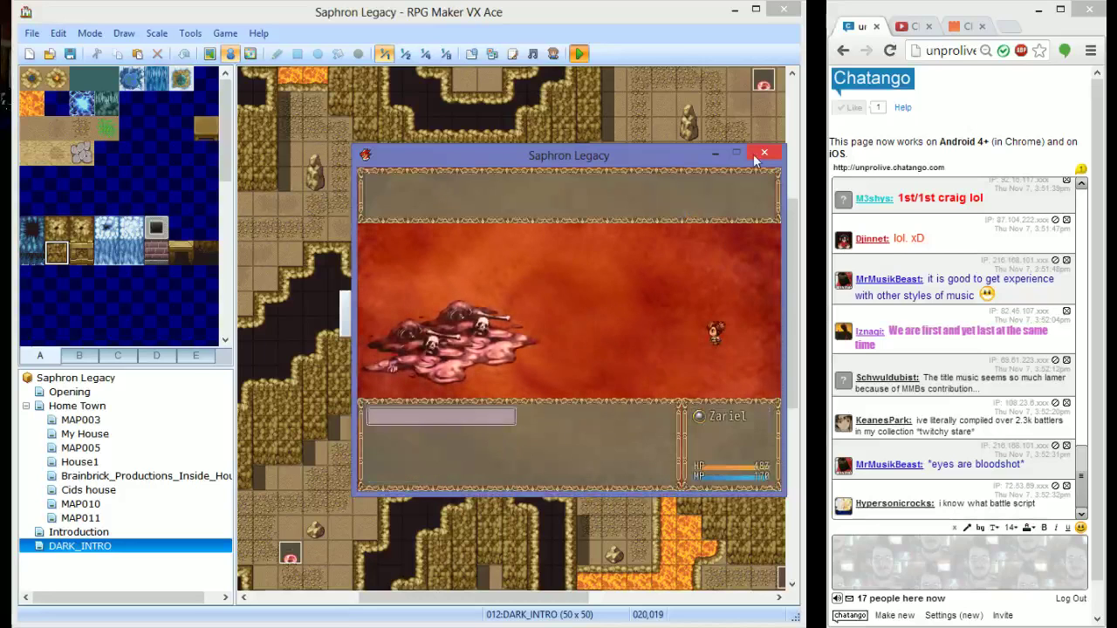
{"action": "key", "text": "Return"}
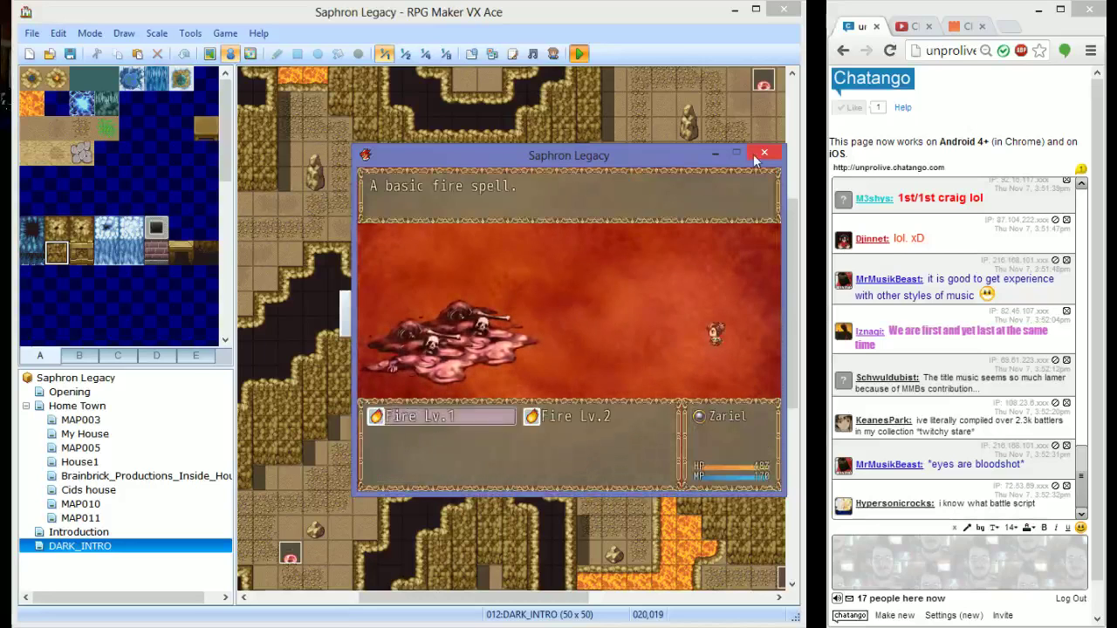
{"action": "key", "text": "Return"}
{"action": "key", "text": "Return"}
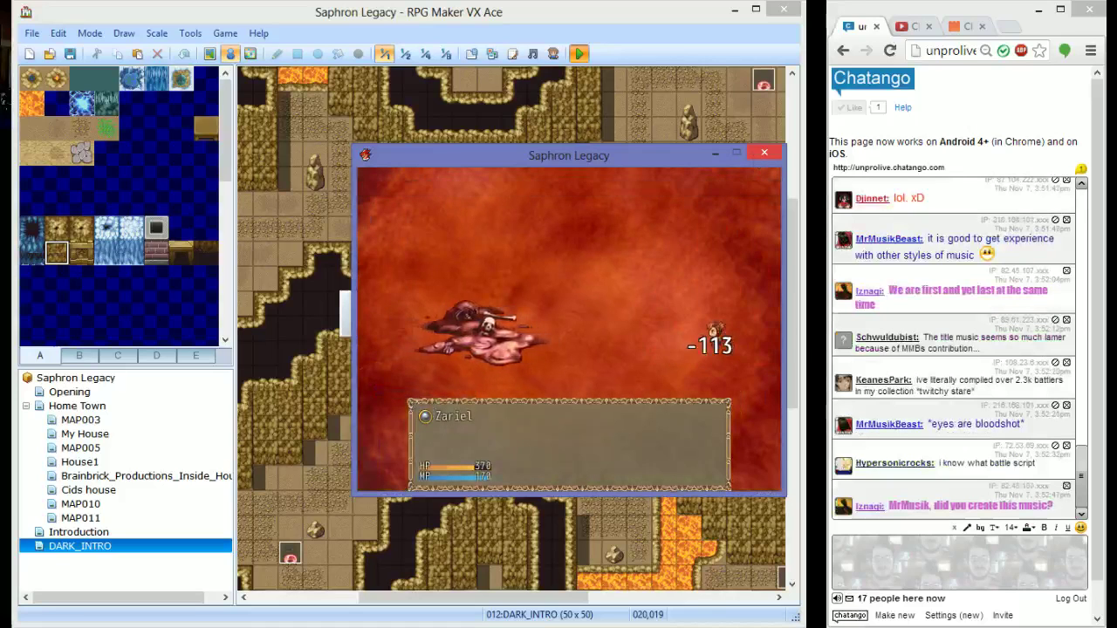
{"action": "key", "text": "Return"}
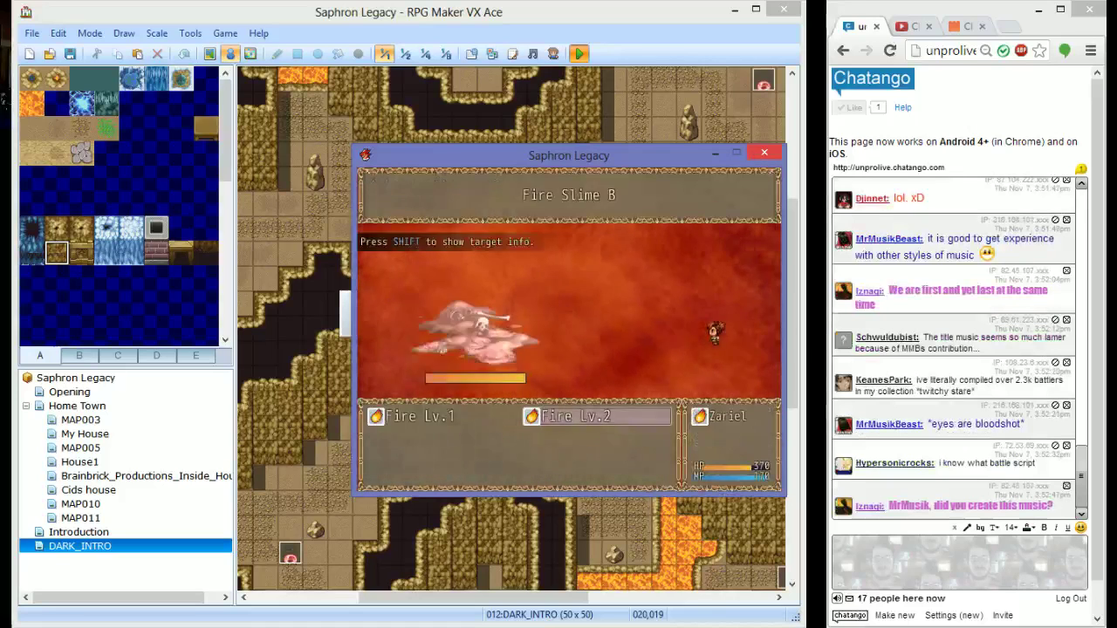
{"action": "key", "text": "shift"}
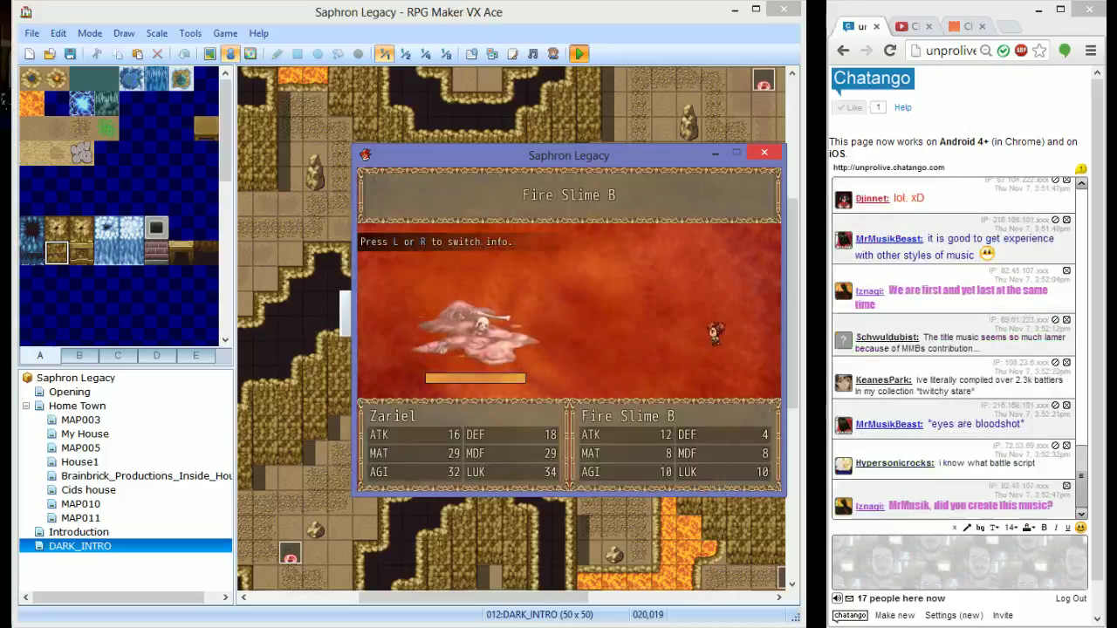
{"action": "key", "text": "shift"}
{"action": "key", "text": "shift"}
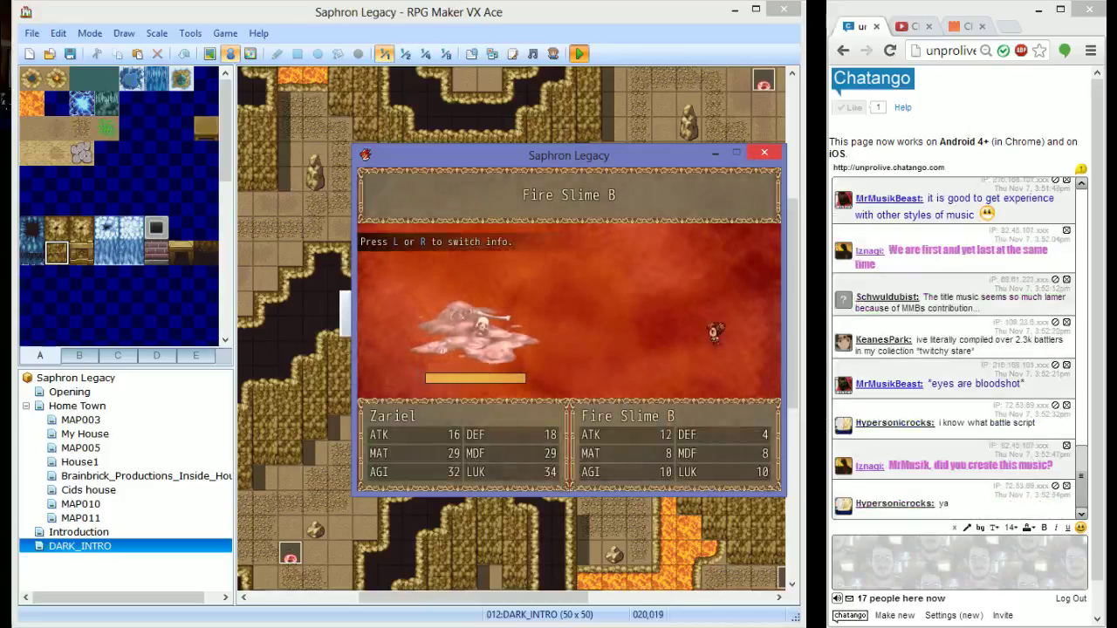
{"action": "key", "text": "Return"}
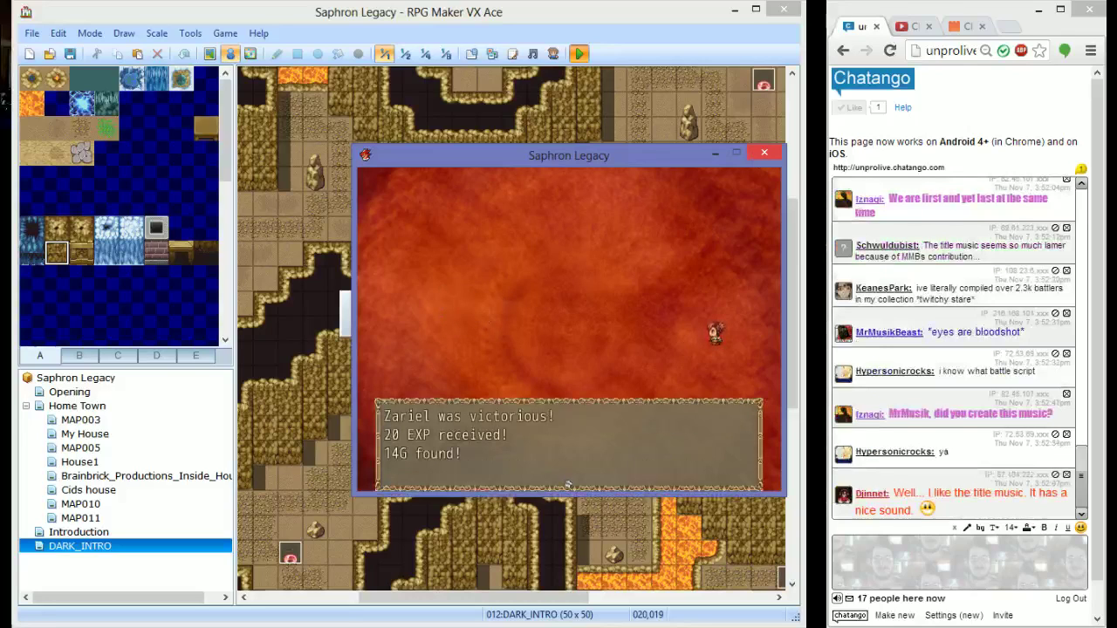
{"action": "key", "text": "Return"}
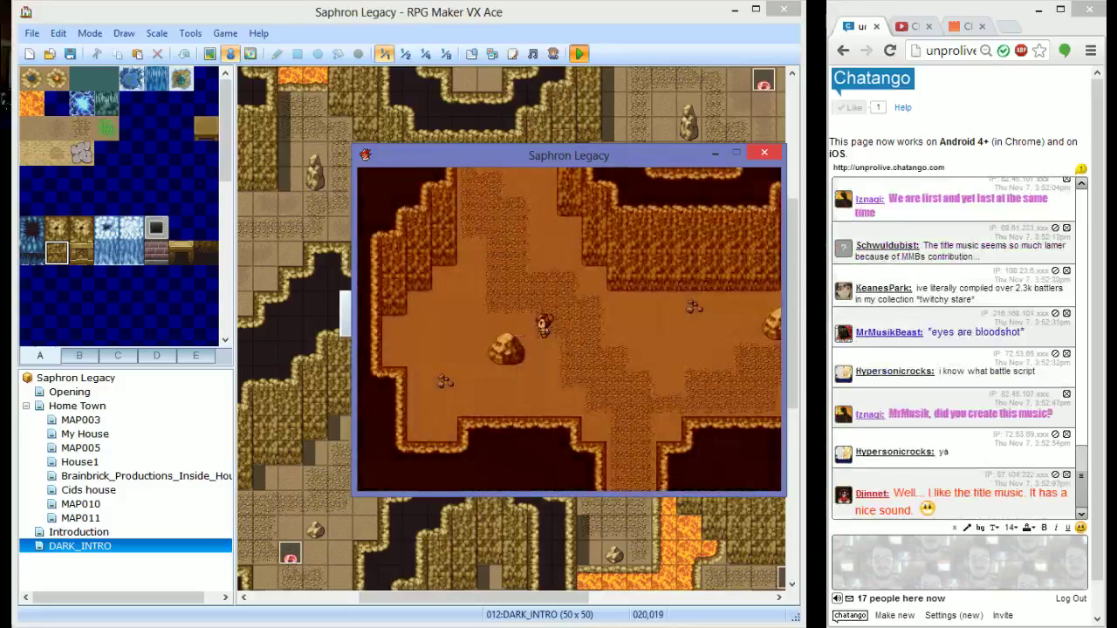
Lead Zariel east past the lava to another slime, defeat the single Fire Slime and return to the map
{"action": "key", "text": "Right"}
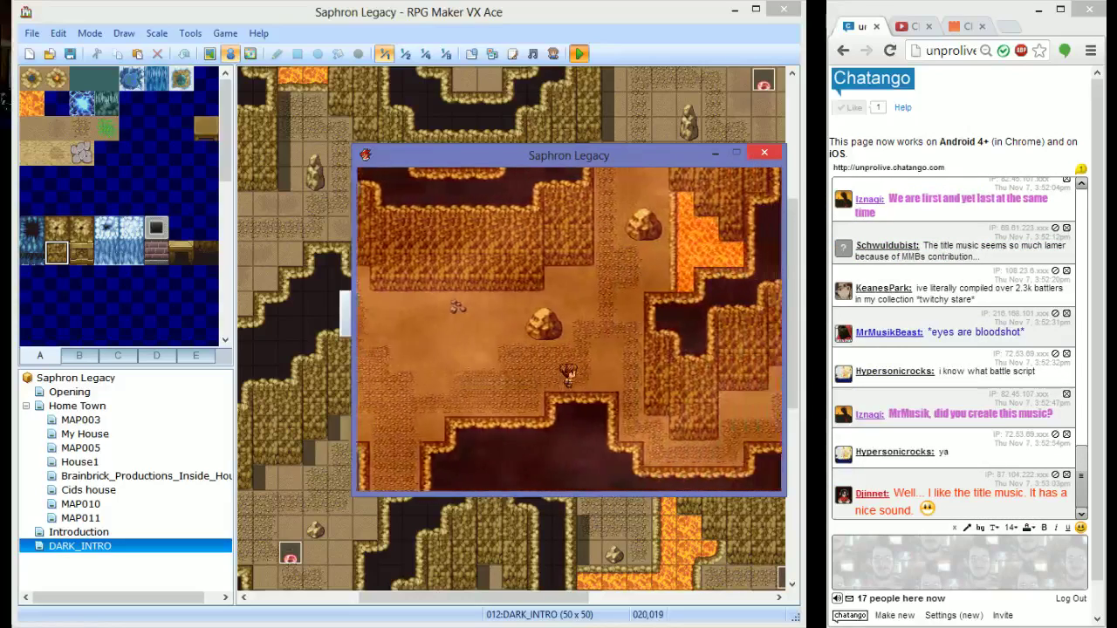
{"action": "key", "text": "Right"}
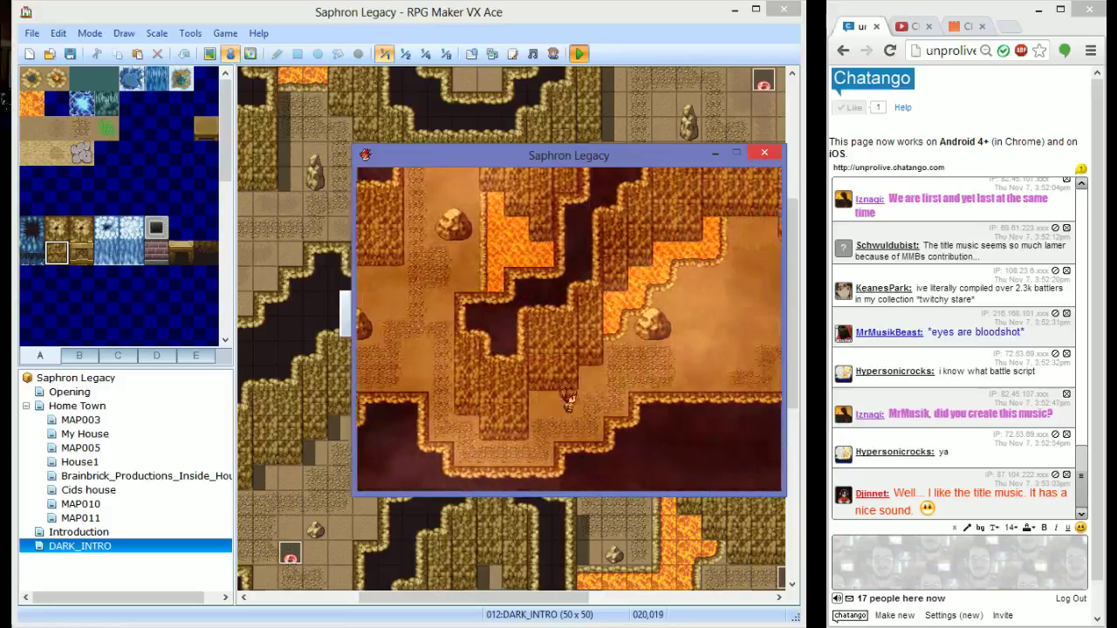
{"action": "key", "text": "Right"}
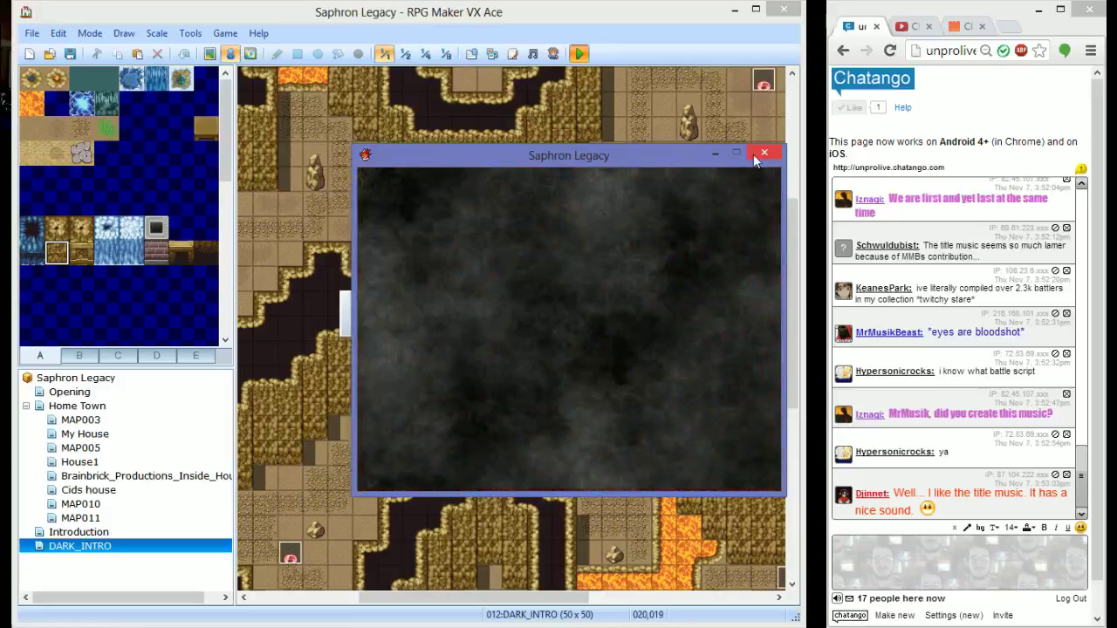
{"action": "key", "text": "Return"}
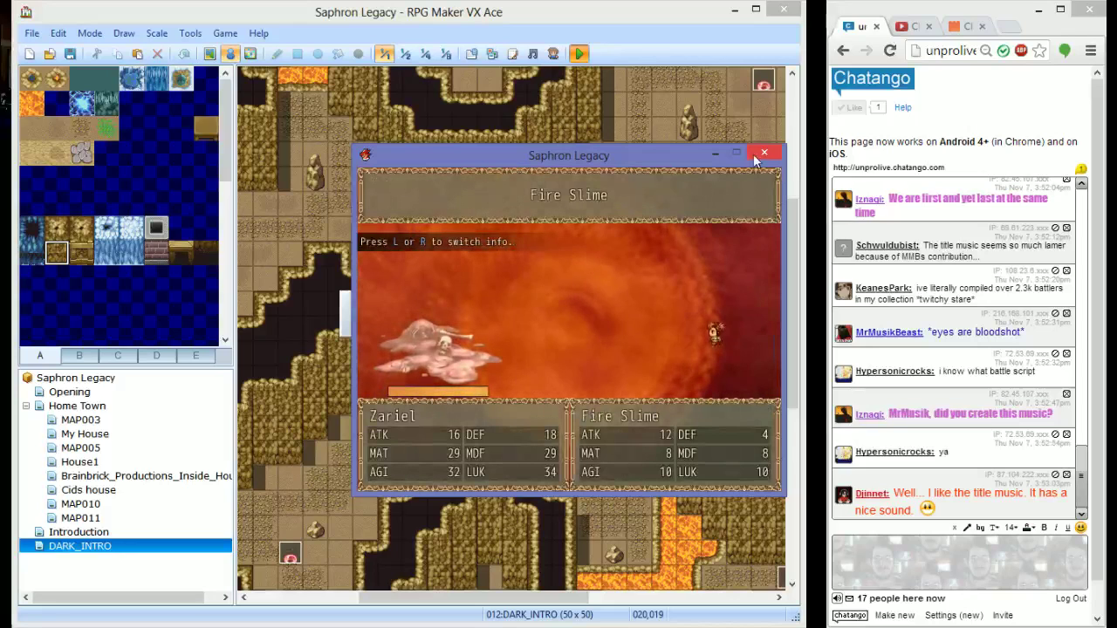
{"action": "key", "text": "Return"}
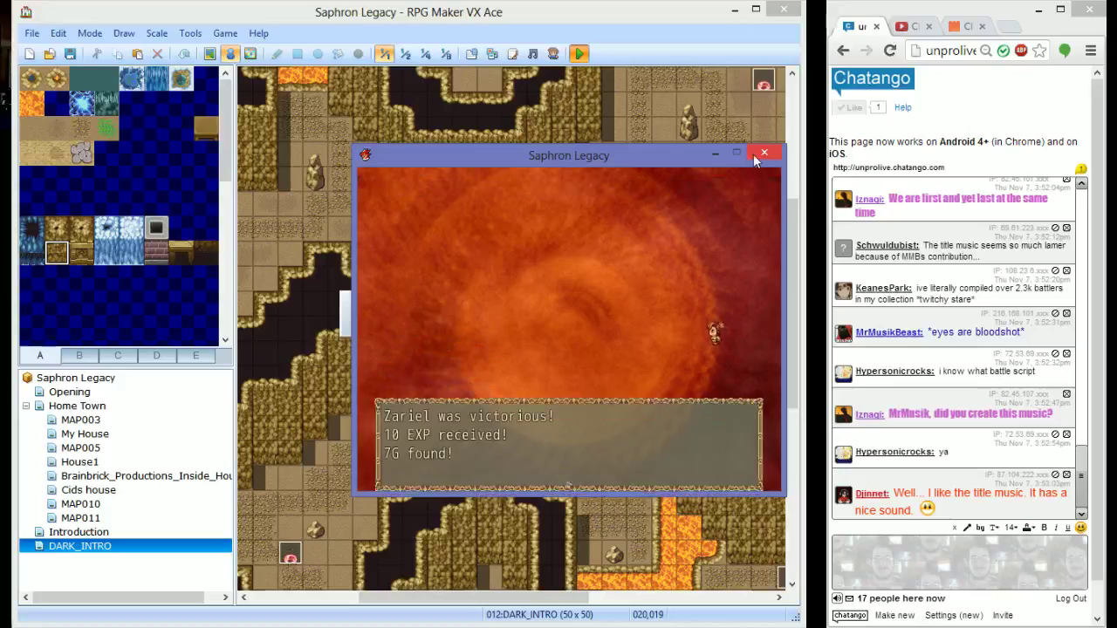
{"action": "key", "text": "Return"}
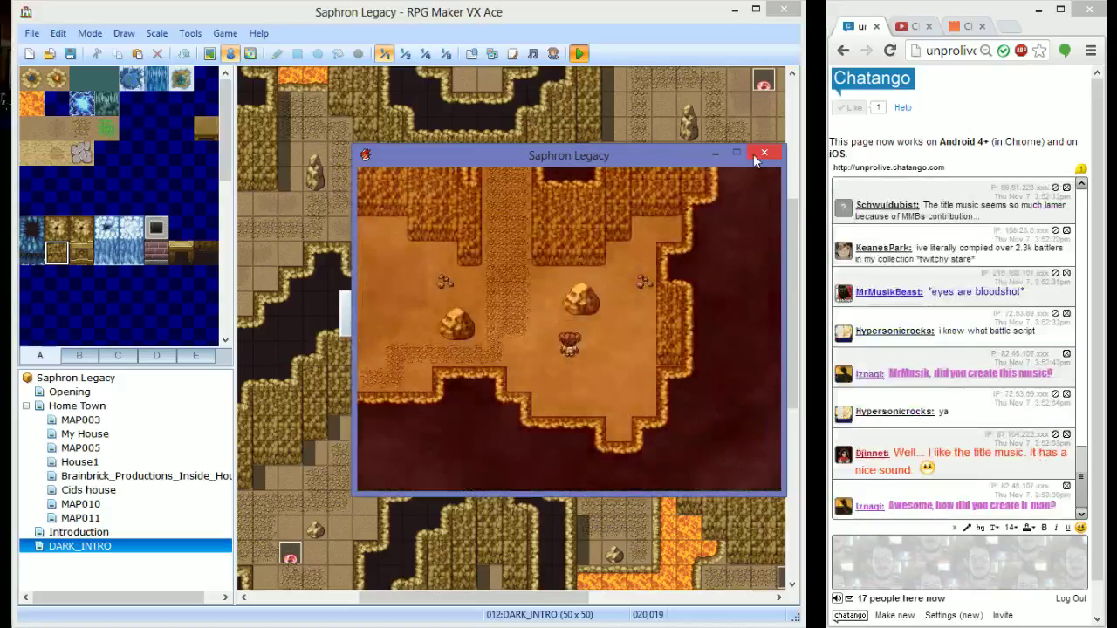
Walk Zariel north to the red treasure chest, open it, and end the playtest
{"action": "key", "text": "Up"}
{"action": "key", "text": "Up"}
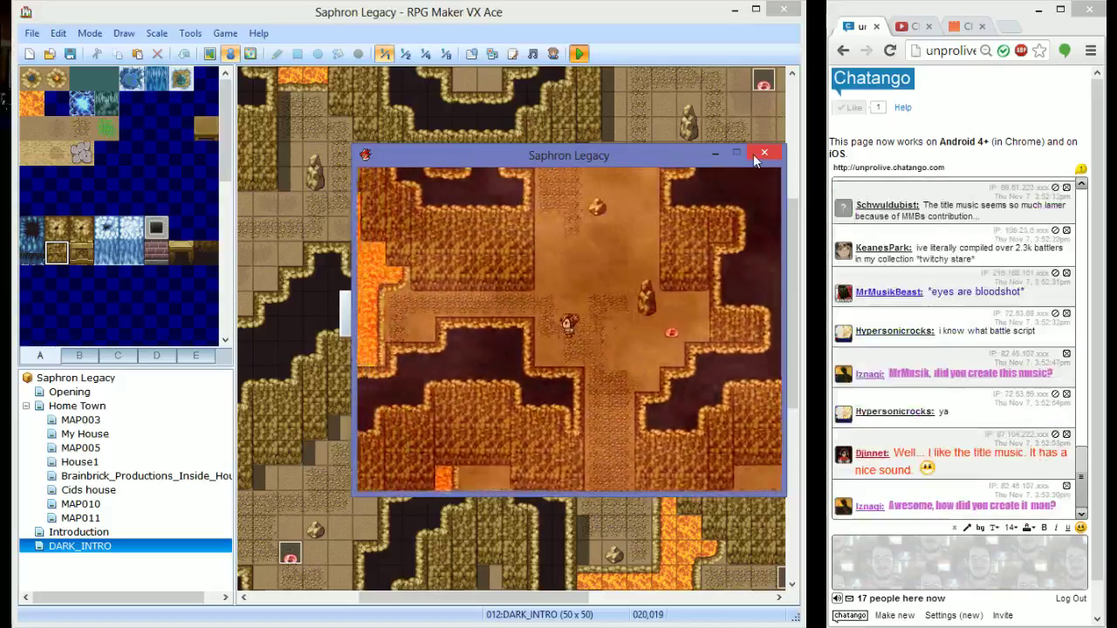
{"action": "key", "text": "Up"}
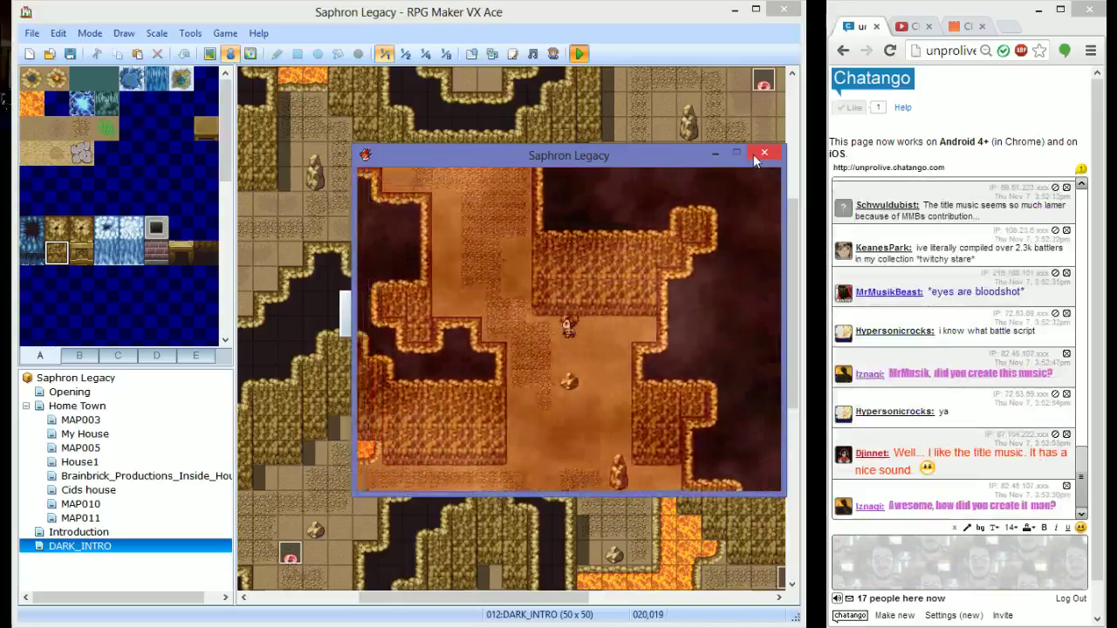
{"action": "key", "text": "Up"}
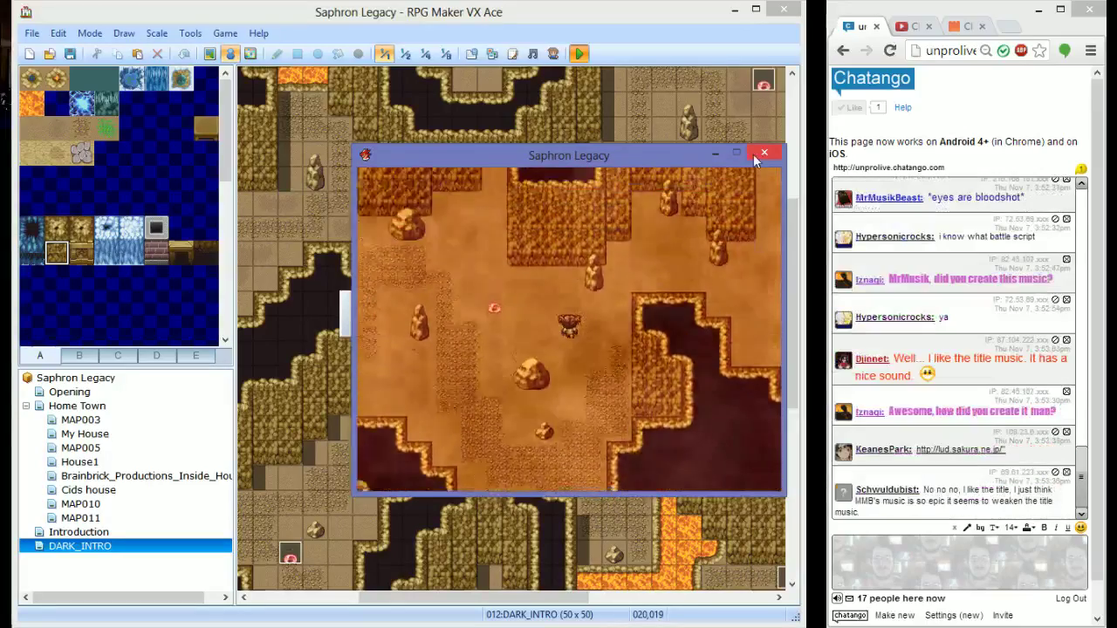
{"action": "key", "text": "Up"}
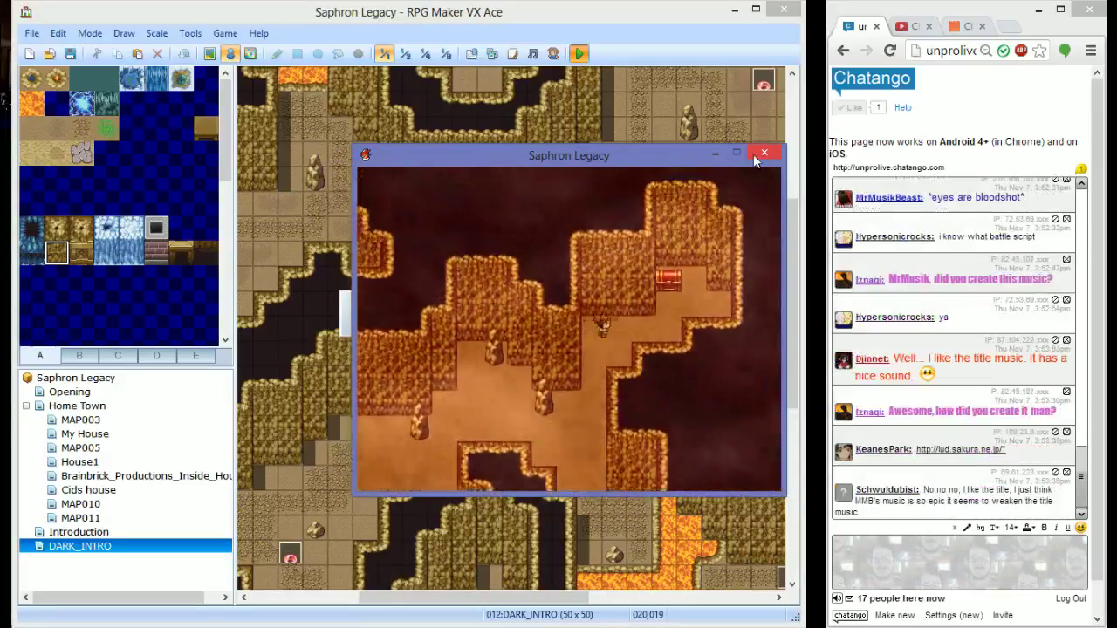
{"action": "key", "text": "Right"}
{"action": "key", "text": "Return"}
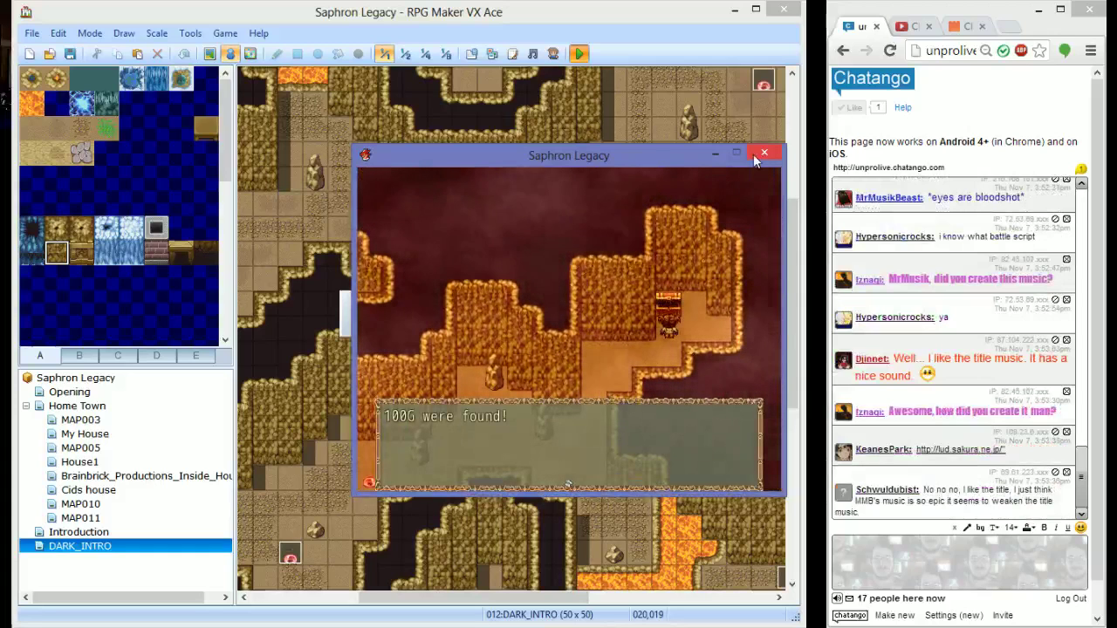
{"action": "key", "text": "Return"}
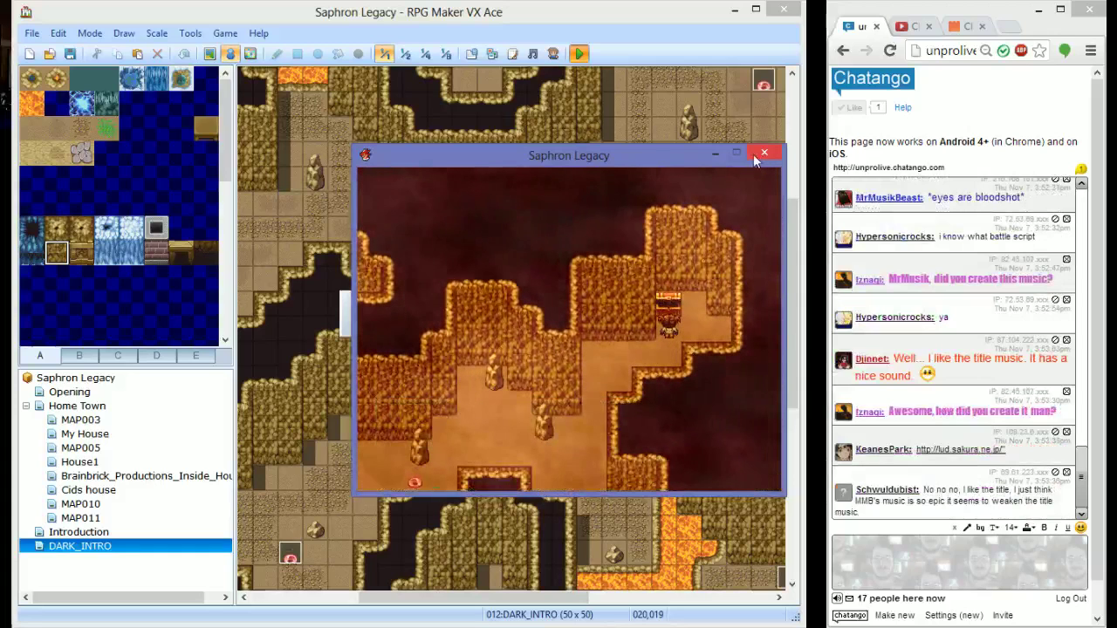
{"action": "left_click", "coordinate": [753, 154]}
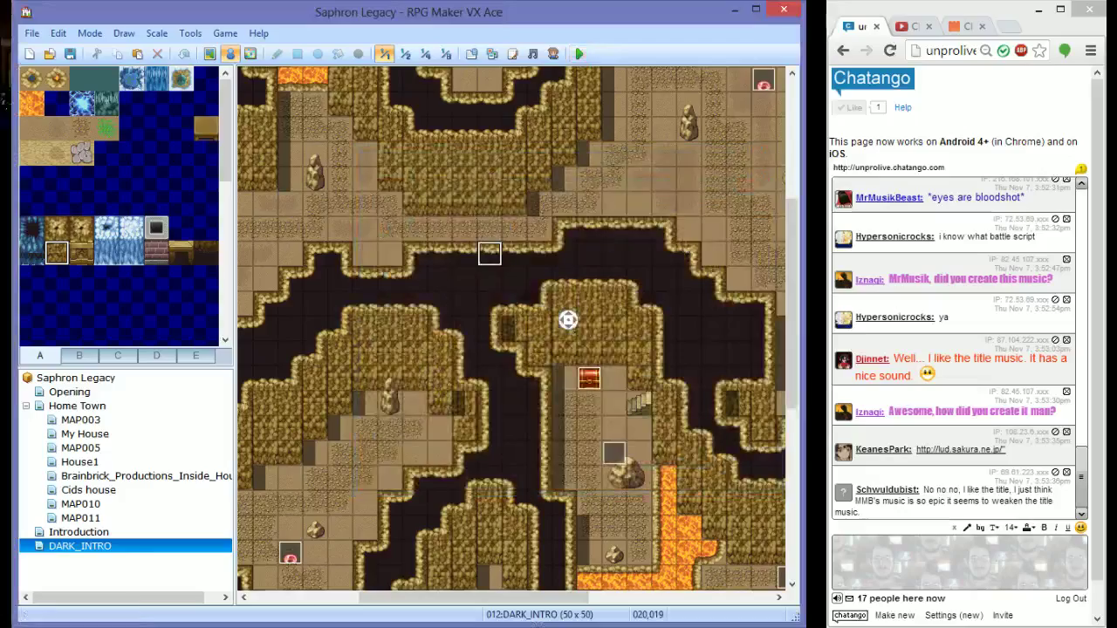
Inspect the first page of event EV006 beside the lava on DARK_INTRO and close it without changes
{"action": "scroll", "coordinate": [569, 320], "scroll_direction": "up", "scroll_amount": 3}
{"action": "scroll", "coordinate": [568, 319], "scroll_direction": "right", "scroll_amount": 3}
{"action": "scroll", "coordinate": [605, 461], "scroll_direction": "down", "scroll_amount": 4}
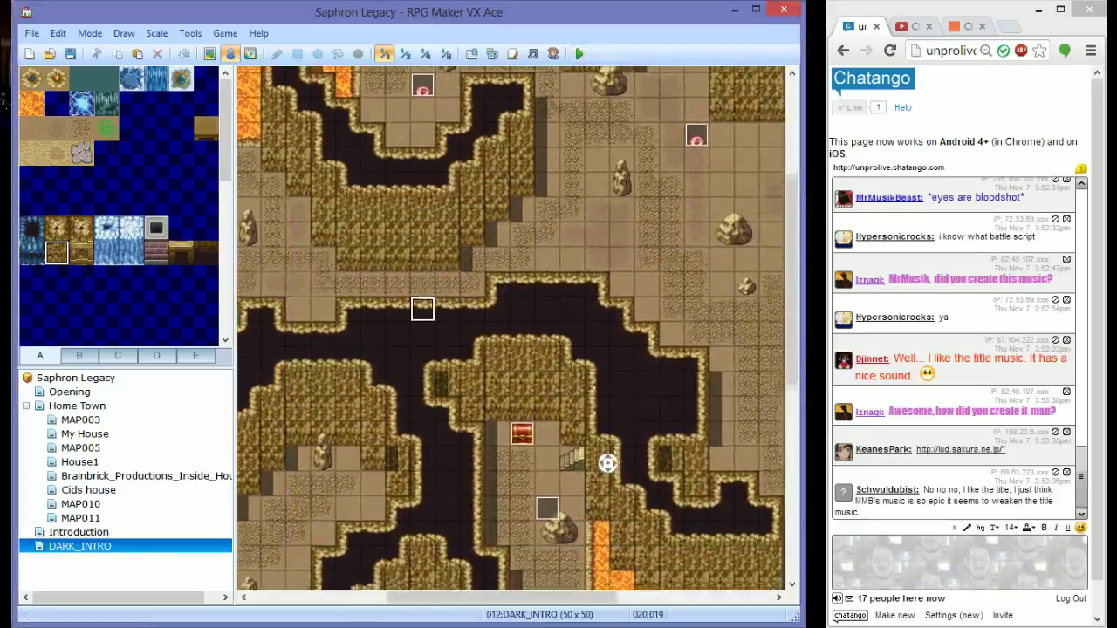
{"action": "scroll", "coordinate": [642, 451], "scroll_direction": "right", "scroll_amount": 3}
{"action": "scroll", "coordinate": [642, 451], "scroll_direction": "down", "scroll_amount": 2}
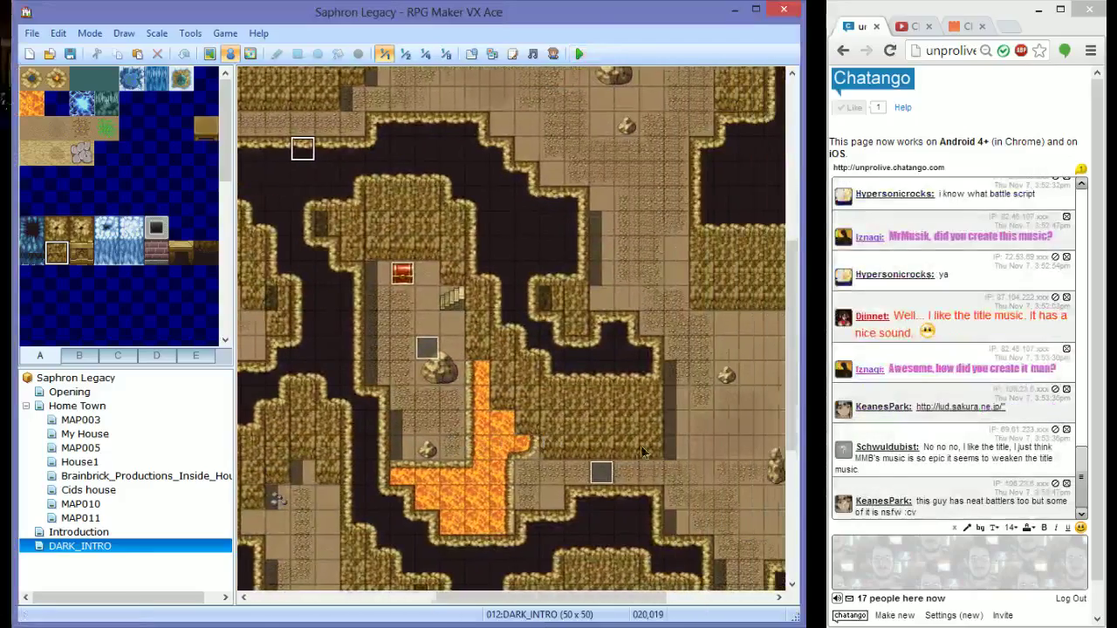
{"action": "double_click", "coordinate": [602, 472]}
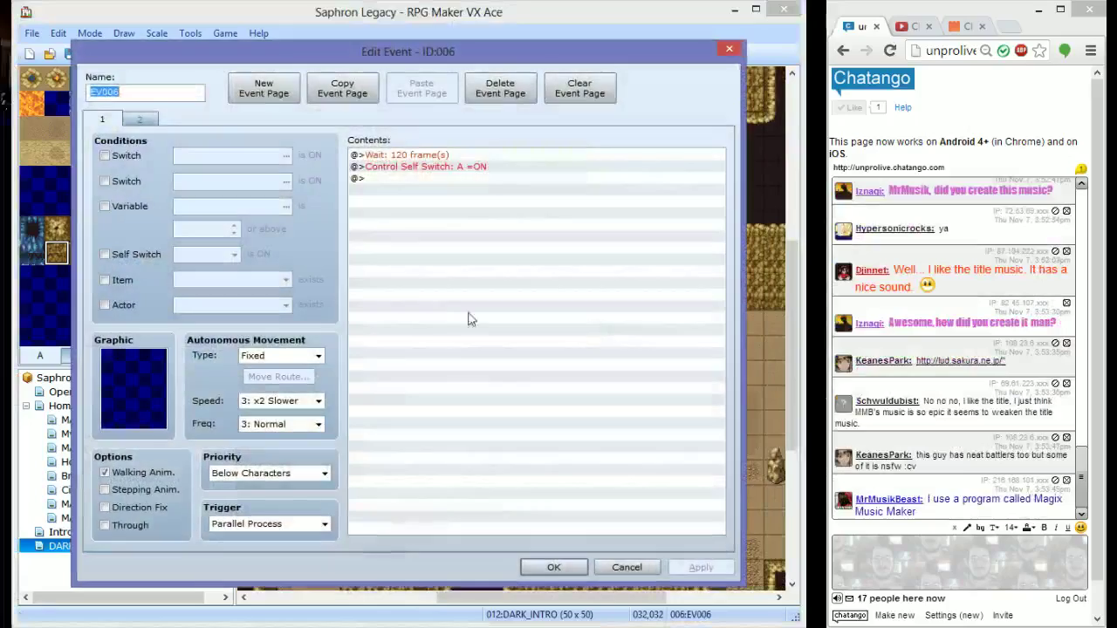
{"action": "left_click", "coordinate": [627, 567]}
Create a new event at 031,032 on DARK_INTRO and set its trigger to Parallel Process
{"action": "double_click", "coordinate": [529, 417]}
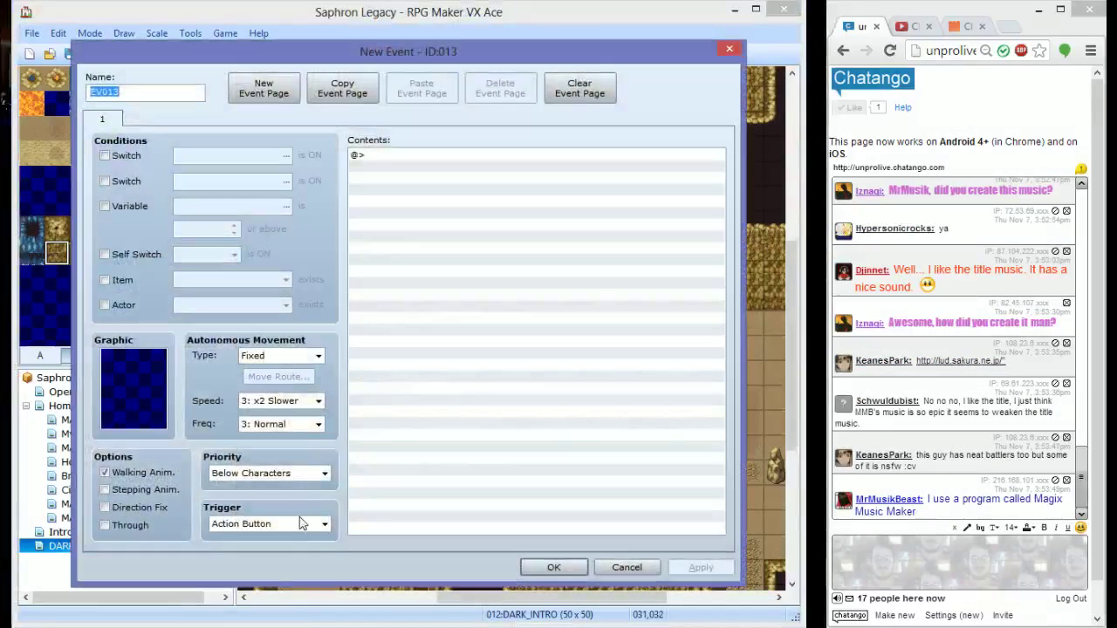
{"action": "left_click", "coordinate": [299, 522]}
{"action": "left_click", "coordinate": [253, 589]}
Add a Conditional Branch to the new event that checks whether variable 0003:FIRE_FLOOR1 is equal to the constant 6
{"action": "left_click", "coordinate": [358, 154]}
{"action": "double_click", "coordinate": [358, 155]}
{"action": "left_click", "coordinate": [455, 348]}
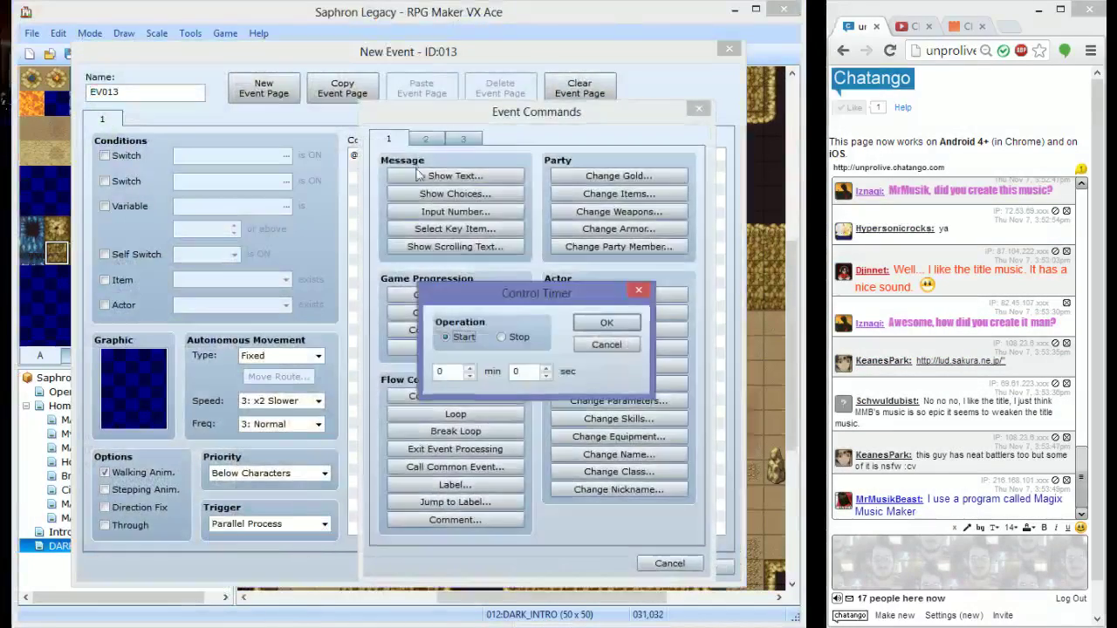
{"action": "left_click", "coordinate": [607, 345]}
{"action": "left_click", "coordinate": [456, 396]}
{"action": "left_click", "coordinate": [425, 273]}
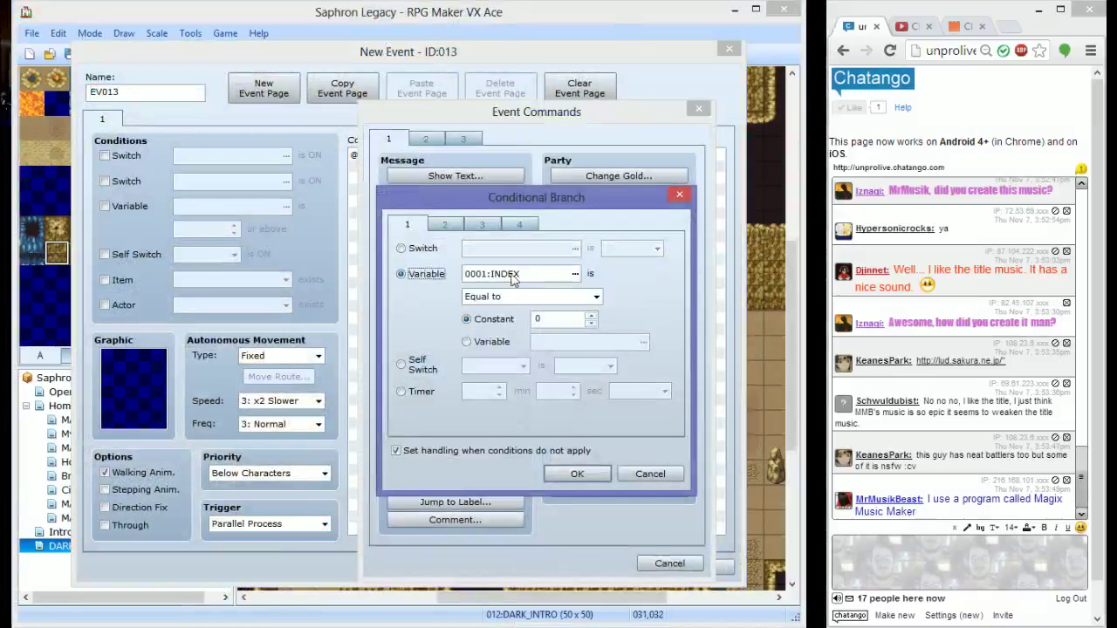
{"action": "left_click", "coordinate": [513, 274]}
{"action": "double_click", "coordinate": [563, 236]}
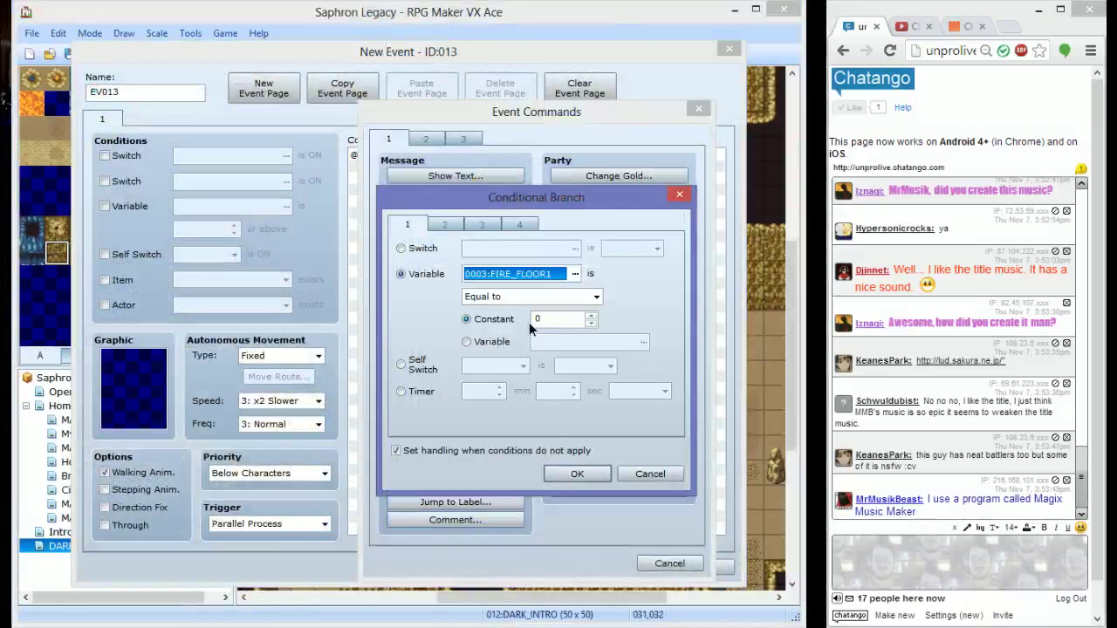
{"action": "type", "text": "6"}
{"action": "left_click", "coordinate": [576, 473]}
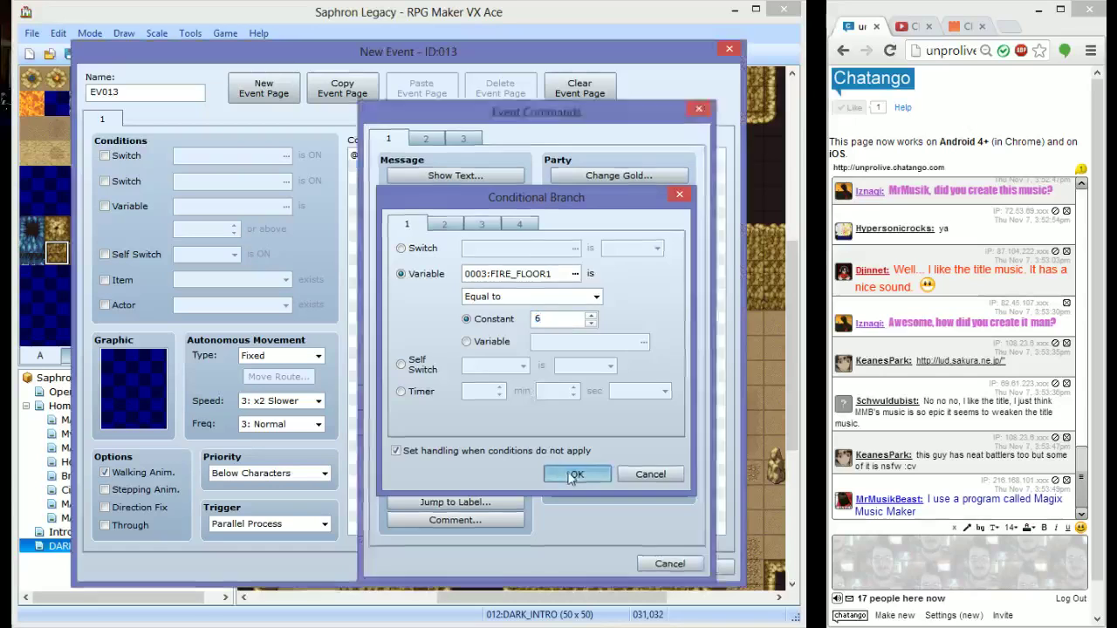
Add a Show Text command inside the branch reading "Congratulations! You've cleared the floor!" and preview the message
{"action": "double_click", "coordinate": [435, 168]}
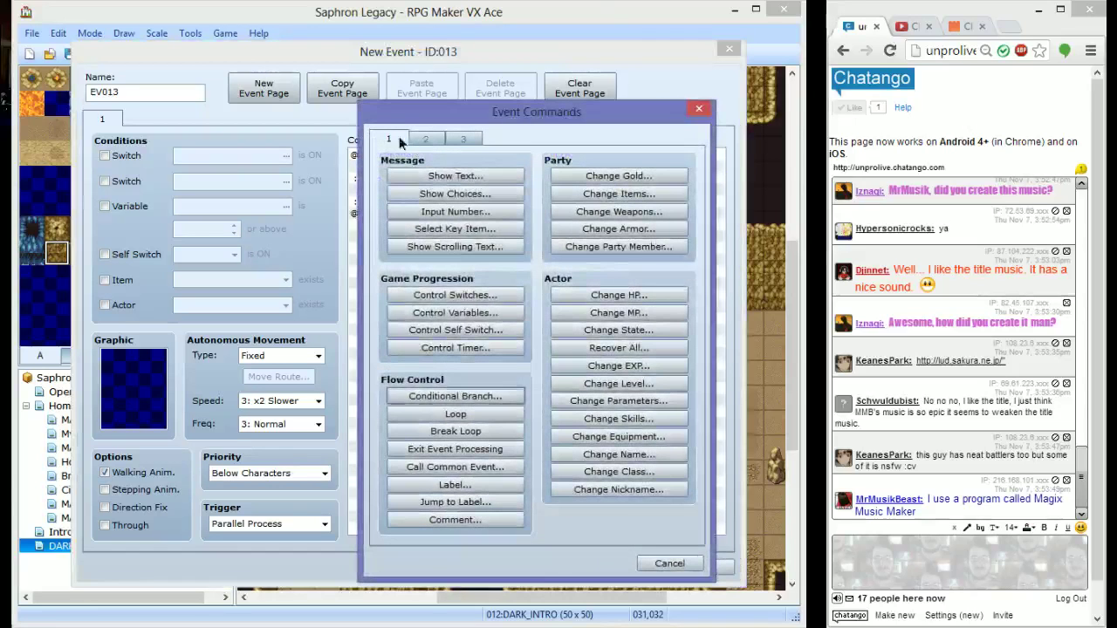
{"action": "left_click", "coordinate": [435, 177]}
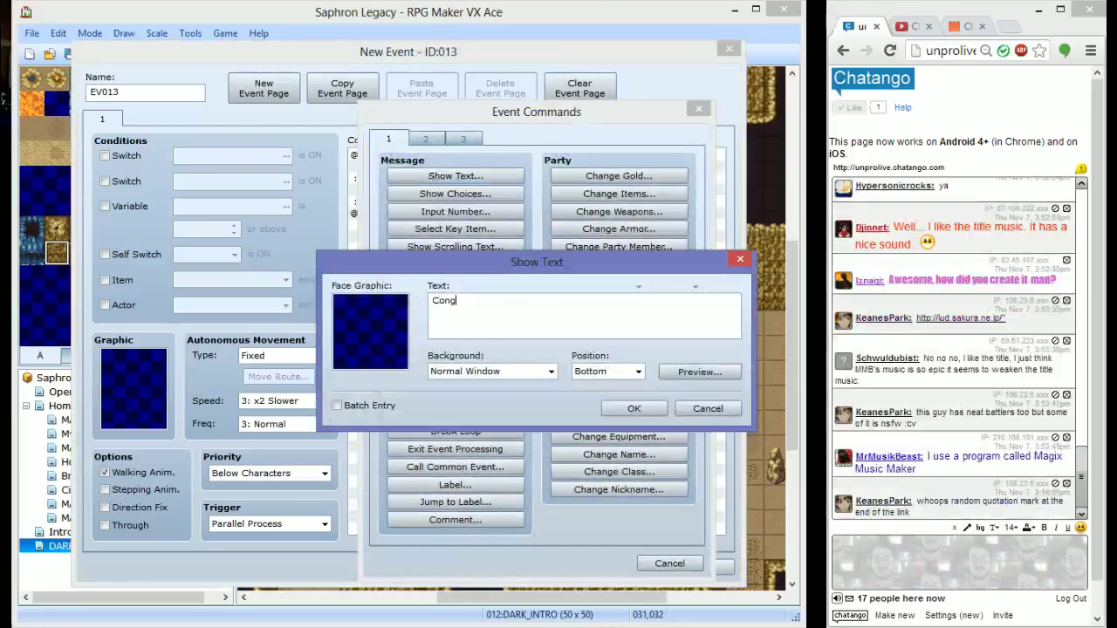
{"action": "type", "text": "You"}
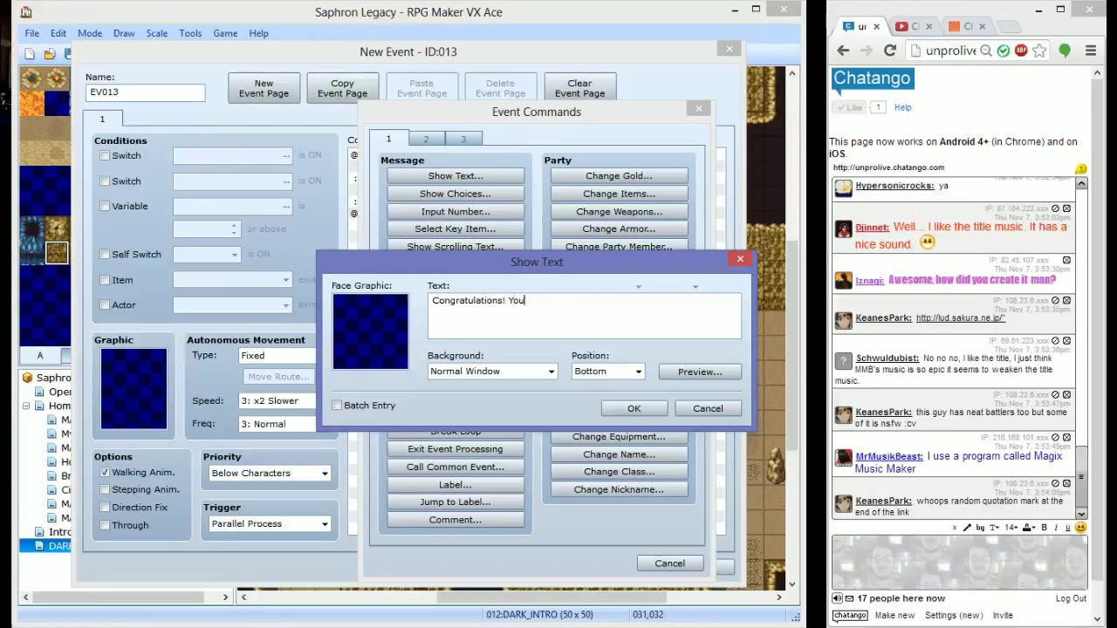
{"action": "type", "text": "'ve cleared the floor!"}
{"action": "key", "text": "Tab"}
{"action": "key", "text": "Tab"}
{"action": "key", "text": "Tab"}
{"action": "key", "text": "Return"}
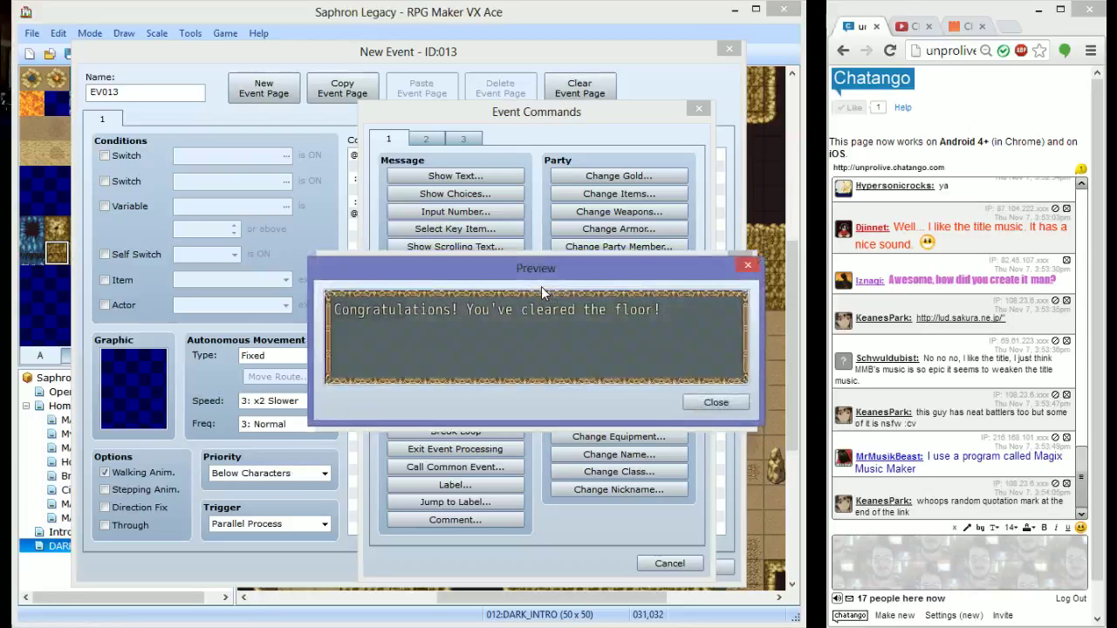
{"action": "key", "text": "Escape"}
Add a second message line with the colored reward text "\c[2]200EXP\c[0]" and preview it
{"action": "key", "text": "Return"}
{"action": "type", "text": "\\c["}
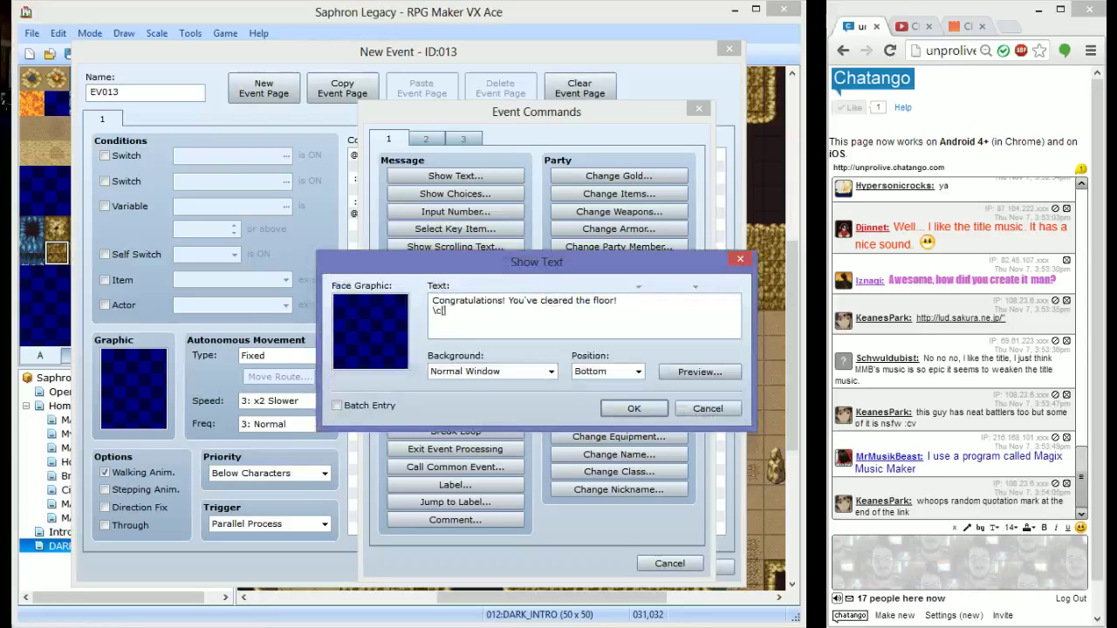
{"action": "type", "text": "2]"}
{"action": "type", "text": "500"}
{"action": "type", "text": "20)EXP"}
{"action": "key", "text": "BackSpace"}
{"action": "key", "text": "BackSpace"}
{"action": "key", "text": "BackSpace"}
{"action": "type", "text": "00EXP\\c["}
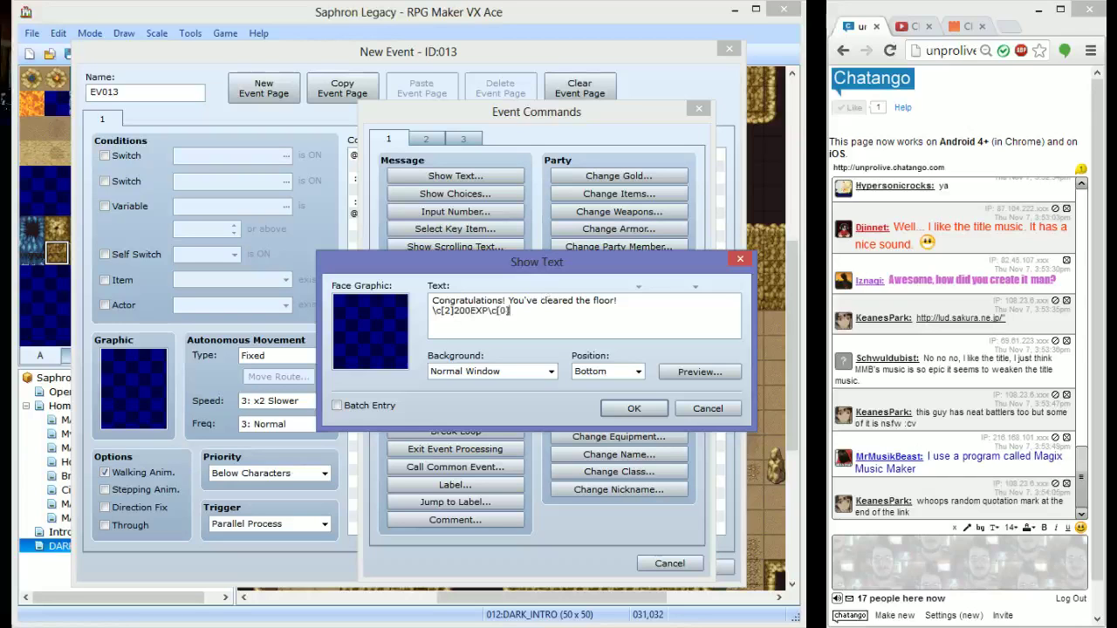
{"action": "type", "text": "0]"}
{"action": "left_click", "coordinate": [700, 371]}
{"action": "key", "text": "Escape"}
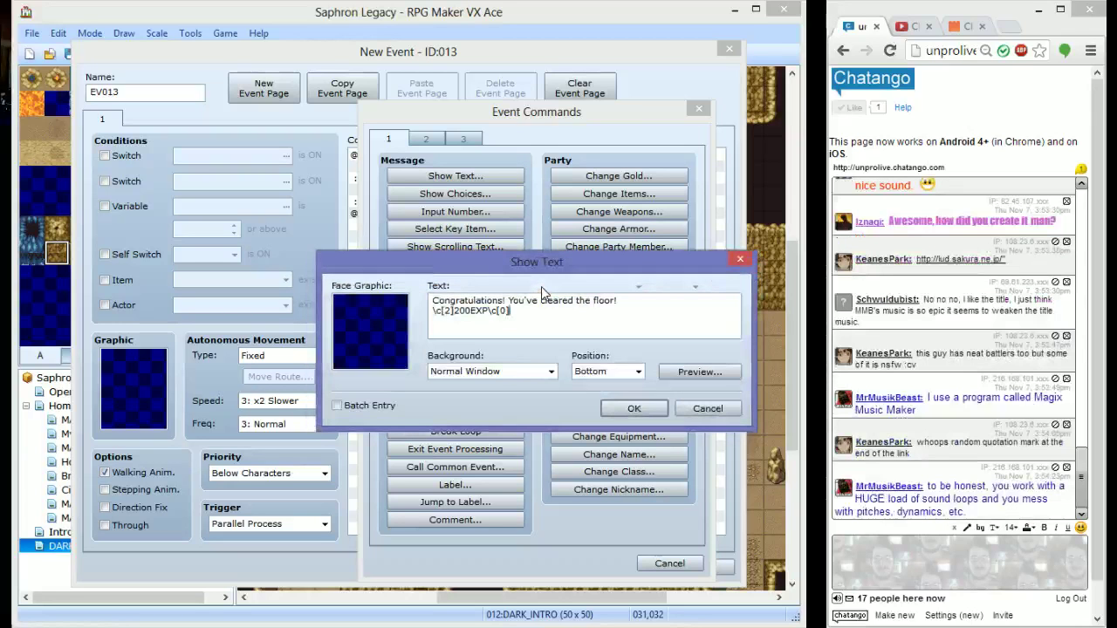
Extend the message's second line with "and \c[3]500G\c[0]" and preview the coloring
{"action": "type", "text": "and \\c[3]500G\\c[]0"}
{"action": "key", "text": "Left"}
{"action": "key", "text": "BackSpace"}
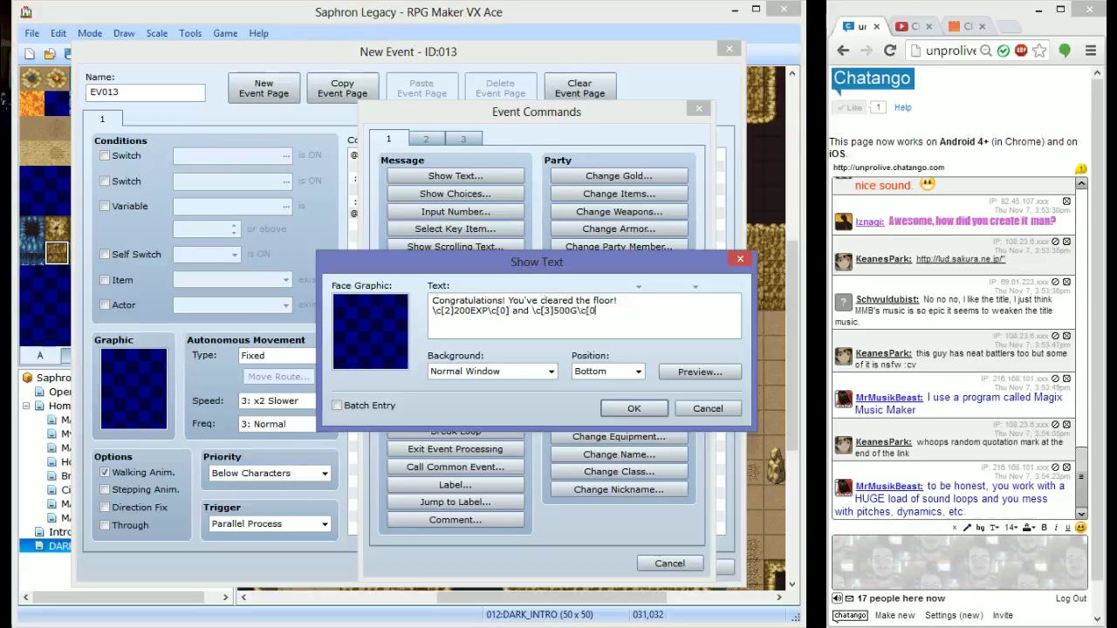
{"action": "key", "text": "alt+p"}
{"action": "key", "text": "Escape"}
Preview other color codes for the 500G text, including \c[1], and set it to \c[6]
{"action": "key", "text": "alt+p"}
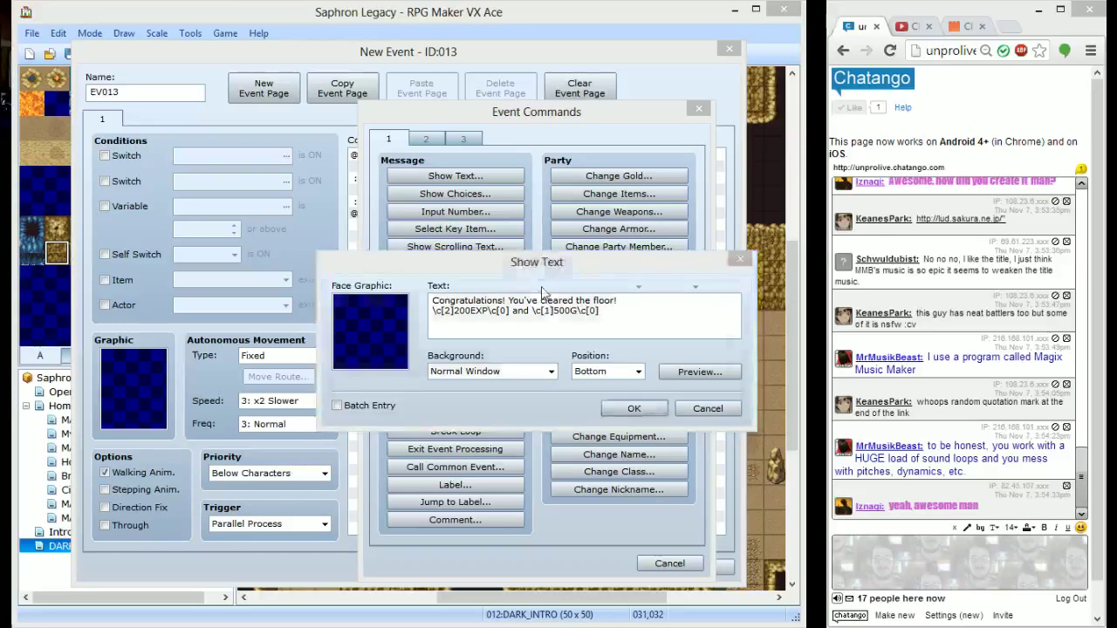
{"action": "key", "text": "Escape"}
{"action": "key", "text": "alt+p"}
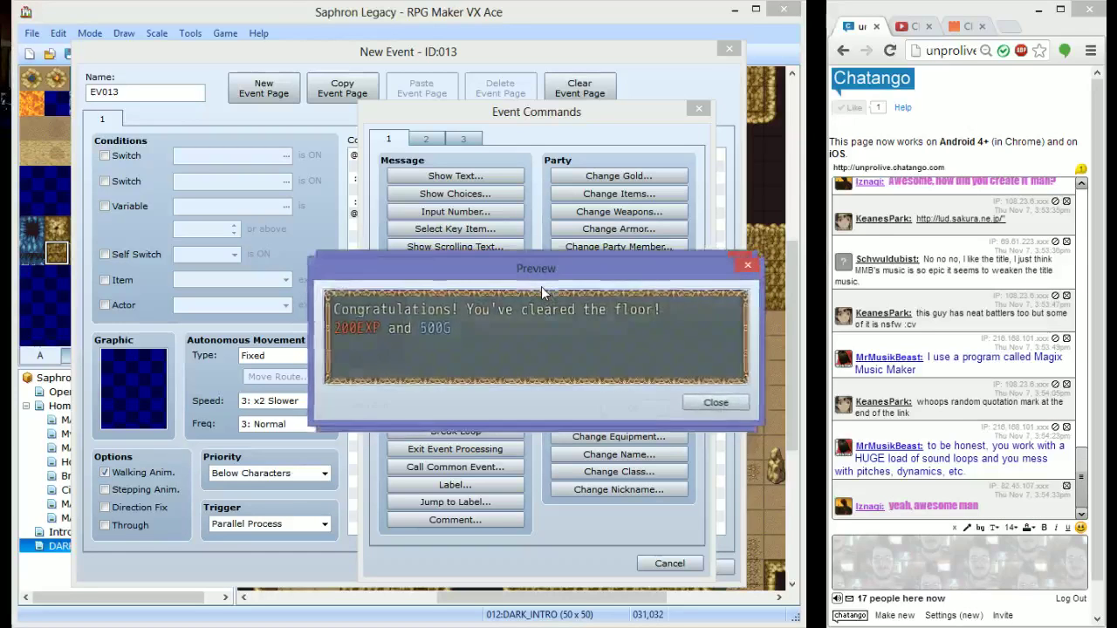
{"action": "key", "text": "Escape"}
{"action": "key", "text": "alt+p"}
{"action": "key", "text": "Escape"}
{"action": "type", "text": "6"}
{"action": "key", "text": "alt+p"}
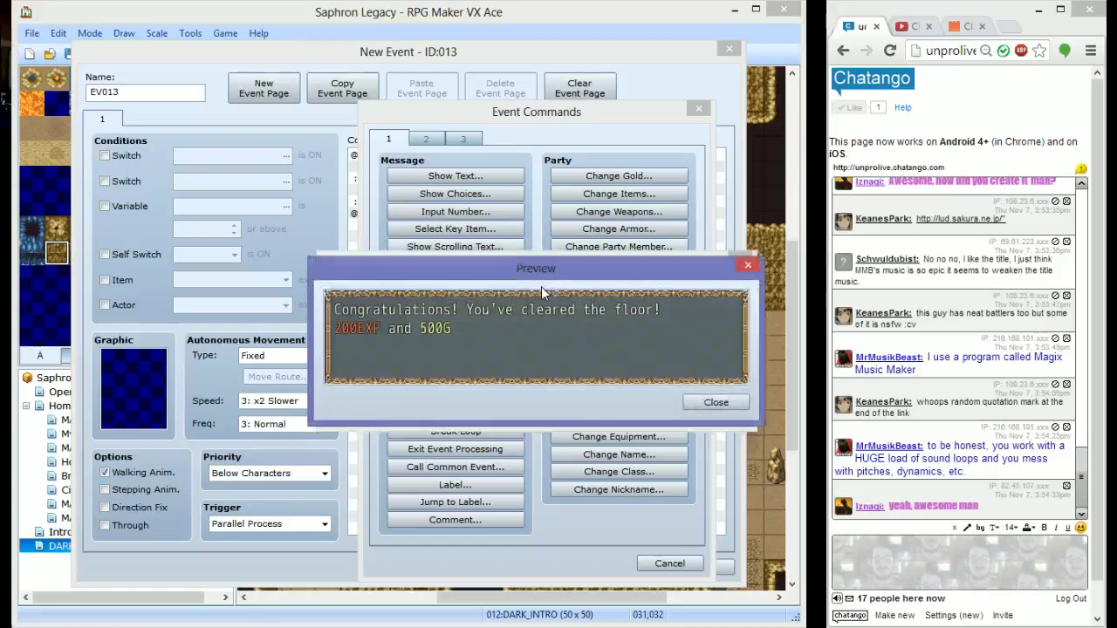
{"action": "key", "text": "Escape"}
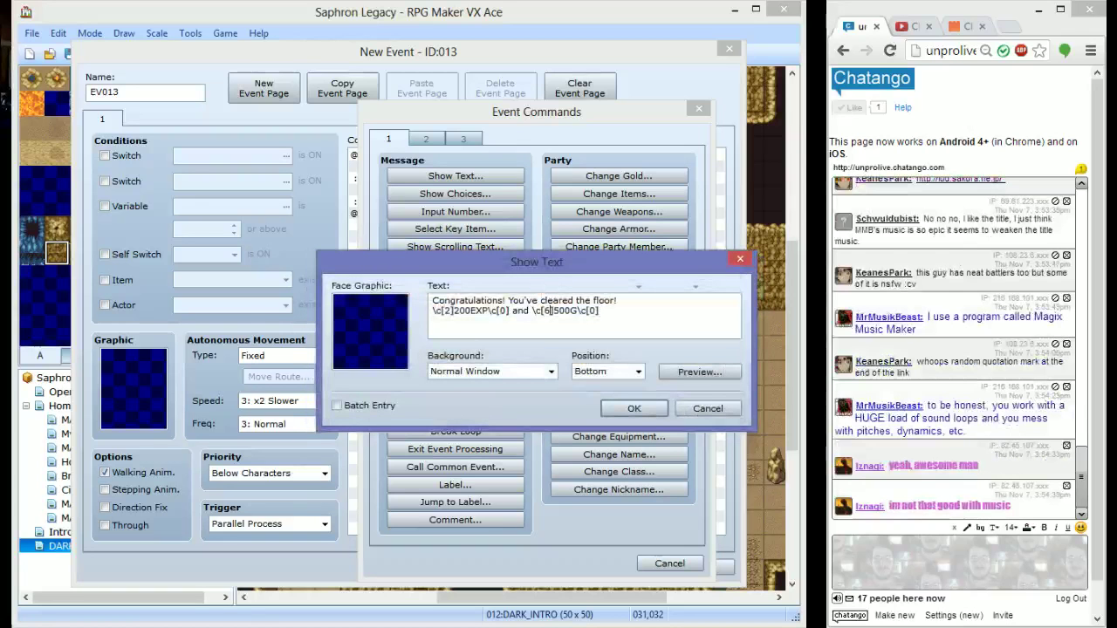
Finish the message with "were" on the second line and "obtained!" on a third, preview it, and insert the text command
{"action": "key", "text": "End"}
{"action": "key", "text": "F1"}
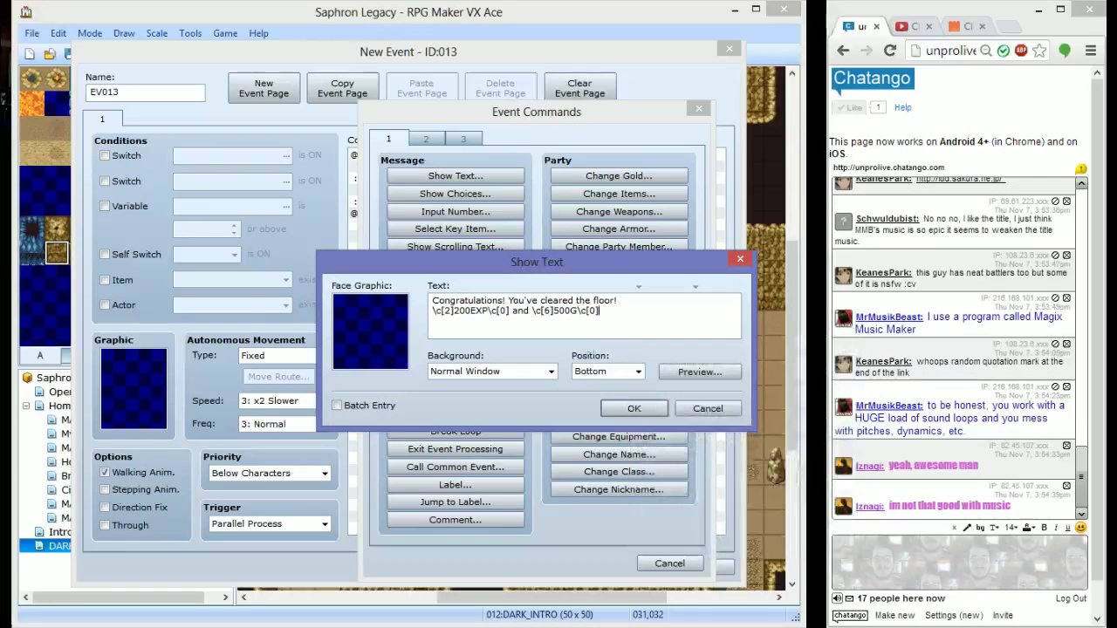
{"action": "type", "text": "were"}
{"action": "key", "text": "Return"}
{"action": "type", "text": "obtained!"}
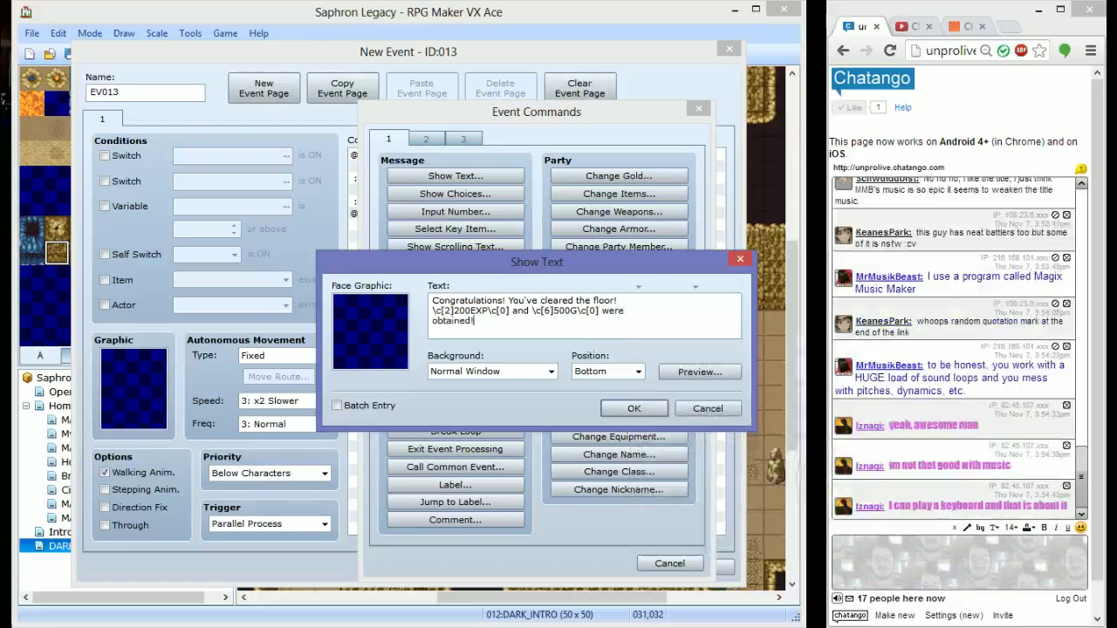
{"action": "left_click", "coordinate": [700, 371]}
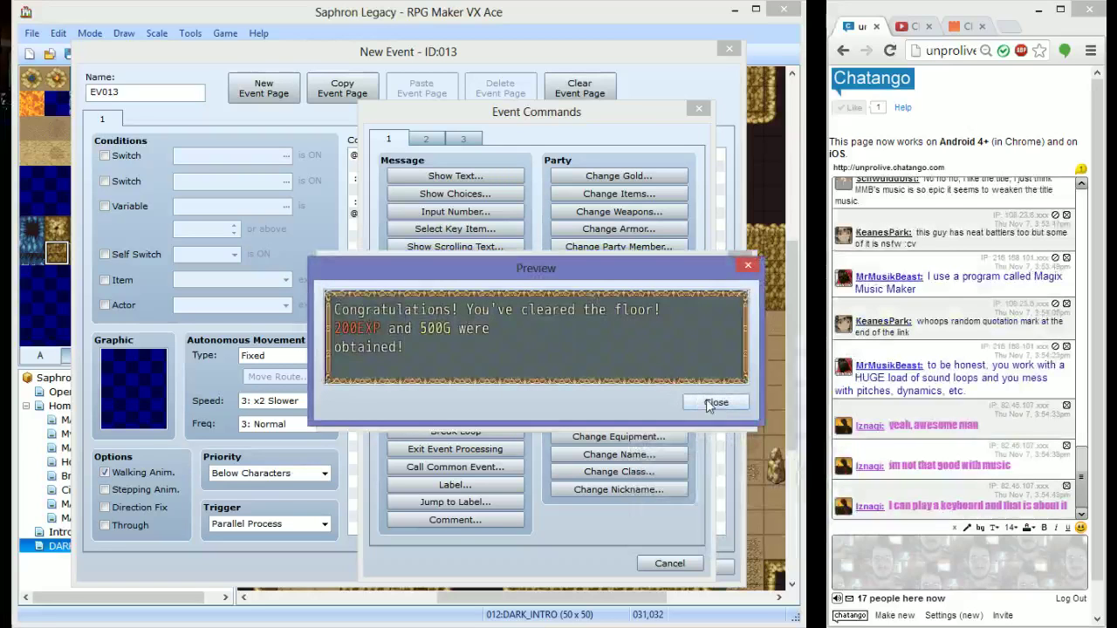
{"action": "left_click", "coordinate": [686, 406]}
{"action": "left_click", "coordinate": [634, 408]}
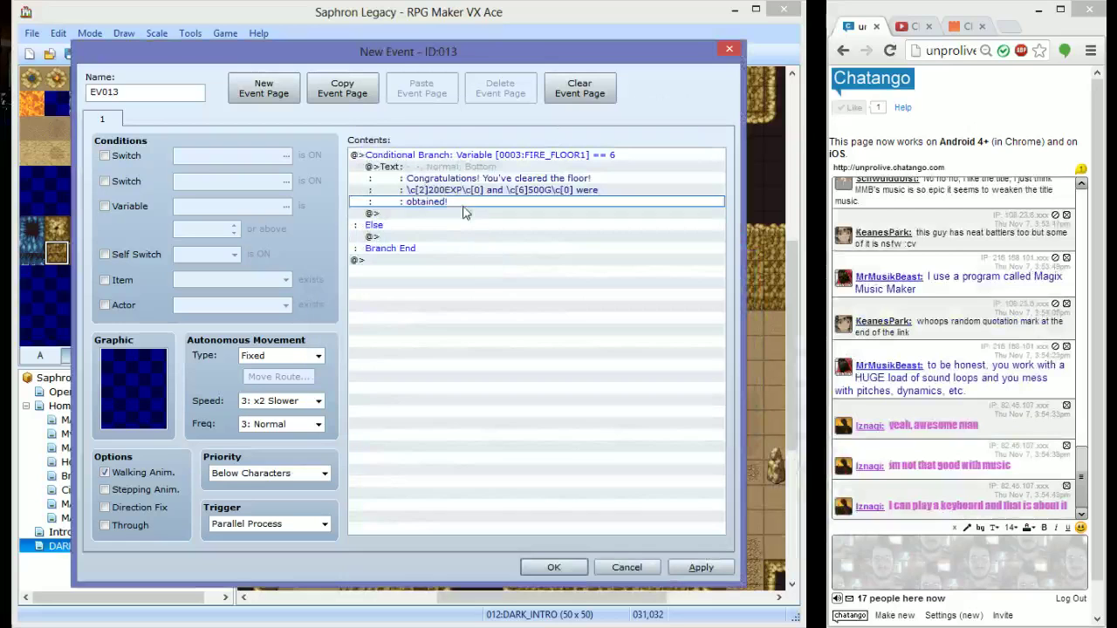
Add a Change EXP command below the message that increases the entire party's EXP by a constant 200
{"action": "left_click", "coordinate": [480, 219]}
{"action": "double_click", "coordinate": [479, 219]}
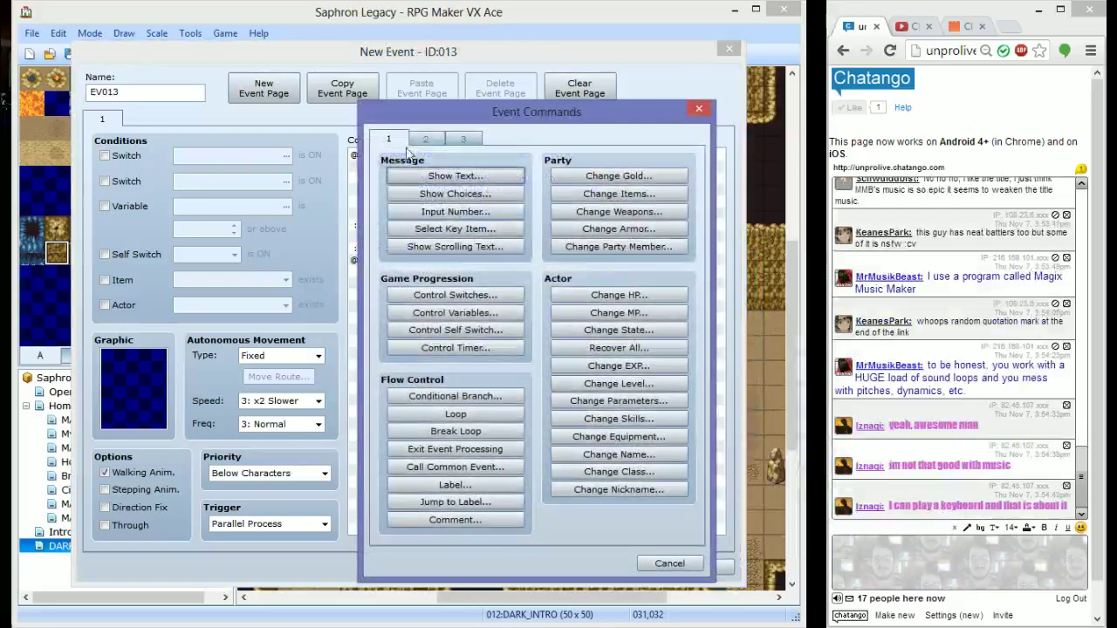
{"action": "left_click", "coordinate": [628, 366]}
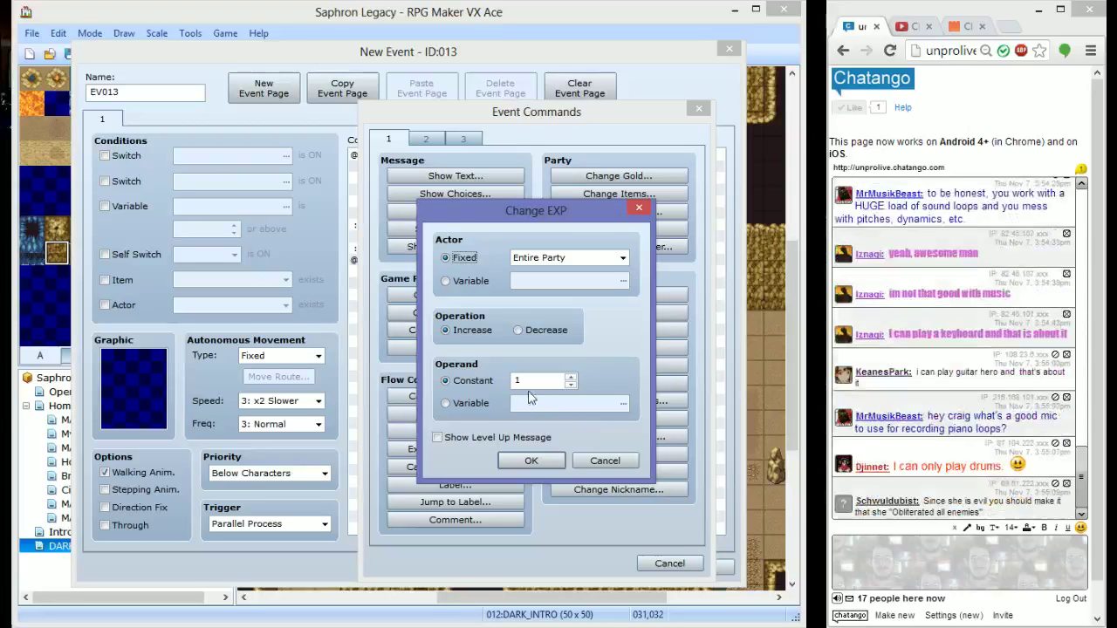
{"action": "left_click", "coordinate": [483, 380]}
{"action": "type", "text": "200"}
{"action": "key", "text": "Return"}
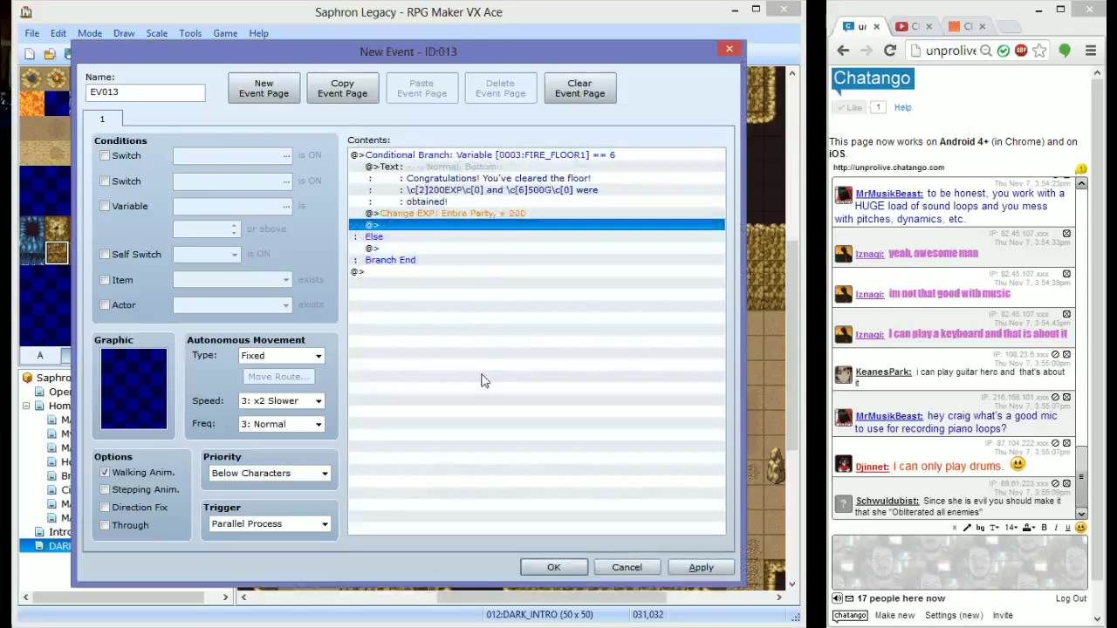
Add a Change Gold command after the EXP reward that increases gold by a constant 500
{"action": "double_click", "coordinate": [506, 227]}
{"action": "left_click", "coordinate": [509, 227]}
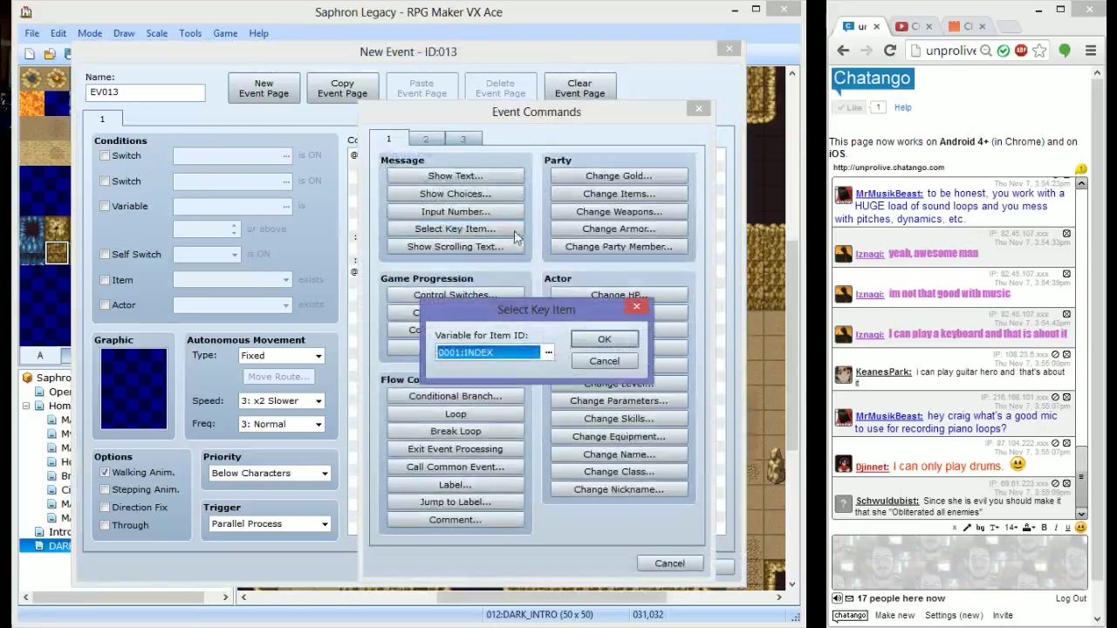
{"action": "left_click", "coordinate": [611, 359]}
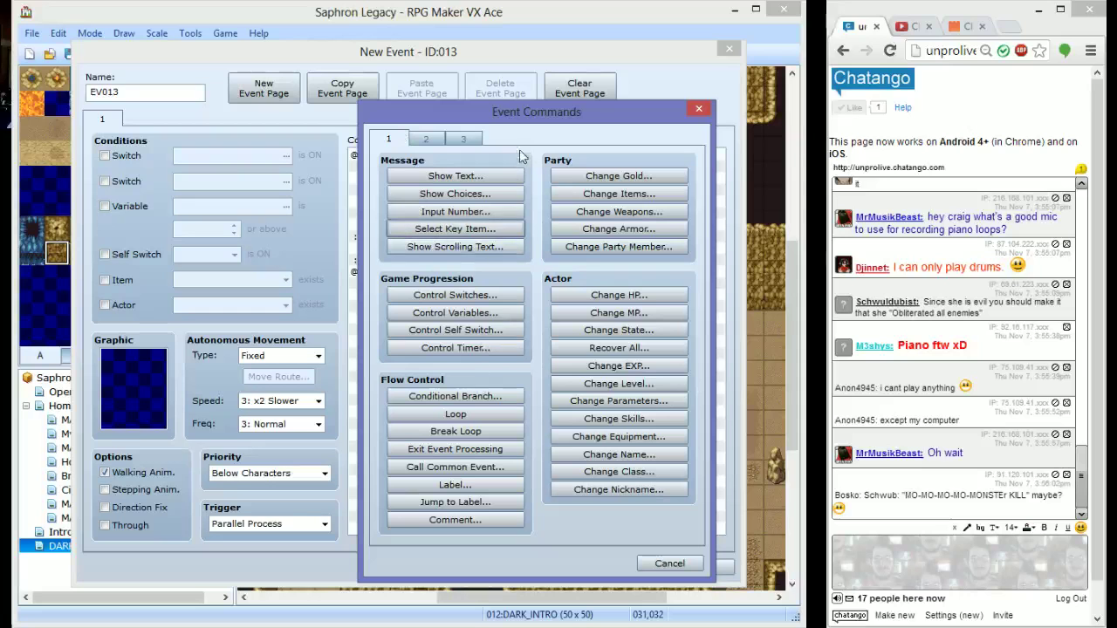
{"action": "left_click_drag", "start_coordinate": [478, 110], "coordinate": [96, 74]}
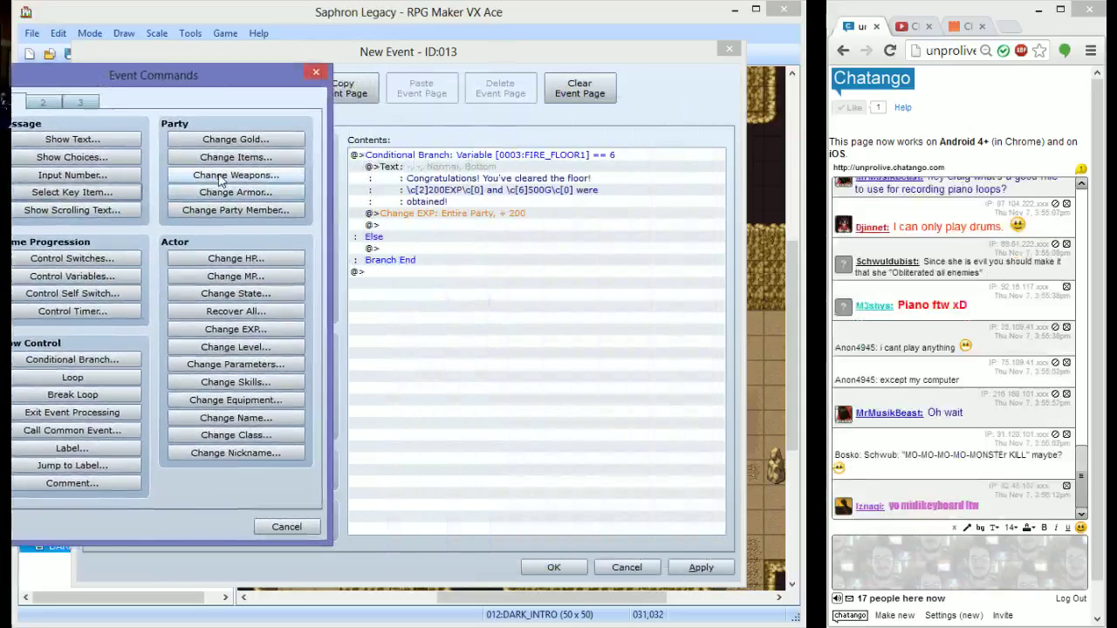
{"action": "left_click", "coordinate": [234, 141]}
{"action": "key", "text": "Tab"}
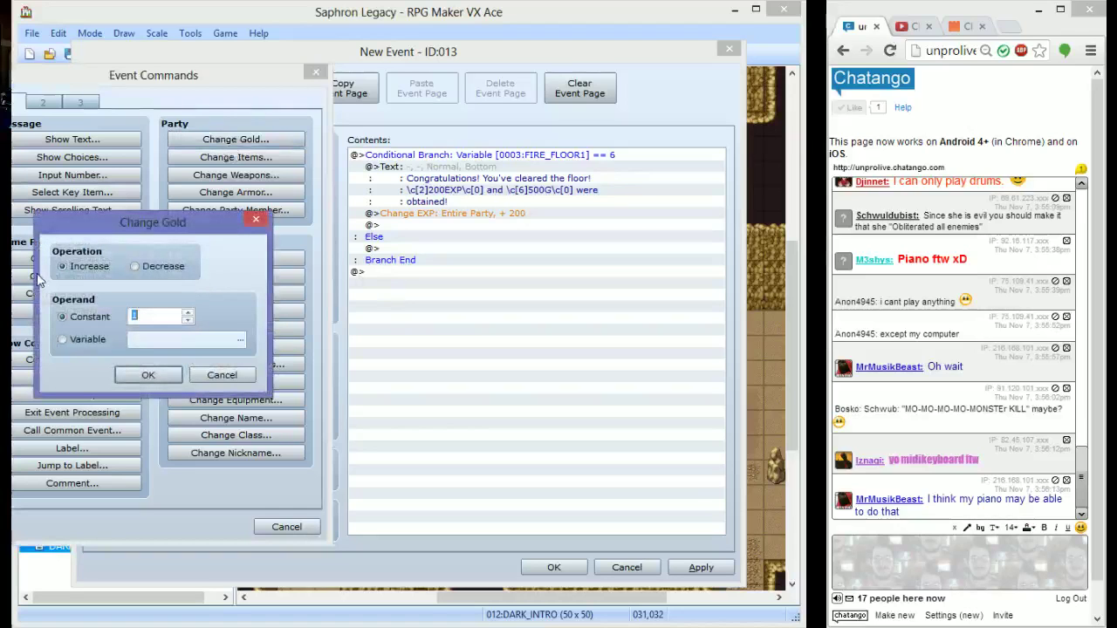
{"action": "type", "text": "500"}
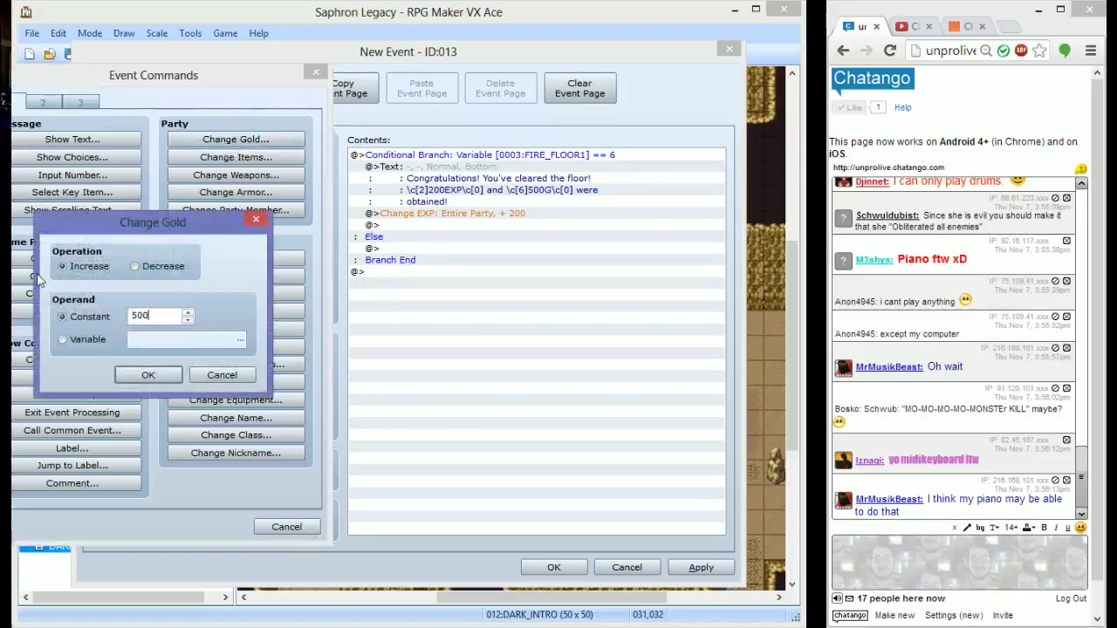
{"action": "left_click", "coordinate": [148, 374]}
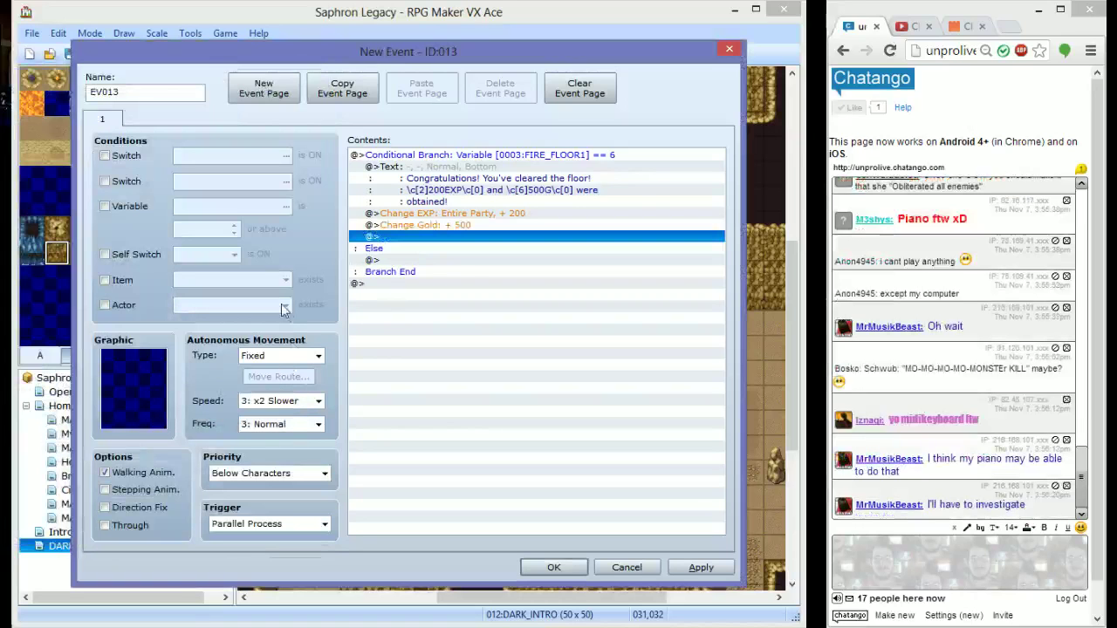
Insert a Play ME command with Fanfare1 above the congratulations message in the branch
{"action": "right_click", "coordinate": [487, 172]}
{"action": "left_click", "coordinate": [473, 174]}
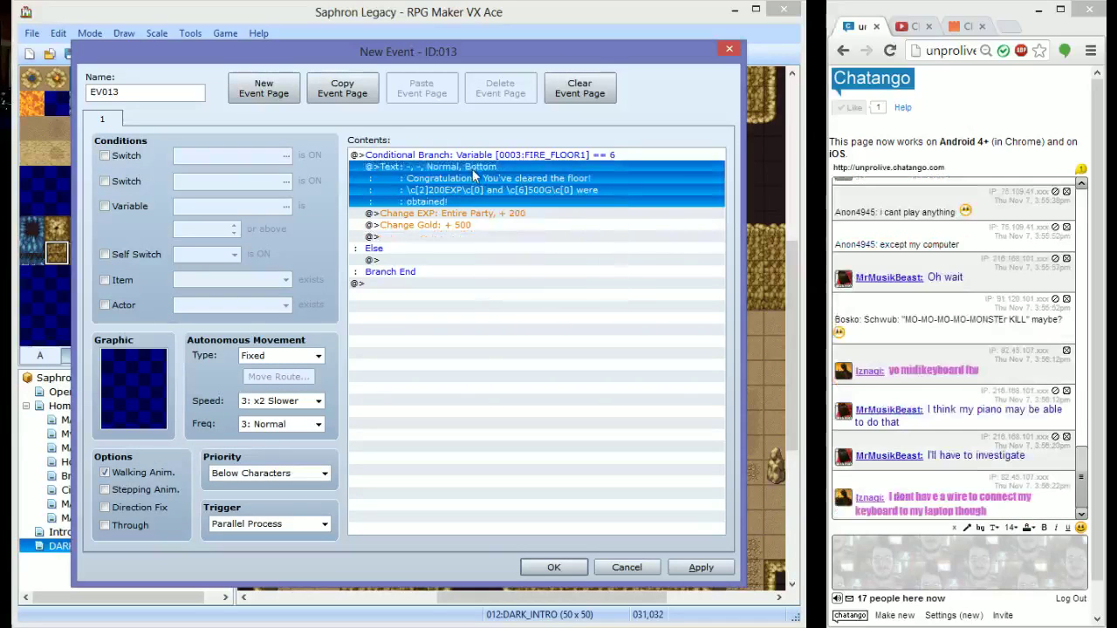
{"action": "right_click", "coordinate": [474, 175]}
{"action": "left_click", "coordinate": [504, 177]}
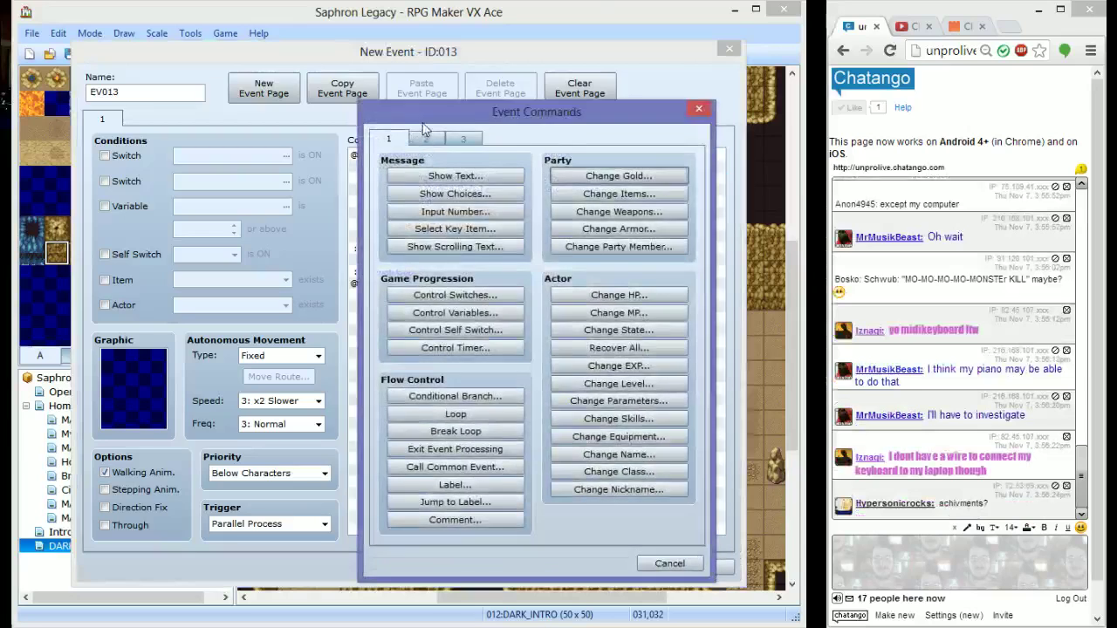
{"action": "left_click_drag", "start_coordinate": [425, 130], "coordinate": [127, 84]}
{"action": "left_click", "coordinate": [126, 85]}
{"action": "left_click", "coordinate": [319, 417]}
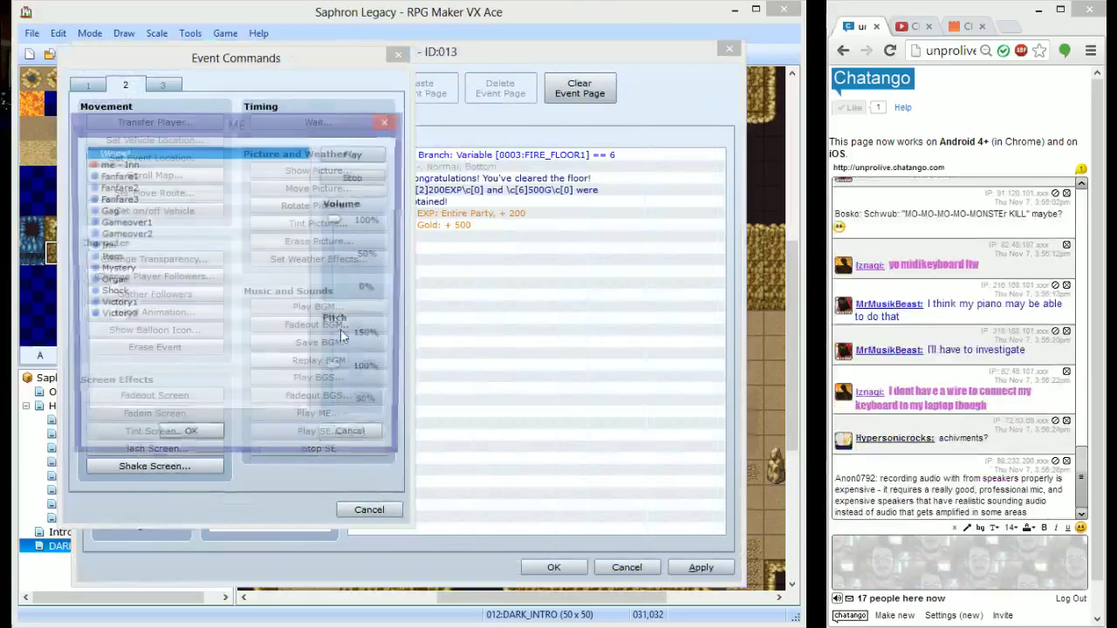
{"action": "left_click", "coordinate": [229, 188]}
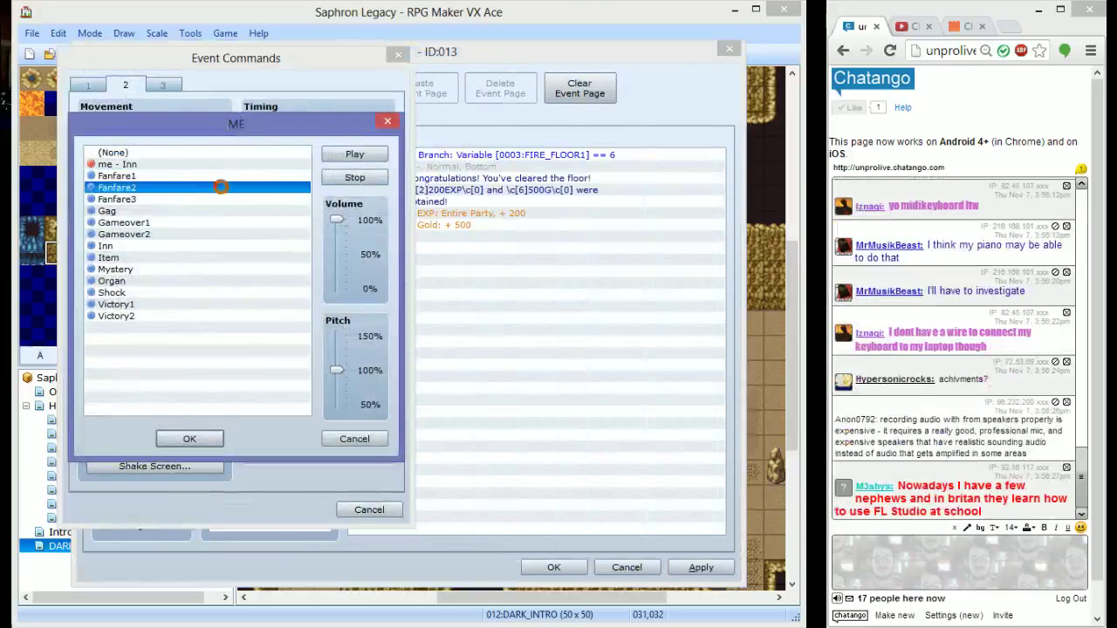
{"action": "left_click", "coordinate": [206, 176]}
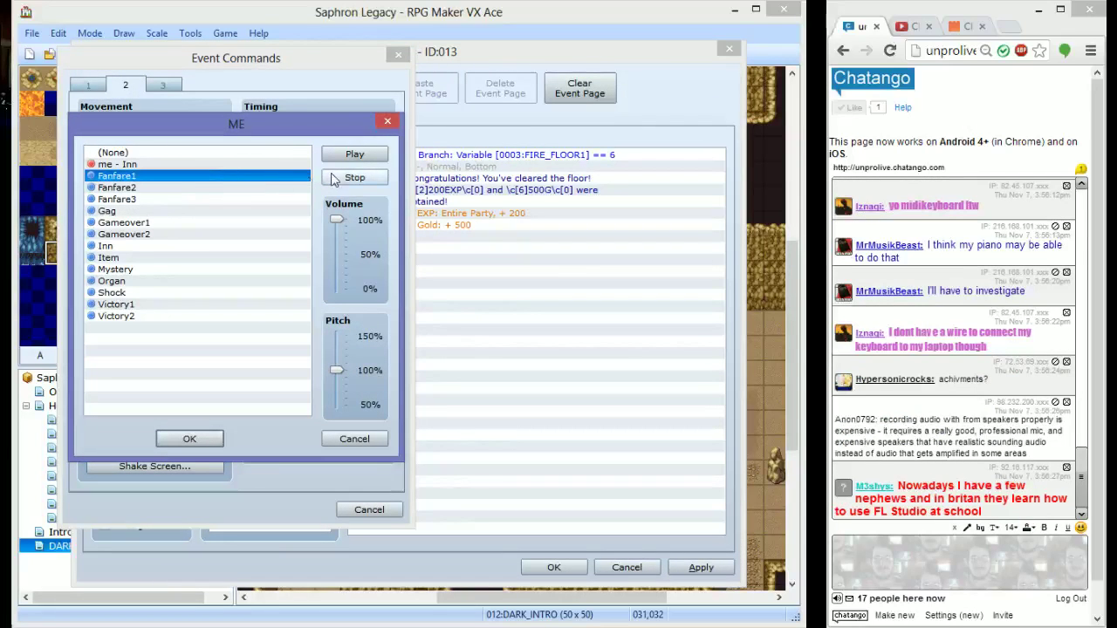
{"action": "left_click", "coordinate": [208, 437]}
Add a Control Self Switch command after the gold reward that turns self switch A ON
{"action": "left_click", "coordinate": [461, 248]}
{"action": "double_click", "coordinate": [461, 248]}
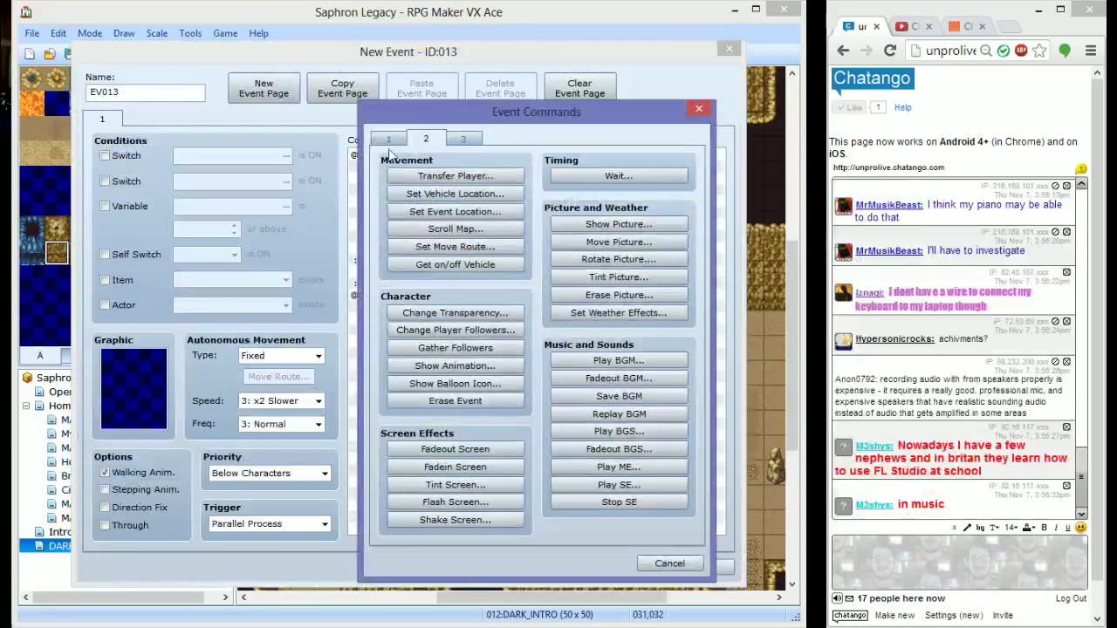
{"action": "left_click", "coordinate": [480, 331]}
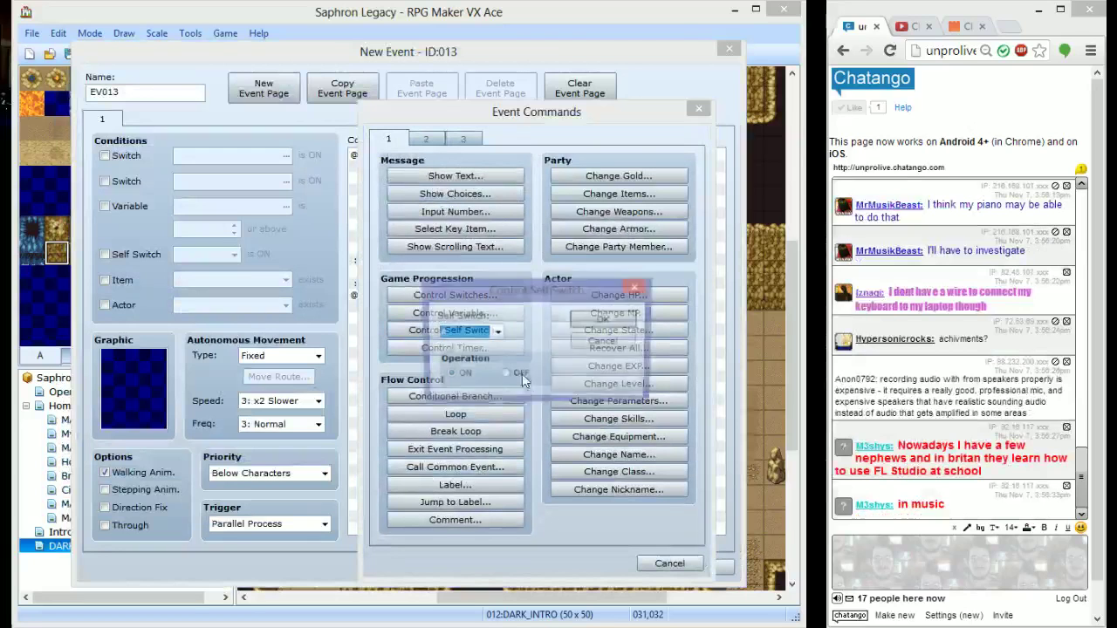
{"action": "left_click", "coordinate": [603, 320]}
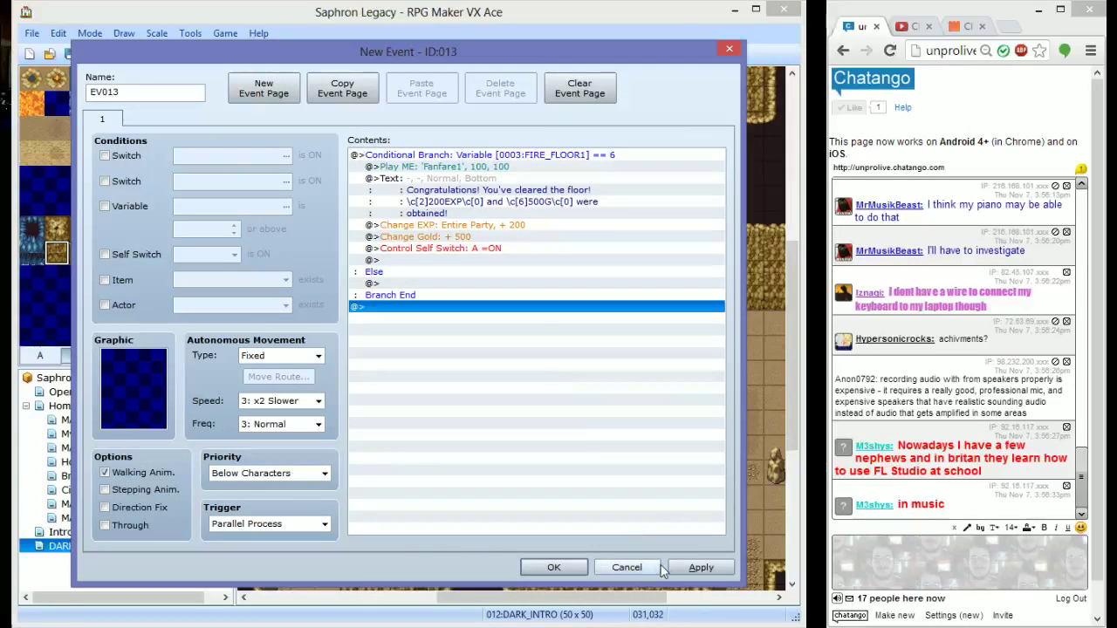
Apply the event's changes, then reopen the Change EXP command and confirm its settings
{"action": "key", "text": "Tab"}
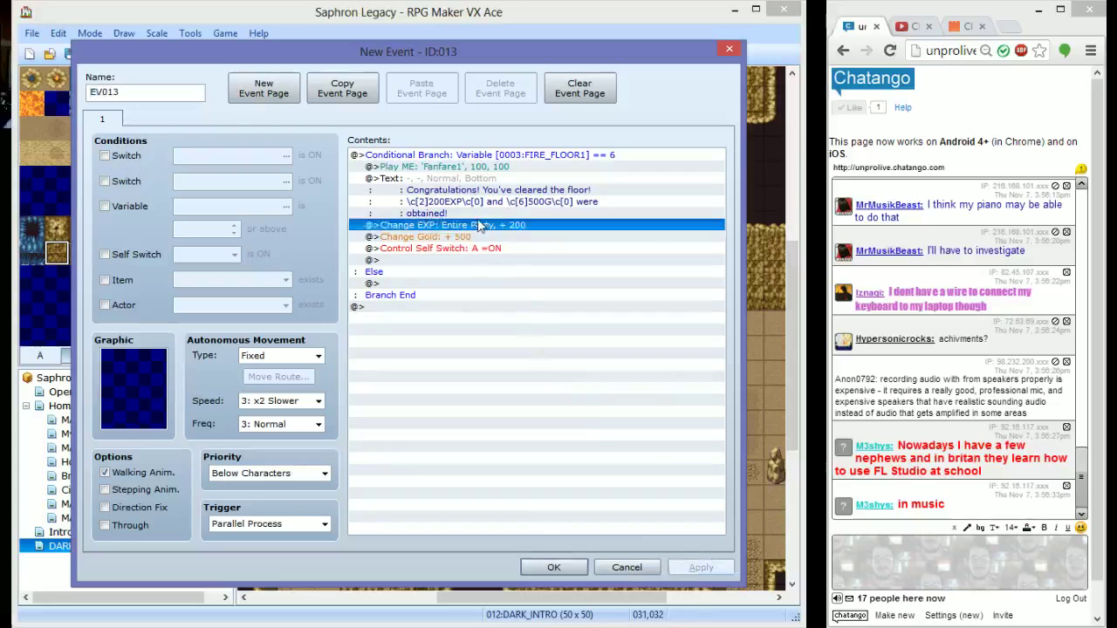
{"action": "double_click", "coordinate": [475, 225]}
{"action": "left_click", "coordinate": [527, 461]}
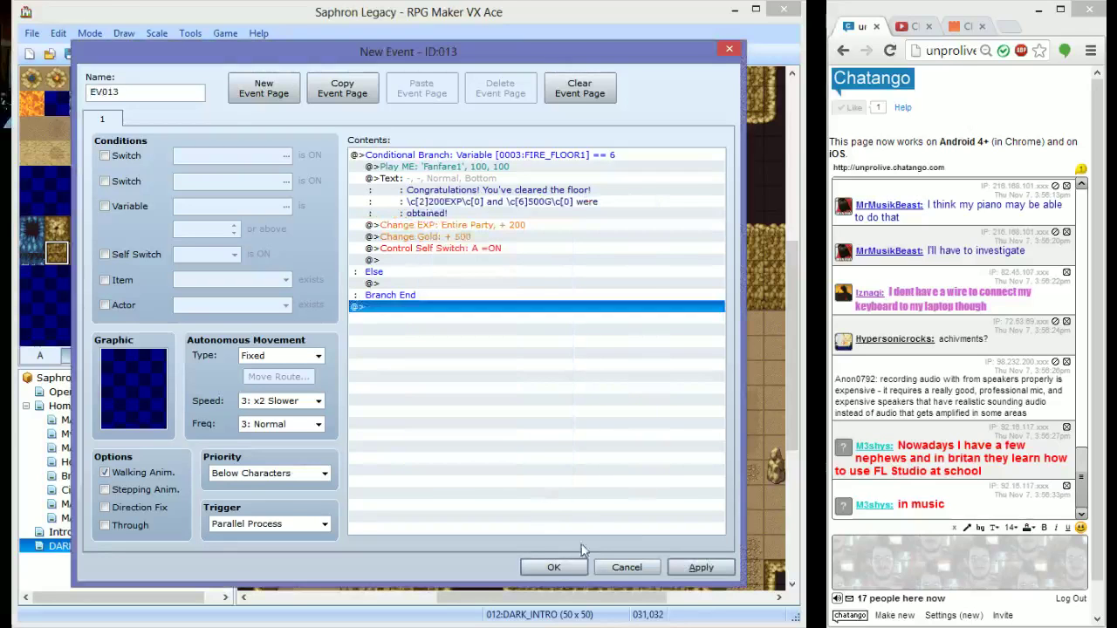
Confirm the floor-clear reward event and launch a playtest of the game
{"action": "left_click", "coordinate": [554, 568]}
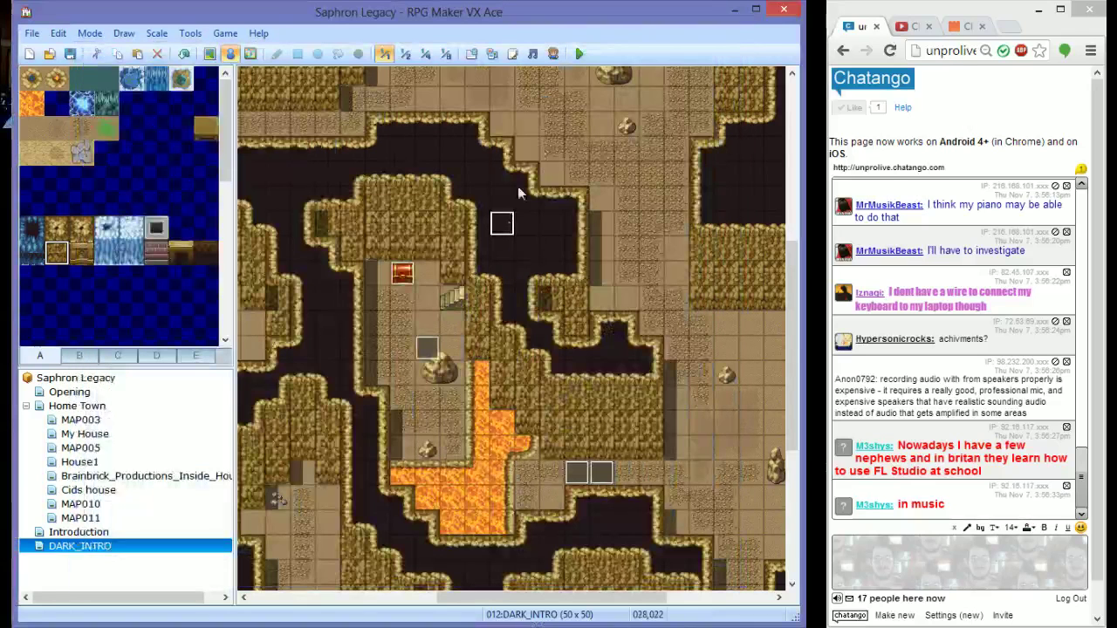
{"action": "left_click", "coordinate": [580, 53]}
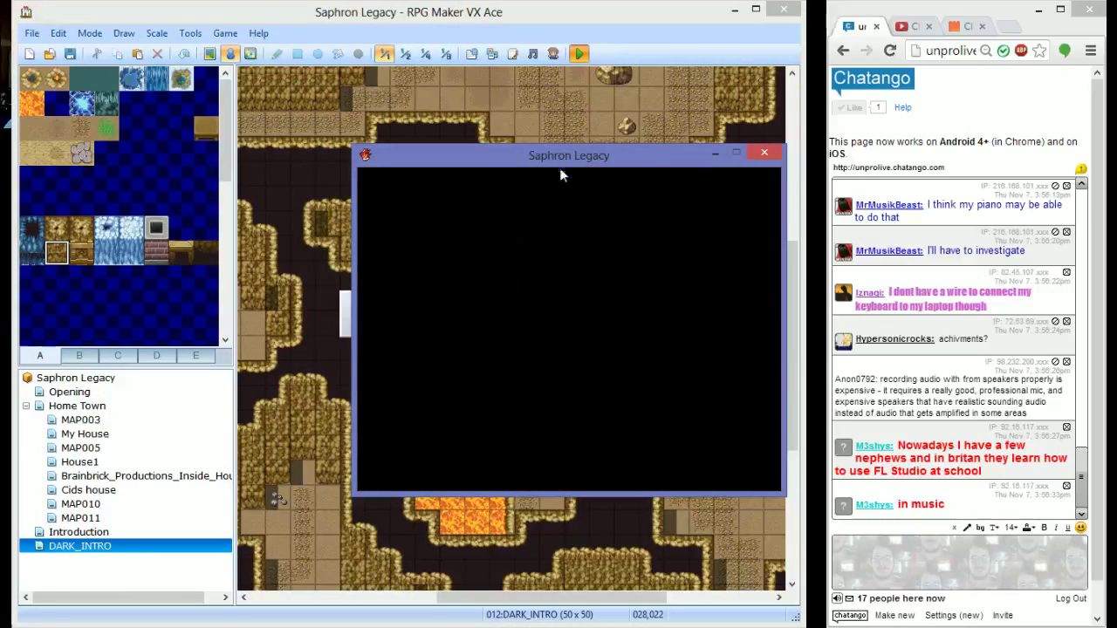
{"action": "key", "text": "Return"}
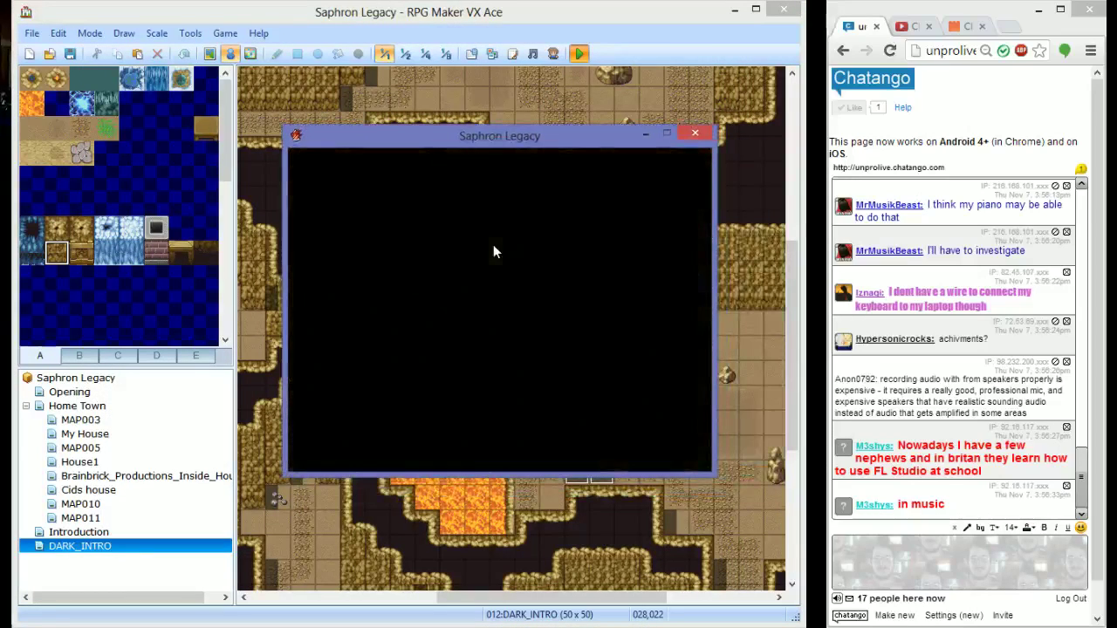
{"action": "key", "text": "Return"}
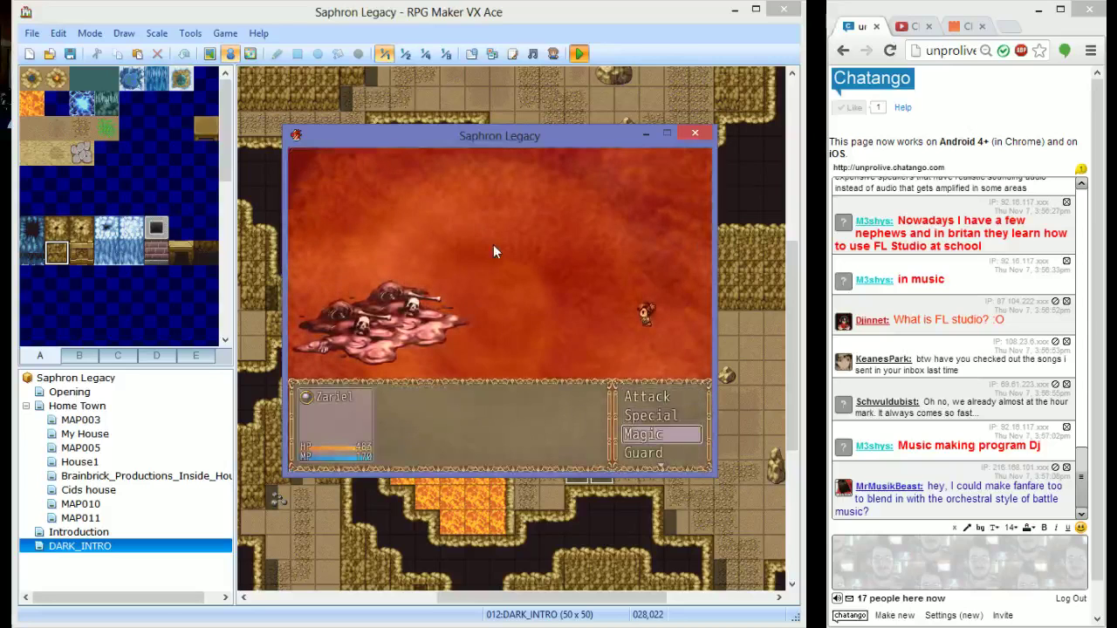
Defeat the slimes in the first playtest battle with the Fire Lv.2 and Fire Lv.1 spells and dismiss the victory message
{"action": "key", "text": "Return"}
{"action": "key", "text": "Right"}
{"action": "key", "text": "Return"}
{"action": "key", "text": "Return"}
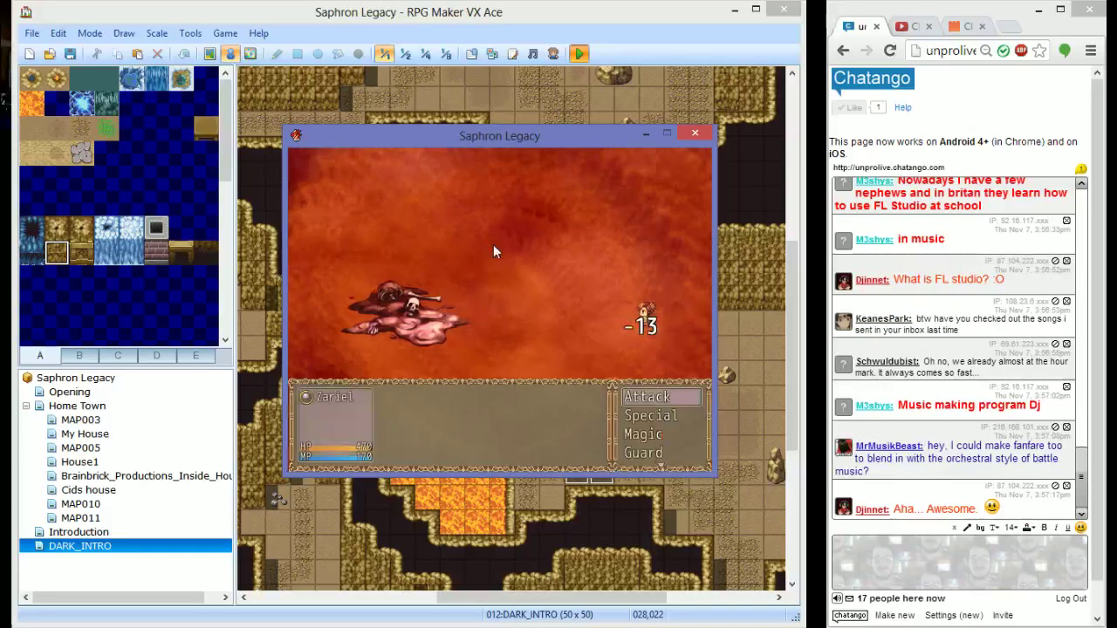
{"action": "key", "text": "Return"}
{"action": "key", "text": "Return"}
{"action": "key", "text": "Left"}
{"action": "key", "text": "Return"}
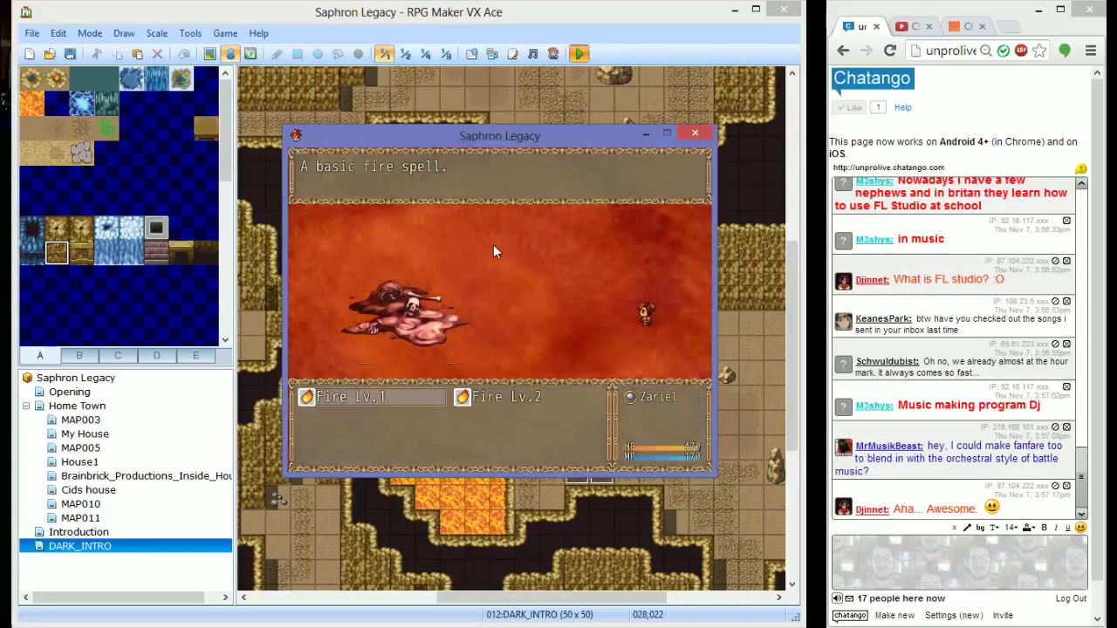
{"action": "key", "text": "Return"}
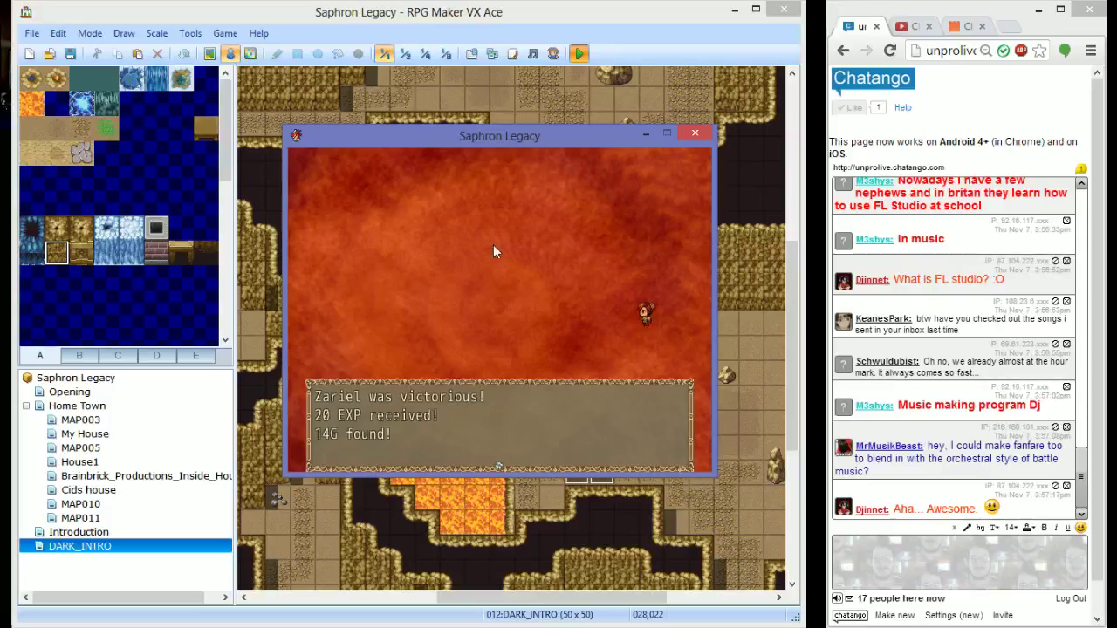
{"action": "key", "text": "Return"}
Walk the character through the lava cave to the next slime encounter
{"action": "key", "text": "Down"}
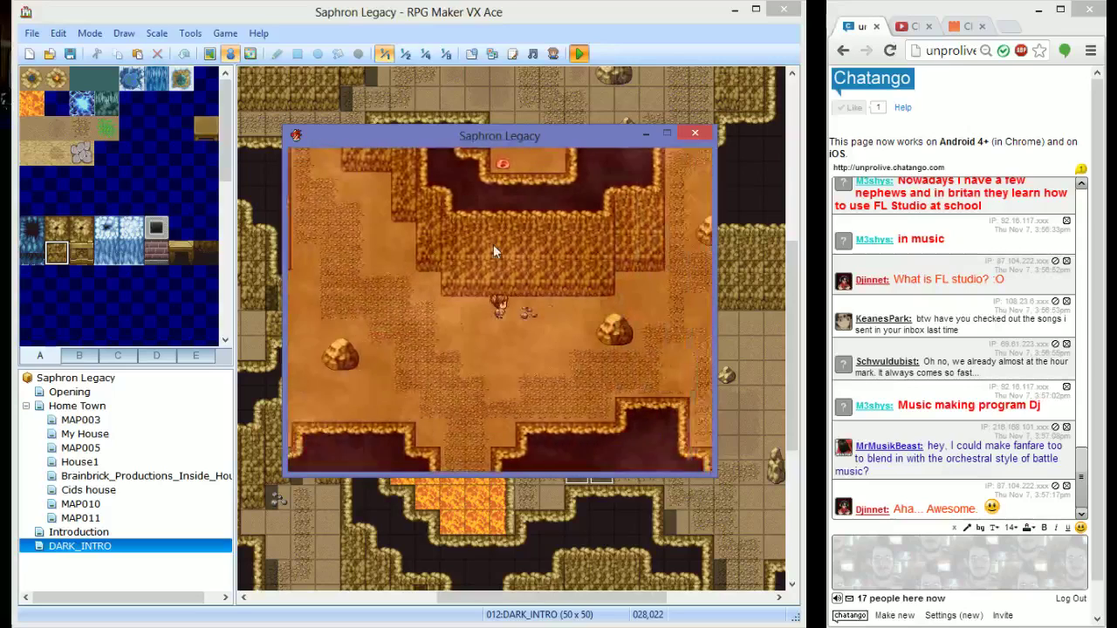
{"action": "key", "text": "Right"}
{"action": "key", "text": "Right"}
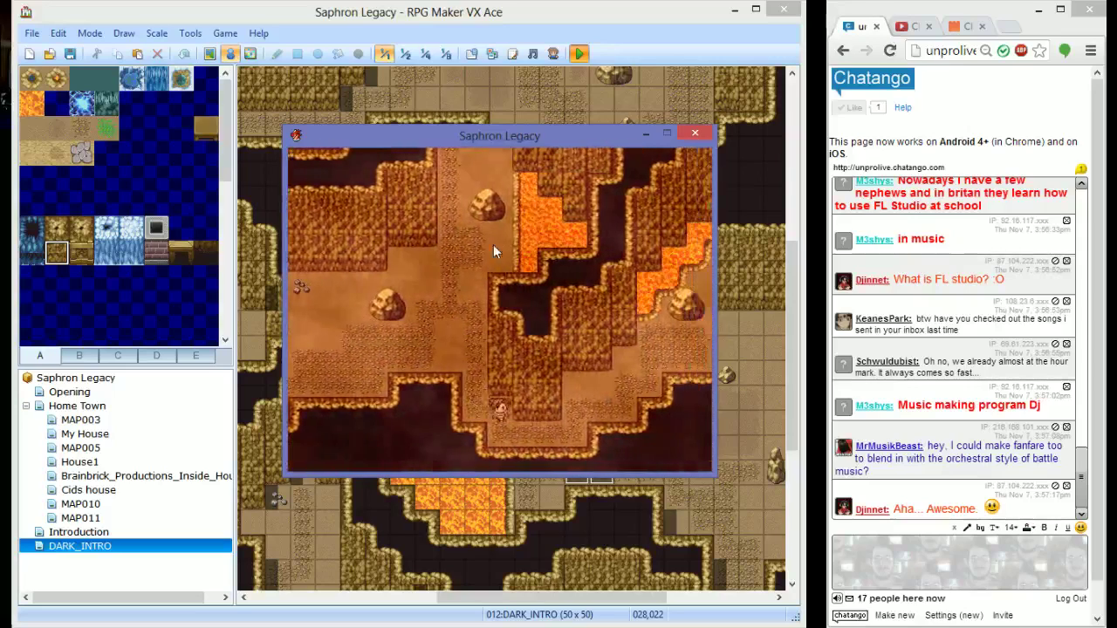
{"action": "key", "text": "Right"}
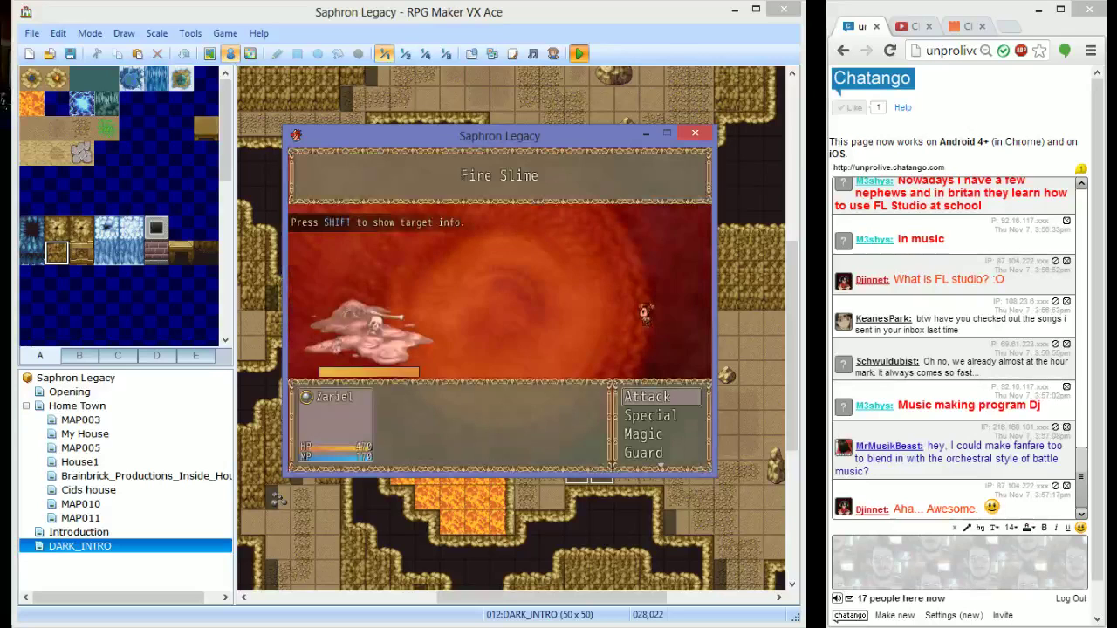
Defeat the single Fire Slime by casting Fire Lv.2 on it and finish the battle
{"action": "key", "text": "Down"}
{"action": "key", "text": "Return"}
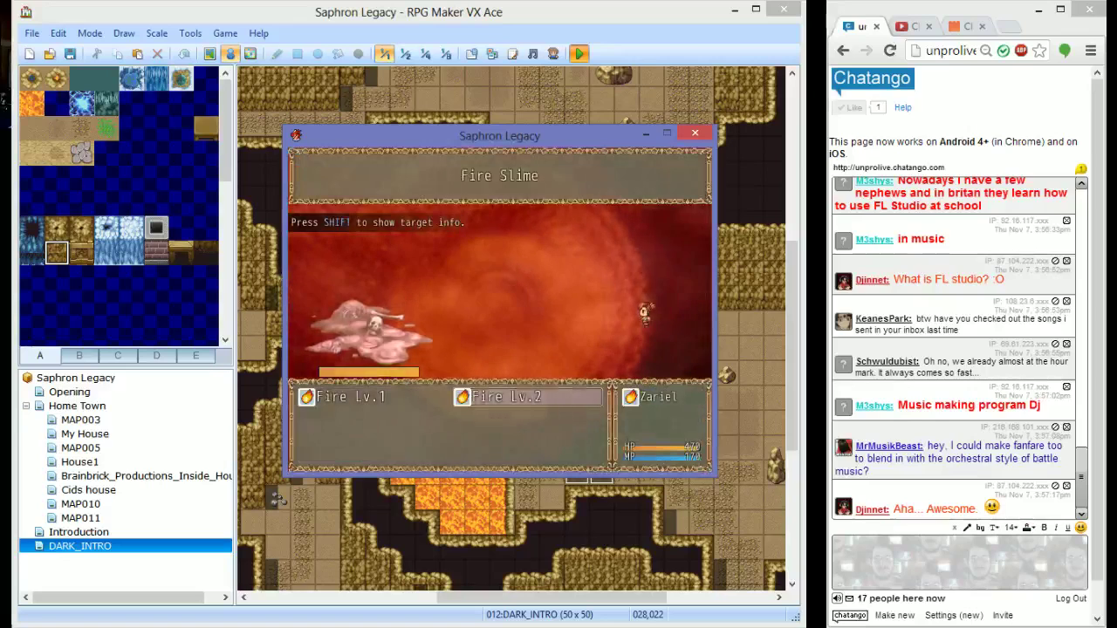
{"action": "key", "text": "Return"}
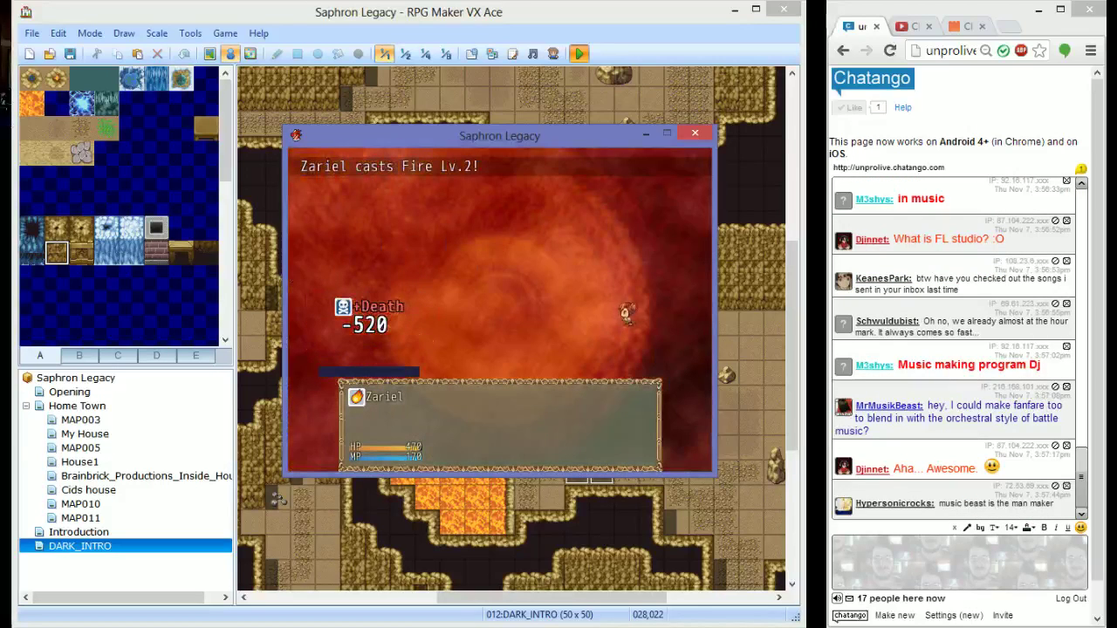
{"action": "key", "text": "Return"}
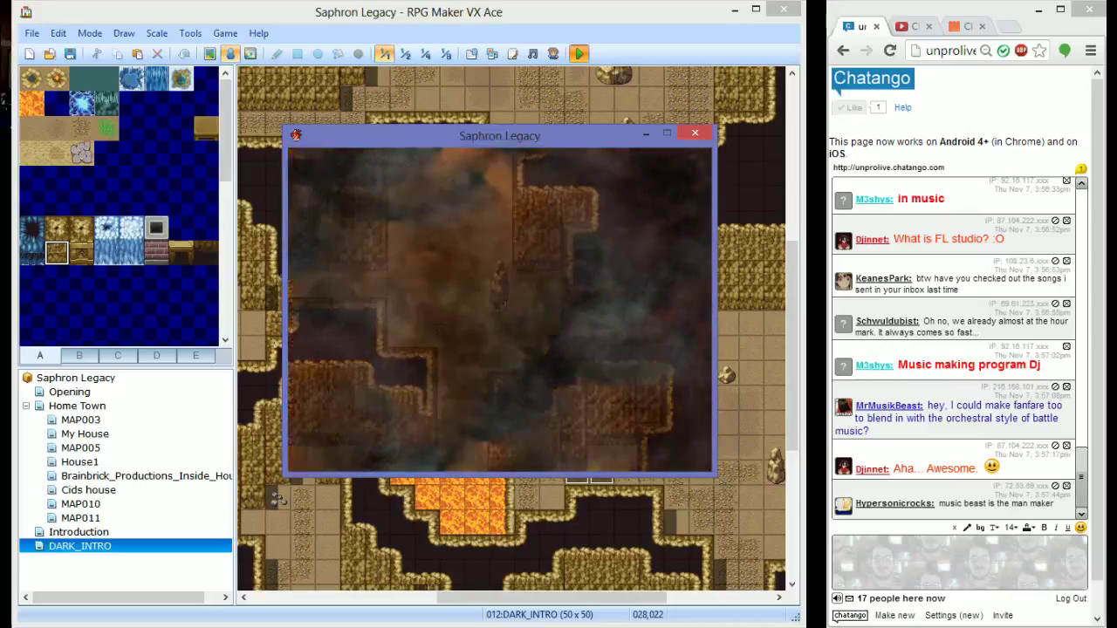
Fight the next group of Fire Slimes and choose Fire Lv.2 from the character's magic
{"action": "key", "text": "Return"}
{"action": "key", "text": "Return"}
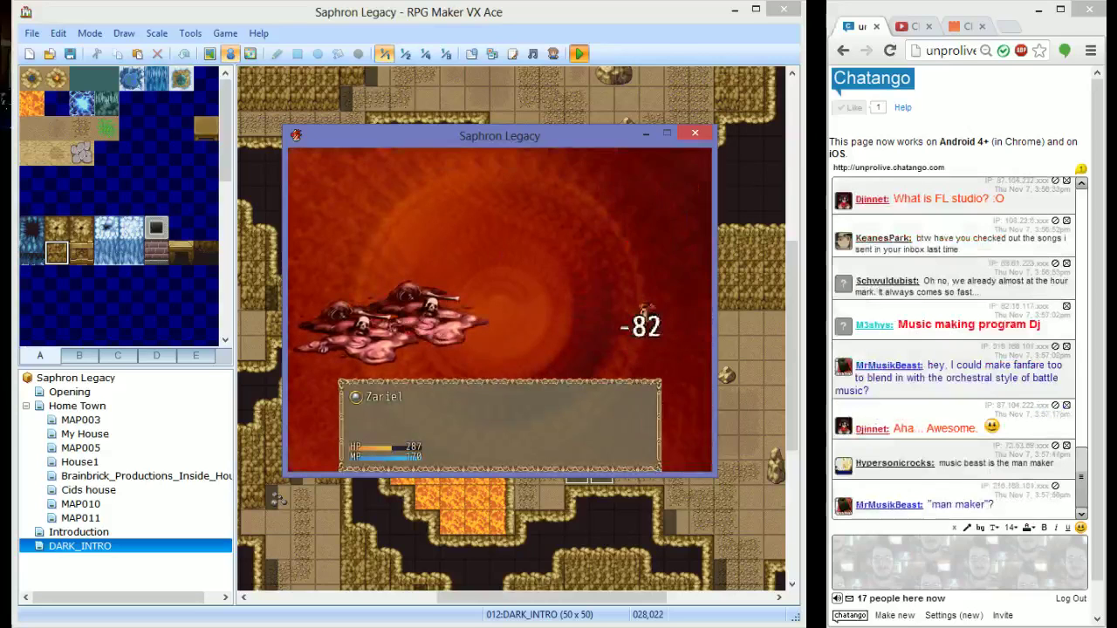
{"action": "key", "text": "Return"}
{"action": "key", "text": "Return"}
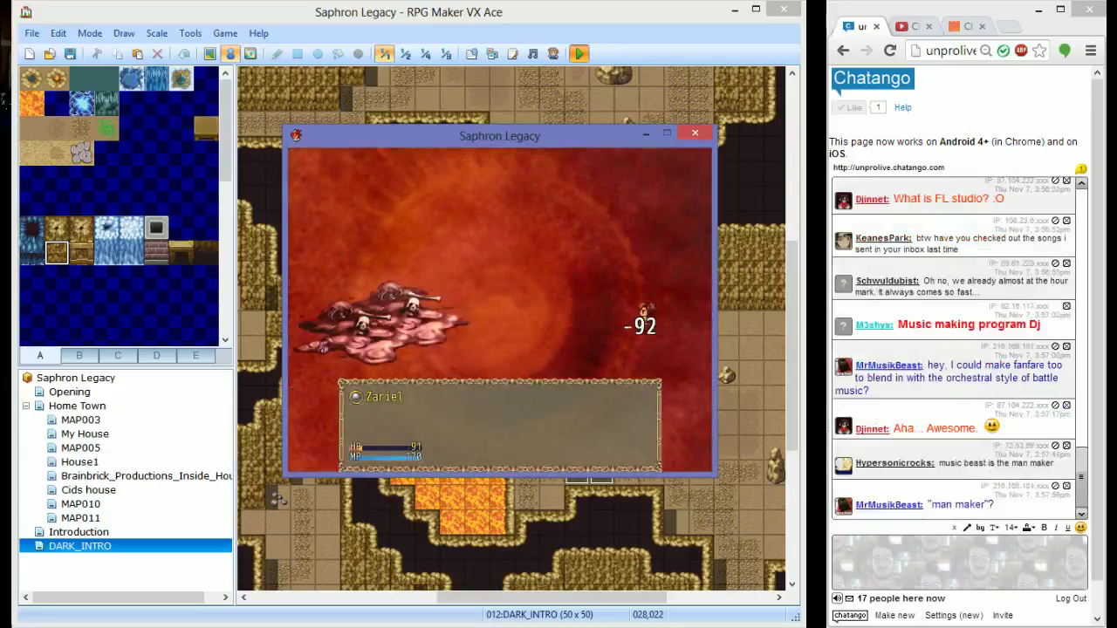
{"action": "key", "text": "Return"}
{"action": "key", "text": "Return"}
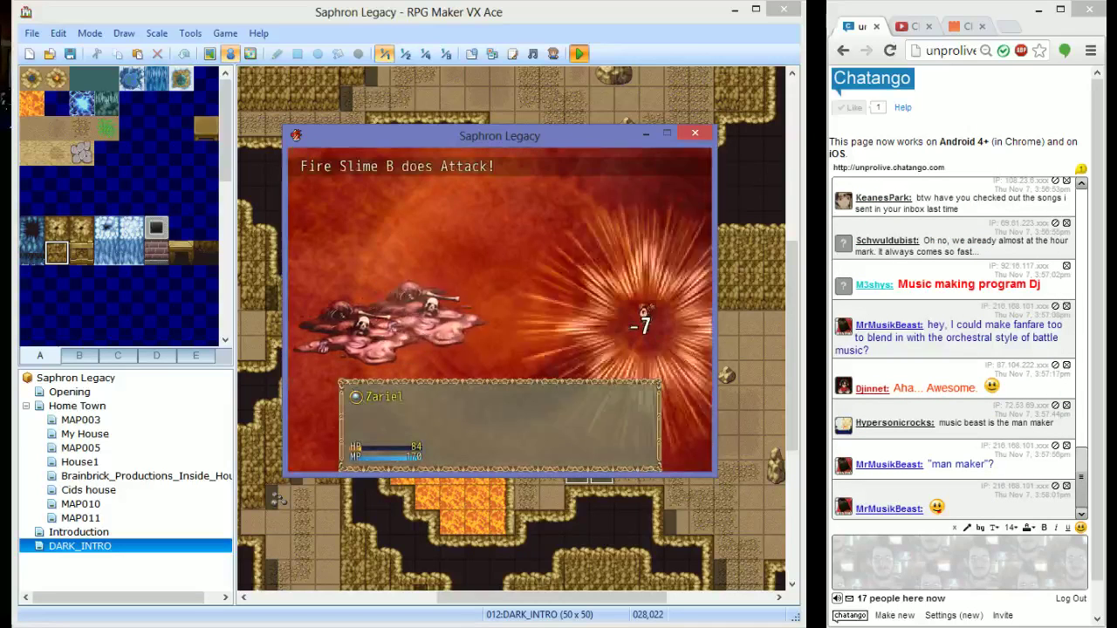
{"action": "key", "text": "Return"}
{"action": "key", "text": "Down"}
{"action": "key", "text": "Return"}
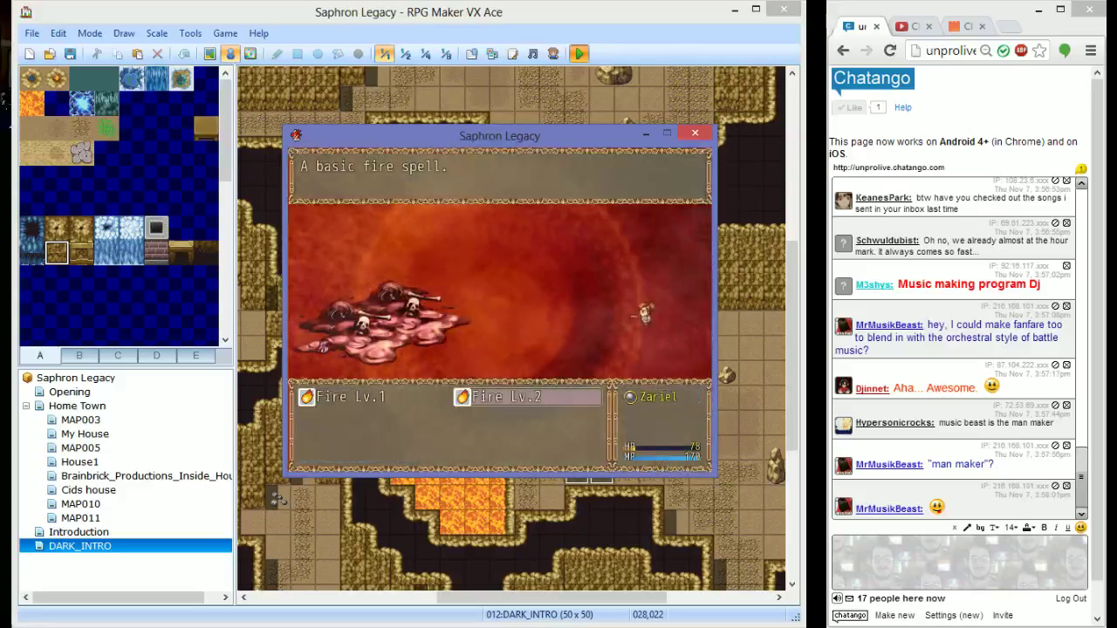